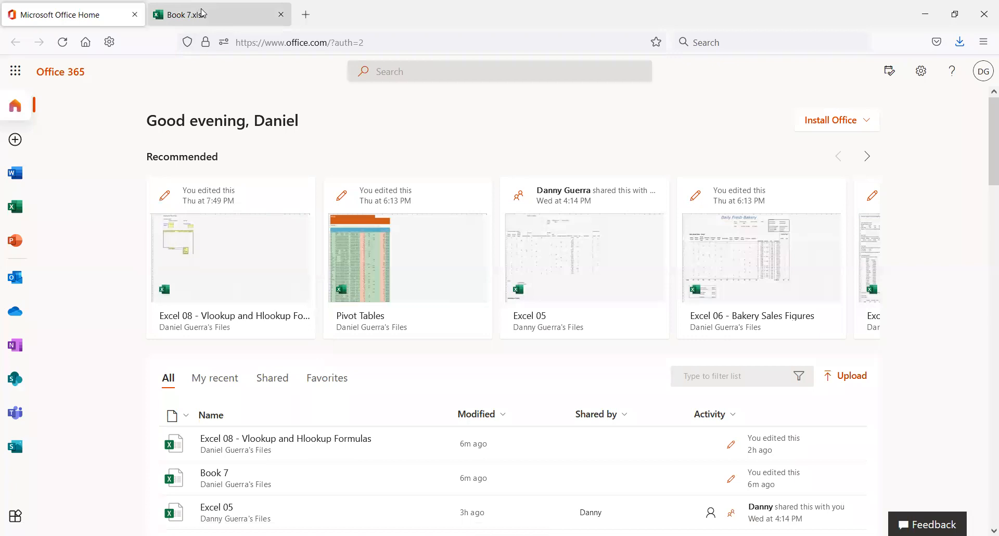
# - Open the Book 7 workbook and switch to the Excel 08 - Vlookup and Hlookup Formulas workbook
pyautogui.click(203, 13)
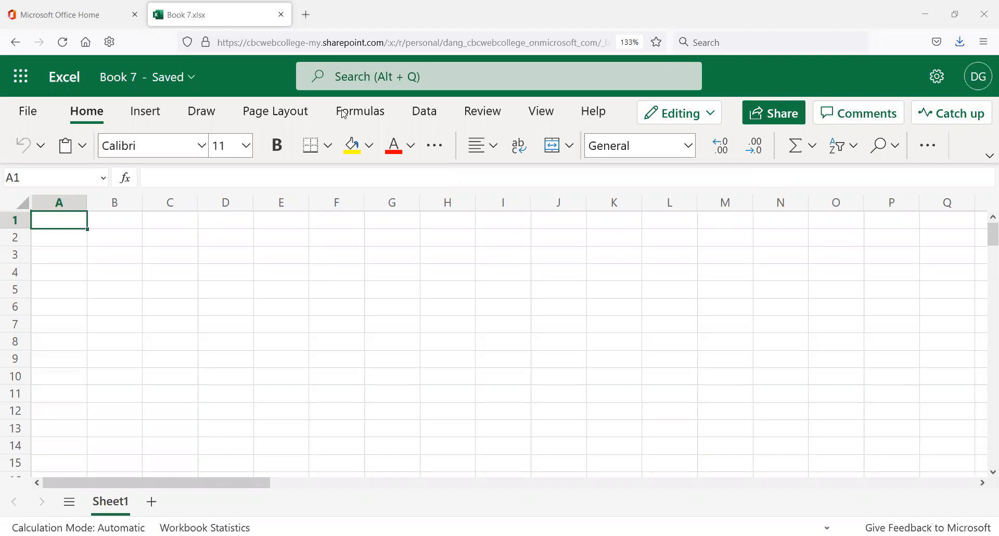
pyautogui.hotkey('alt', 'Tab')
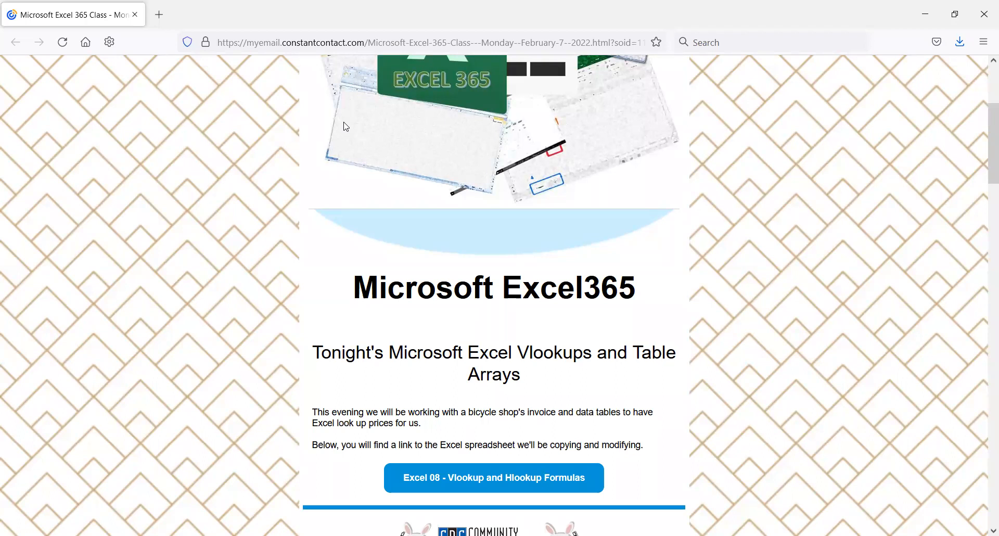
pyautogui.hotkey('alt', 'Tab')
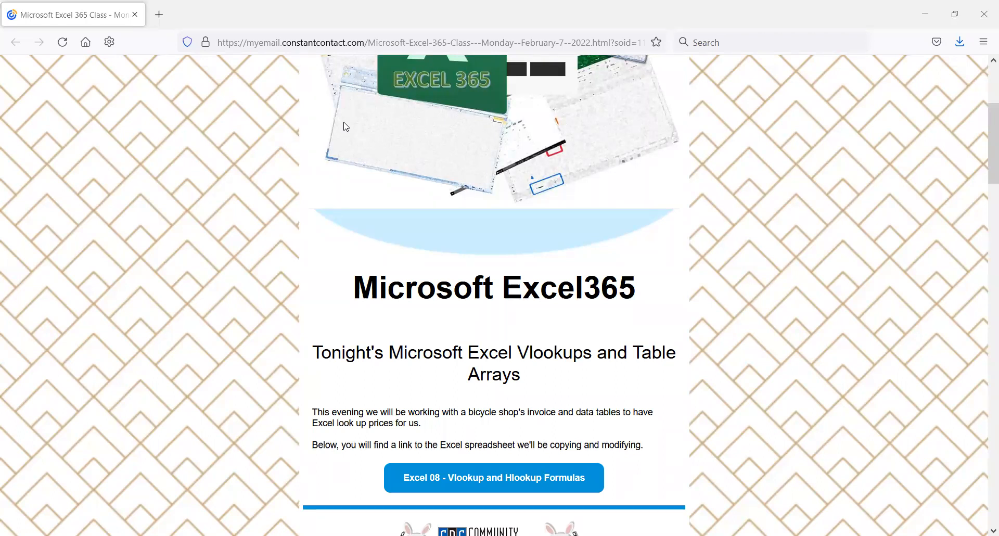
pyautogui.hotkey('alt', 'Tab')
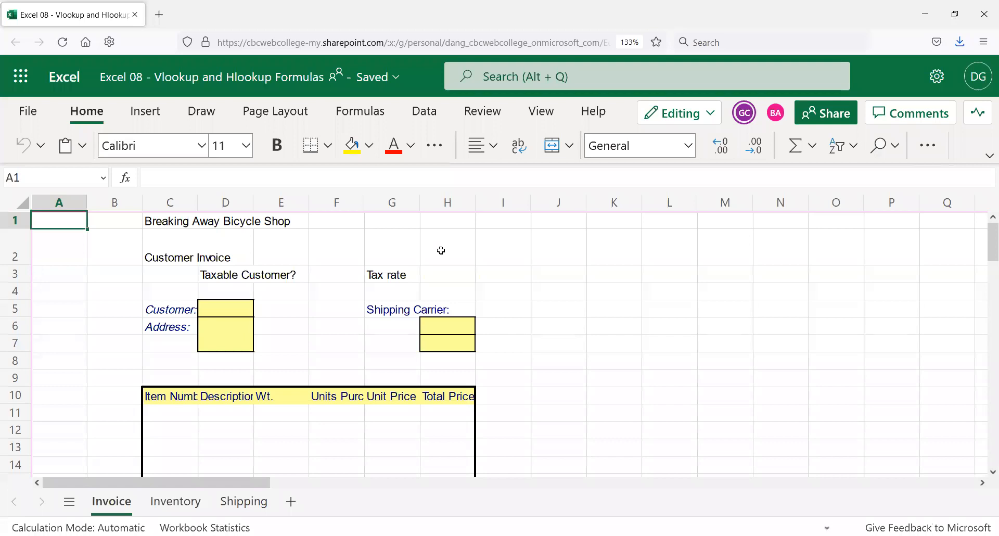
# - Examine the Invoice sheet from its heading to the totals block and select the range A1:I24
pyautogui.scroll(-1, 416, 255)
pyautogui.scroll(1, 395, 263)
pyautogui.scroll(-6, 242, 308)
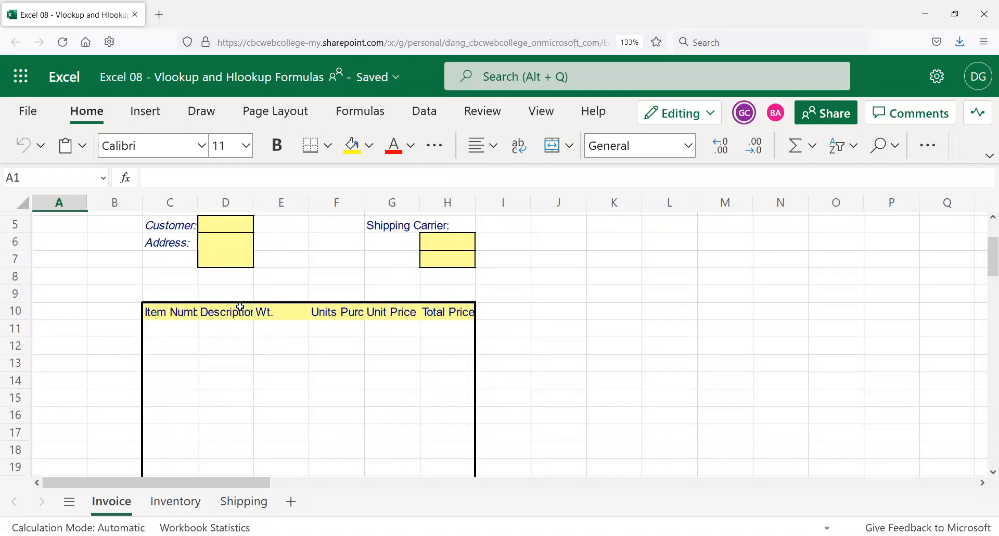
pyautogui.scroll(3, 404, 310)
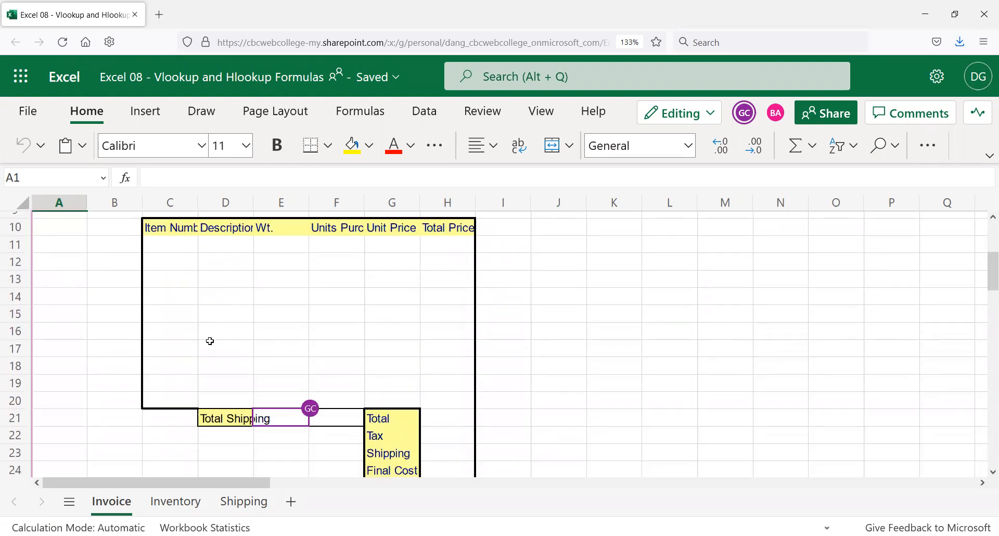
pyautogui.scroll(2, 210, 341)
pyautogui.scroll(2, 184, 339)
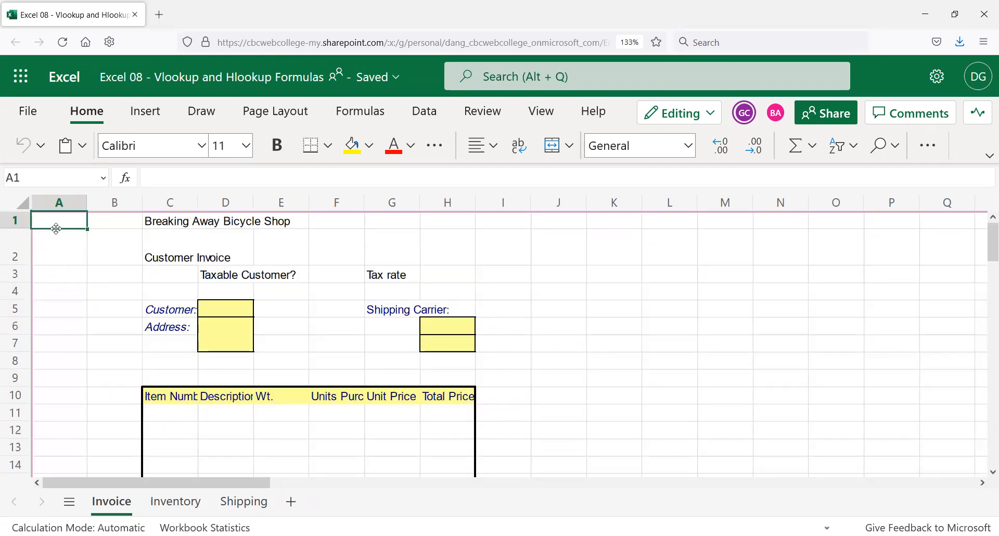
pyautogui.scroll(-6, 250, 333)
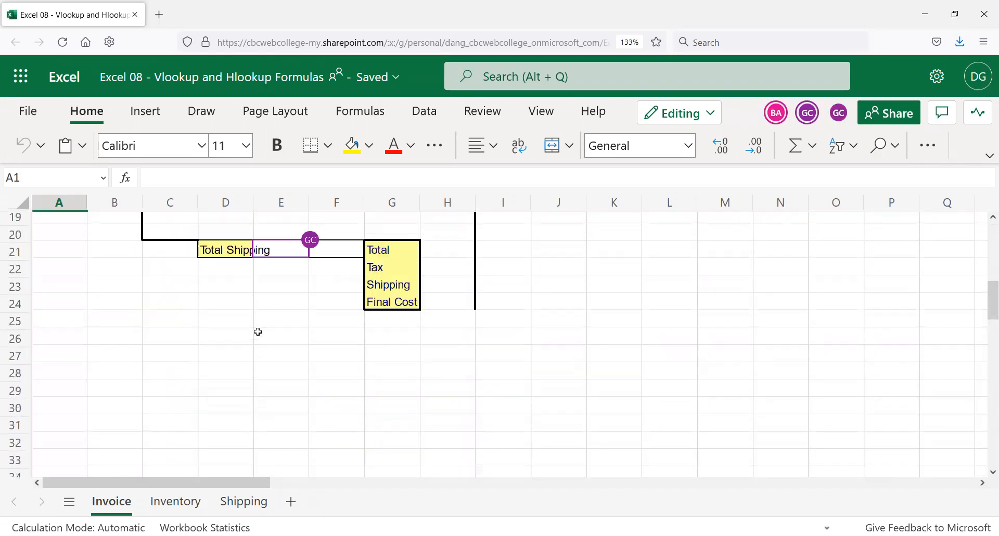
pyautogui.keyDown('shift'); pyautogui.click(487, 302); pyautogui.keyUp('shift')
pyautogui.scroll(5, 483, 311)
pyautogui.scroll(-3, 482, 310)
pyautogui.scroll(5, 480, 313)
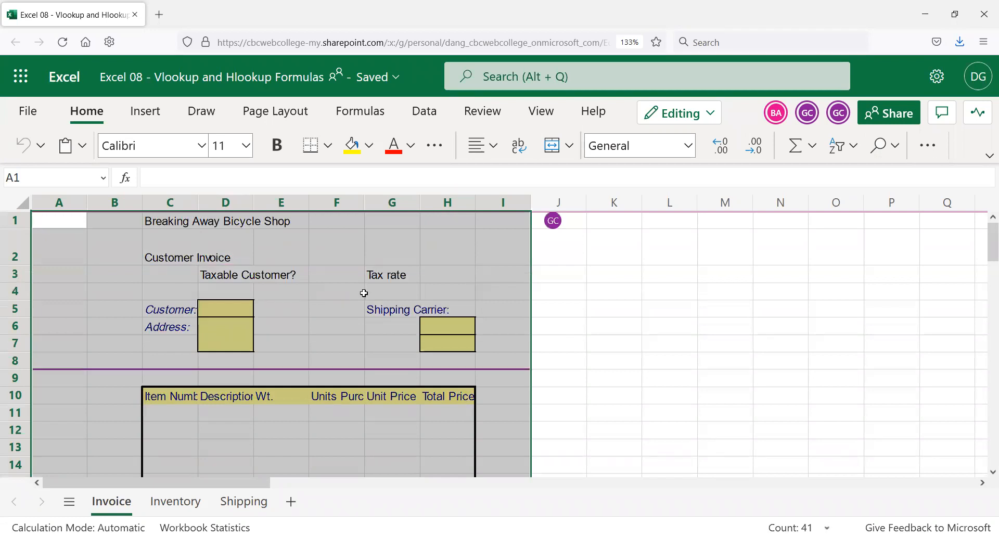
pyautogui.scroll(-5, 364, 293)
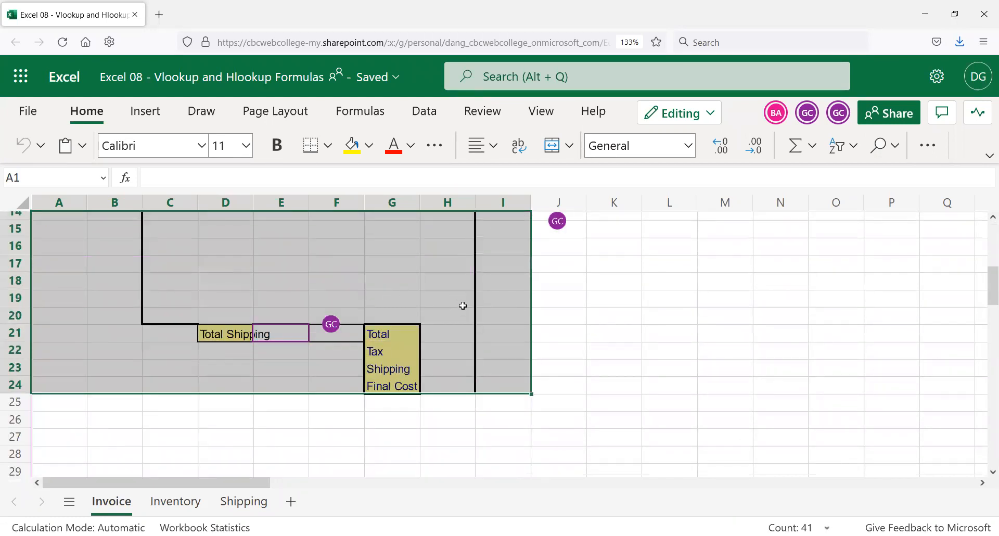
pyautogui.scroll(2, 479, 315)
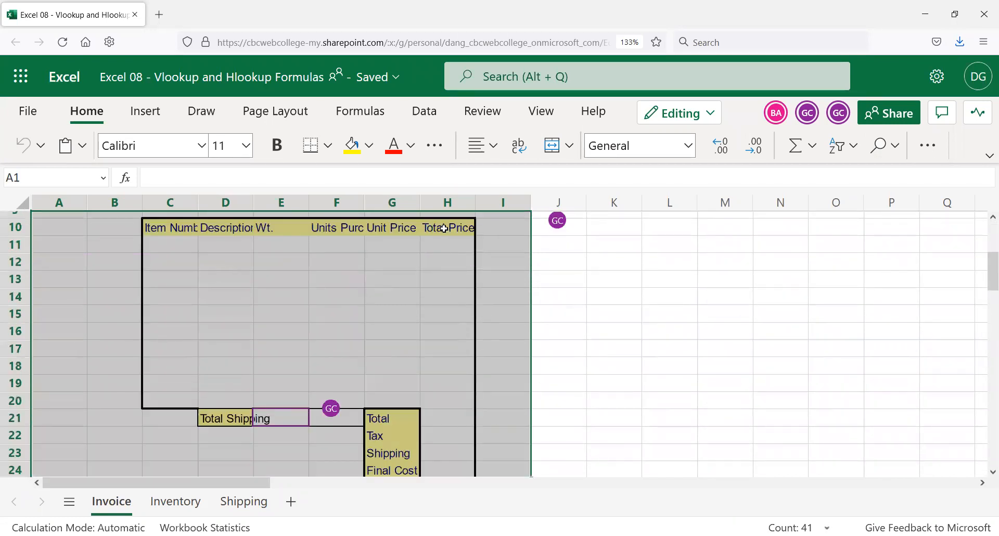
# - Apply a bottom border to cells H11:H23 in the Total Price column of the Invoice sheet
pyautogui.click(457, 263)
pyautogui.moveTo(453, 244); pyautogui.dragTo(452, 437)
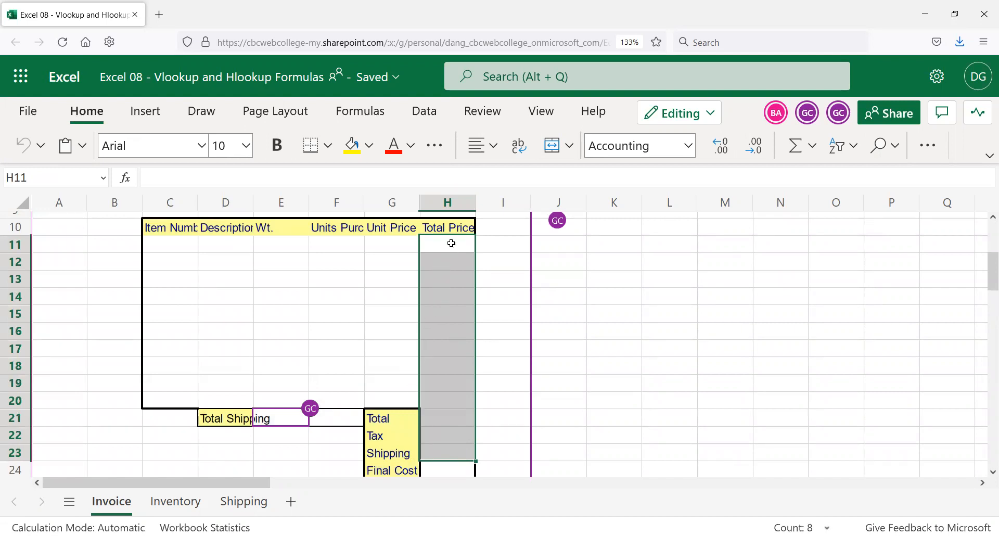
pyautogui.click(328, 147)
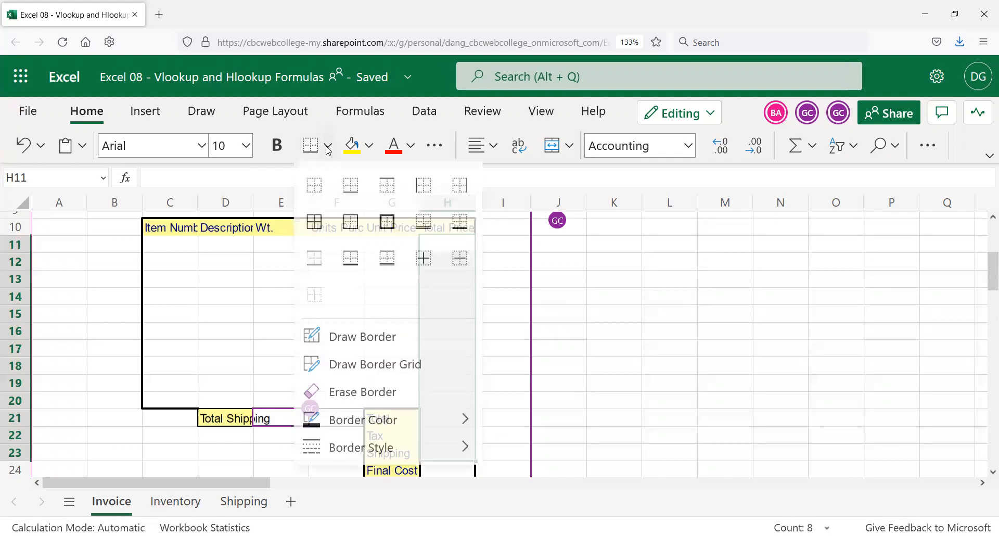
pyautogui.click(504, 319)
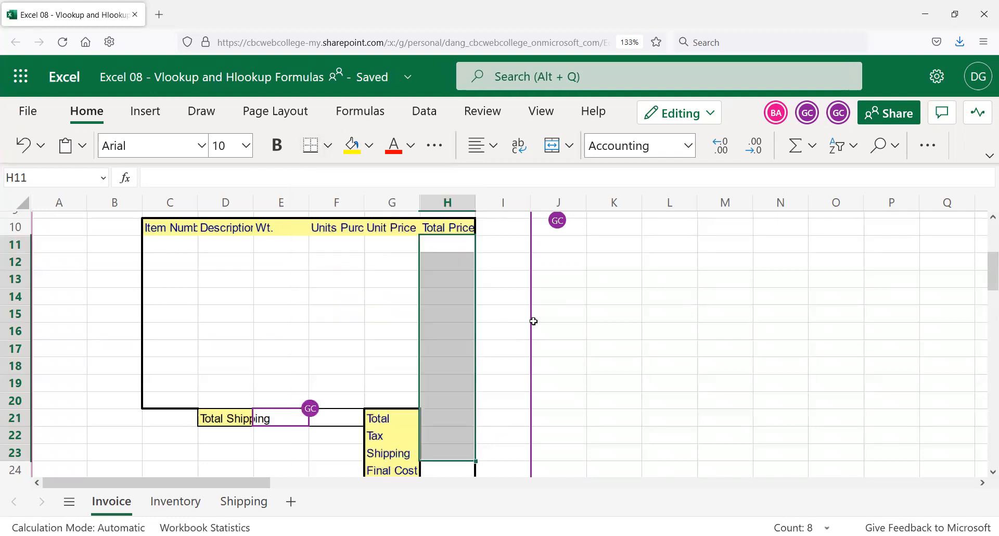
# - Copy the invoice range A1:I24 from the source workbook and paste it at A1 of Sheet1 in Book 7
pyautogui.click(562, 317)
pyautogui.click(500, 291)
pyautogui.moveTo(500, 229); pyautogui.dragTo(484, 333)
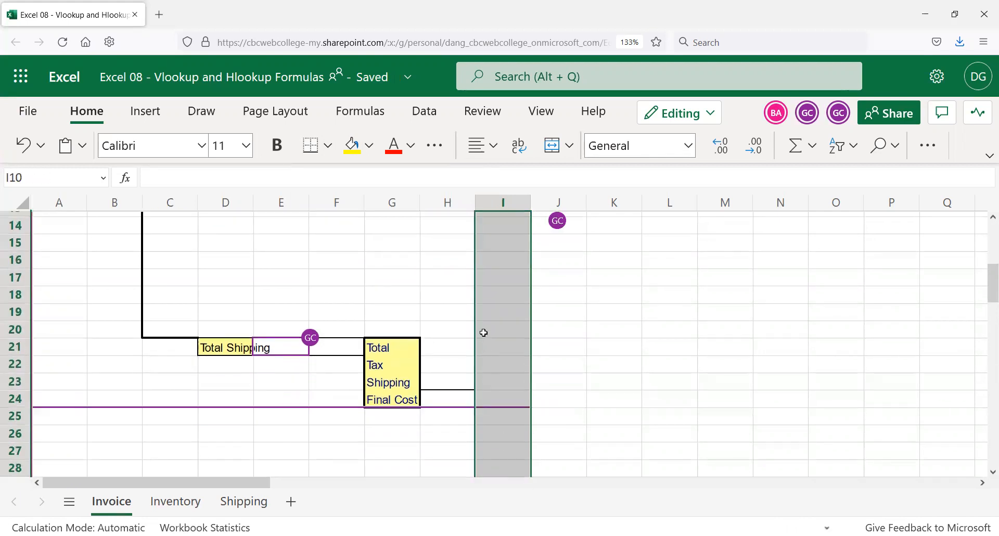
pyautogui.moveTo(505, 397); pyautogui.dragTo(6, 5)
pyautogui.hotkey('ctrl', 'c')
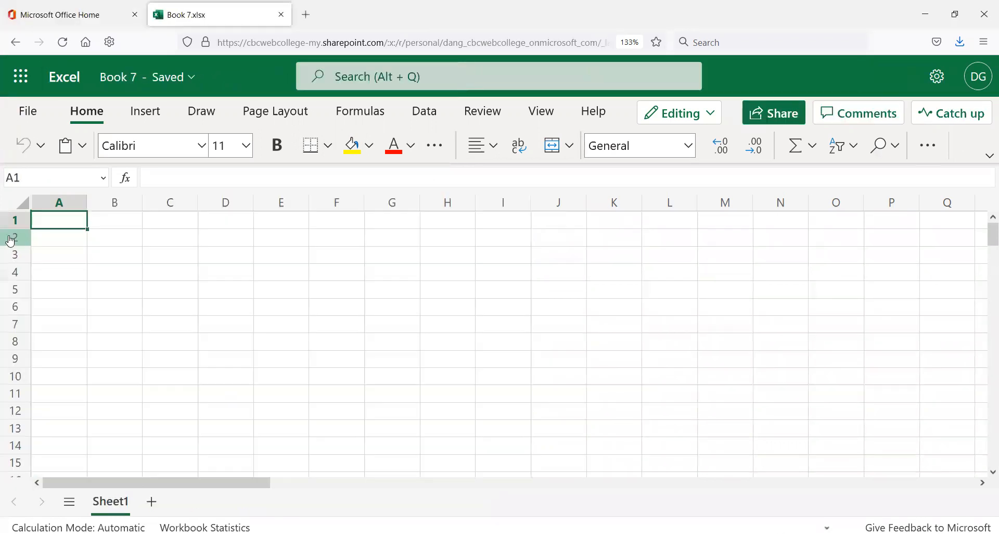
pyautogui.hotkey('ctrl', 'v')
pyautogui.click(203, 80)
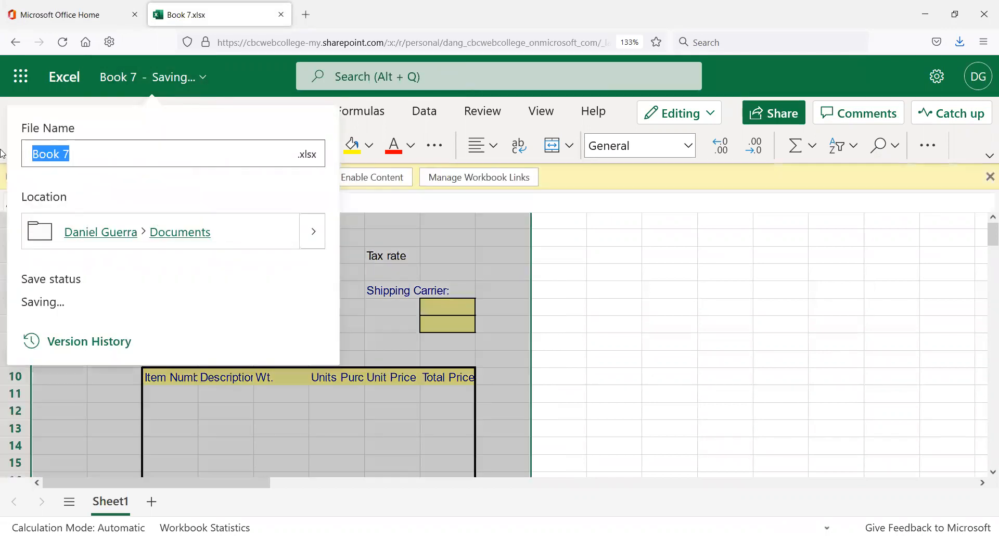
pyautogui.write('t')
pyautogui.press('Escape')
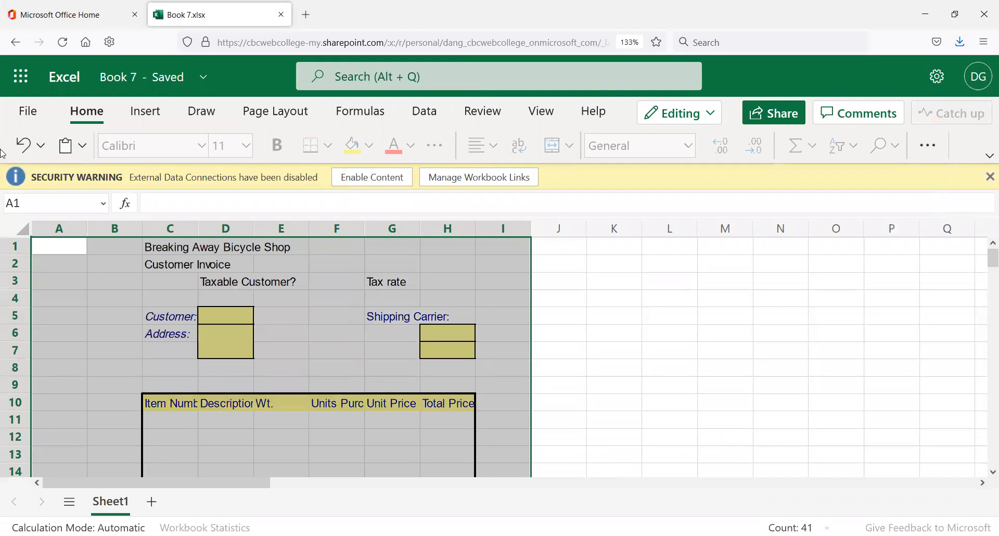
# - Rename the Book 7 workbook as Excel 08 - Vlookups
pyautogui.click(203, 78)
pyautogui.click(64, 152)
pyautogui.moveTo(64, 153); pyautogui.dragTo(3, 143)
pyautogui.write('Exc')
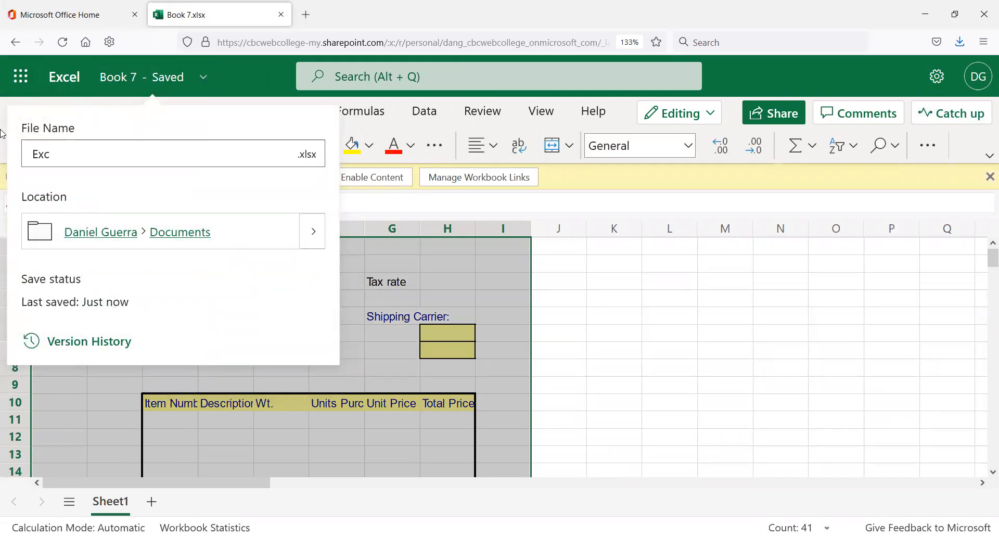
pyautogui.write('el 08 - Ve')
pyautogui.press('BackSpace')
pyautogui.write('lookups')
pyautogui.press('Return')
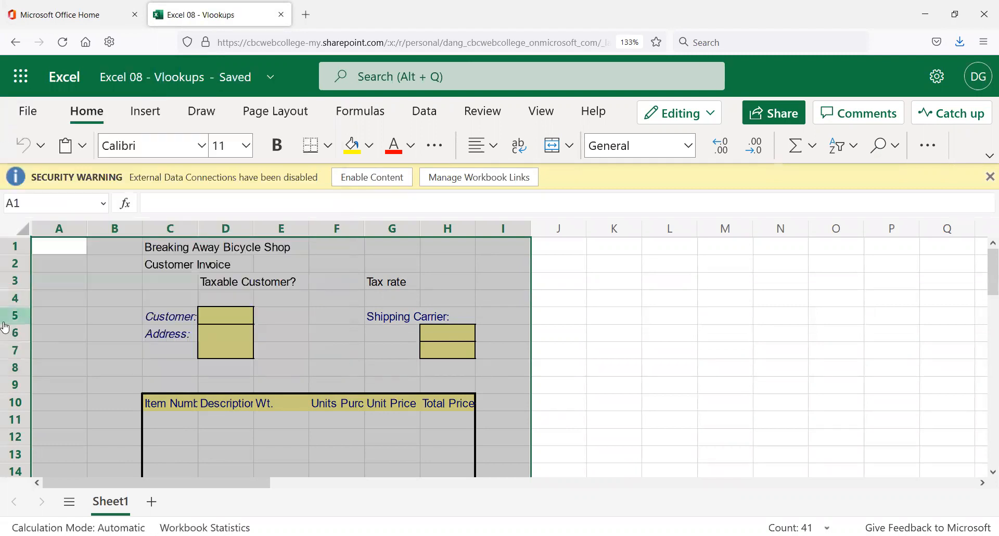
# - Rename Sheet1 as Invoice
pyautogui.doubleClick(123, 502)
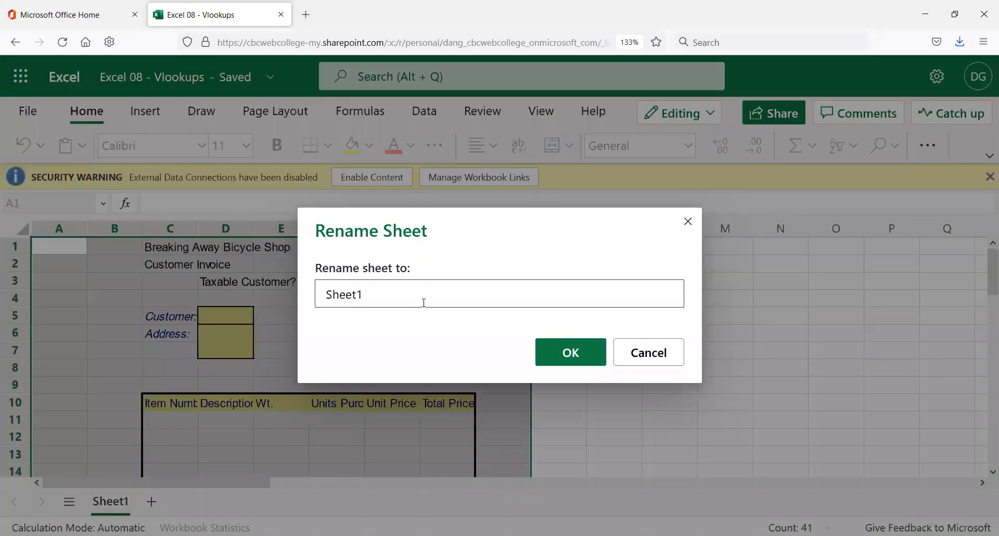
pyautogui.write('Invoice')
pyautogui.click(549, 360)
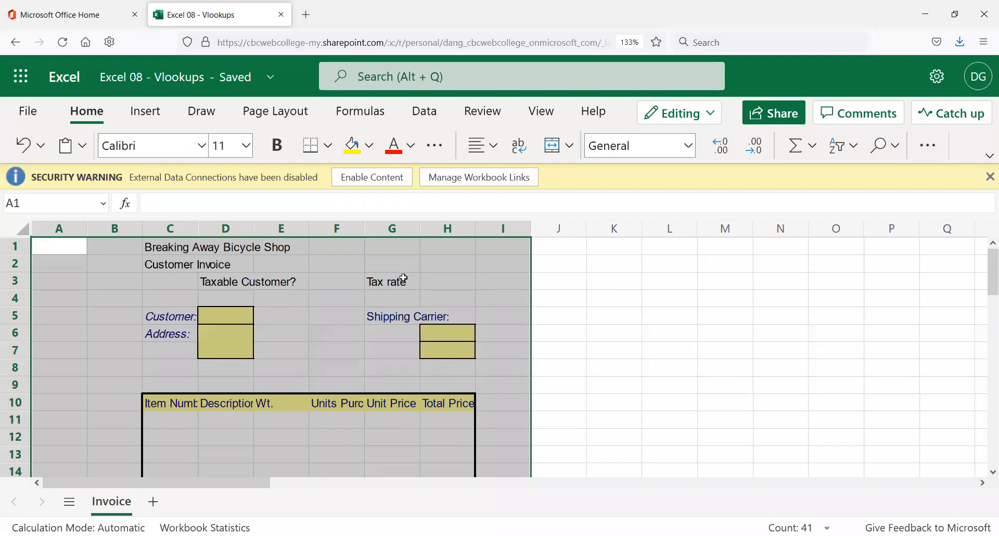
# - Add a new blank sheet after Invoice and enable the workbook's external data content
pyautogui.scroll(-3, 364, 263)
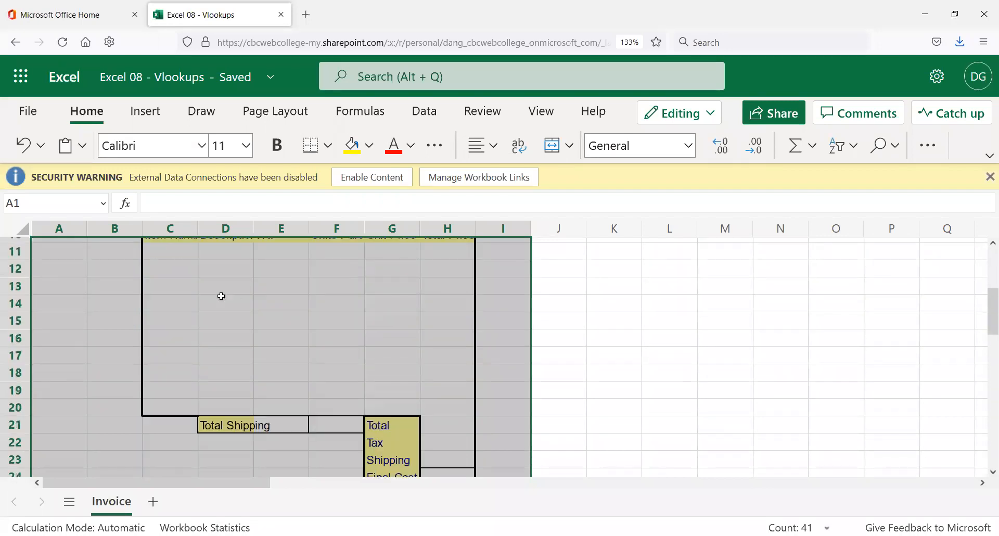
pyautogui.scroll(3, 272, 319)
pyautogui.click(190, 437)
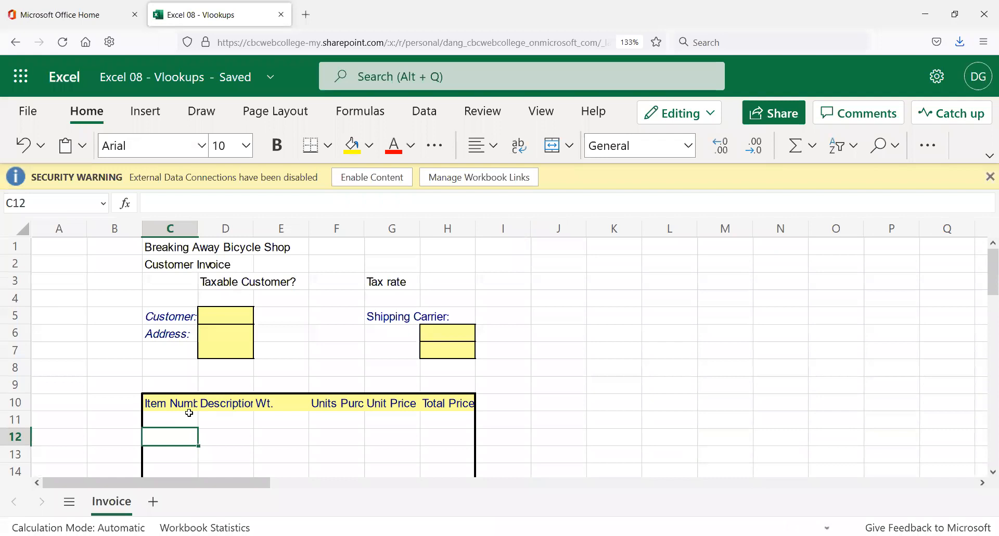
pyautogui.click(157, 508)
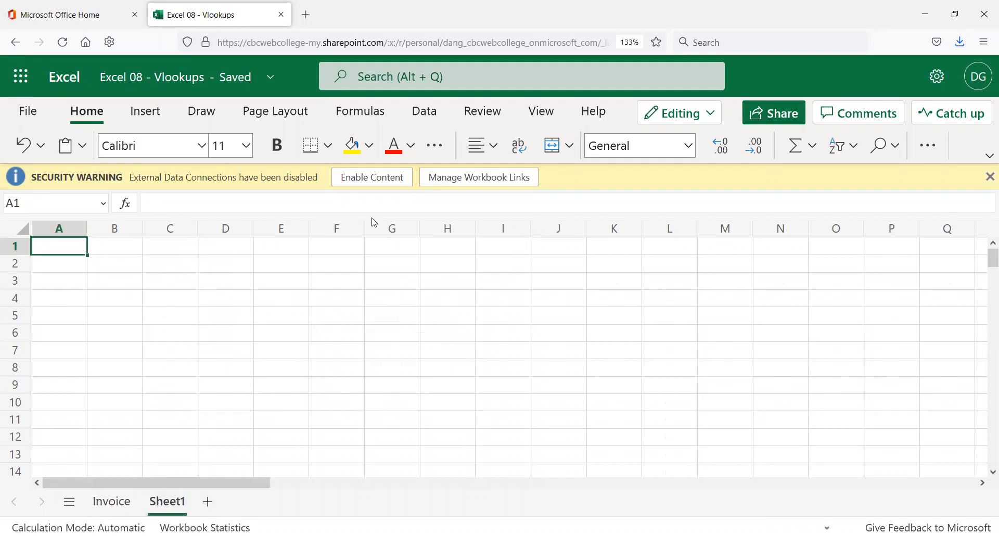
pyautogui.click(388, 178)
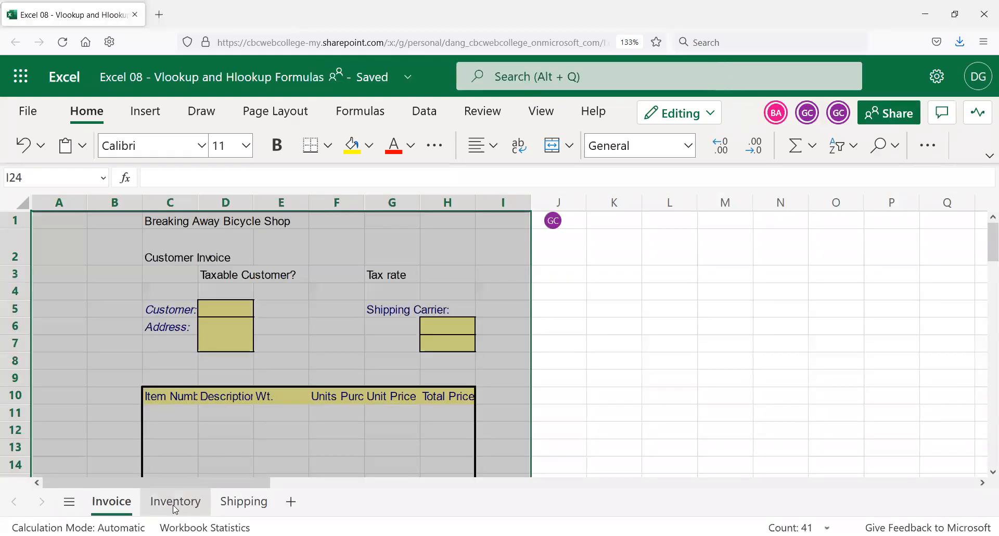
# - Copy the price list in A1:D30 from the Inventory sheet of the Excel 08 - Vlookup and Hlookup Formulas workbook
pyautogui.click(149, 504)
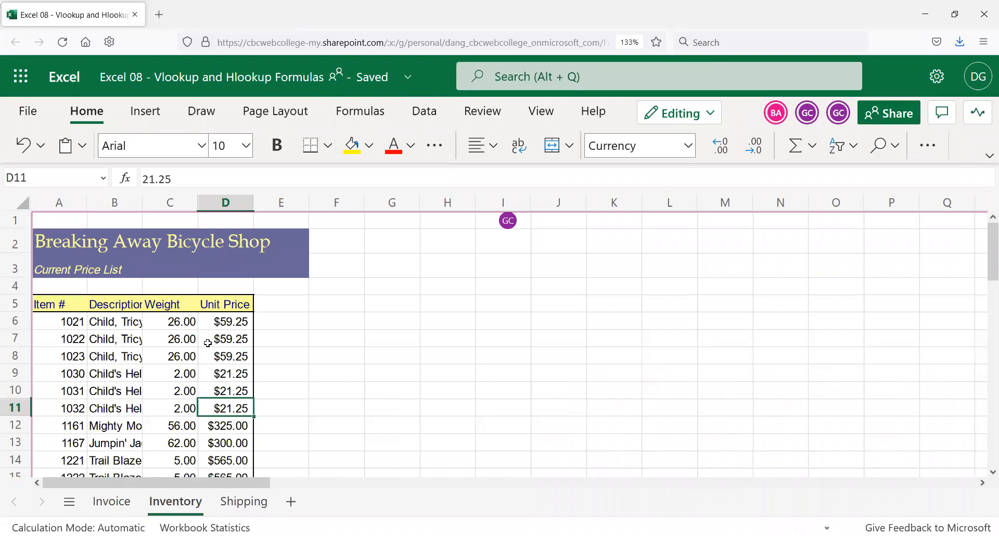
pyautogui.scroll(-2, 208, 359)
pyautogui.scroll(-3, 221, 350)
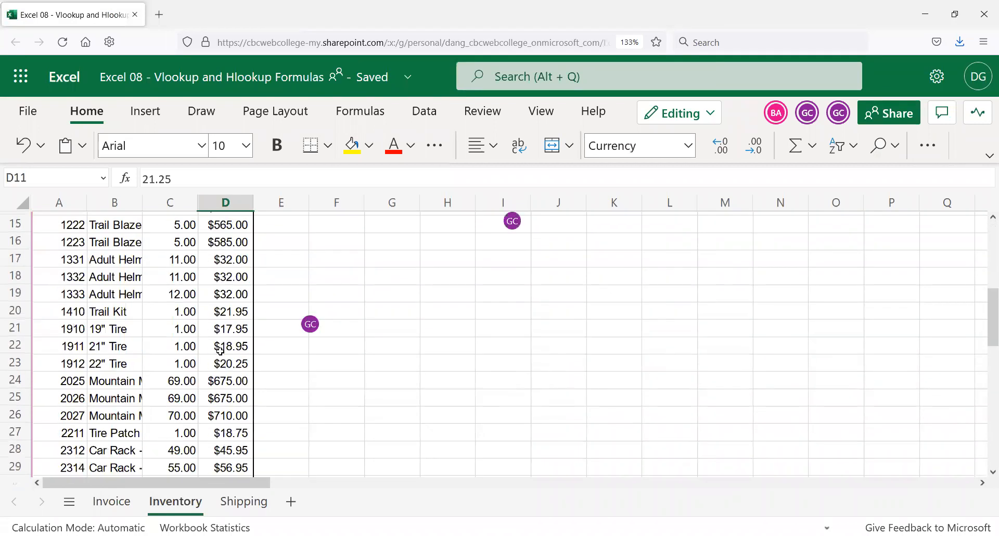
pyautogui.scroll(3, 208, 356)
pyautogui.scroll(1, 207, 356)
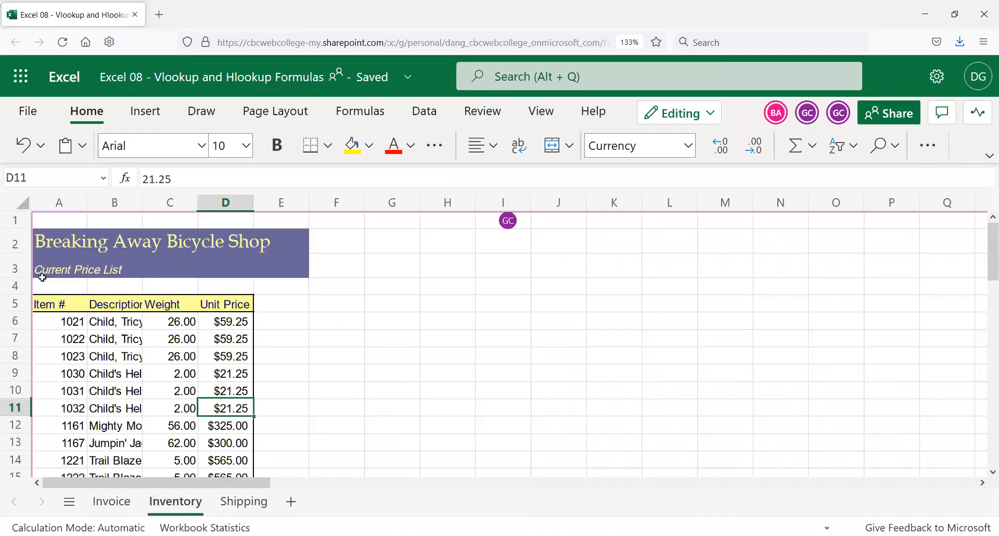
pyautogui.moveTo(57, 219); pyautogui.dragTo(236, 359)
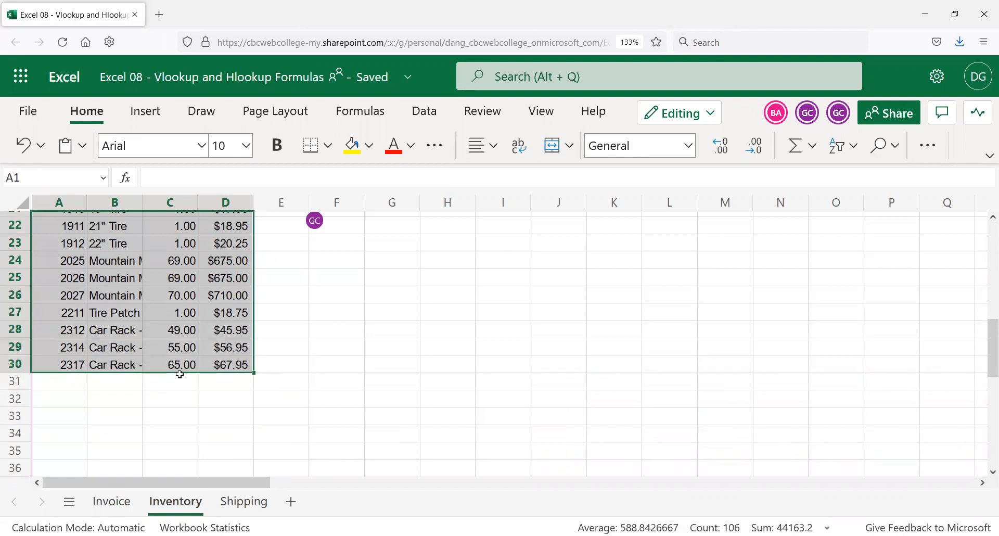
pyautogui.scroll(7, 178, 371)
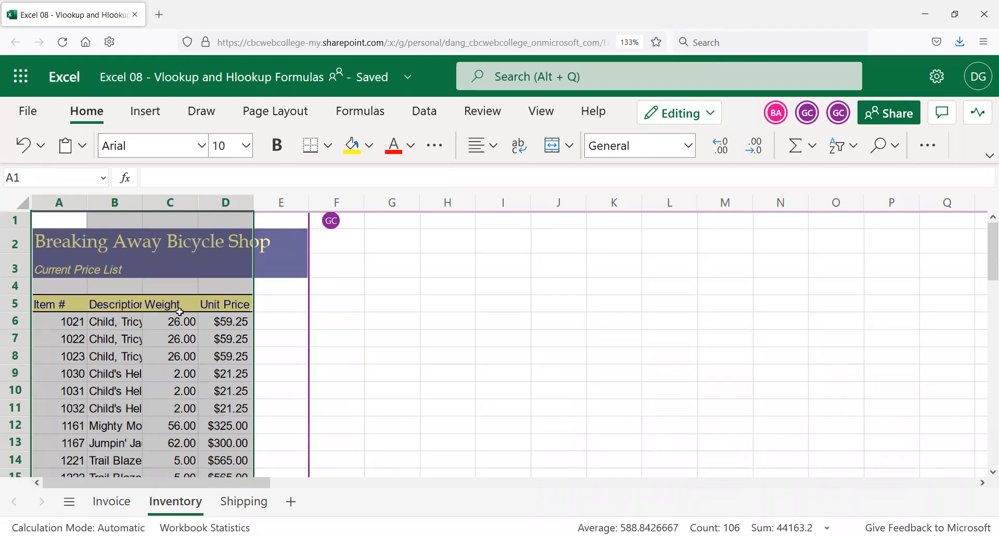
pyautogui.hotkey('ctrl', 'c')
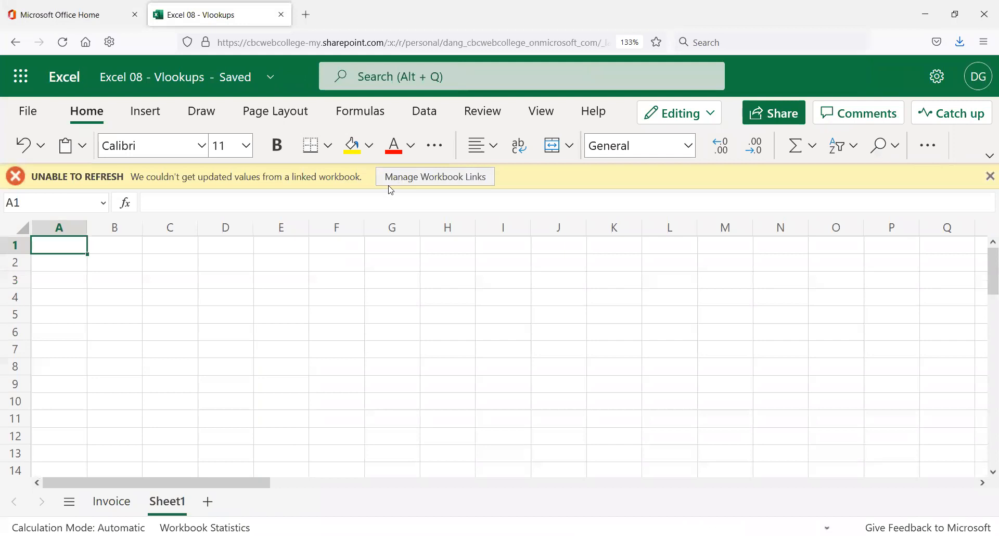
# - Check the workbook links of Excel 08 - Vlookups and paste the copied price list at A1 of its new Sheet1
pyautogui.click(389, 182)
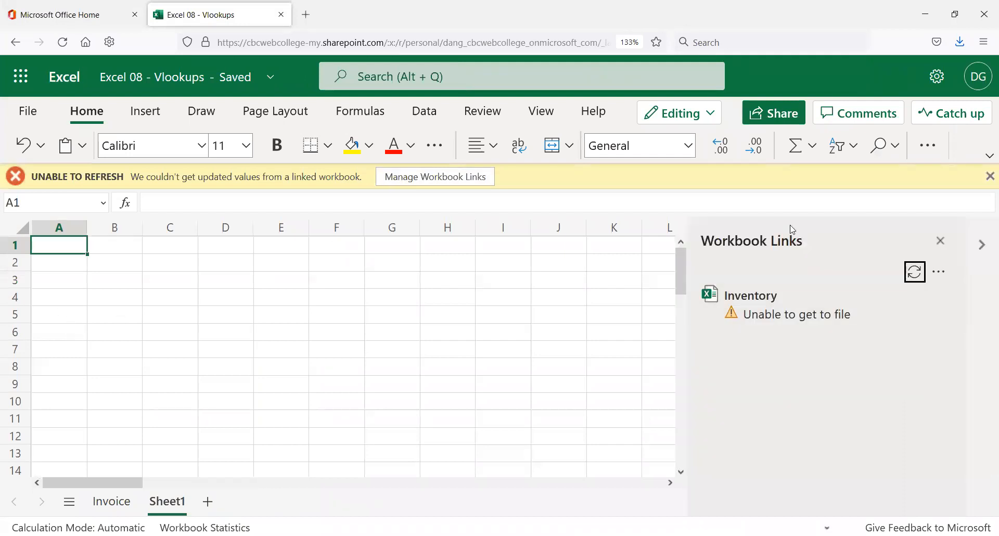
pyautogui.click(942, 241)
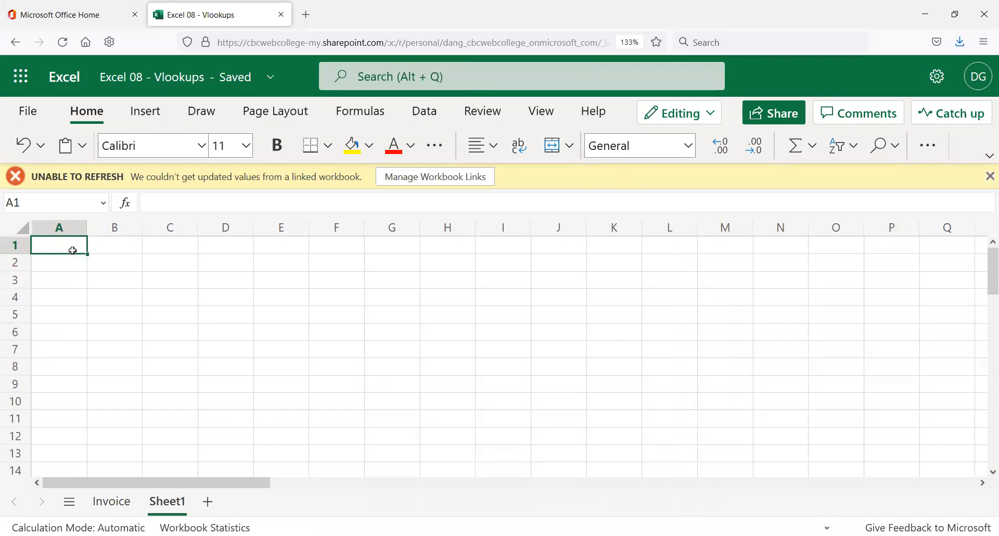
pyautogui.hotkey('ctrl', 'v')
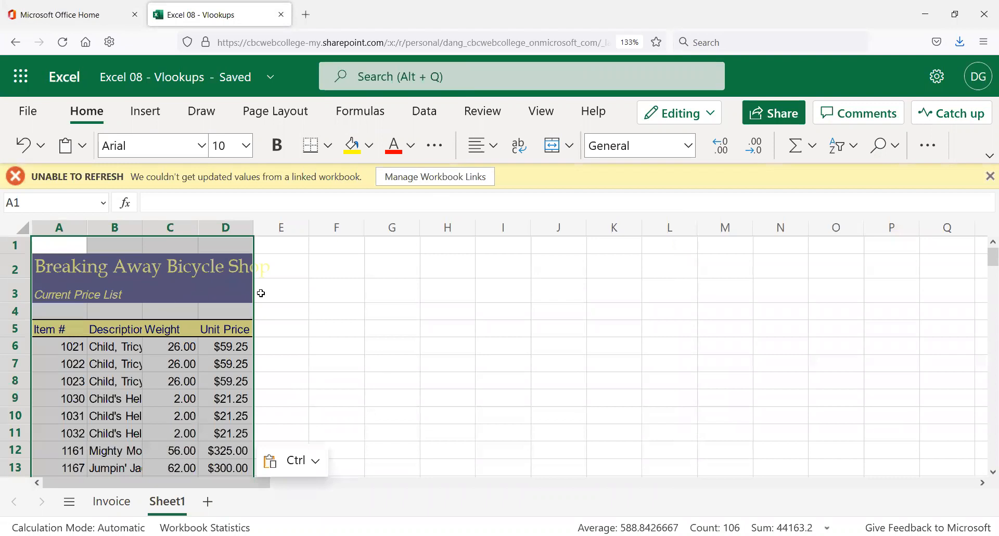
# - Check the pasted price list down to its last row and rename Sheet1 as Inventory
pyautogui.scroll(-6, 261, 293)
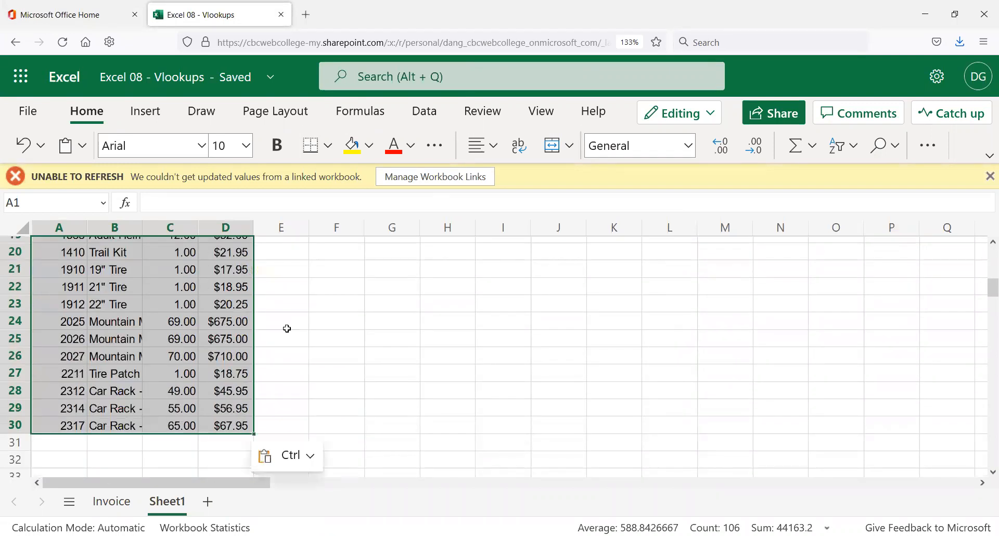
pyautogui.scroll(6, 286, 328)
pyautogui.doubleClick(179, 503)
pyautogui.moveTo(381, 294); pyautogui.dragTo(257, 295)
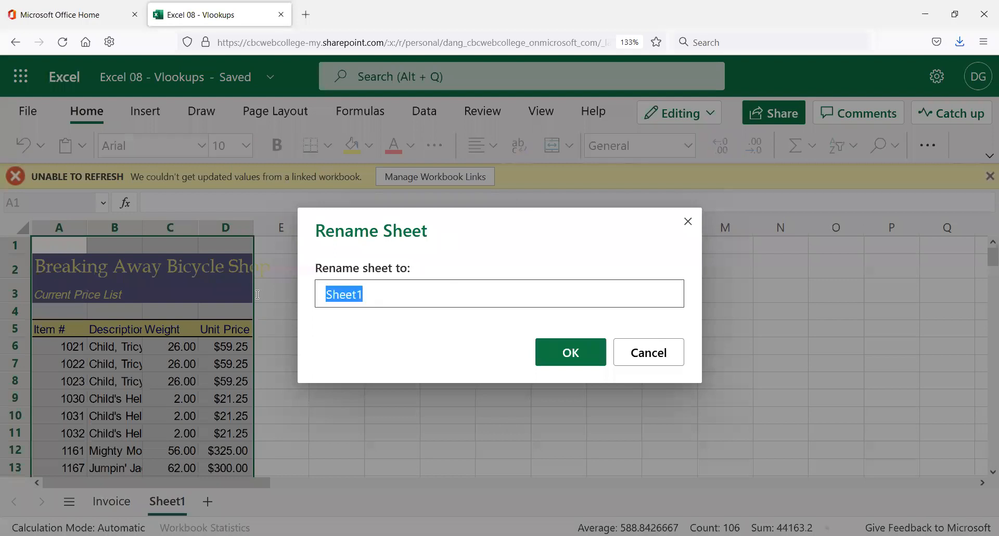
pyautogui.write('Inventory')
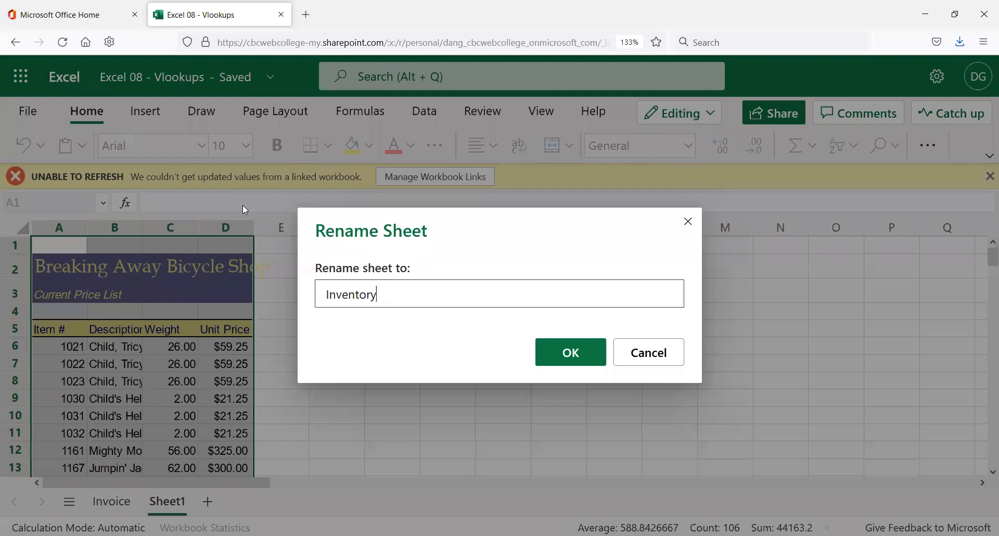
pyautogui.press('Return')
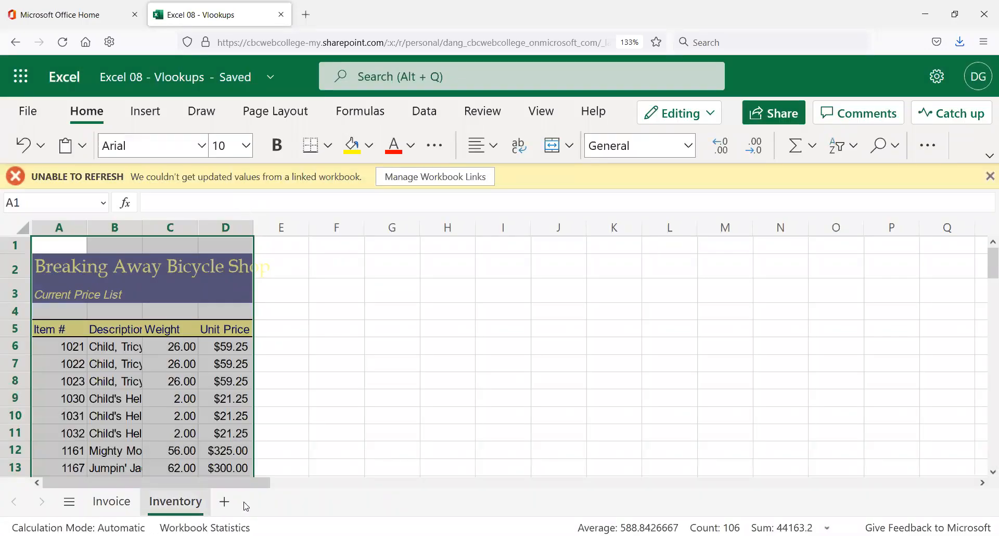
# - Add a new sheet after Inventory and rename it Shipping
pyautogui.click(225, 503)
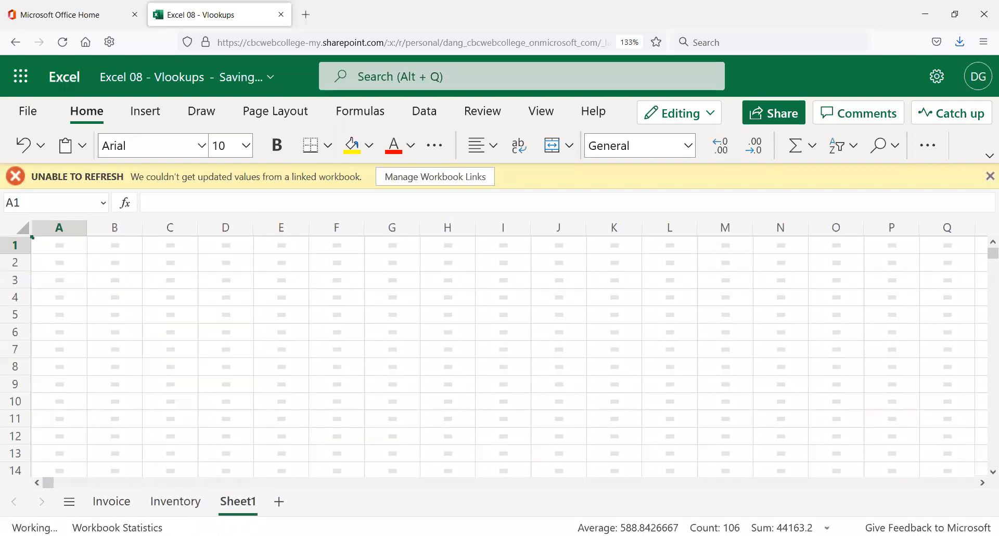
pyautogui.doubleClick(242, 501)
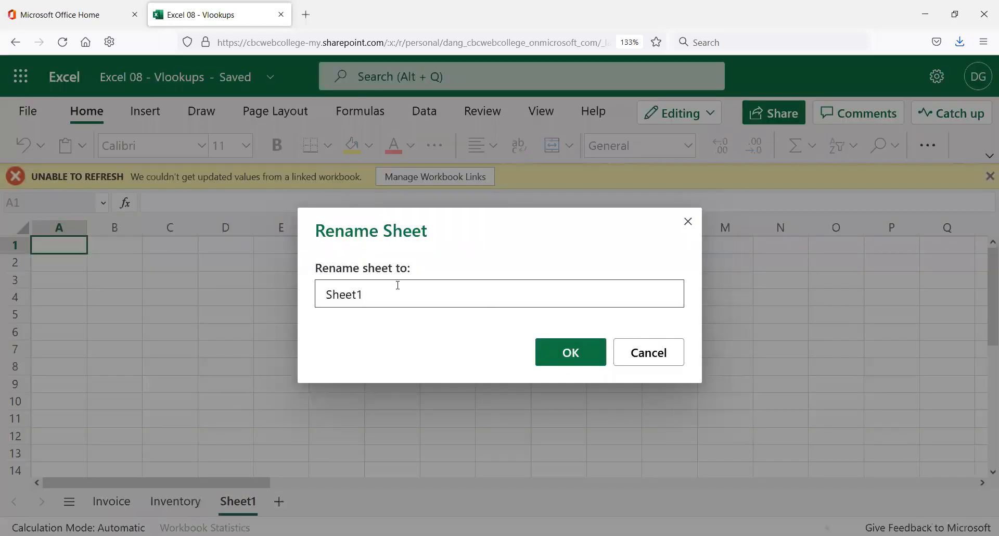
pyautogui.write('Shipping')
pyautogui.click(557, 356)
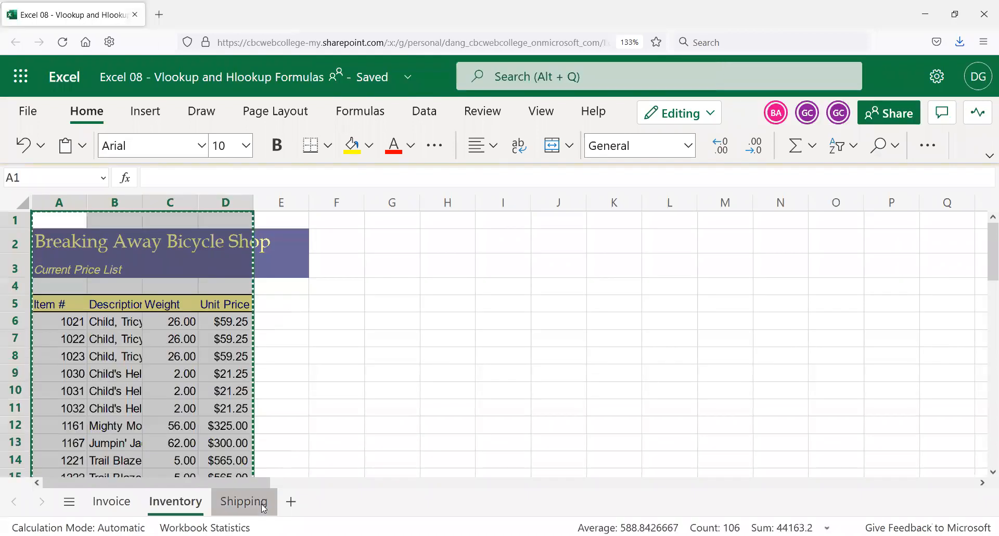
# - In the Excel 08 - Vlookup and Hlookup Formulas workbook, examine the Shipping sheet's rate table and the small carrier table in G5:I6
pyautogui.click(243, 501)
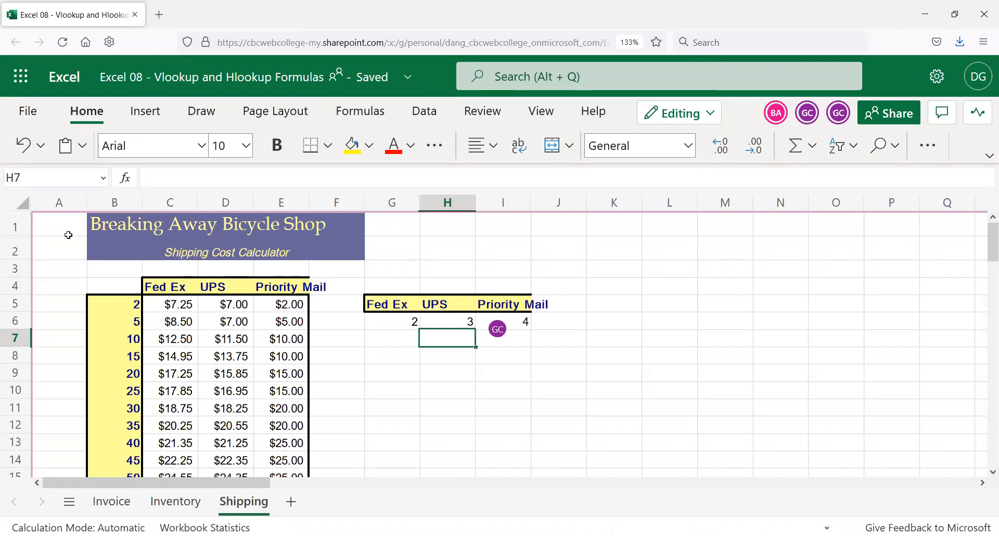
pyautogui.moveTo(164, 290); pyautogui.dragTo(243, 258)
pyautogui.click(333, 262)
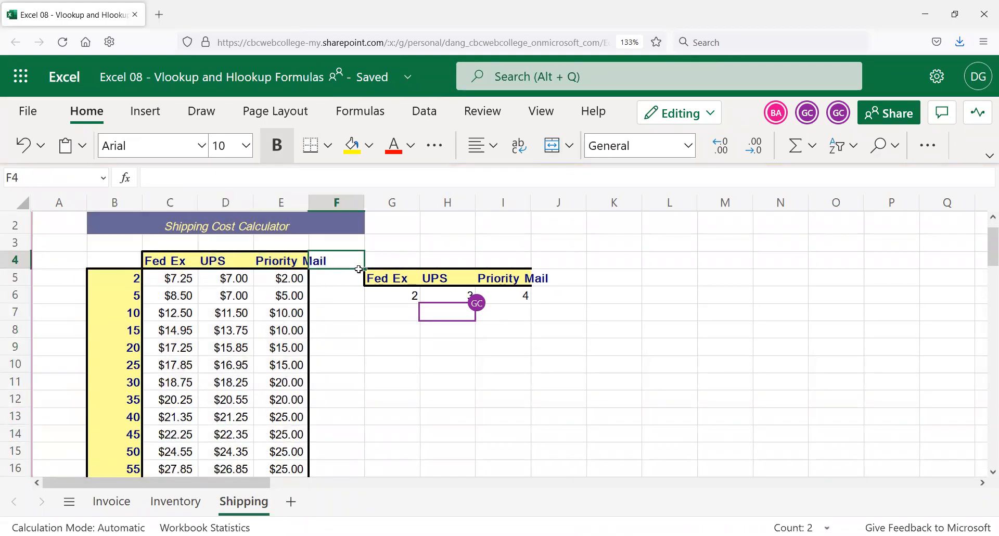
pyautogui.click(376, 281)
pyautogui.moveTo(390, 284)
pyautogui.mouseDown()
pyautogui.moveTo(410, 324)
pyautogui.moveTo(409, 273)
pyautogui.moveTo(447, 289)
pyautogui.moveTo(536, 285)
pyautogui.moveTo(383, 282)
pyautogui.mouseUp()
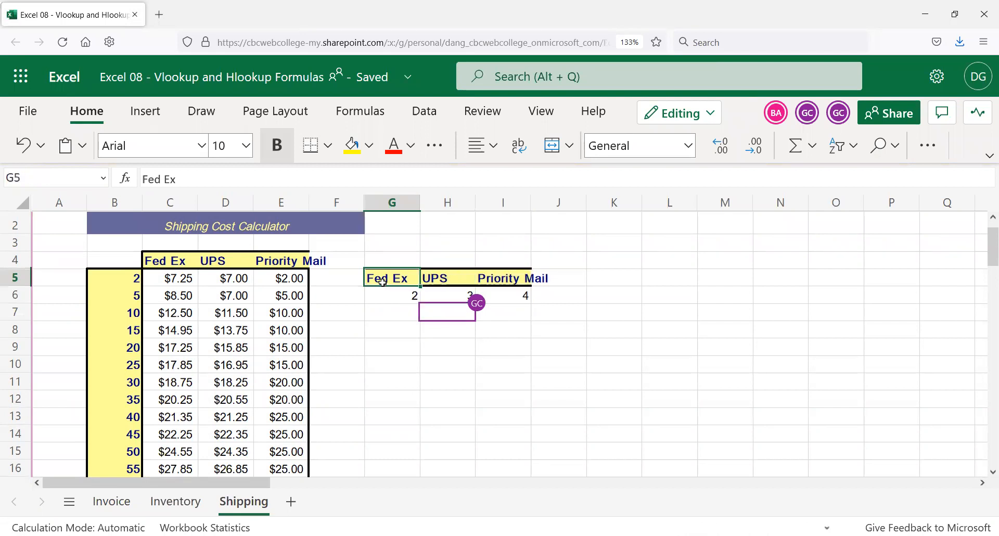
pyautogui.click(398, 298)
pyautogui.click(388, 275)
pyautogui.click(442, 295)
pyautogui.click(442, 276)
pyautogui.click(385, 305)
pyautogui.click(386, 281)
pyautogui.click(460, 286)
pyautogui.click(508, 279)
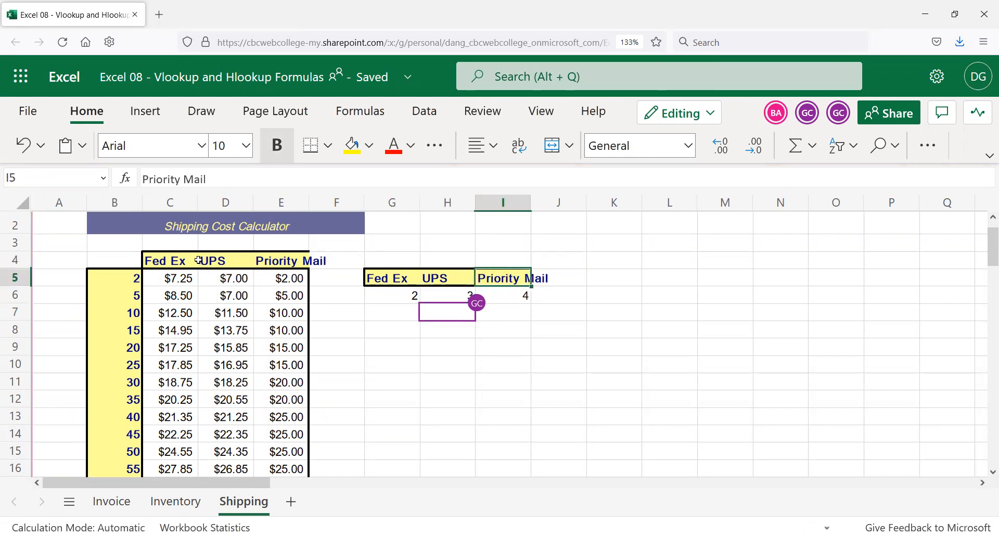
pyautogui.moveTo(156, 256); pyautogui.dragTo(280, 256)
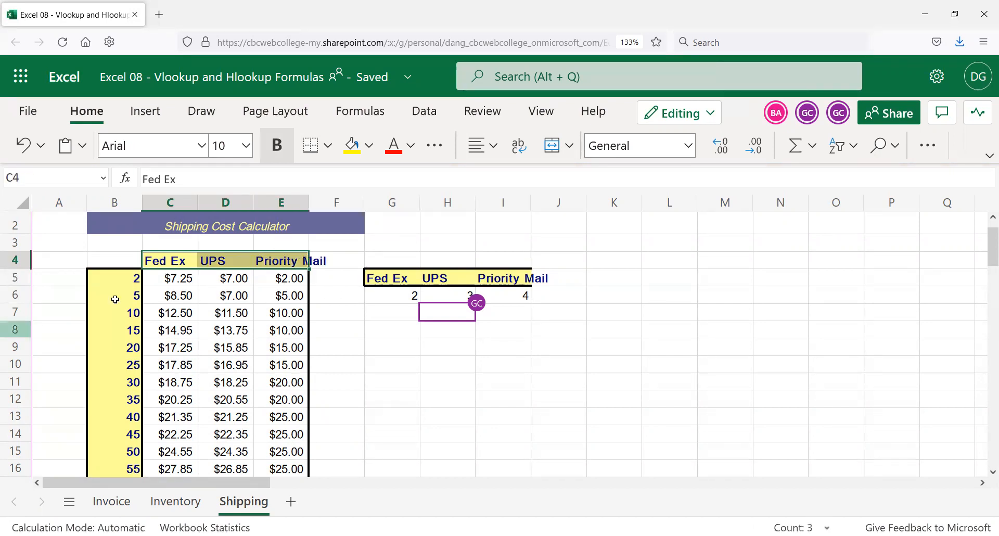
pyautogui.click(174, 257)
pyautogui.scroll(1, 172, 260)
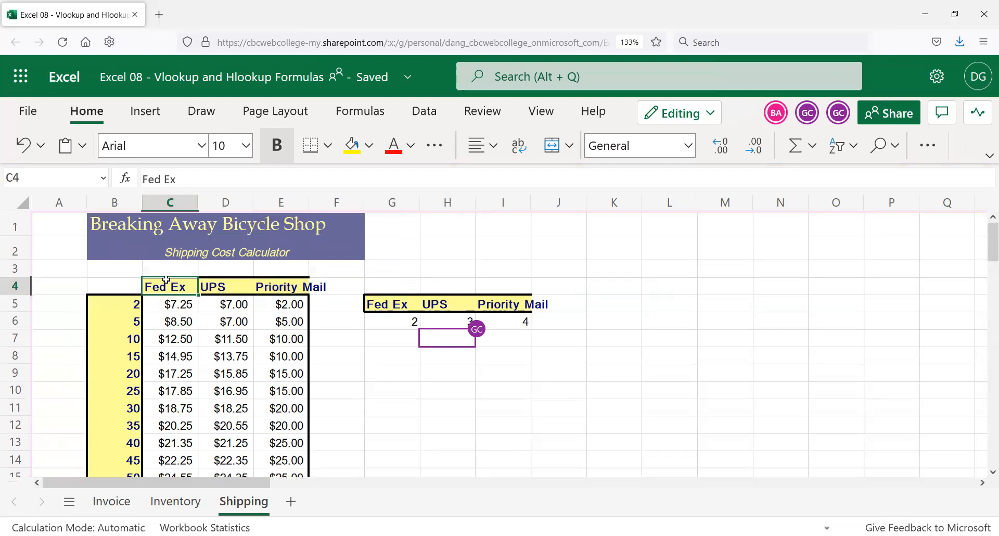
# - Copy the shipping cost tables in A1:I20 from the Shipping sheet
pyautogui.click(51, 226)
pyautogui.moveTo(109, 313); pyautogui.dragTo(482, 400)
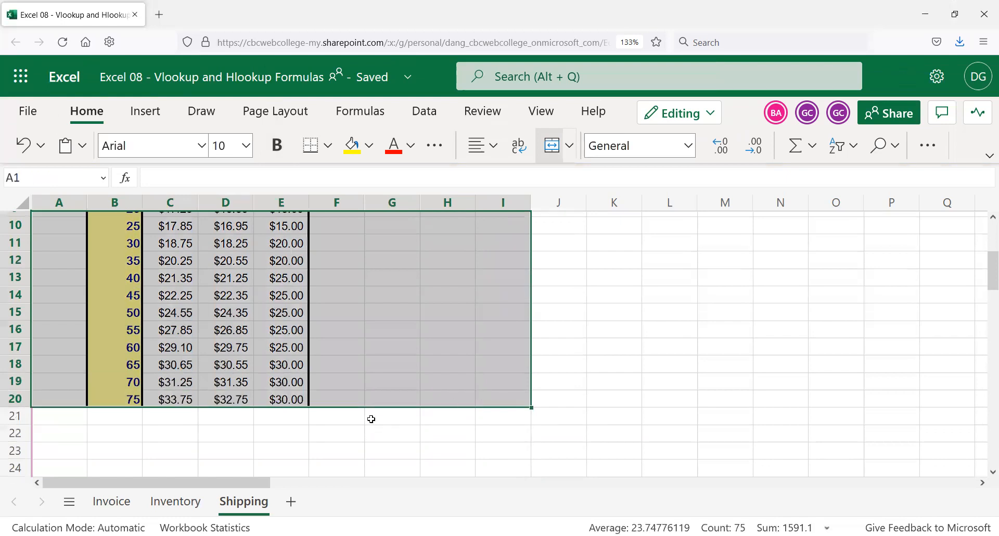
pyautogui.scroll(3, 371, 418)
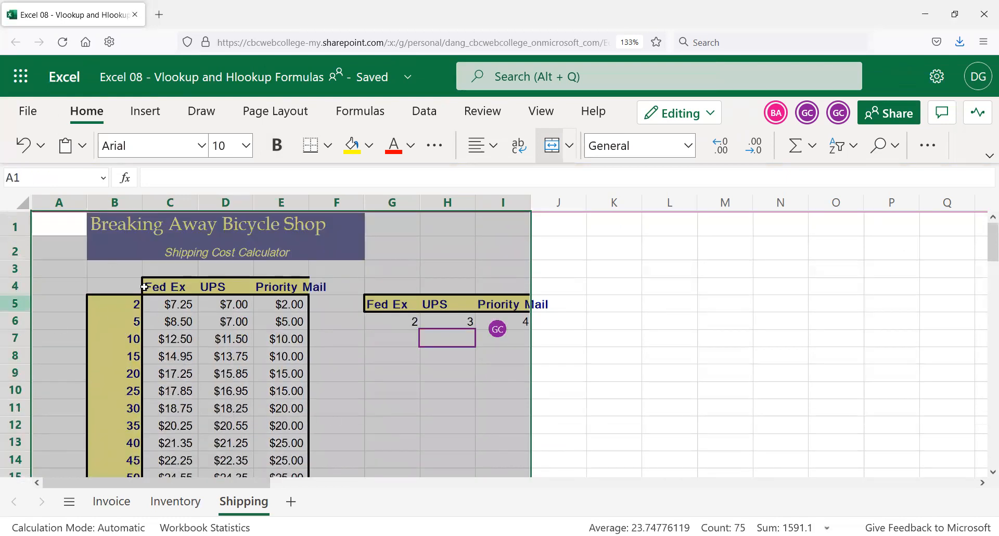
pyautogui.hotkey('ctrl', 'c')
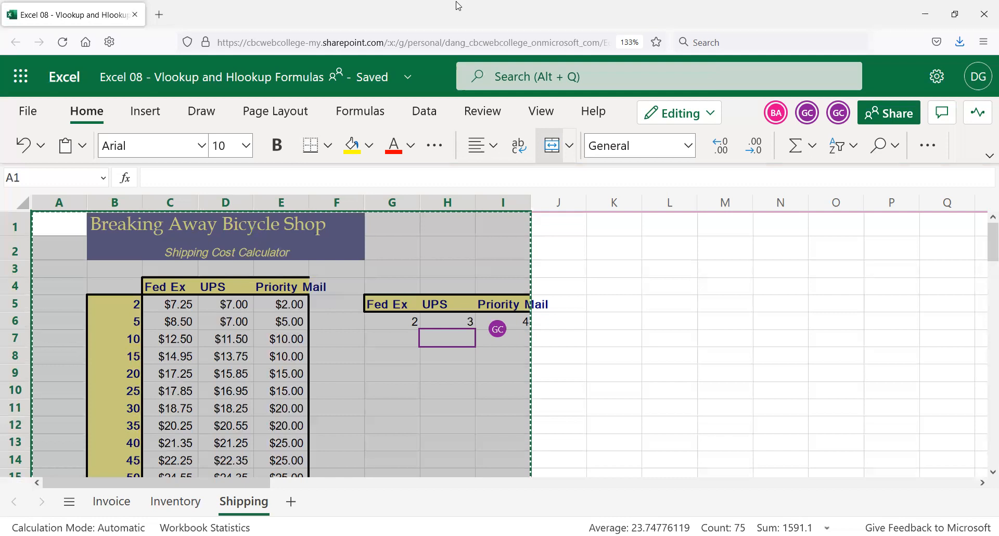
# - Switch to the Excel 08 - Vlookups workbook and paste the copied shipping tables at A1 of its Shipping sheet
pyautogui.hotkey('alt', 'Tab')
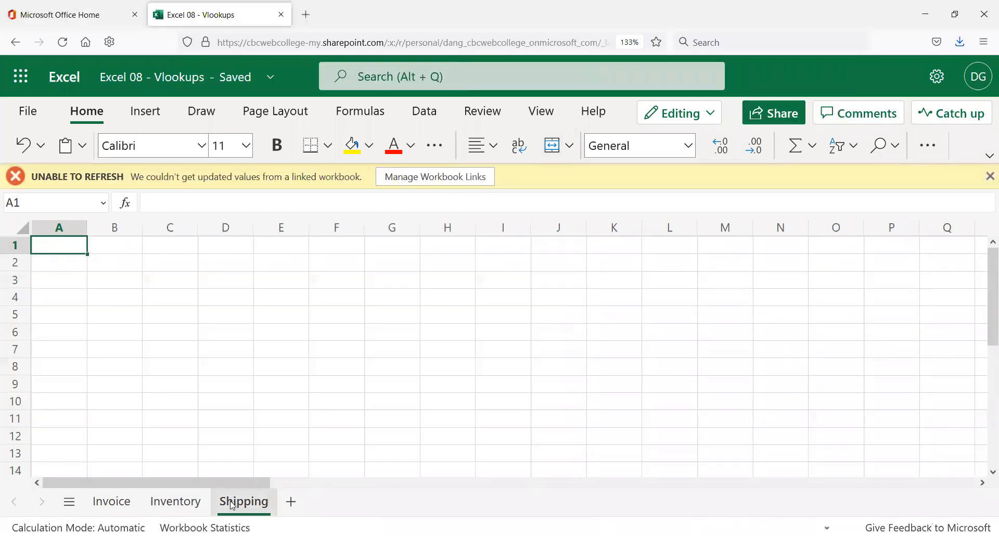
pyautogui.hotkey('ctrl', 'v')
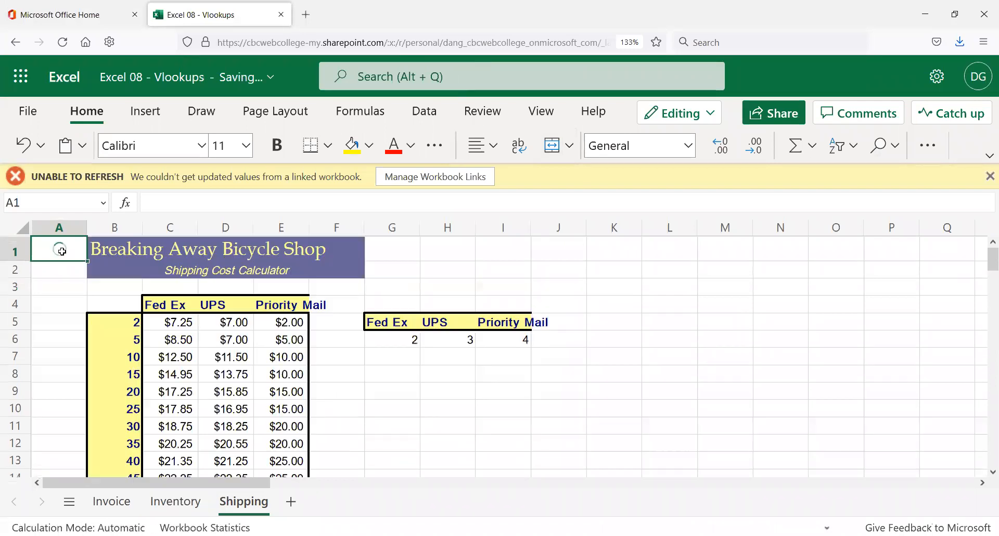
pyautogui.click(177, 77)
pyautogui.click(185, 154)
pyautogui.click(366, 160)
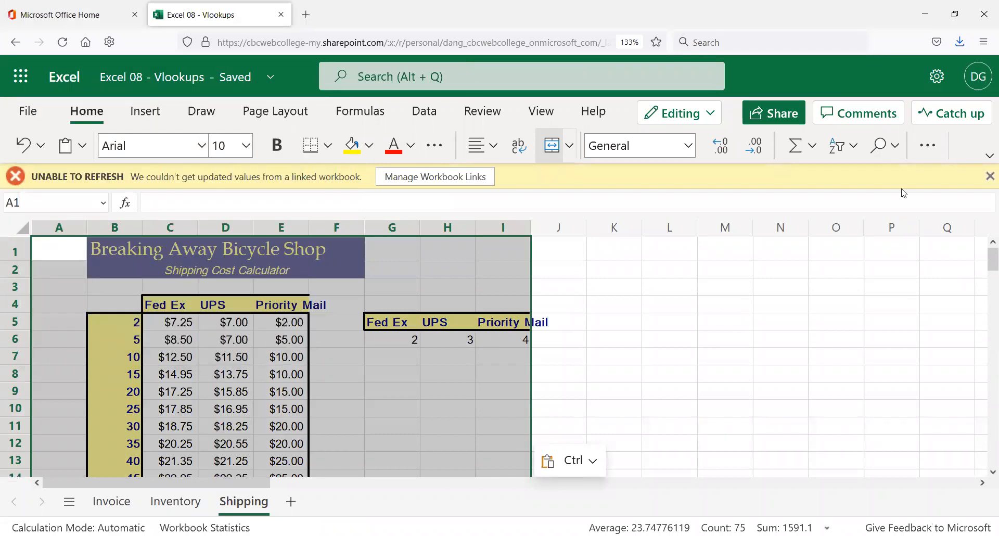
# - Examine the Invoice sheet's layout and its Item Number, Description, Wt. and Unit Price columns
pyautogui.click(109, 503)
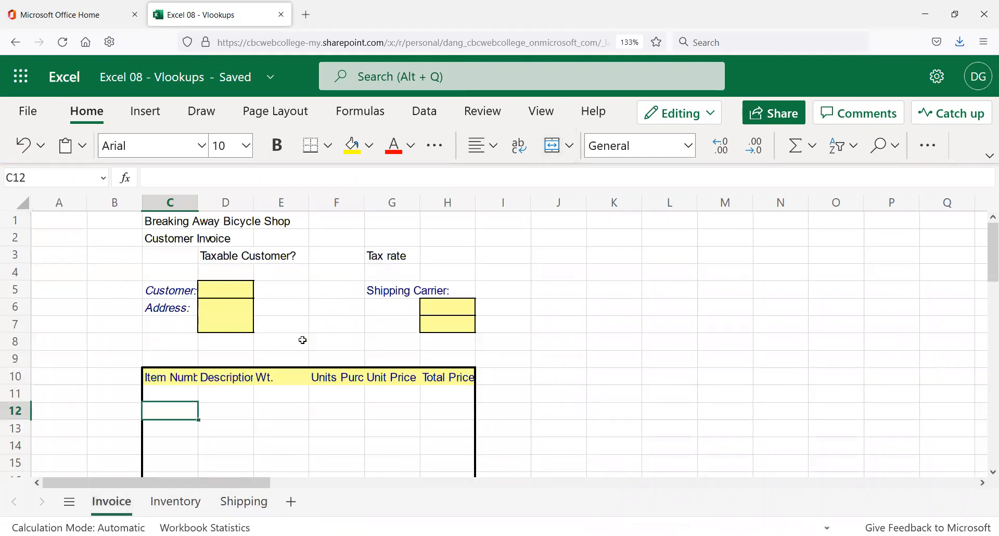
pyautogui.scroll(-5, 281, 344)
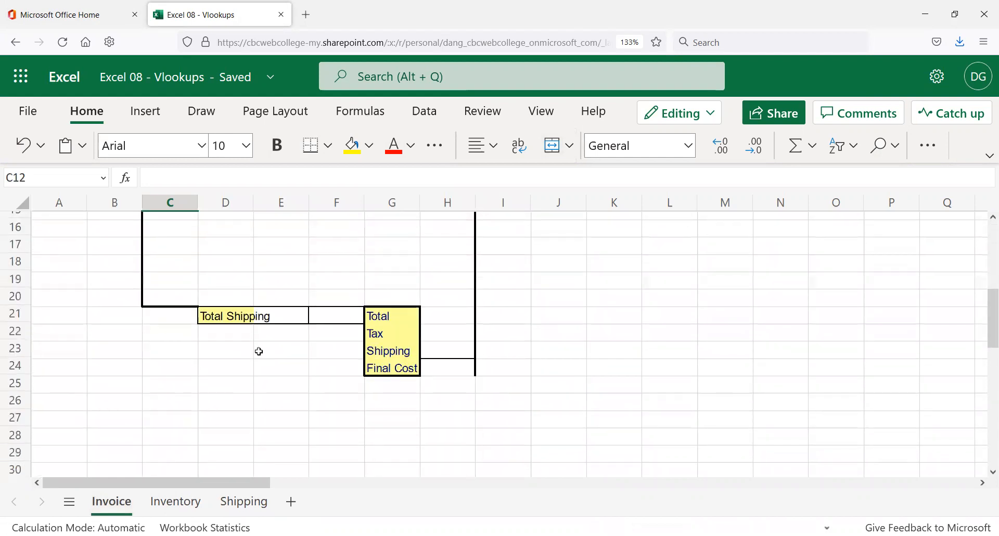
pyautogui.scroll(2, 244, 348)
pyautogui.scroll(3, 244, 349)
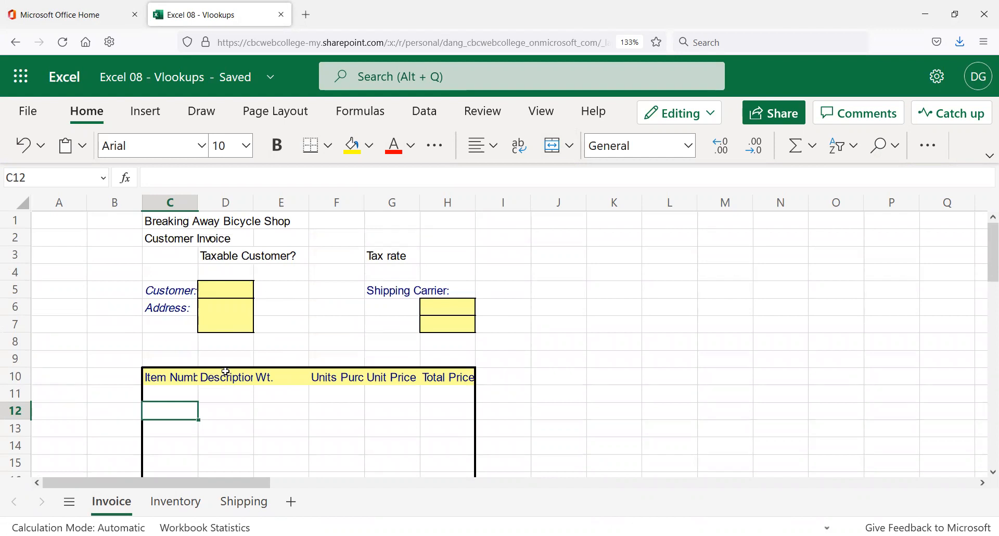
pyautogui.click(180, 389)
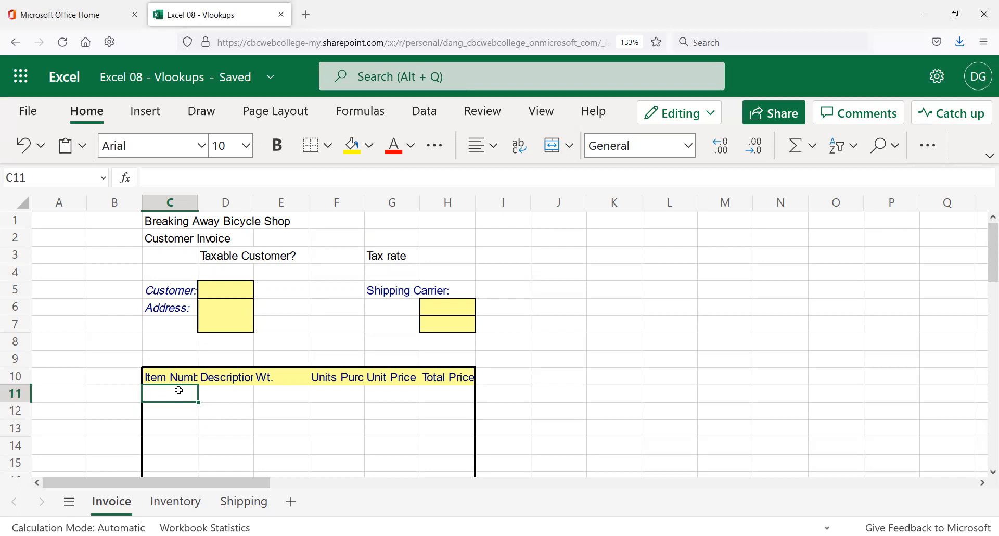
pyautogui.click(232, 383)
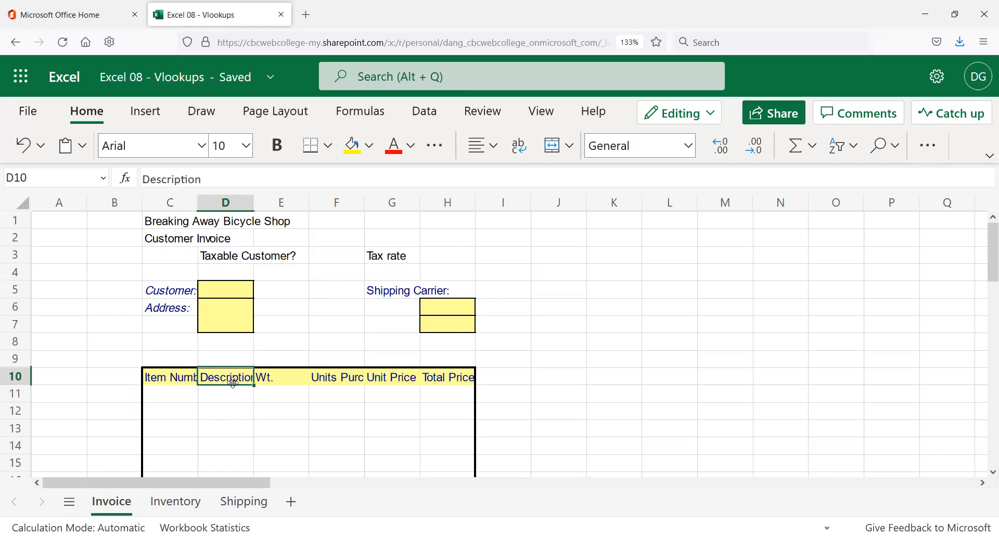
pyautogui.click(282, 390)
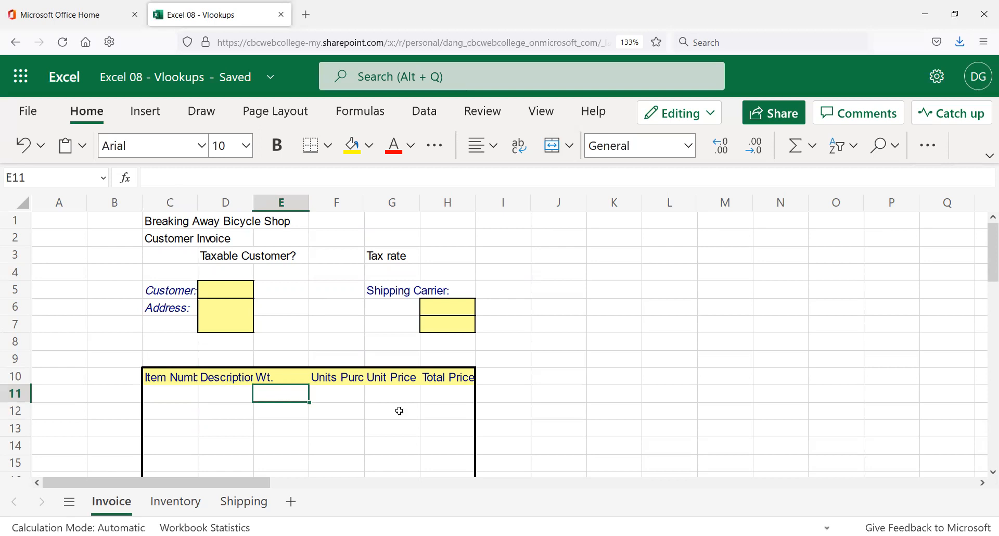
pyautogui.click(399, 391)
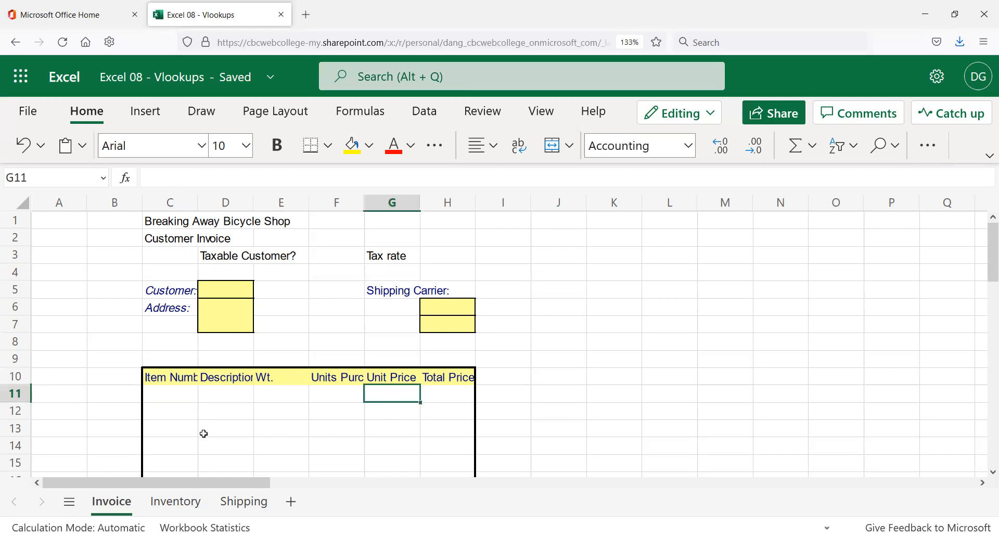
pyautogui.click(235, 380)
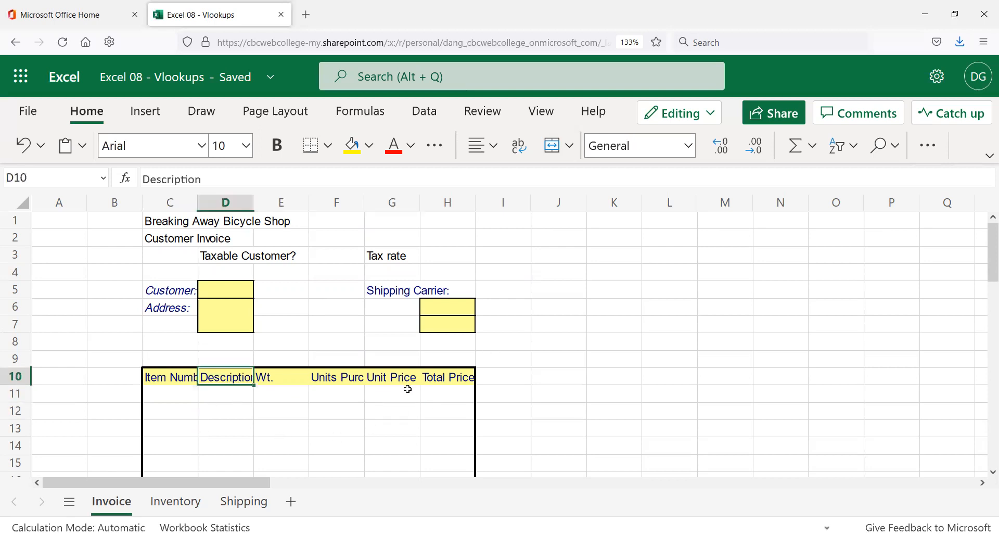
pyautogui.click(395, 380)
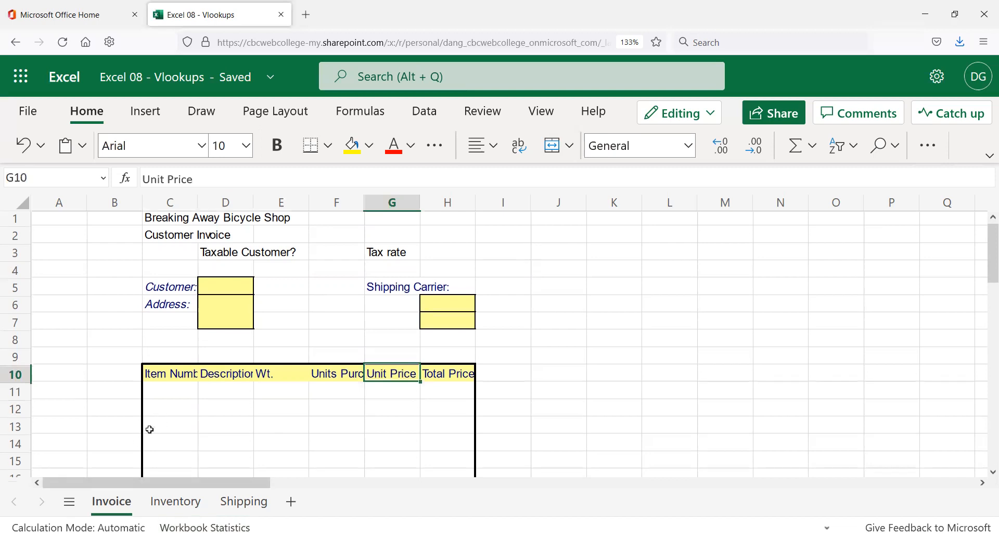
# - Examine the invoice's Shipping Carrier and Total Shipping cells and the lookup tables on the Inventory and Shipping sheets
pyautogui.scroll(-2, 147, 424)
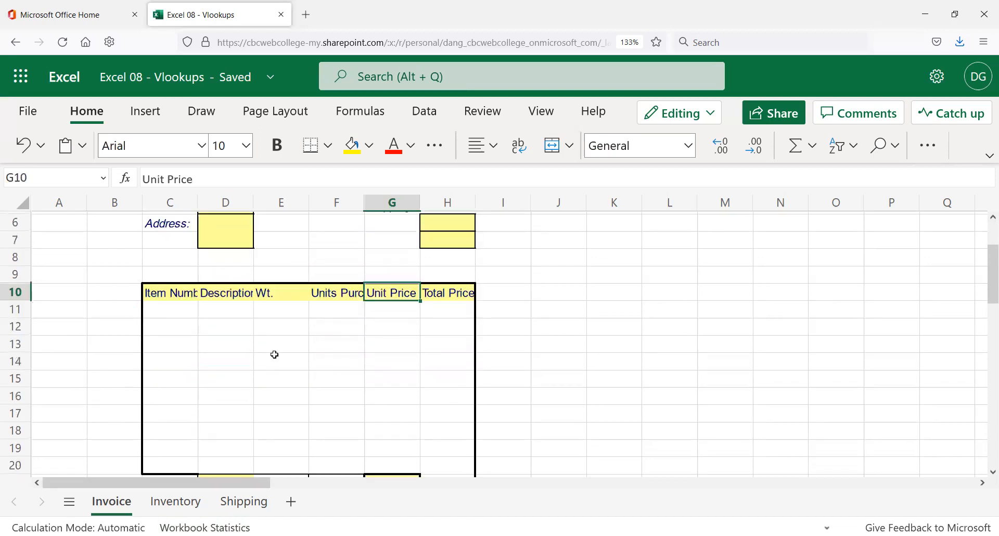
pyautogui.scroll(-2, 276, 341)
pyautogui.scroll(4, 263, 338)
pyautogui.click(448, 306)
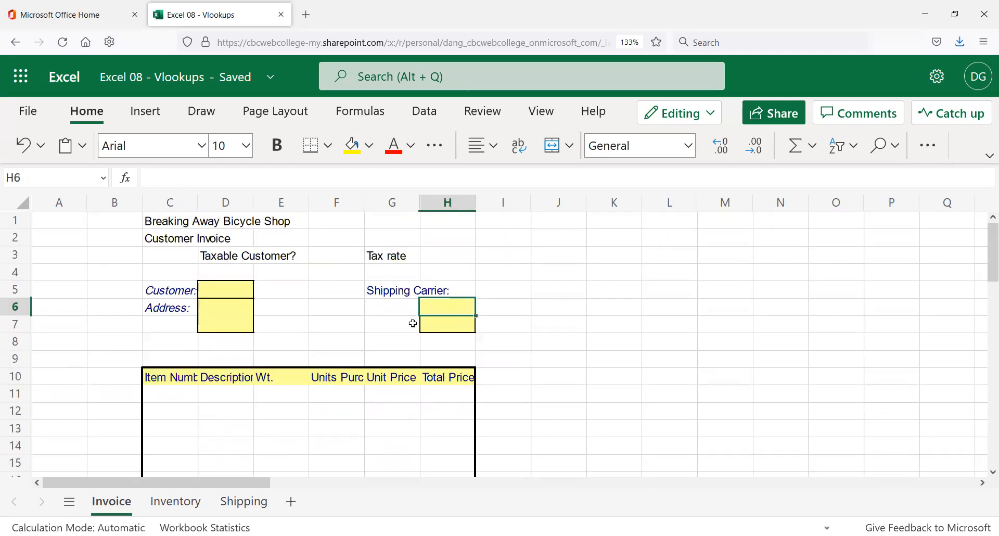
pyautogui.scroll(-4, 262, 386)
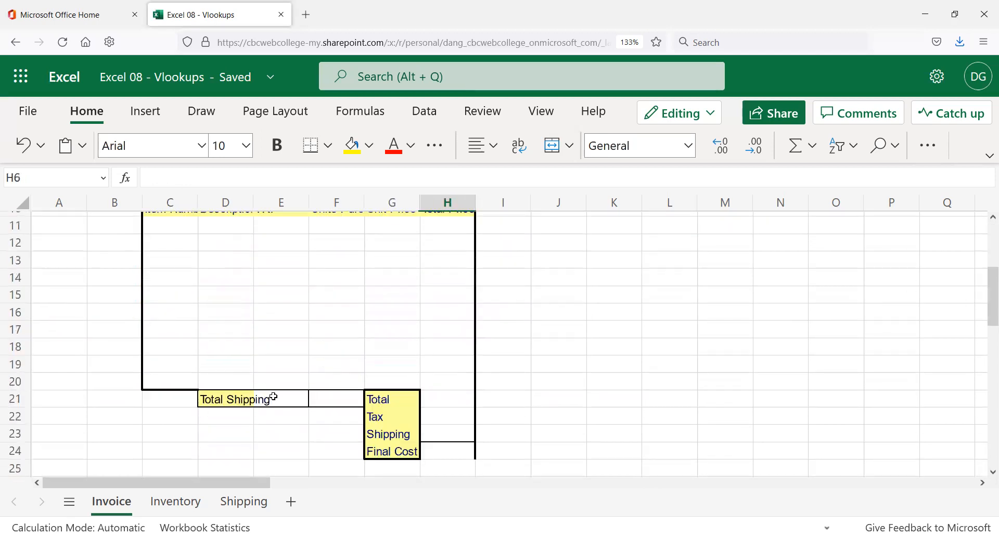
pyautogui.click(273, 397)
pyautogui.scroll(4, 267, 406)
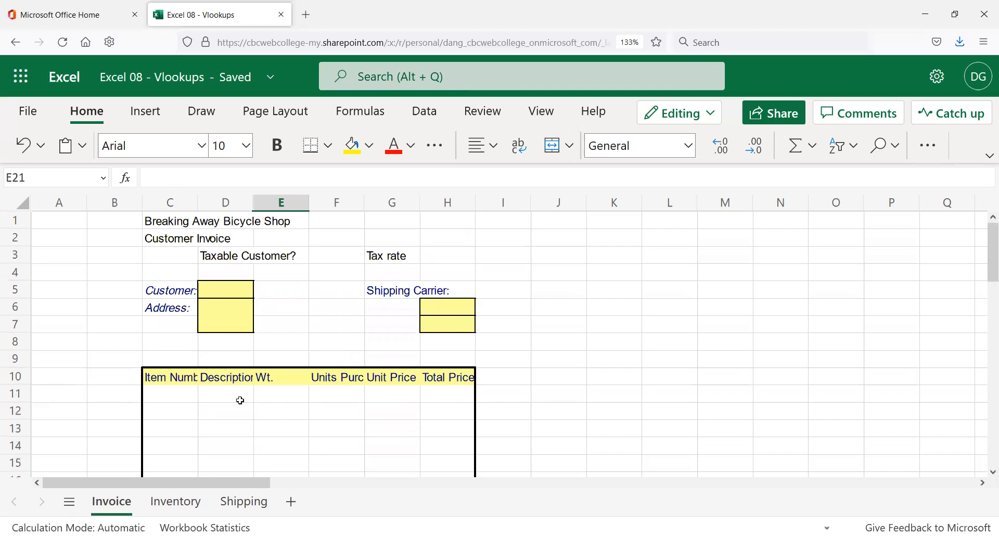
pyautogui.click(168, 504)
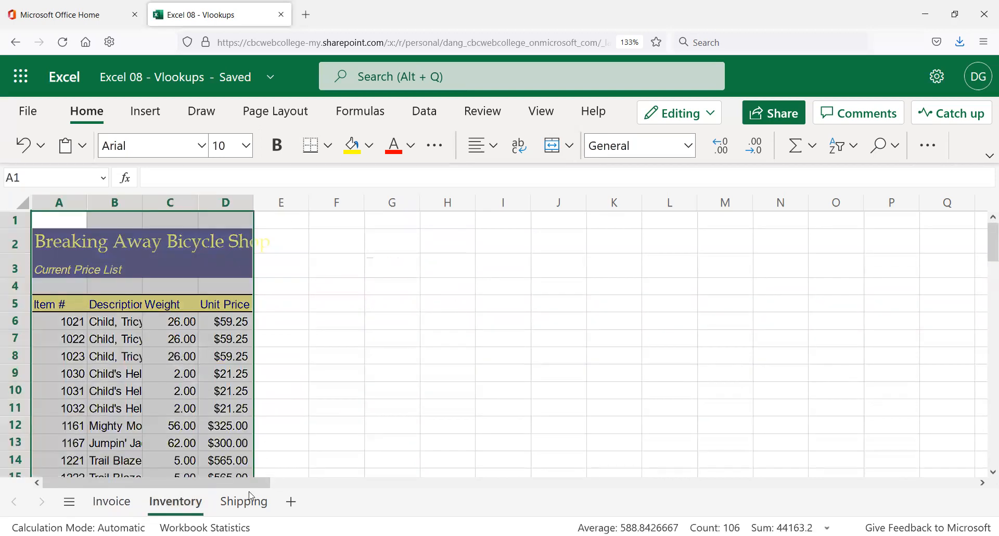
pyautogui.click(252, 503)
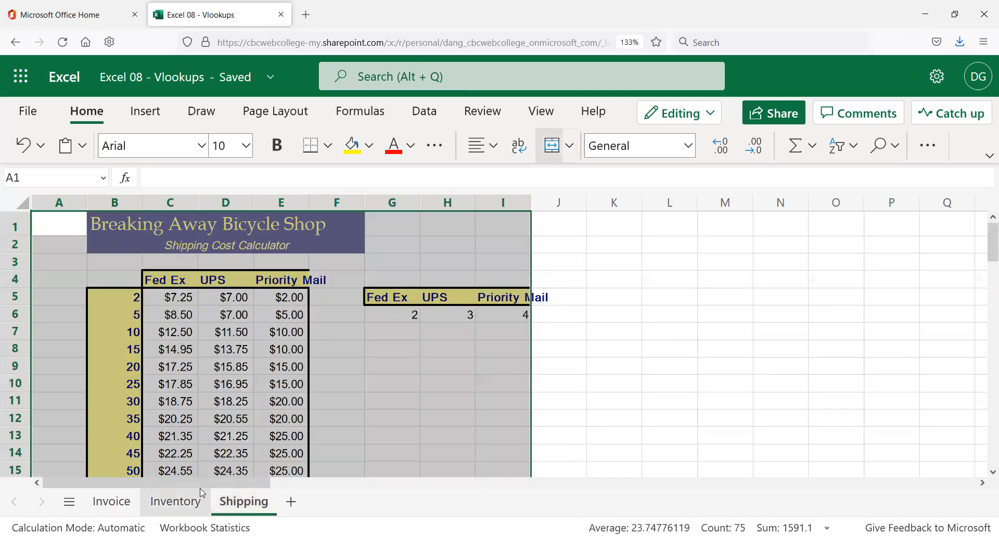
pyautogui.click(173, 511)
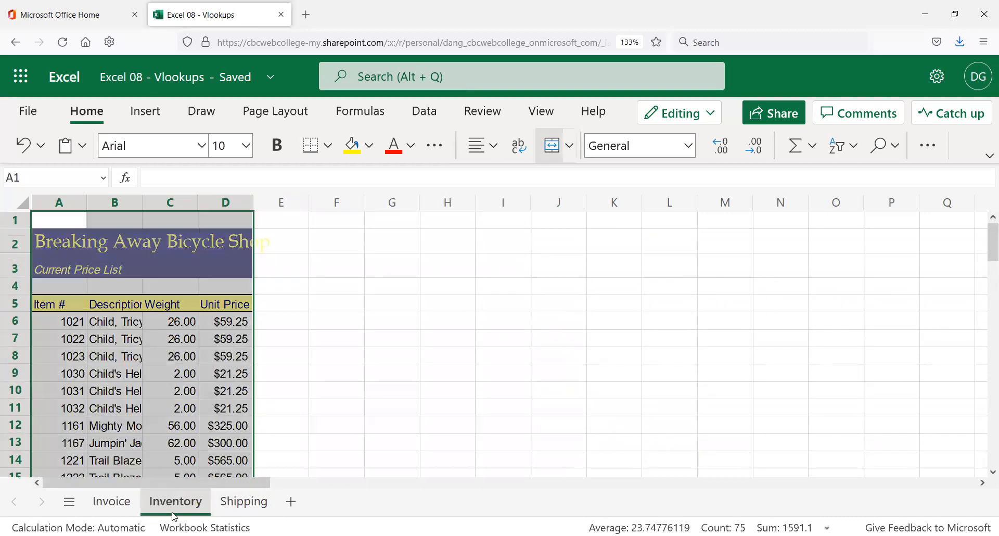
# - Widen columns A to D of the Inventory sheet so that the title, descriptions and prices fit
pyautogui.click(316, 325)
pyautogui.click(274, 241)
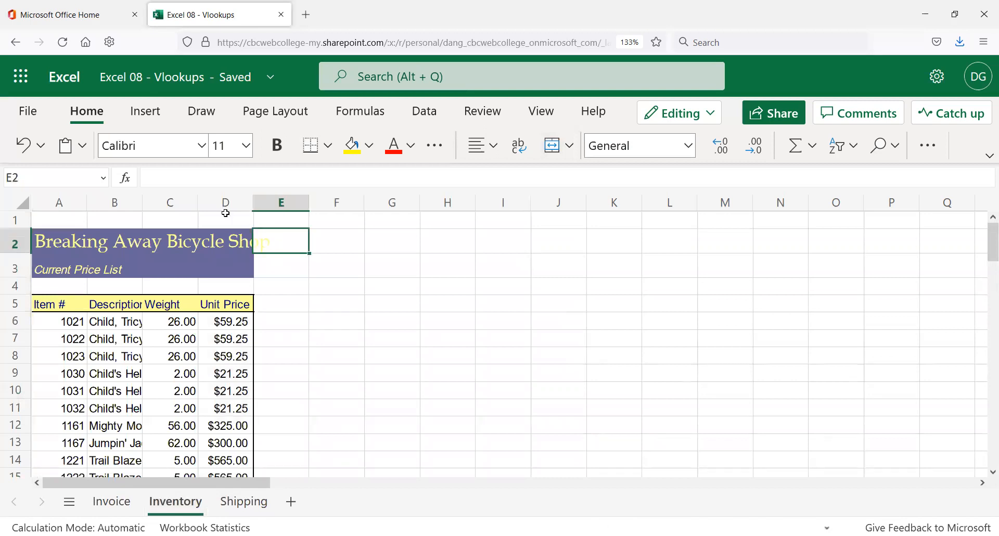
pyautogui.moveTo(253, 194); pyautogui.dragTo(288, 198)
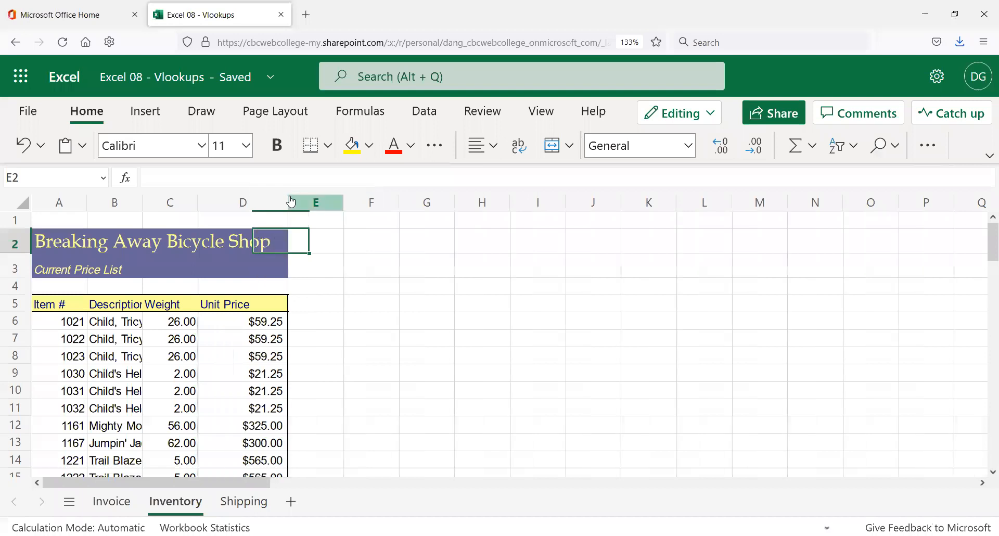
pyautogui.moveTo(199, 197); pyautogui.dragTo(209, 197)
pyautogui.moveTo(144, 203); pyautogui.dragTo(228, 203)
pyautogui.click(227, 203)
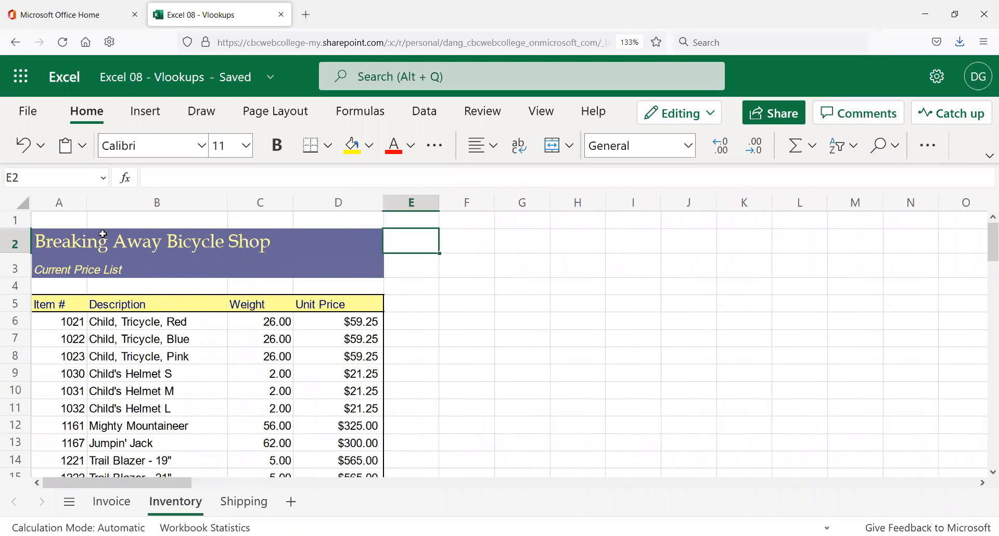
pyautogui.moveTo(87, 203); pyautogui.dragTo(111, 204)
# - Examine the Inventory price list down to its last row, including its Item #, Description, Weight and Unit Price columns
pyautogui.scroll(-3, 419, 378)
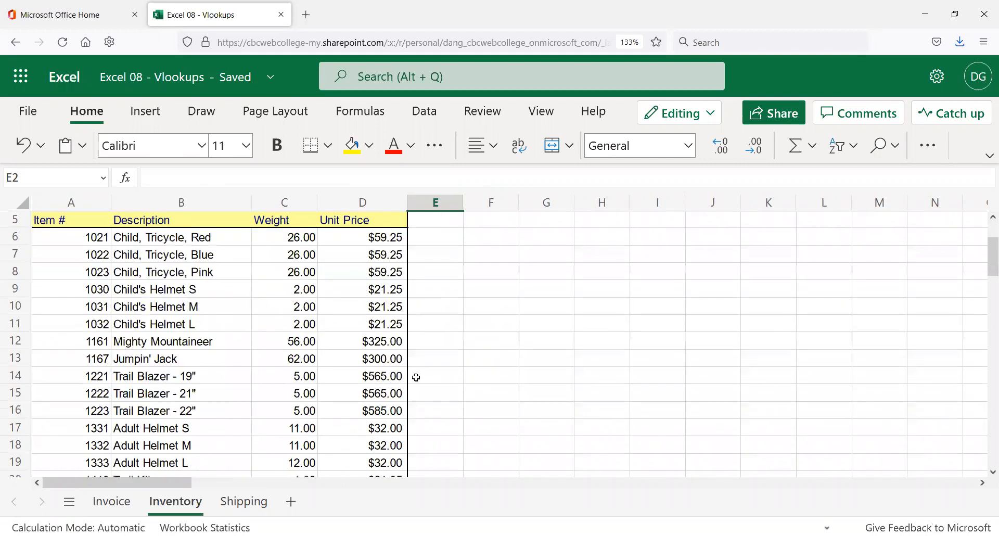
pyautogui.scroll(-6, 424, 376)
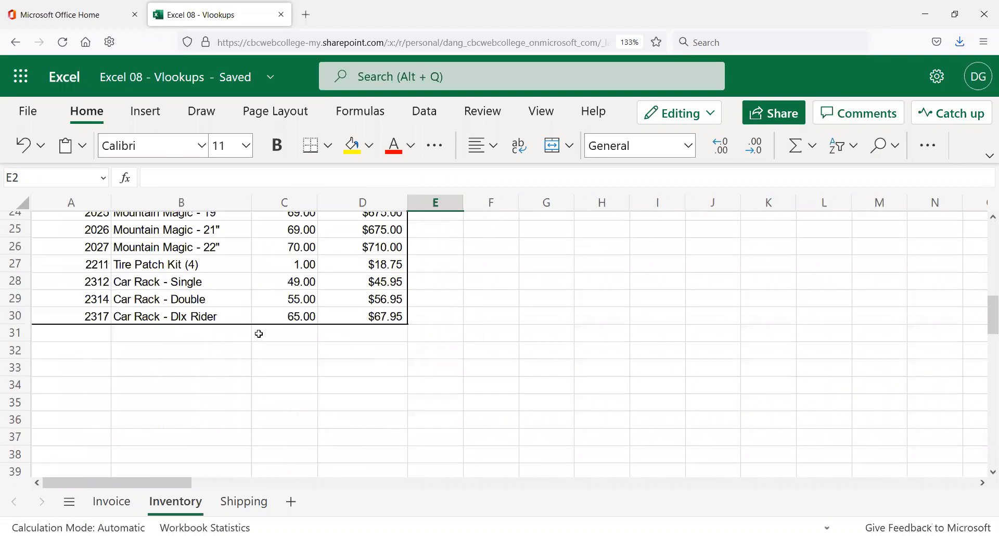
pyautogui.click(174, 315)
pyautogui.scroll(8, 256, 355)
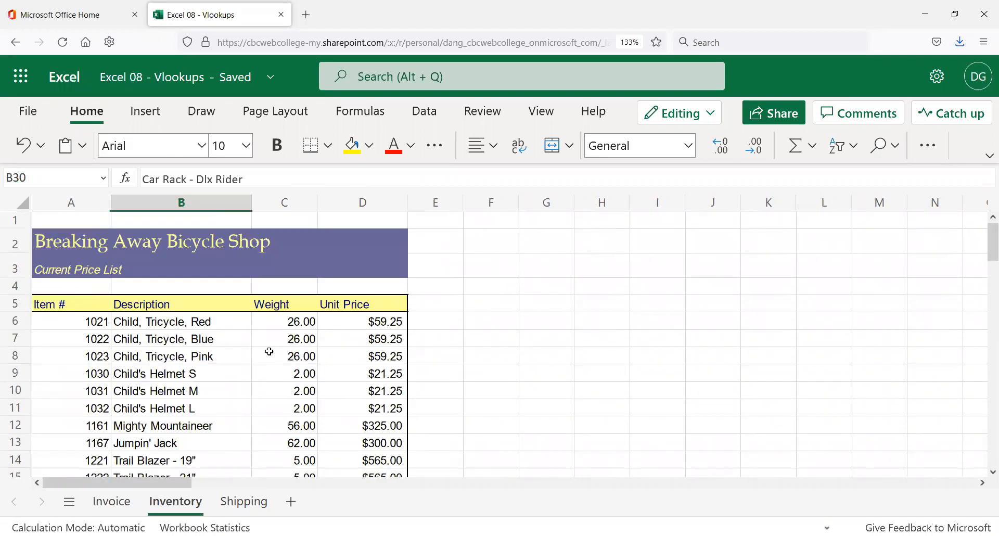
pyautogui.click(278, 306)
pyautogui.click(377, 301)
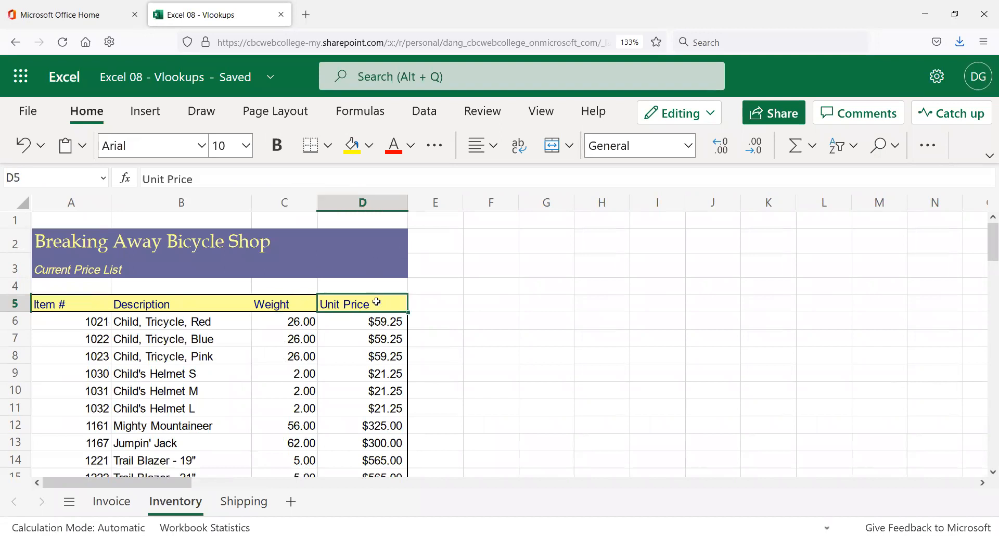
pyautogui.click(199, 310)
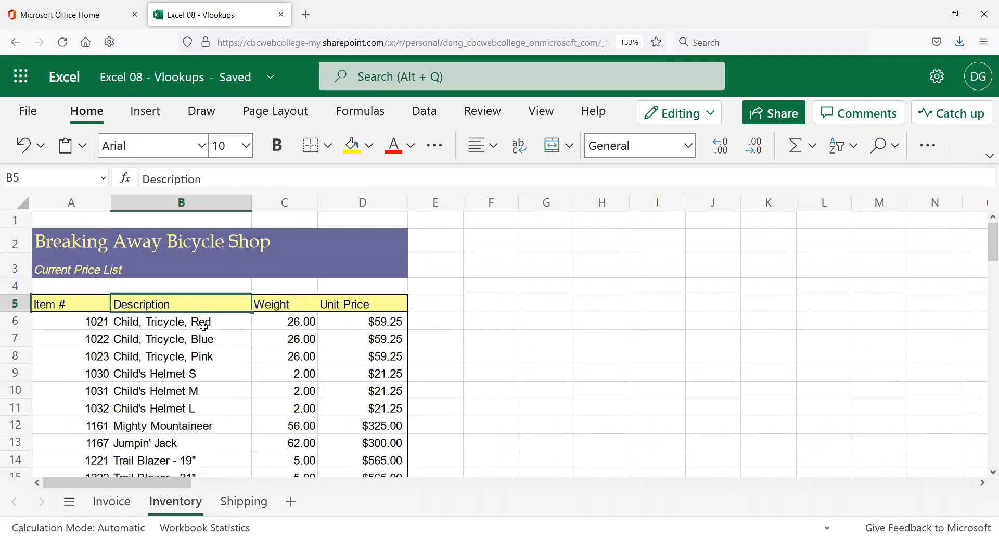
pyautogui.click(108, 350)
pyautogui.click(173, 344)
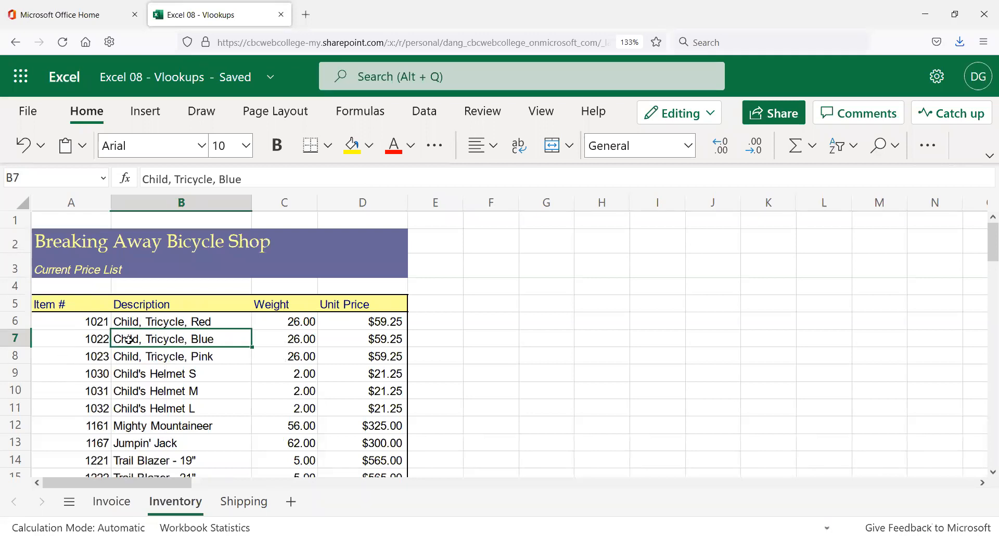
pyautogui.click(297, 333)
pyautogui.click(272, 407)
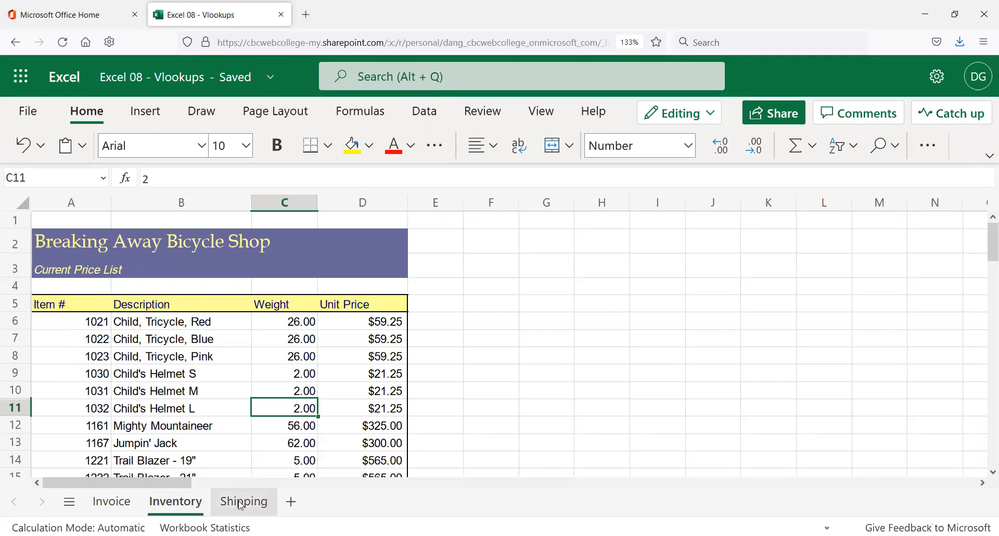
# - Widen columns G and I on the Shipping sheet so that the small carrier table's headings fit
pyautogui.click(240, 502)
pyautogui.hotkey('ctrl', 'a')
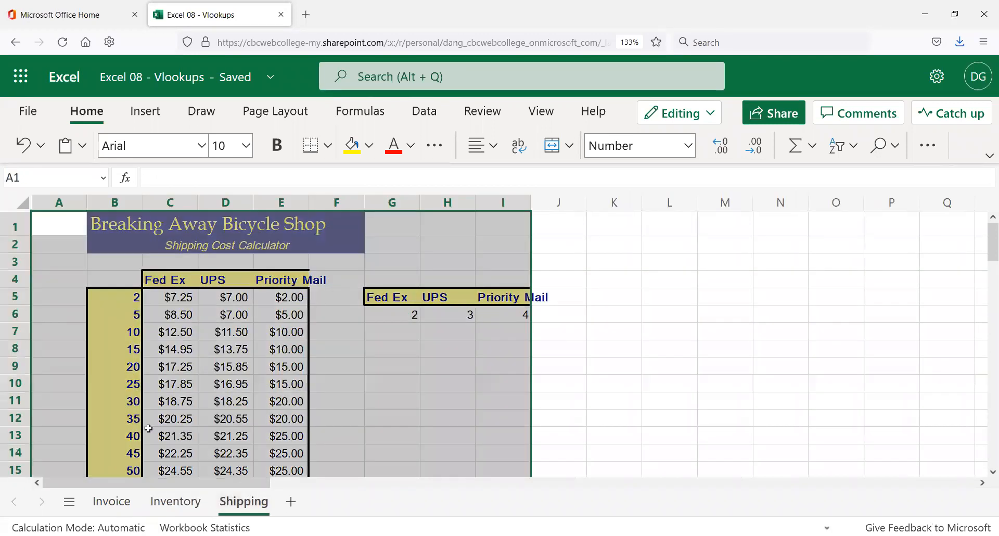
pyautogui.click(636, 303)
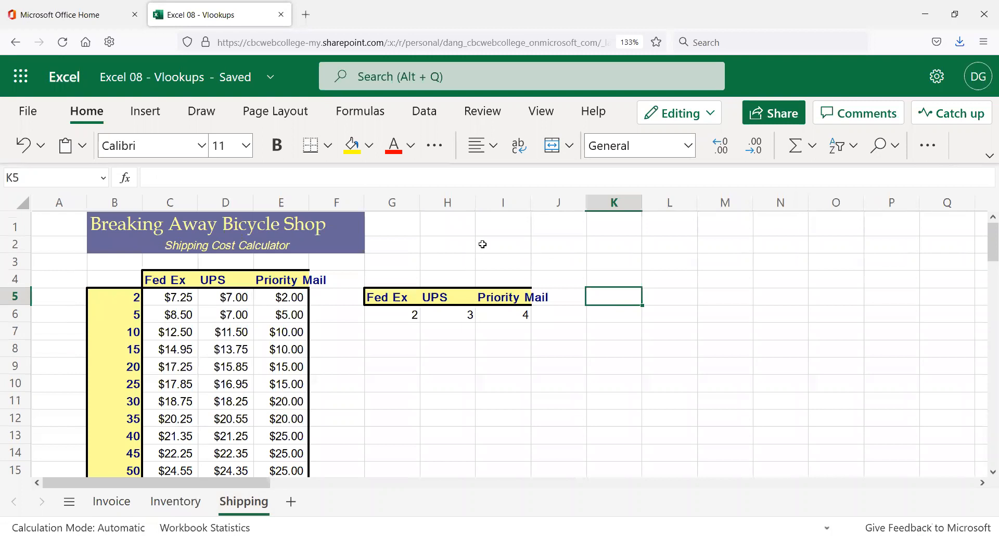
pyautogui.moveTo(528, 198); pyautogui.dragTo(550, 202)
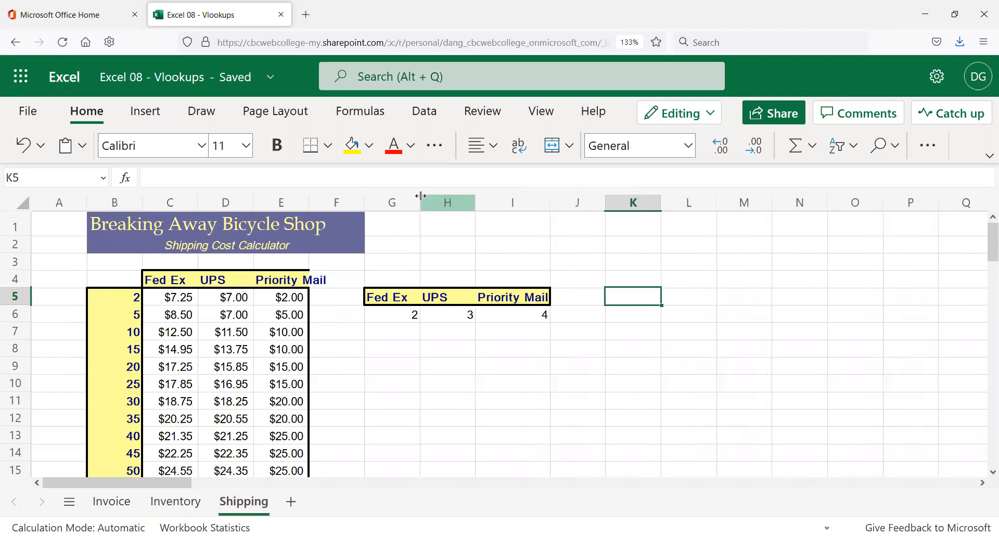
pyautogui.moveTo(422, 199); pyautogui.dragTo(426, 200)
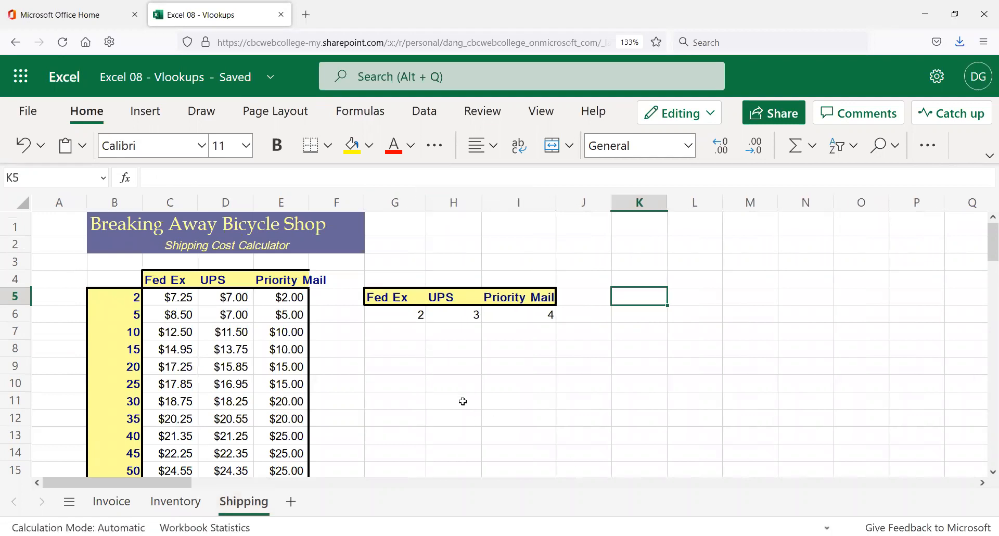
# - Widen columns C, D and E of the shipping cost table so that the Fed Ex, UPS and Priority Mail headings fit
pyautogui.click(308, 202)
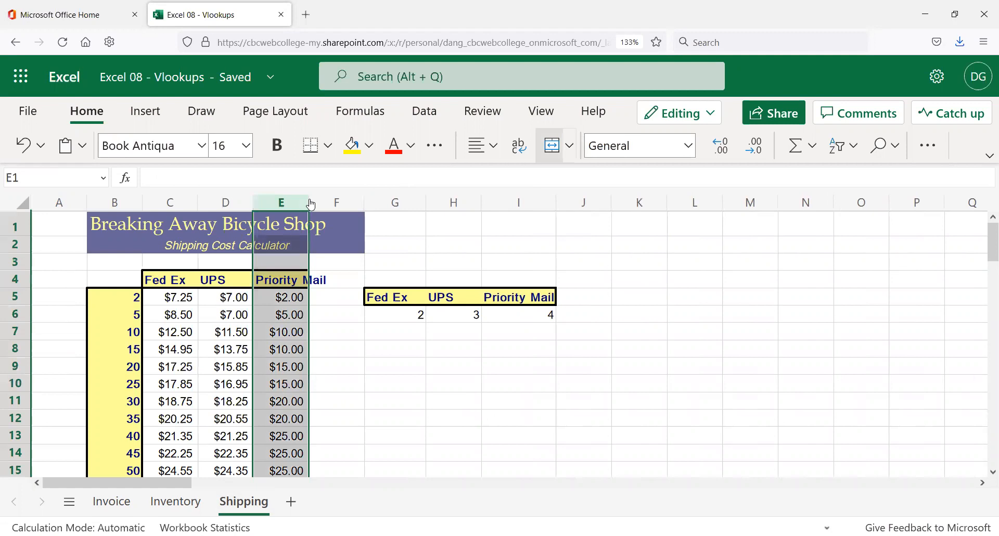
pyautogui.moveTo(310, 203); pyautogui.dragTo(326, 202)
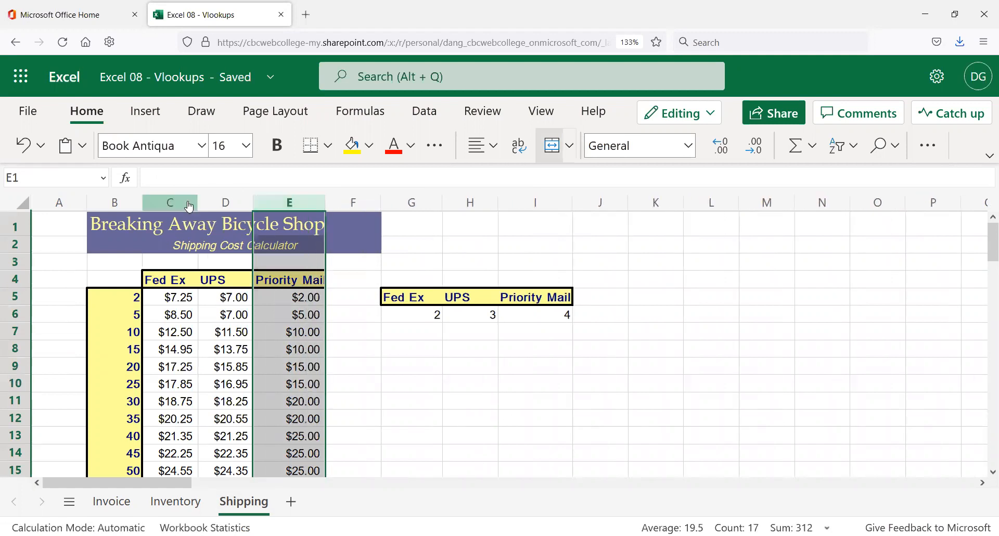
pyautogui.moveTo(198, 203); pyautogui.dragTo(270, 202)
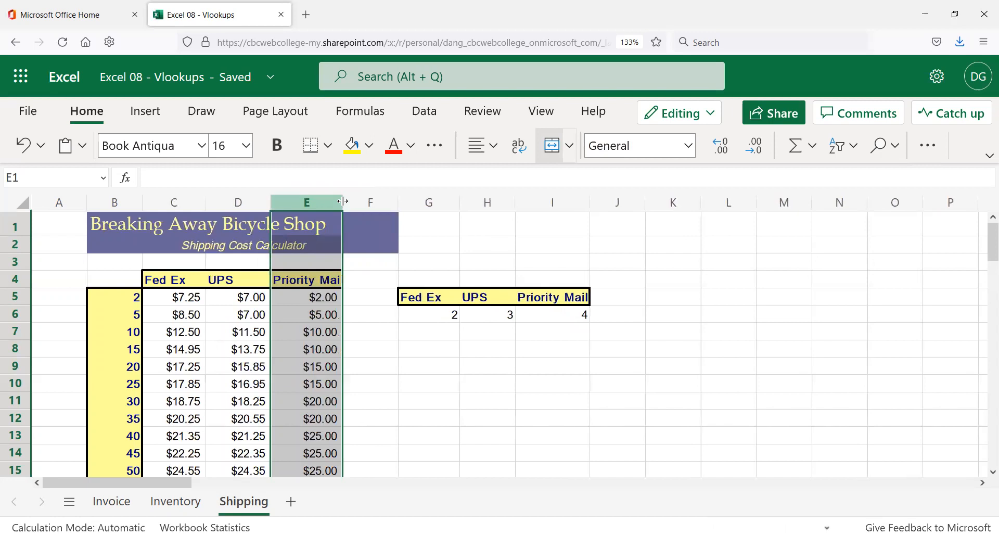
pyautogui.moveTo(345, 202); pyautogui.dragTo(359, 207)
pyautogui.click(378, 326)
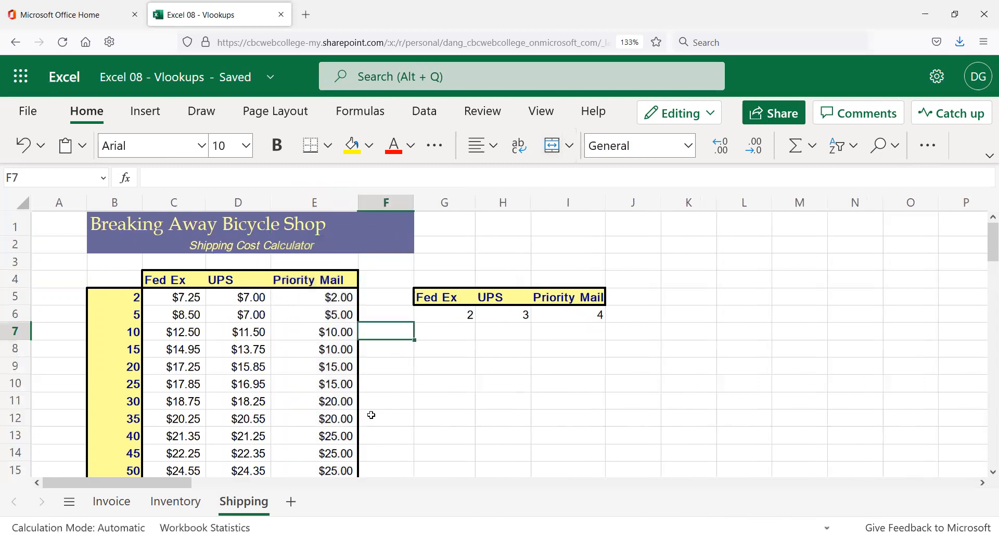
# - Check the shipping cost table down to row 20, and narrow and re-widen its Fed Ex column until all amounts fit
pyautogui.scroll(-3, 258, 393)
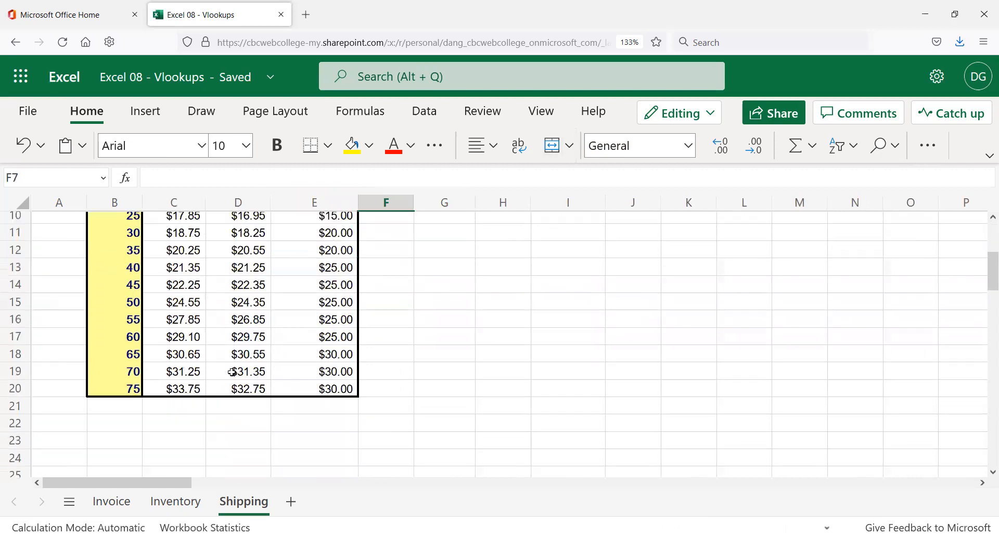
pyautogui.scroll(3, 217, 370)
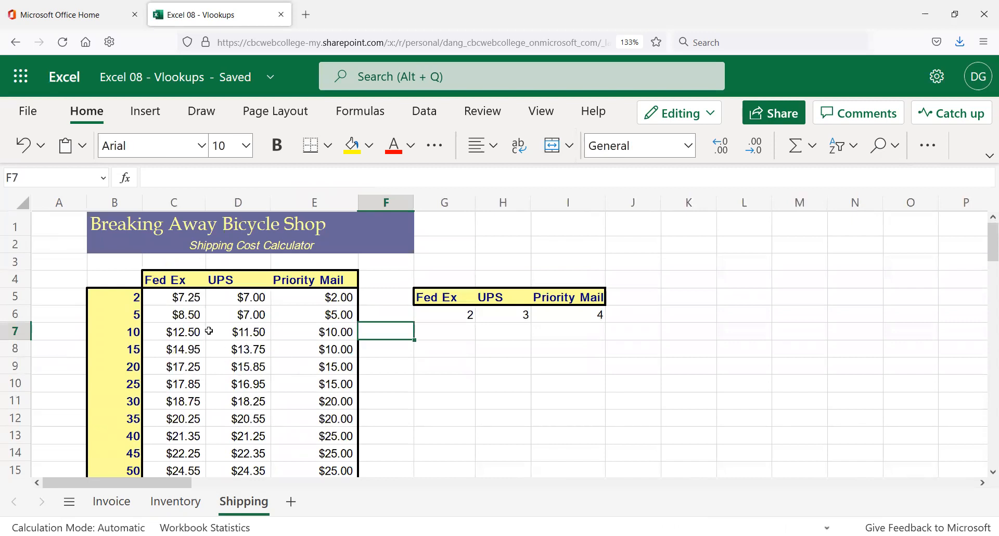
pyautogui.moveTo(200, 202); pyautogui.dragTo(177, 201)
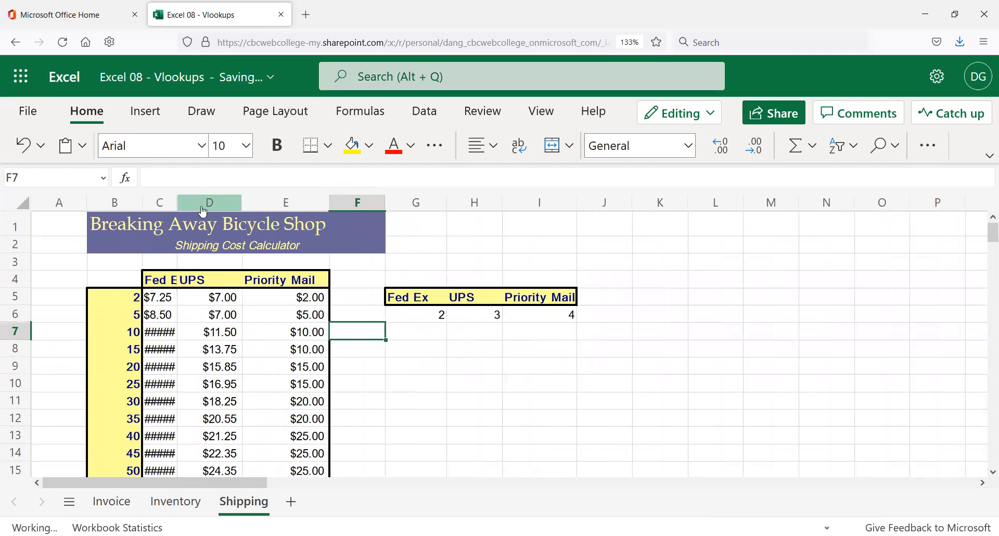
pyautogui.moveTo(177, 204); pyautogui.dragTo(215, 206)
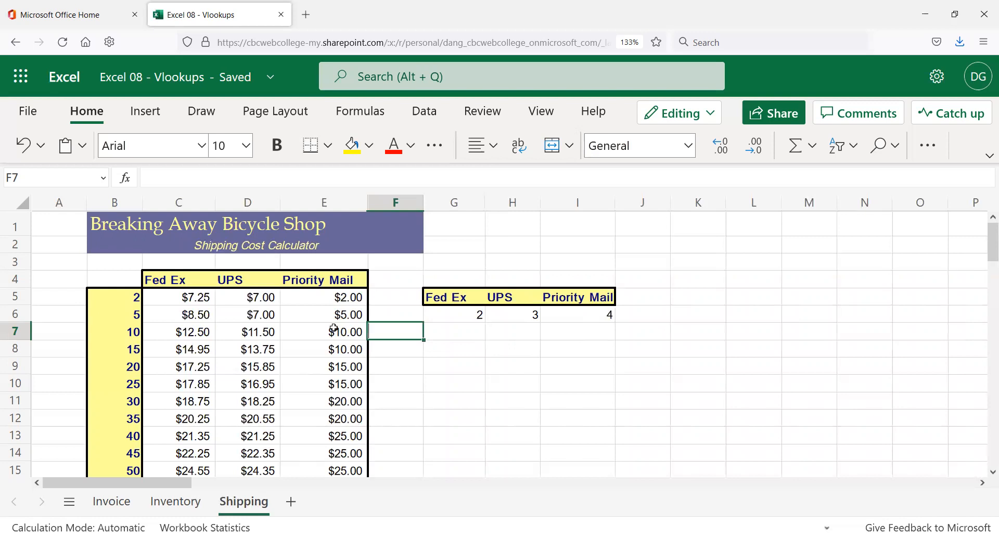
# - Copy the title banner in A2:D3 of the Inventory sheet and paste it at C1 of the Invoice sheet
pyautogui.click(154, 510)
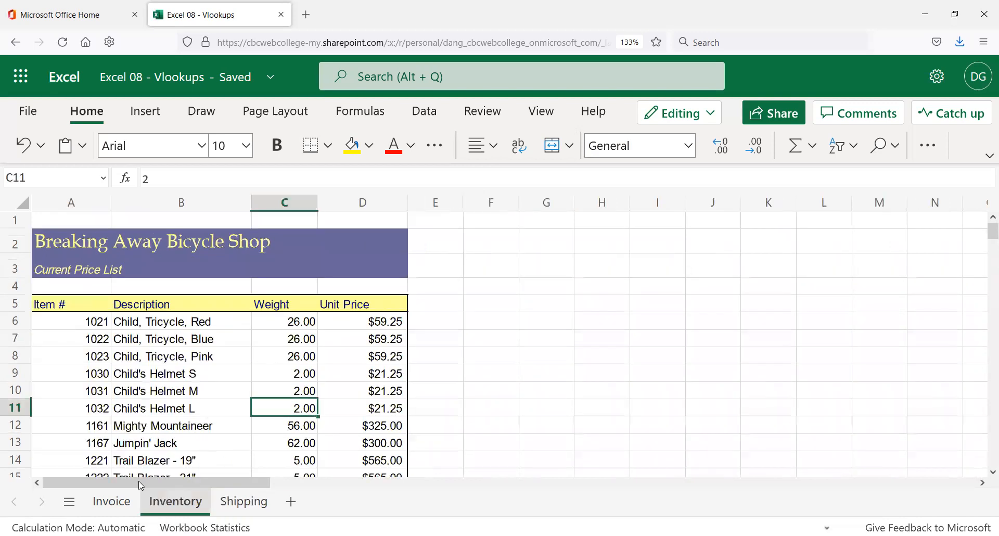
pyautogui.click(50, 242)
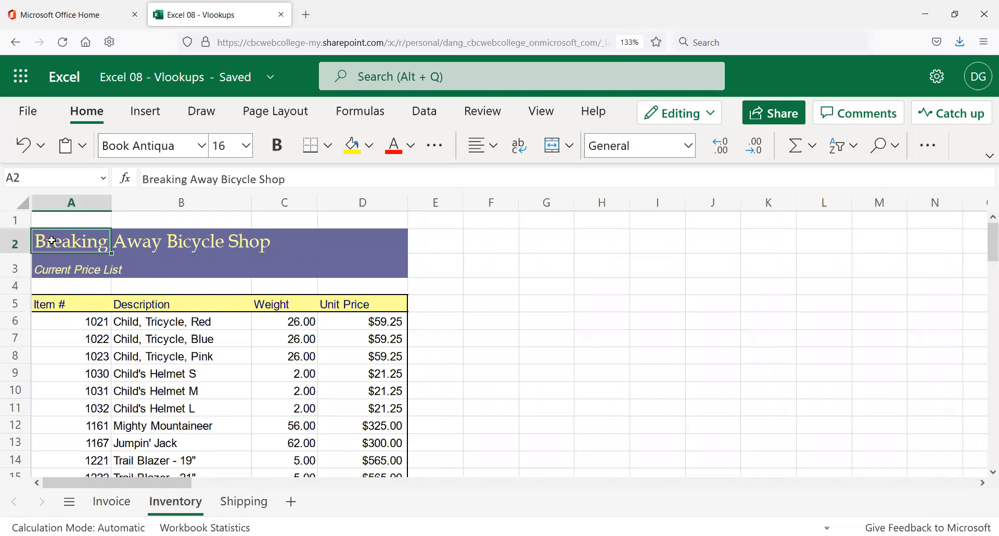
pyautogui.moveTo(101, 256); pyautogui.dragTo(373, 261)
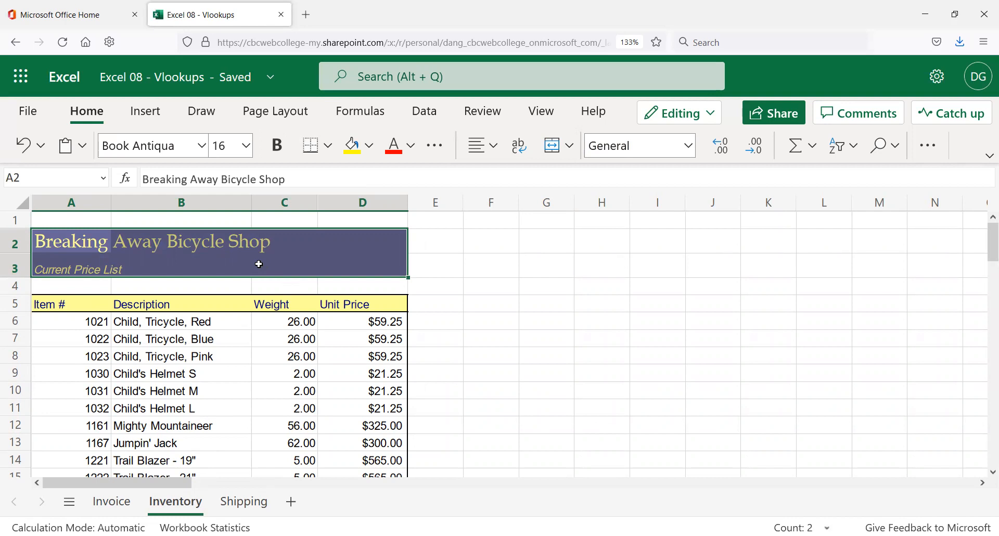
pyautogui.hotkey('ctrl', 'c')
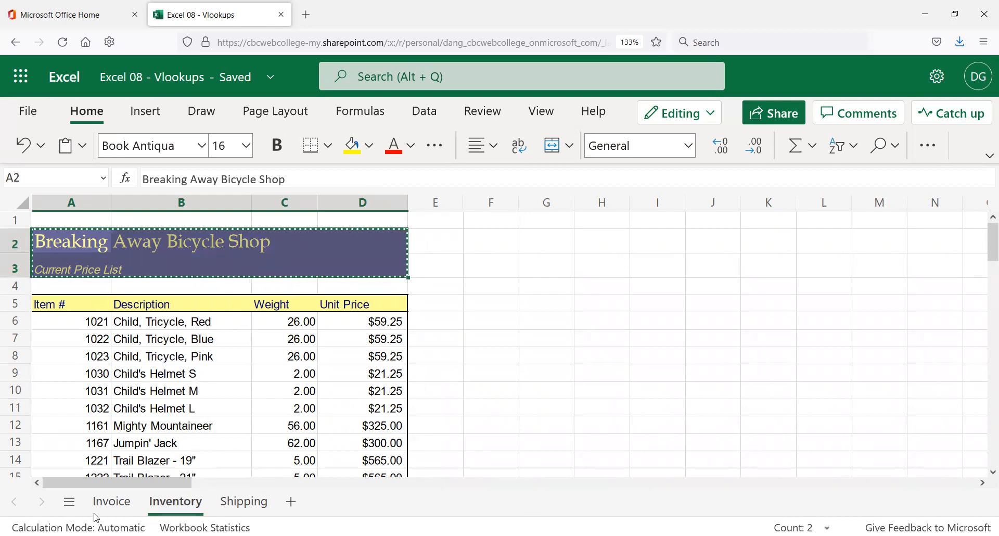
pyautogui.click(108, 501)
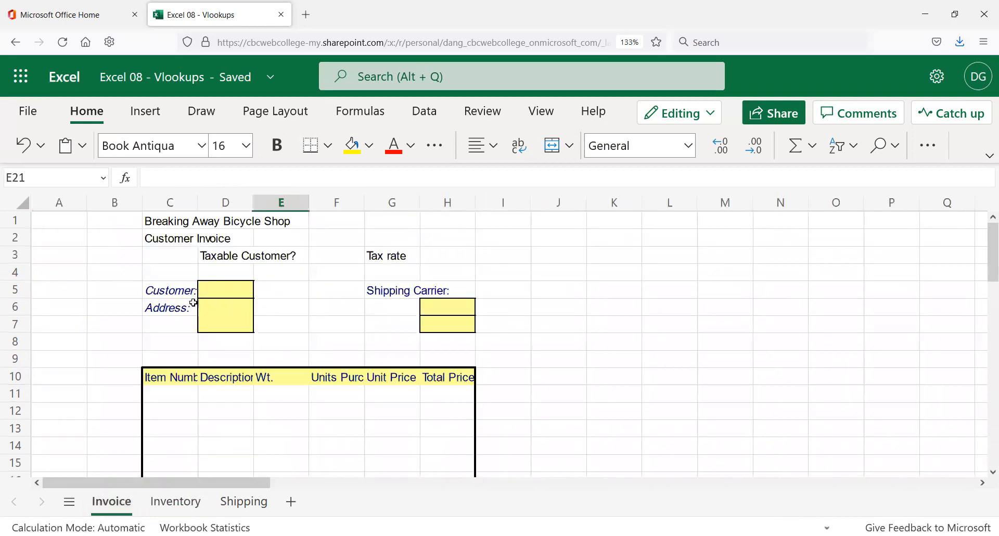
pyautogui.click(175, 222)
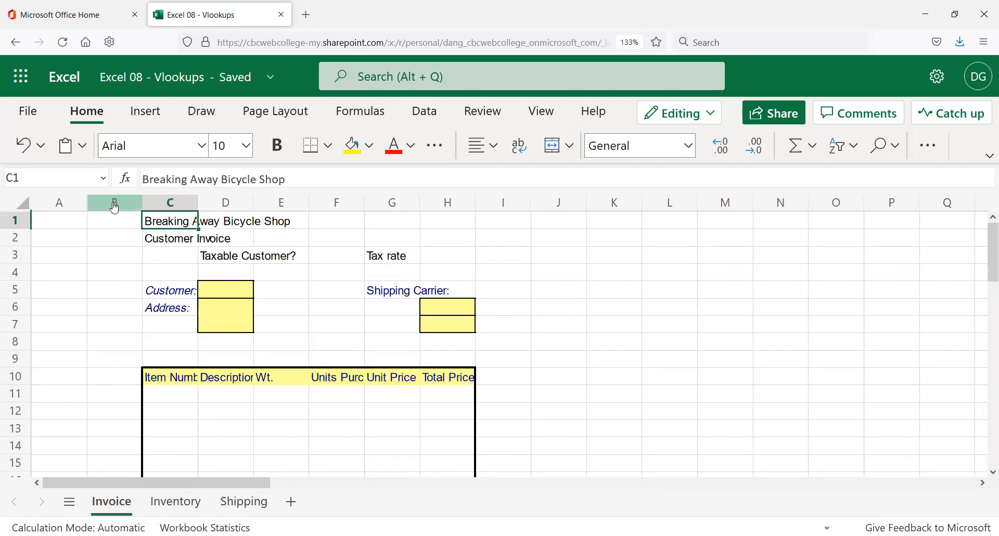
pyautogui.hotkey('ctrl', 'v')
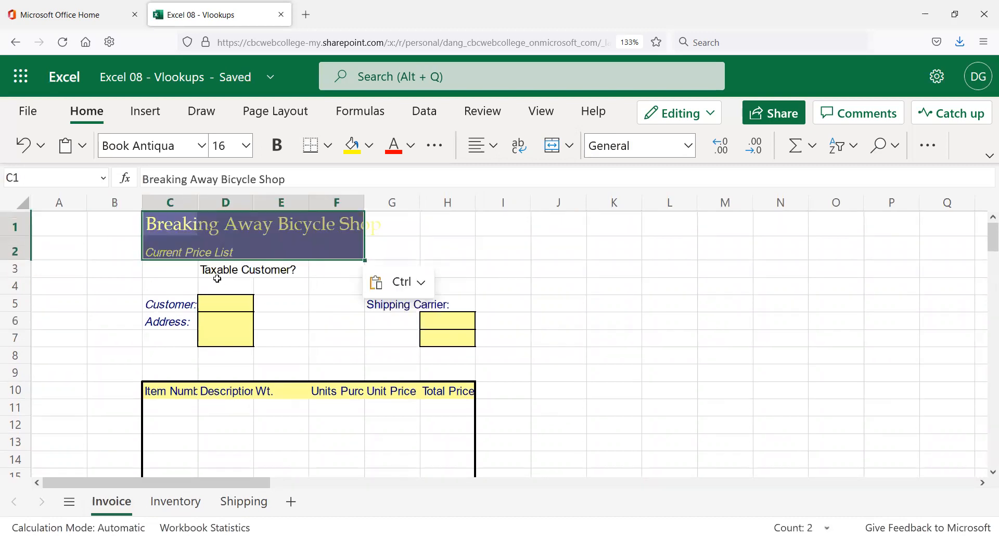
# - Replace the pasted subtitle in C2 of the Invoice sheet with "Customer Invoice"
pyautogui.click(174, 253)
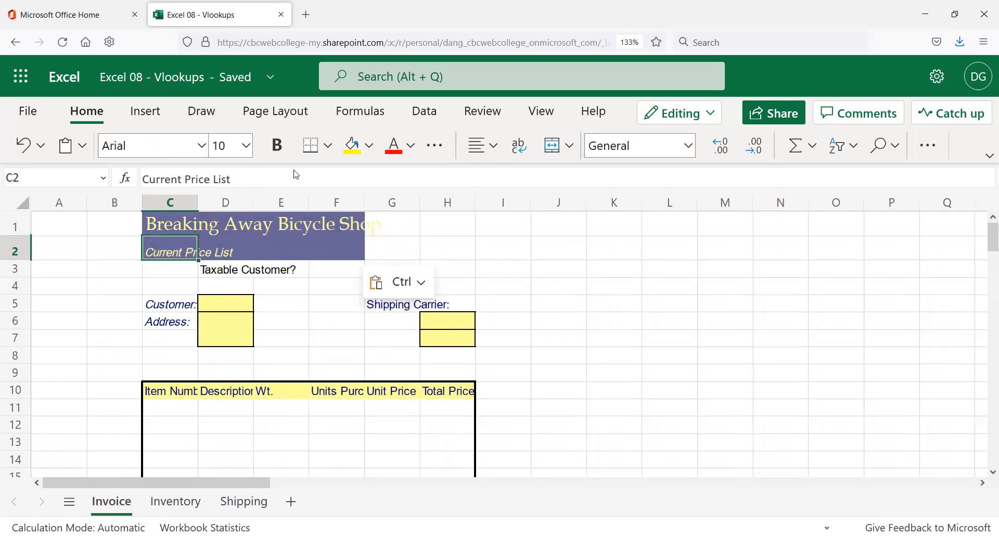
pyautogui.moveTo(254, 180); pyautogui.dragTo(112, 185)
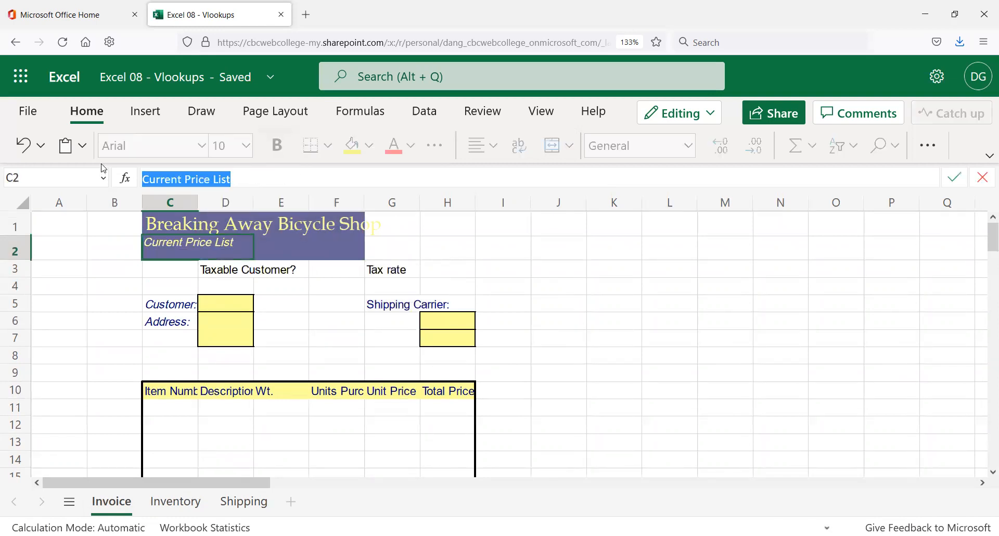
pyautogui.write('Customer Invoice')
pyautogui.press('Return')
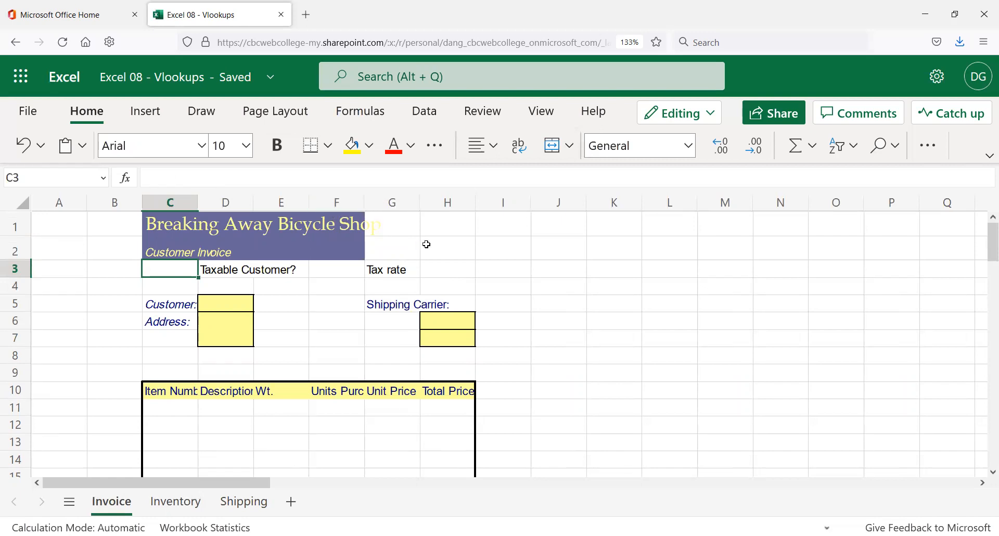
# - Merge and center the Breaking Away Bicycle Shop title across C1:H1
pyautogui.click(243, 231)
pyautogui.click(163, 227)
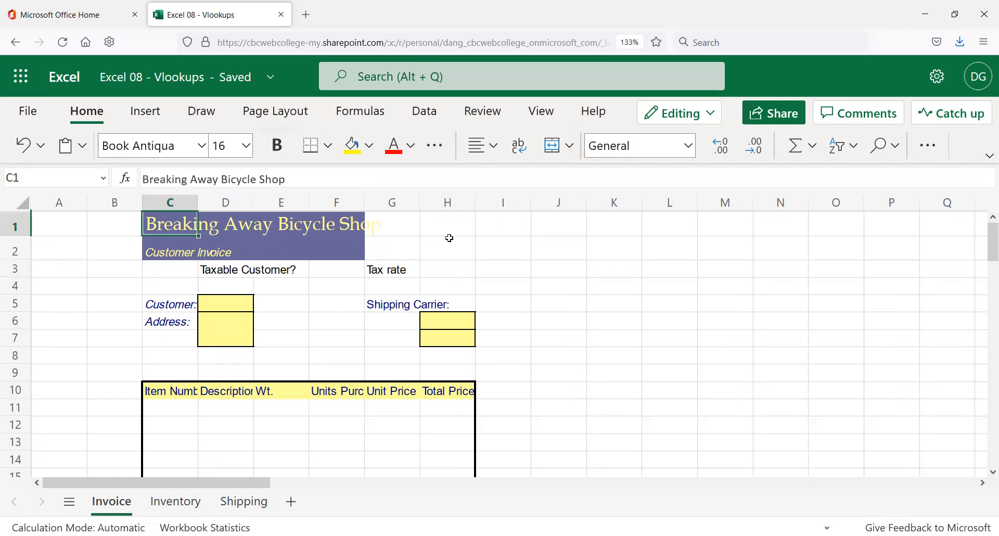
pyautogui.keyDown('shift'); pyautogui.click(460, 225); pyautogui.keyUp('shift')
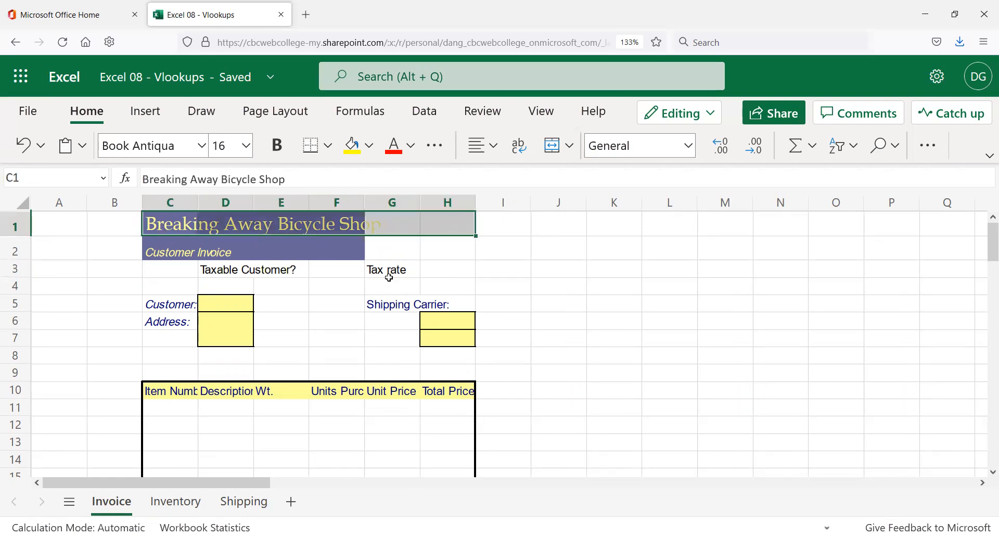
pyautogui.click(569, 151)
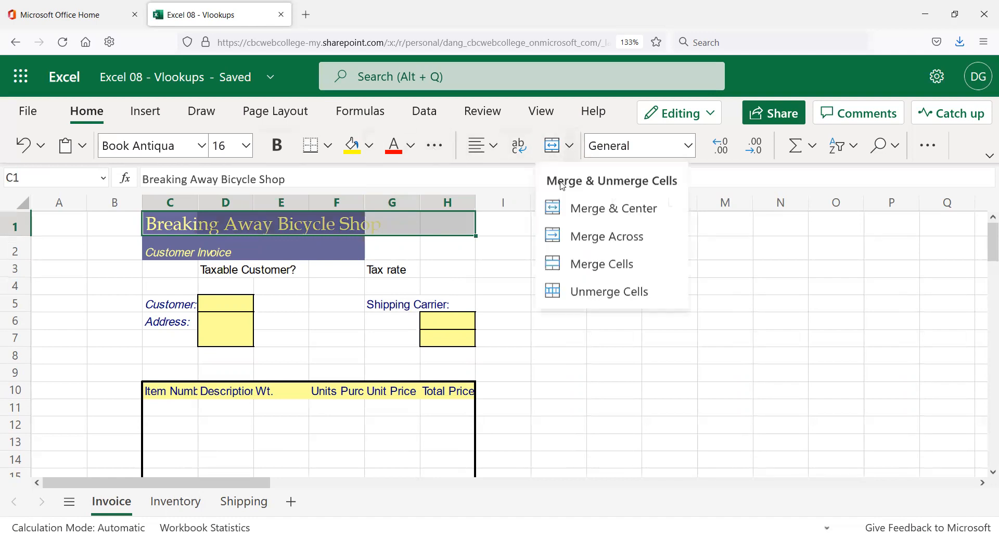
pyautogui.click(575, 213)
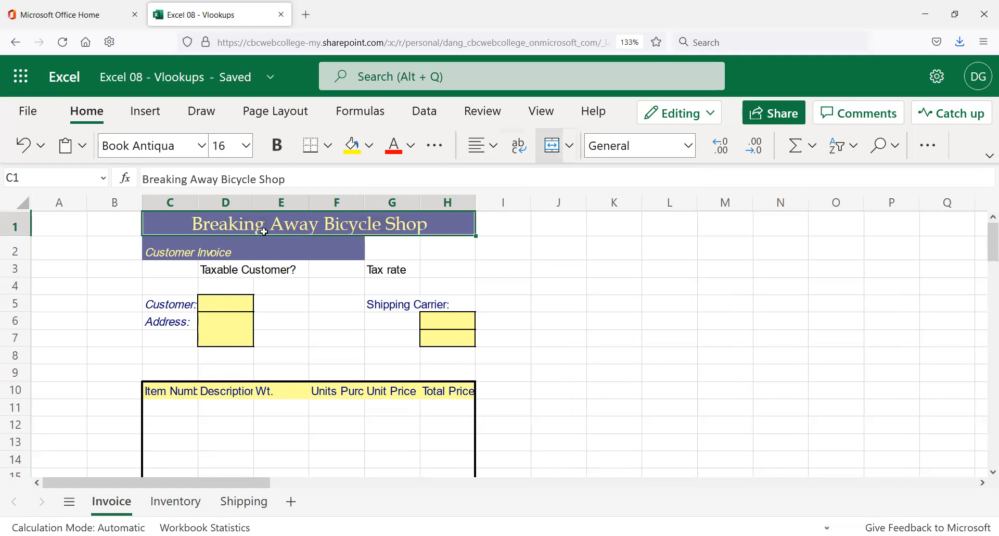
# - Try to merge and center the Customer Invoice subtitle across C2:H2, discarding other values, and undo the merge
pyautogui.click(305, 253)
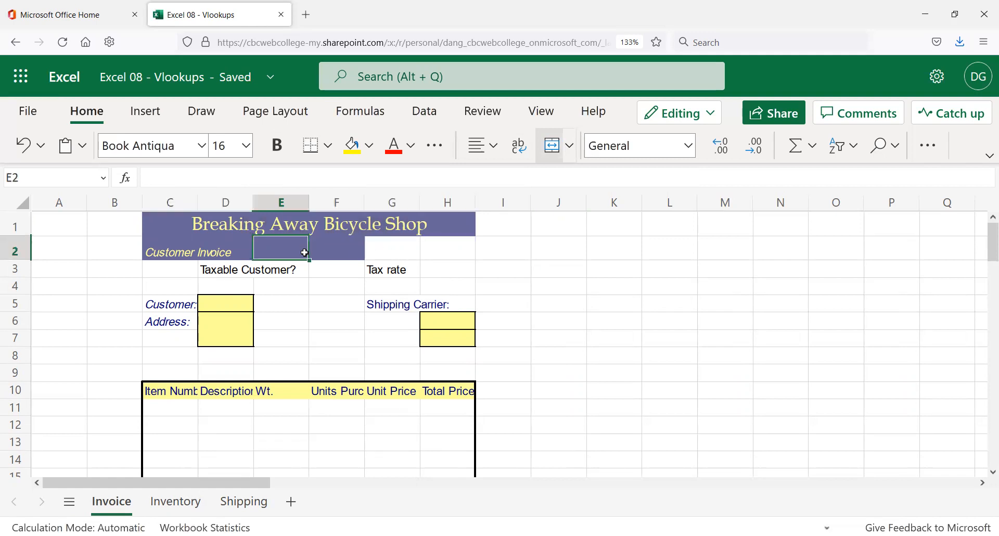
pyautogui.click(159, 252)
pyautogui.moveTo(191, 252); pyautogui.dragTo(441, 240)
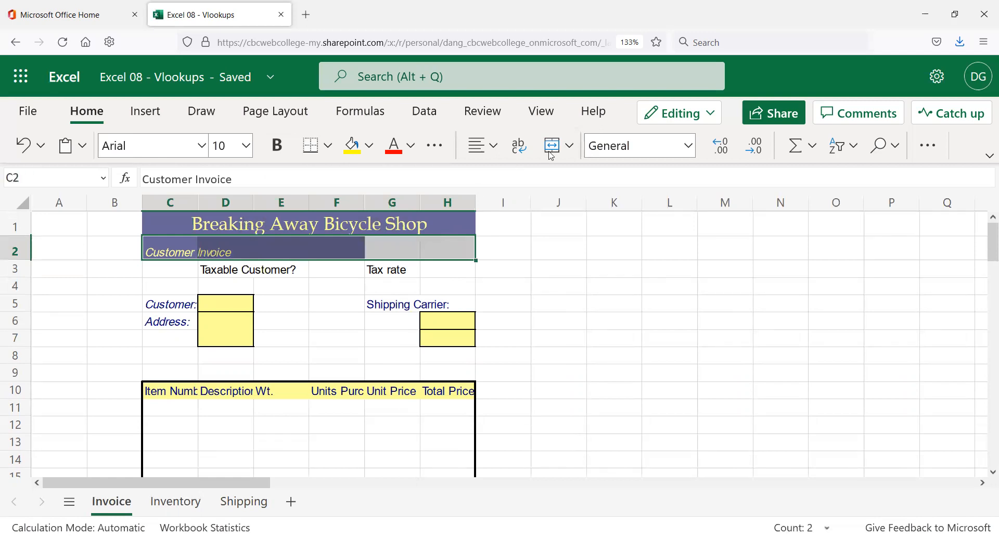
pyautogui.click(570, 152)
pyautogui.click(570, 208)
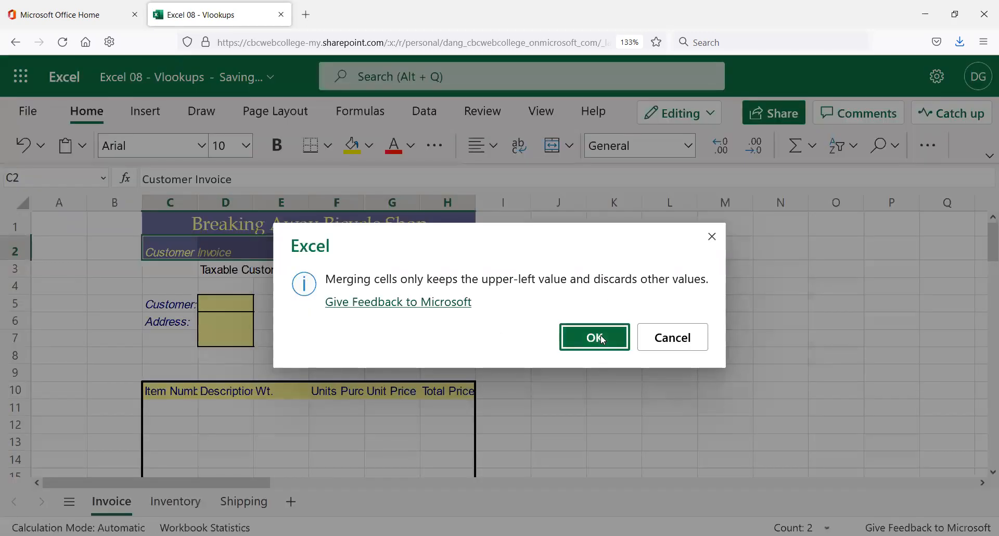
pyautogui.click(602, 339)
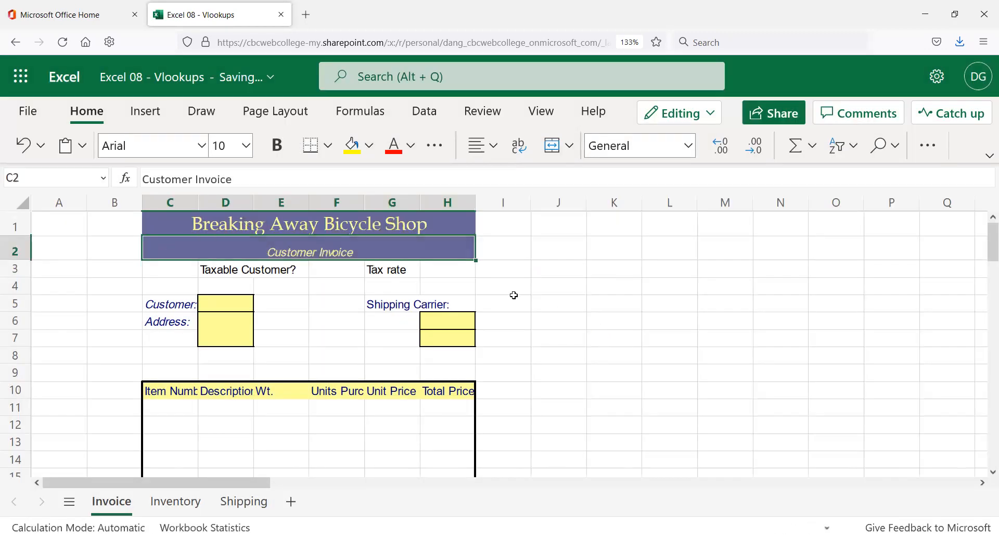
pyautogui.click(540, 264)
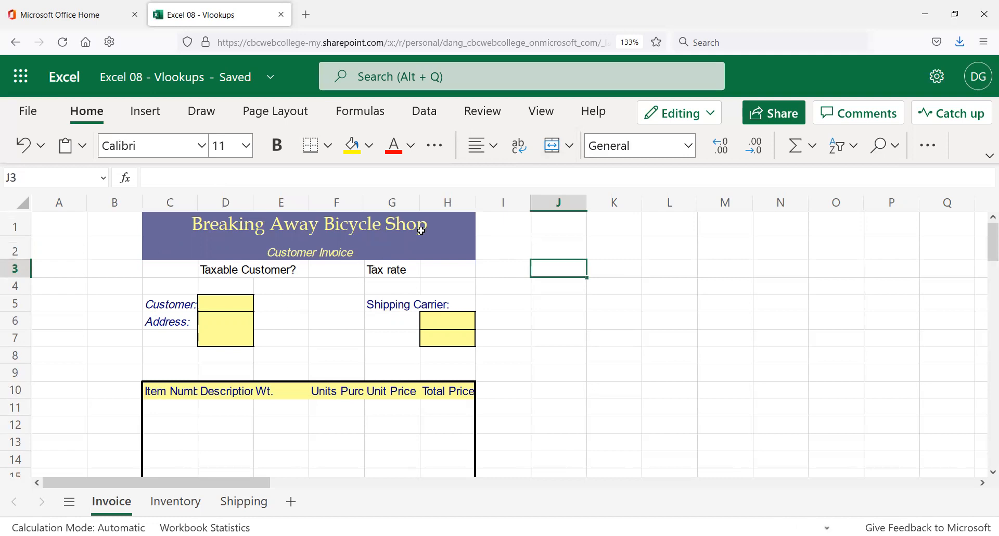
pyautogui.hotkey('ctrl', 'z')
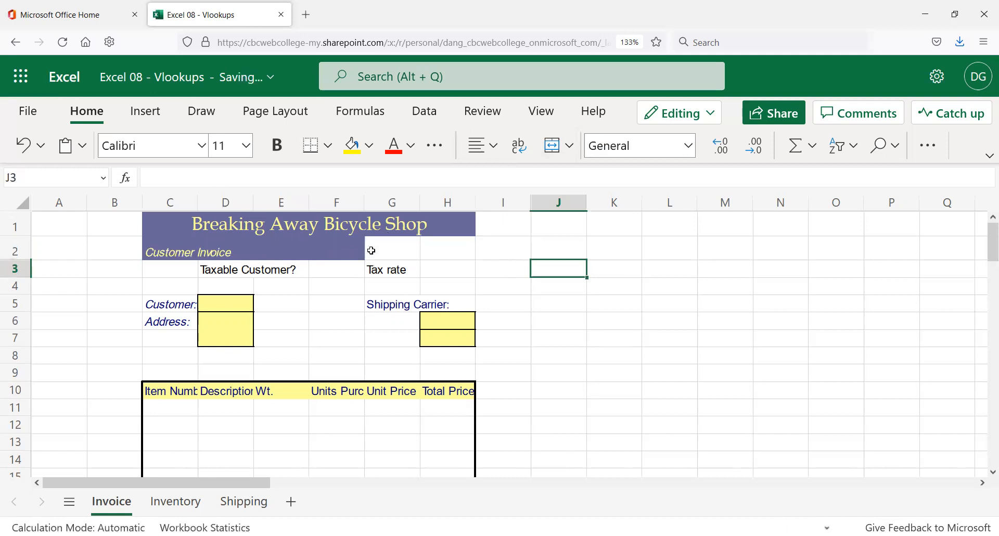
# - Check cells D2 to H2 for stray contents, merge and center C2:H2 again, and undo that merge
pyautogui.click(381, 247)
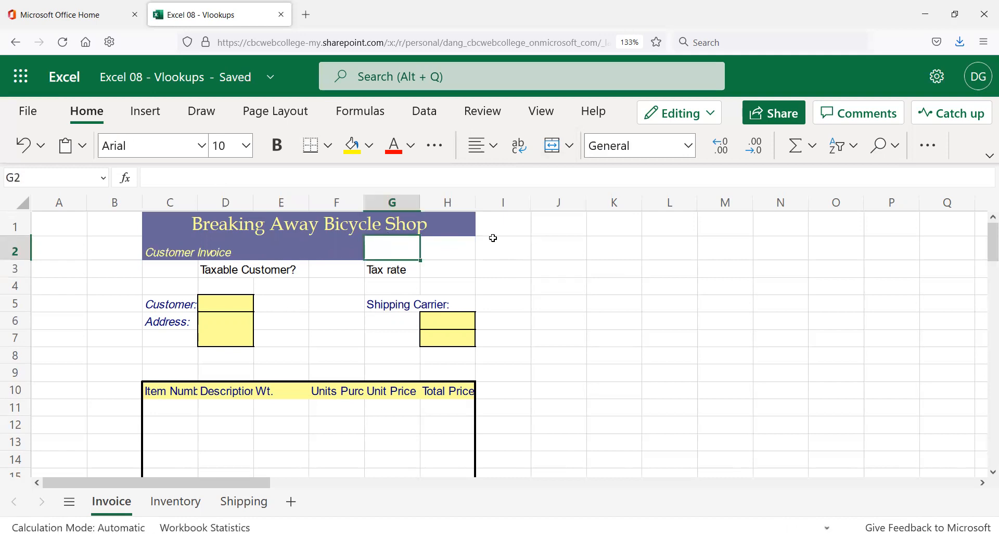
pyautogui.click(440, 246)
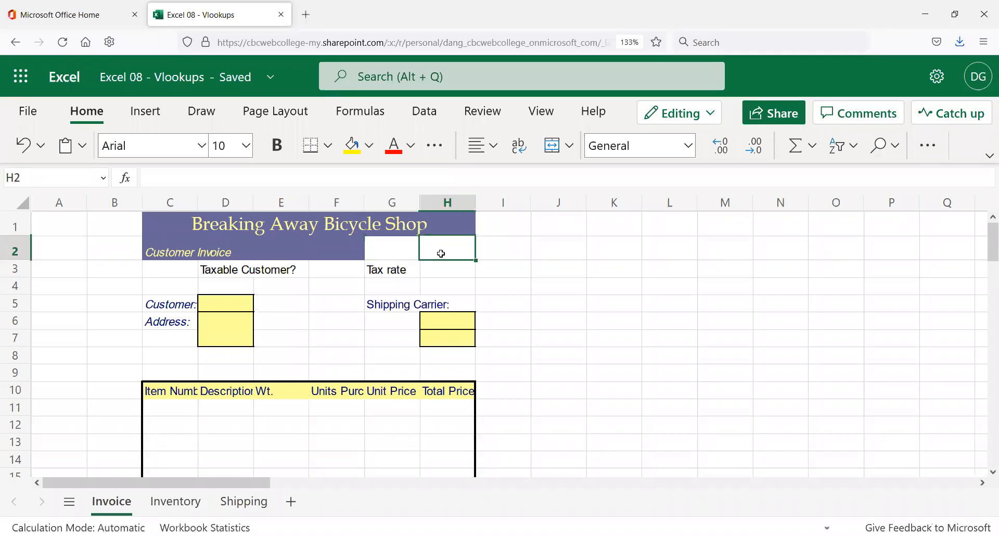
pyautogui.click(313, 248)
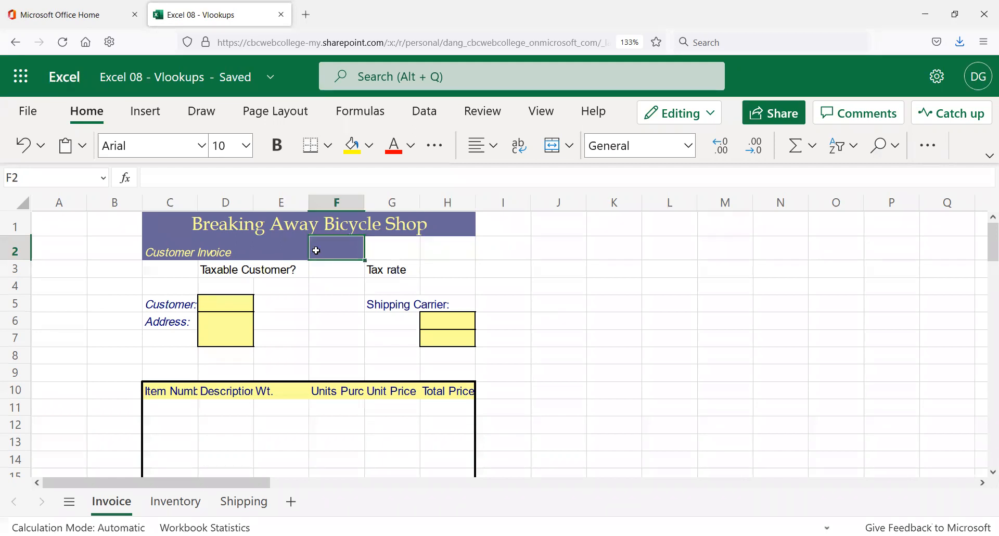
pyautogui.click(277, 250)
pyautogui.click(249, 248)
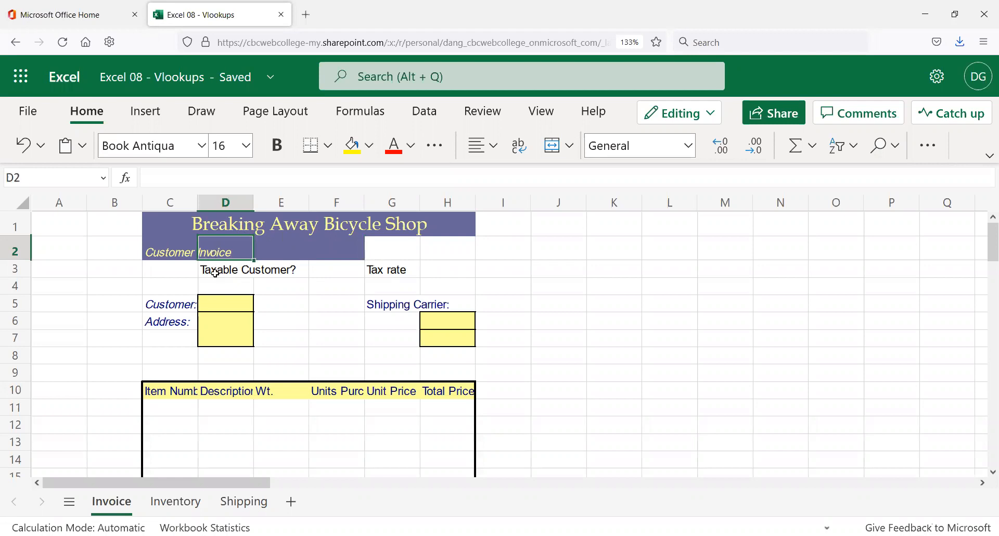
pyautogui.moveTo(156, 252); pyautogui.dragTo(456, 254)
pyautogui.click(569, 147)
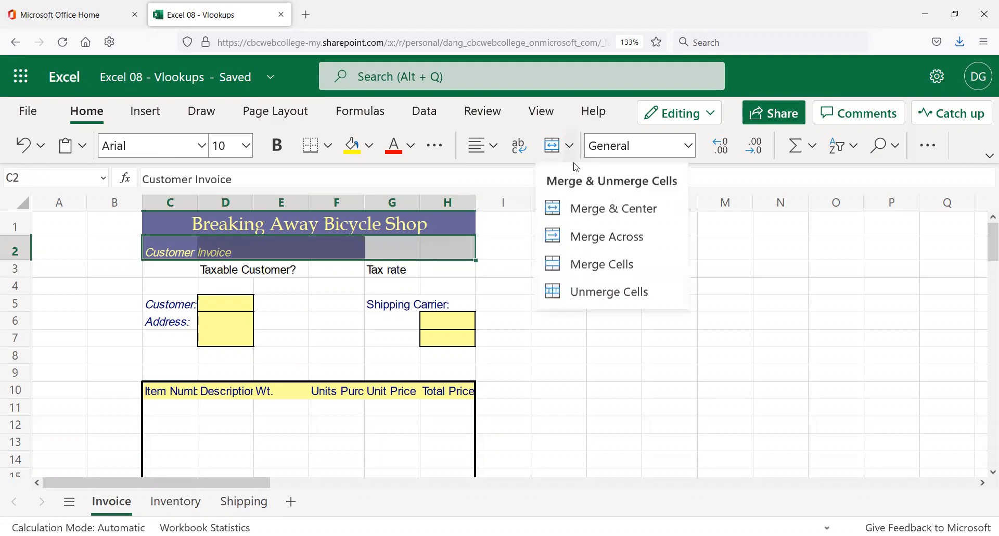
pyautogui.click(577, 205)
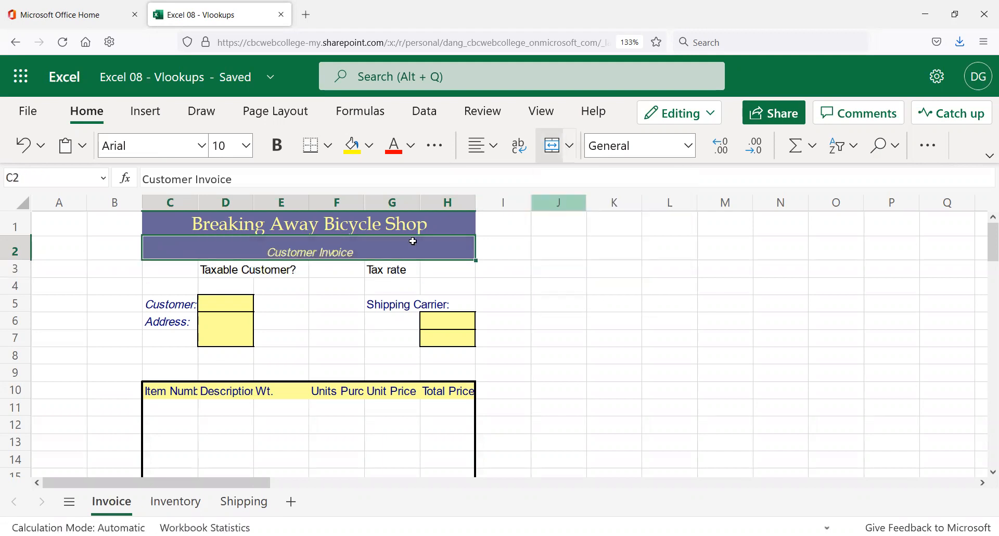
pyautogui.click(519, 252)
pyautogui.hotkey('ctrl', 'z')
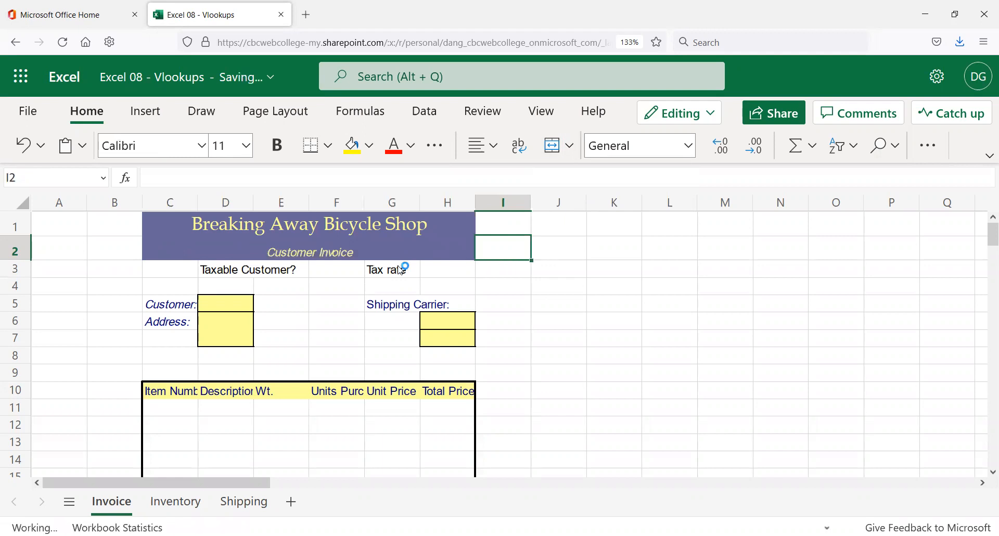
# - Check G2 for hidden content, and merge and center the Customer Invoice subtitle across C2:H2, keeping only the upper-left value
pyautogui.click(401, 252)
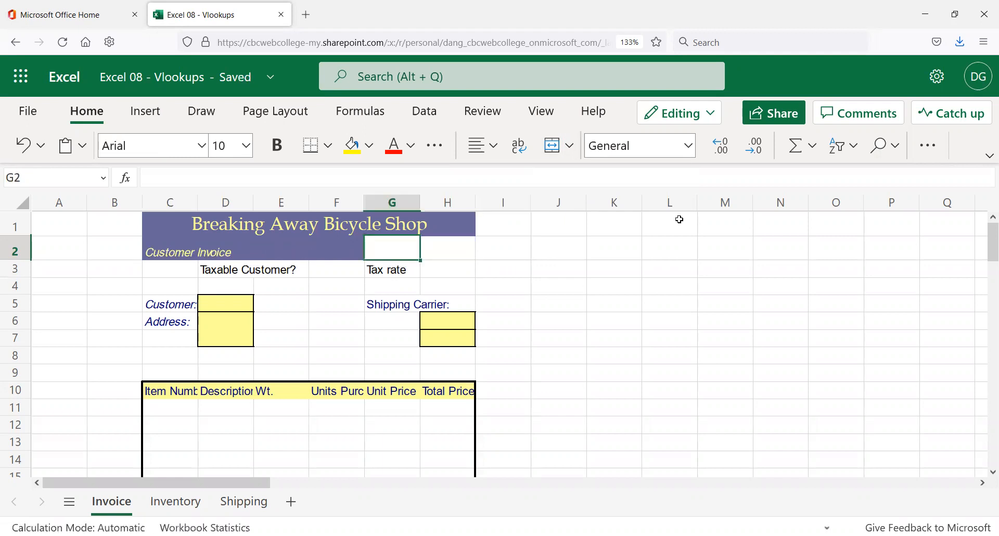
pyautogui.press('F2')
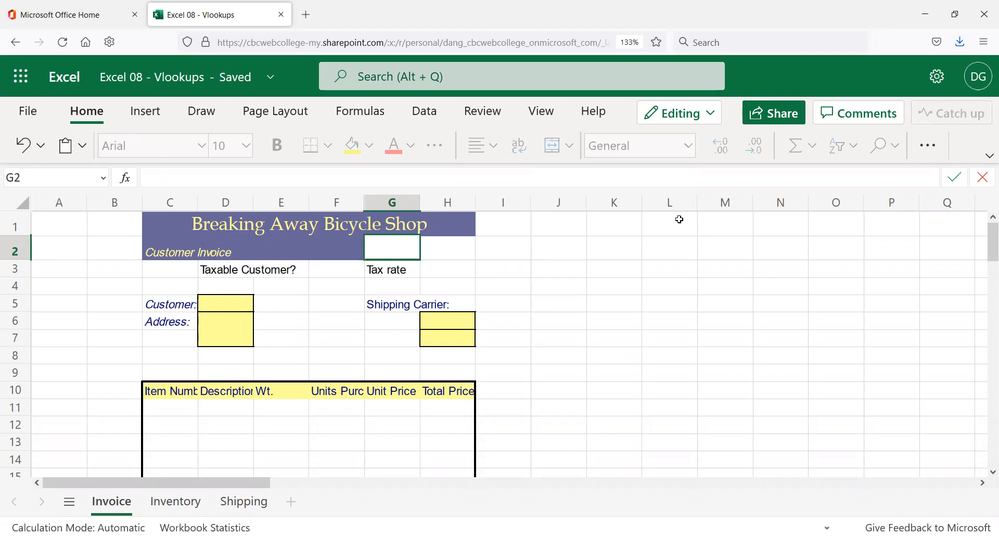
pyautogui.press('Return')
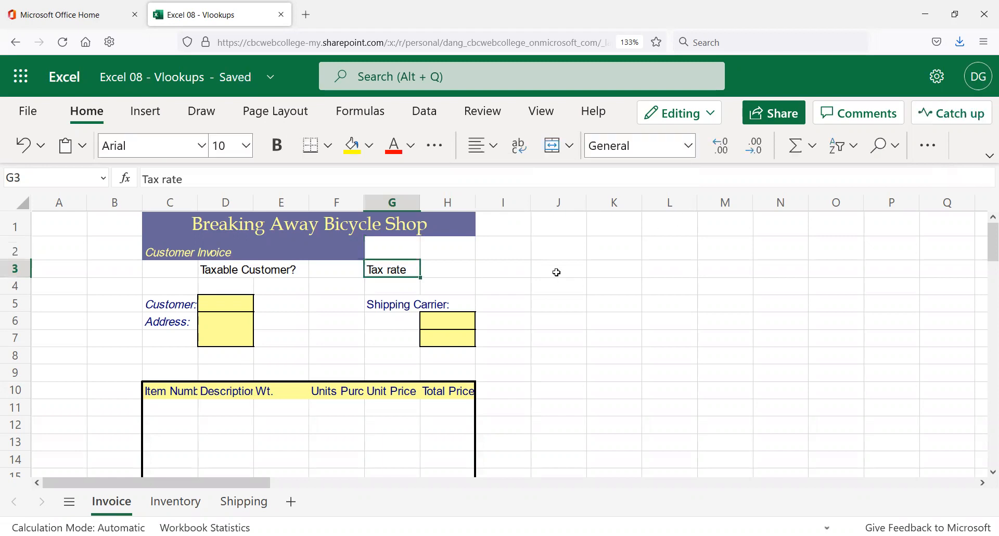
pyautogui.moveTo(167, 255); pyautogui.dragTo(447, 252)
pyautogui.click(570, 145)
pyautogui.click(585, 211)
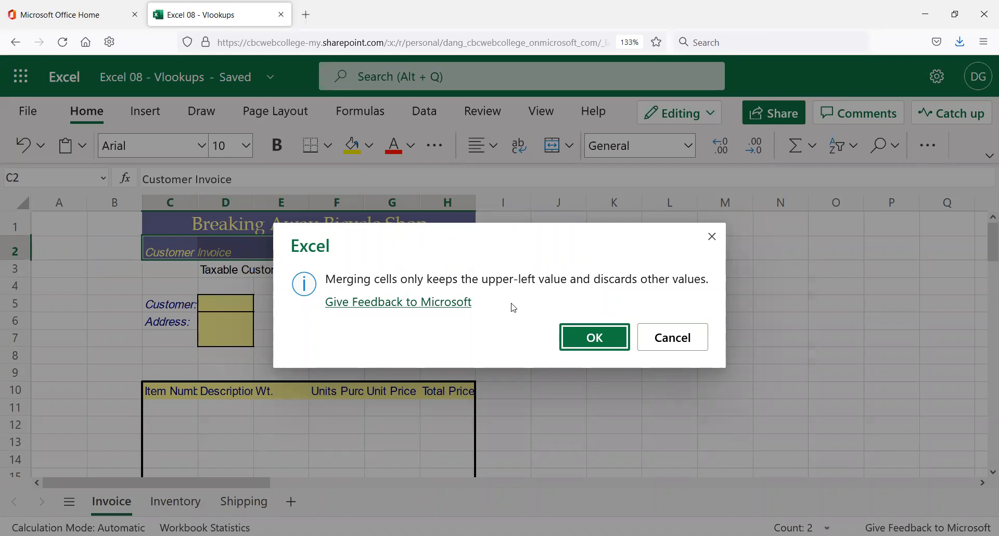
pyautogui.click(603, 337)
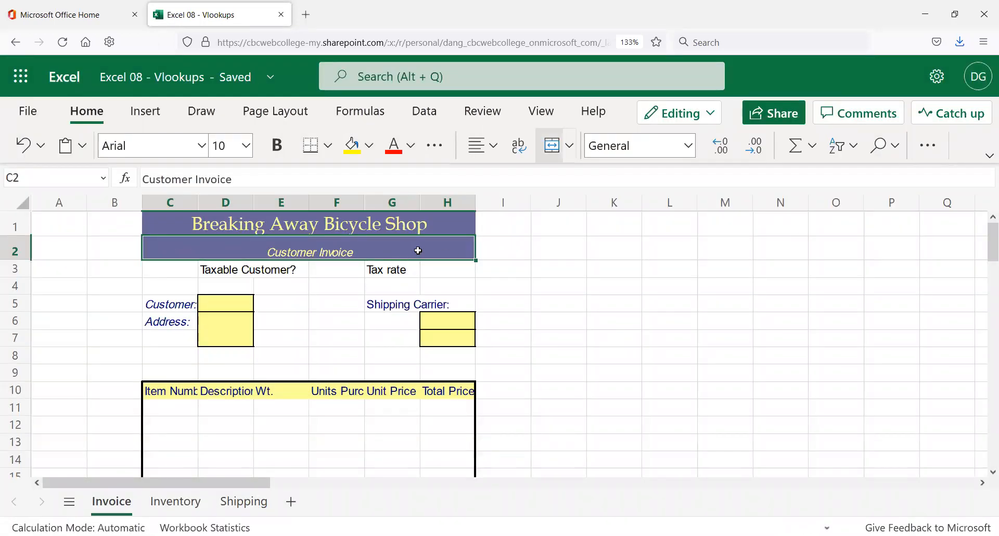
pyautogui.click(508, 255)
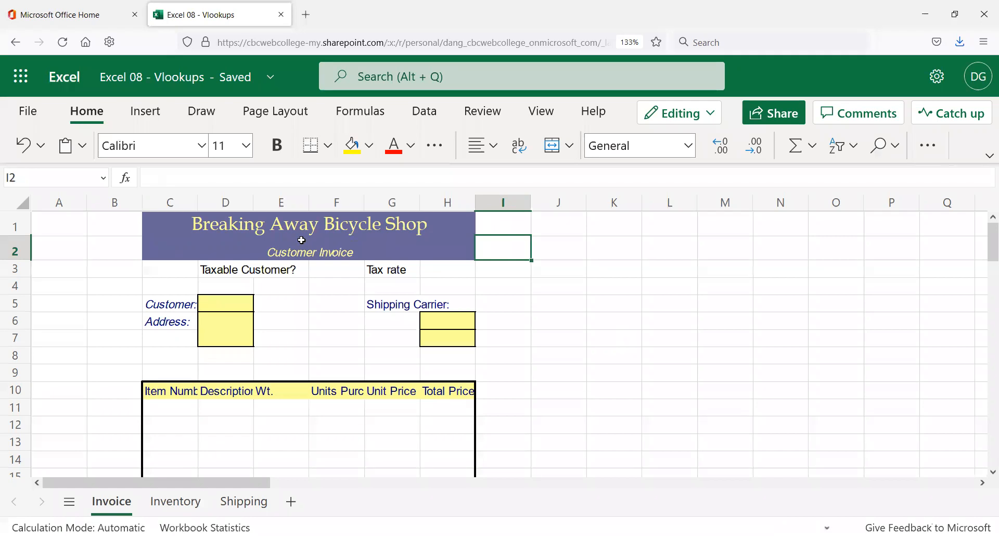
# - Examine how the merged title and subtitle in rows 1 and 2 are selected and referenced as single cells
pyautogui.click(165, 225)
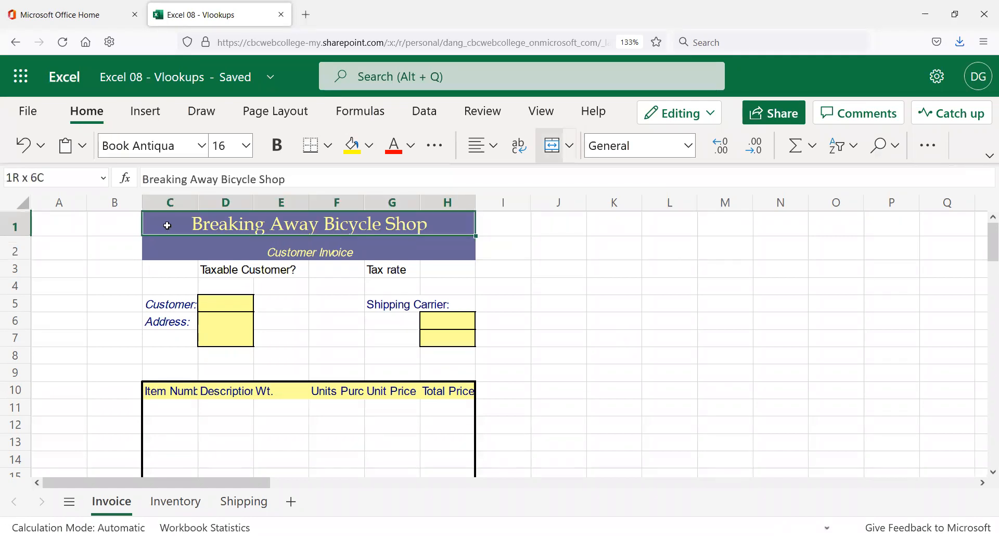
pyautogui.moveTo(167, 225); pyautogui.dragTo(355, 229)
pyautogui.click(302, 253)
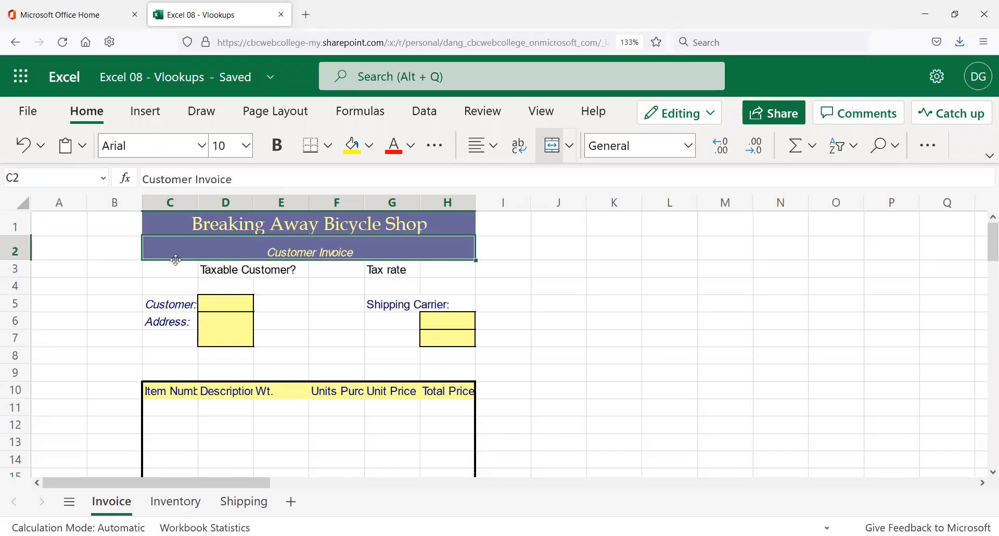
pyautogui.click(177, 218)
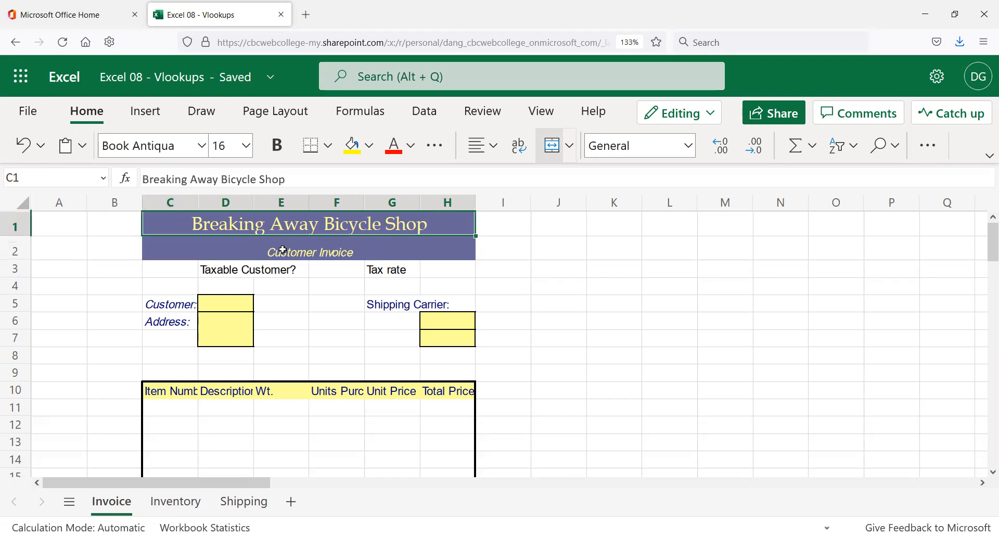
pyautogui.click(229, 264)
pyautogui.click(183, 245)
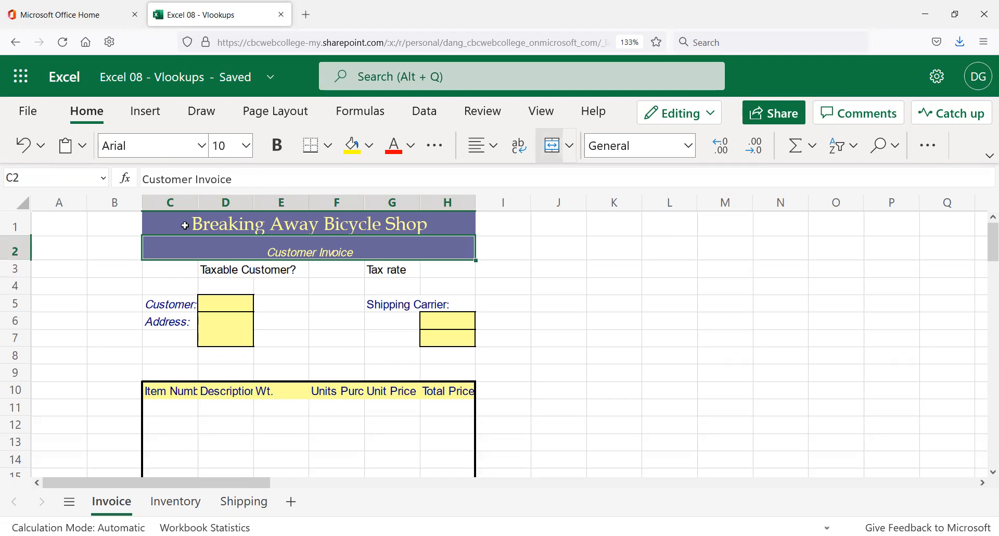
pyautogui.click(185, 226)
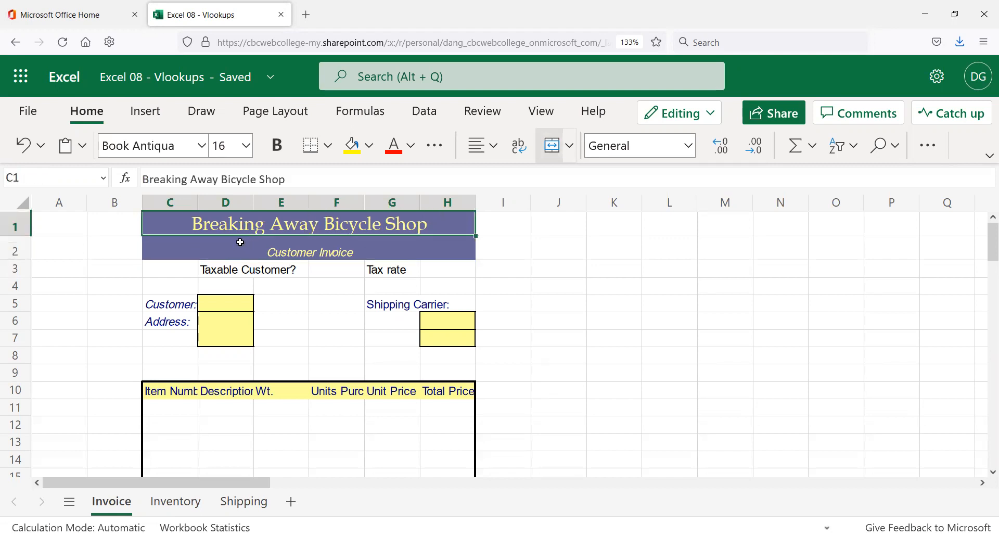
pyautogui.click(165, 245)
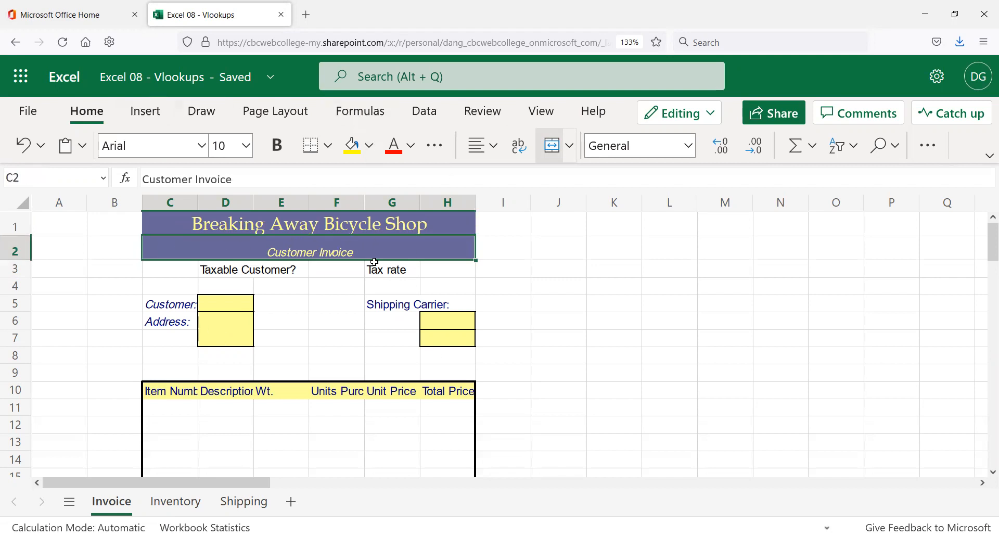
pyautogui.click(307, 281)
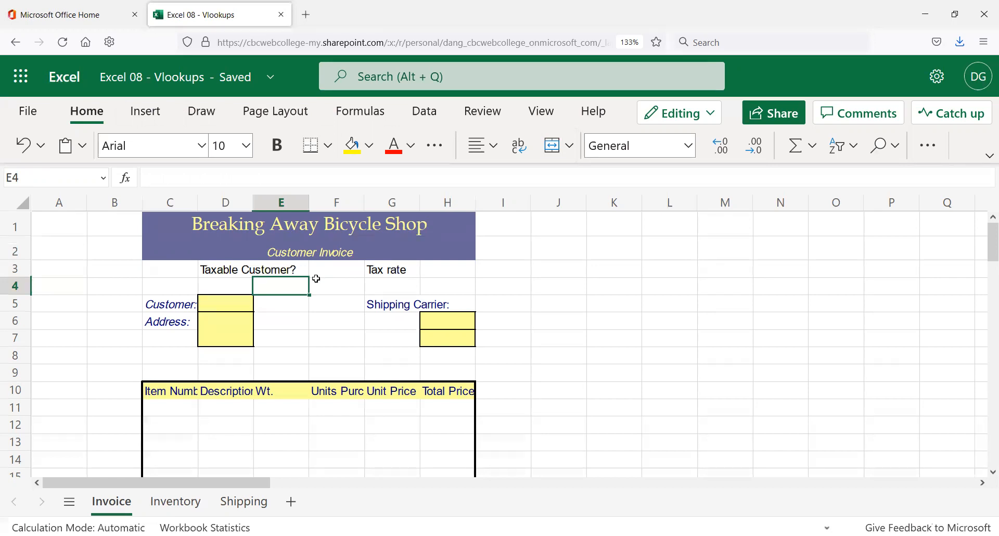
pyautogui.scroll(-2, 312, 318)
pyautogui.scroll(2, 297, 301)
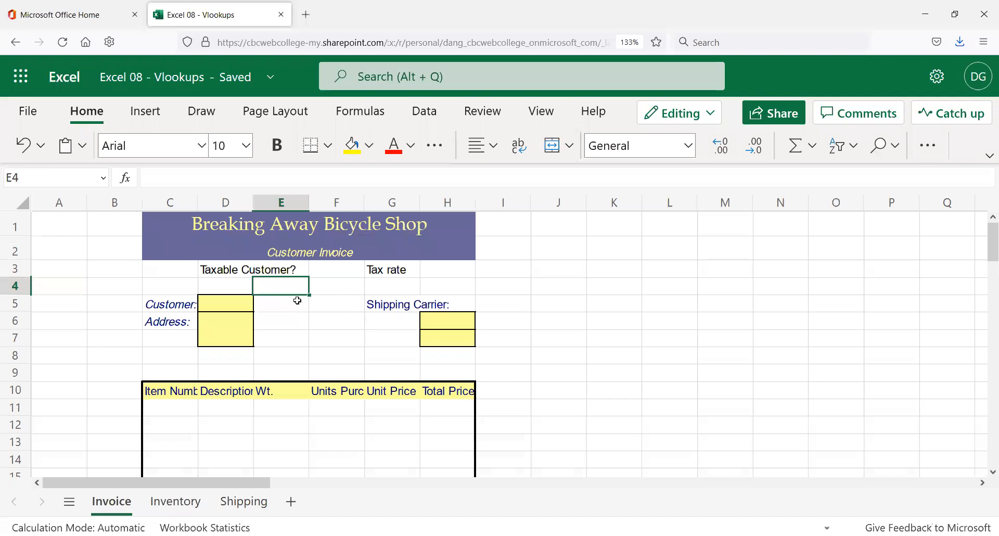
# - Enter "Yes" in F3 as the answer to Taxable Customer?
pyautogui.click(319, 272)
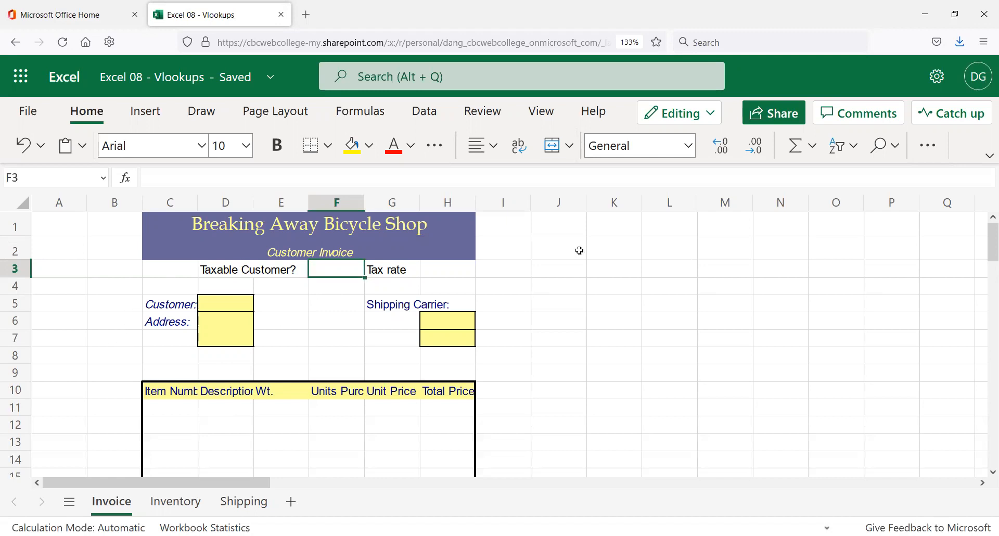
pyautogui.write('Y')
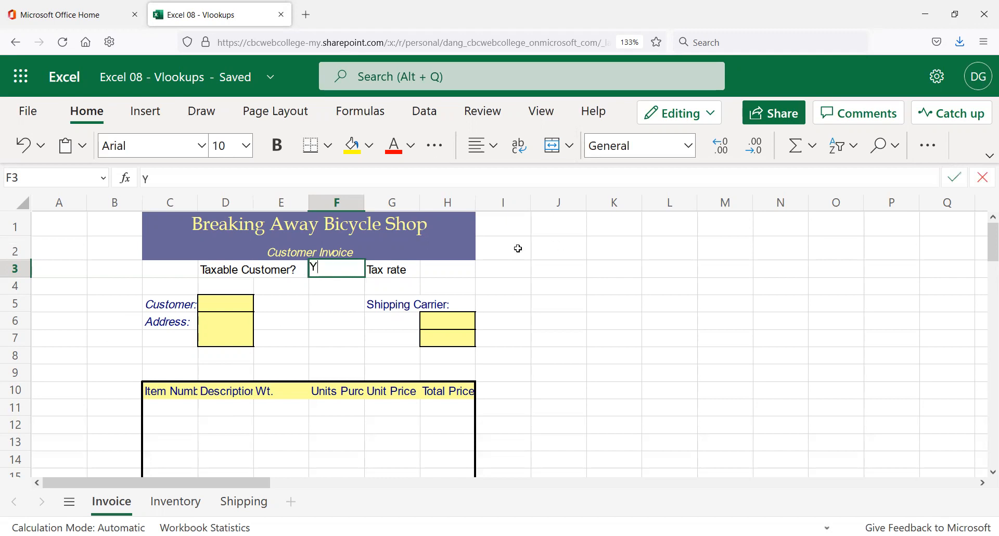
pyautogui.write('es')
pyautogui.press('Return')
pyautogui.press('Up')
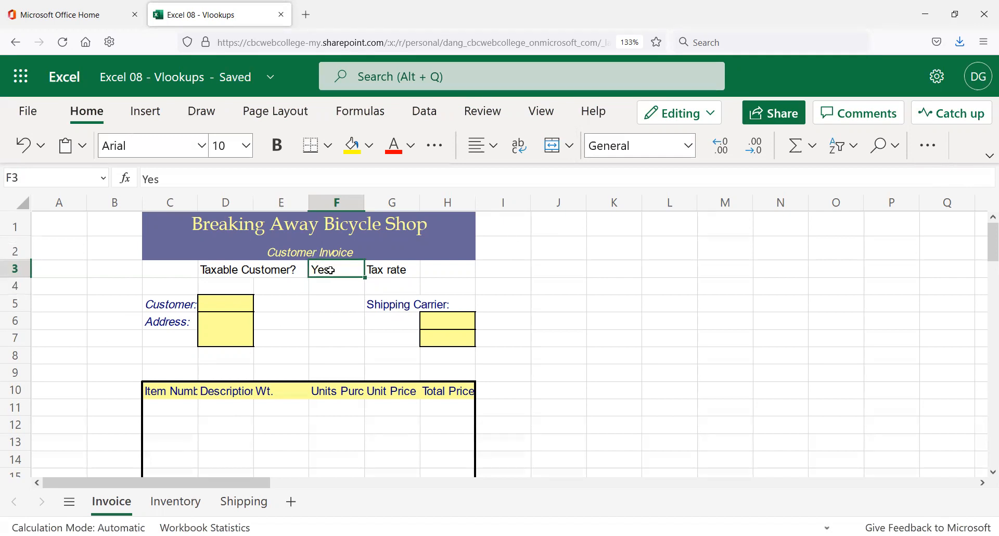
# - Enter 7.88% in H3 as the tax rate
pyautogui.click(440, 269)
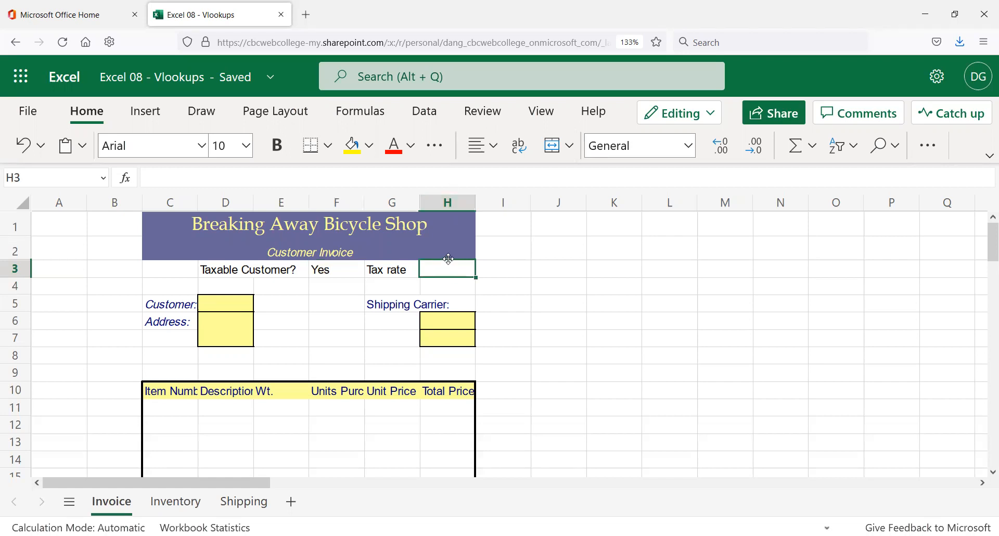
pyautogui.write('7.88%')
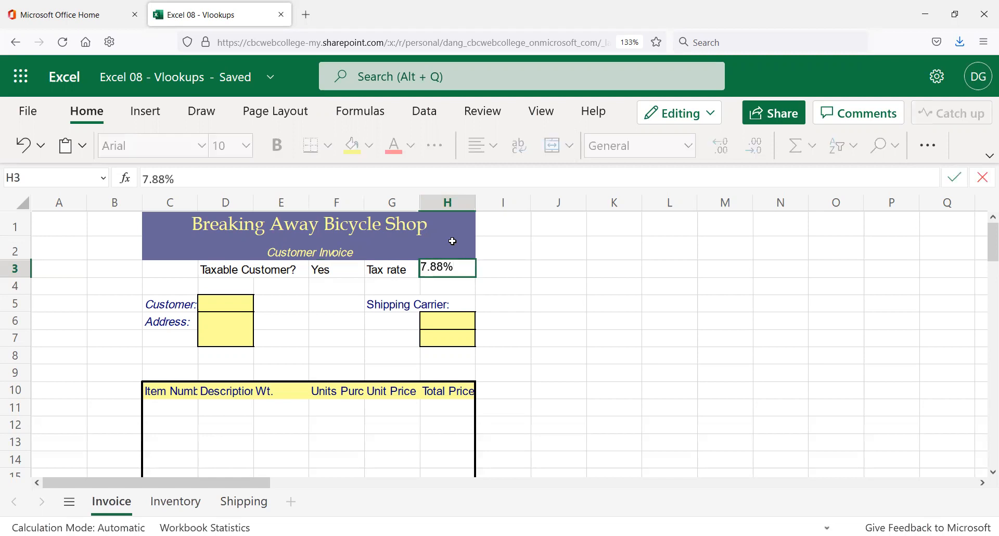
pyautogui.press('Return')
pyautogui.press('Up')
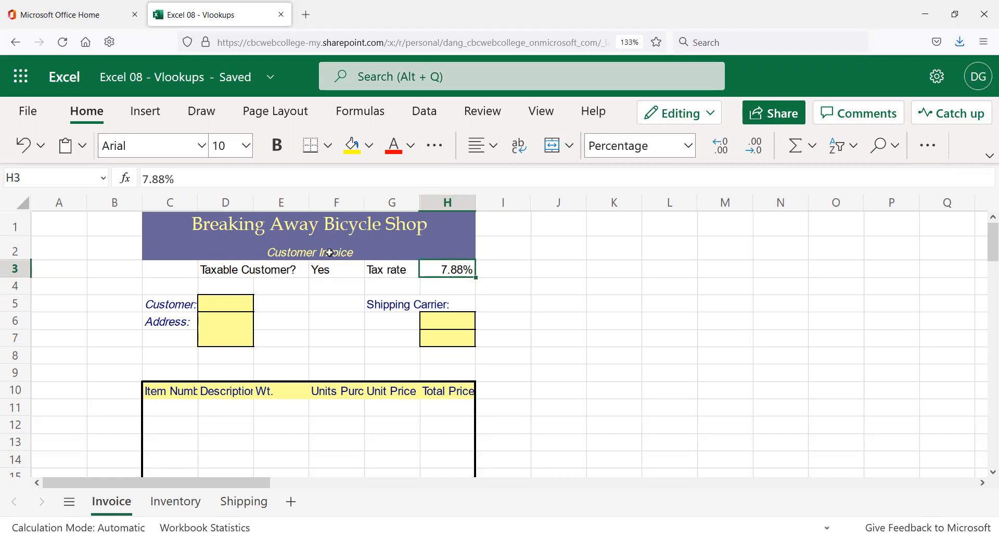
# - Clear the taxable customer answer in F3 and the tax rate in H3
pyautogui.click(333, 269)
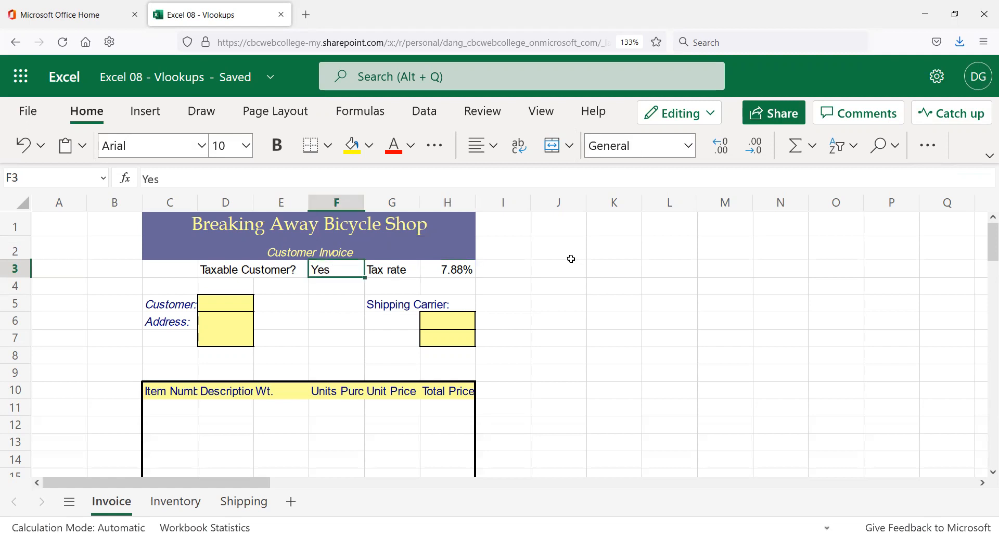
pyautogui.press('Delete')
pyautogui.press('Down')
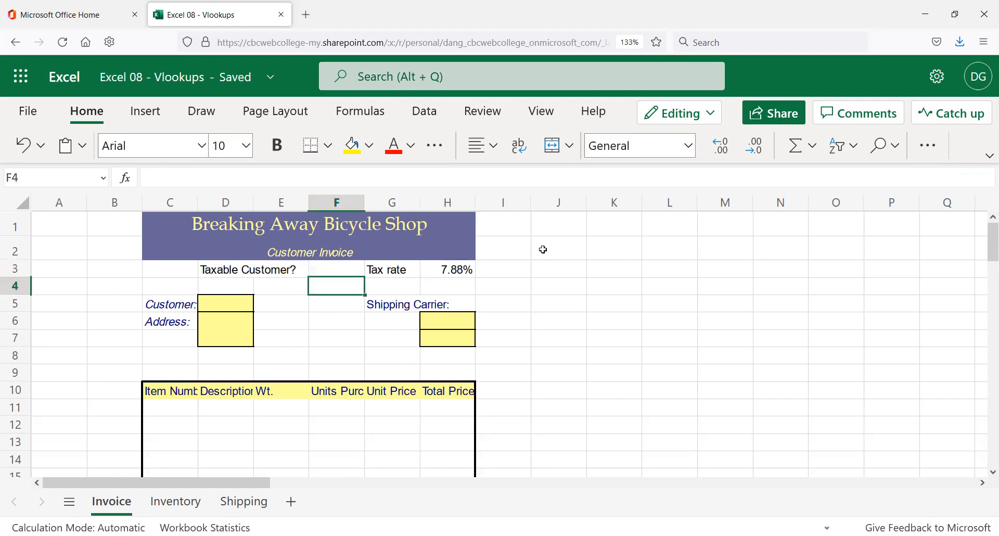
pyautogui.press('Up')
pyautogui.press('Right')
pyautogui.press('Right')
pyautogui.press('Delete')
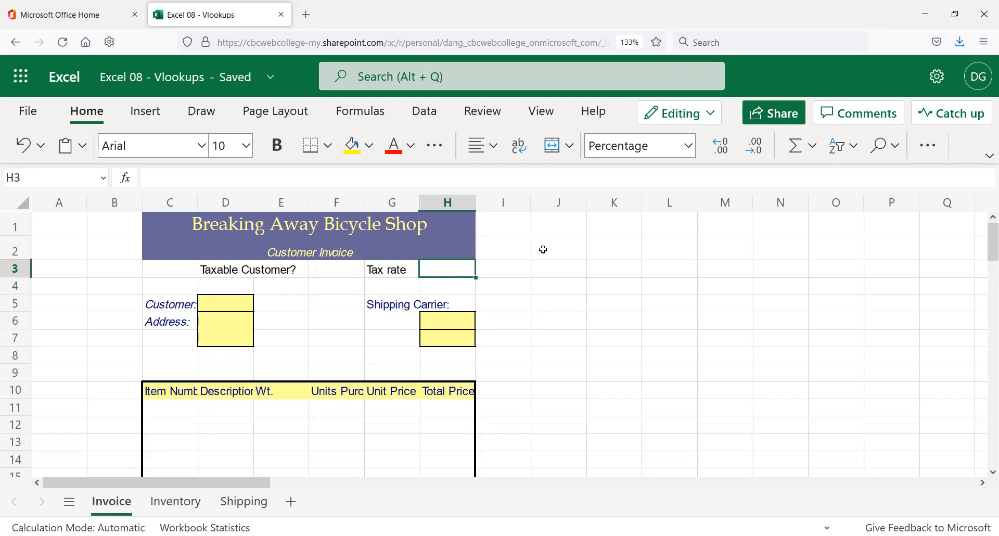
# - Start a formula in H3 and browse the Insert Function categories without inserting a function
pyautogui.press('Left')
pyautogui.press('Left')
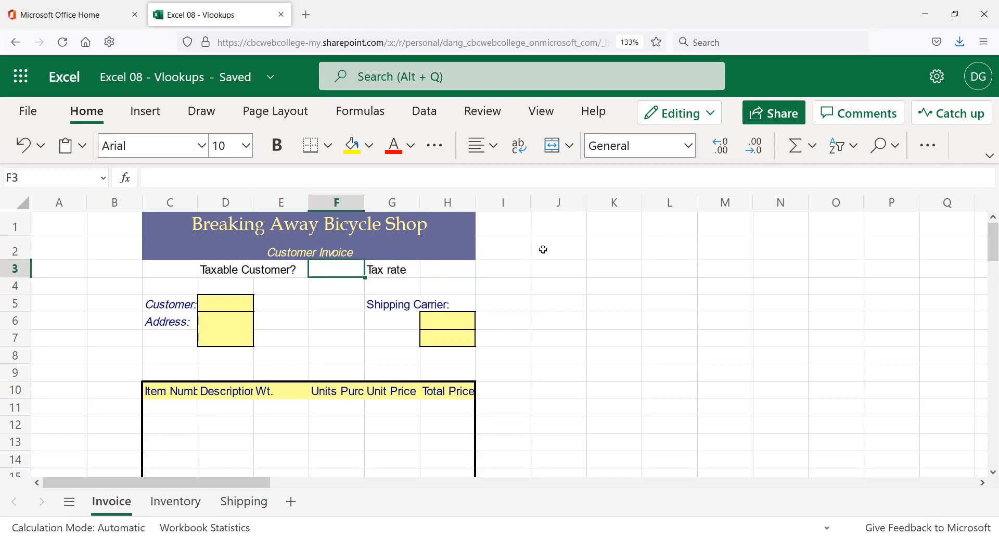
pyautogui.press('Right')
pyautogui.press('Right')
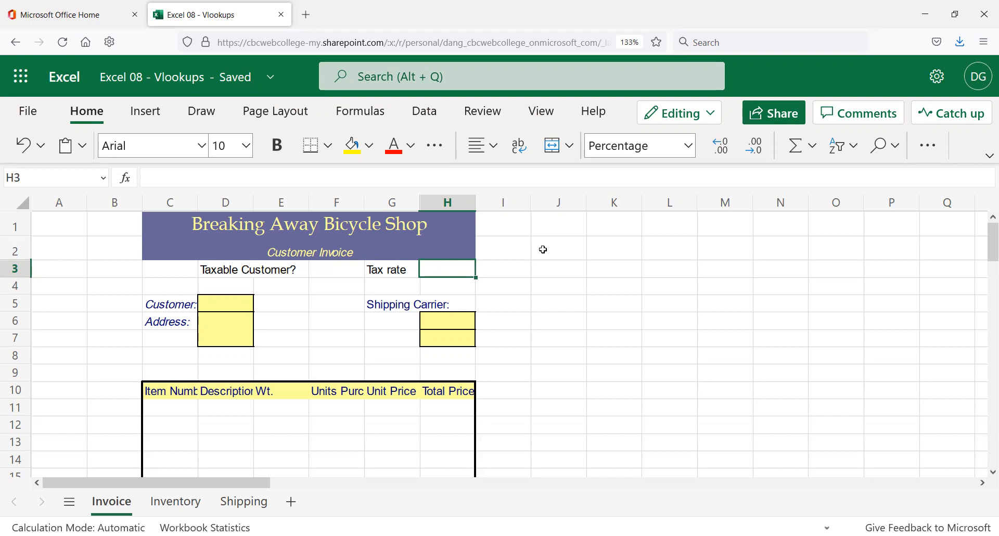
pyautogui.write('=')
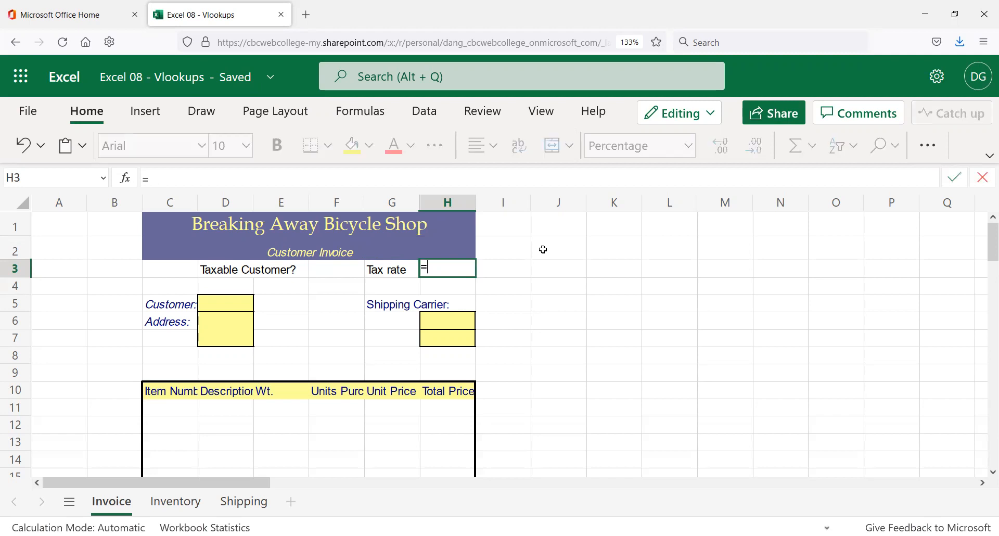
pyautogui.click(125, 178)
pyautogui.scroll(-3, 431, 293)
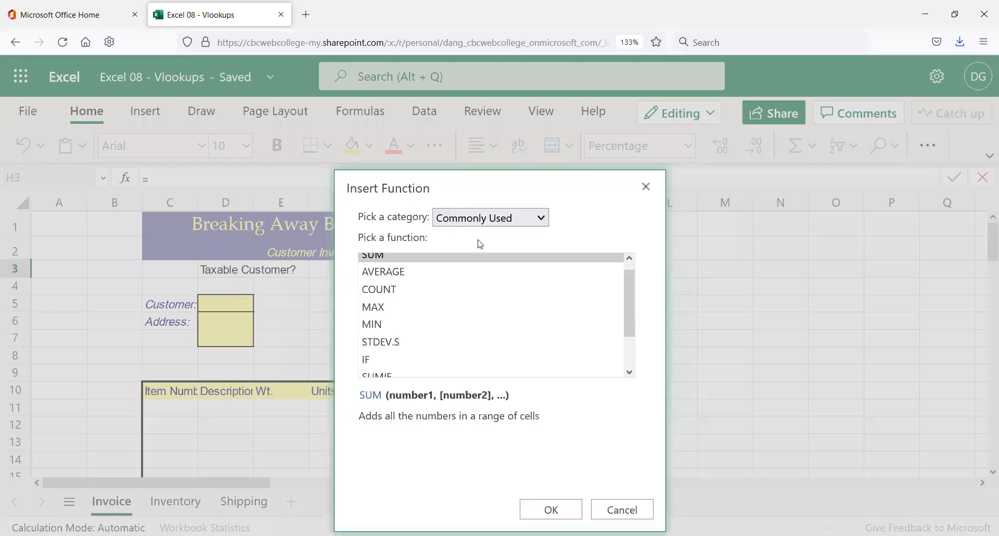
pyautogui.scroll(3, 397, 301)
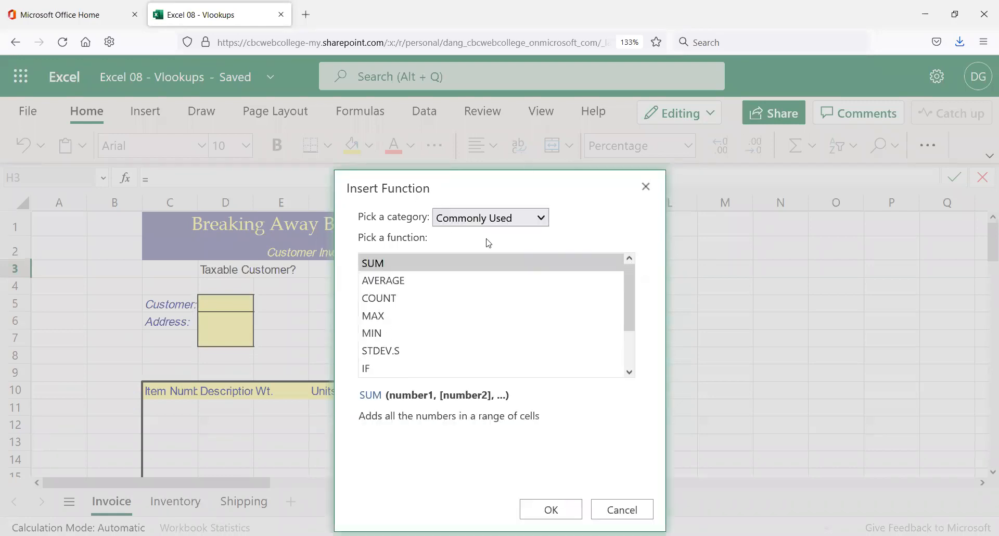
pyautogui.click(543, 217)
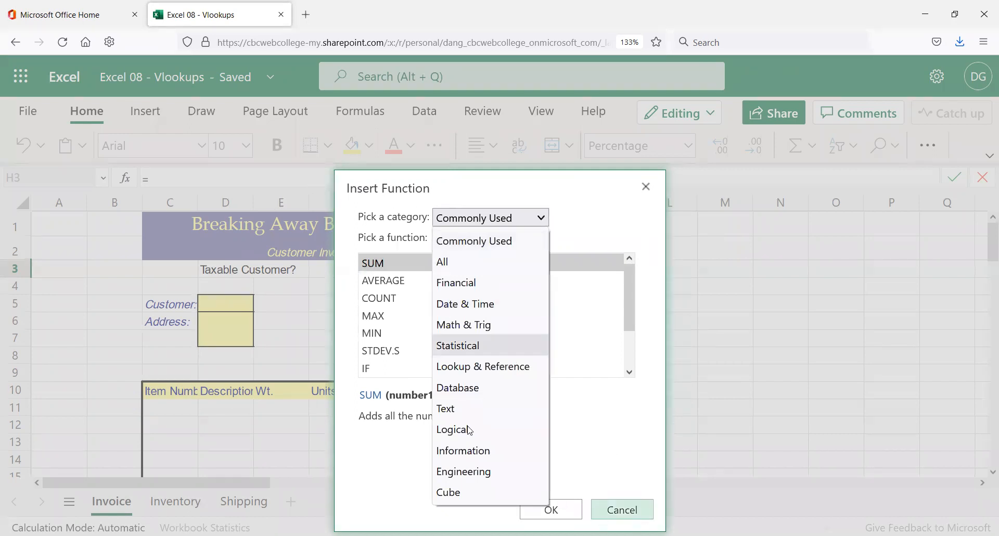
pyautogui.click(625, 511)
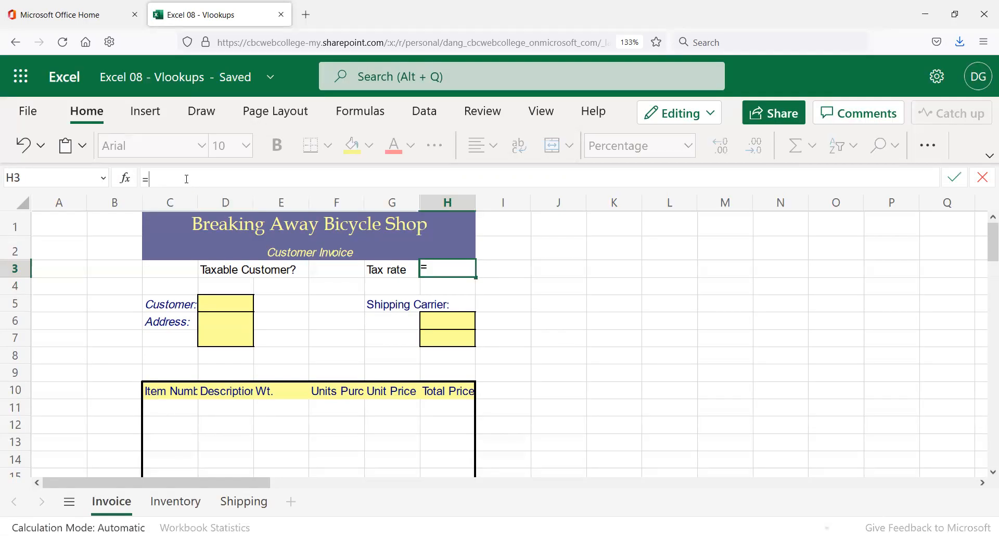
# - Complete the tax rate formula in H3 as =IF(F3>0,7.88%,"")
pyautogui.write('if(')
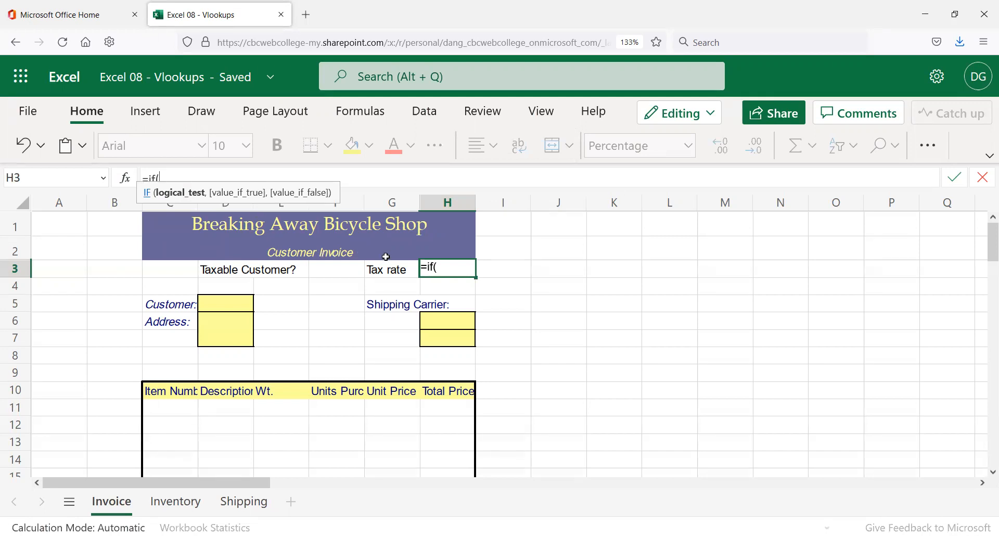
pyautogui.click(337, 271)
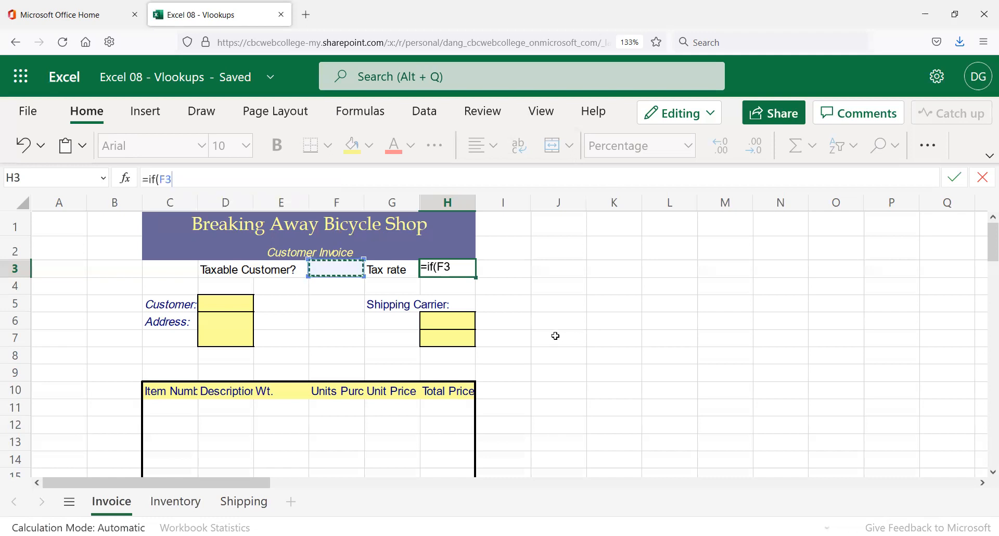
pyautogui.write('>0')
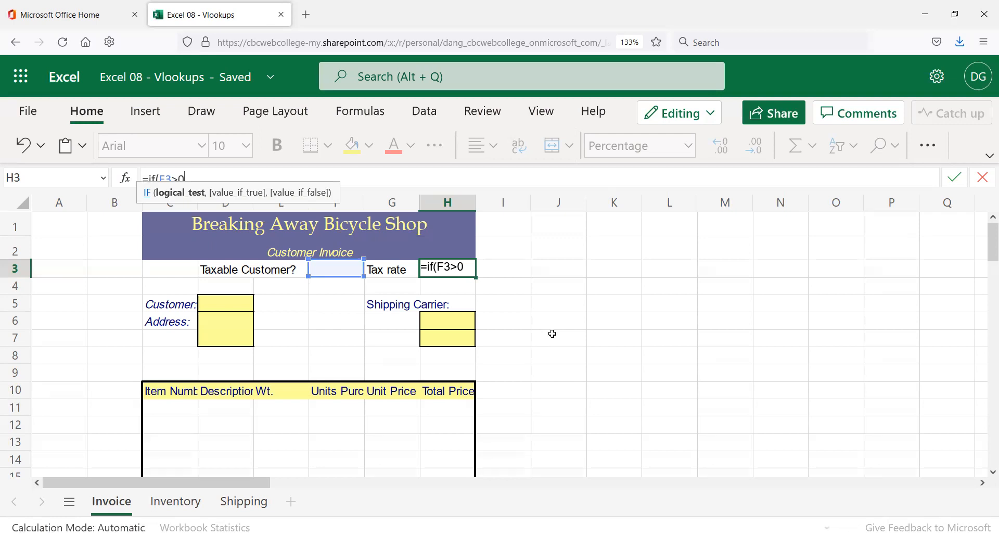
pyautogui.write(',')
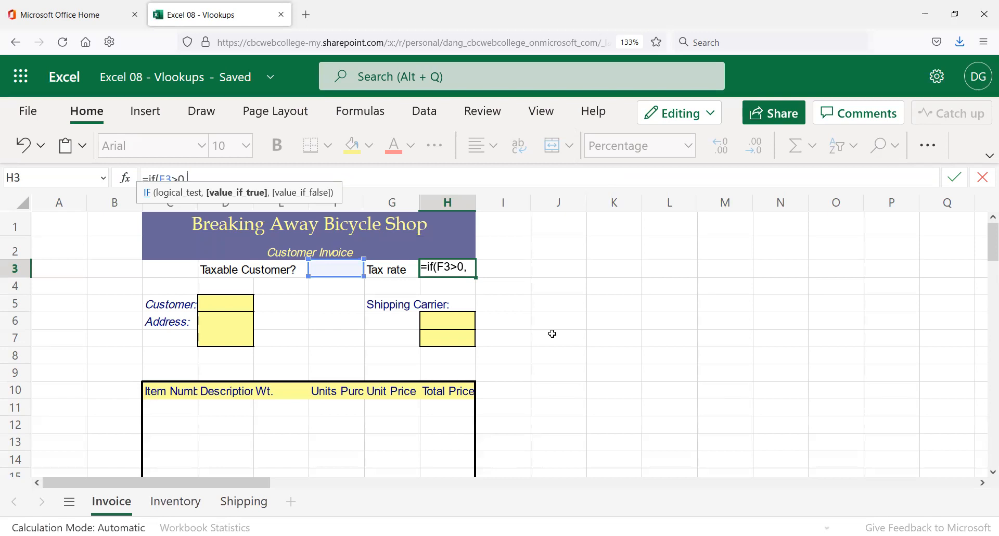
pyautogui.write('7.88%')
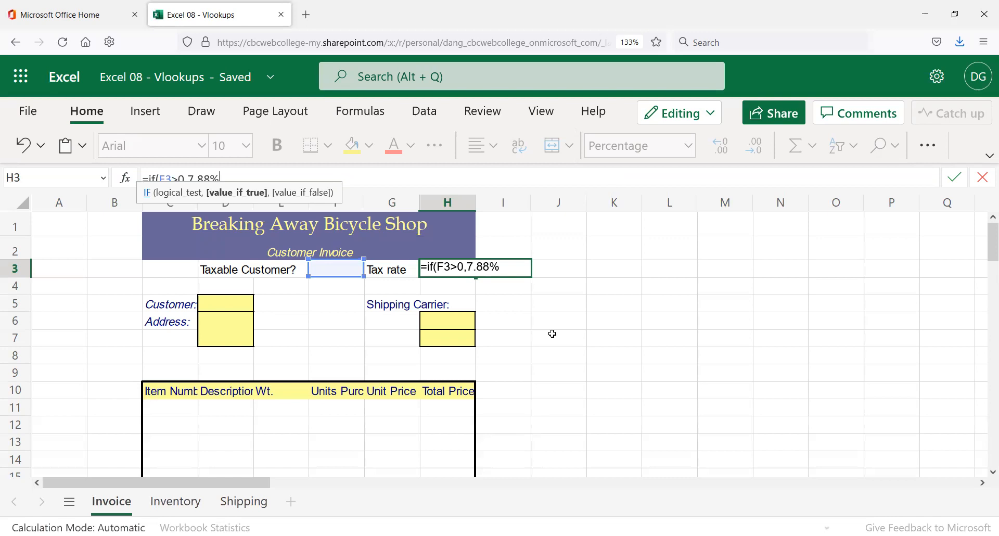
pyautogui.write(',')
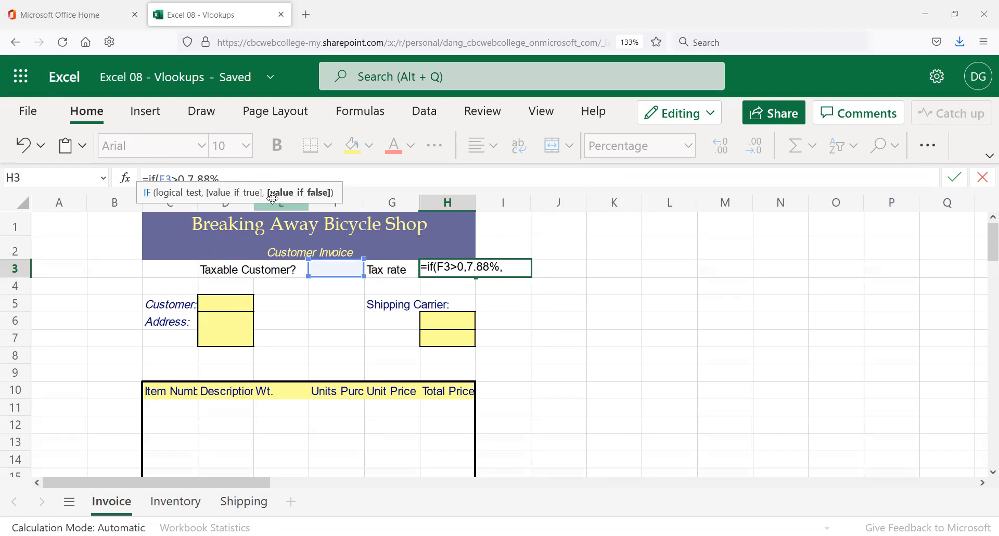
pyautogui.write('""')
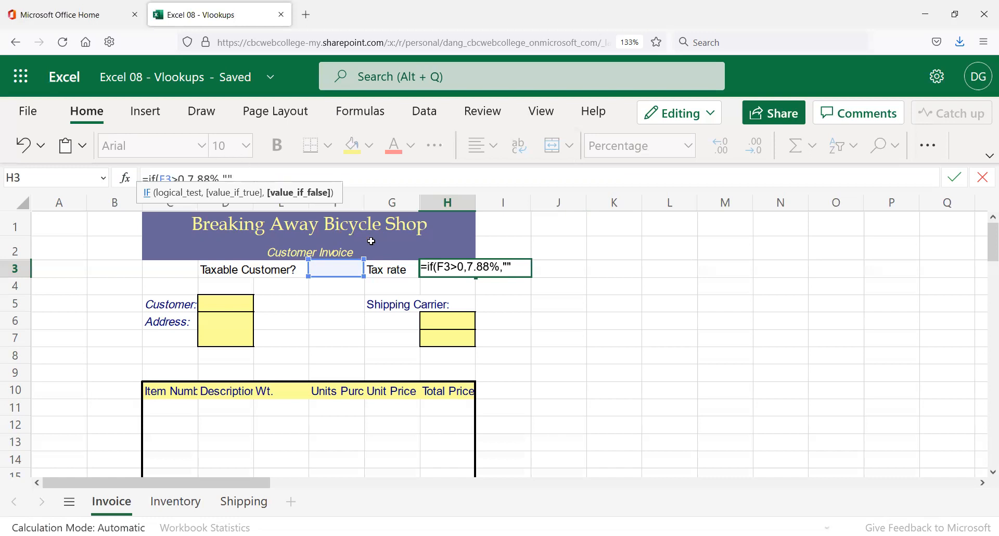
pyautogui.write(')')
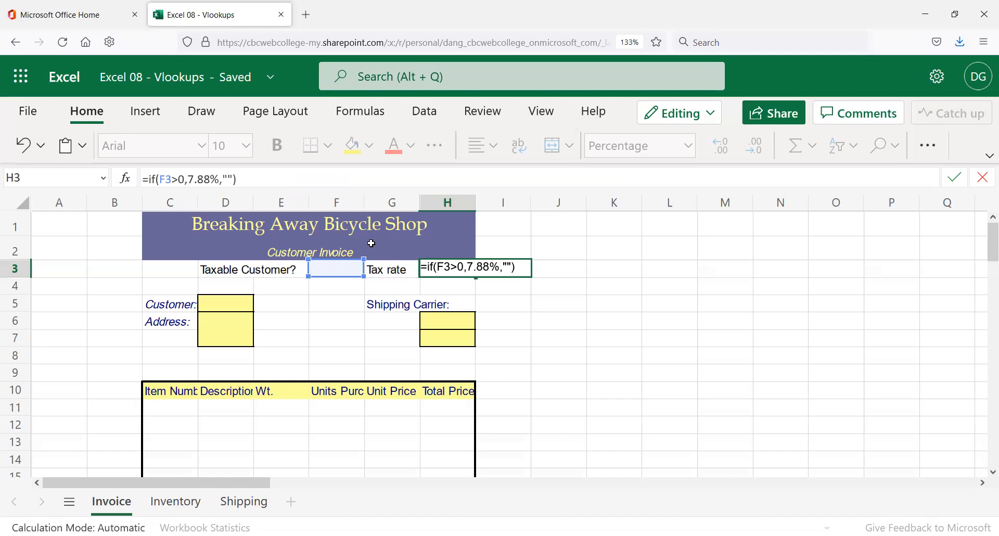
pyautogui.press('Return')
pyautogui.press('Up')
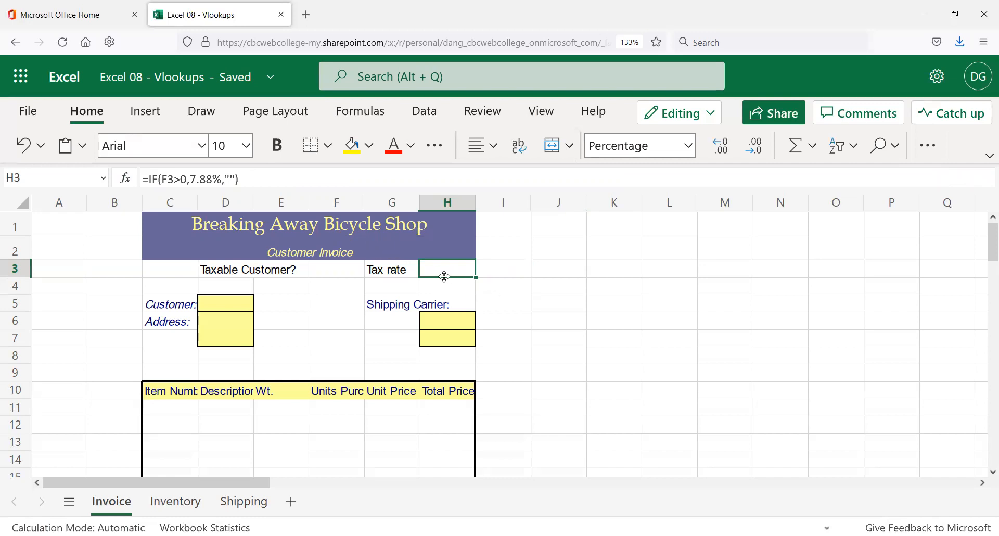
# - Test the tax rate formula by entering "Yes" in F3, check H3, and clear F3 again
pyautogui.click(538, 279)
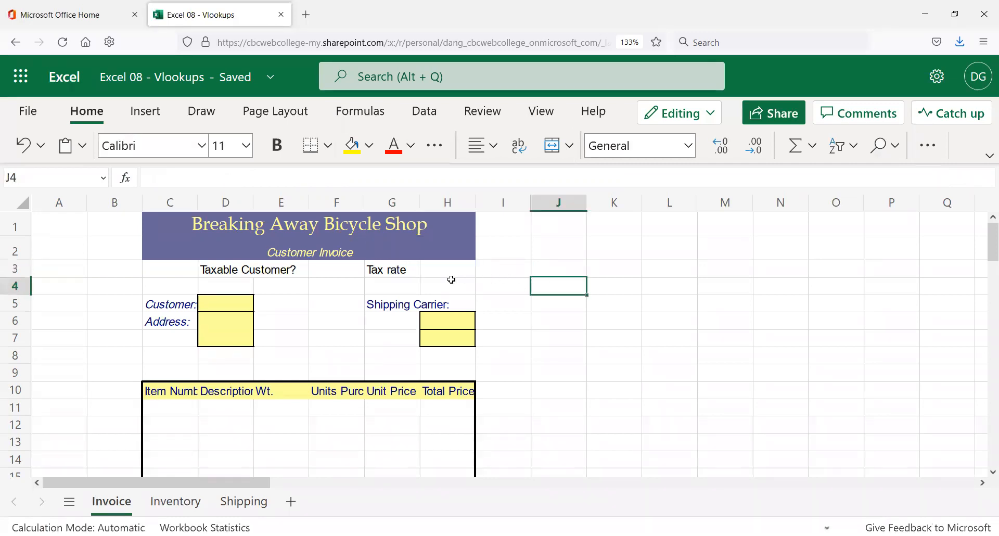
pyautogui.click(335, 267)
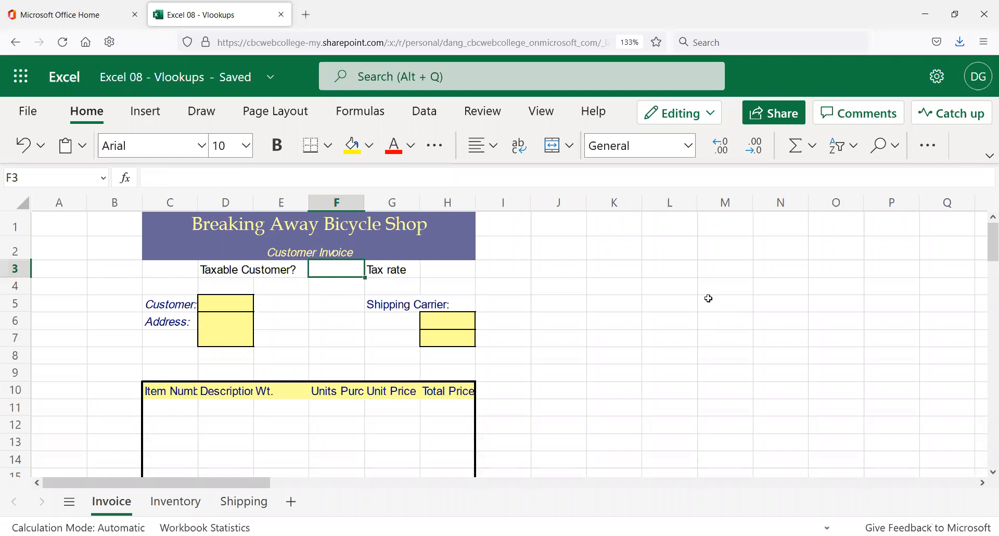
pyautogui.write('Yes')
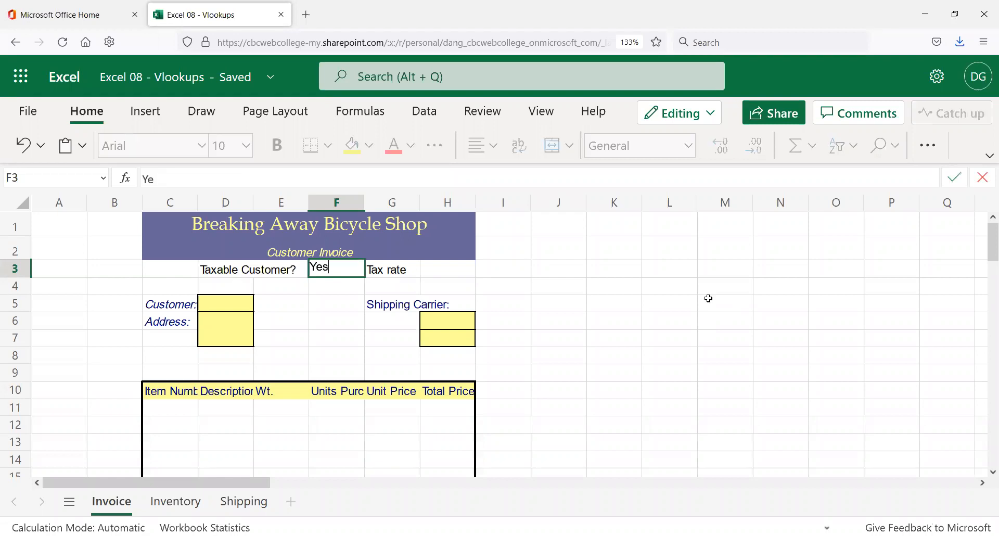
pyautogui.press('Return')
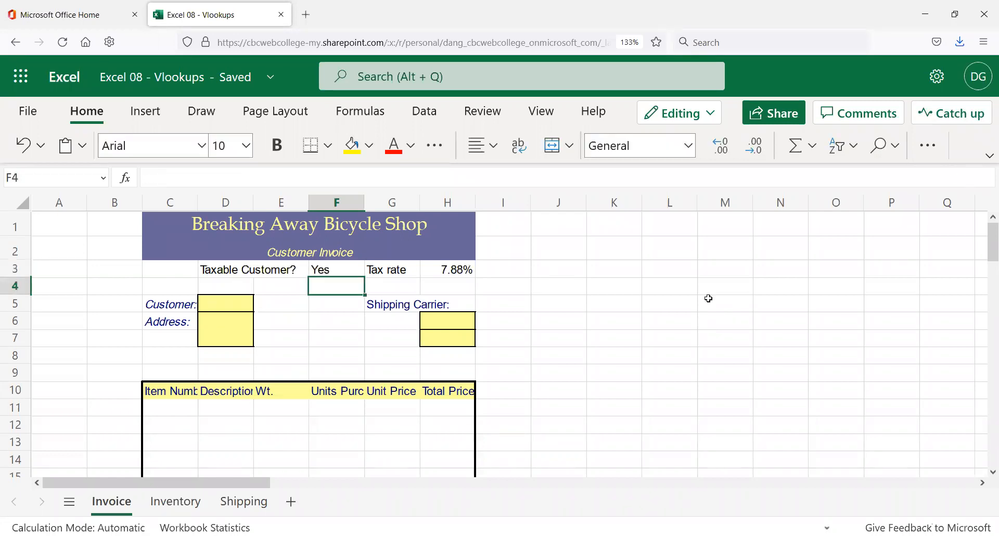
pyautogui.click(465, 281)
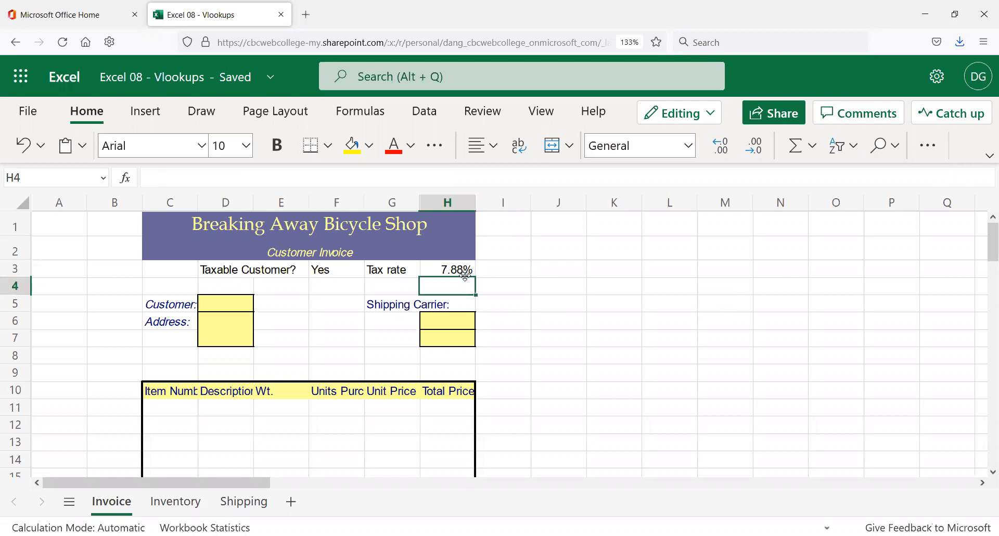
pyautogui.click(459, 272)
pyautogui.click(326, 265)
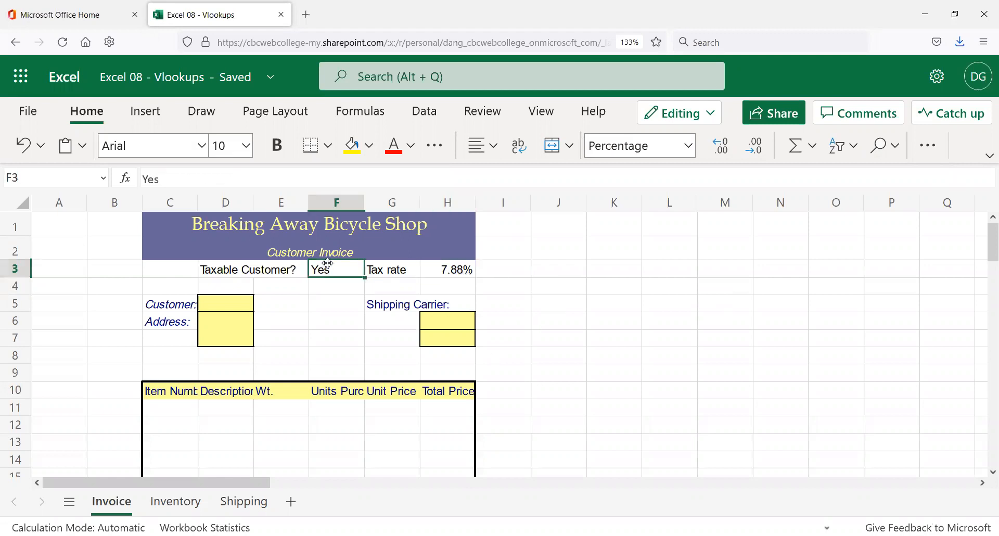
pyautogui.press('Delete')
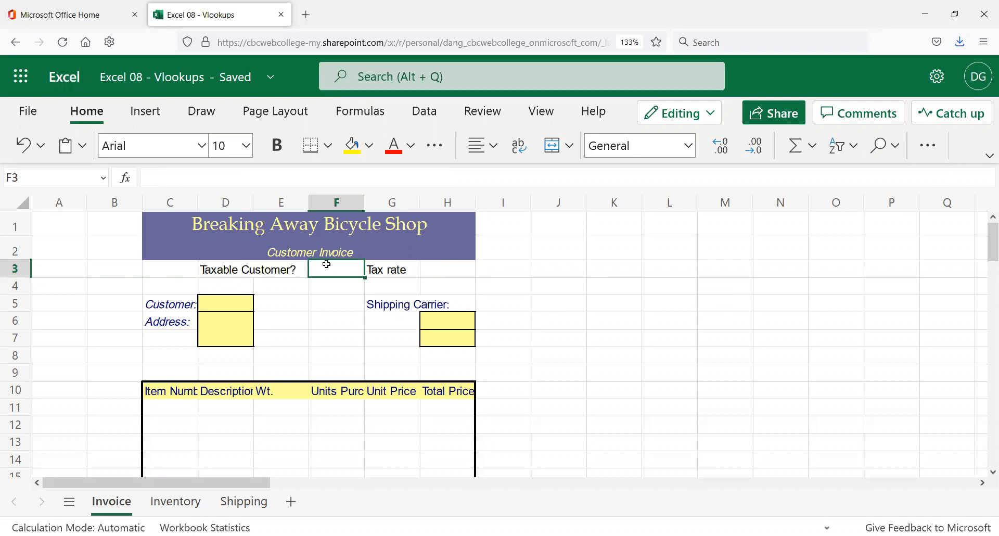
# - Enter "Yes" in F3 again as the answer to Taxable Customer?
pyautogui.write('Yes')
pyautogui.press('Return')
pyautogui.press('Up')
pyautogui.press('Up')
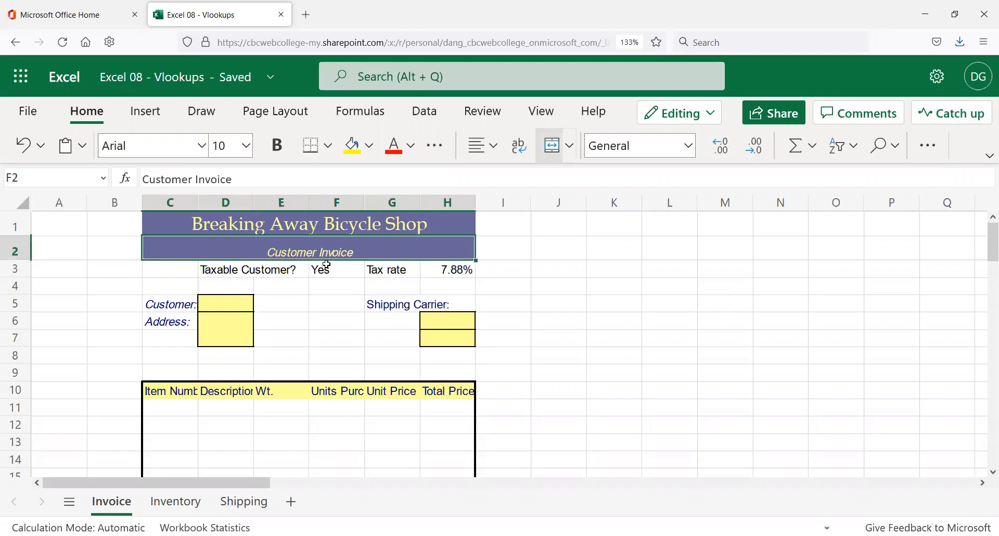
# - Align the contents of F3 to the middle vertically and to the center horizontally
pyautogui.click(326, 266)
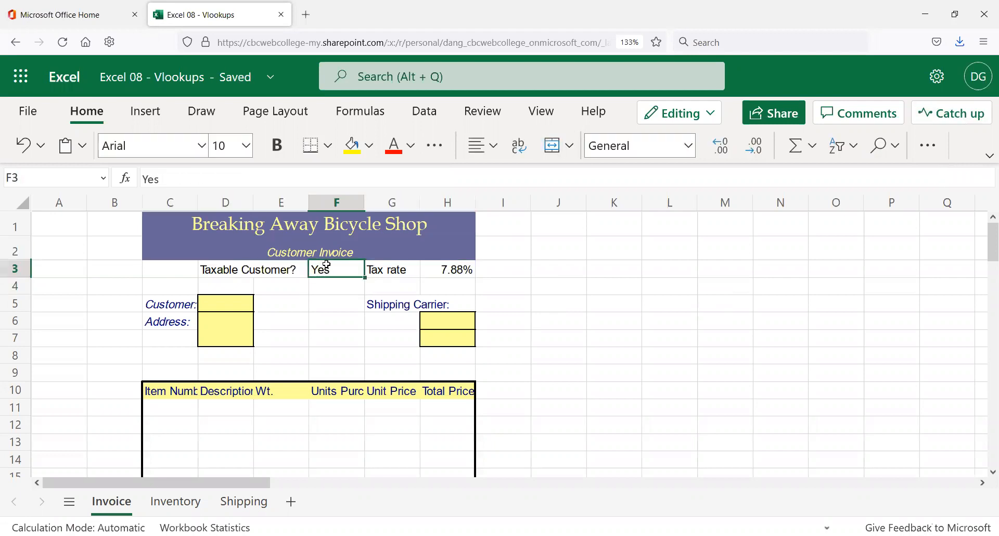
pyautogui.click(498, 148)
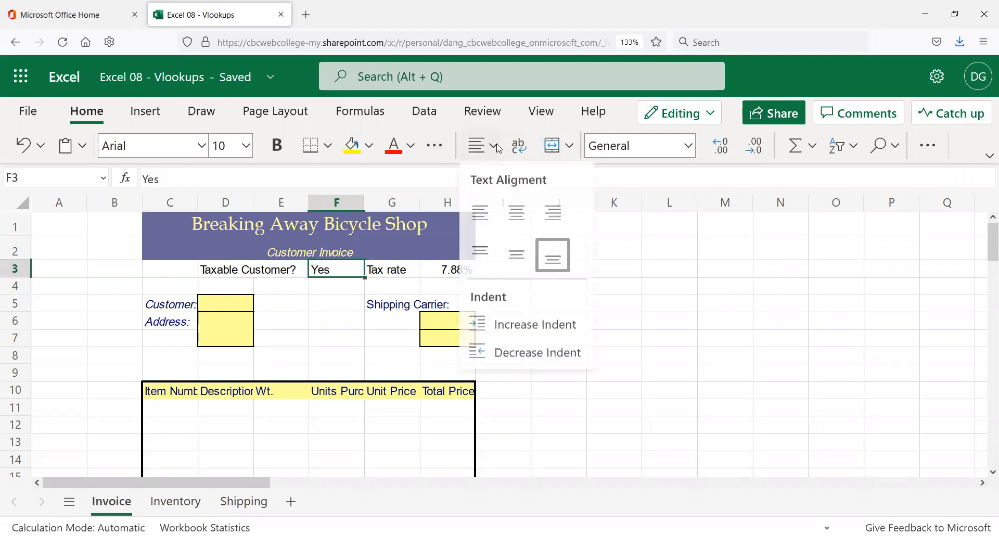
pyautogui.click(514, 255)
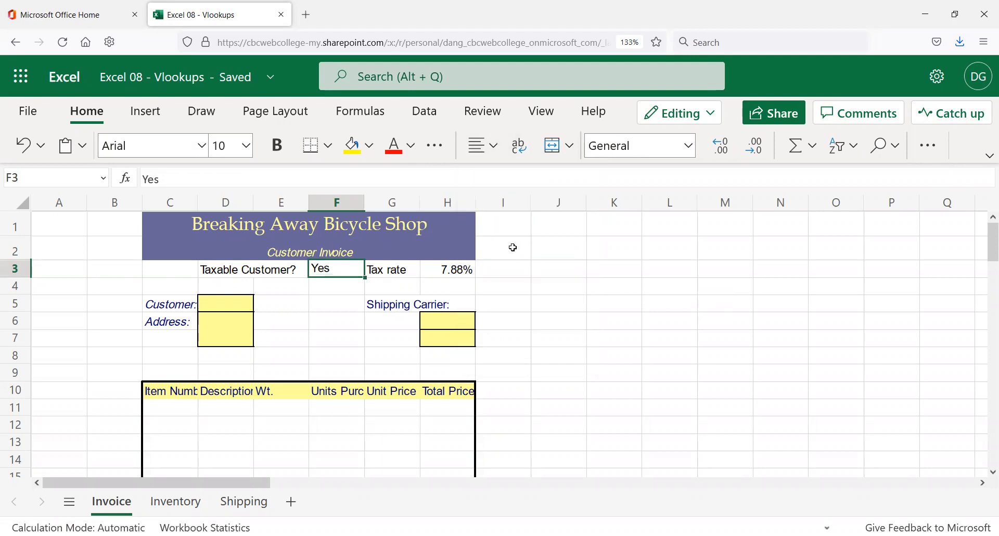
pyautogui.click(498, 152)
pyautogui.click(517, 215)
# - Clear the contents of the centered answer cell F3
pyautogui.press('Delete')
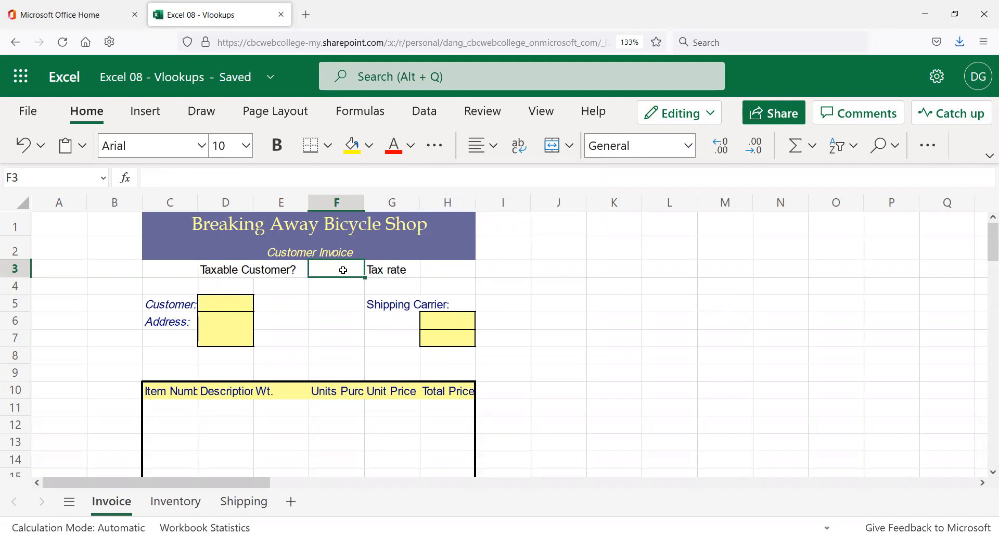
pyautogui.press('Right')
pyautogui.press('Right')
pyautogui.press('Right')
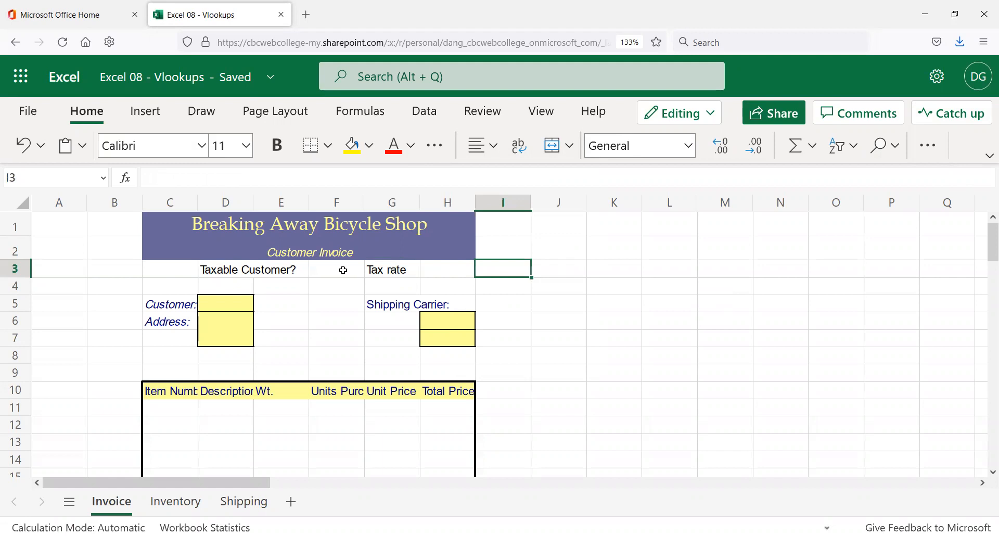
# - Test the tax rate formula by entering "No" in F3 and check the result in H3
pyautogui.press('Left')
pyautogui.press('Left')
pyautogui.press('Left')
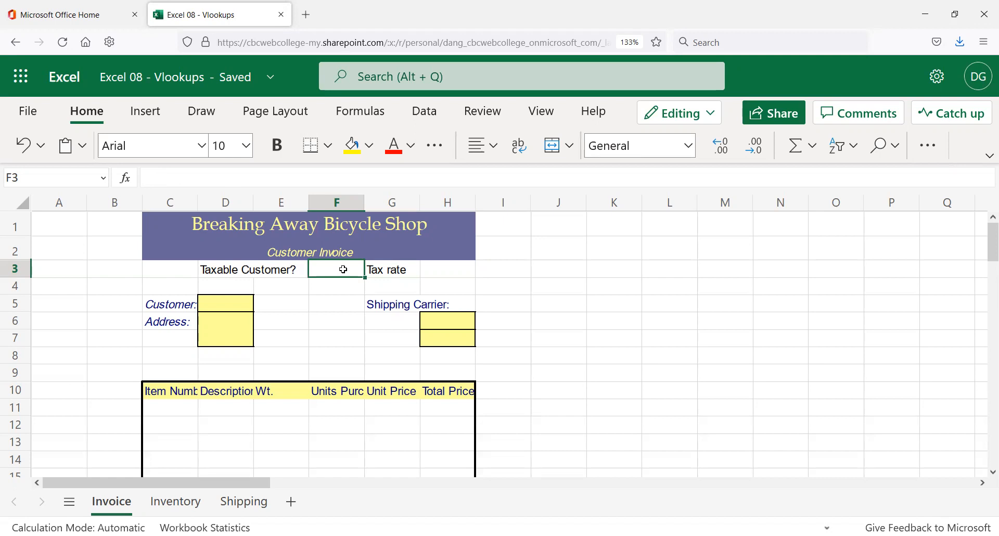
pyautogui.write('No')
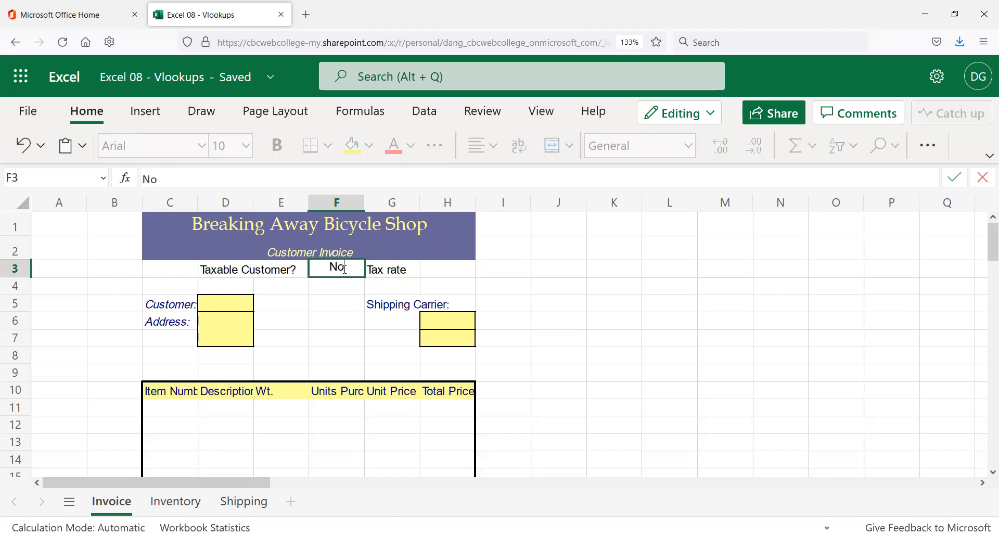
pyautogui.press('Return')
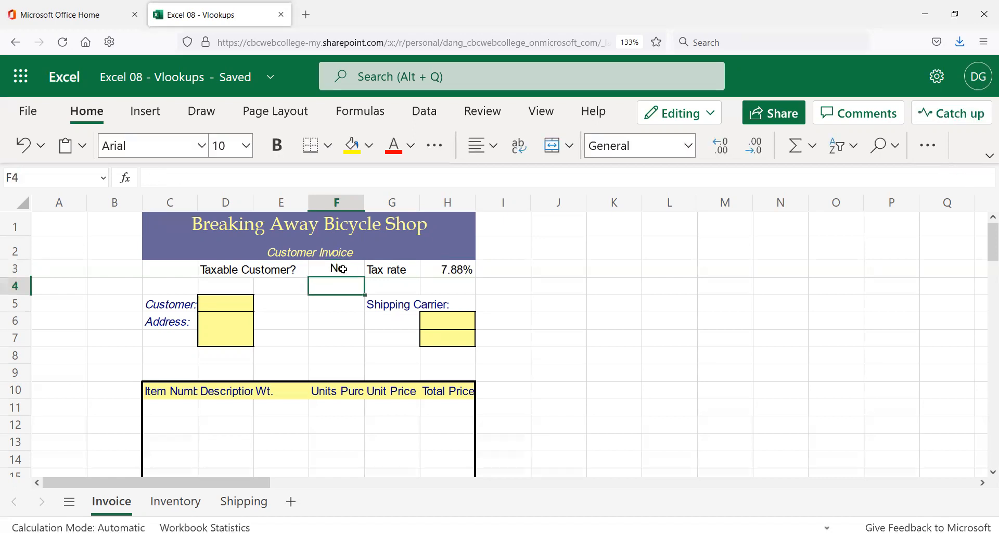
pyautogui.click(342, 269)
pyautogui.press('Right')
pyautogui.press('Right')
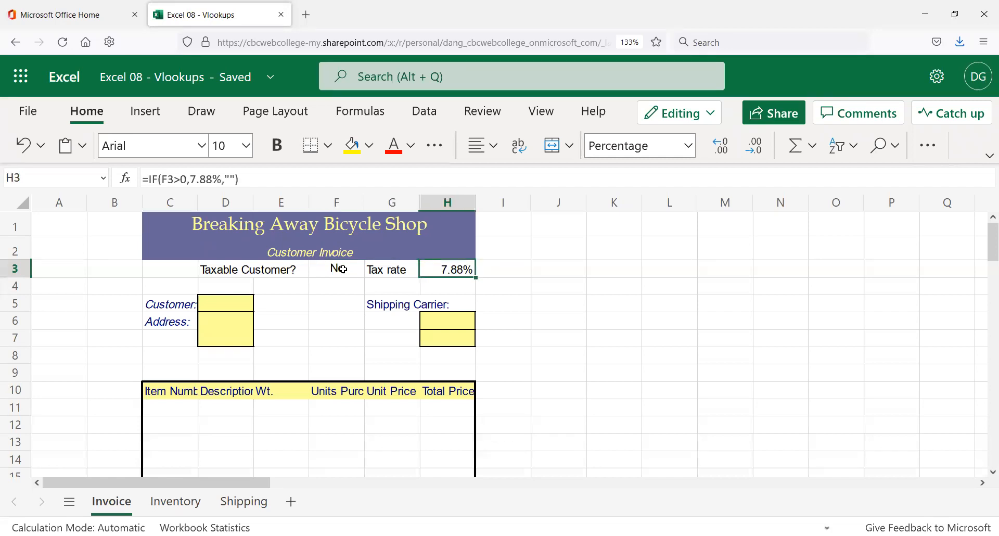
pyautogui.press('Left')
pyautogui.press('Left')
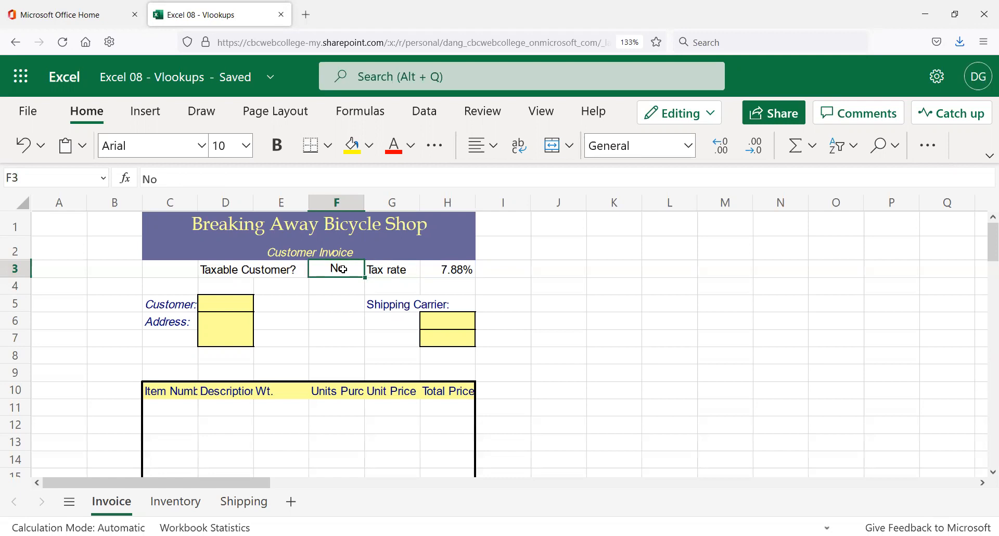
# - Replace the answer in F3 with 5 and check the tax rate formula in H3
pyautogui.press('BackSpace')
pyautogui.write('5')
pyautogui.press('Return')
pyautogui.press('Up')
pyautogui.press('Right')
pyautogui.press('Right')
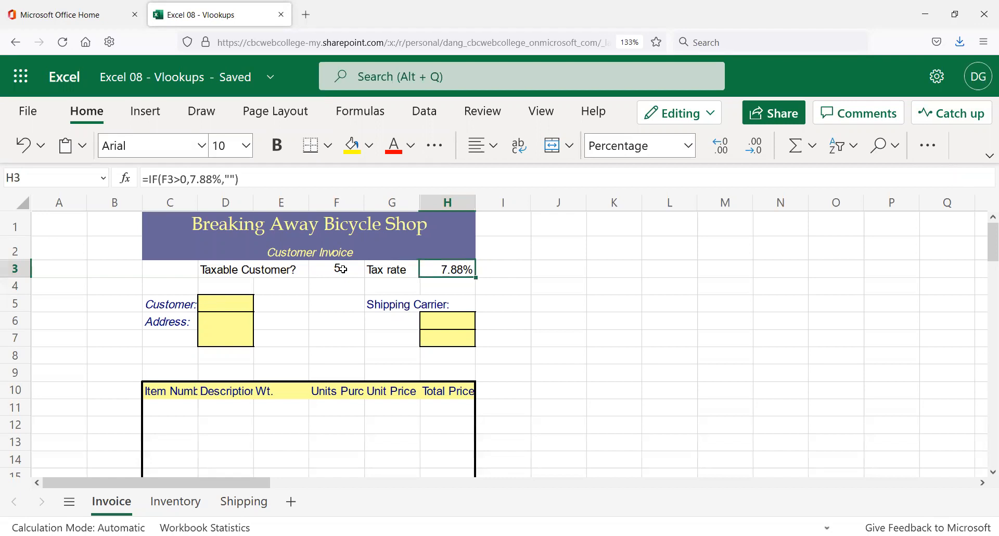
pyautogui.press('Left')
pyautogui.press('Left')
pyautogui.press('Left')
pyautogui.press('Right')
pyautogui.press('Right')
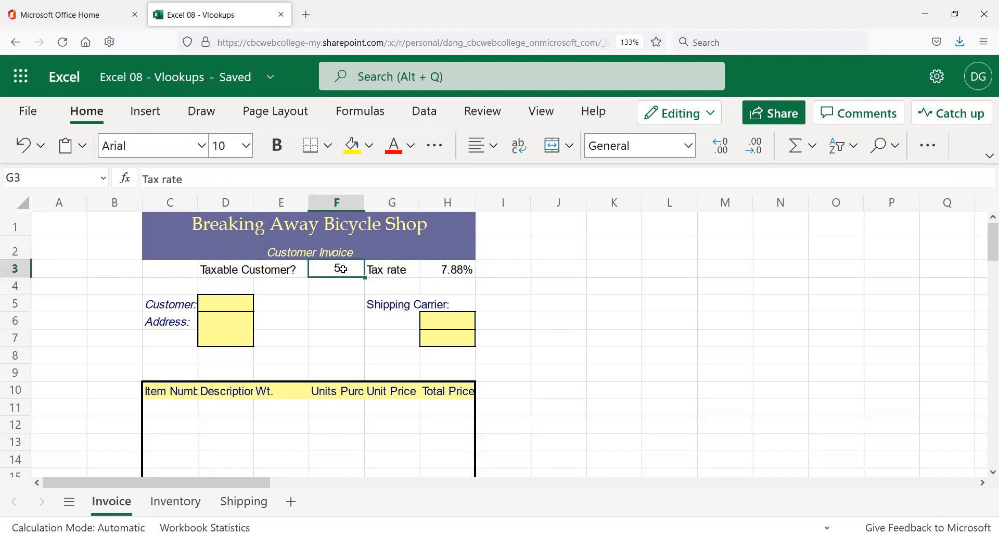
pyautogui.press('Right')
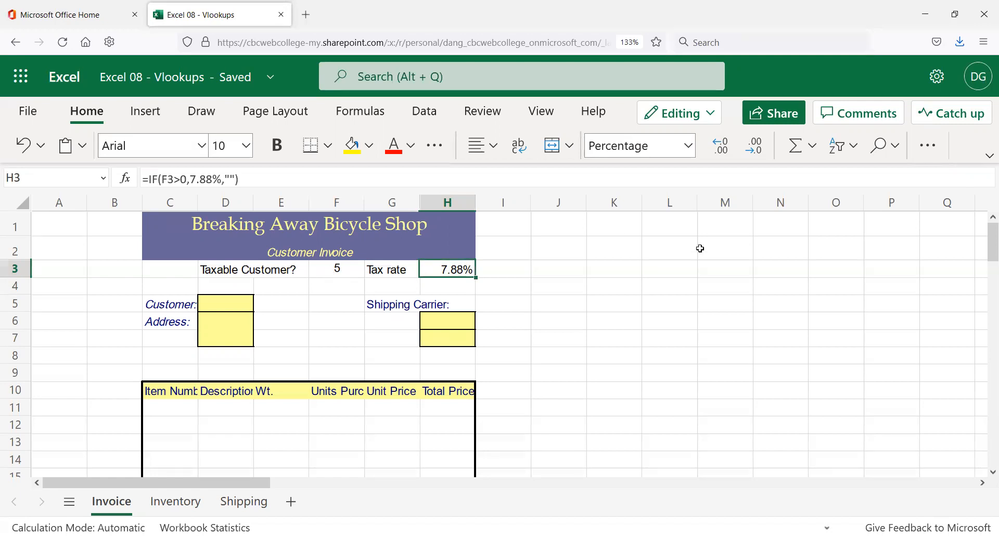
# - Enter "No" in F3 once more, clear the cell, and check H3 against the empty F3
pyautogui.click(348, 268)
pyautogui.write('No')
pyautogui.press('Return')
pyautogui.click(349, 268)
pyautogui.press('Delete')
pyautogui.click(442, 268)
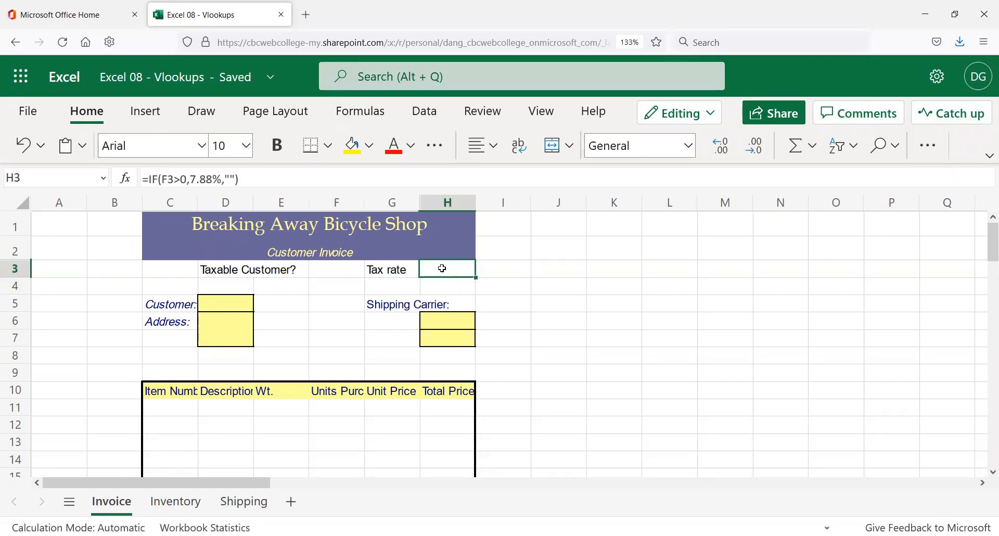
pyautogui.click(344, 257)
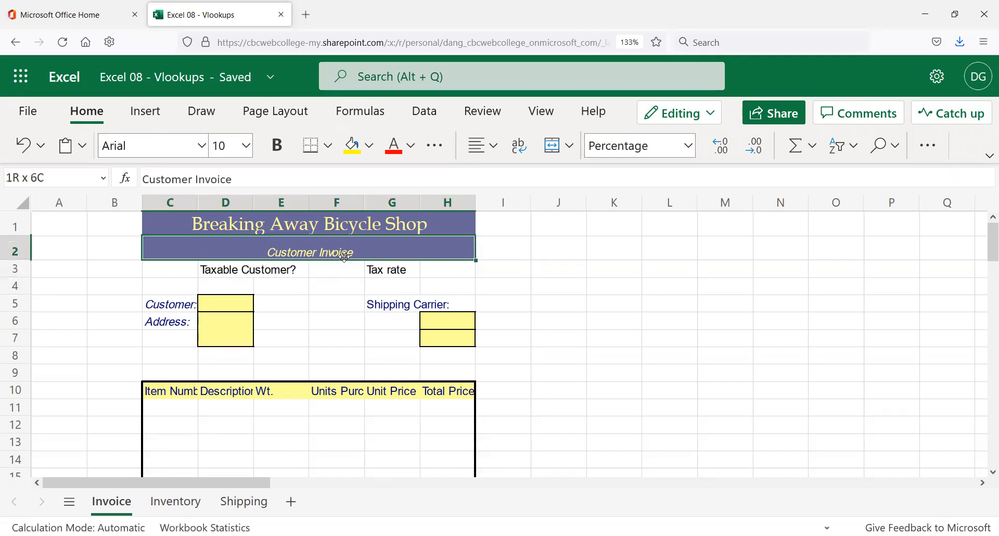
pyautogui.click(346, 268)
pyautogui.click(444, 268)
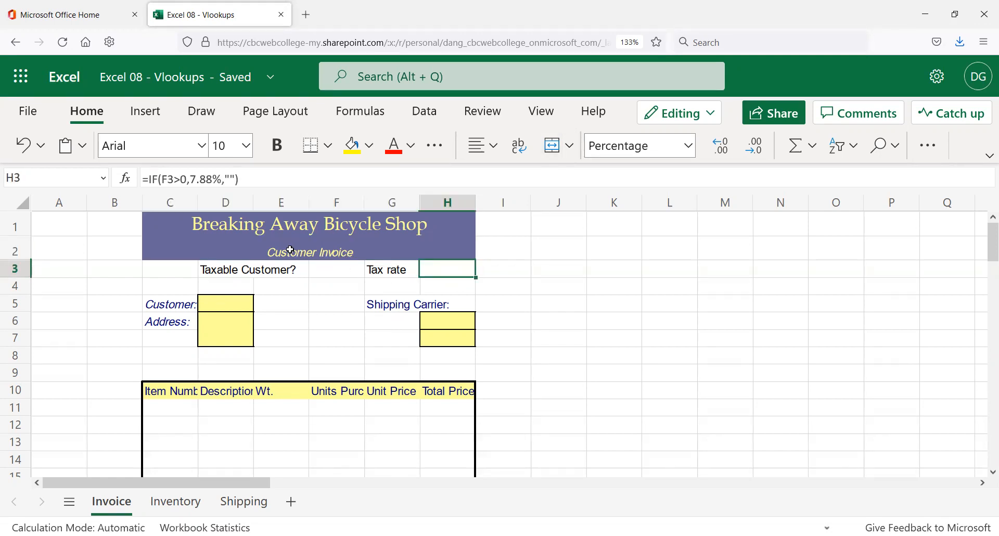
# - Change the logical test of the IF formula in H3 to F3="yes"
pyautogui.click(184, 179)
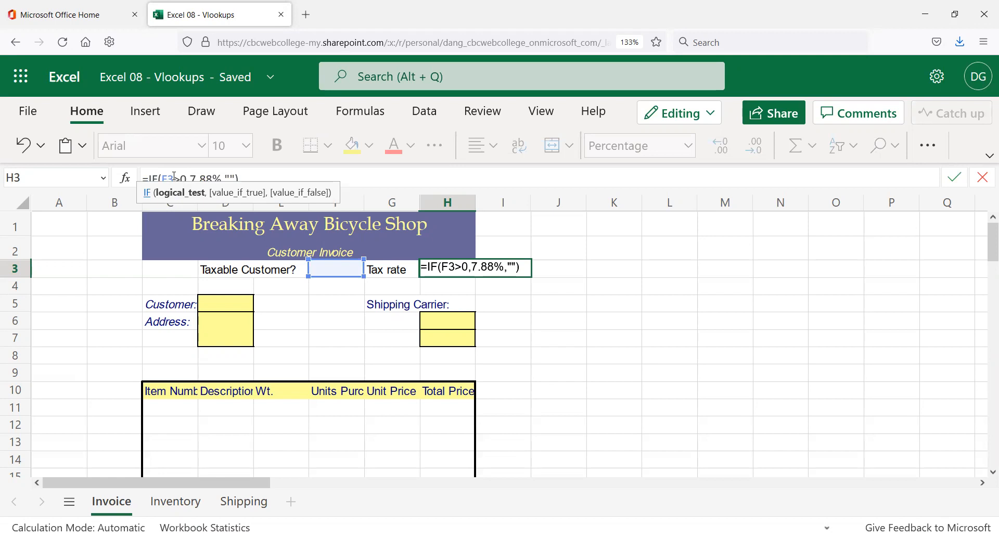
pyautogui.moveTo(174, 177); pyautogui.dragTo(185, 177)
pyautogui.write('=')
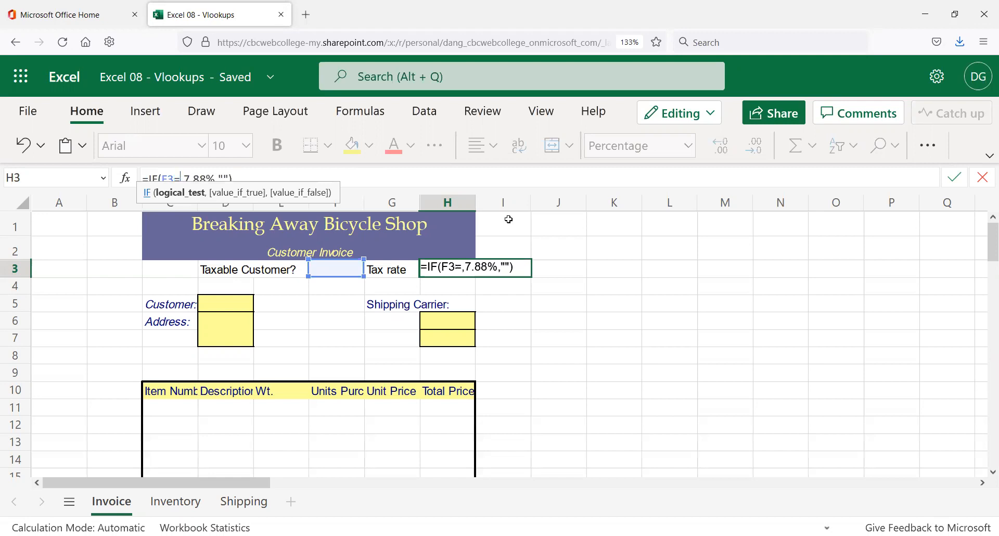
pyautogui.write('"ye')
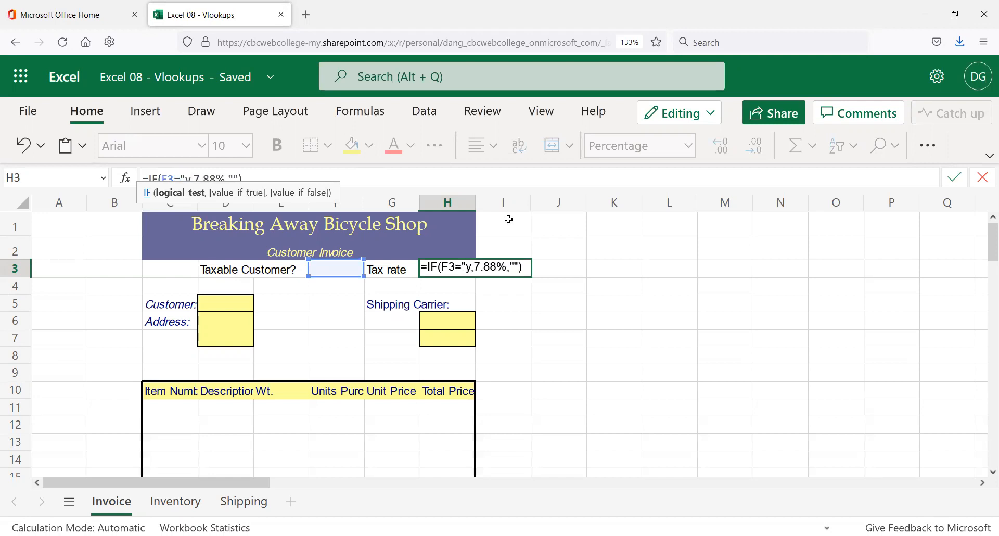
pyautogui.write('s')
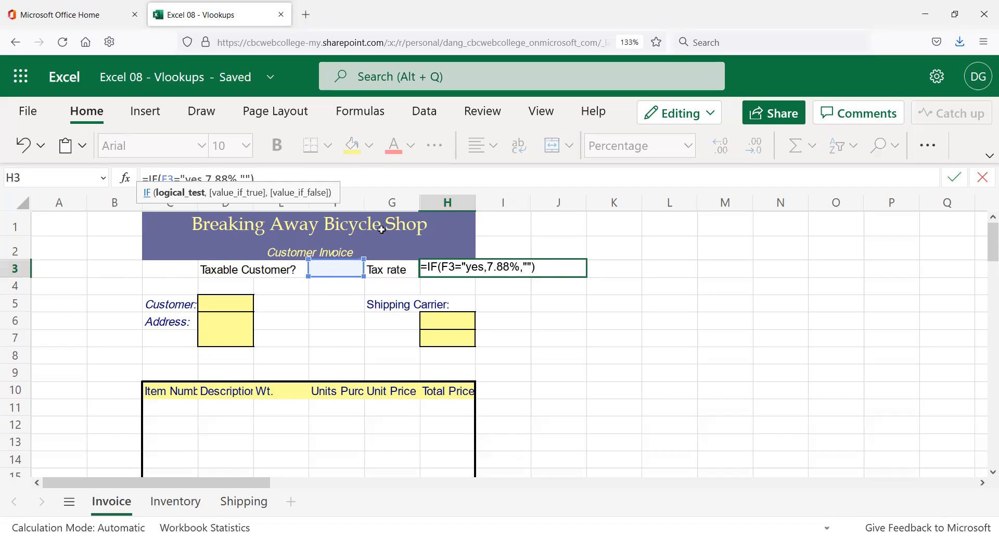
pyautogui.write('"')
pyautogui.press('Return')
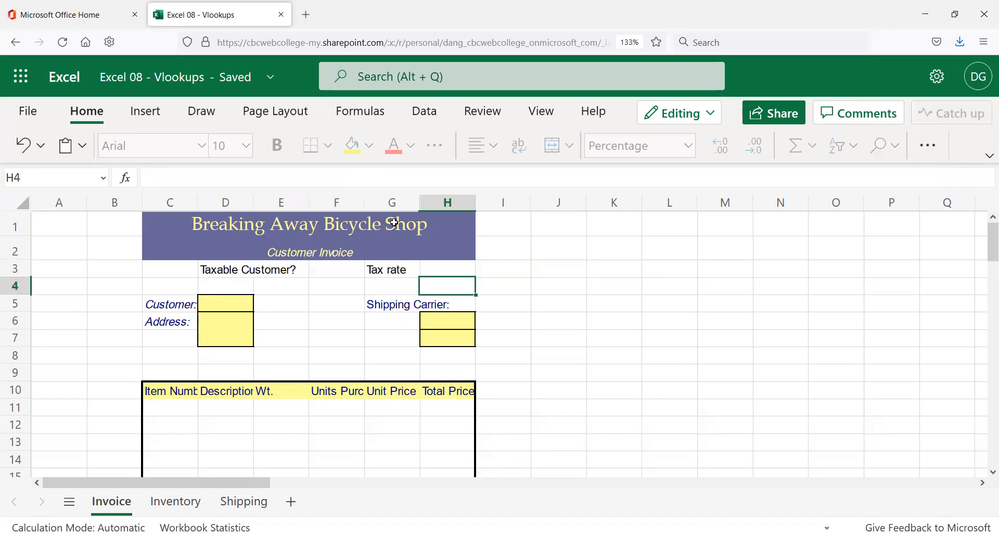
# - Test the revised tax rate formula by entering "yes" and then "YES" in F3
pyautogui.click(330, 274)
pyautogui.write('yes')
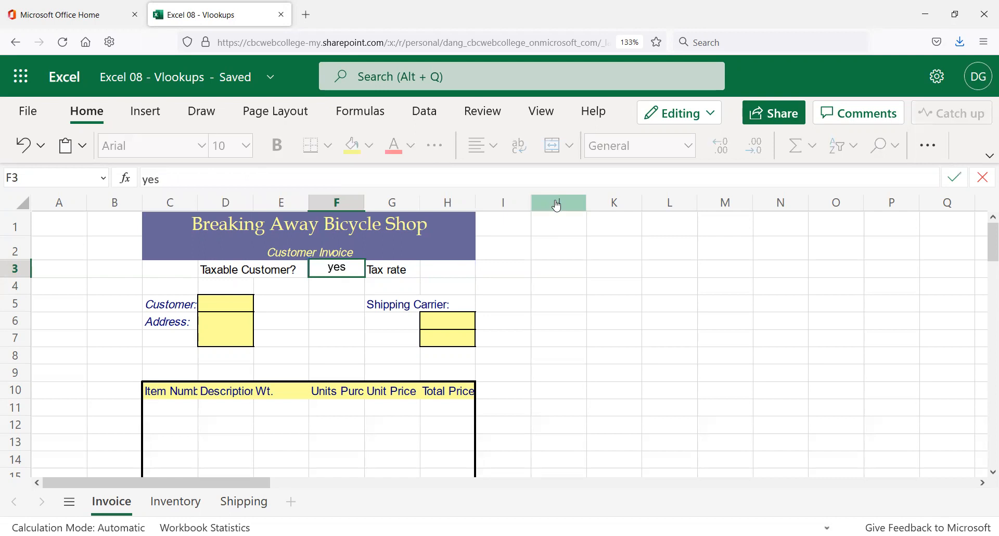
pyautogui.press('Return')
pyautogui.press('Up')
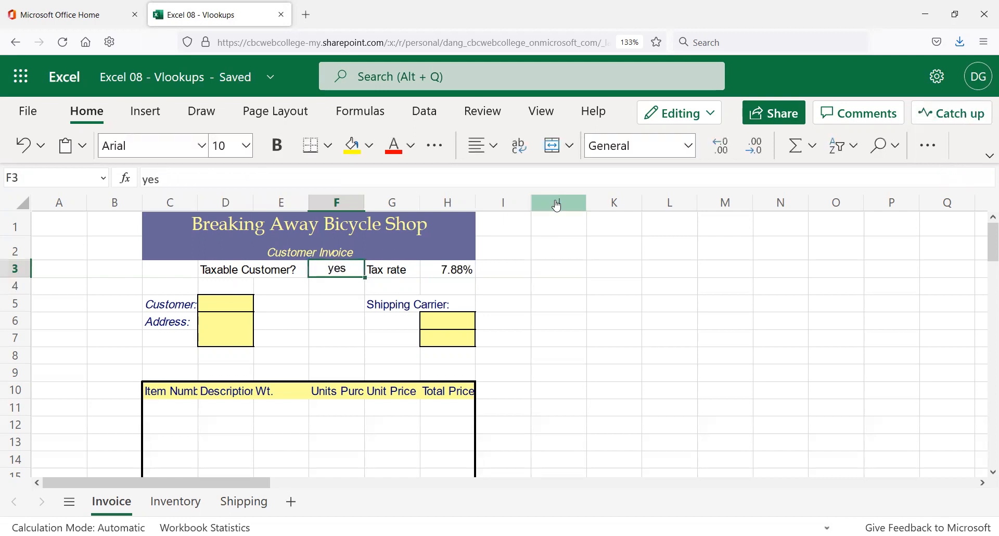
pyautogui.write('YES')
pyautogui.press('Up')
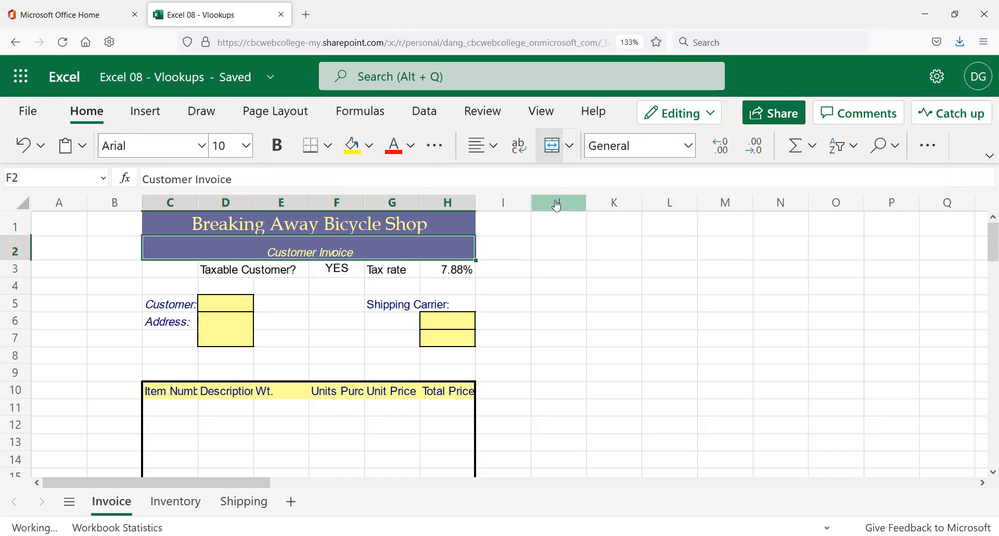
pyautogui.press('Down')
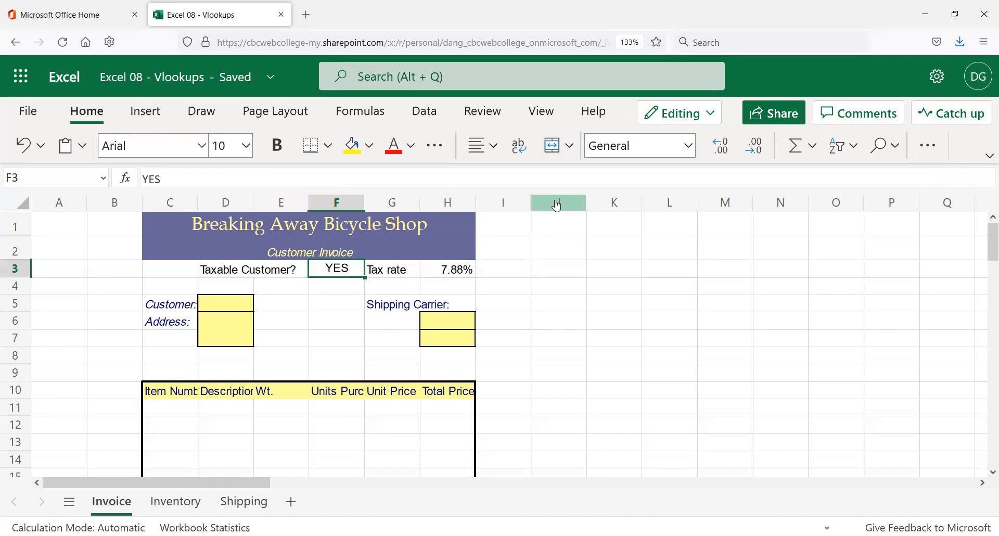
# - Enter "No" in F3, check the tax rate formula in H3, and clear F3 again
pyautogui.write('No')
pyautogui.press('Return')
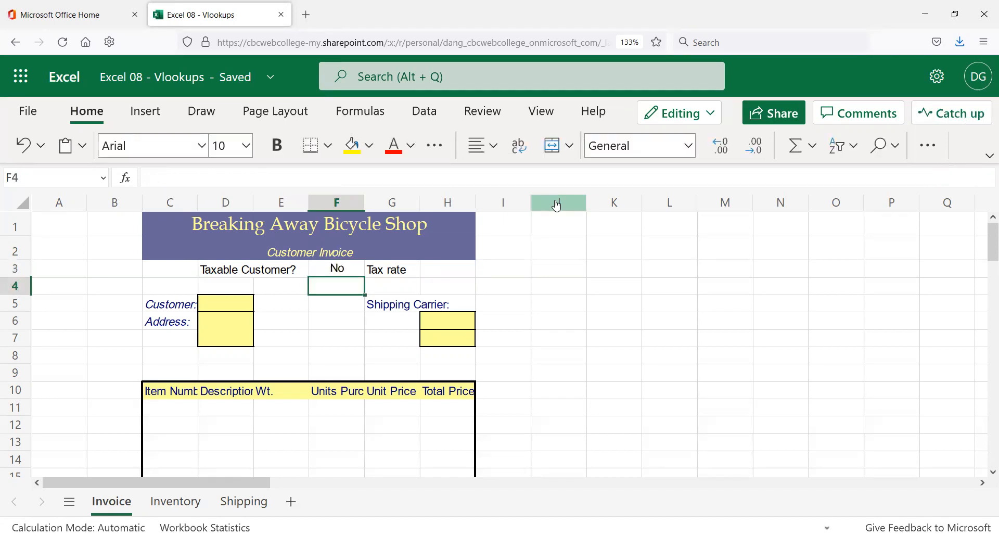
pyautogui.press('Up')
pyautogui.press('Right')
pyautogui.press('Right')
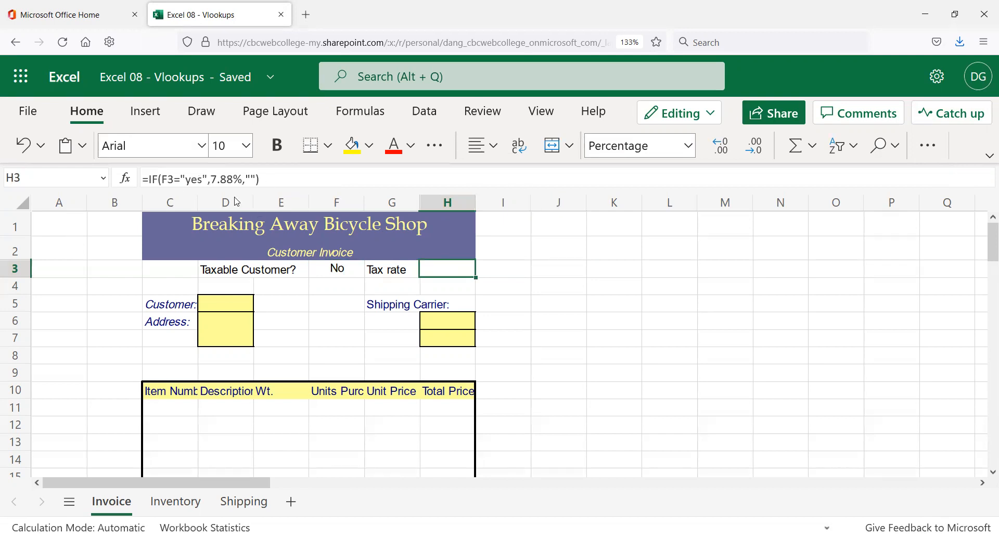
pyautogui.click(351, 276)
pyautogui.press('Delete')
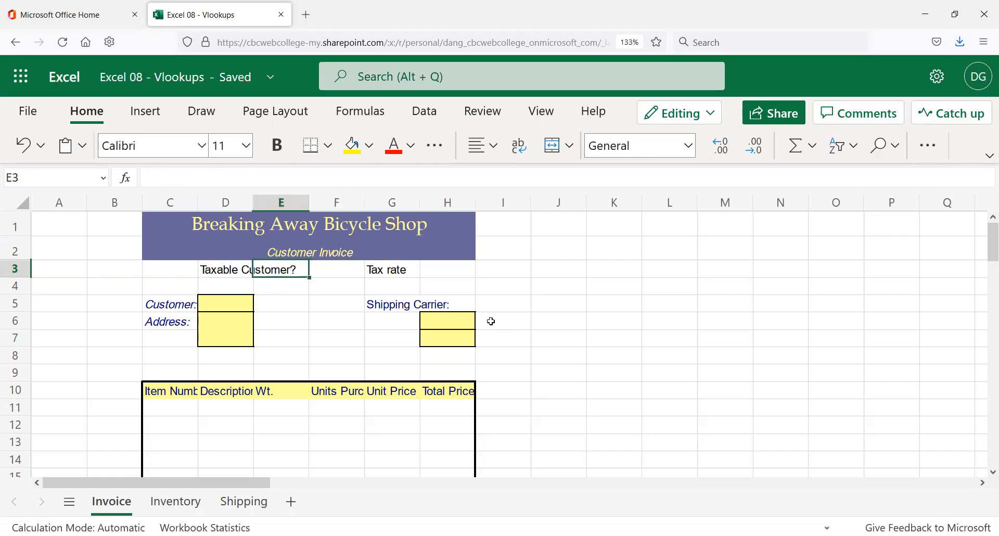
# - Enter "Y" in F3 and inspect the "yes" condition in H3's formula without changing it
pyautogui.write('Y')
pyautogui.press('Return')
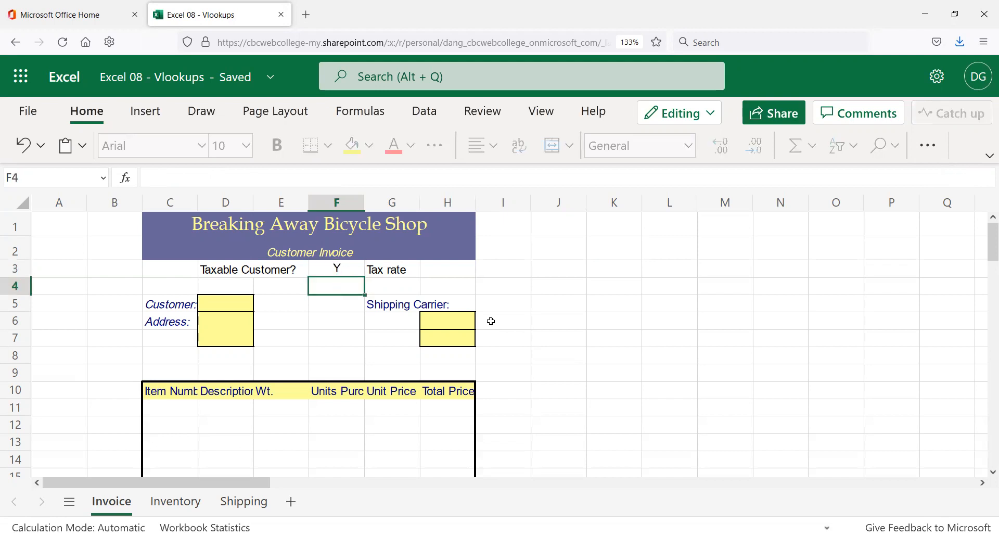
pyautogui.press('Up')
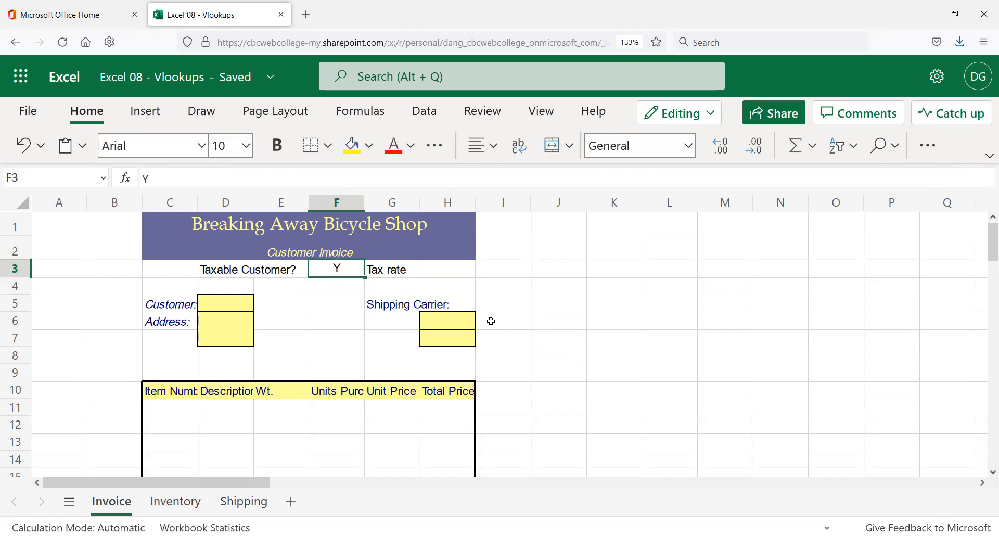
pyautogui.press('Right')
pyautogui.press('Right')
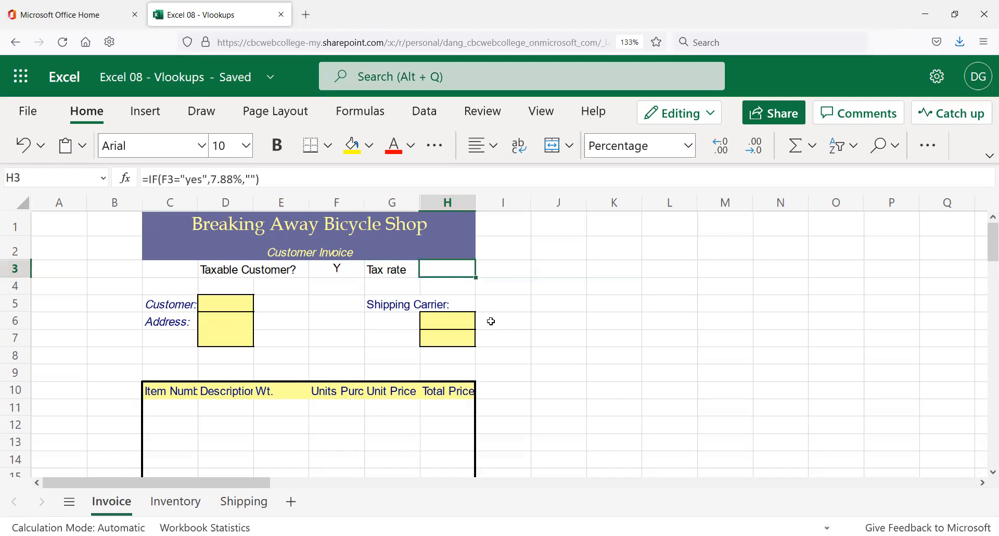
pyautogui.moveTo(185, 179); pyautogui.dragTo(200, 179)
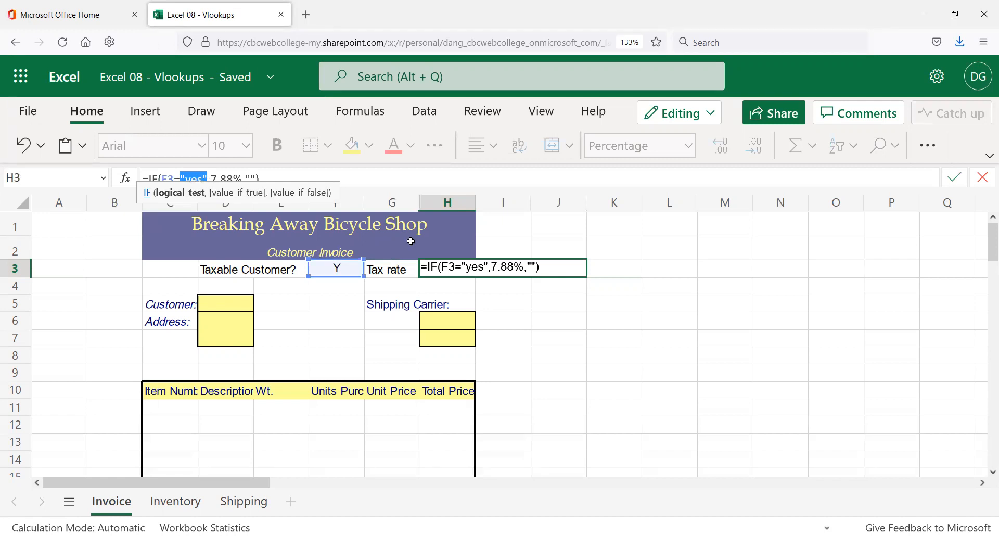
pyautogui.press('Escape')
# - Enter "Yeah" in F3 and compare it with the tax rate formula in H3
pyautogui.click(359, 268)
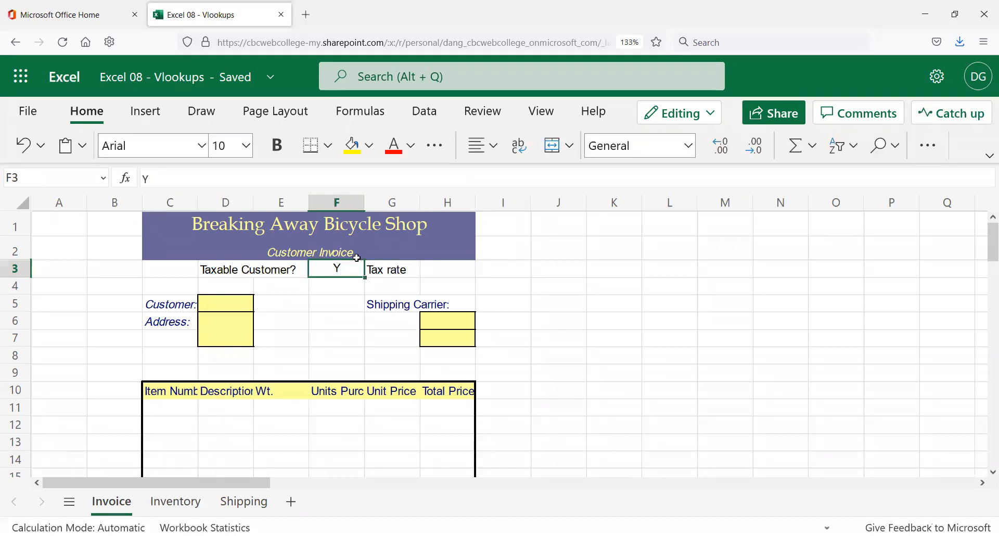
pyautogui.write('Yeah')
pyautogui.press('Return')
pyautogui.press('Up')
pyautogui.click(460, 268)
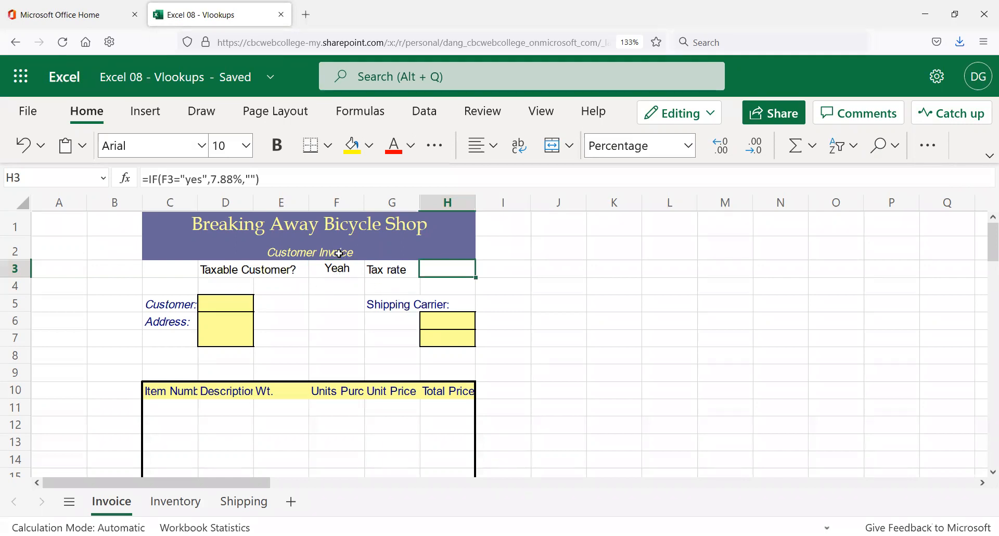
pyautogui.click(338, 269)
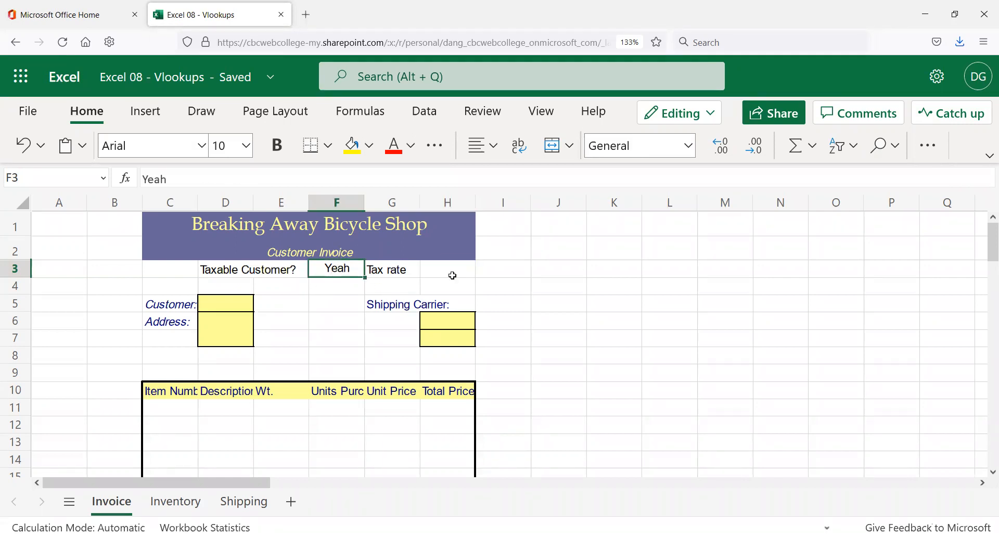
pyautogui.click(450, 273)
pyautogui.click(346, 270)
pyautogui.click(432, 270)
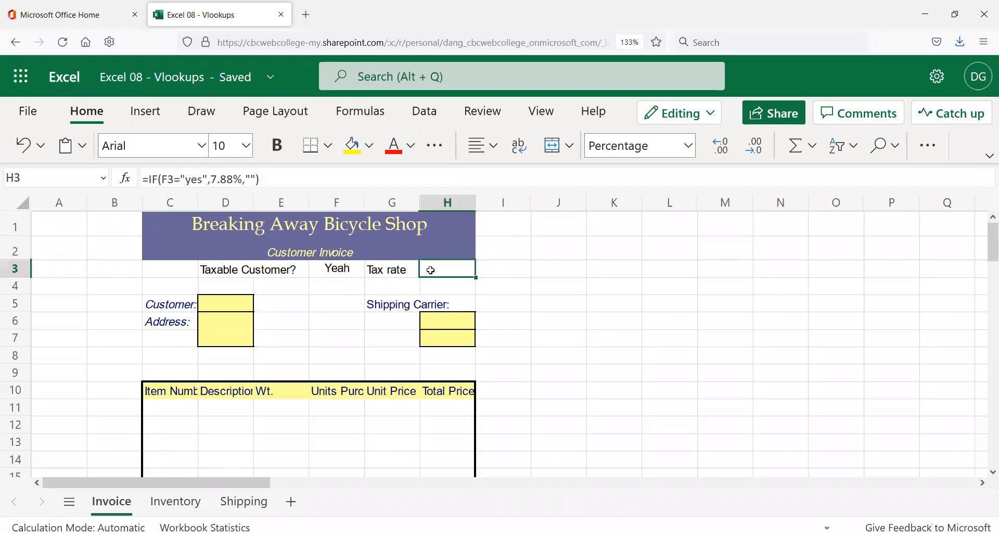
# - Enter "Yes" in F3 as the taxable customer answer and inspect the "yes" condition in H3's formula
pyautogui.click(314, 268)
pyautogui.write('Yes')
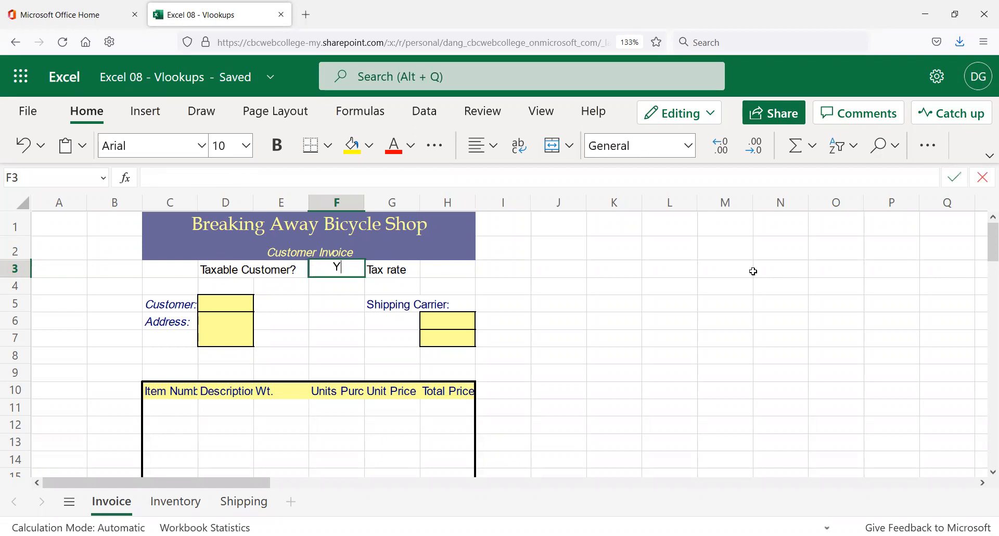
pyautogui.press('Return')
pyautogui.press('Up')
pyautogui.press('Right')
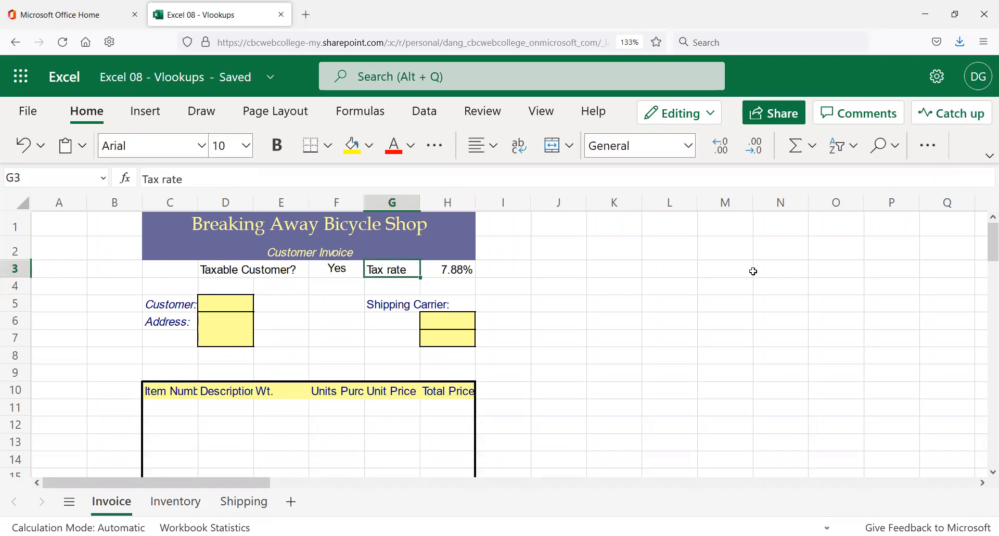
pyautogui.press('Right')
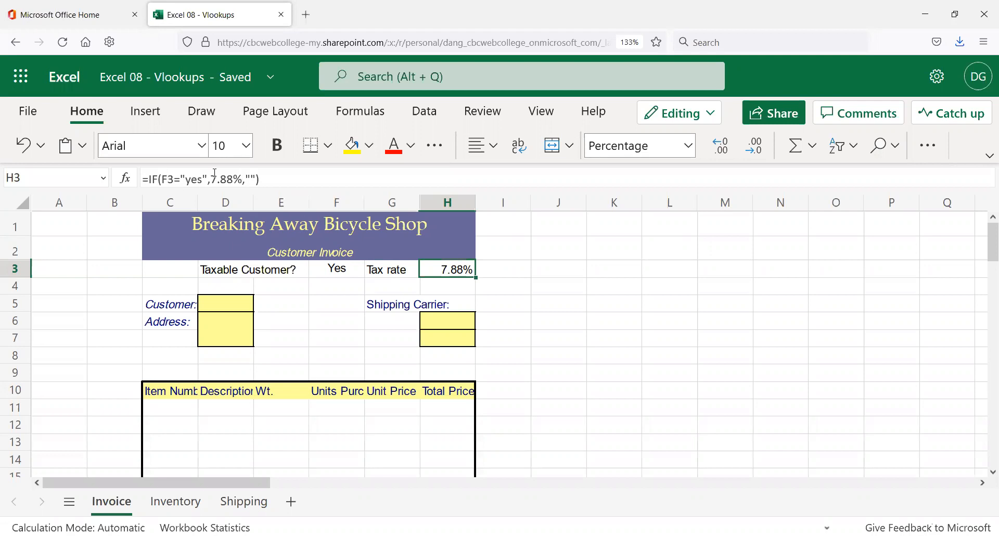
pyautogui.click(182, 178)
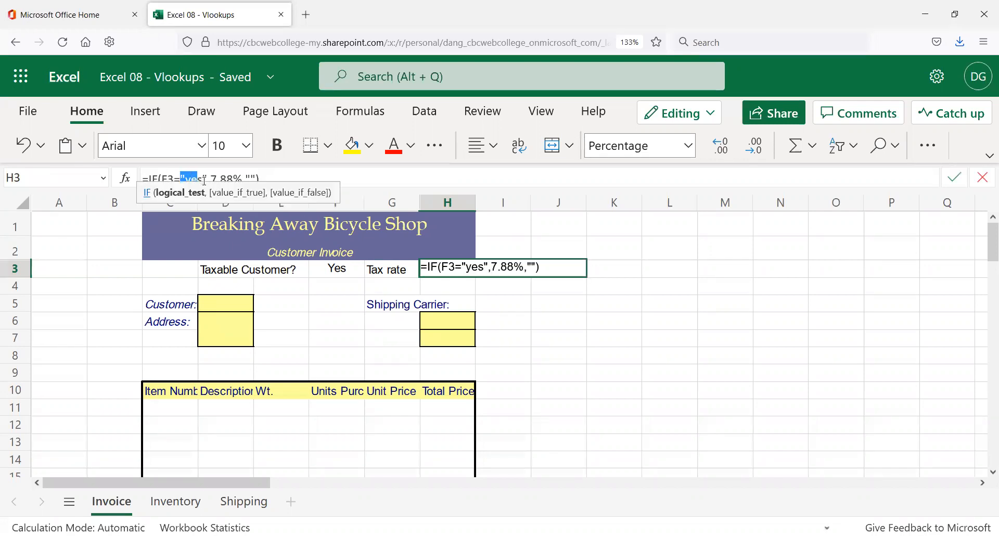
# - Change the condition in H3's tax rate formula to F3>0 and compare the result with the answer in F3
pyautogui.moveTo(181, 178); pyautogui.dragTo(208, 178)
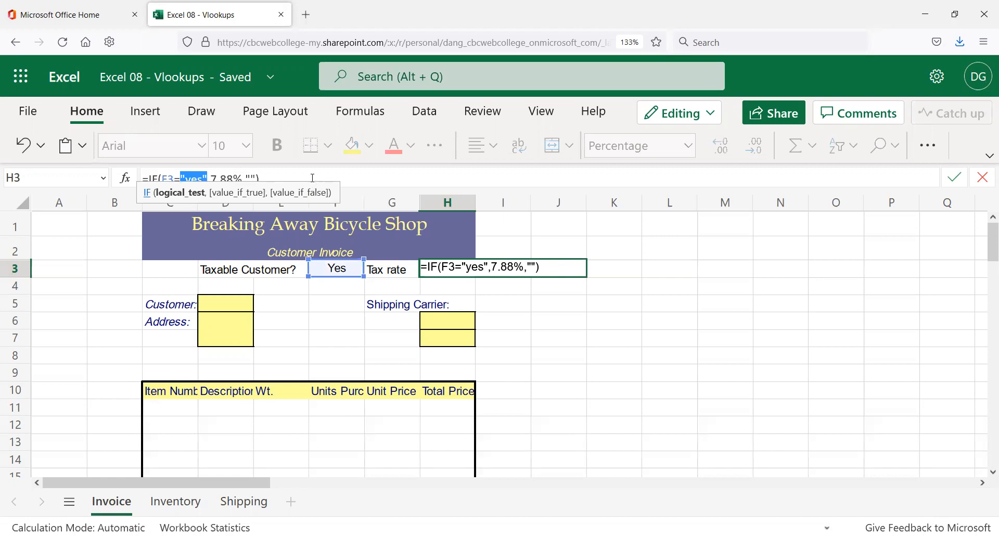
pyautogui.press('Escape')
pyautogui.click(280, 182)
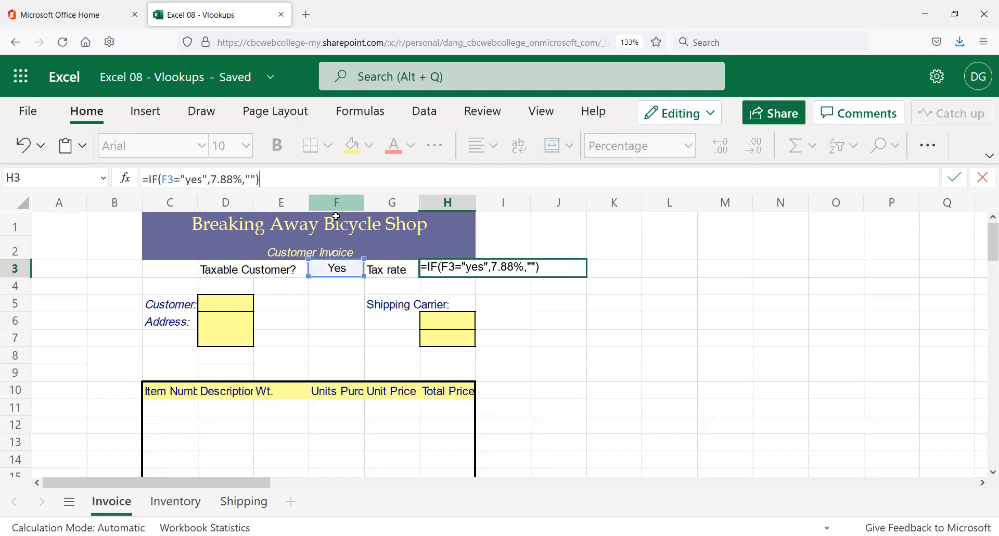
pyautogui.moveTo(207, 176); pyautogui.dragTo(177, 172)
pyautogui.write('>0')
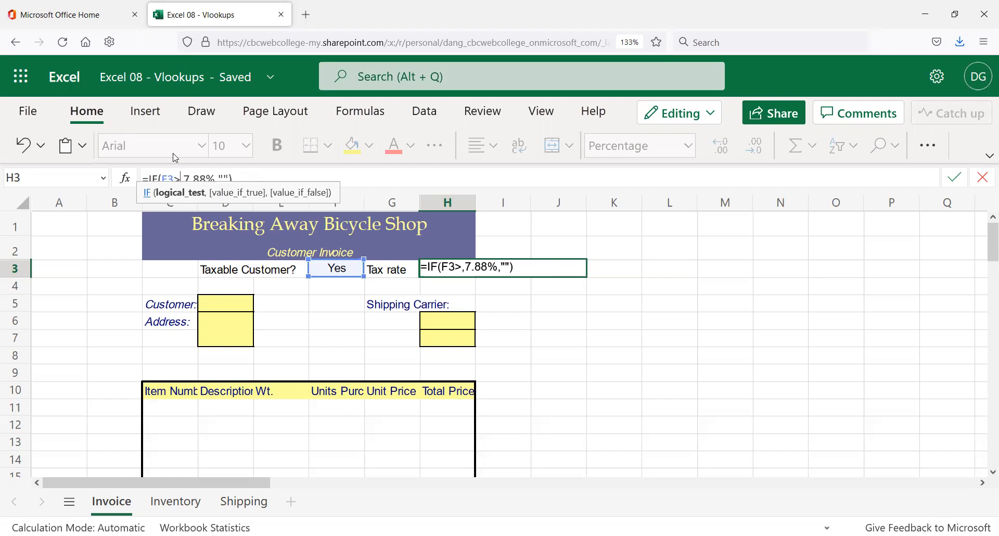
pyautogui.press('Return')
pyautogui.press('Up')
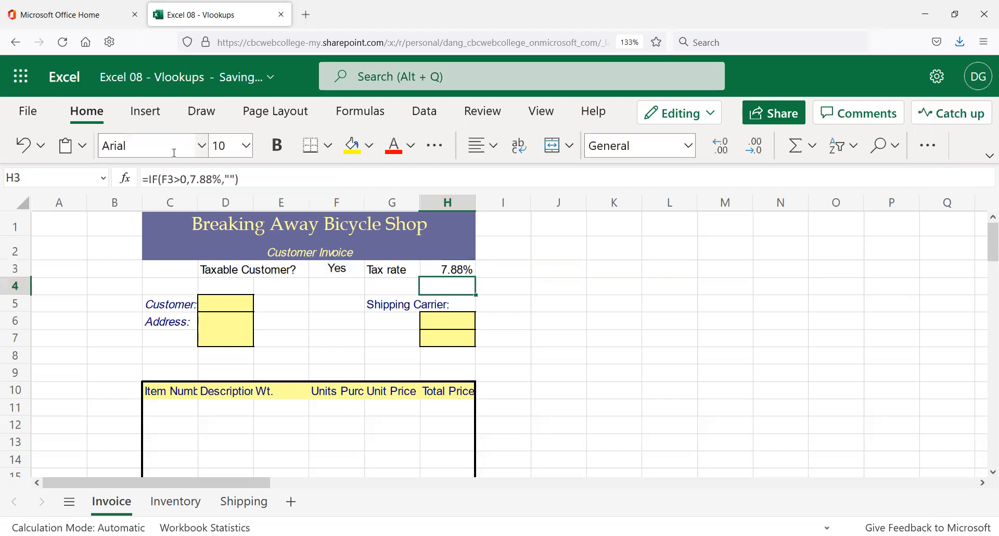
pyautogui.click(348, 268)
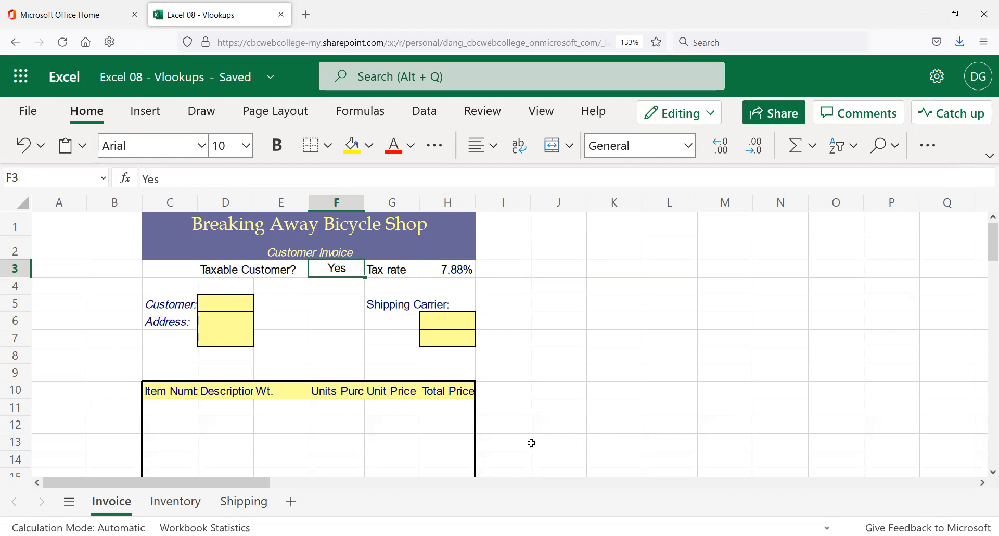
pyautogui.click(435, 270)
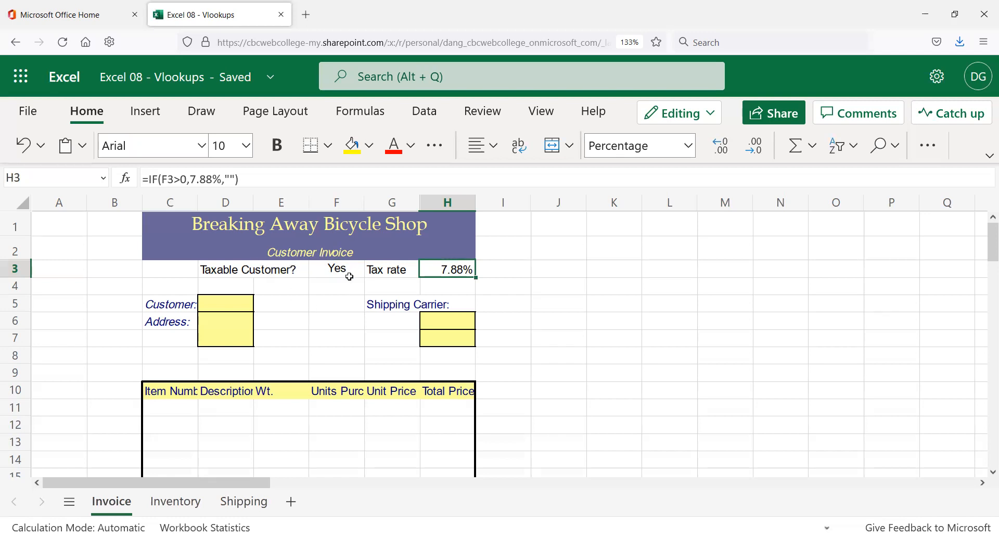
# - Undo the F3>0 condition in H3 and inspect the formula's empty value-if-false argument
pyautogui.hotkey('ctrl', 'z')
pyautogui.click(243, 175)
pyautogui.moveTo(243, 175); pyautogui.dragTo(230, 174)
pyautogui.click(250, 176)
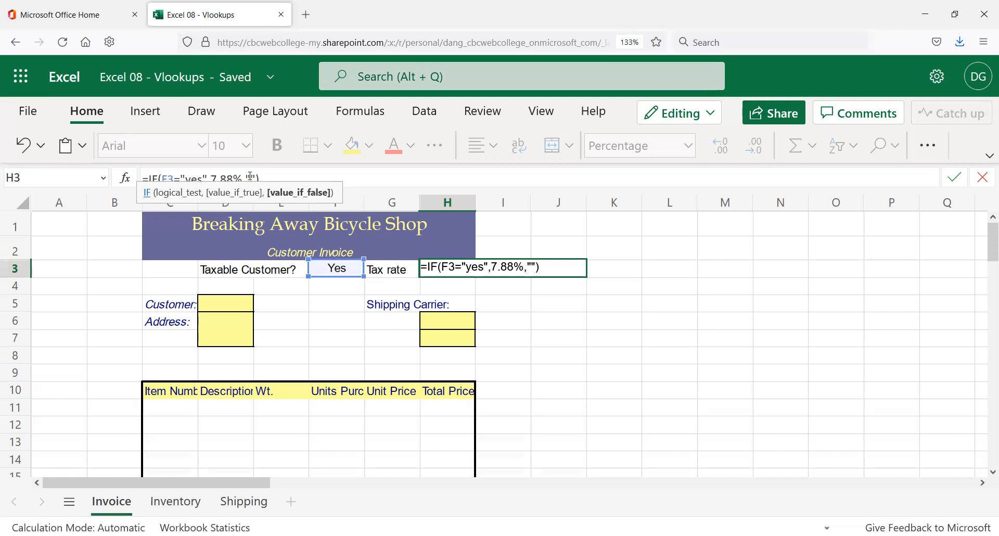
pyautogui.click(507, 286)
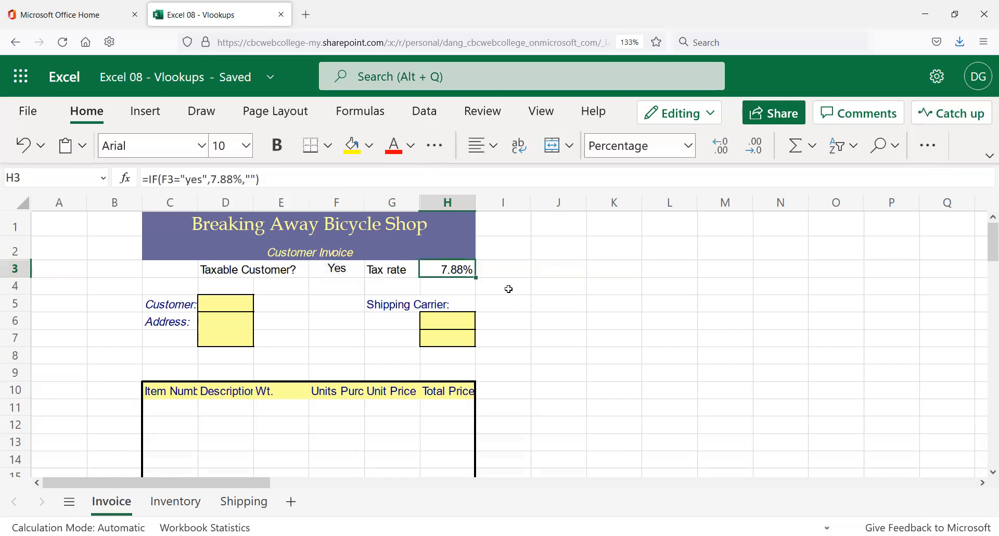
pyautogui.click(433, 271)
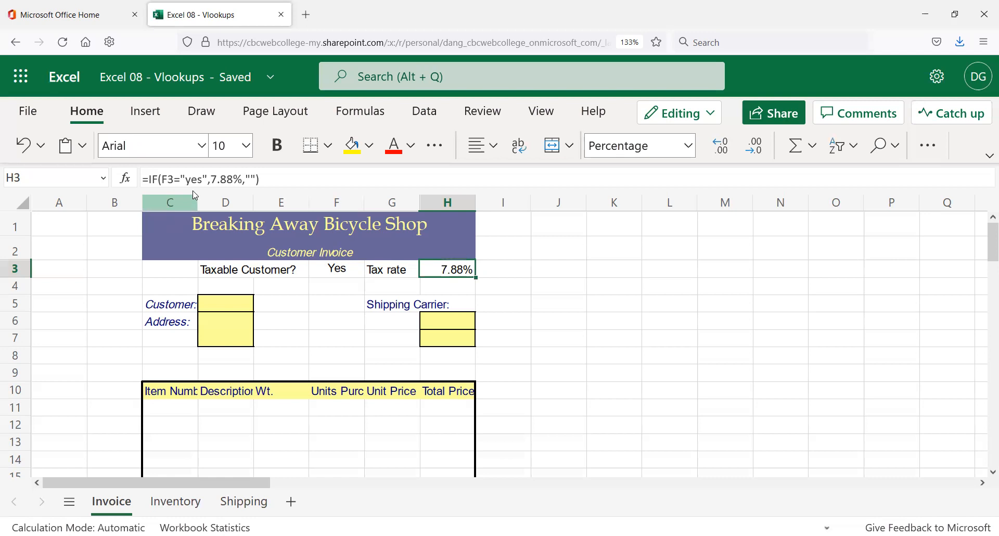
# - Rewrite the tax rate formula in H3 as =IF(F3<>"yes","",7.88%)
pyautogui.click(177, 178)
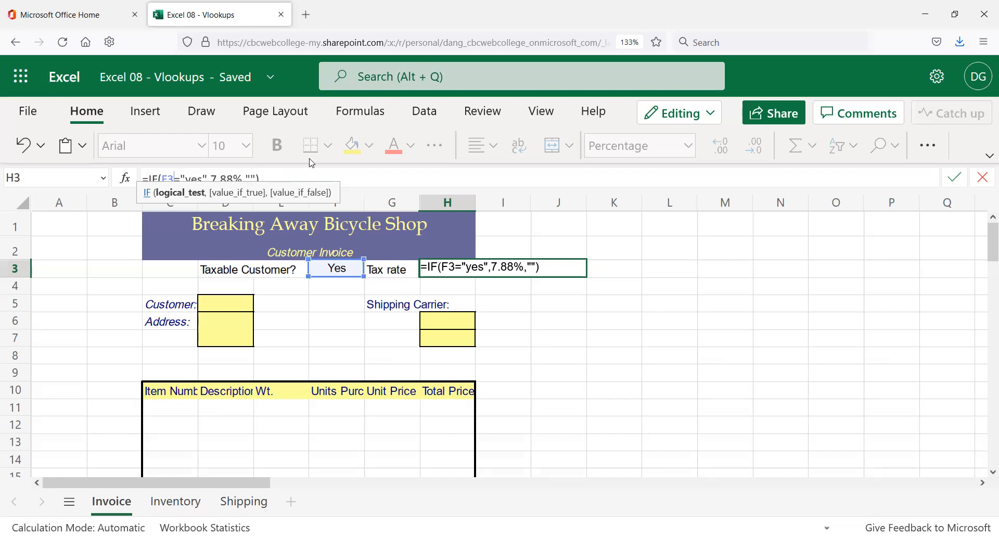
pyautogui.press('Delete')
pyautogui.write('<>')
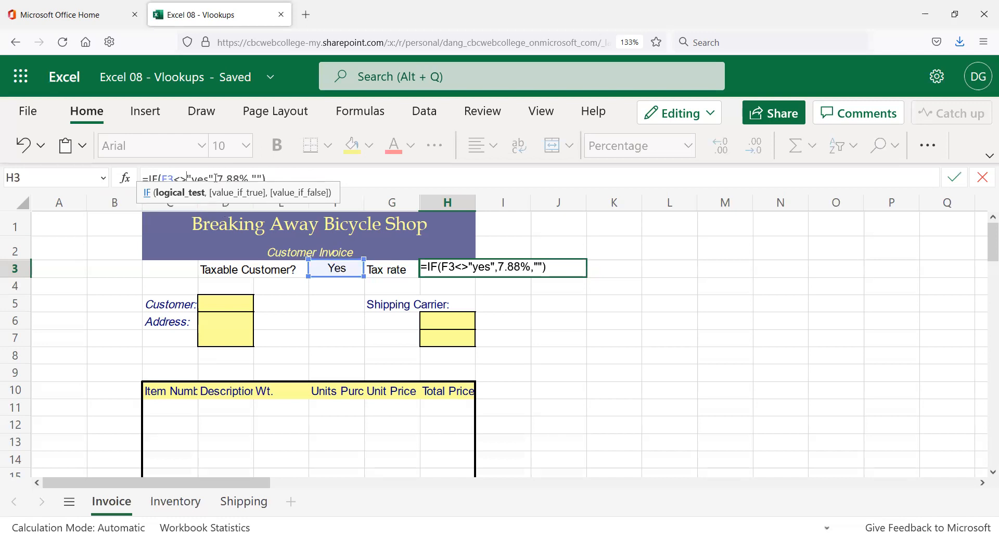
pyautogui.moveTo(217, 177); pyautogui.dragTo(256, 179)
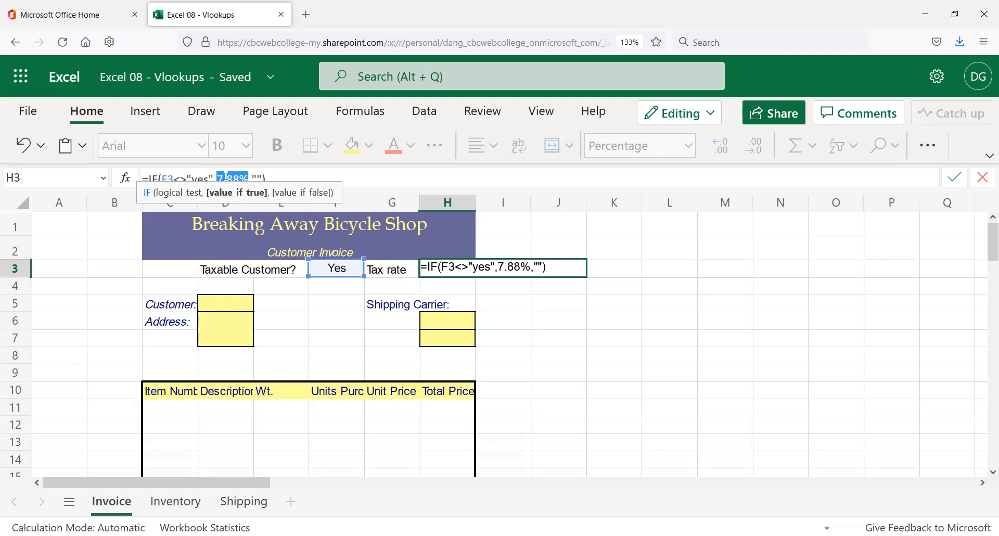
pyautogui.write('""')
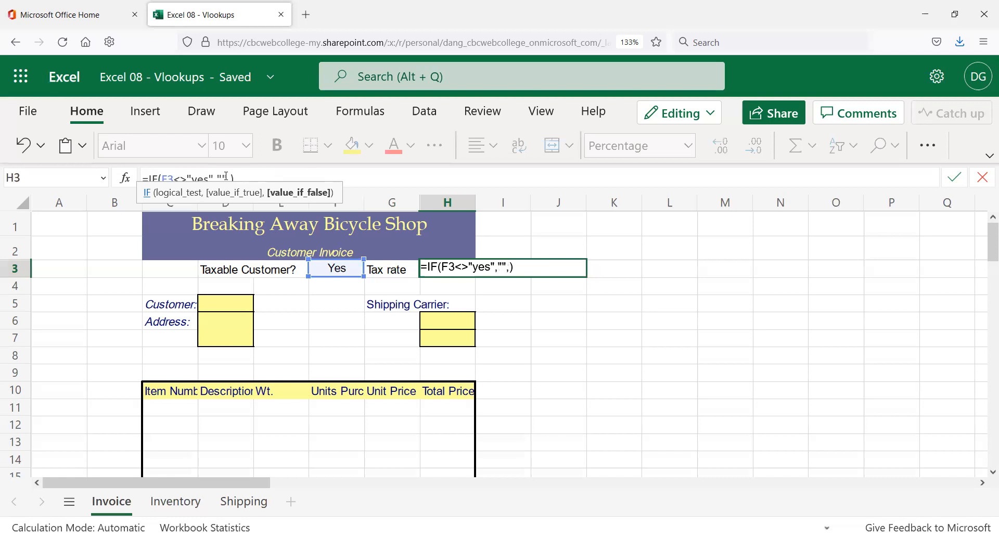
pyautogui.write(',7.88%')
pyautogui.press('Return')
# - Test the reversed tax rate formula by clearing F3 and entering "No" as the taxable customer answer
pyautogui.press('Up')
pyautogui.press('Left')
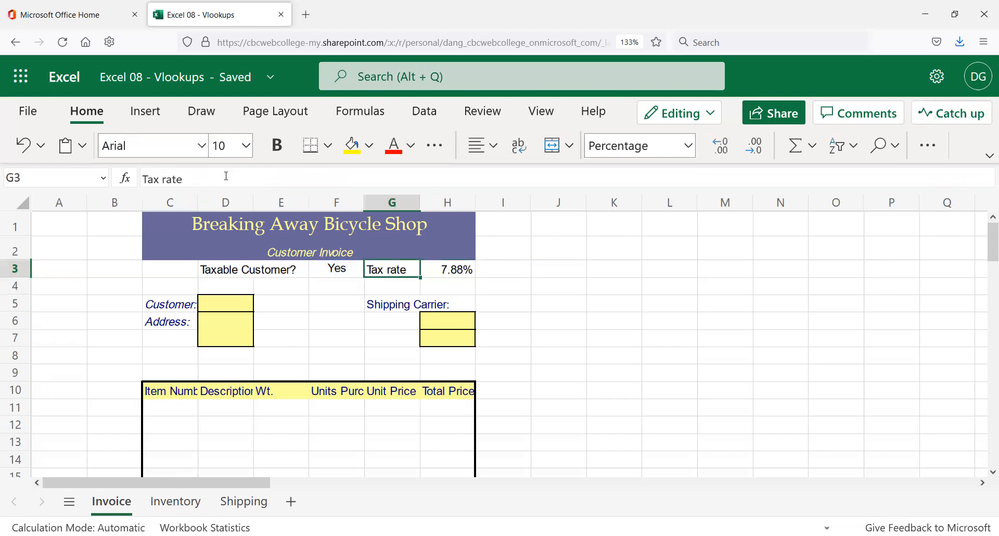
pyautogui.press('Left')
pyautogui.press('Delete')
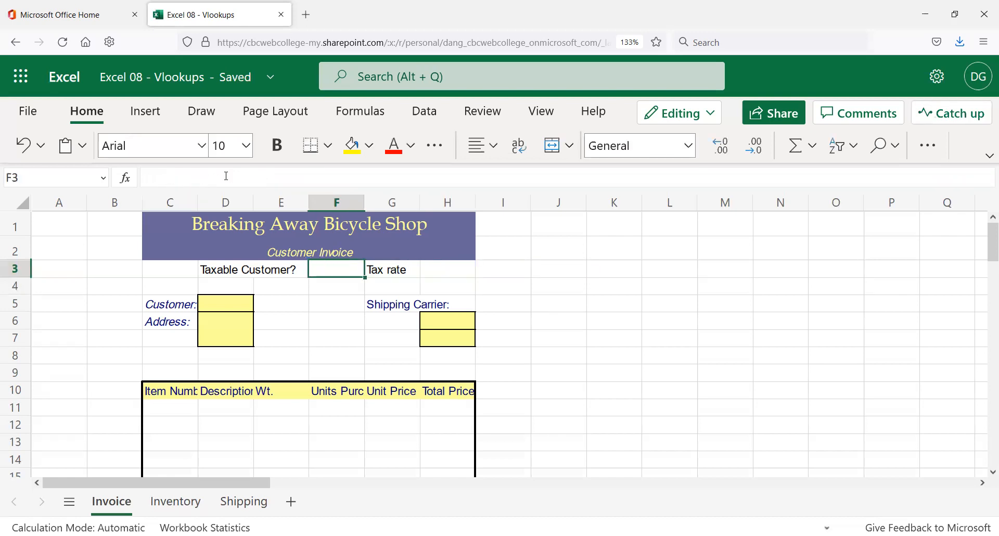
pyautogui.write('No')
pyautogui.press('Return')
# - Enter "Yep" in F3 and inspect the reversed IF formula in H3 without changing it
pyautogui.press('Up')
pyautogui.write('Yep')
pyautogui.press('Return')
pyautogui.press('Up')
pyautogui.press('Right')
pyautogui.press('Right')
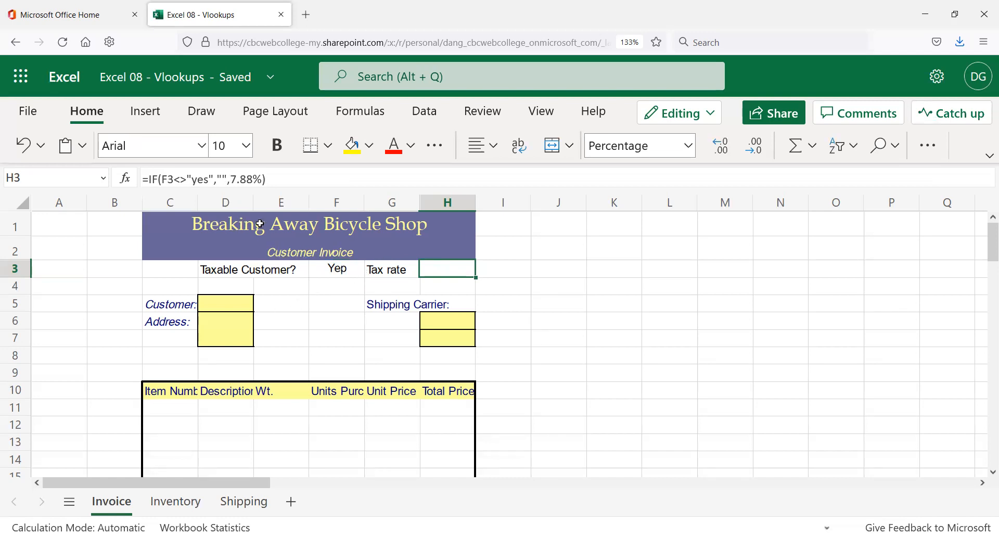
pyautogui.click(300, 175)
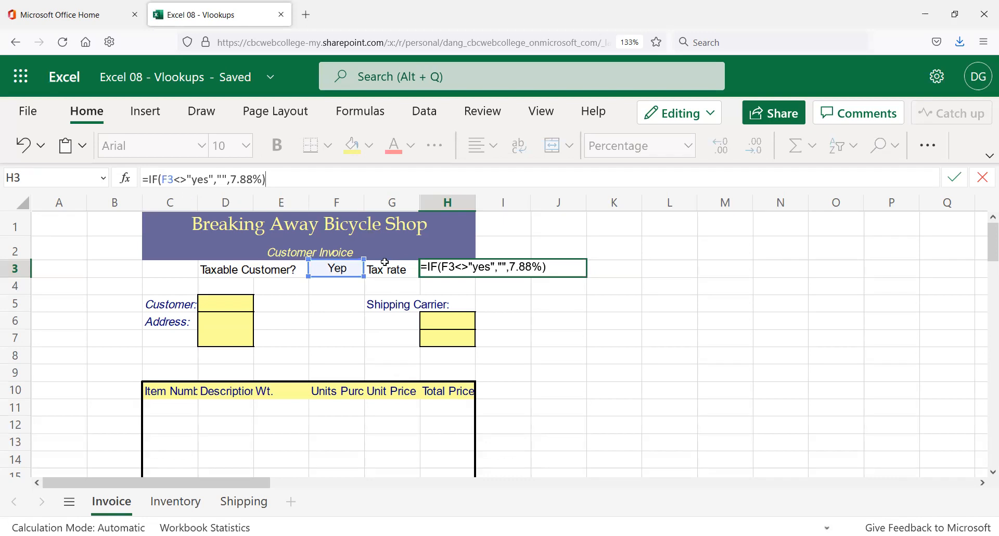
pyautogui.press('Return')
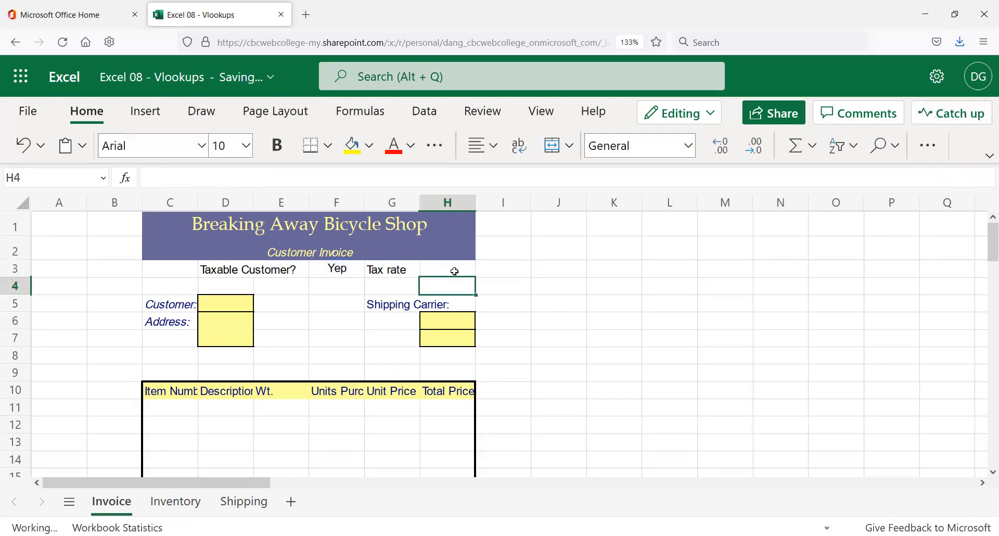
pyautogui.click(456, 272)
# - Clear the taxable customer answer in F3 and check the tax rate formula in H3
pyautogui.click(318, 266)
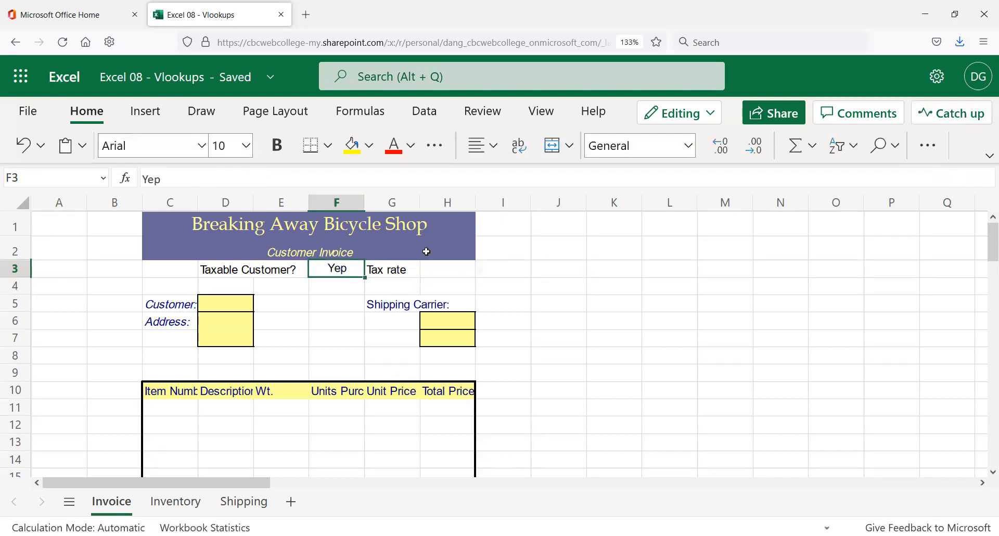
pyautogui.press('Delete')
pyautogui.press('Right')
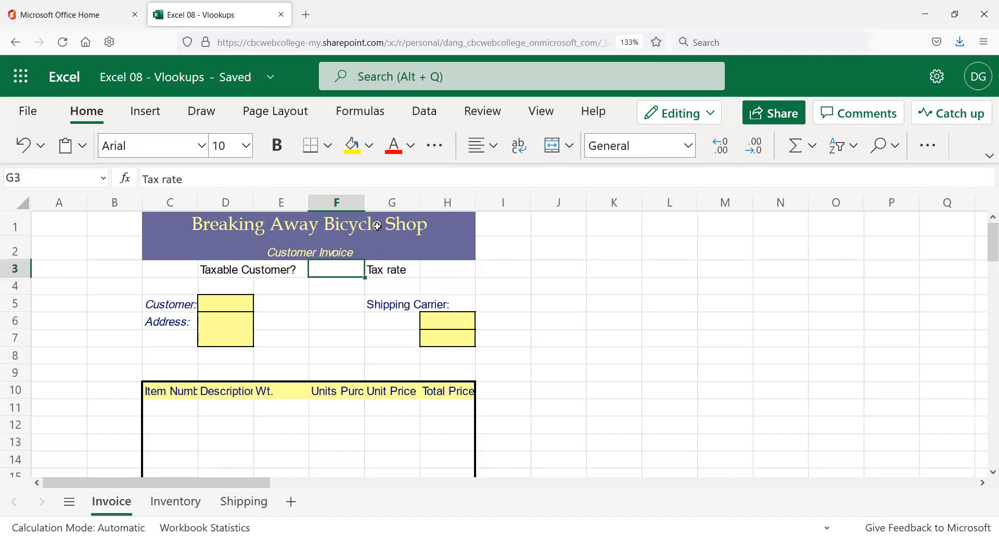
pyautogui.press('Right')
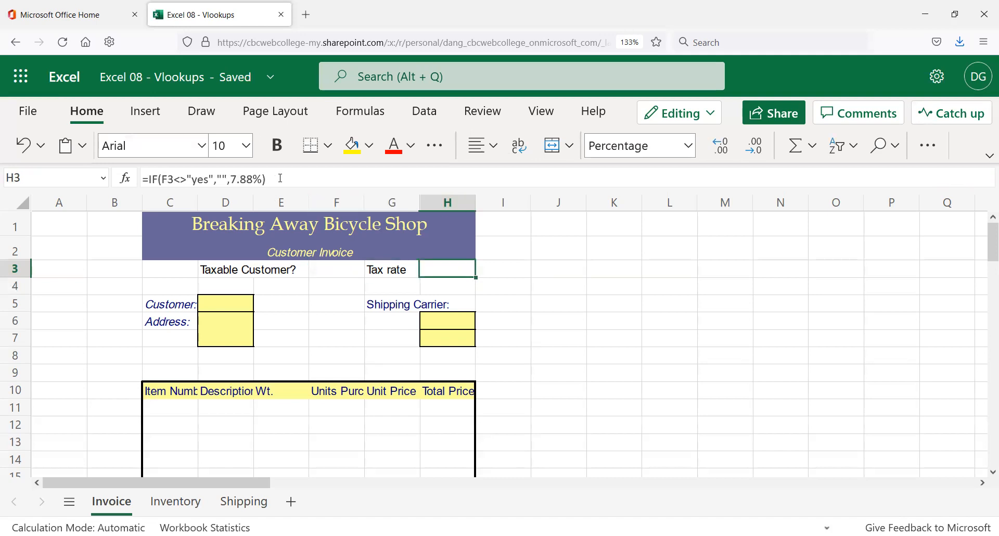
# - Undo the test entries and the reversed formula to restore =IF(F3="yes",7.88%,"") in H3
pyautogui.hotkey('ctrl', 'z')
pyautogui.hotkey('ctrl', 'z')
pyautogui.hotkey('ctrl', 'z')
pyautogui.hotkey('ctrl', 'z')
pyautogui.hotkey('ctrl', 'z')
pyautogui.hotkey('ctrl', 'z')
pyautogui.hotkey('ctrl', 'z')
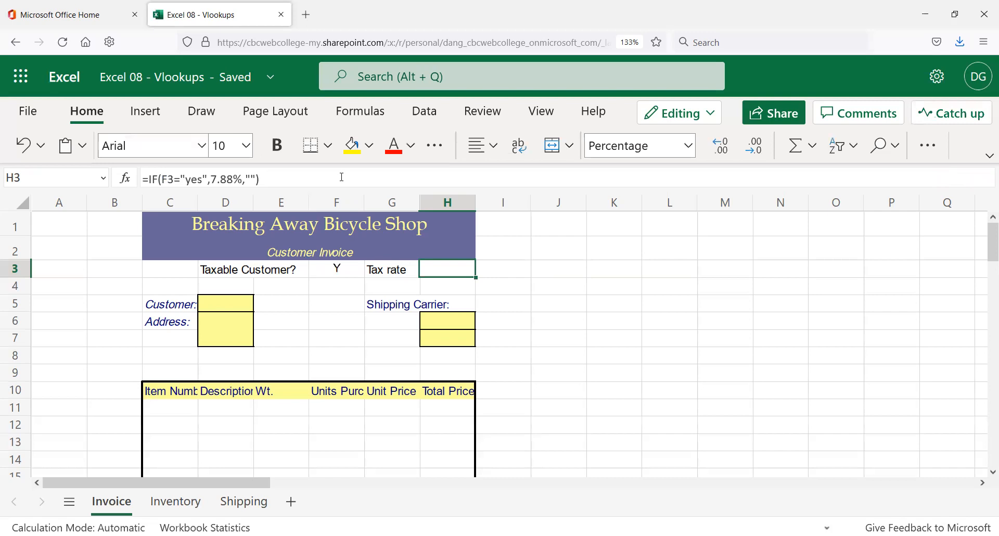
# - Enter "Yes" in F3 as the taxable customer answer
pyautogui.press('Down')
pyautogui.press('Up')
pyautogui.press('Left')
pyautogui.press('Left')
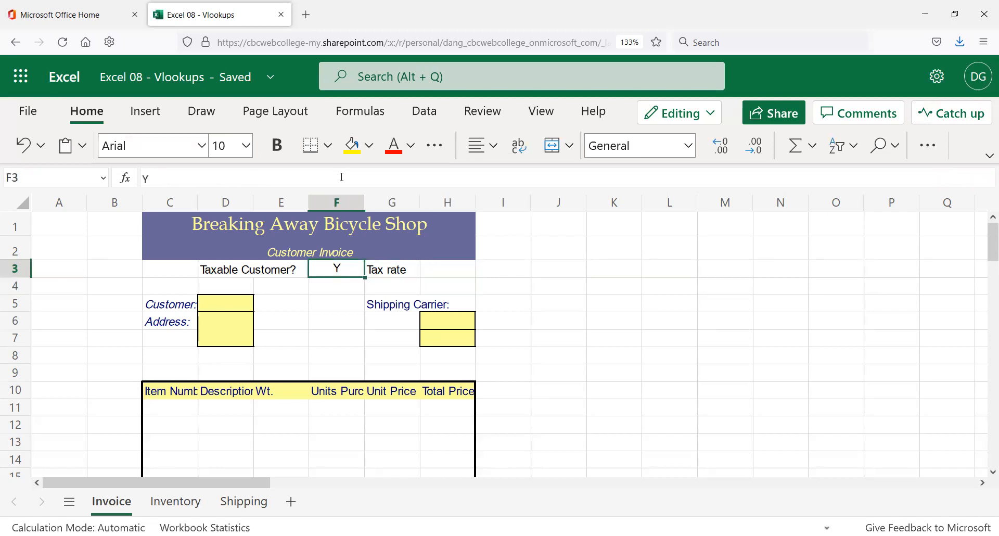
pyautogui.write('Yes')
pyautogui.press('Return')
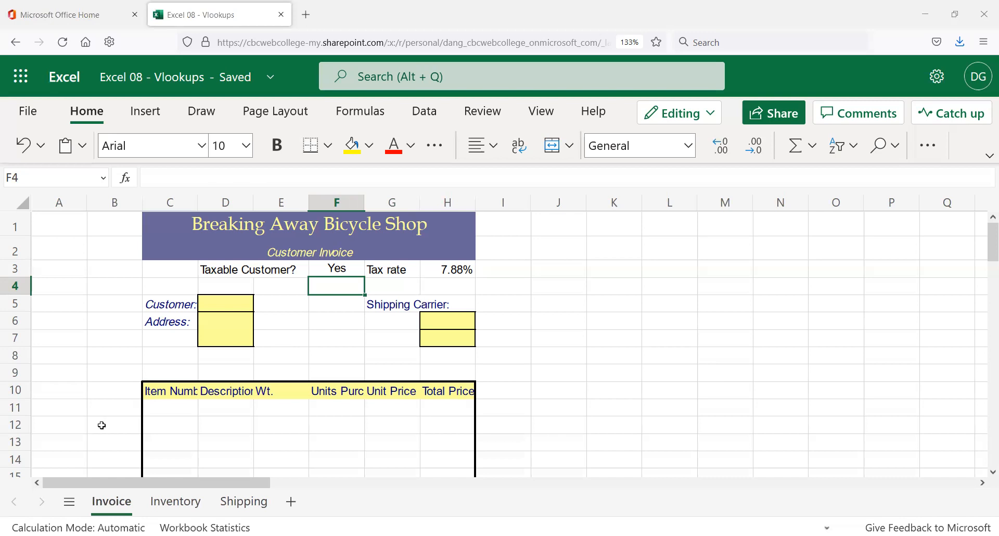
# - Merge D5:E5 for the customer, and D6:E6 and D7:E7 for the address, as three separate cells
pyautogui.click(229, 301)
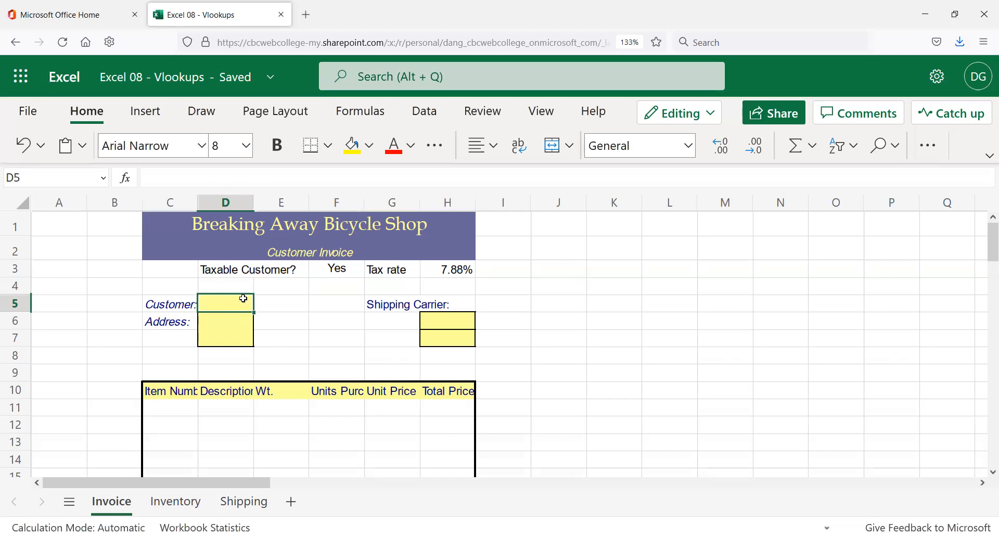
pyautogui.moveTo(245, 298); pyautogui.dragTo(285, 303)
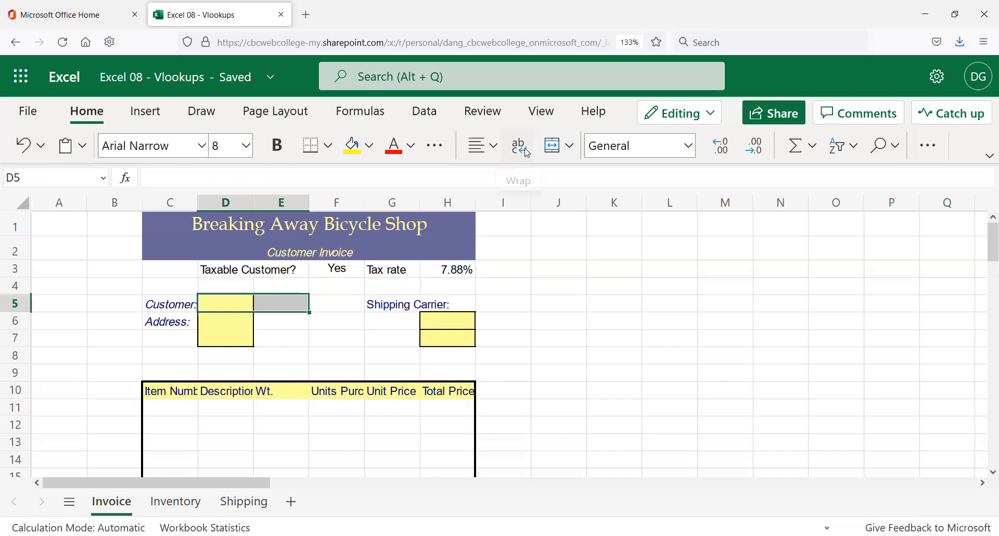
pyautogui.click(554, 151)
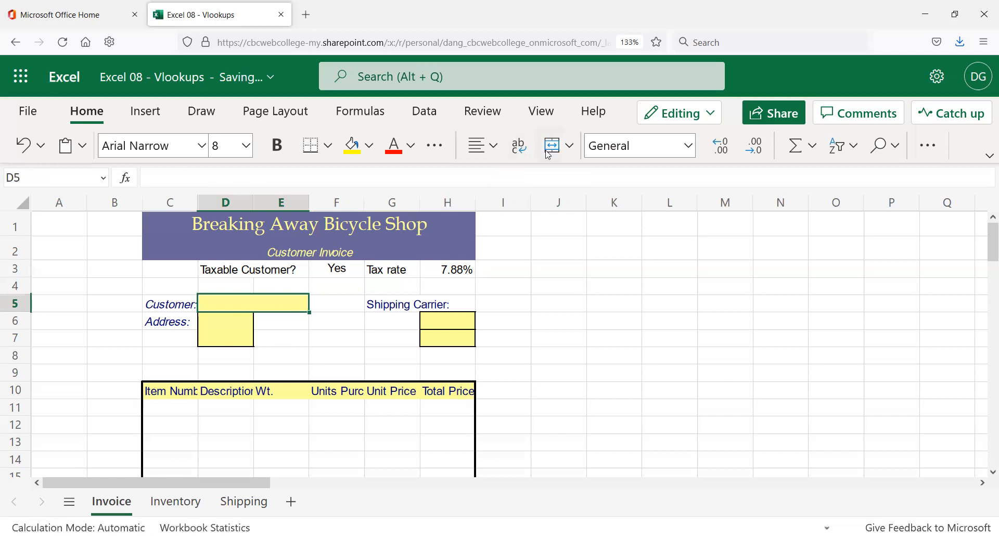
pyautogui.click(272, 337)
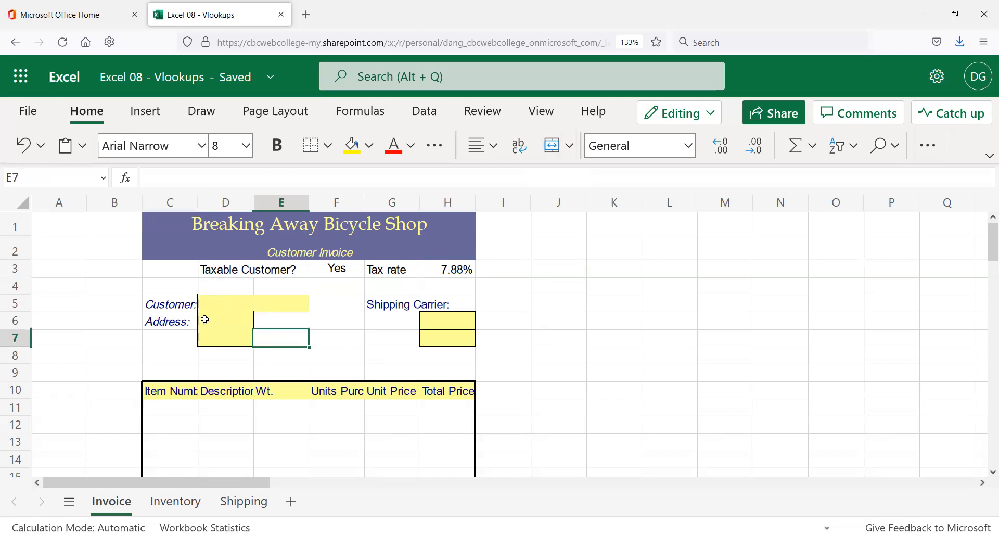
pyautogui.moveTo(217, 318); pyautogui.dragTo(298, 318)
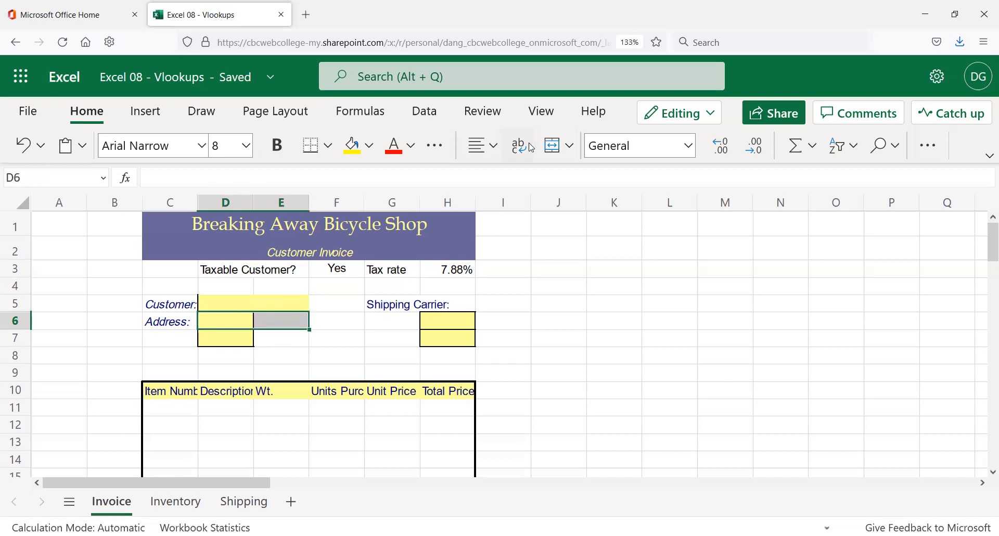
pyautogui.click(576, 149)
pyautogui.click(591, 206)
pyautogui.moveTo(243, 344)
pyautogui.mouseDown()
pyautogui.moveTo(268, 338)
pyautogui.moveTo(258, 337)
pyautogui.mouseUp()
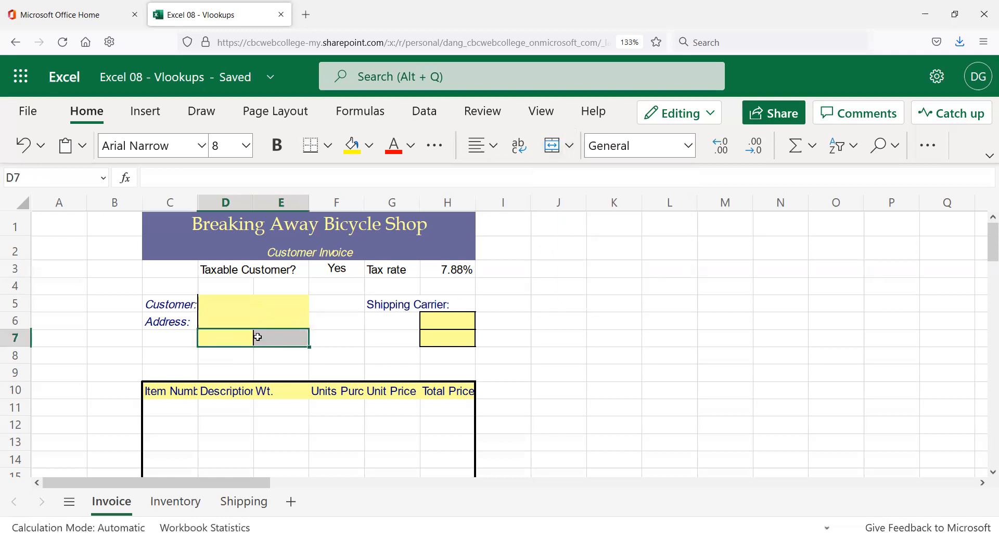
pyautogui.click(555, 151)
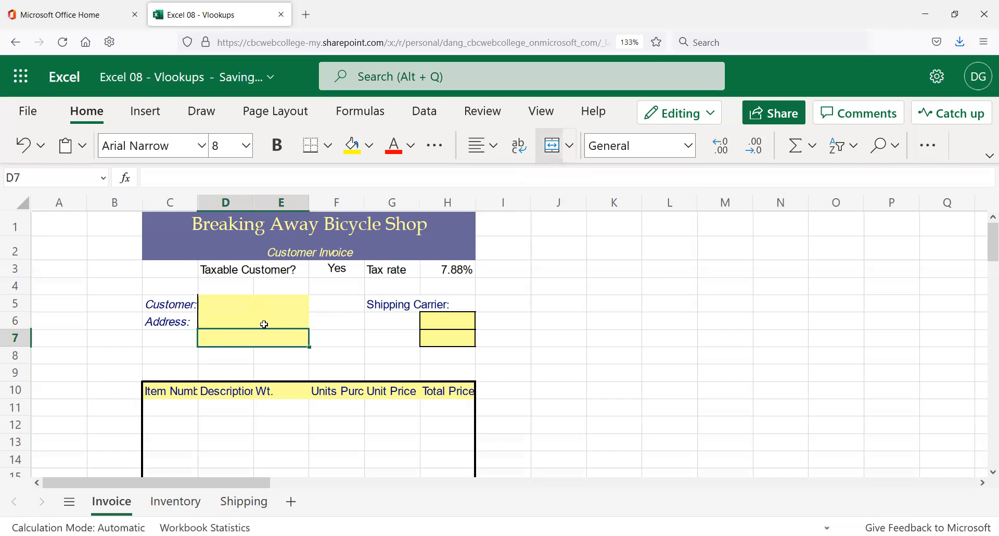
# - Check the merged customer and address cells in rows 5 to 7 by selecting them individually and together
pyautogui.click(222, 317)
pyautogui.click(217, 302)
pyautogui.click(212, 328)
pyautogui.moveTo(205, 301); pyautogui.dragTo(263, 342)
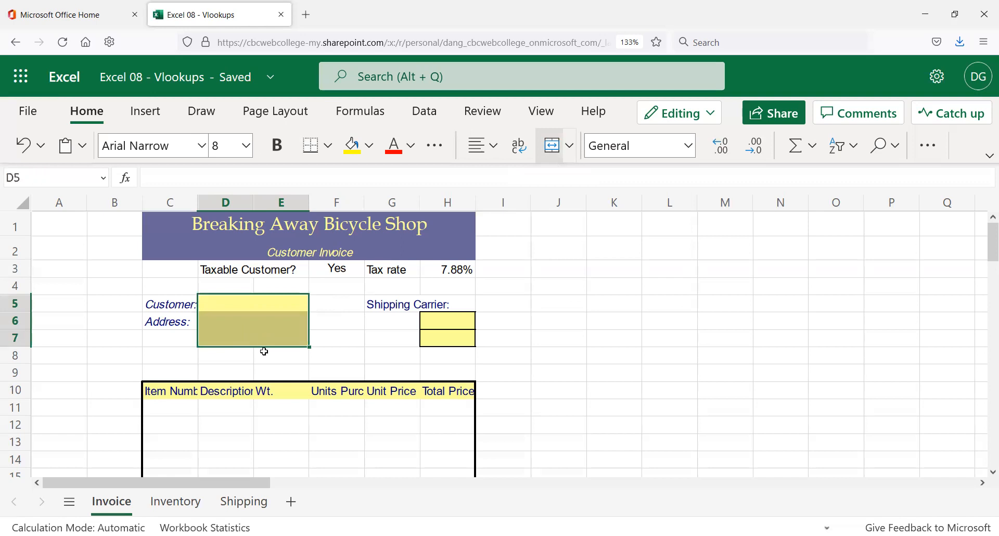
pyautogui.click(210, 297)
pyautogui.click(212, 319)
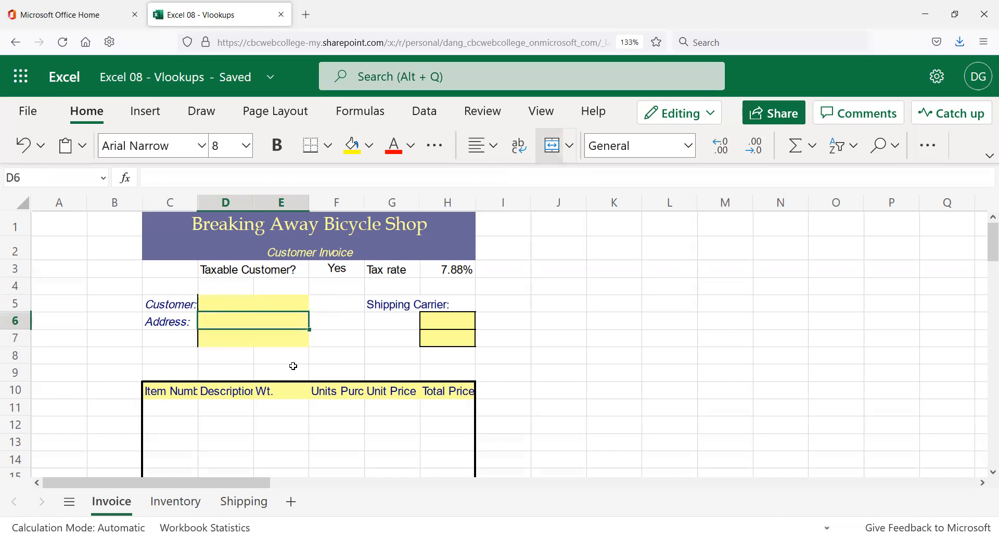
pyautogui.click(231, 348)
# - Try out a customer name and street address in the merged customer and address cells, and clear both entries
pyautogui.click(221, 302)
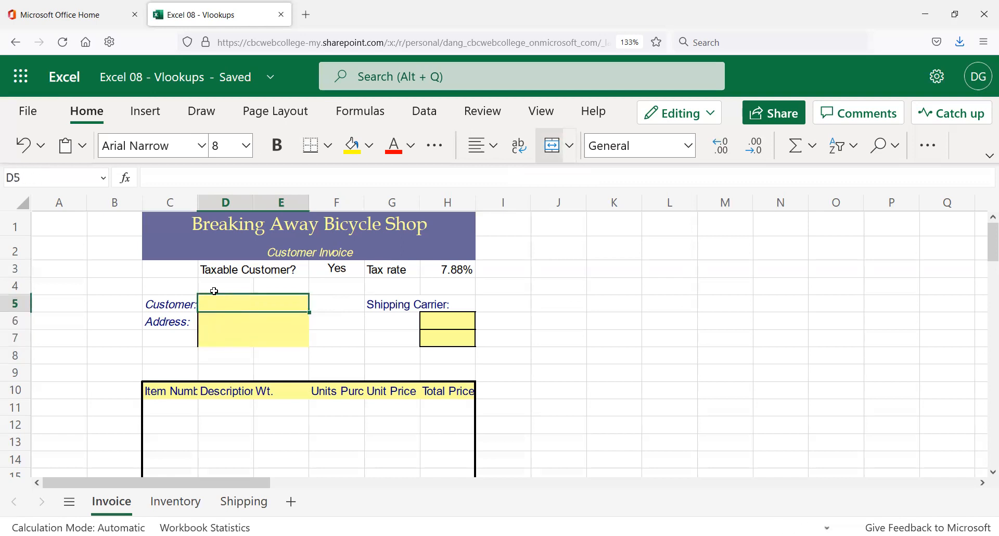
pyautogui.write('Jane Smith')
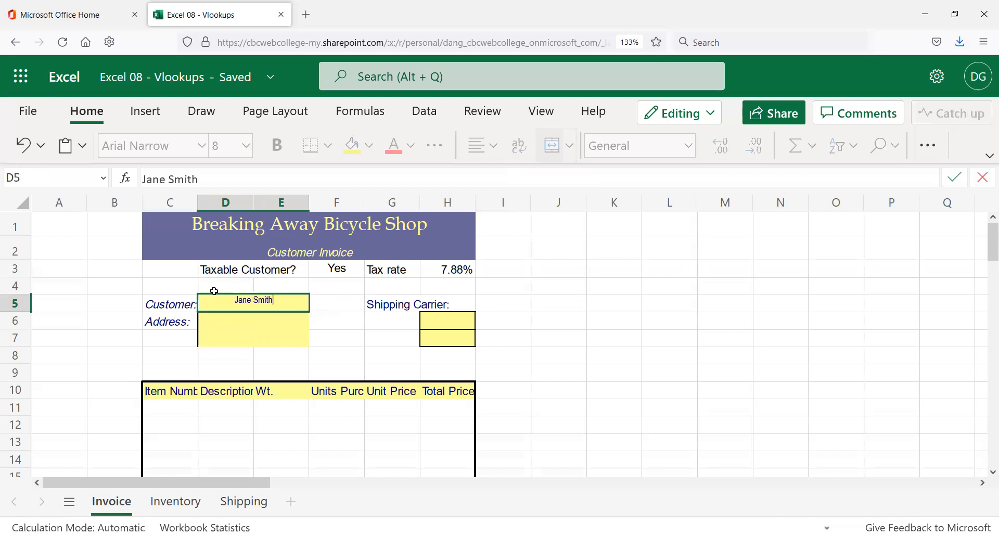
pyautogui.press('Tab')
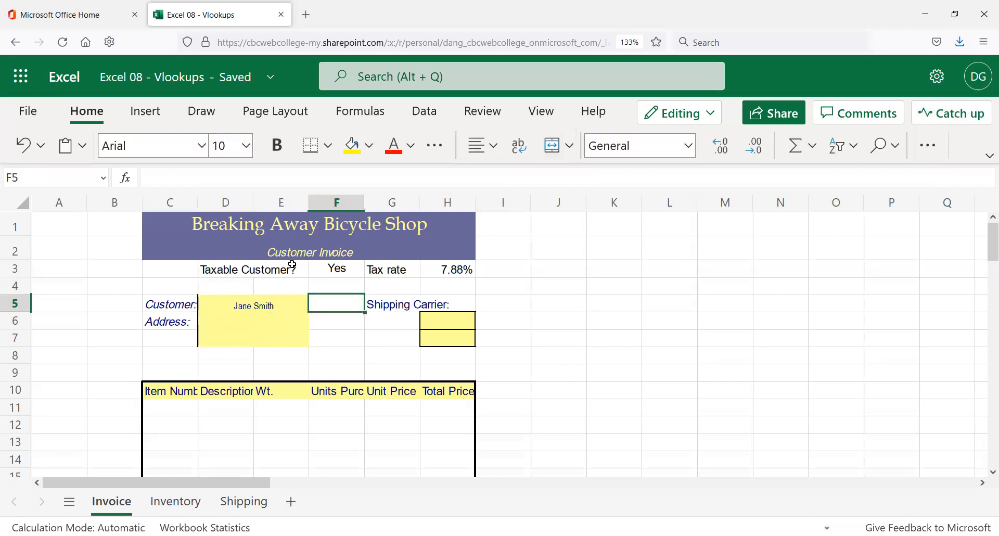
pyautogui.click(281, 316)
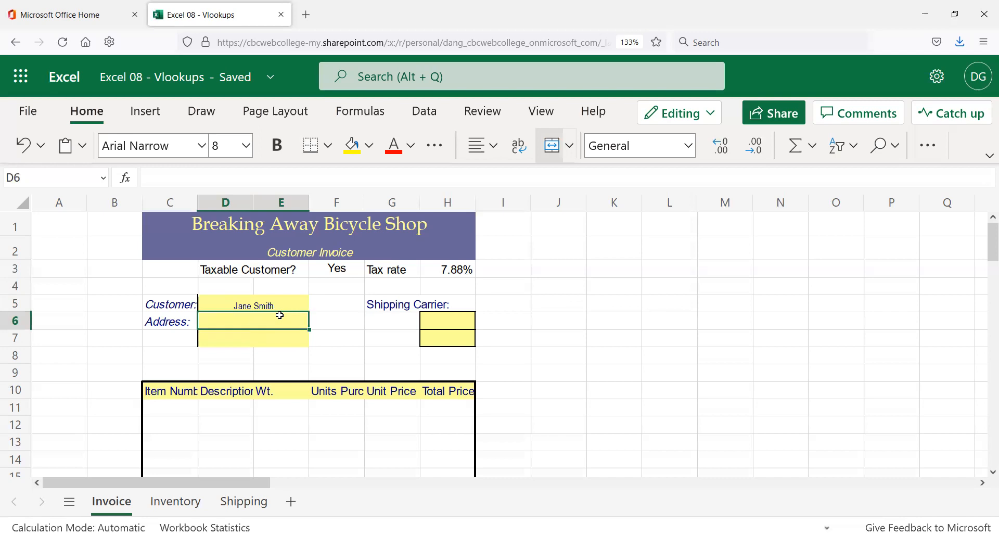
pyautogui.write('15 S')
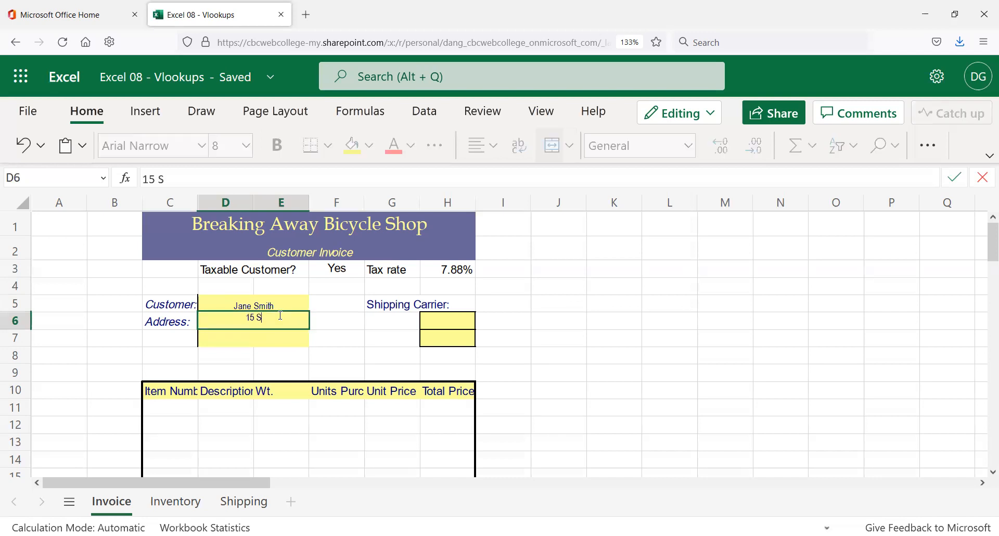
pyautogui.write('outh Street')
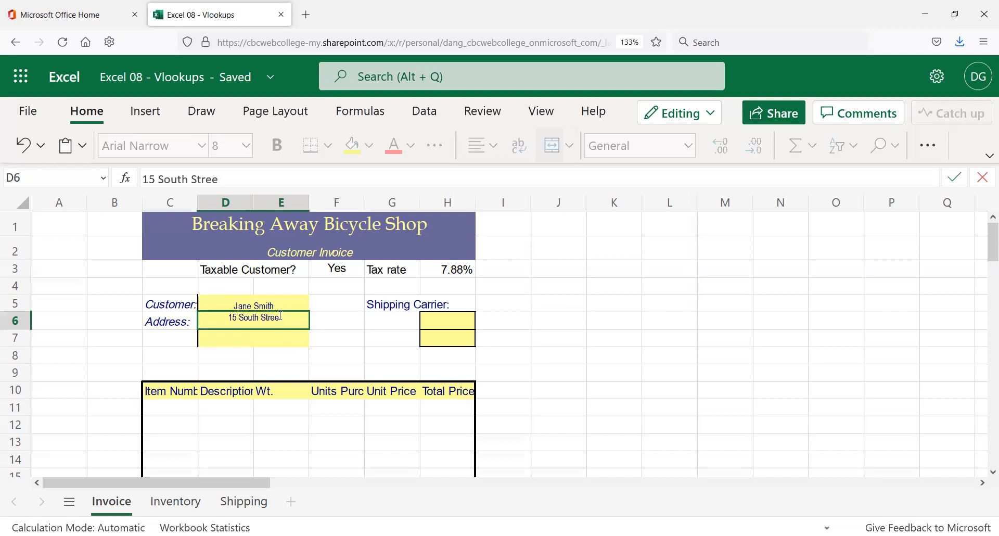
pyautogui.press('Escape')
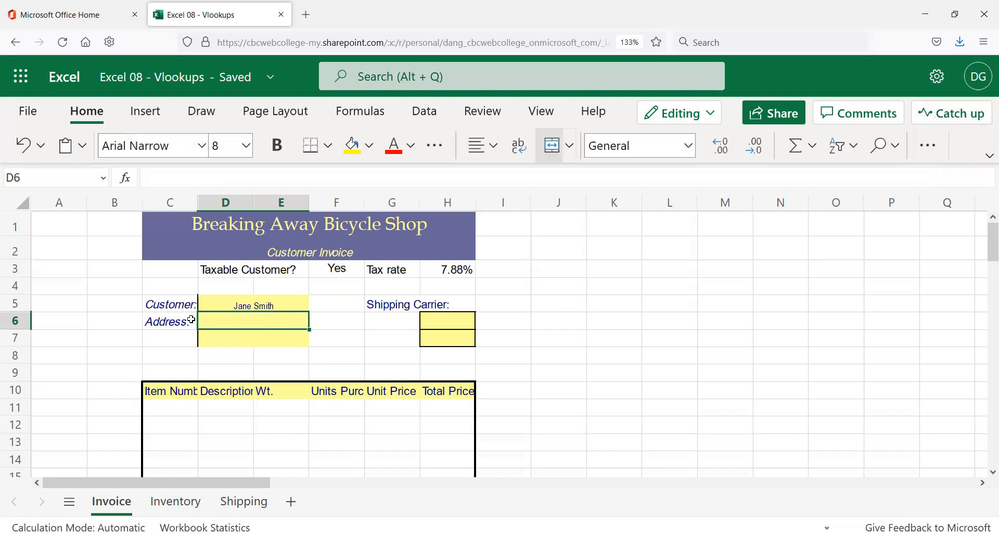
pyautogui.click(255, 305)
pyautogui.press('Delete')
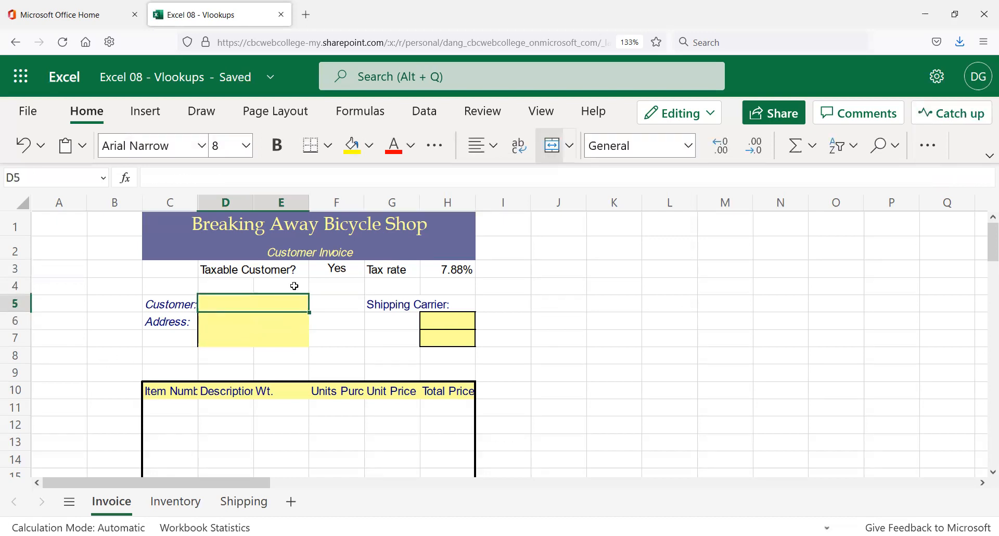
# - Apply thick outside borders around the merged customer and address block D5:E7
pyautogui.moveTo(214, 306); pyautogui.dragTo(252, 345)
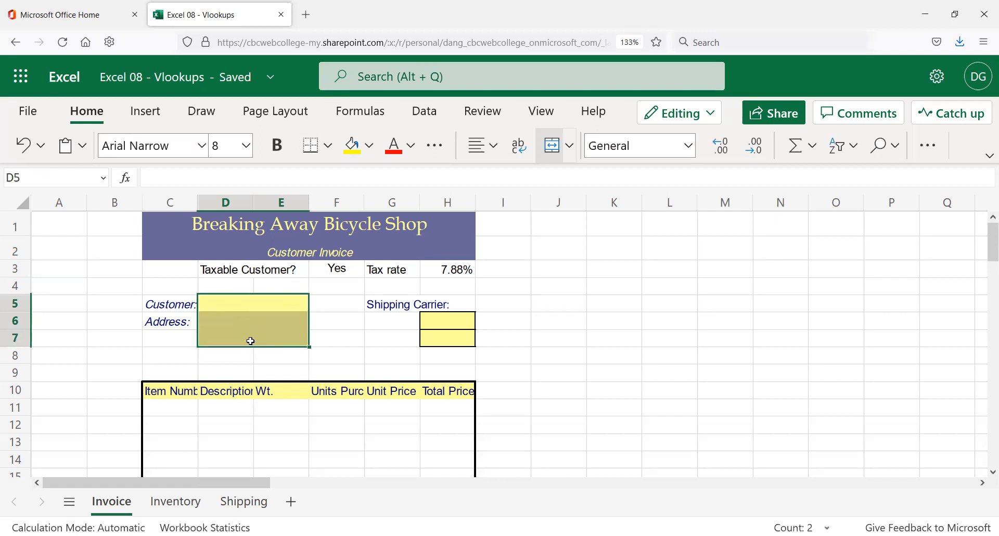
pyautogui.click(330, 145)
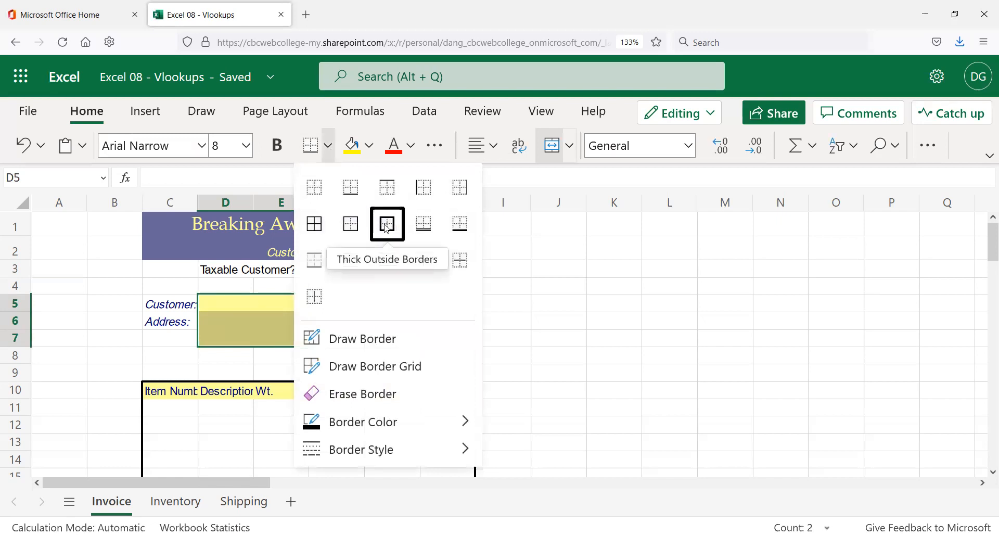
pyautogui.click(387, 228)
pyautogui.click(340, 339)
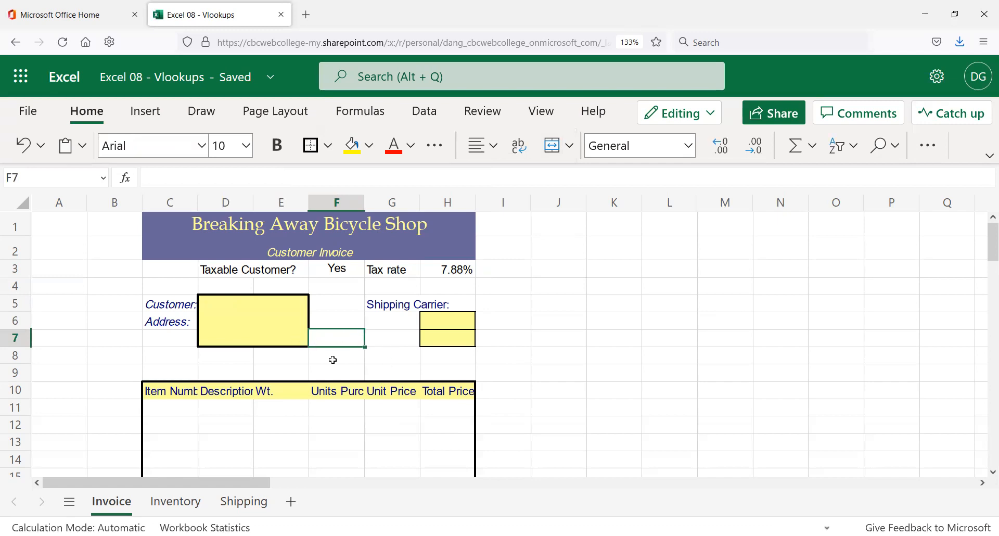
# - Wrap the text of the item table headings in C10:H10 and center them horizontally
pyautogui.scroll(-2, 333, 359)
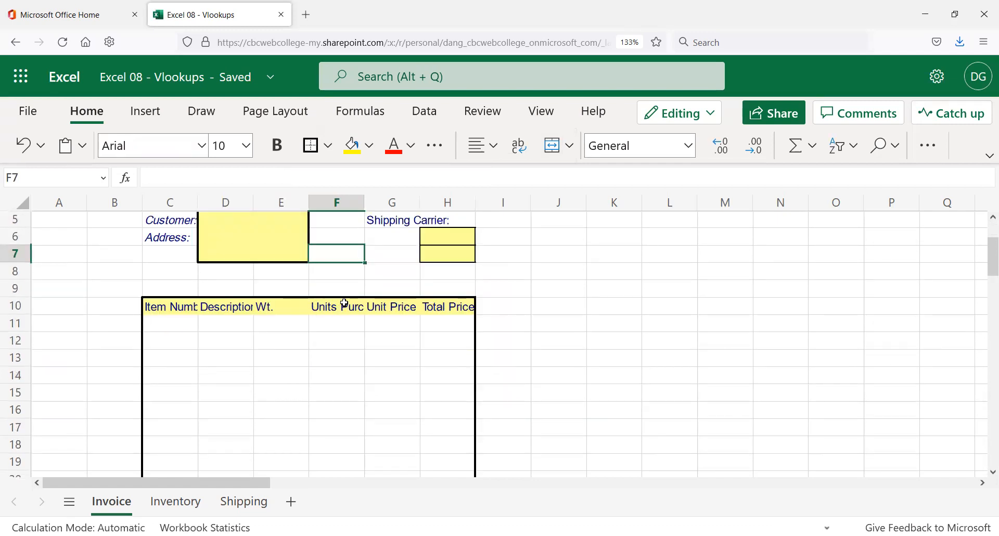
pyautogui.scroll(2, 344, 304)
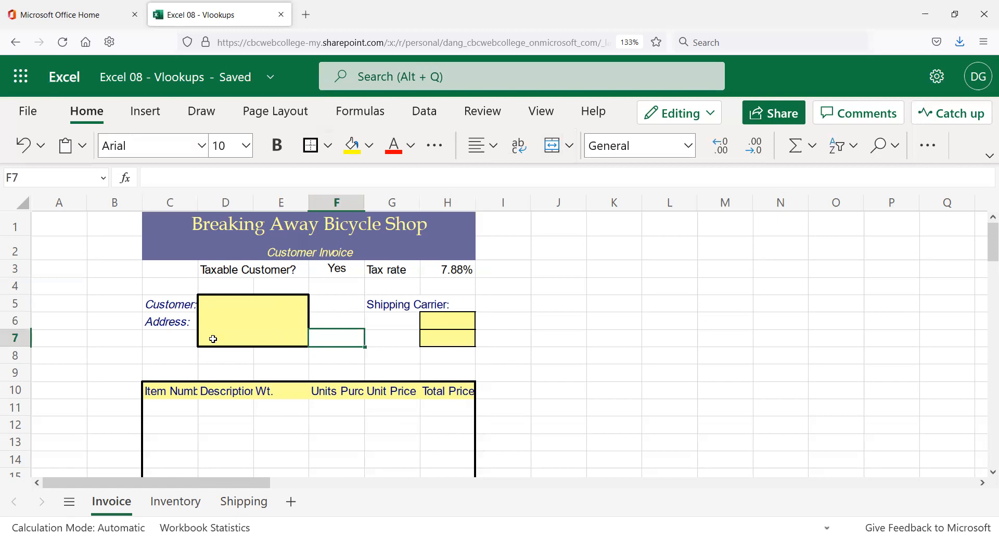
pyautogui.scroll(-2, 175, 426)
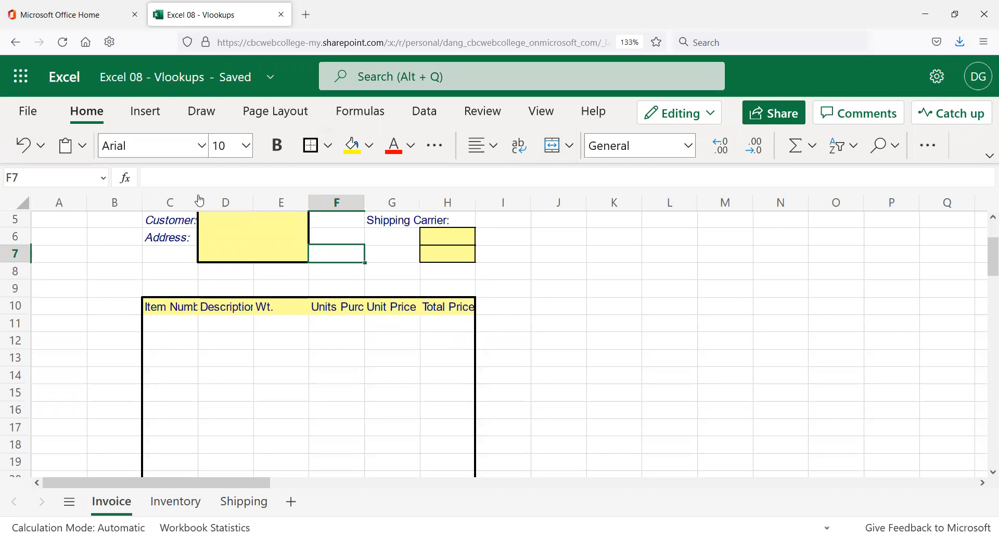
pyautogui.moveTo(172, 306); pyautogui.dragTo(446, 313)
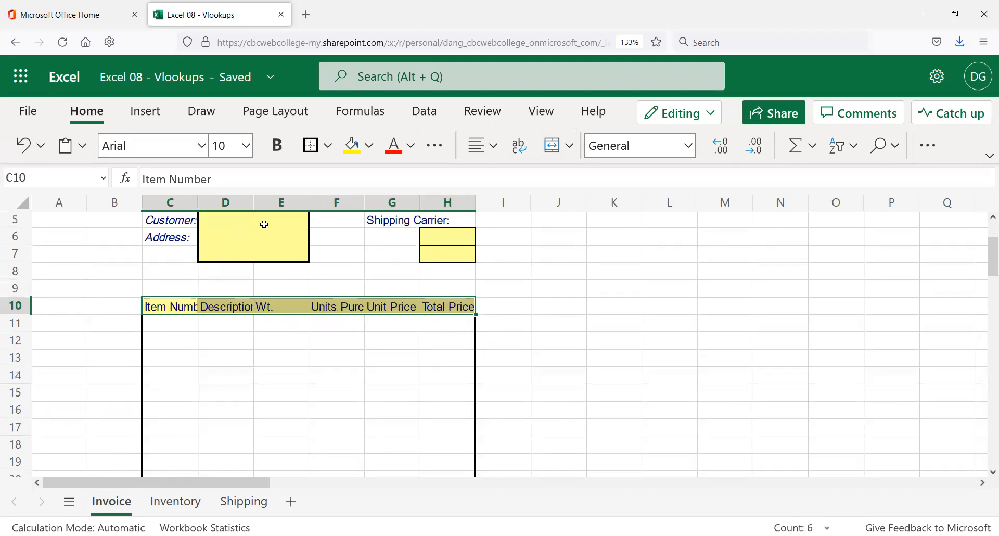
pyautogui.click(528, 155)
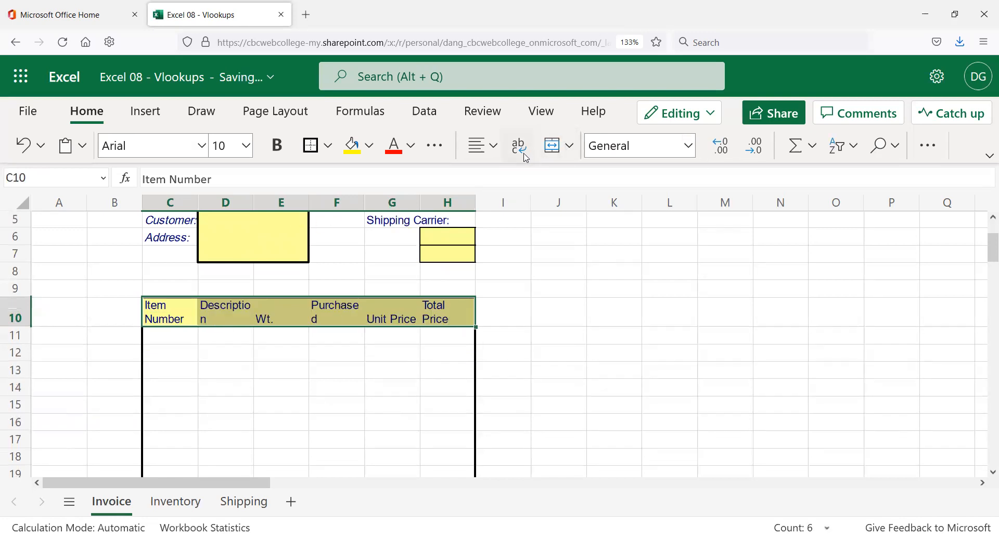
pyautogui.click(498, 148)
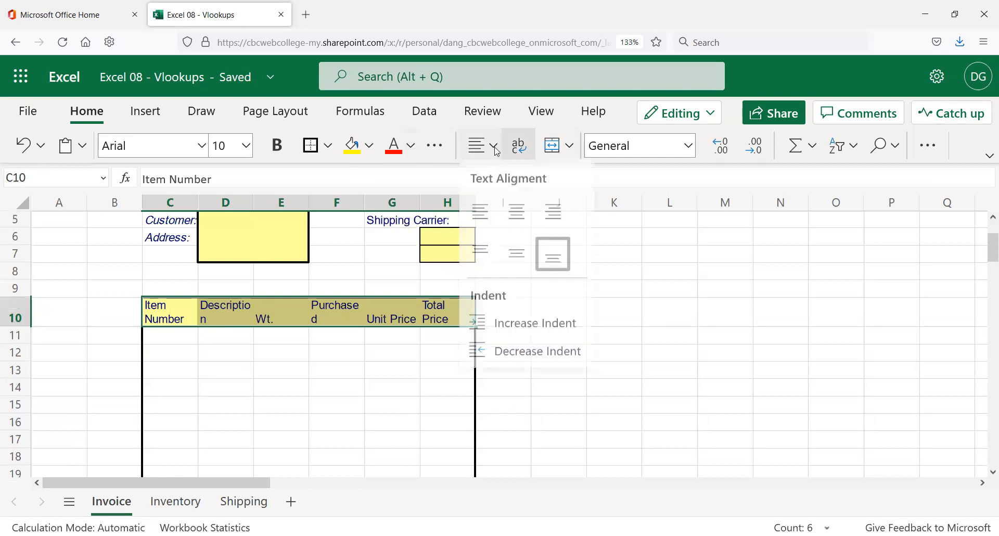
pyautogui.click(514, 229)
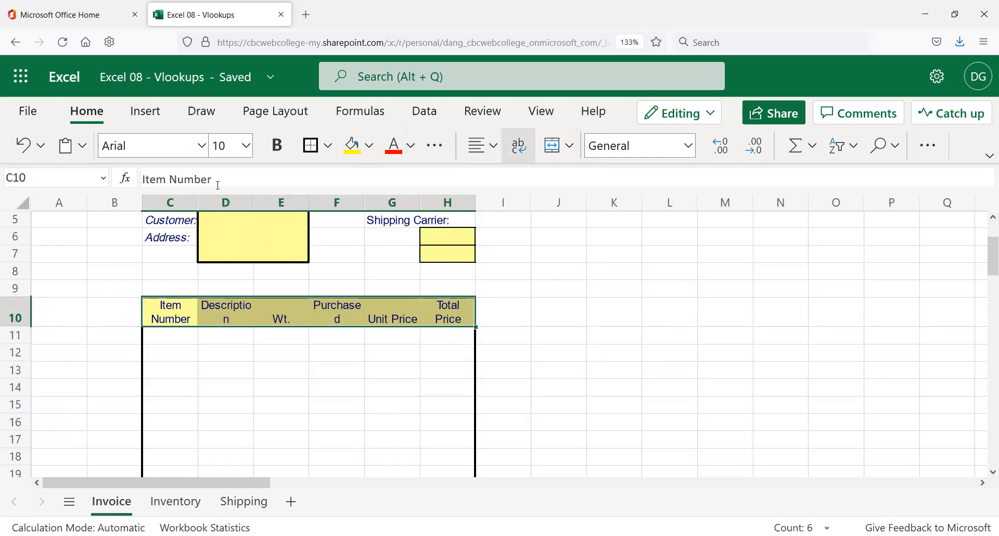
# - Widen column D so the Description heading fits on one line, and change the heading in E10 to "Weight"
pyautogui.click(240, 311)
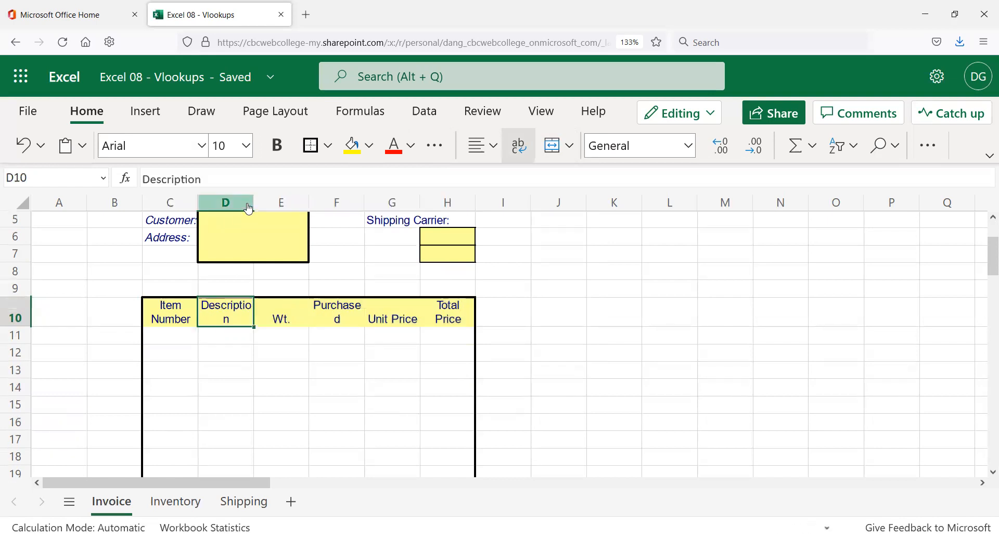
pyautogui.moveTo(254, 207); pyautogui.dragTo(263, 207)
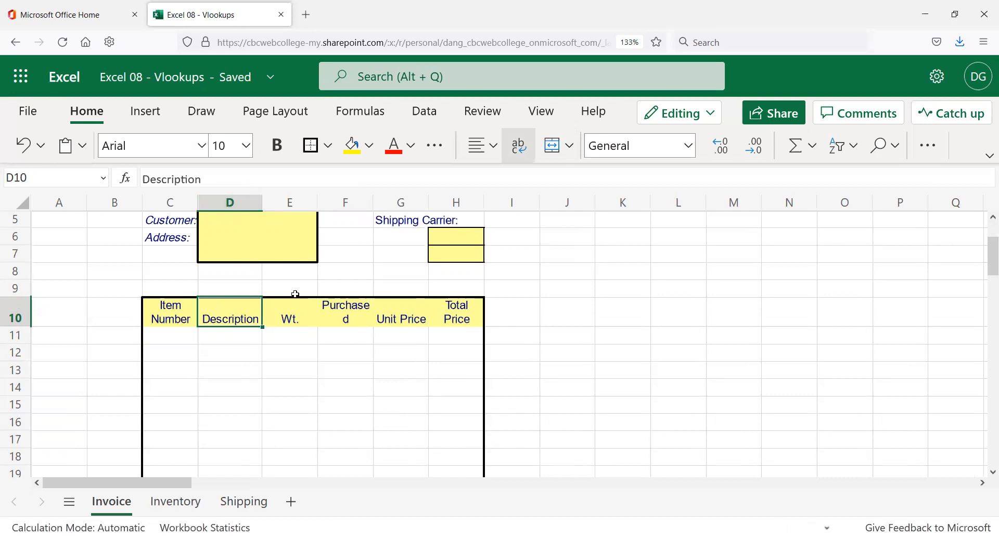
pyautogui.click(299, 318)
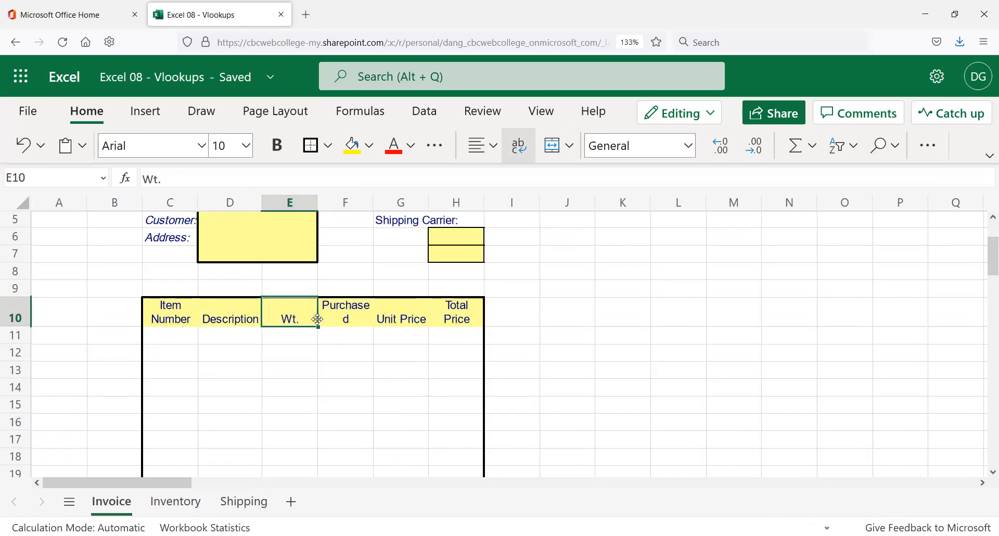
pyautogui.write('Weight')
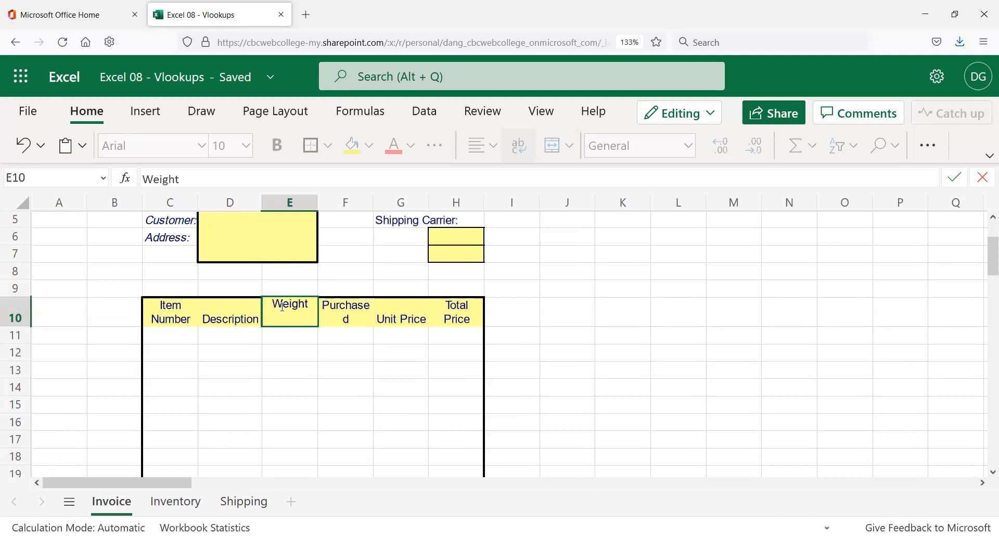
pyautogui.press('Return')
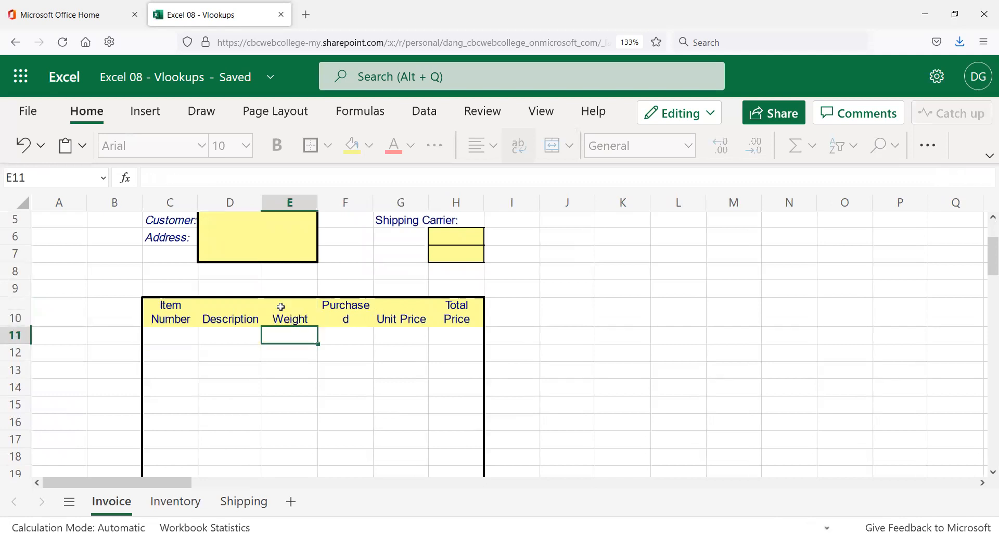
# - Widen columns F, G and H so the Units Purchased, Unit Price and Total Price headings fit without broken words
pyautogui.scroll(2, 359, 312)
pyautogui.click(351, 390)
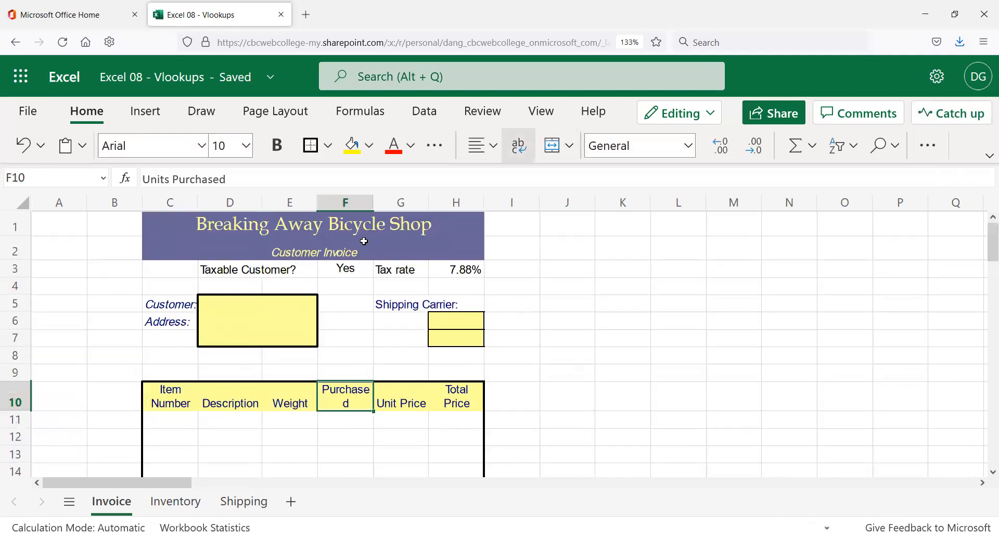
pyautogui.moveTo(372, 213); pyautogui.dragTo(389, 214)
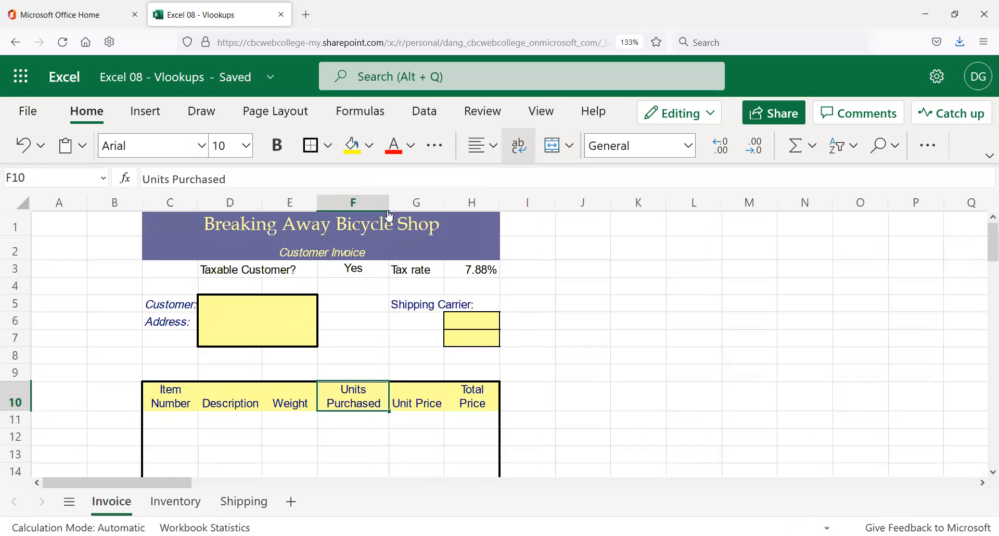
pyautogui.moveTo(441, 204); pyautogui.dragTo(461, 202)
pyautogui.click(439, 209)
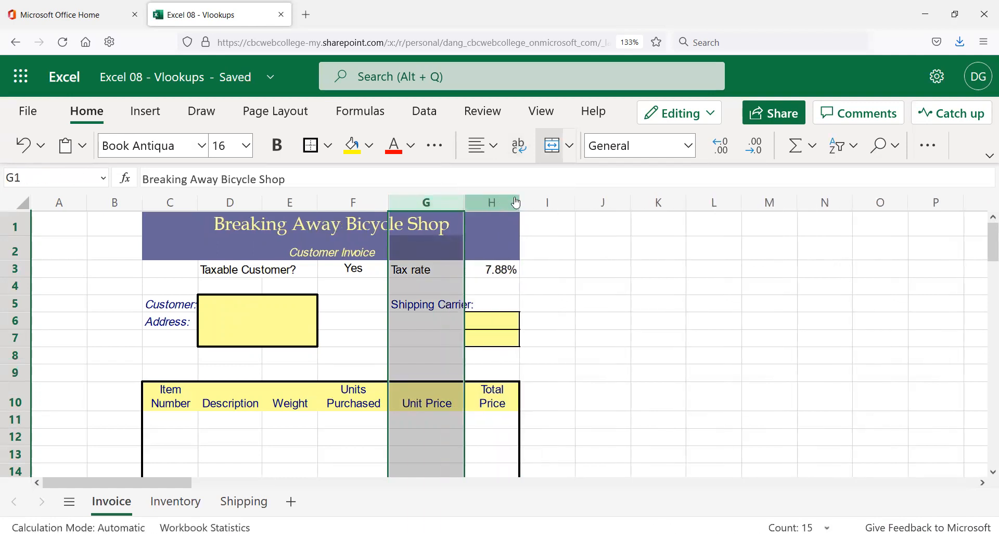
pyautogui.click(543, 269)
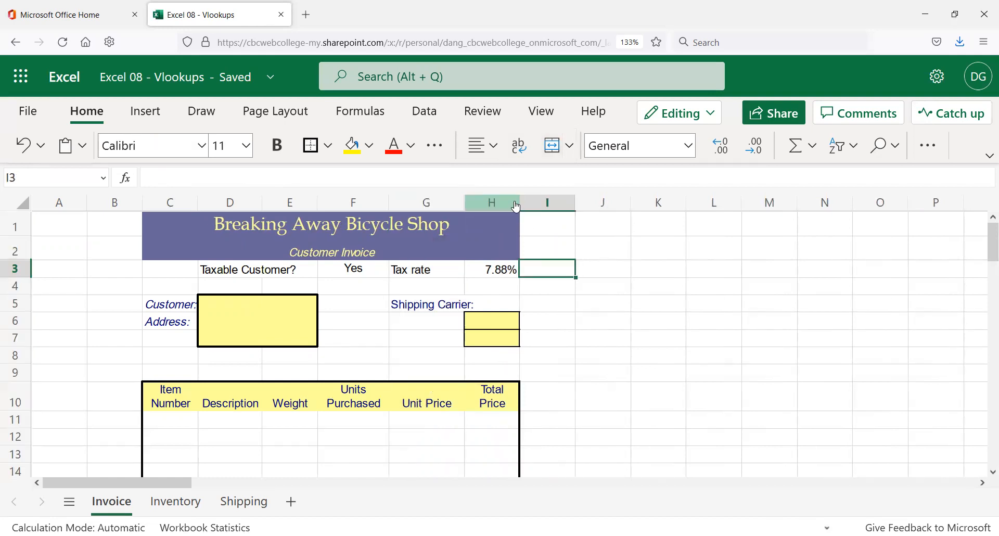
pyautogui.moveTo(520, 203); pyautogui.dragTo(538, 202)
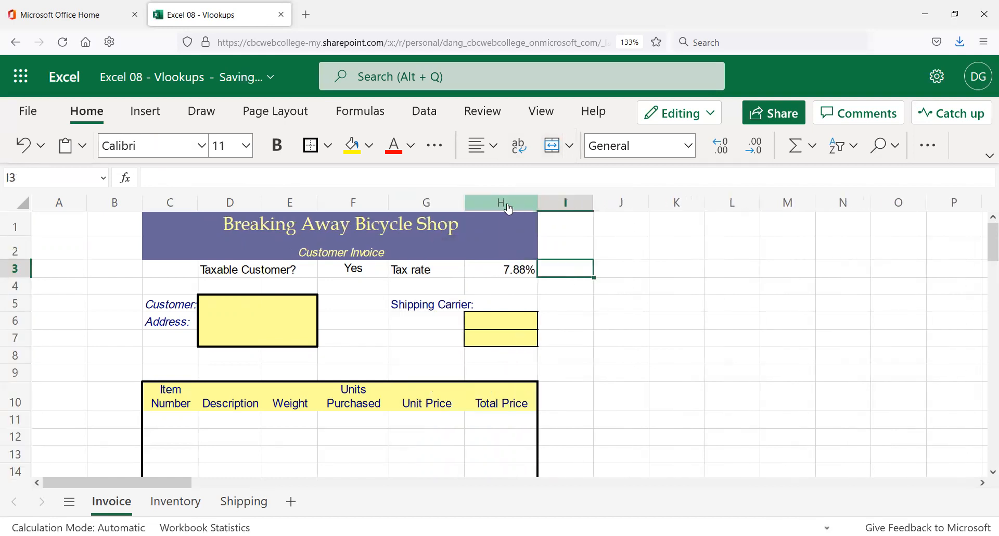
# - Enter 1032 as the first item number in C11
pyautogui.click(168, 418)
pyautogui.scroll(-3, 247, 399)
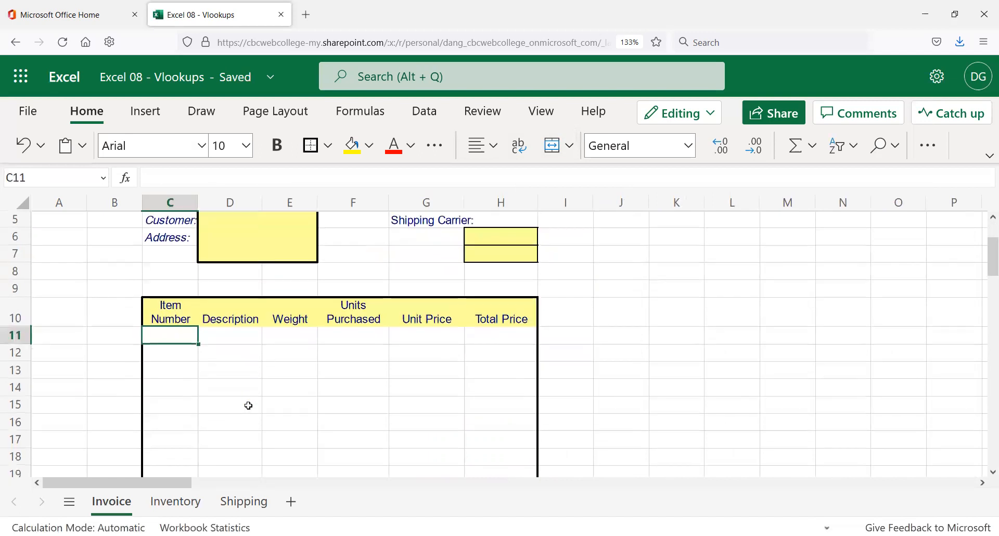
pyautogui.scroll(-3, 248, 401)
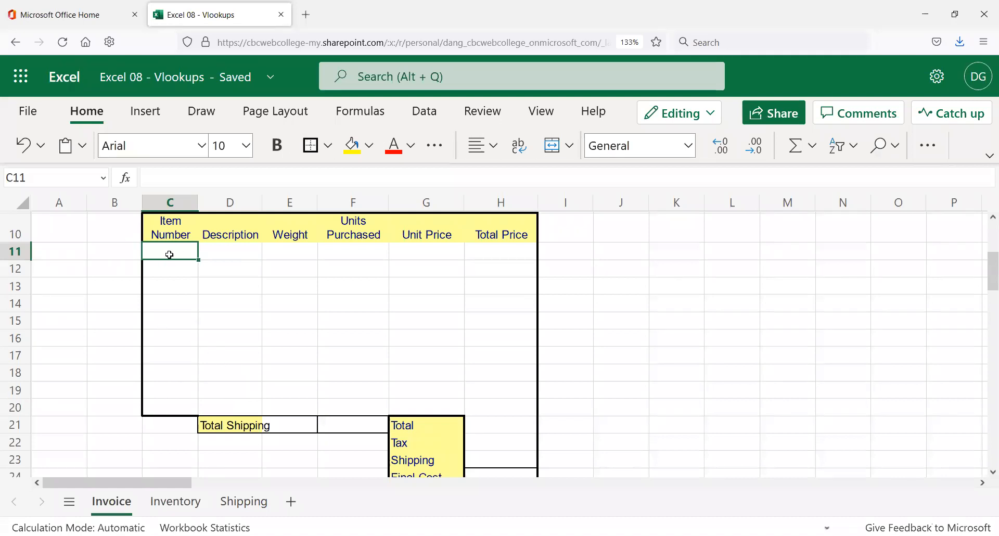
pyautogui.click(173, 265)
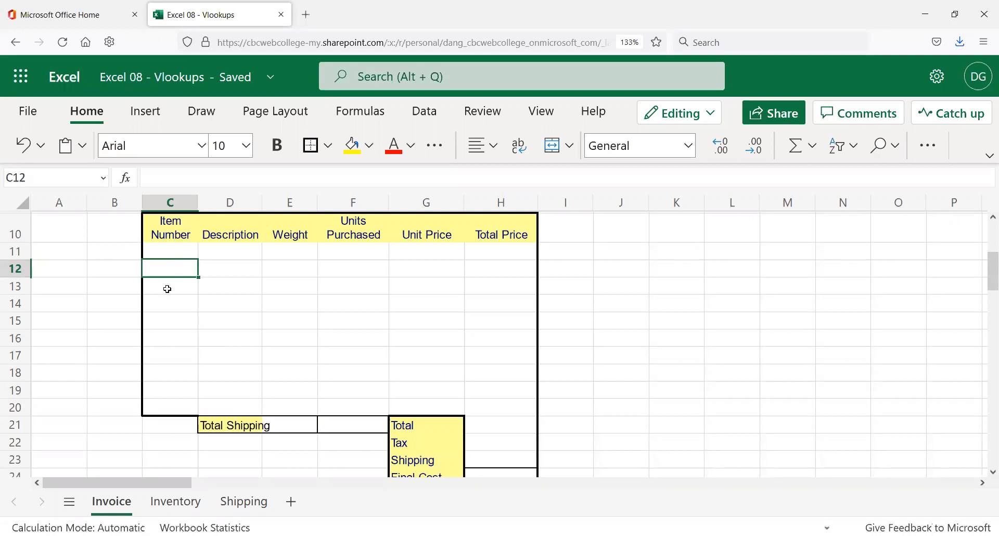
pyautogui.click(167, 302)
pyautogui.moveTo(170, 256); pyautogui.dragTo(170, 260)
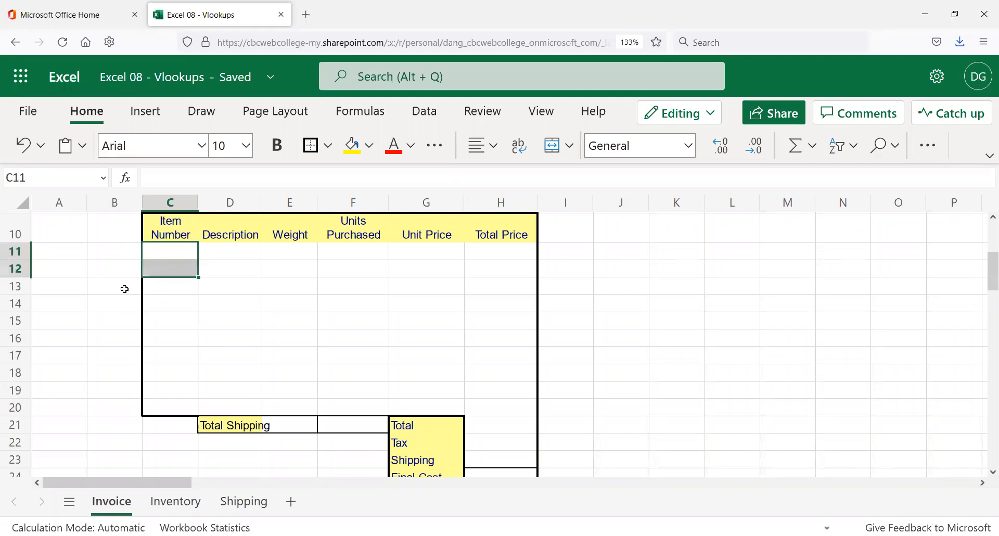
pyautogui.click(170, 257)
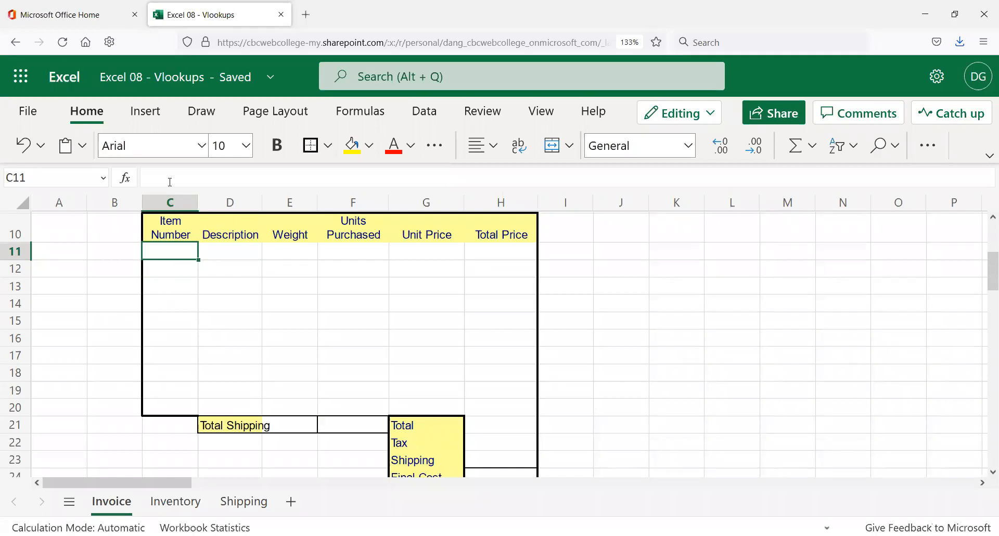
pyautogui.write('1032')
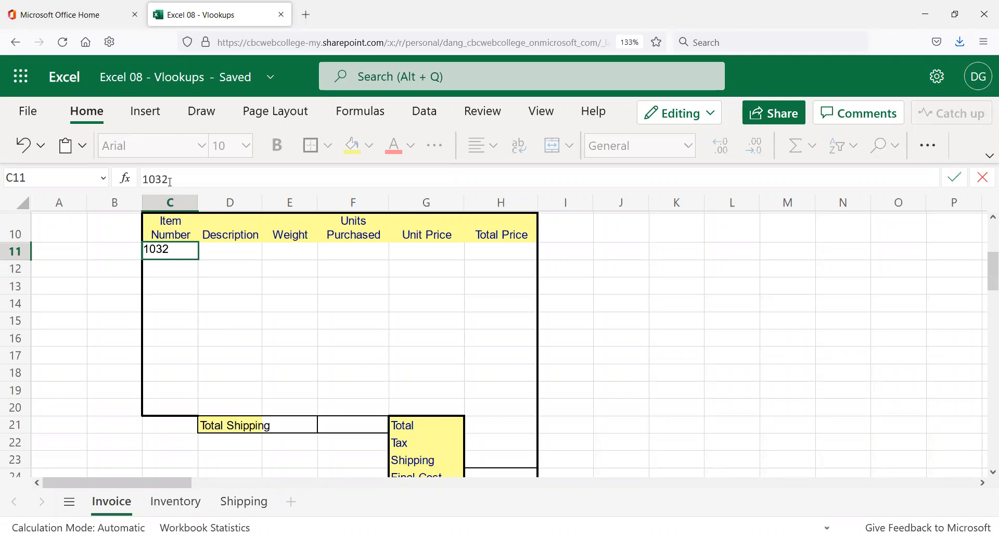
pyautogui.press('Return')
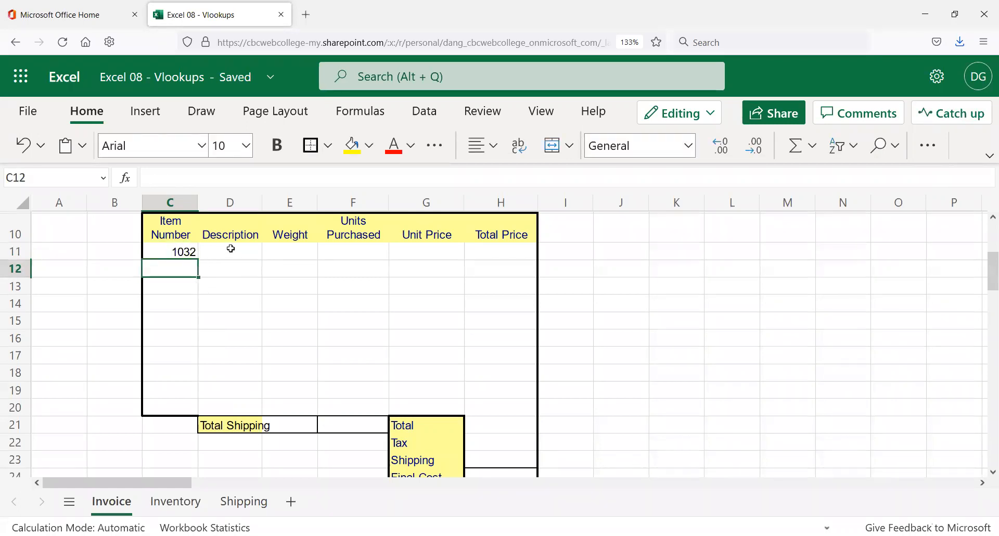
# - Find item number 1032 and its description in the Inventory price list and examine the item number column from A6
pyautogui.click(180, 502)
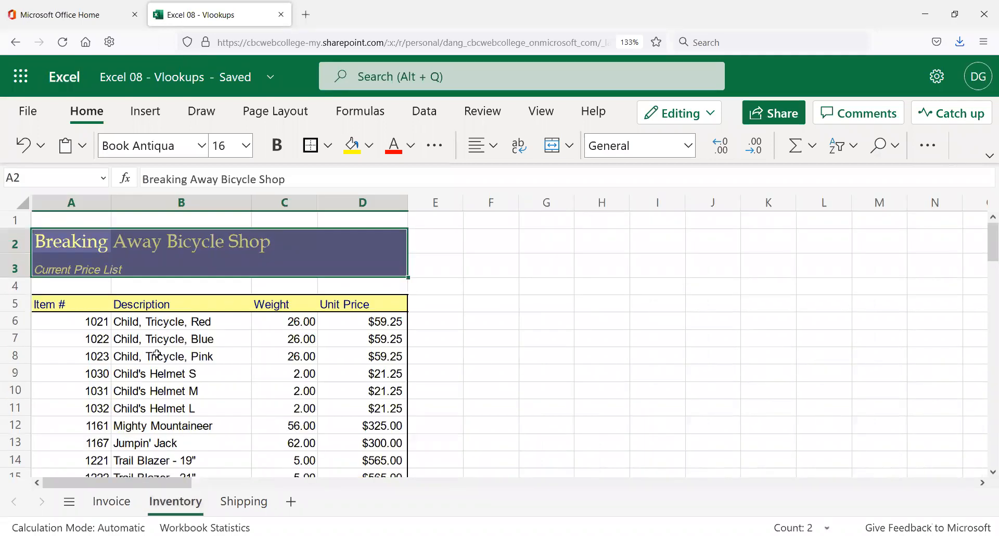
pyautogui.click(99, 318)
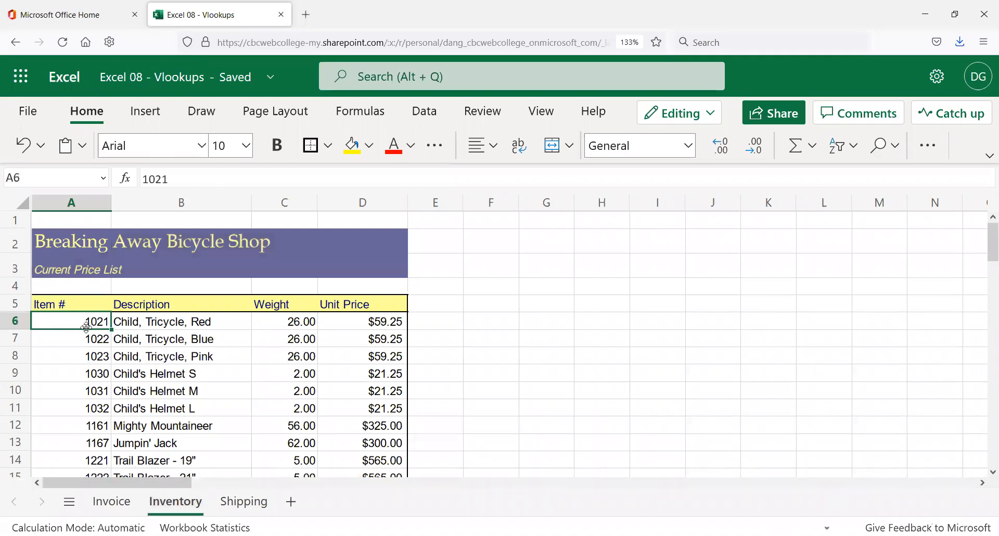
pyautogui.click(100, 341)
pyautogui.click(100, 373)
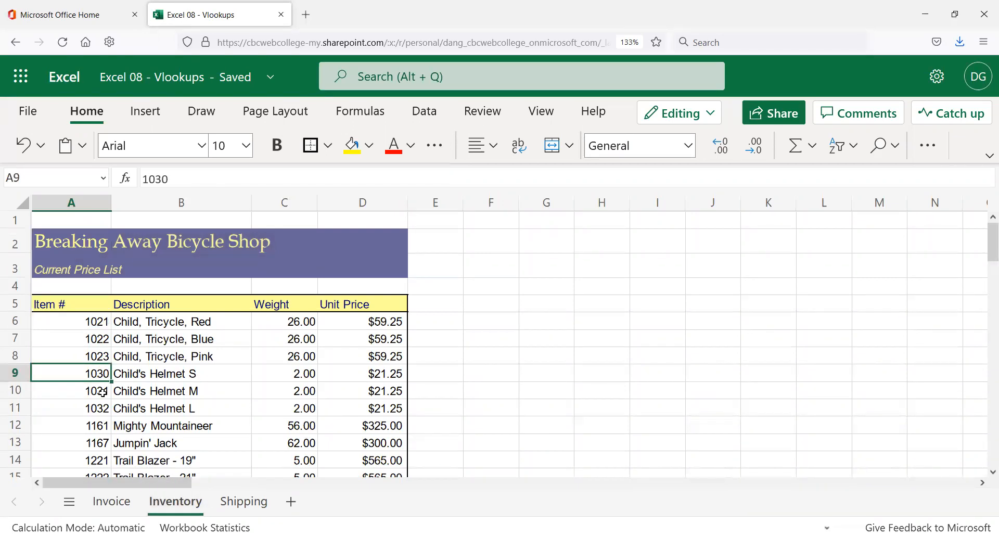
pyautogui.click(103, 391)
pyautogui.click(103, 411)
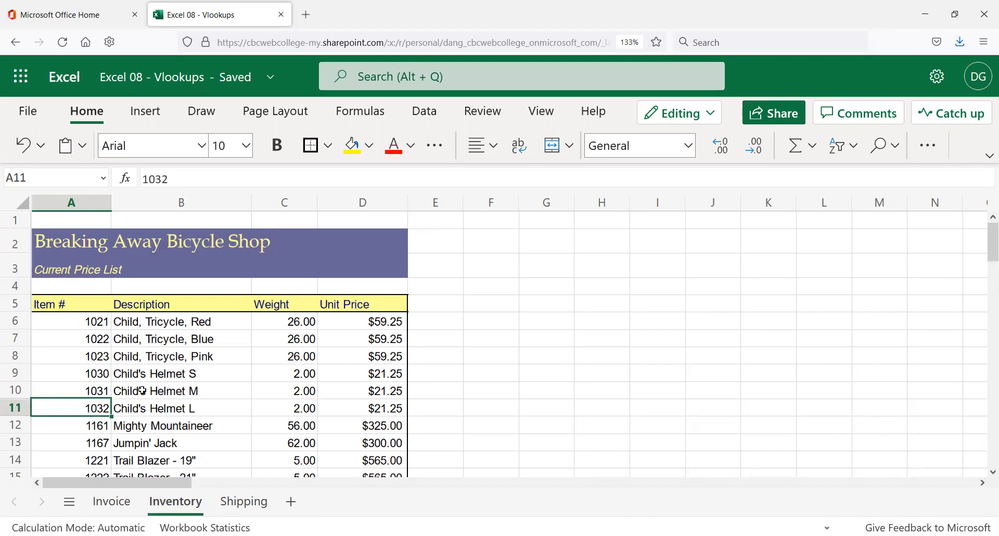
pyautogui.click(148, 420)
pyautogui.click(151, 408)
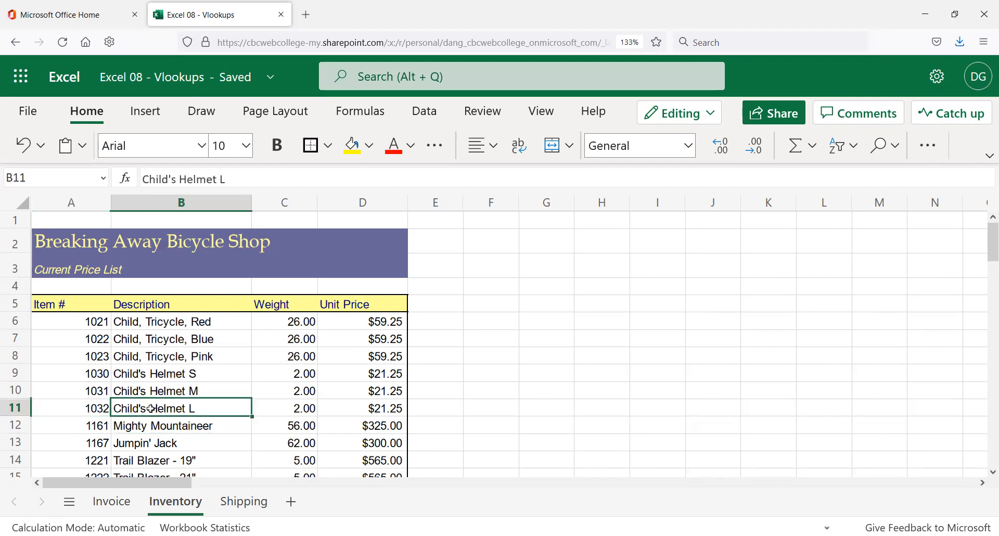
pyautogui.click(123, 509)
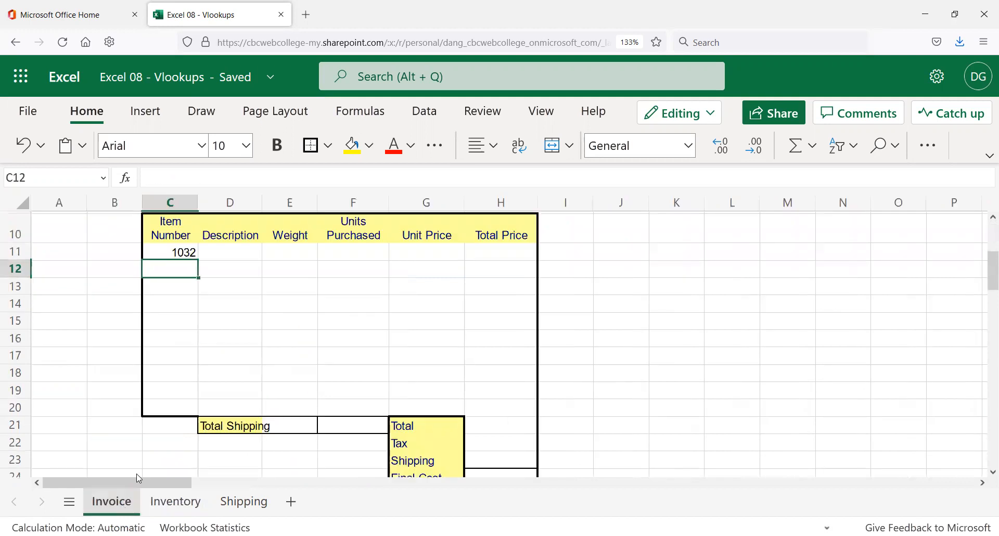
pyautogui.click(175, 502)
pyautogui.moveTo(90, 326); pyautogui.dragTo(91, 484)
pyautogui.moveTo(95, 219); pyautogui.dragTo(80, 325)
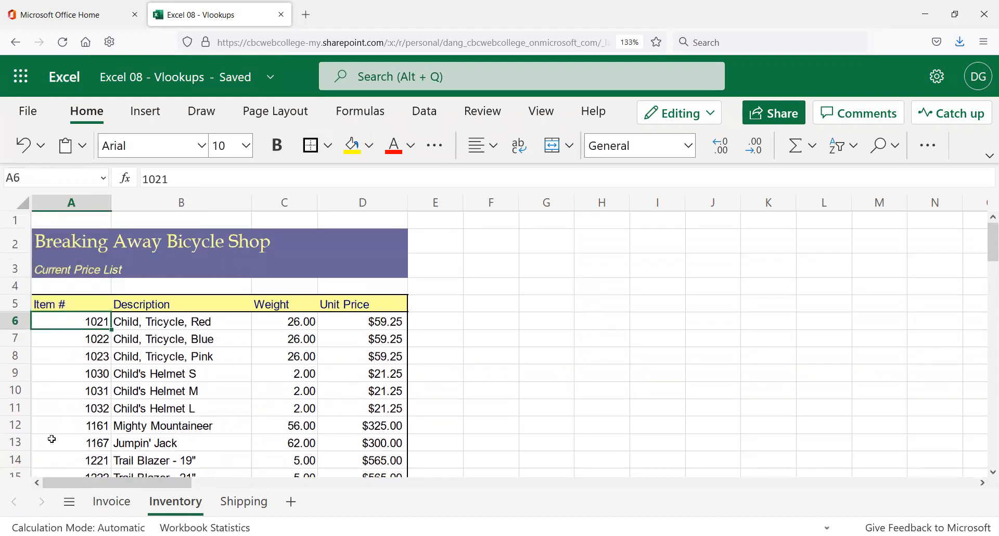
pyautogui.click(98, 390)
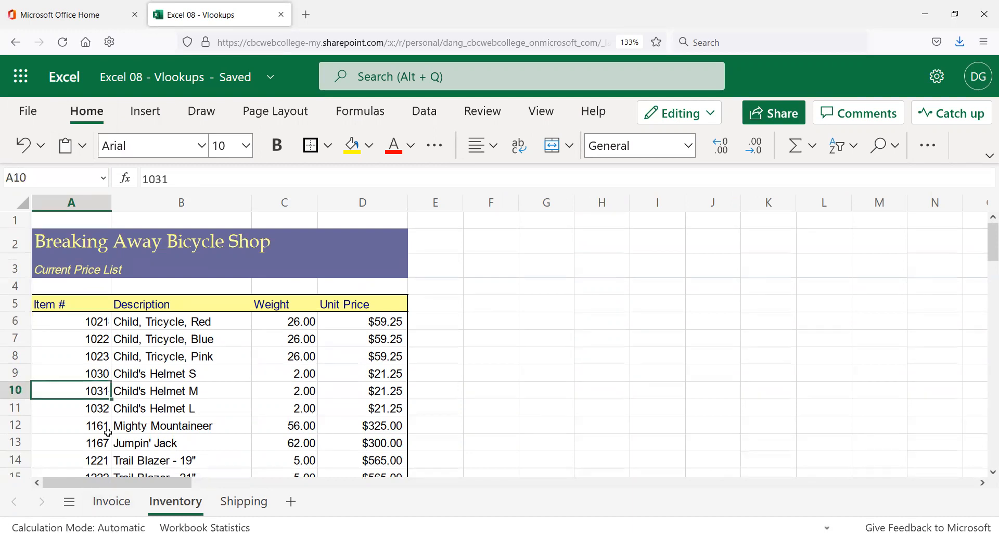
# - Try entering 1032 as a duplicate item number for the 22" Tire in A23 of the Inventory sheet
pyautogui.scroll(-3, 107, 436)
pyautogui.click(89, 447)
pyautogui.write('1032')
pyautogui.press('Return')
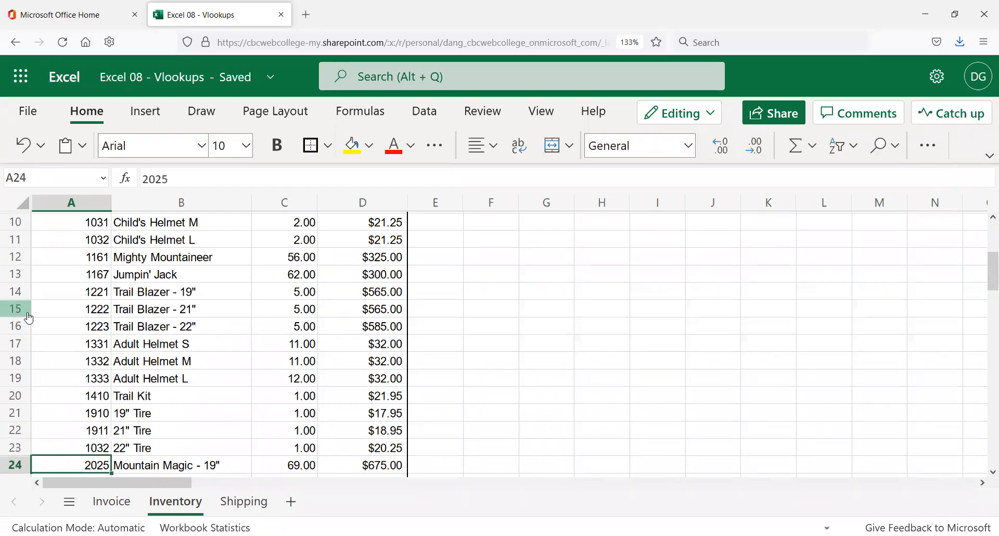
pyautogui.click(90, 241)
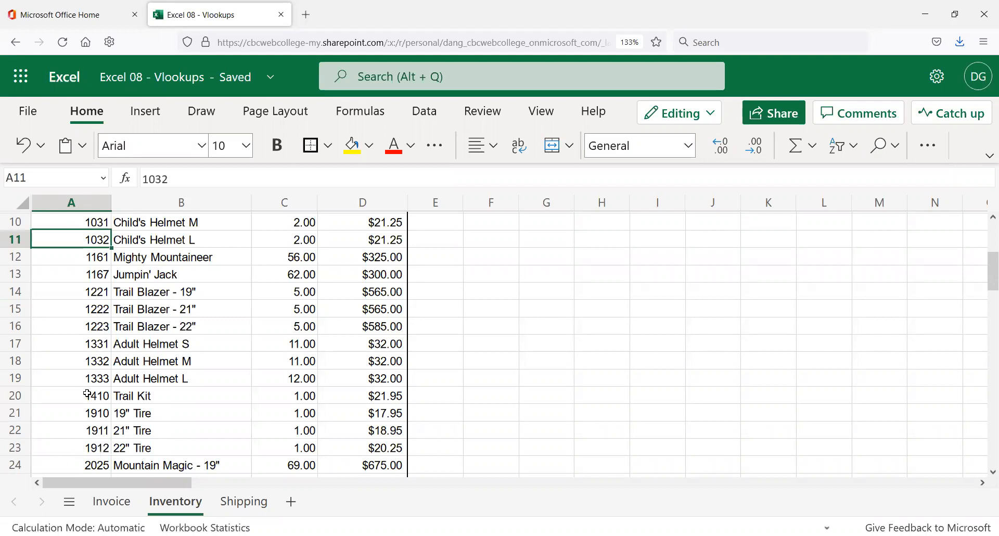
# - Review the first inventory item number in A6, then compare it with the item number in C11 of the Invoice sheet
pyautogui.scroll(3, 88, 386)
pyautogui.click(77, 324)
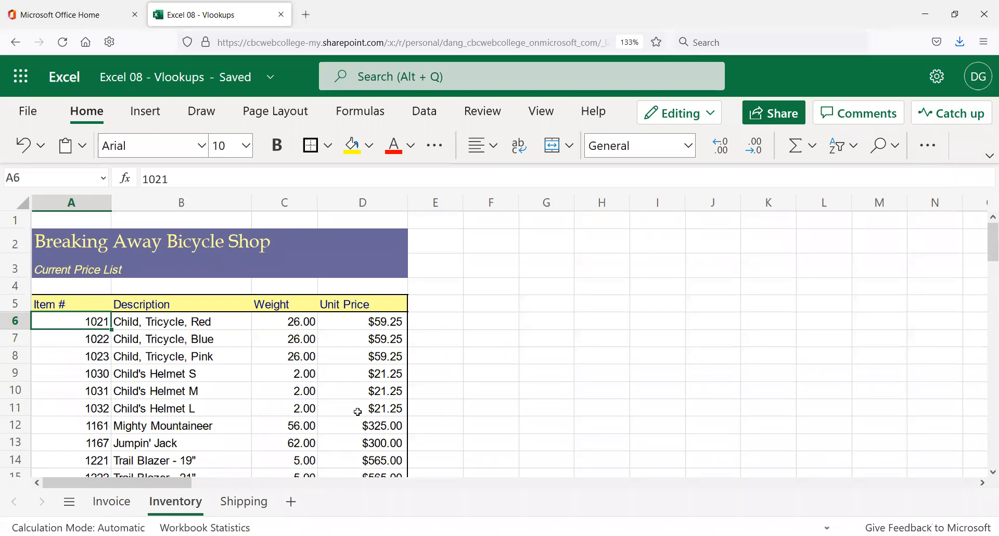
pyautogui.click(109, 504)
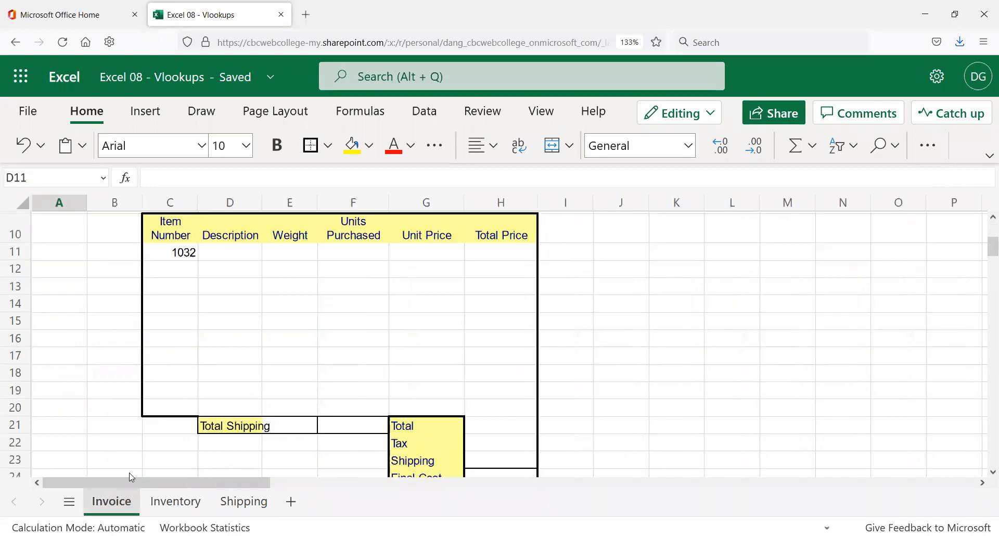
pyautogui.scroll(5, 184, 396)
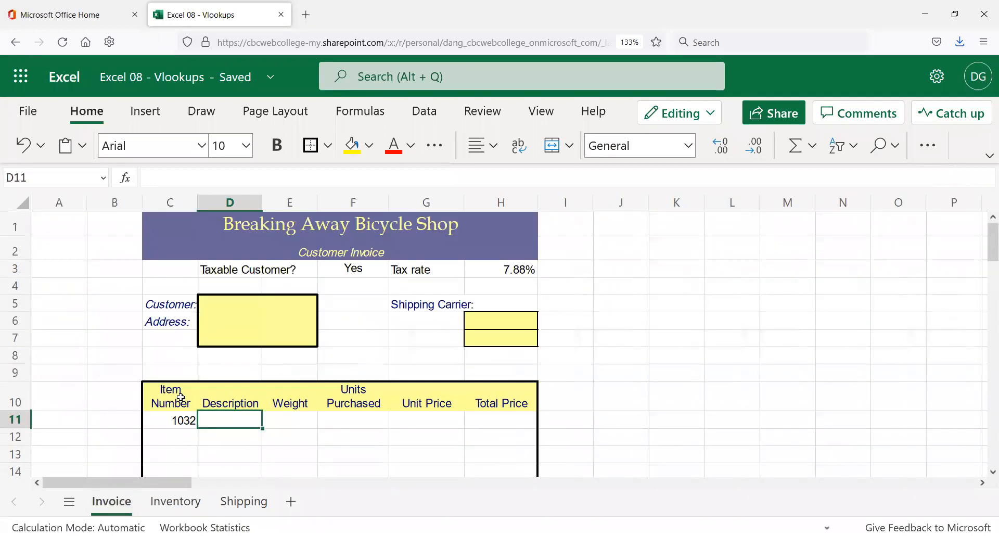
pyautogui.click(195, 361)
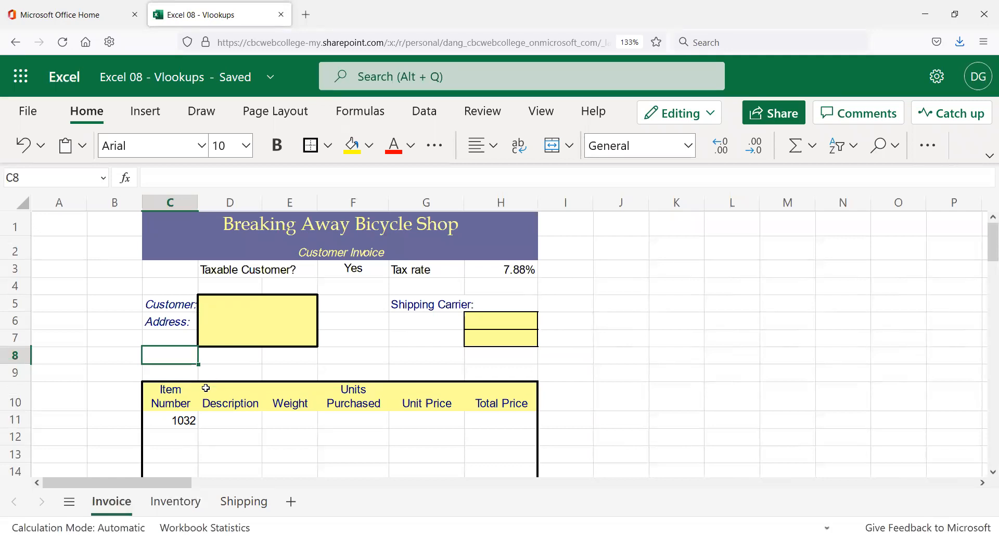
pyautogui.click(217, 369)
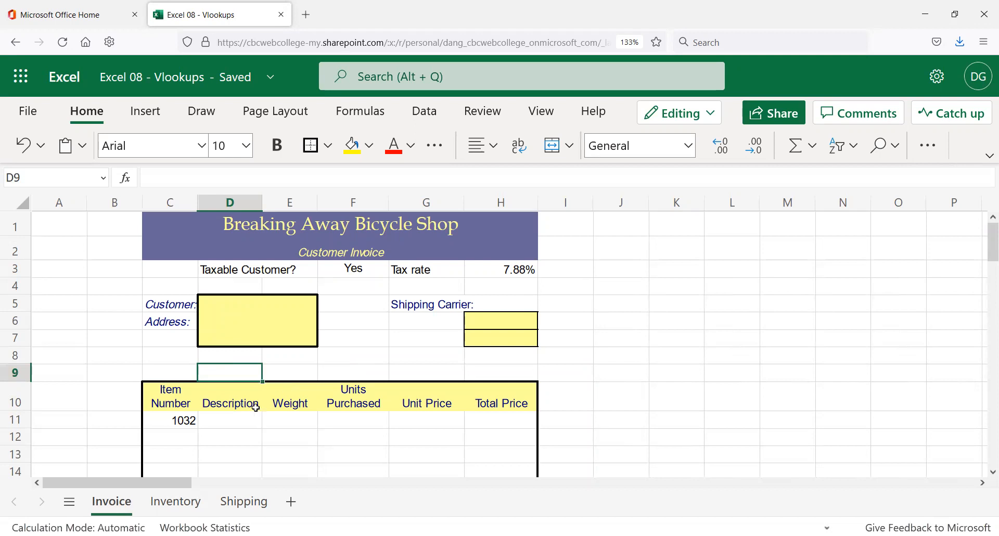
pyautogui.click(183, 421)
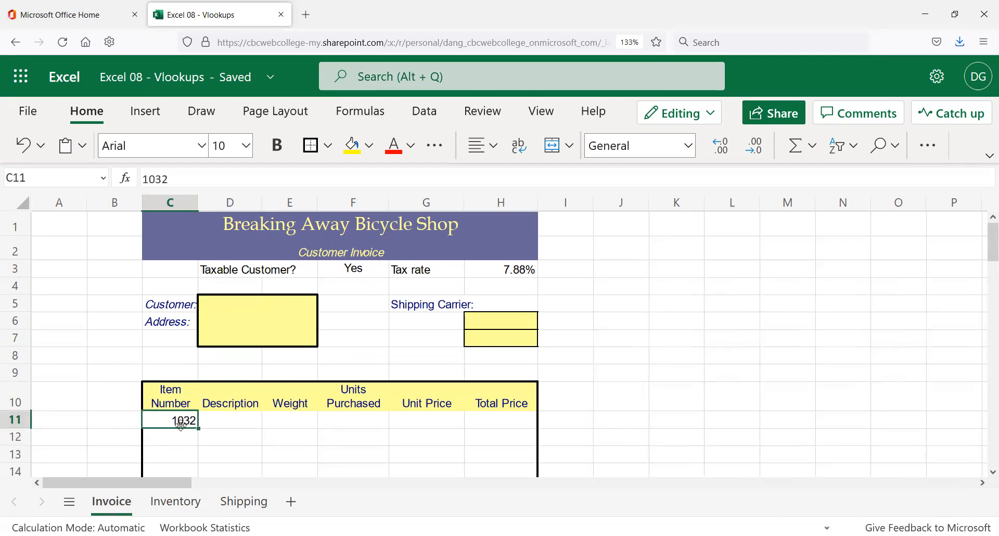
# - Start a VLOOKUP formula in the first Description cell, D11, of the invoice using Insert Function
pyautogui.click(218, 426)
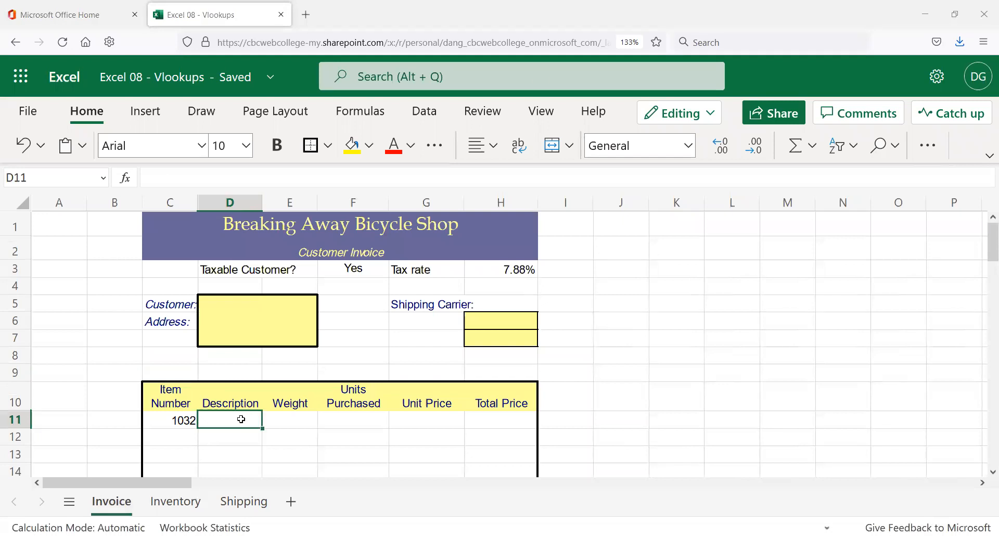
pyautogui.press('alt')
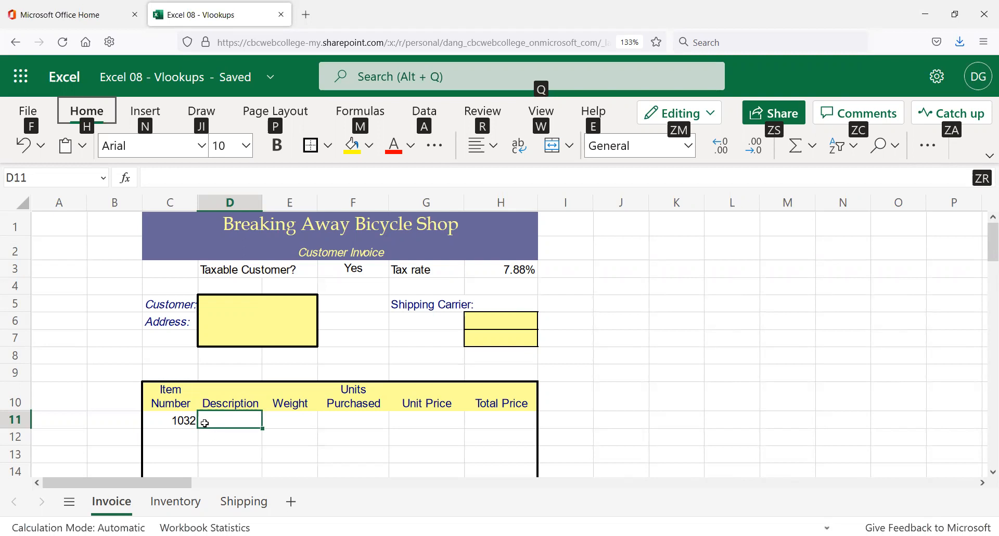
pyautogui.click(240, 411)
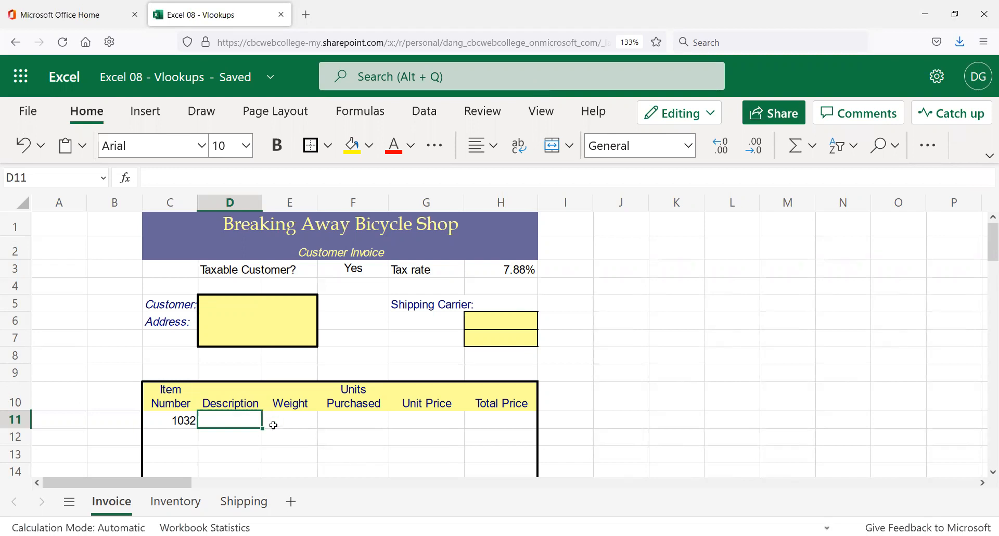
pyautogui.write('=')
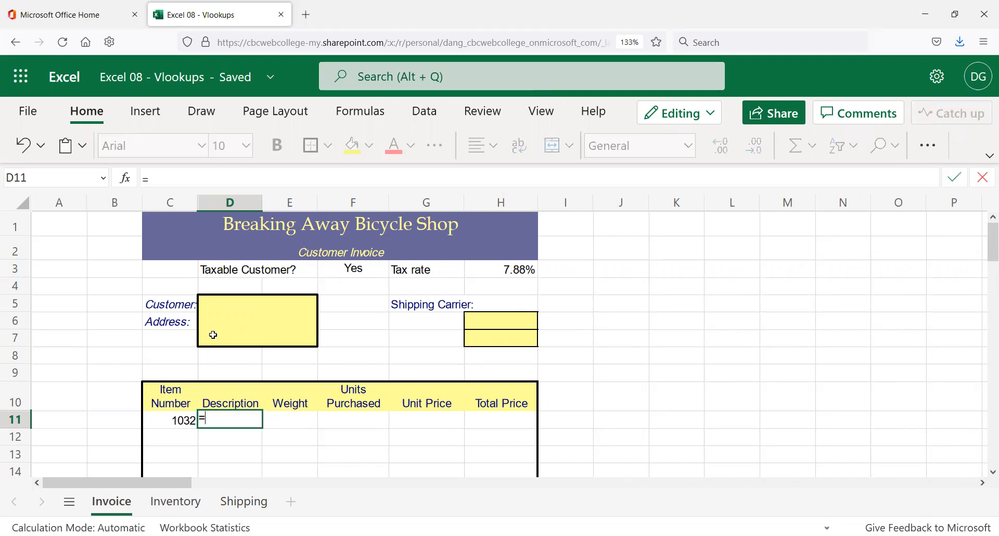
pyautogui.click(127, 181)
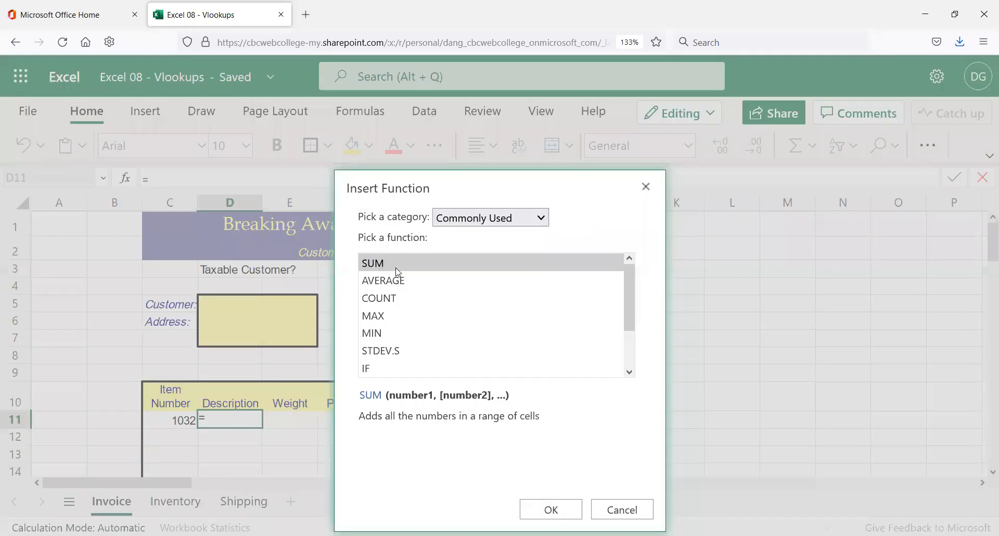
pyautogui.scroll(-2, 398, 281)
pyautogui.click(415, 372)
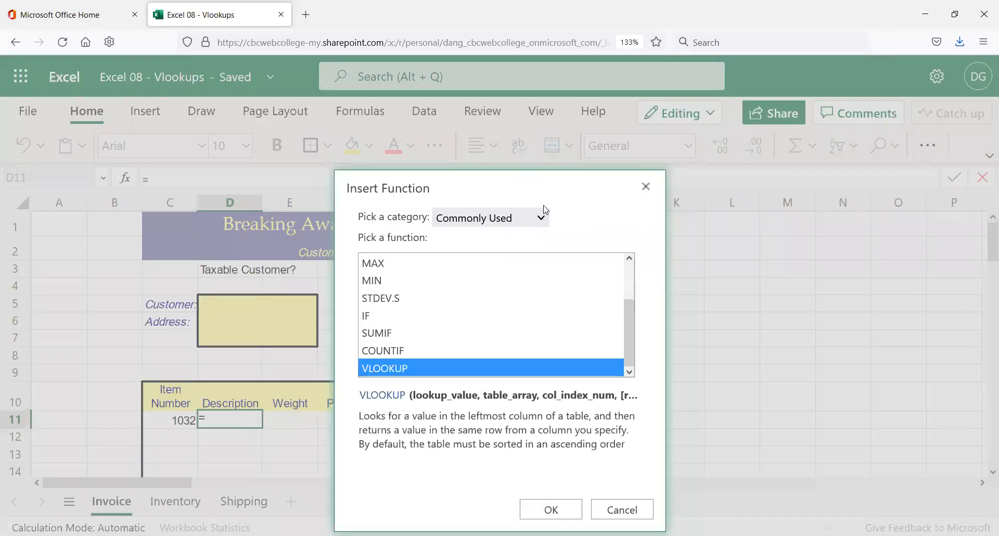
pyautogui.click(533, 220)
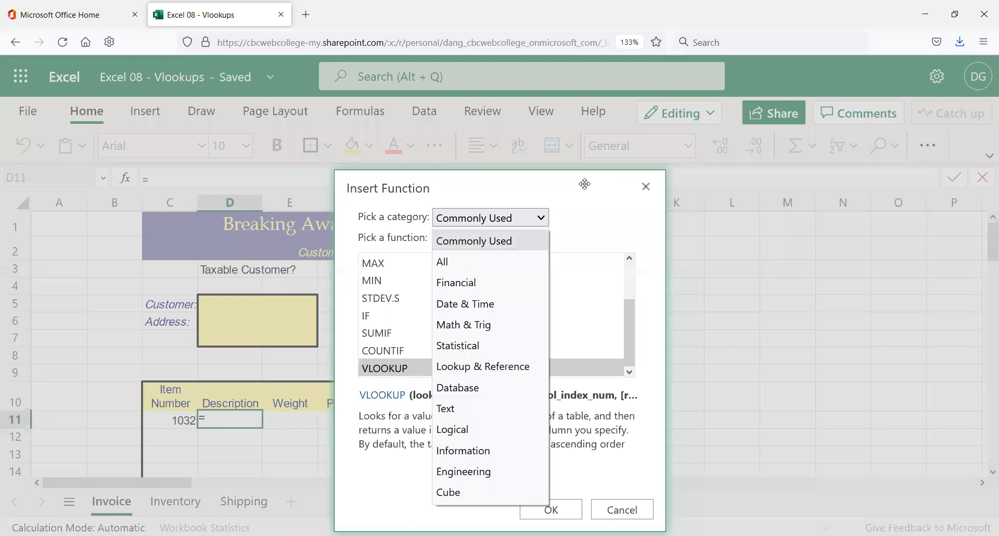
pyautogui.click(471, 360)
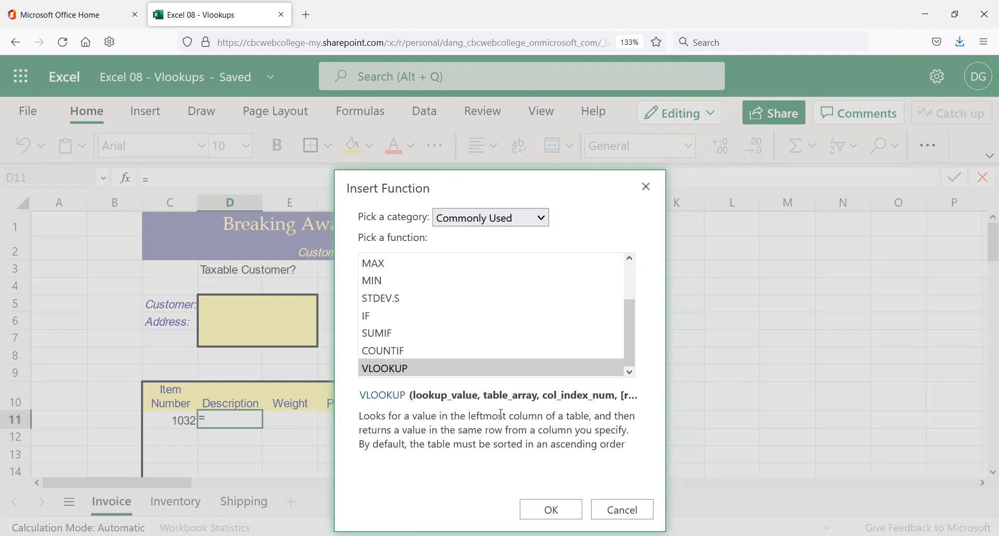
pyautogui.click(385, 367)
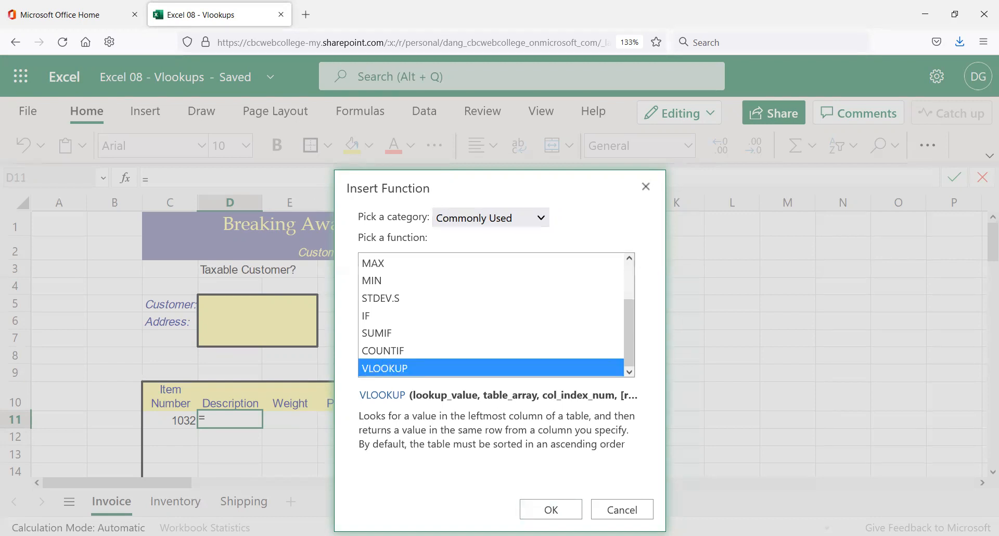
pyautogui.click(554, 509)
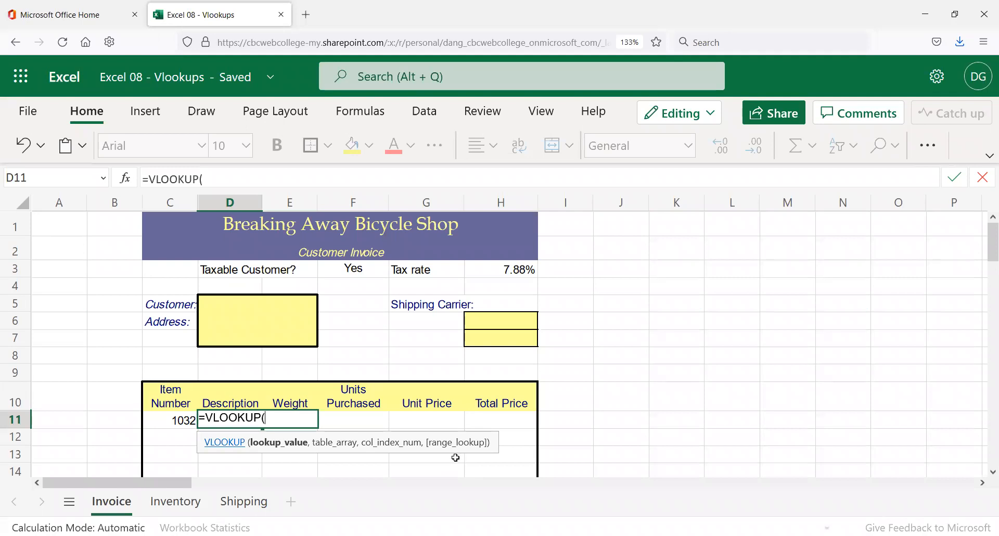
# - Insert the Inventory sheet's price list range A6:D30 into the VLOOKUP formula and select that reference within the formula
pyautogui.click(172, 502)
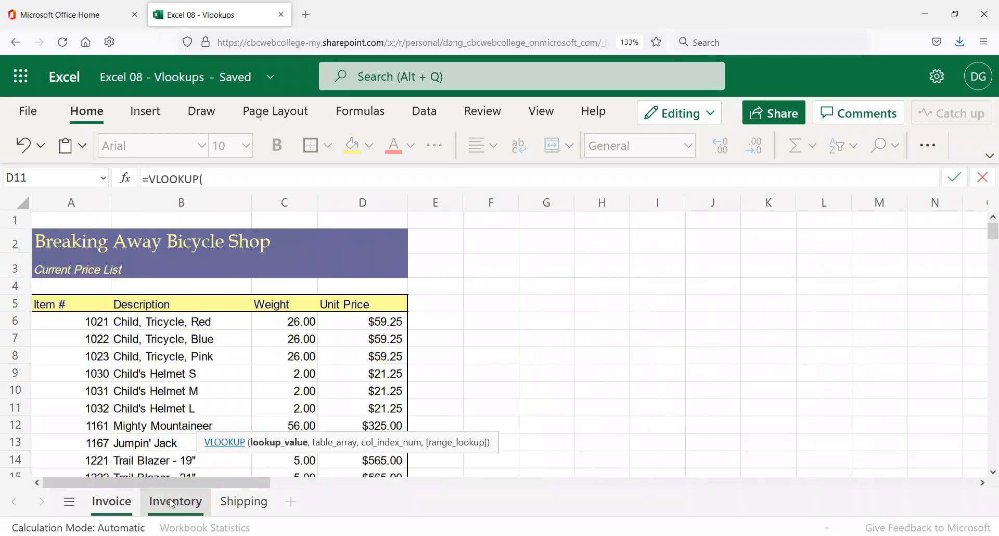
pyautogui.click(82, 320)
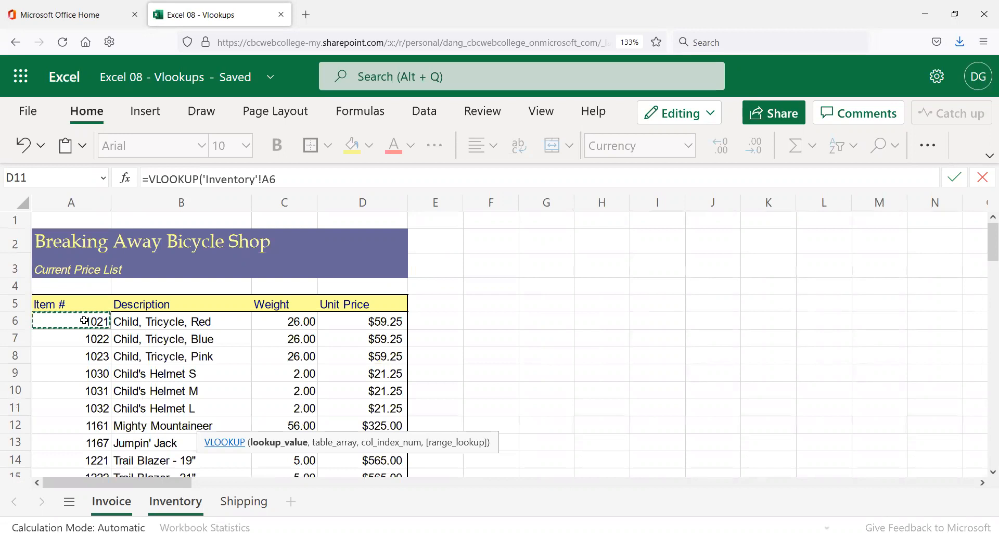
pyautogui.moveTo(84, 321); pyautogui.dragTo(291, 339)
pyautogui.moveTo(352, 339); pyautogui.dragTo(341, 434)
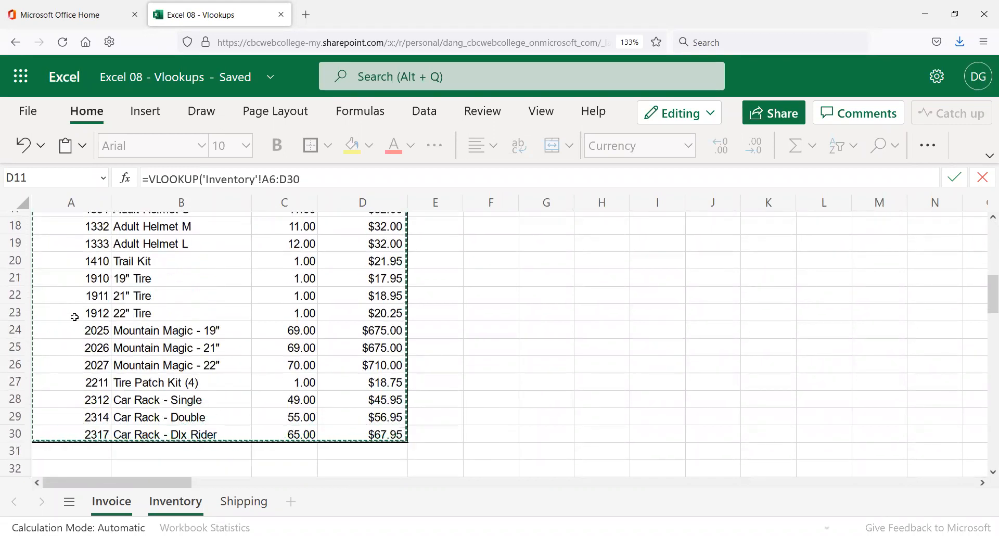
pyautogui.moveTo(323, 182); pyautogui.dragTo(205, 175)
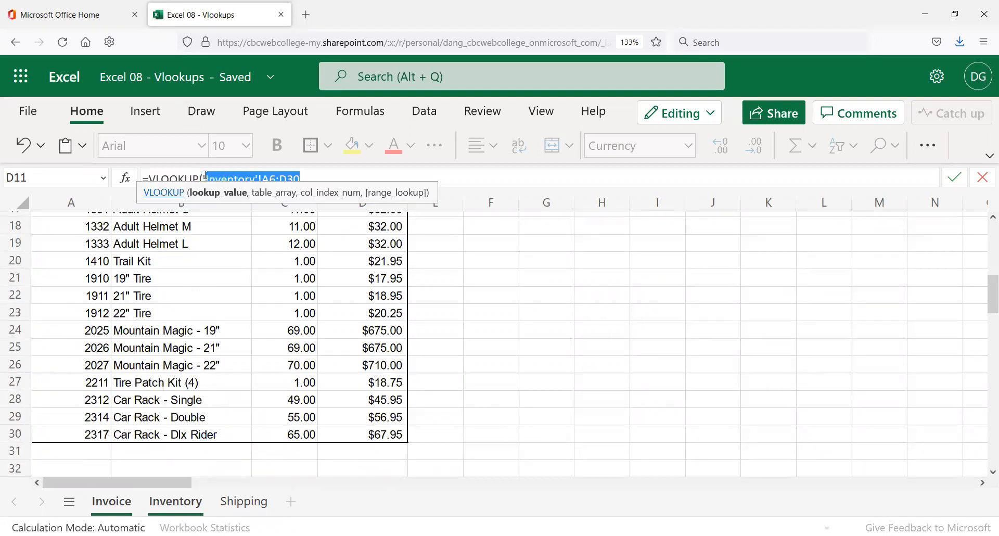
# - Continue the VLOOKUP formula in D11 after the Inventory range A6:D30 with column index number 2
pyautogui.click(315, 177)
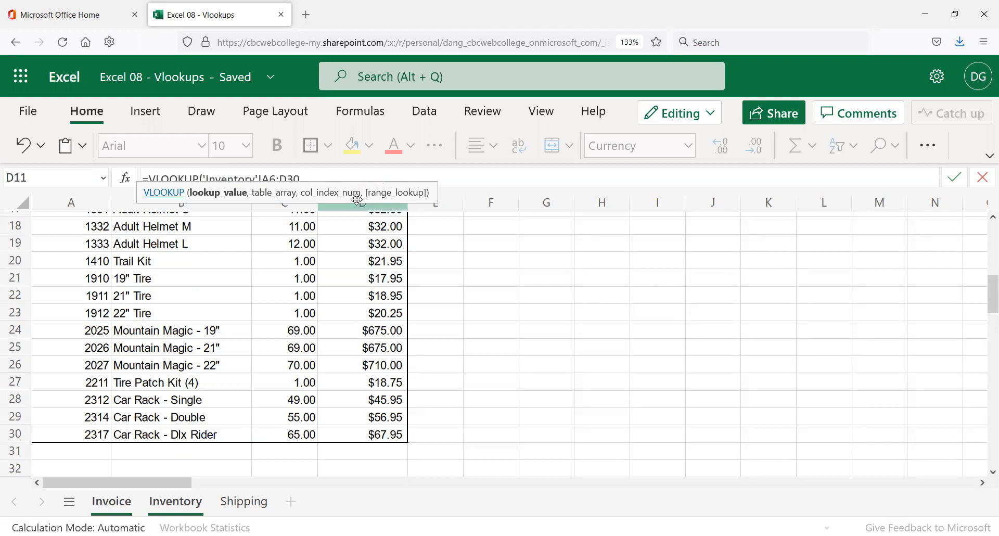
pyautogui.write(',')
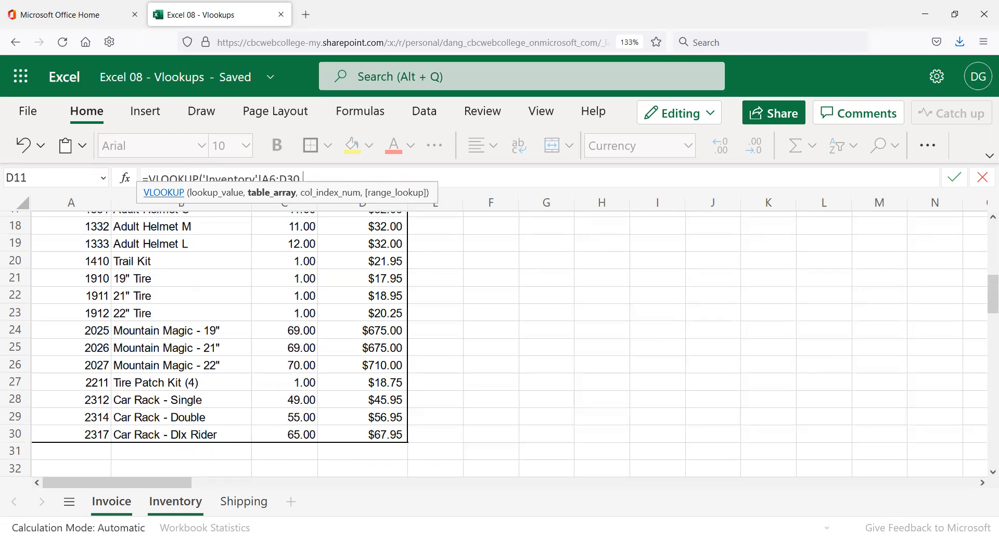
pyautogui.scroll(1, 209, 392)
pyautogui.scroll(5, 209, 392)
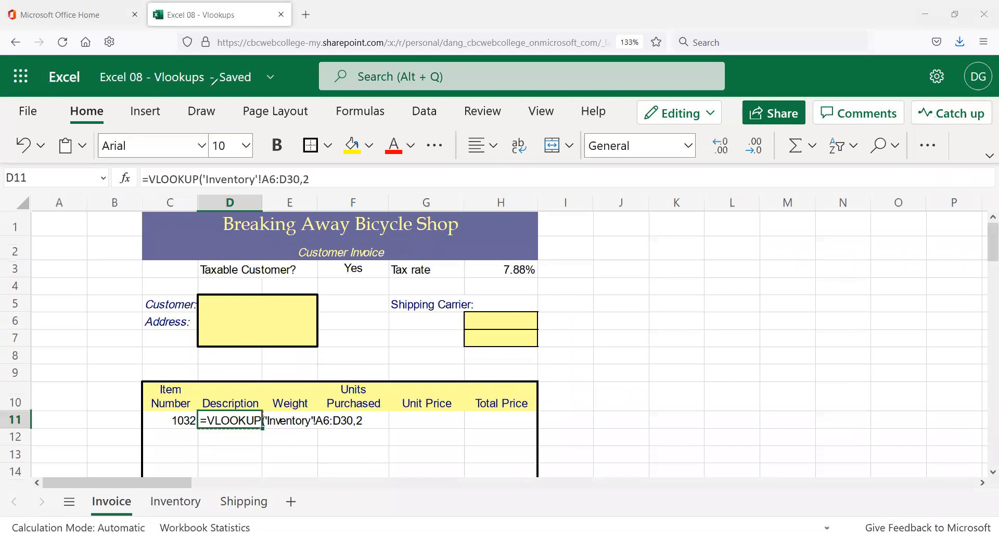
pyautogui.click(175, 502)
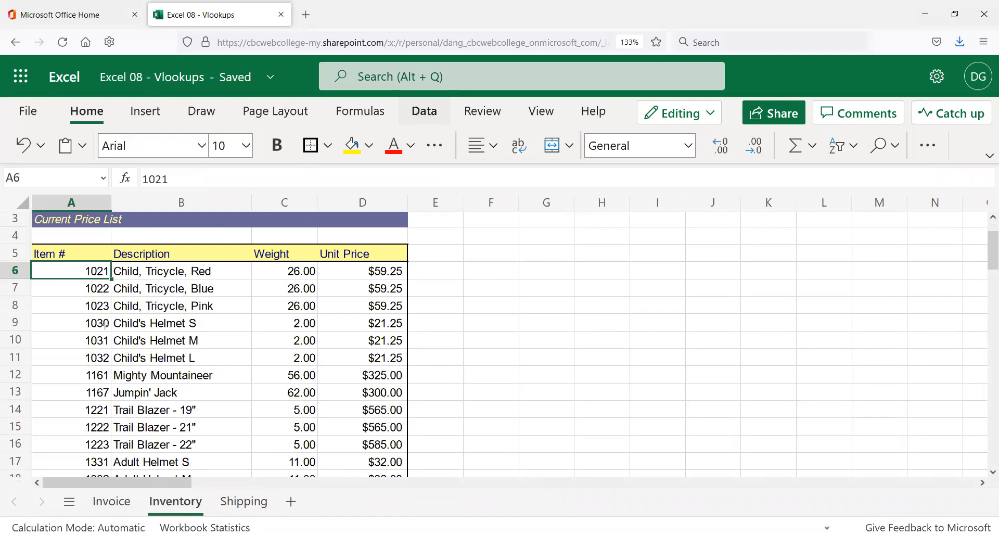
pyautogui.moveTo(33, 262)
pyautogui.mouseDown()
pyautogui.moveTo(109, 301)
pyautogui.moveTo(113, 320)
pyautogui.moveTo(249, 356)
pyautogui.moveTo(406, 356)
pyautogui.moveTo(111, 345)
pyautogui.moveTo(396, 363)
pyautogui.moveTo(154, 292)
pyautogui.moveTo(89, 286)
pyautogui.moveTo(105, 299)
pyautogui.moveTo(108, 286)
pyautogui.mouseUp()
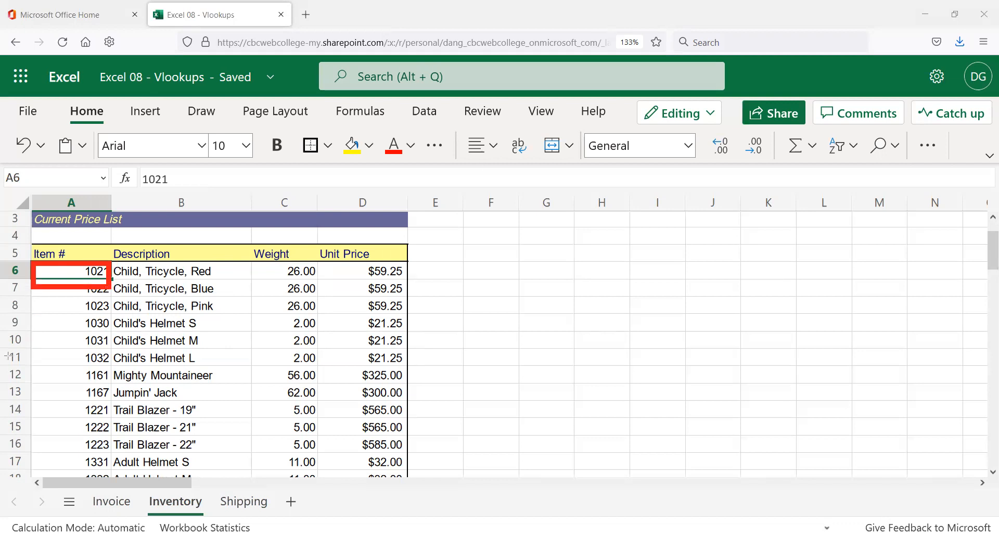
pyautogui.hotkey('ctrl', 'z')
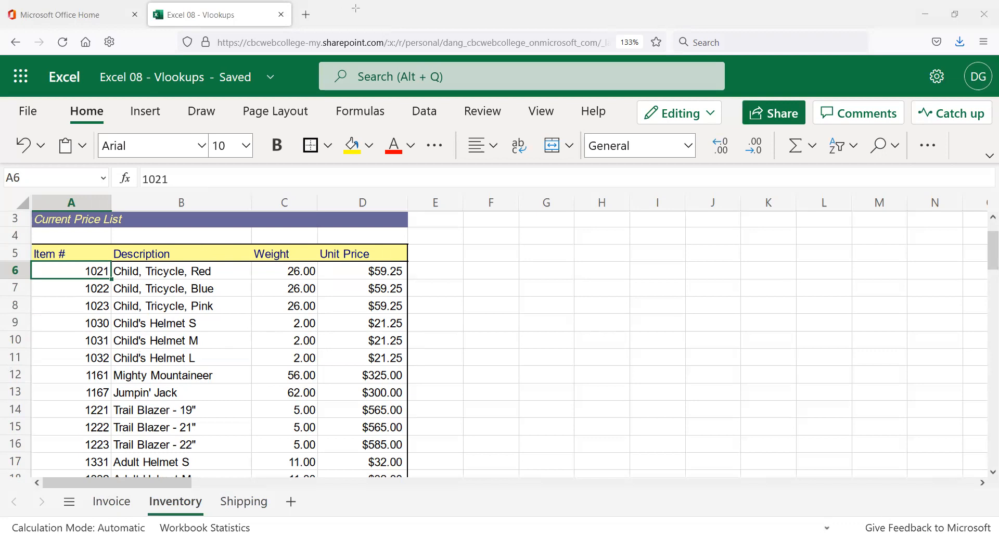
pyautogui.click(113, 501)
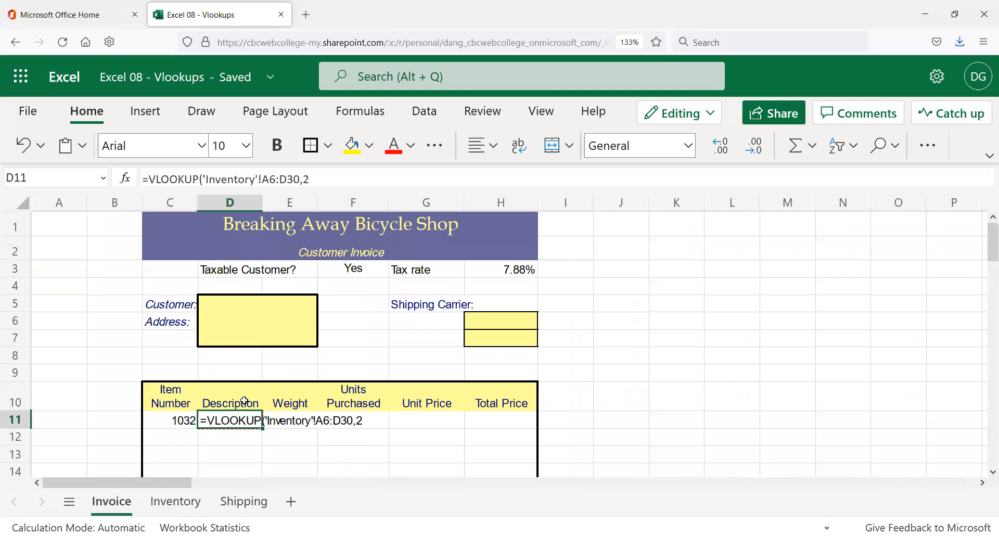
# - Complete the VLOOKUP in D11 of the Invoice sheet with C11 as lookup value, and widen column D to fit the description
pyautogui.click(325, 172)
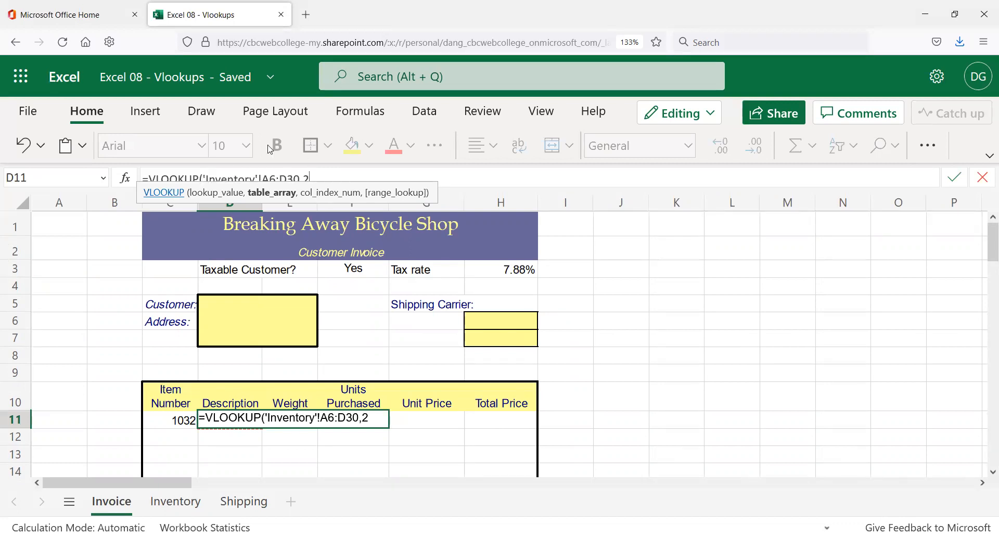
pyautogui.write(')')
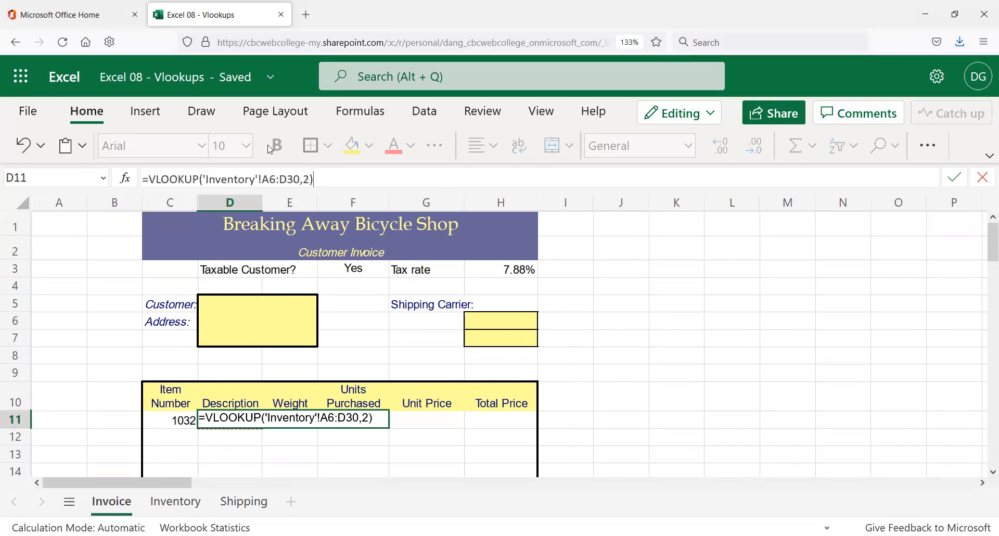
pyautogui.click(204, 179)
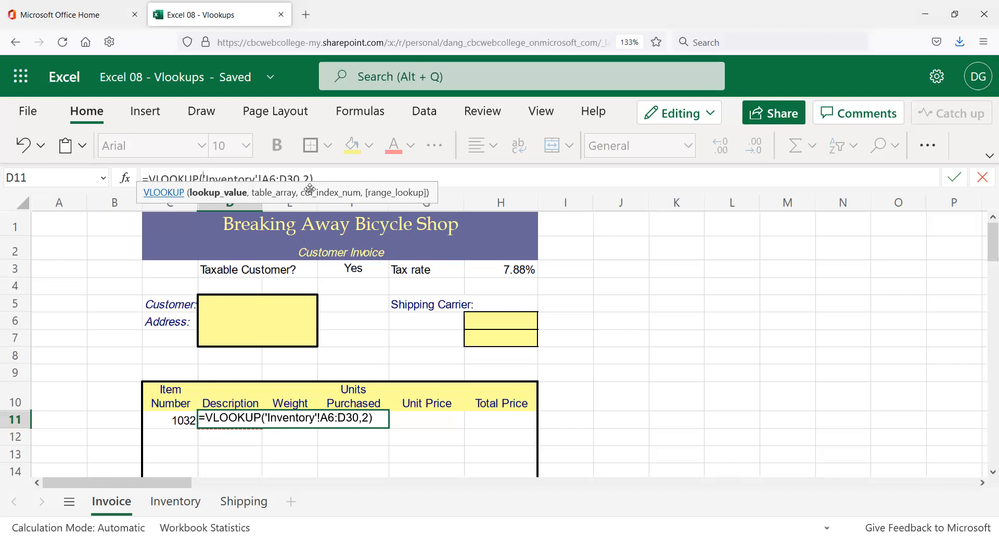
pyautogui.click(180, 421)
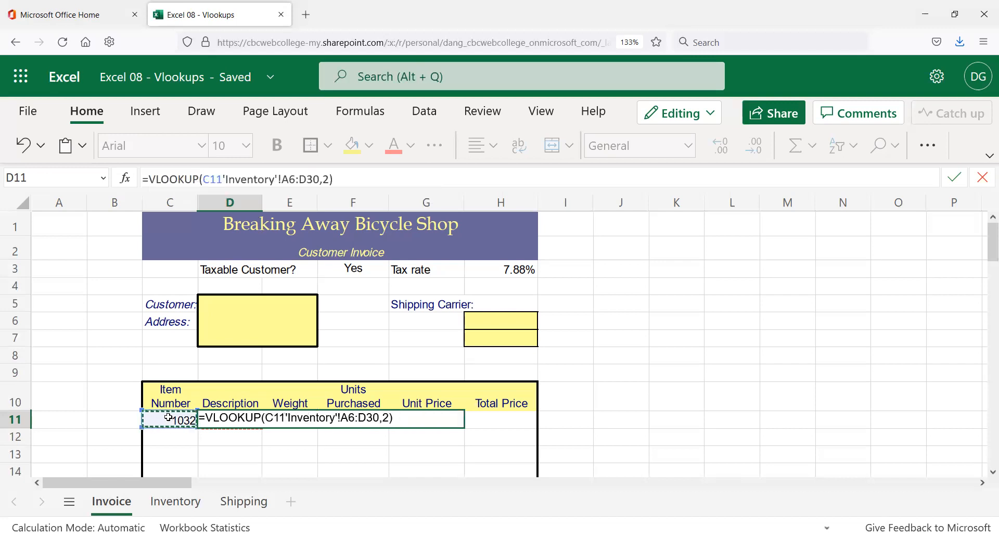
pyautogui.write(',')
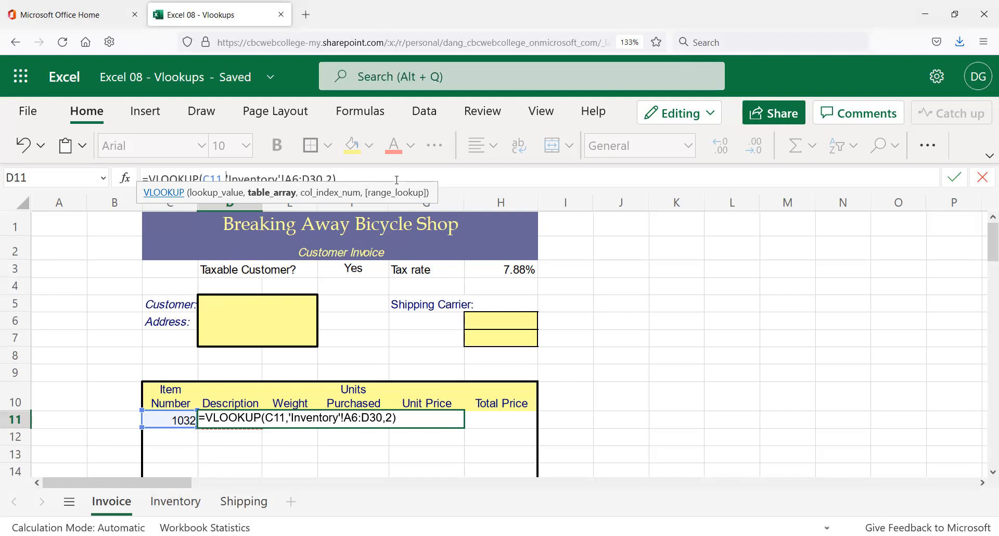
pyautogui.press('Return')
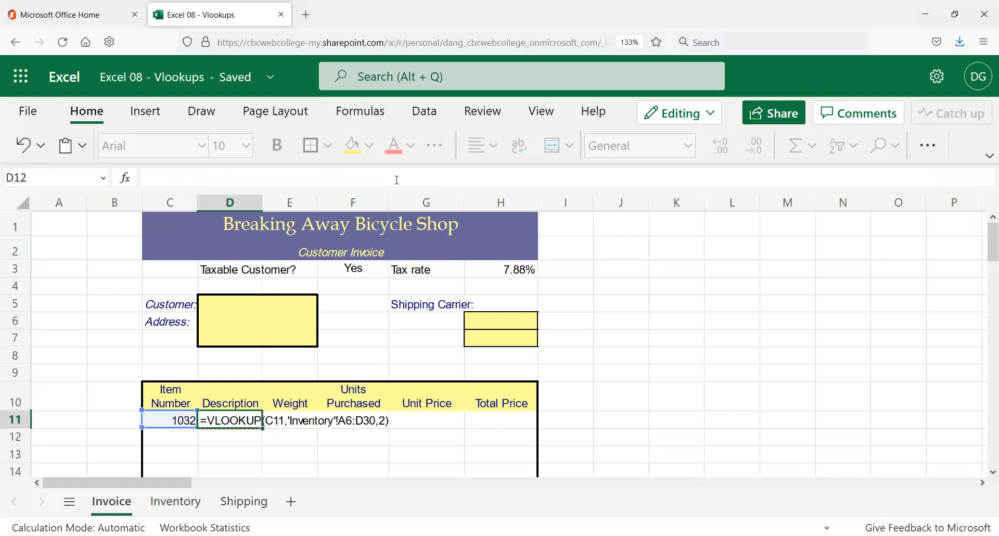
pyautogui.press('Up')
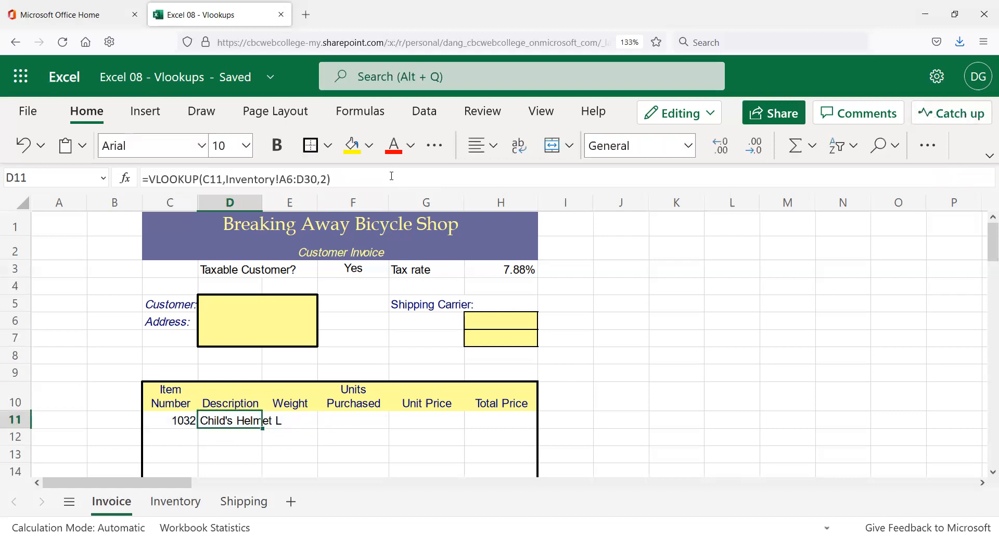
pyautogui.moveTo(259, 203); pyautogui.dragTo(346, 211)
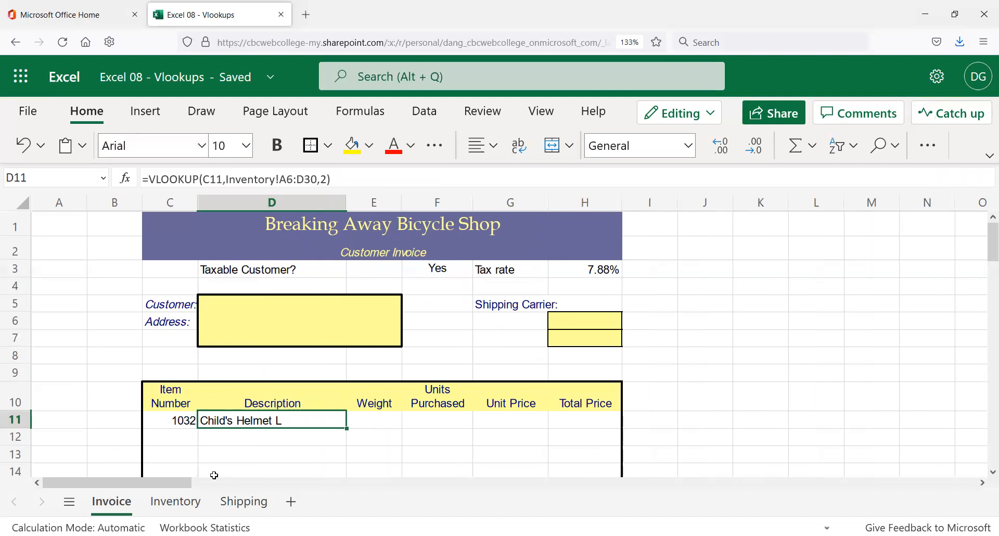
# - Change the description of item 1032 on the Inventory sheet to Child's Helmet Large and return to the Invoice sheet
pyautogui.click(172, 504)
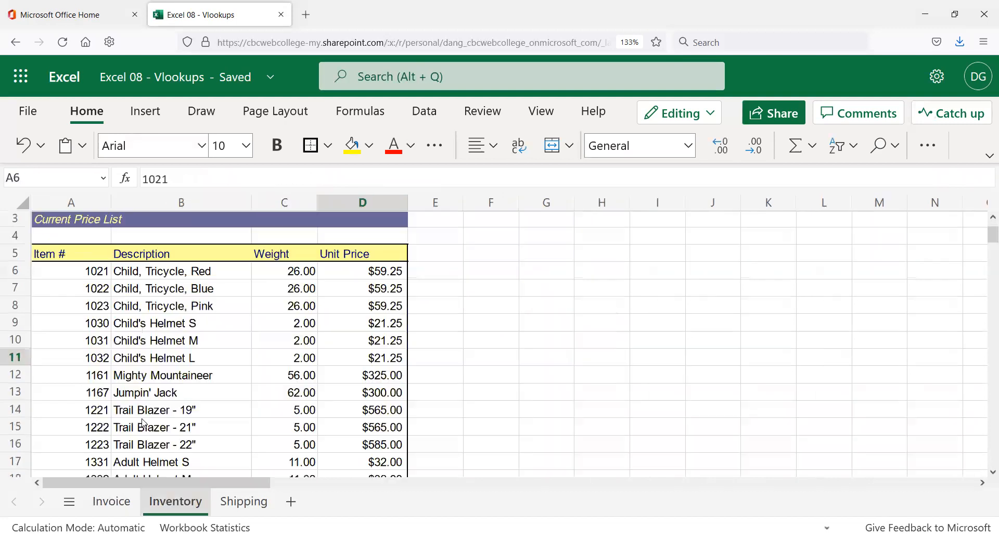
pyautogui.click(86, 288)
pyautogui.click(94, 305)
pyautogui.click(95, 338)
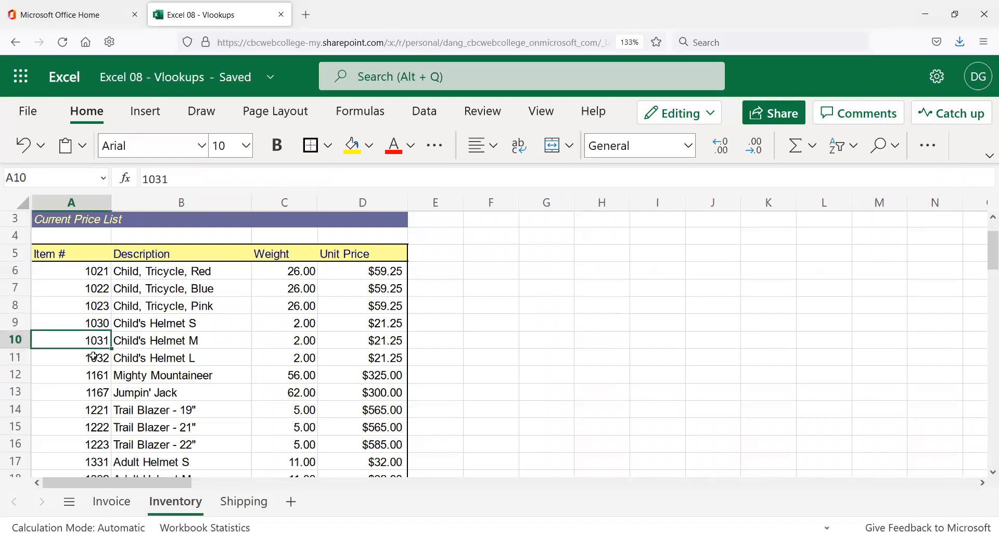
pyautogui.click(94, 355)
pyautogui.moveTo(114, 358); pyautogui.dragTo(151, 355)
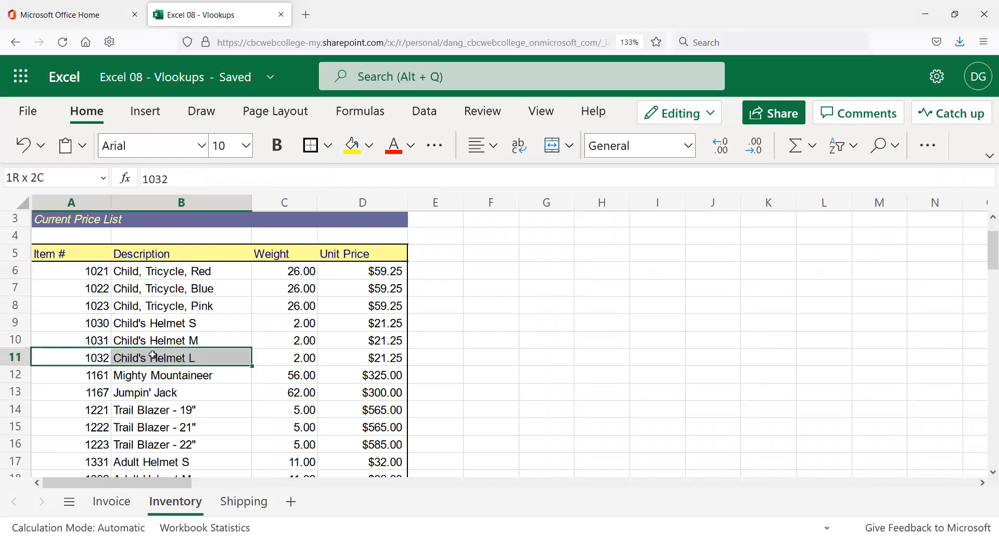
pyautogui.click(191, 360)
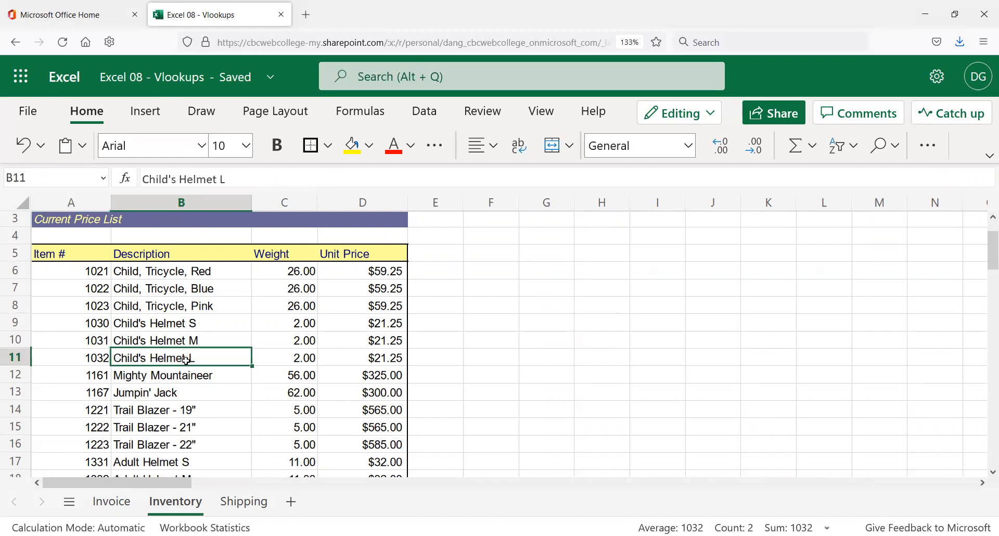
pyautogui.click(247, 177)
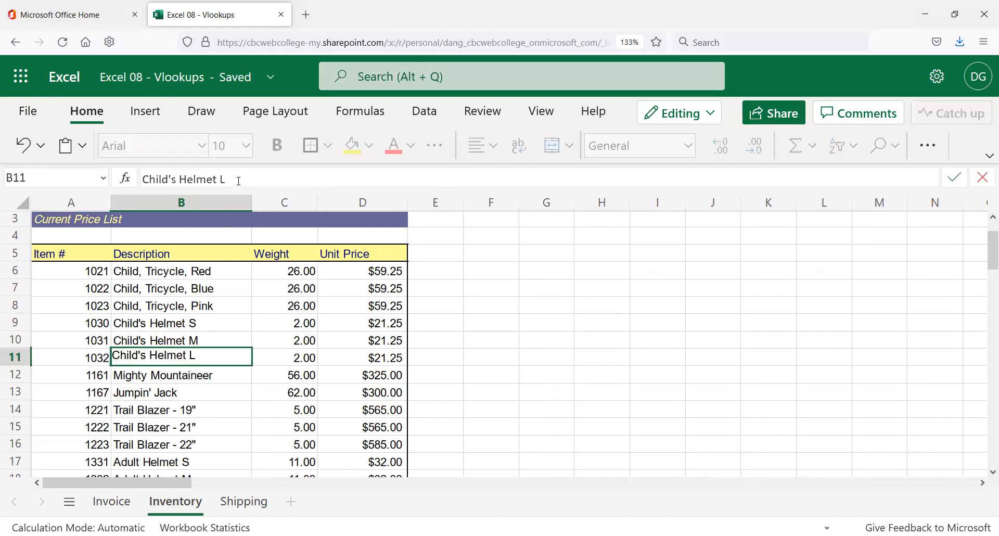
pyautogui.write('arge')
pyautogui.press('Return')
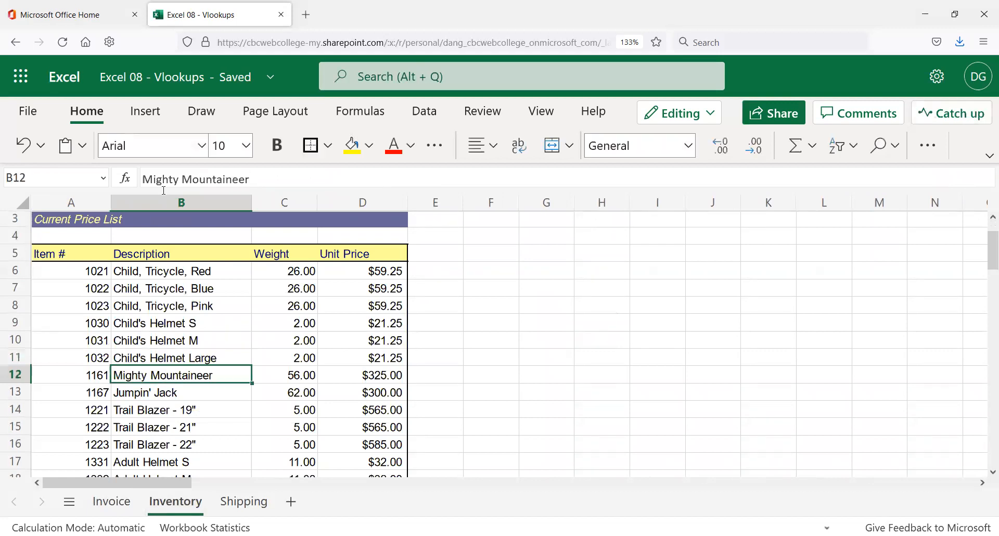
pyautogui.click(106, 501)
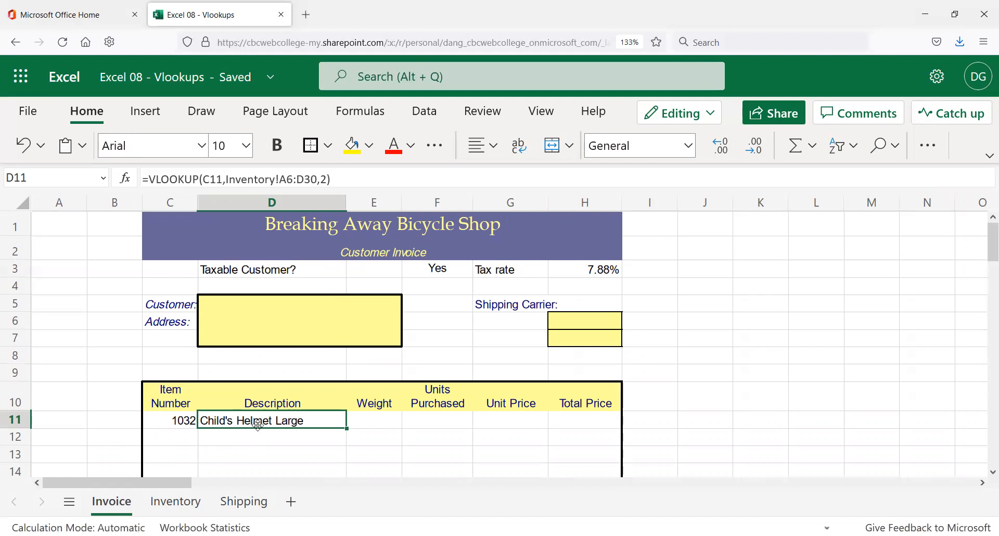
# - Find another item number on the Inventory sheet and enter 2027 as the item number in C11 of the invoice
pyautogui.click(186, 421)
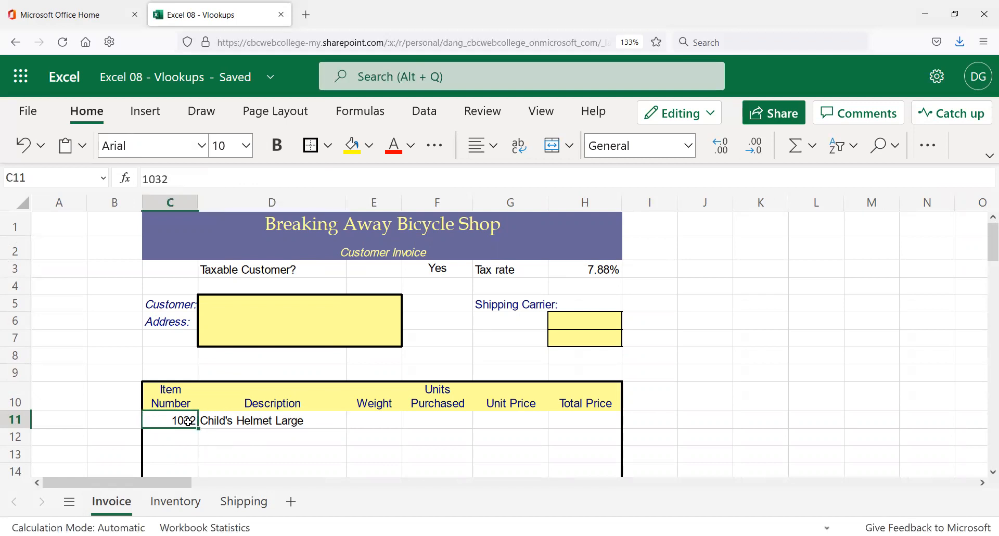
pyautogui.click(176, 501)
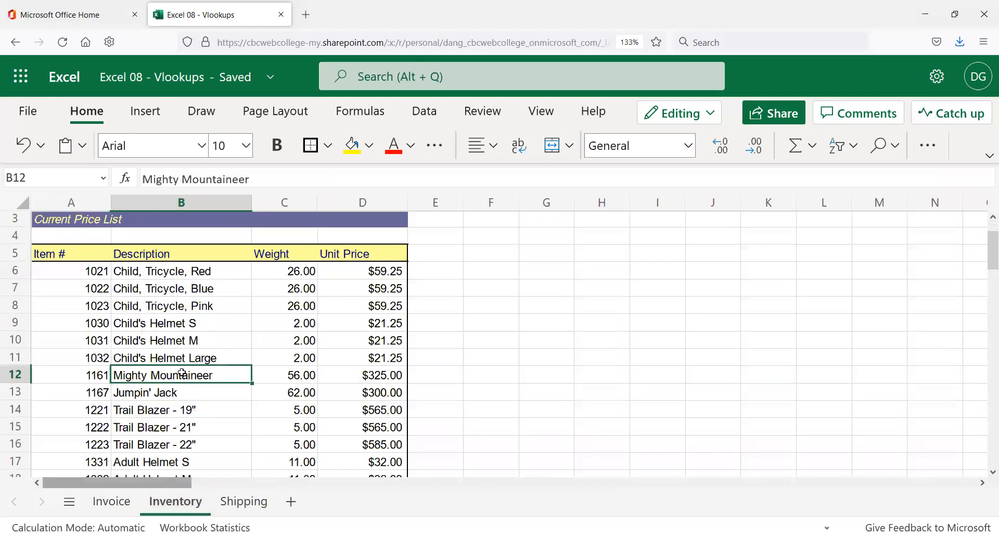
pyautogui.scroll(-4, 183, 375)
pyautogui.scroll(-2, 183, 376)
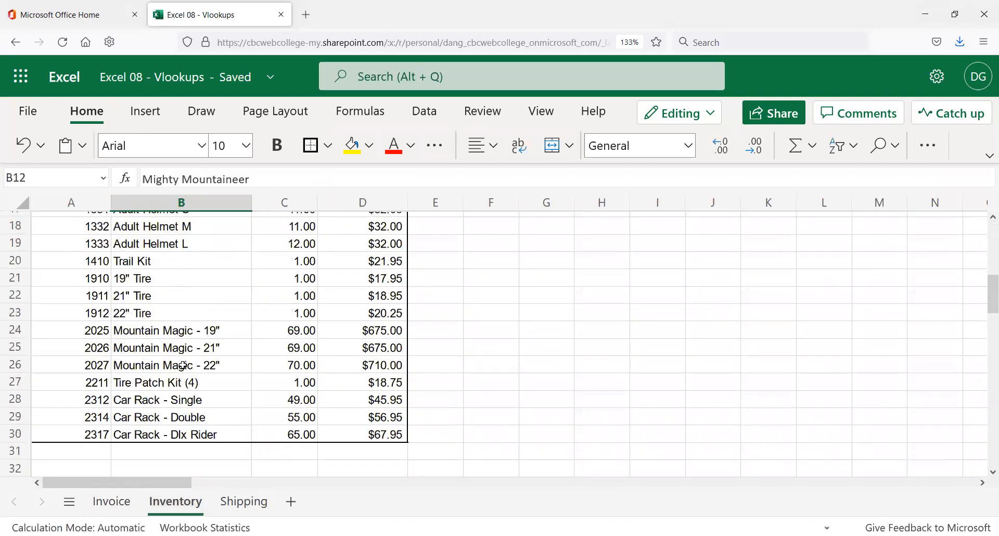
pyautogui.scroll(2, 169, 354)
pyautogui.click(127, 500)
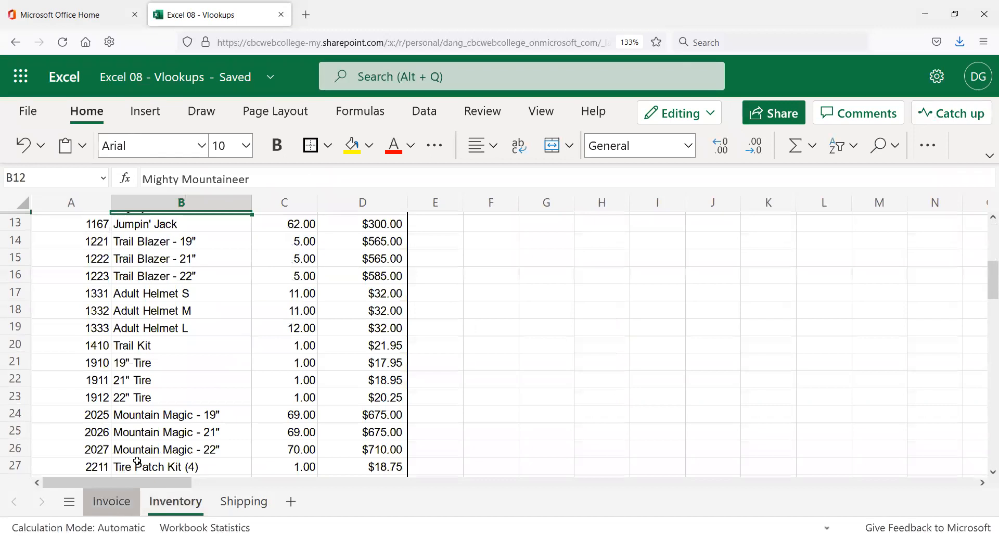
pyautogui.write('2027')
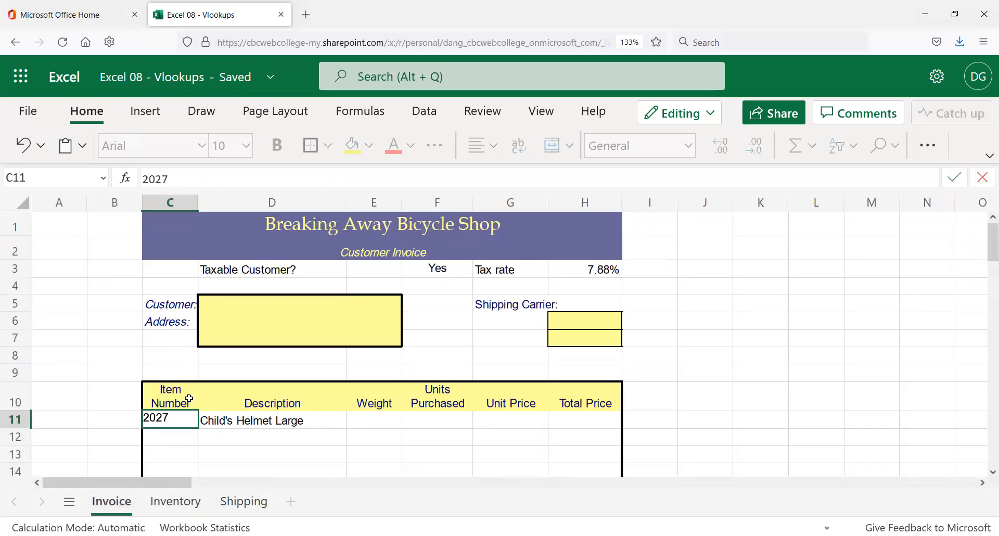
pyautogui.press('Return')
pyautogui.press('Up')
pyautogui.press('Right')
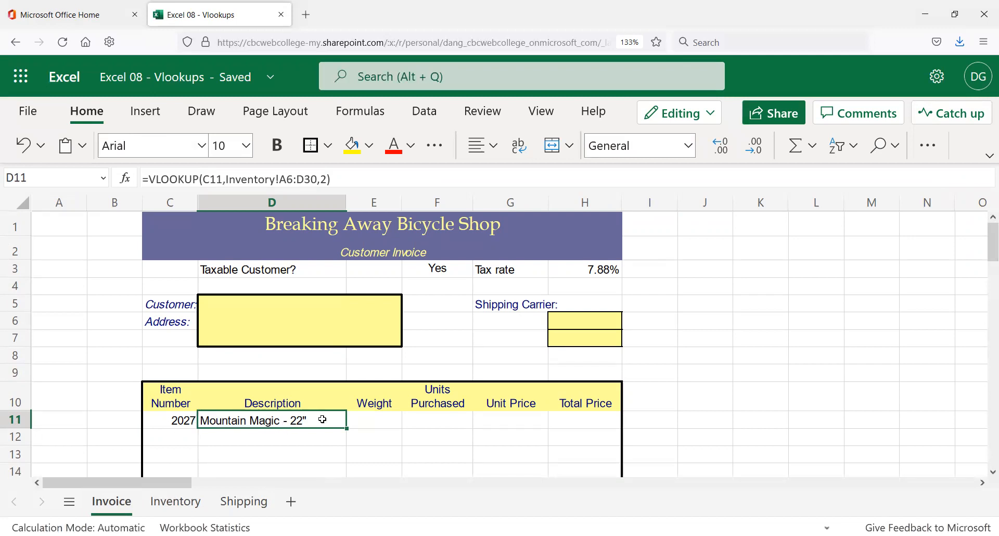
# - Check the column order on the Inventory sheet, and begin a VLOOKUP in the invoice's Weight cell E11 with C11 as lookup value
pyautogui.click(385, 420)
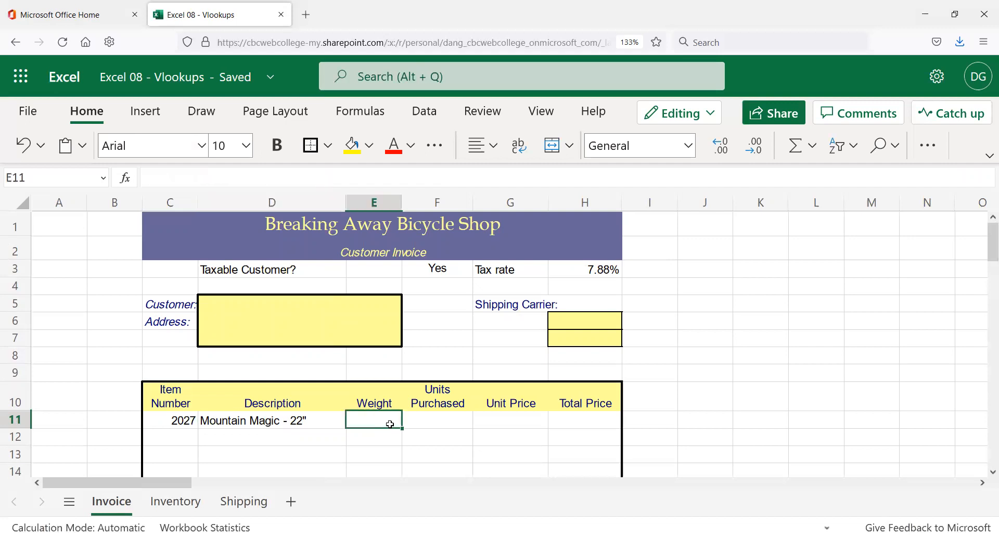
pyautogui.click(176, 501)
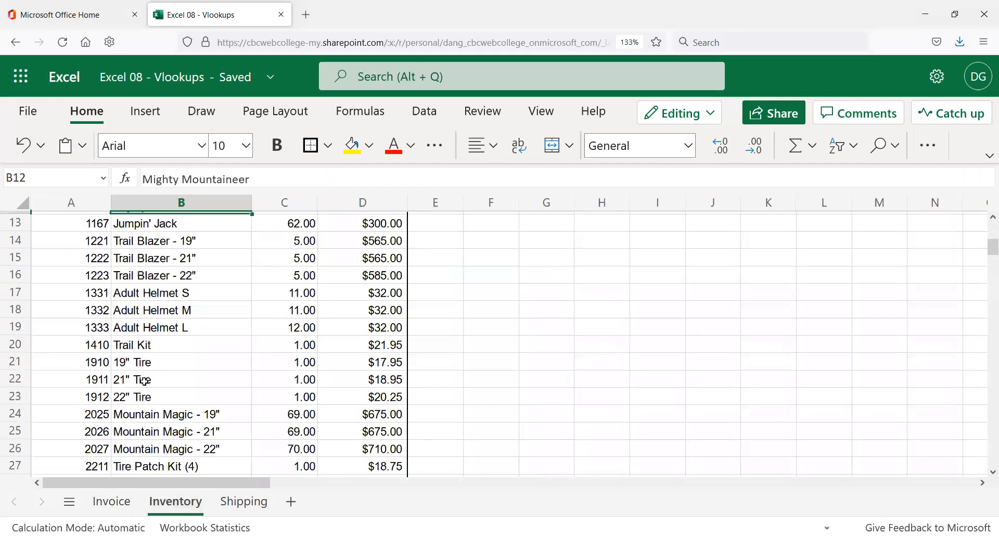
pyautogui.click(65, 305)
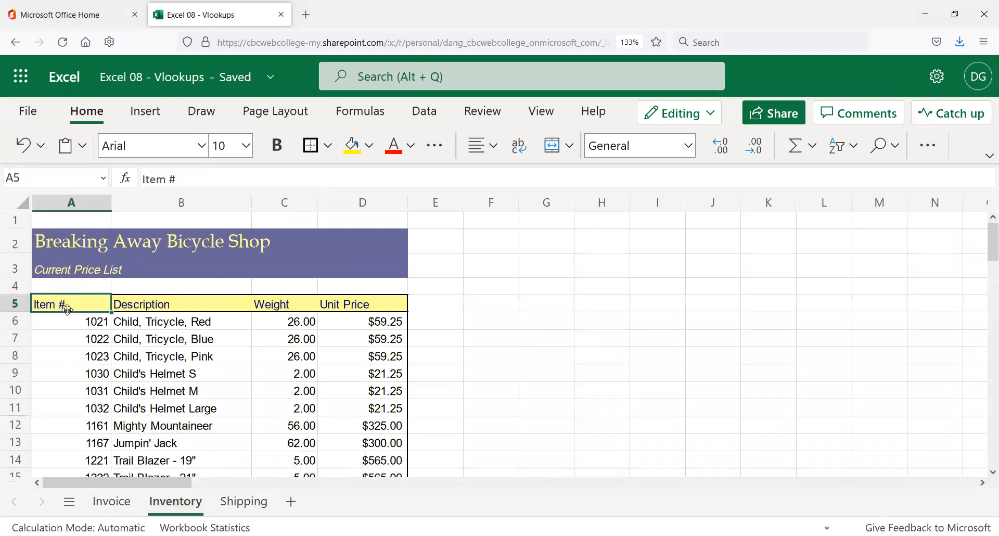
pyautogui.click(172, 308)
pyautogui.click(278, 303)
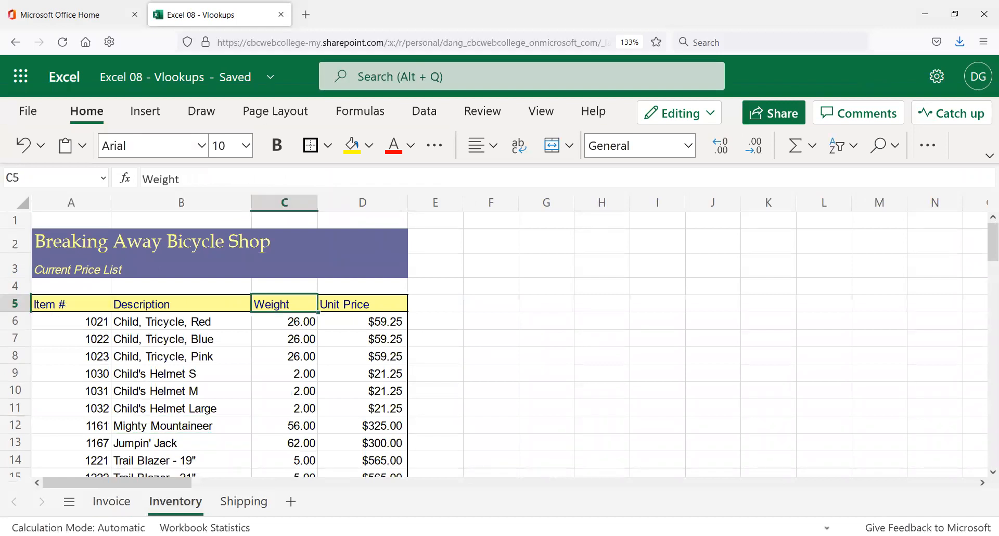
pyautogui.click(114, 501)
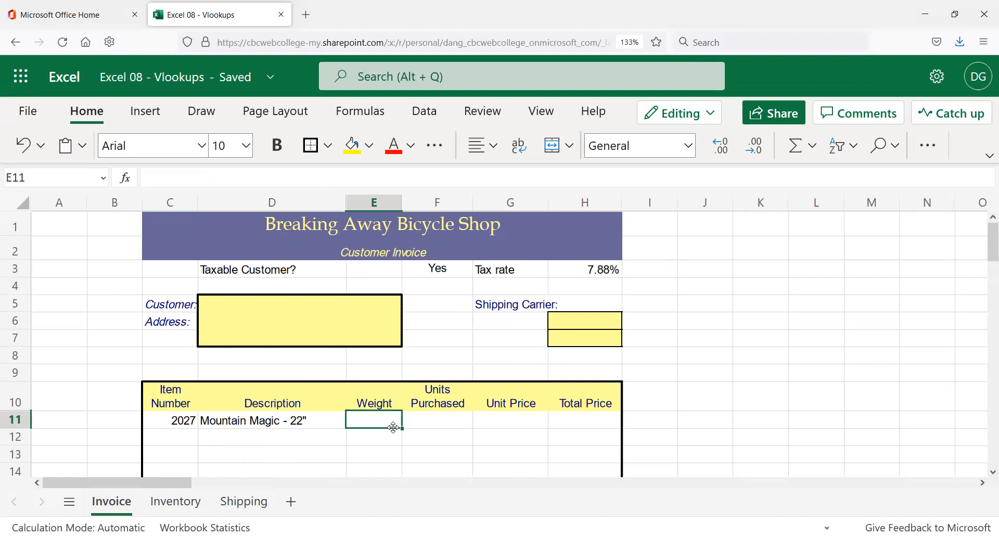
pyautogui.write('=v')
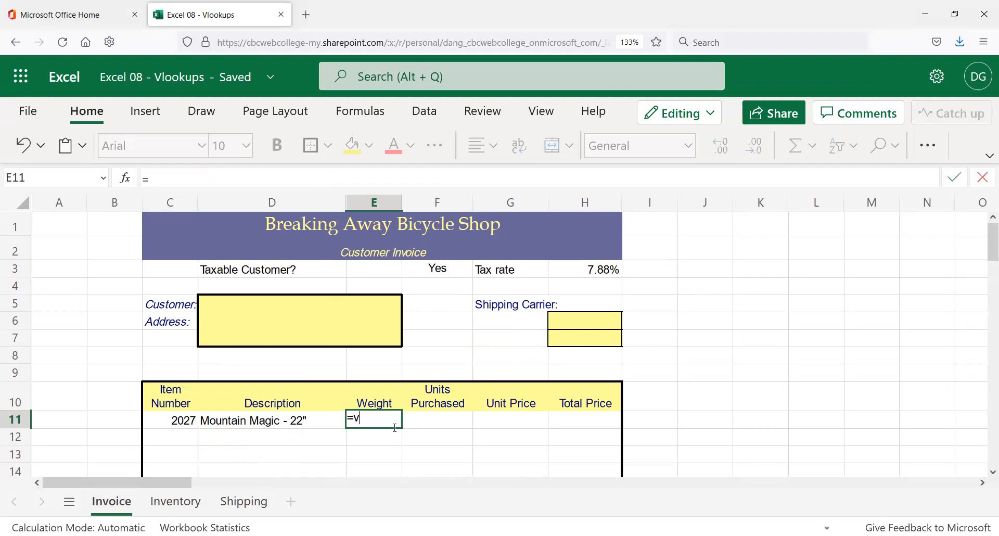
pyautogui.write('look')
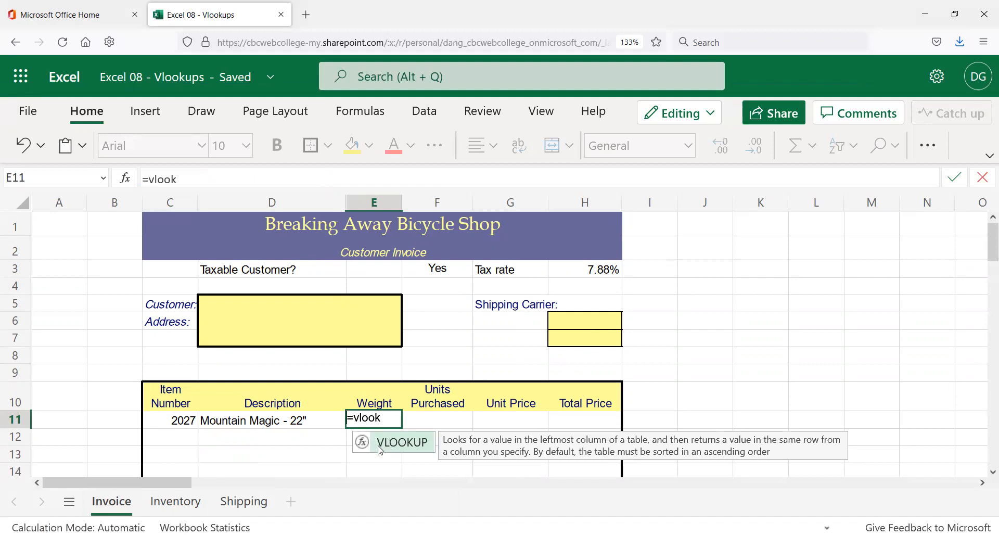
pyautogui.click(218, 177)
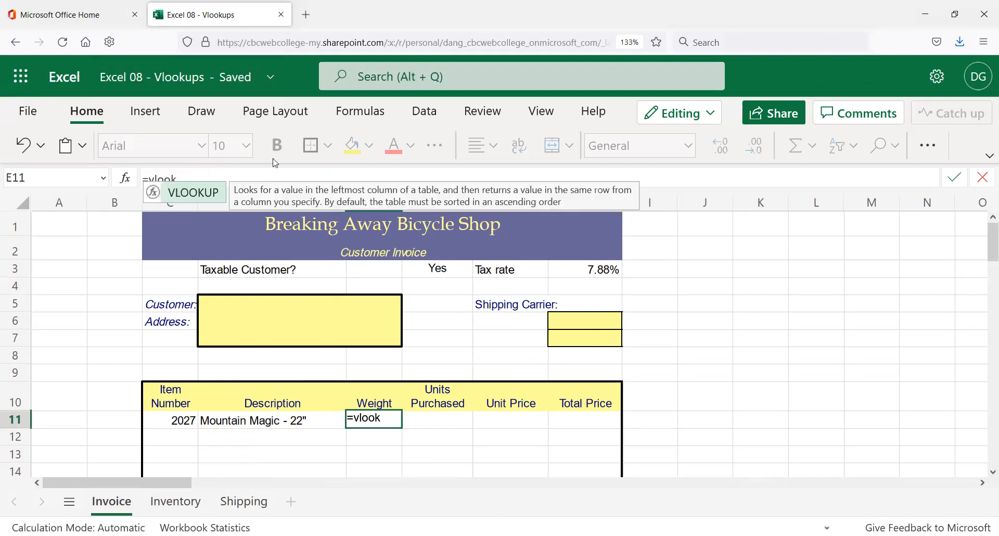
pyautogui.write('up')
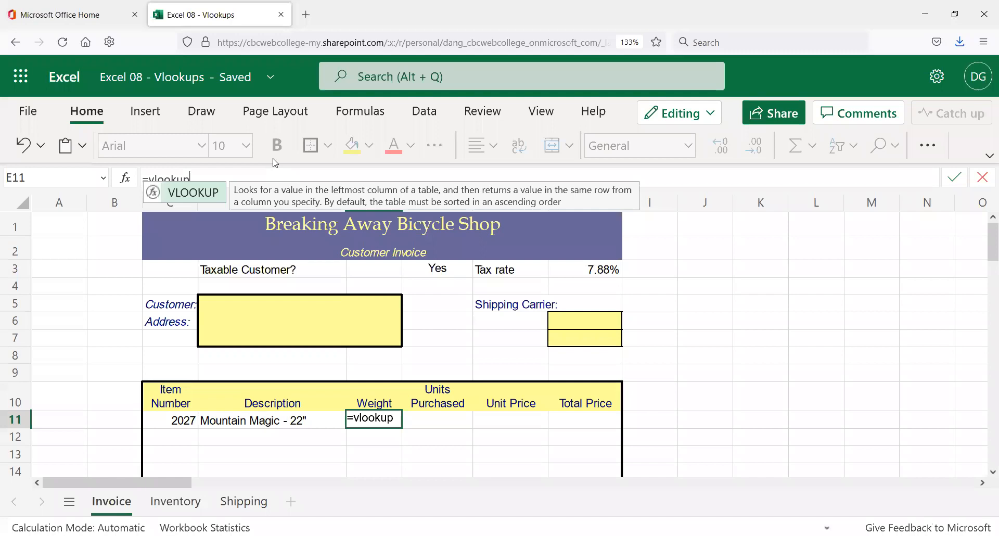
pyautogui.write('(')
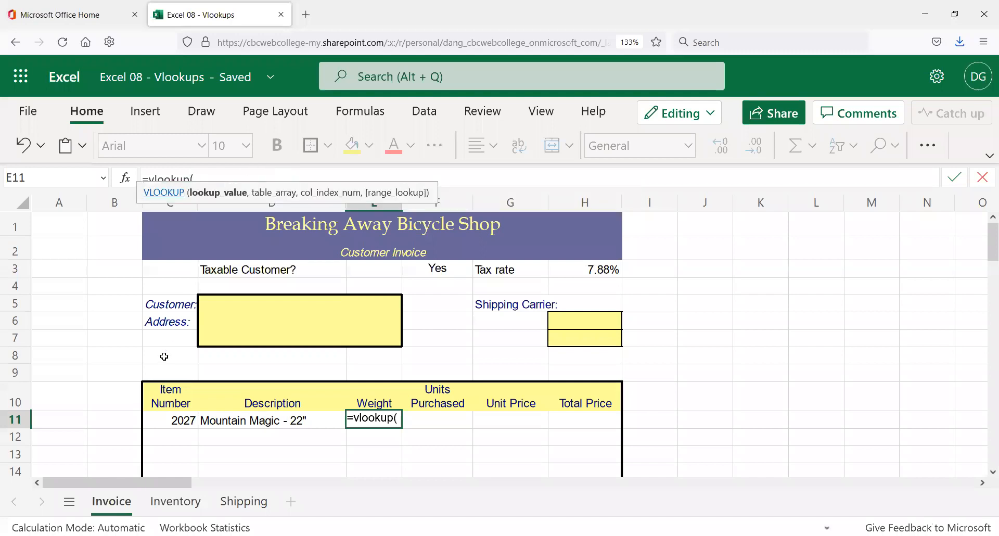
pyautogui.click(173, 424)
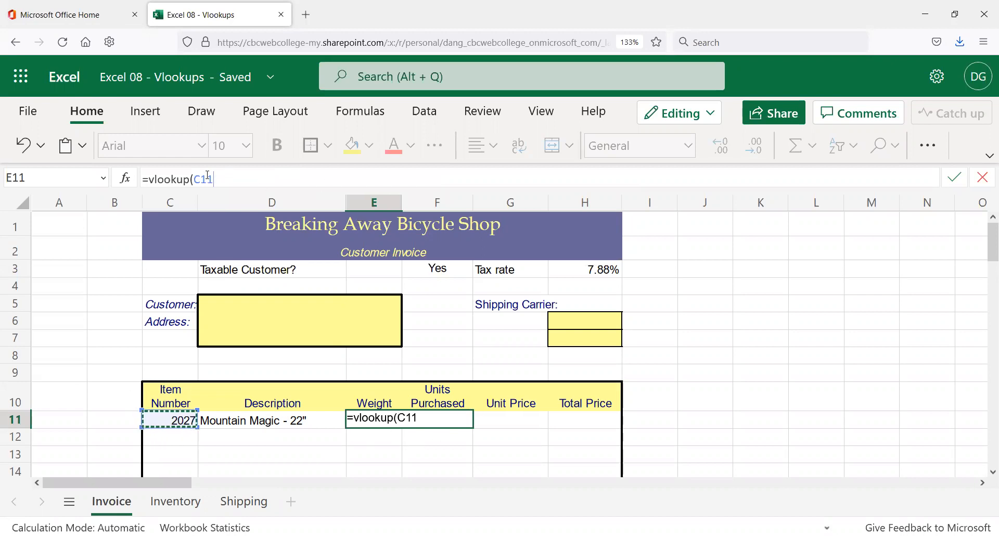
pyautogui.write(',')
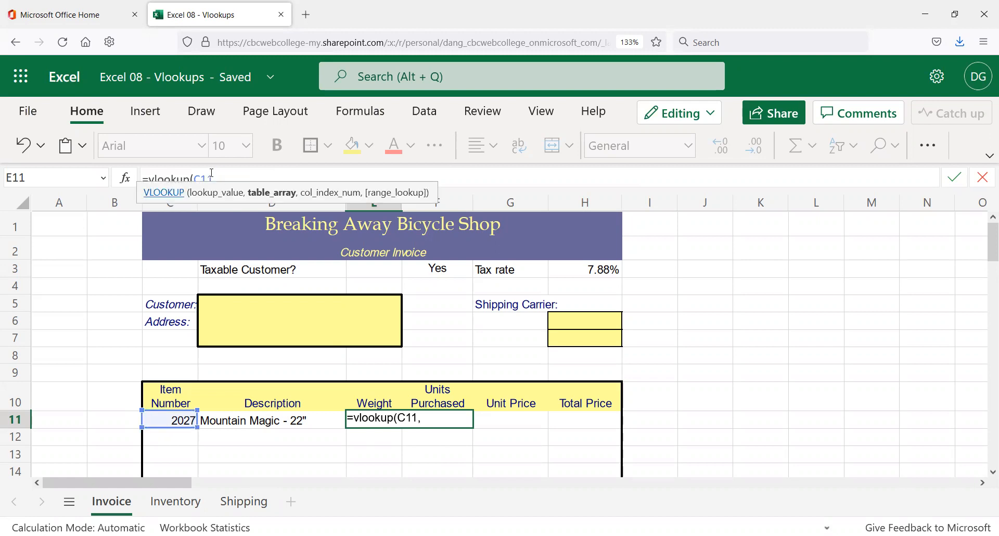
# - Complete the VLOOKUP in E11 with the Inventory range A6:D30 and column index number 3
pyautogui.click(192, 509)
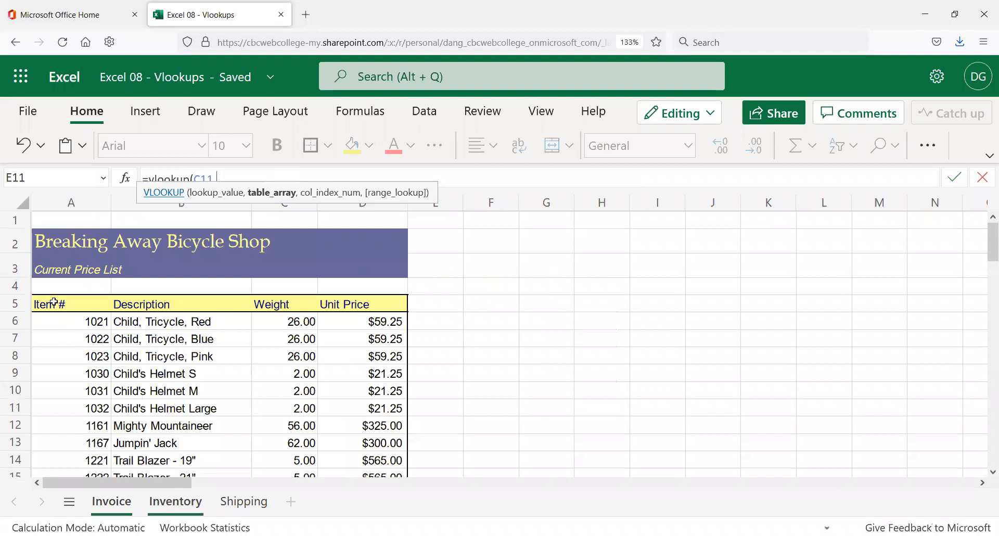
pyautogui.moveTo(84, 321); pyautogui.dragTo(391, 408)
pyautogui.moveTo(313, 457); pyautogui.dragTo(342, 384)
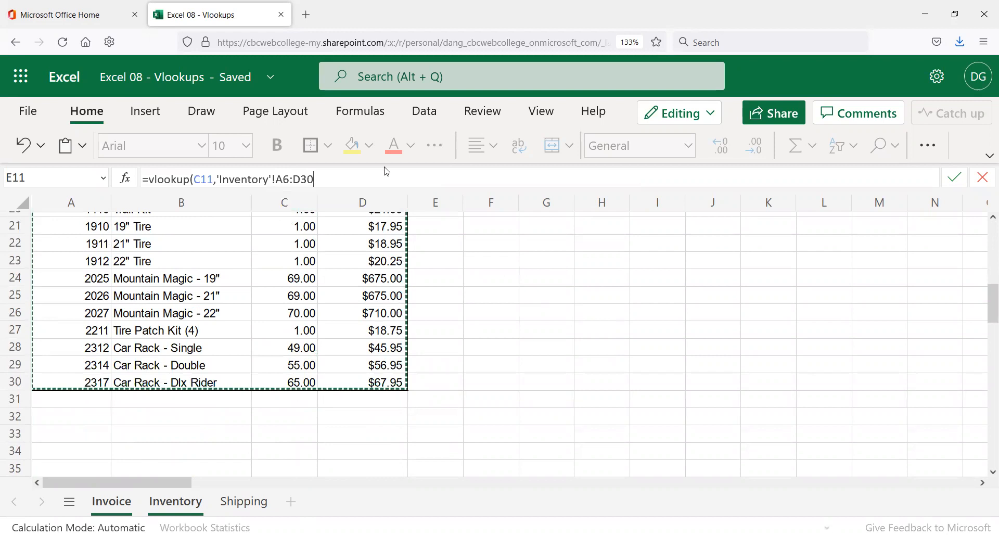
pyautogui.write(',')
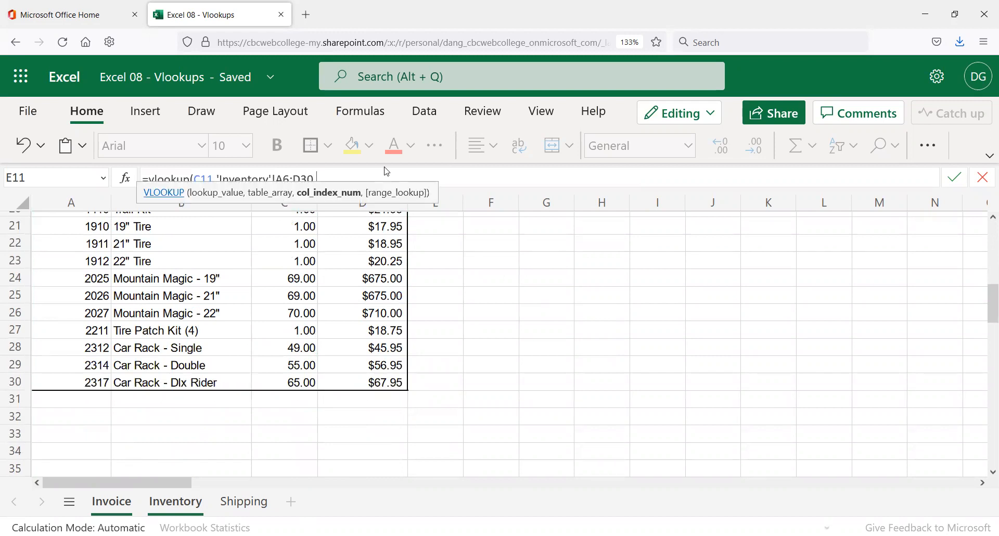
pyautogui.write('3)')
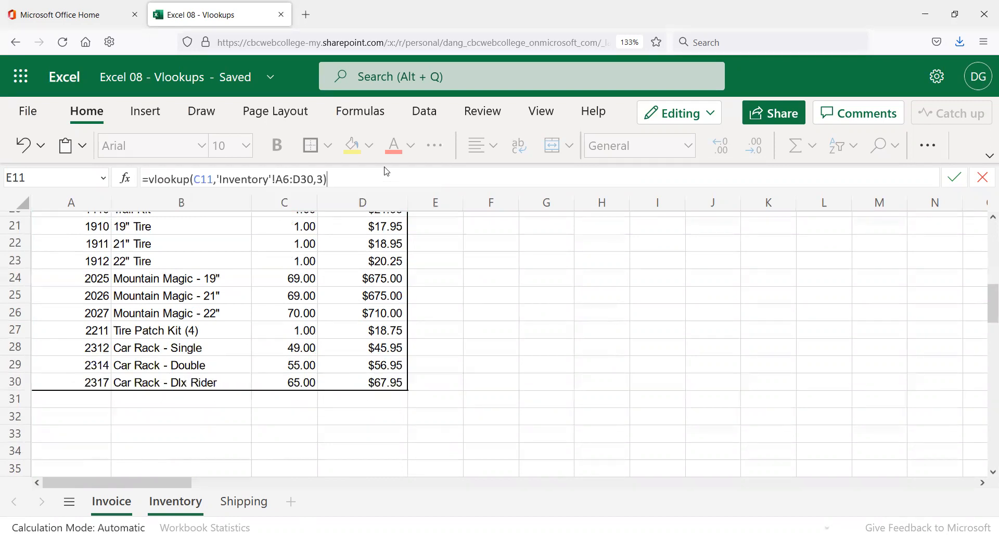
pyautogui.press('Return')
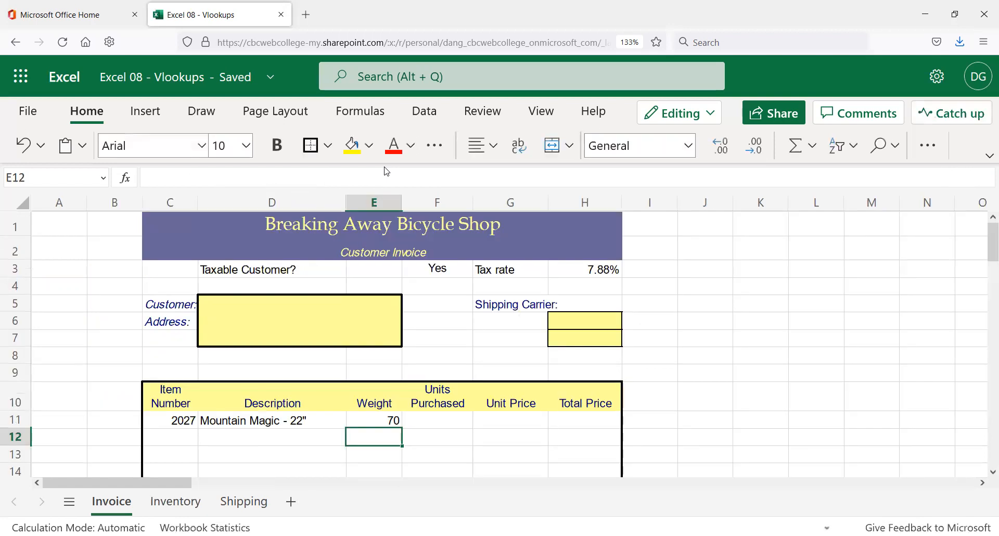
pyautogui.press('Up')
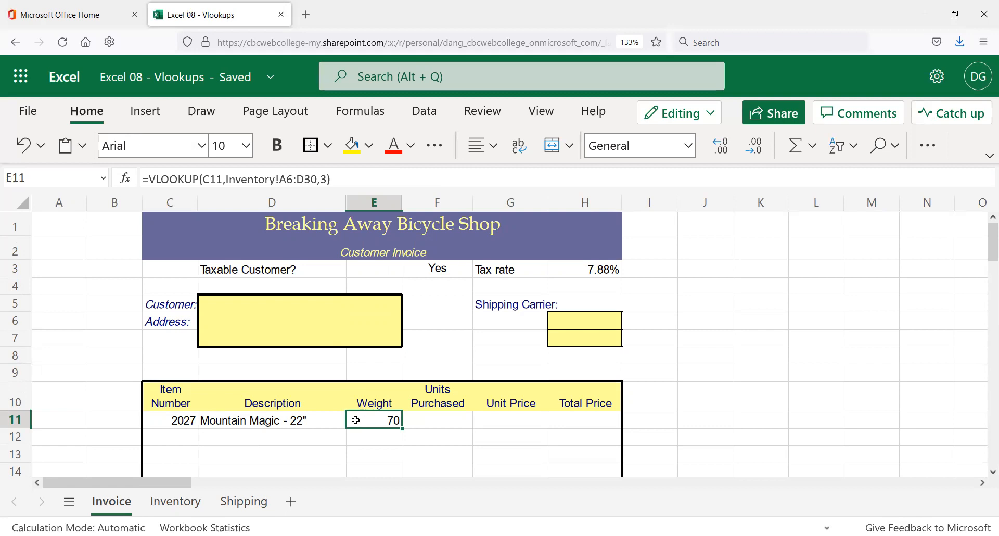
# - Trace item number 2027 on the Inventory sheet across to its description and weight, and return to the Invoice sheet
pyautogui.click(185, 421)
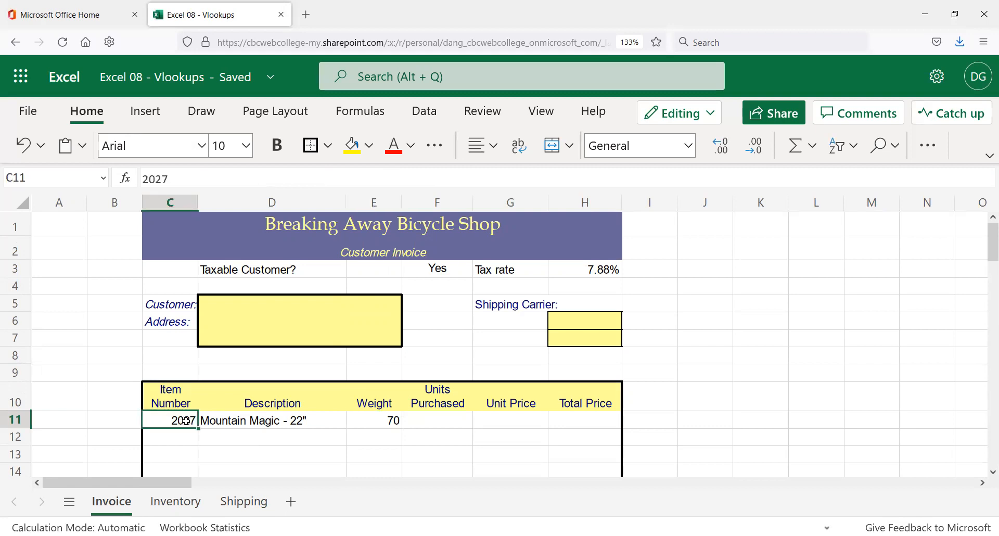
pyautogui.click(170, 509)
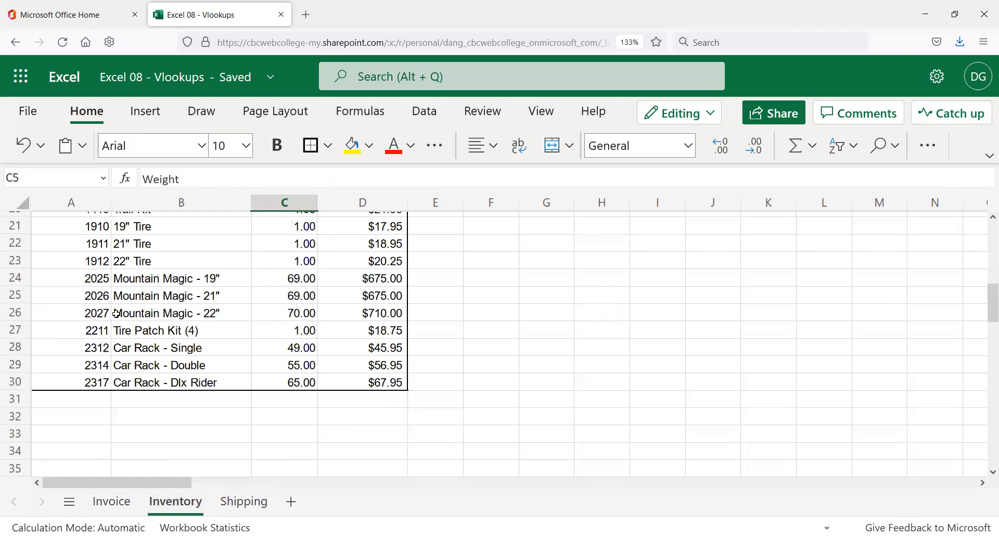
pyautogui.click(98, 312)
pyautogui.click(198, 306)
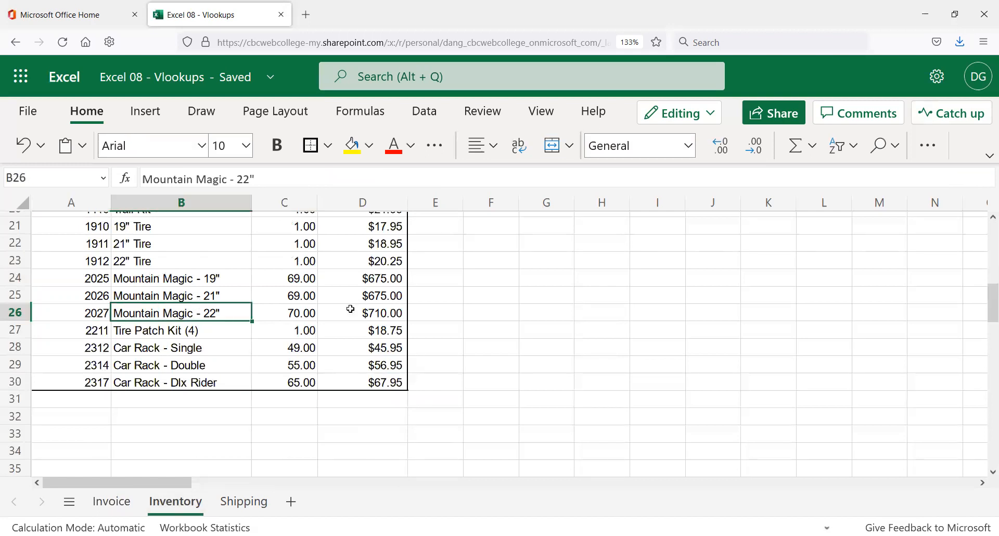
pyautogui.click(314, 310)
pyautogui.scroll(1, 323, 303)
pyautogui.scroll(5, 323, 304)
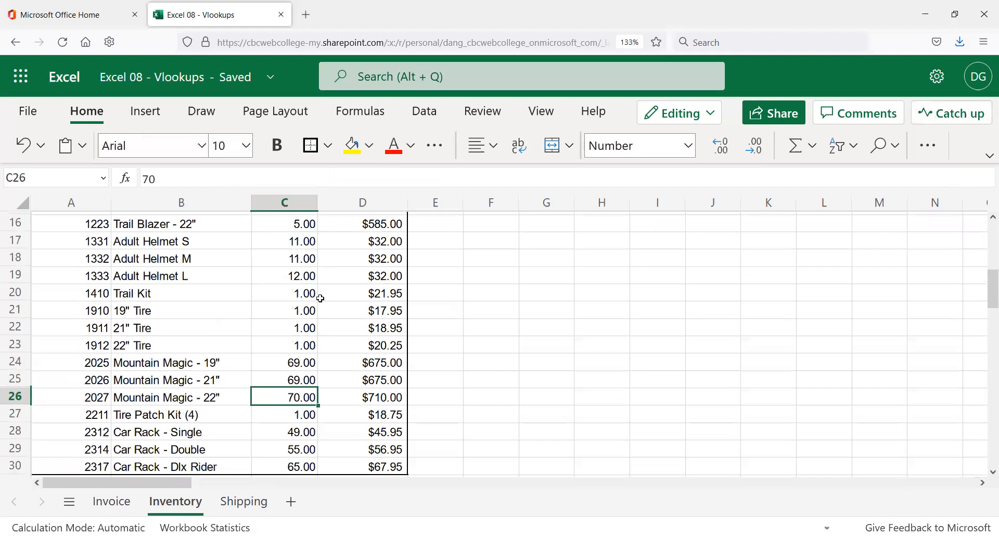
pyautogui.scroll(2, 315, 324)
pyautogui.scroll(-2, 315, 324)
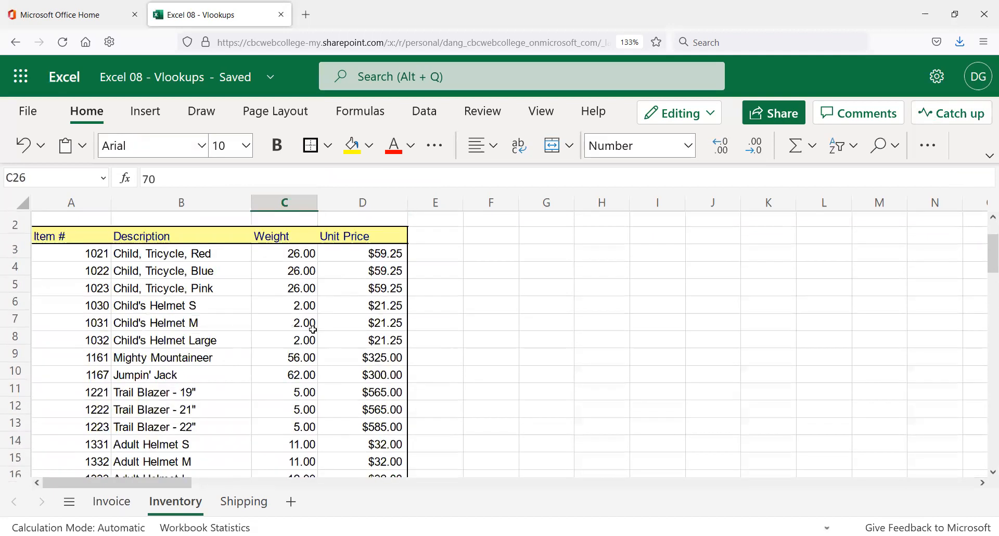
pyautogui.moveTo(82, 235); pyautogui.dragTo(65, 437)
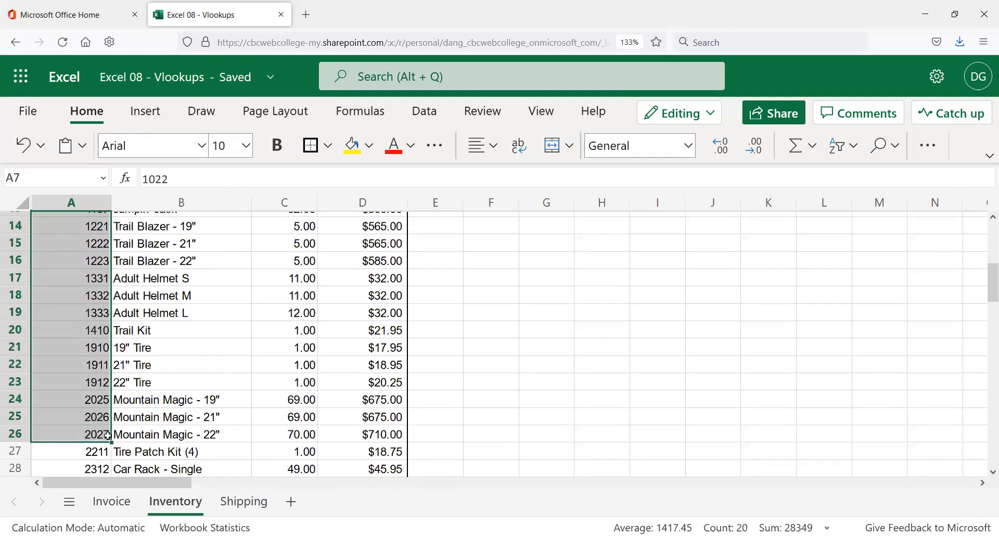
pyautogui.moveTo(166, 311); pyautogui.dragTo(208, 436)
pyautogui.moveTo(307, 419); pyautogui.dragTo(302, 436)
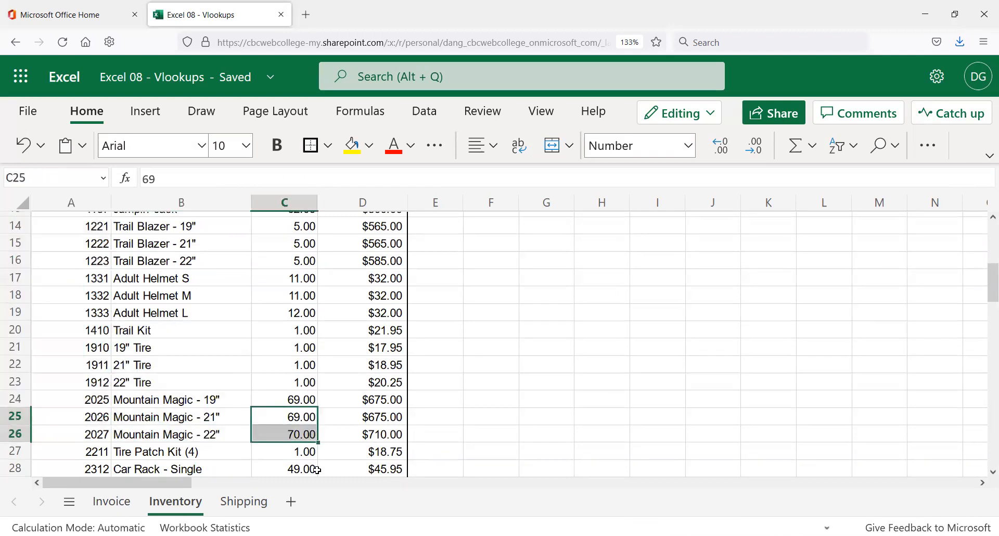
pyautogui.click(302, 429)
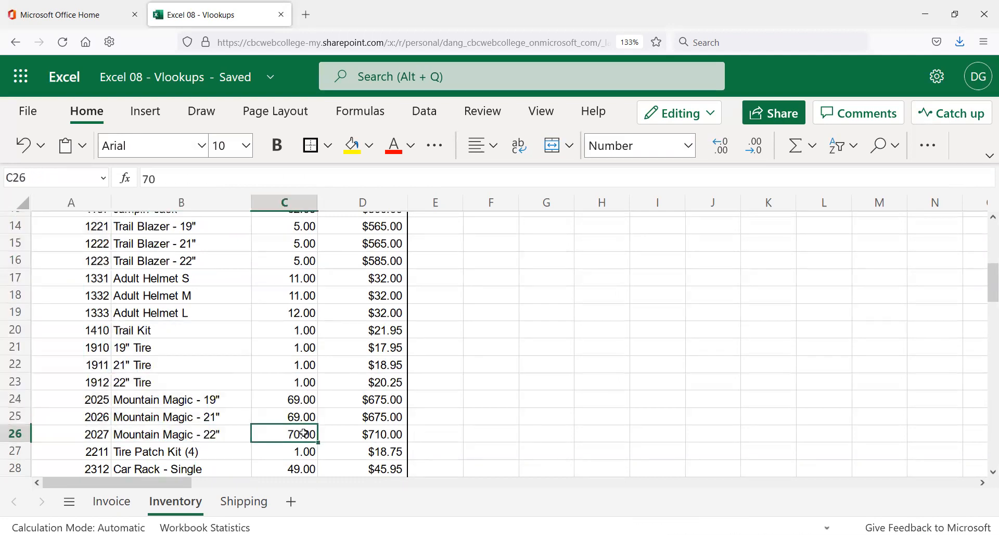
pyautogui.click(108, 501)
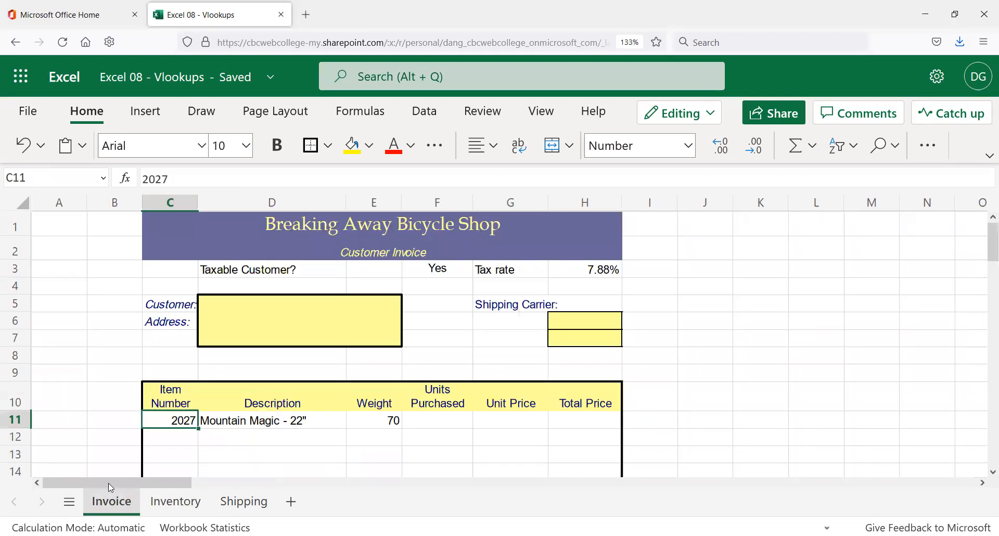
# - Check the Unit Price column on the Inventory sheet, and begin a VLOOKUP in the invoice's Unit Price cell G11 with C11 as lookup value
pyautogui.click(452, 416)
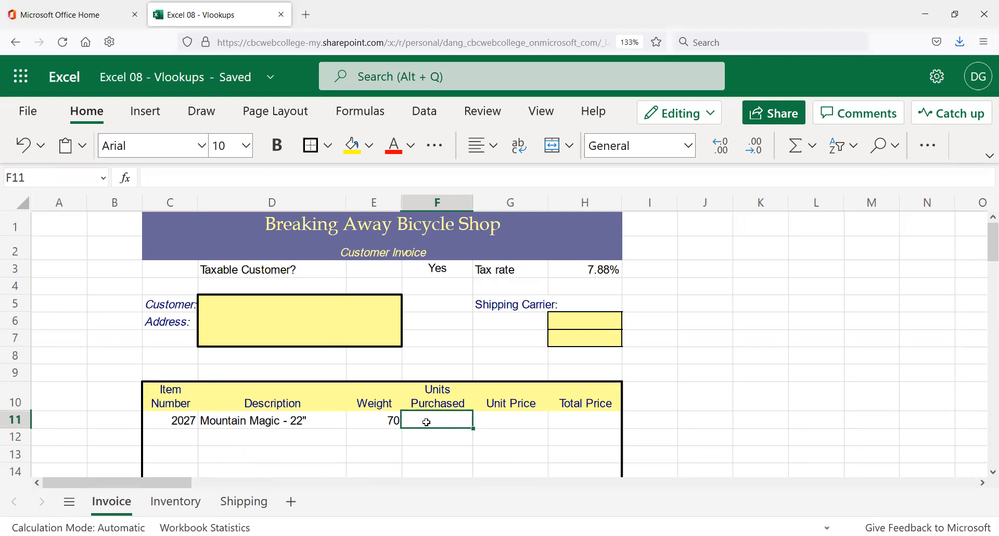
pyautogui.click(515, 421)
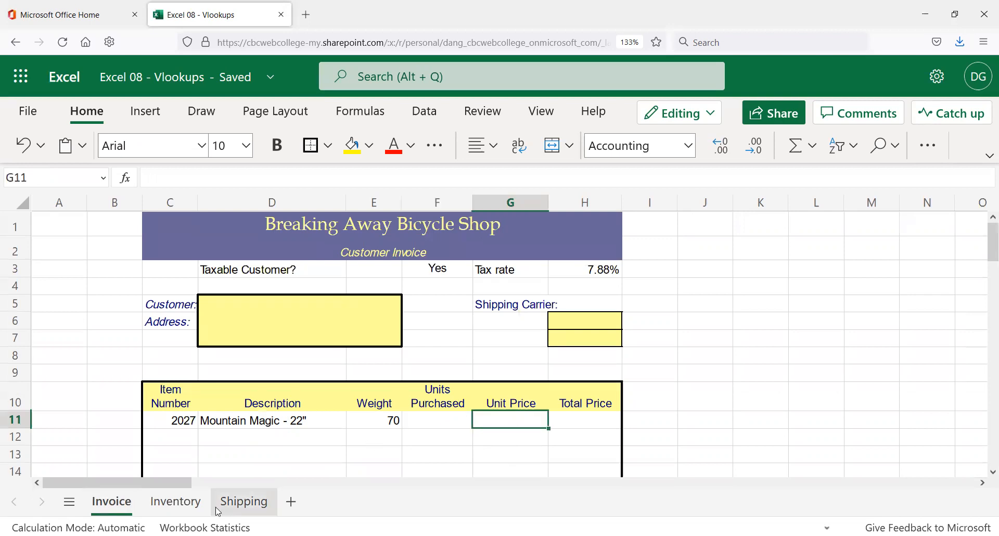
pyautogui.click(186, 502)
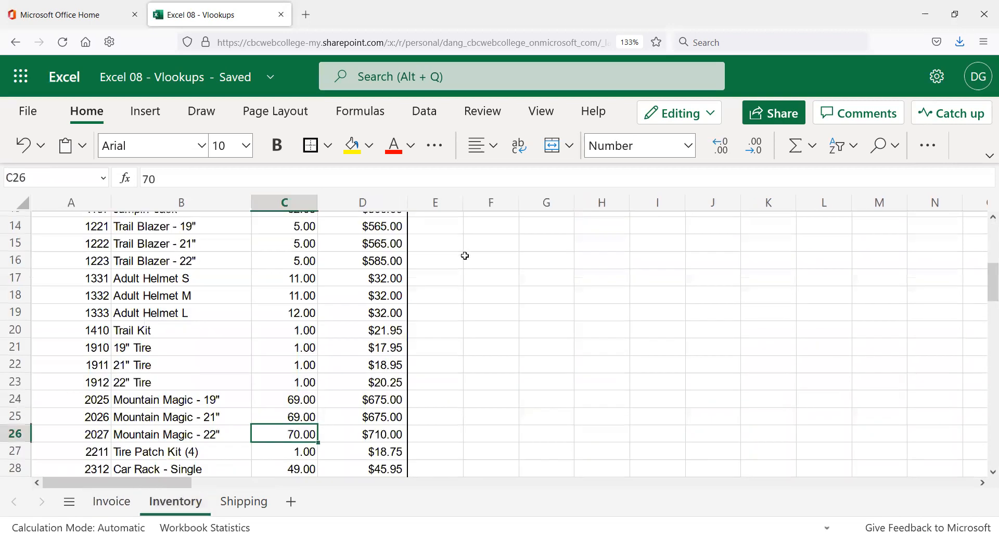
pyautogui.click(372, 383)
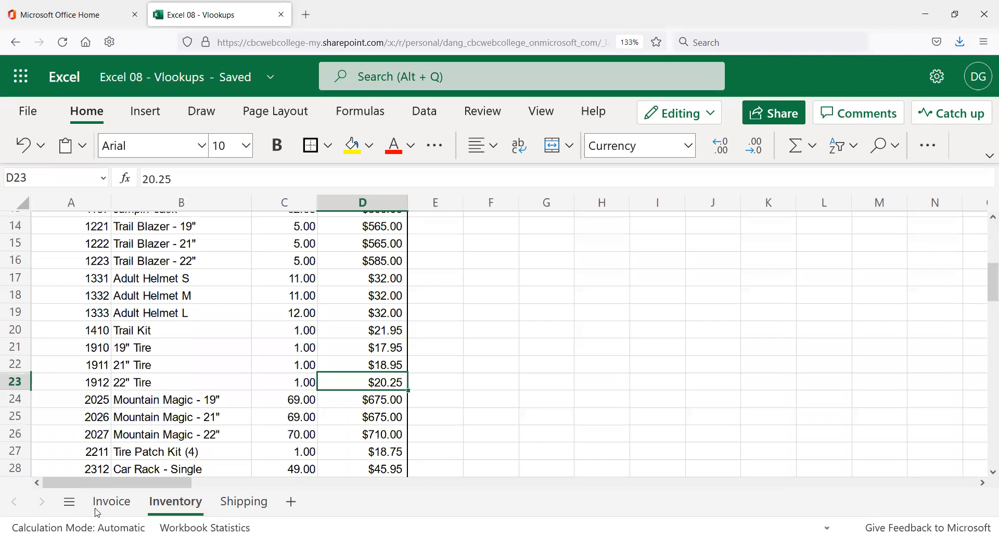
pyautogui.click(116, 504)
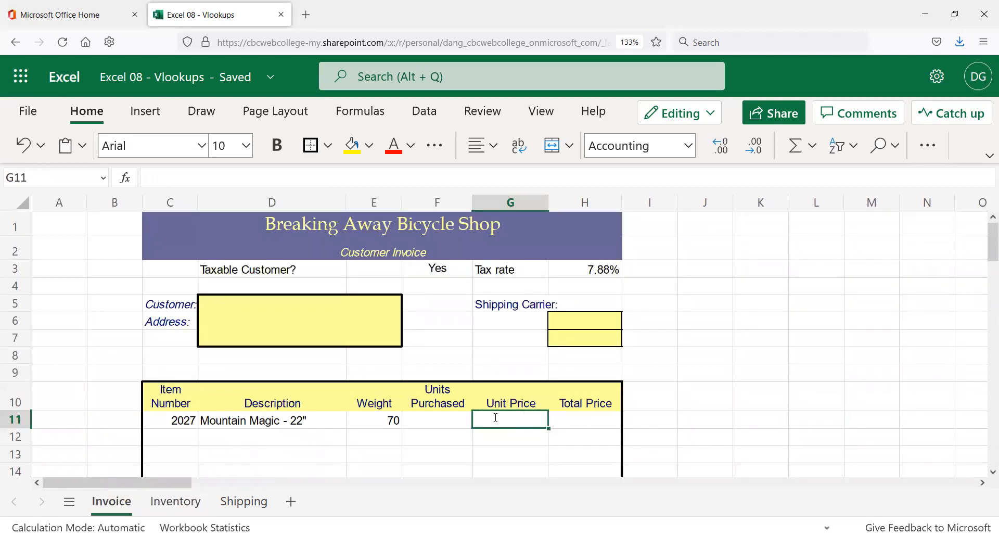
pyautogui.write('=vlook')
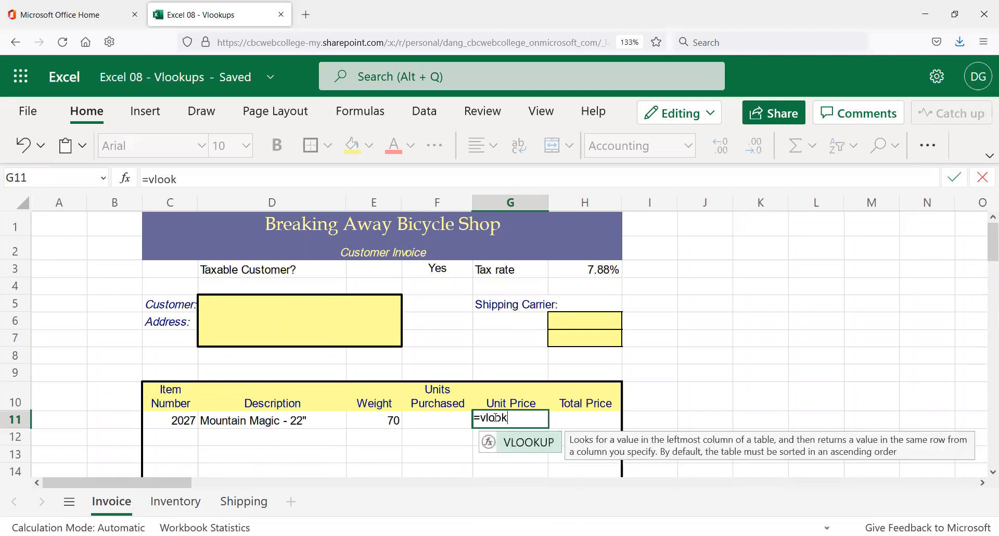
pyautogui.write('up(')
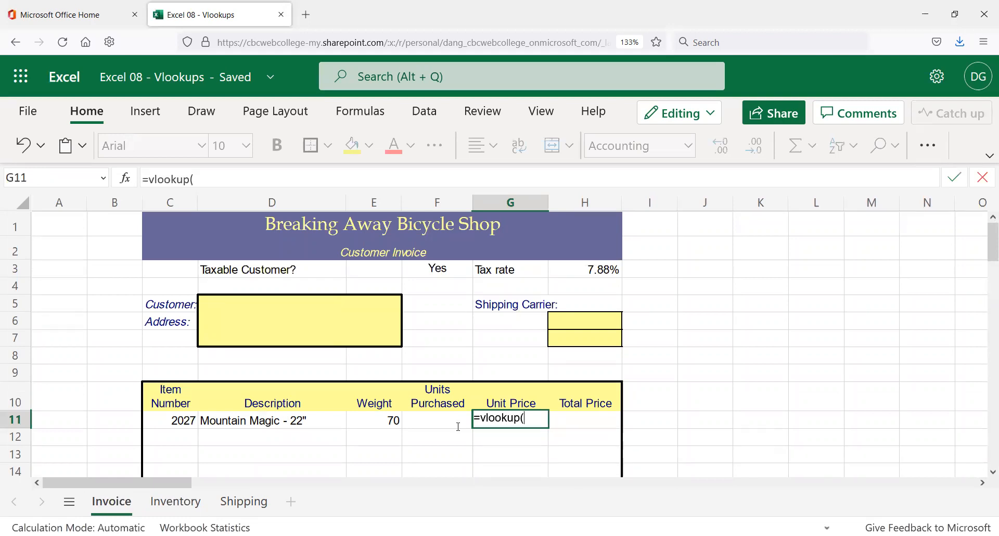
pyautogui.click(189, 420)
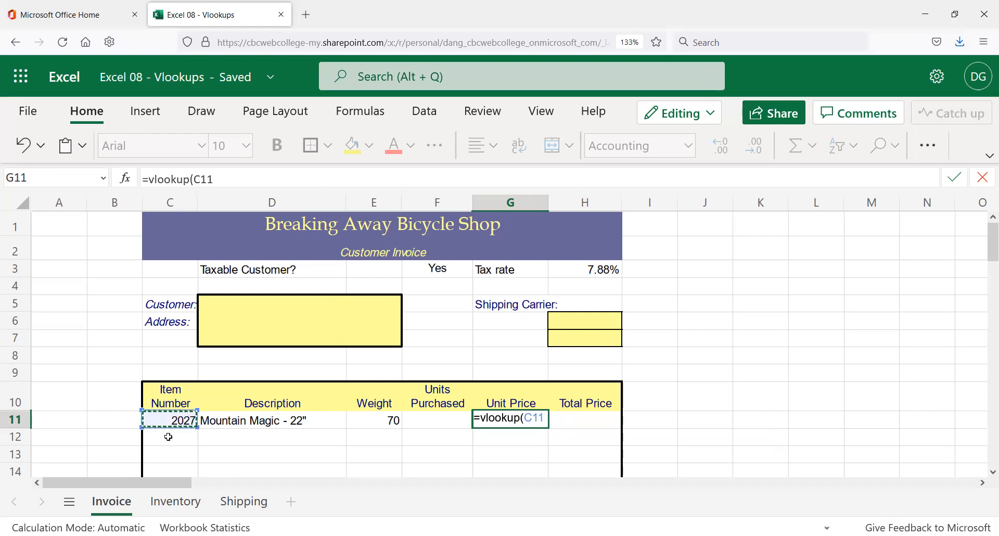
# - Complete the VLOOKUP in G11 with the Inventory range A6:D30 and column index number 4
pyautogui.write(',')
pyautogui.click(176, 502)
pyautogui.scroll(5, 147, 304)
pyautogui.moveTo(55, 320); pyautogui.dragTo(253, 376)
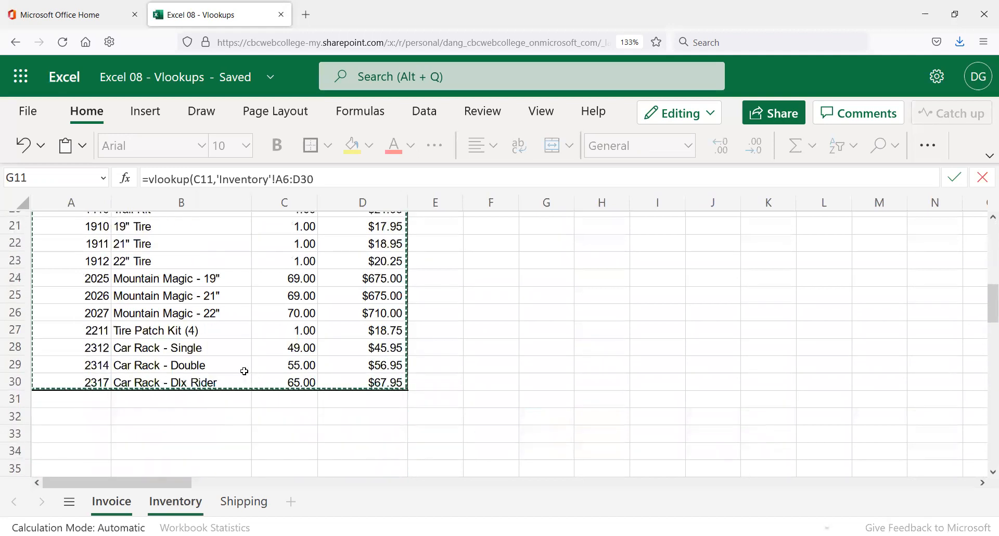
pyautogui.write(',')
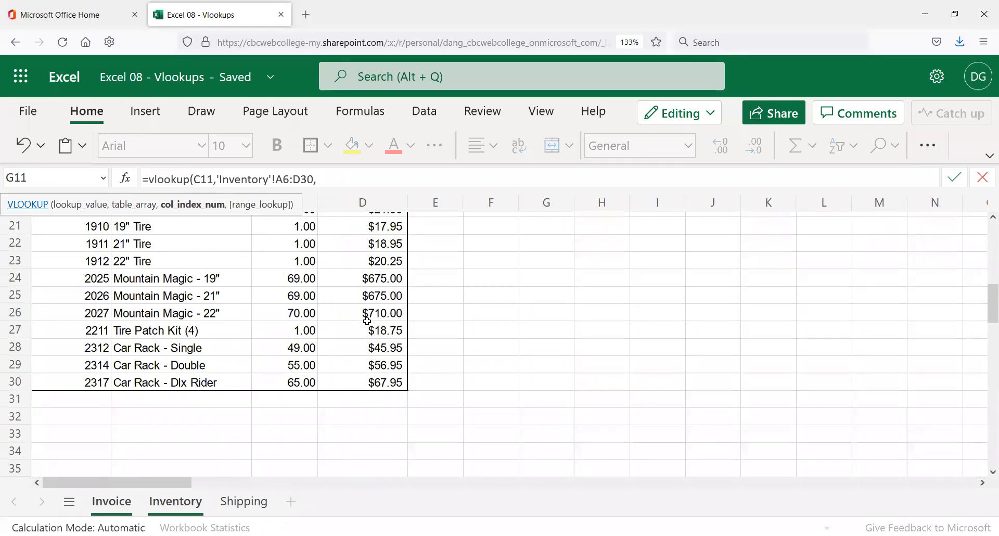
pyautogui.write('4')
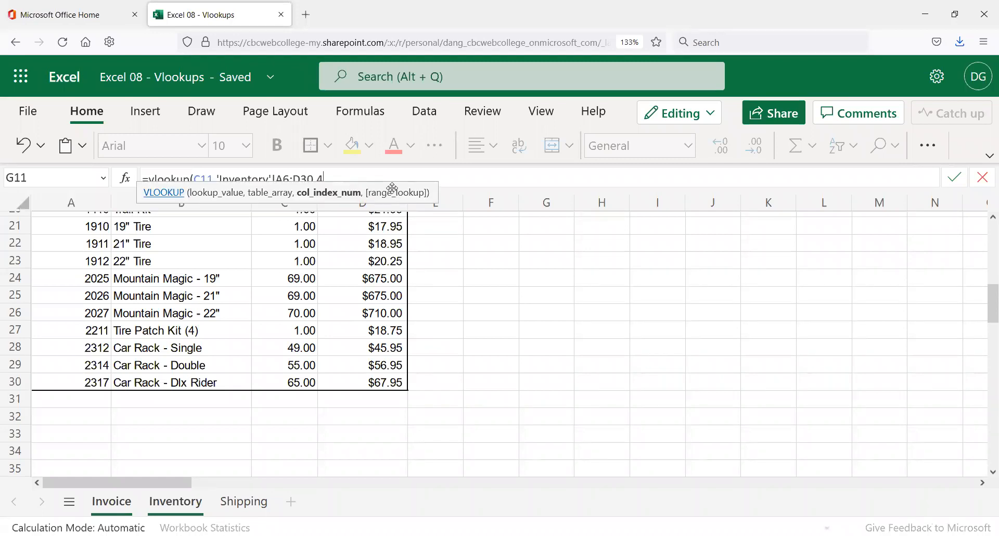
pyautogui.write(')')
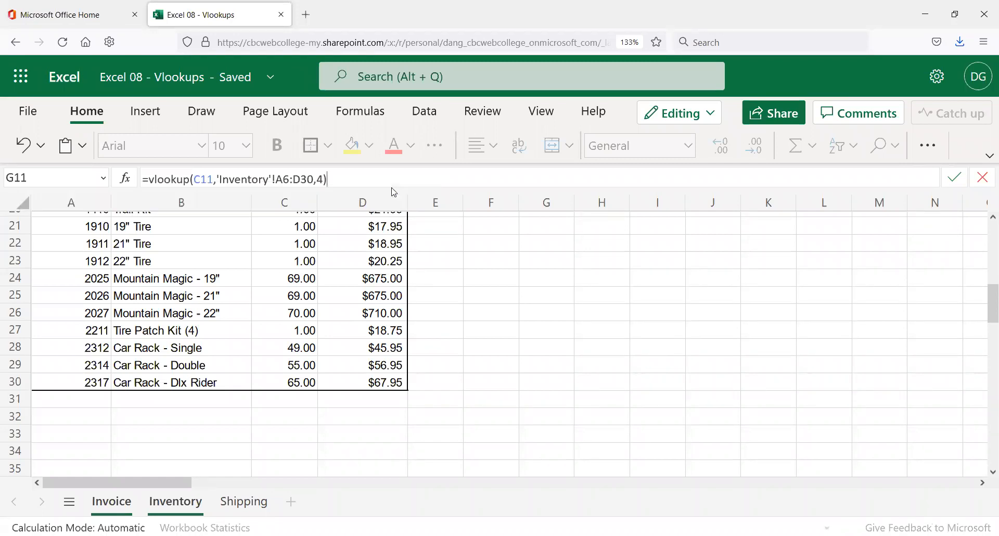
pyautogui.press('Return')
# - Review the VLOOKUP formulas in G11, D11 and E11, and enter 1032 as the item number in C11
pyautogui.click(514, 421)
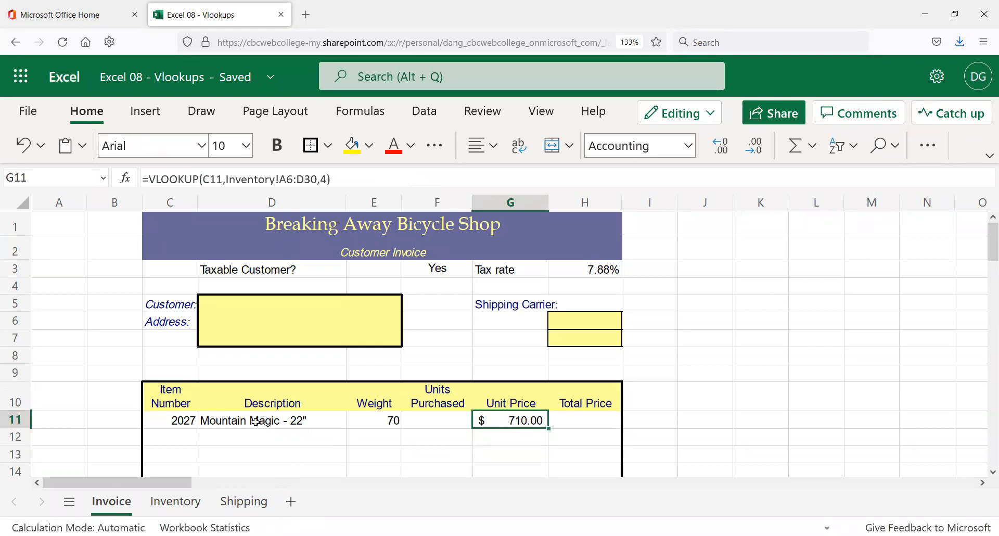
pyautogui.click(323, 422)
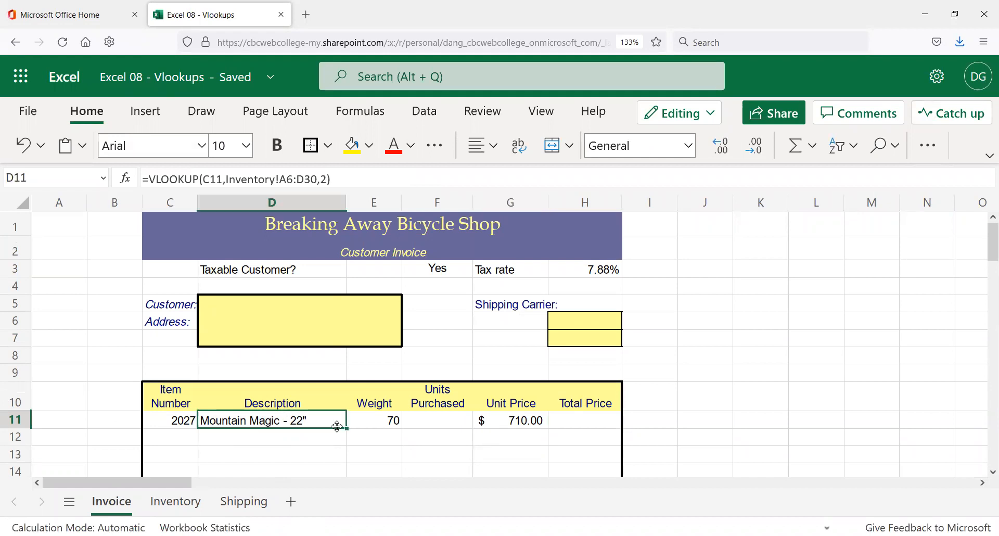
pyautogui.click(390, 421)
pyautogui.click(526, 414)
pyautogui.click(169, 419)
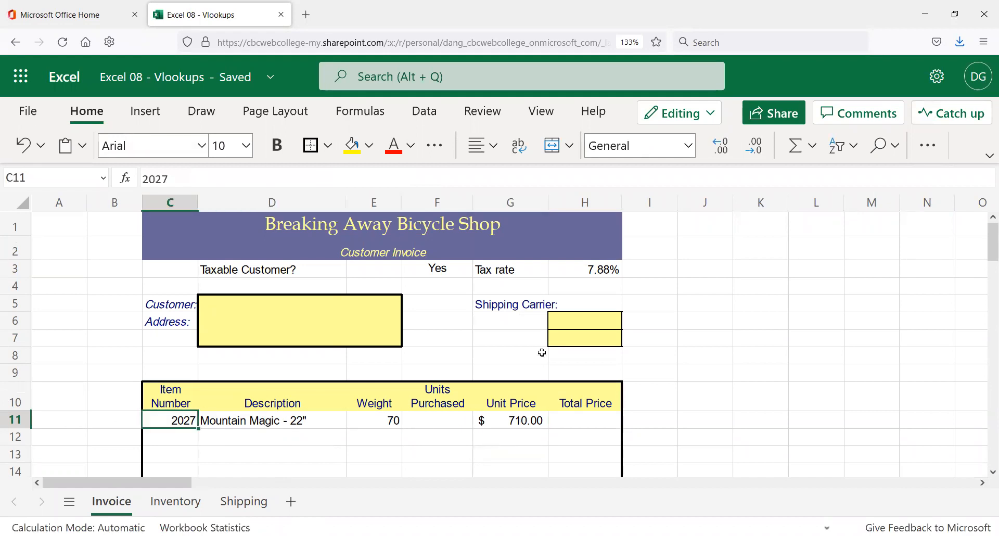
pyautogui.write('1032')
pyautogui.press('Return')
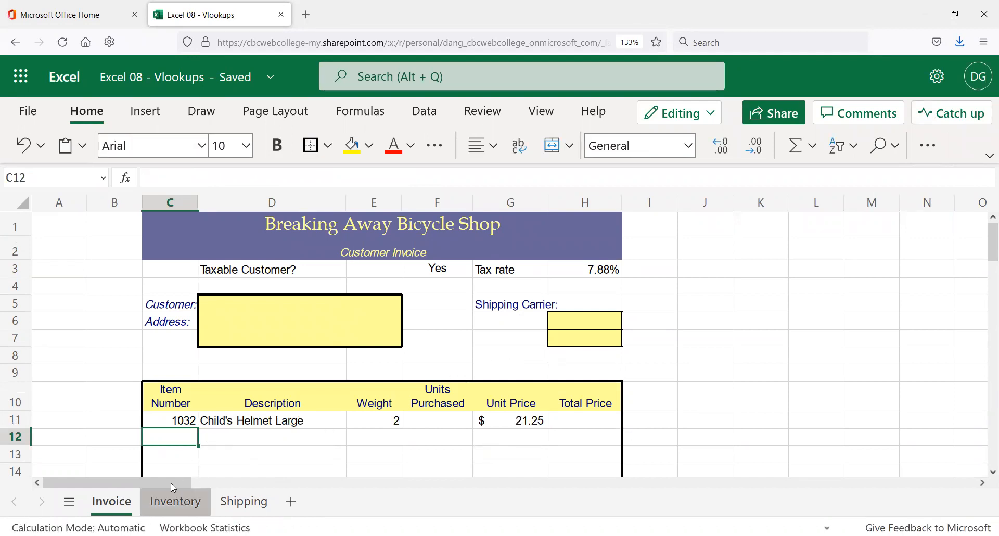
# - Trace item number 1032 on the Inventory sheet across to its description, weight and unit price, and return to the Invoice sheet
pyautogui.click(175, 499)
pyautogui.scroll(6, 105, 292)
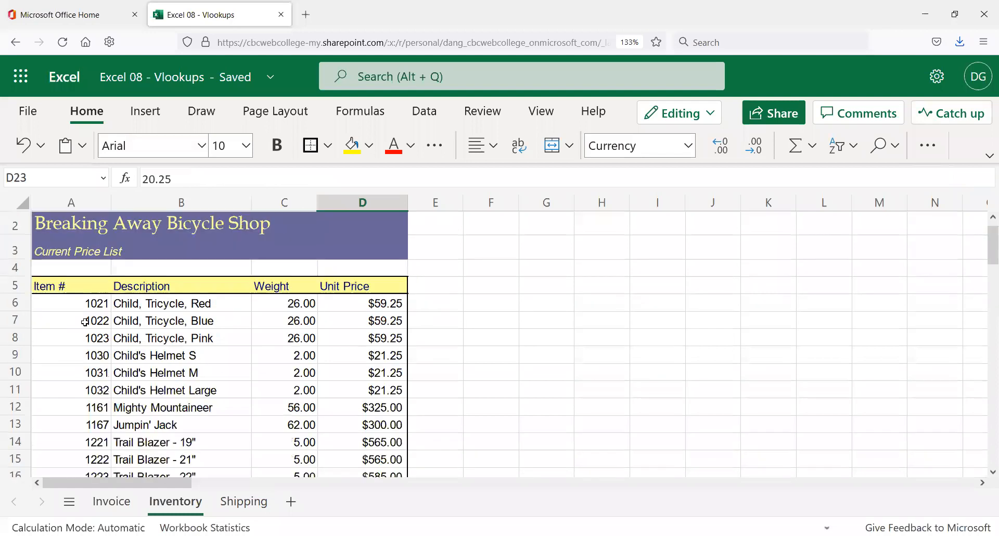
pyautogui.click(83, 356)
pyautogui.click(84, 373)
pyautogui.click(86, 390)
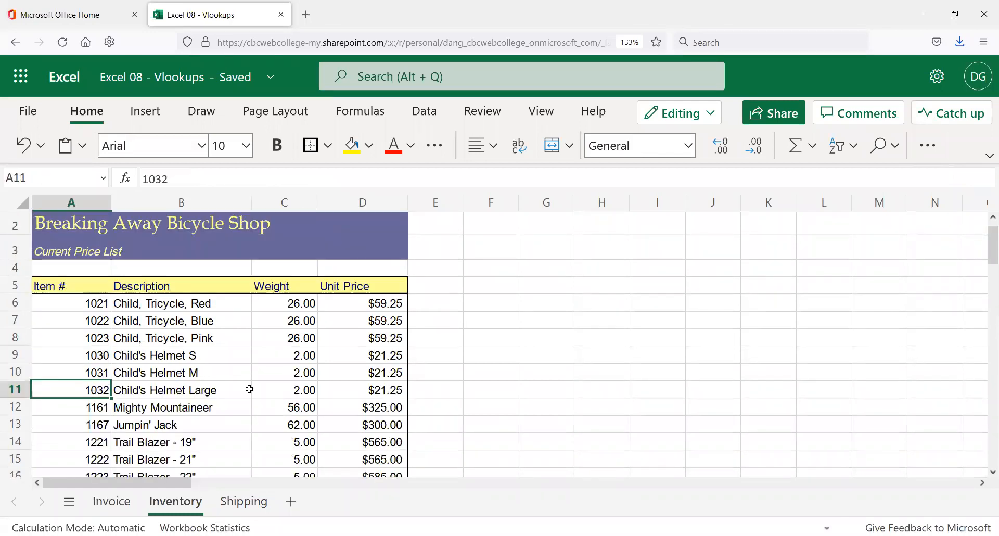
pyautogui.click(218, 391)
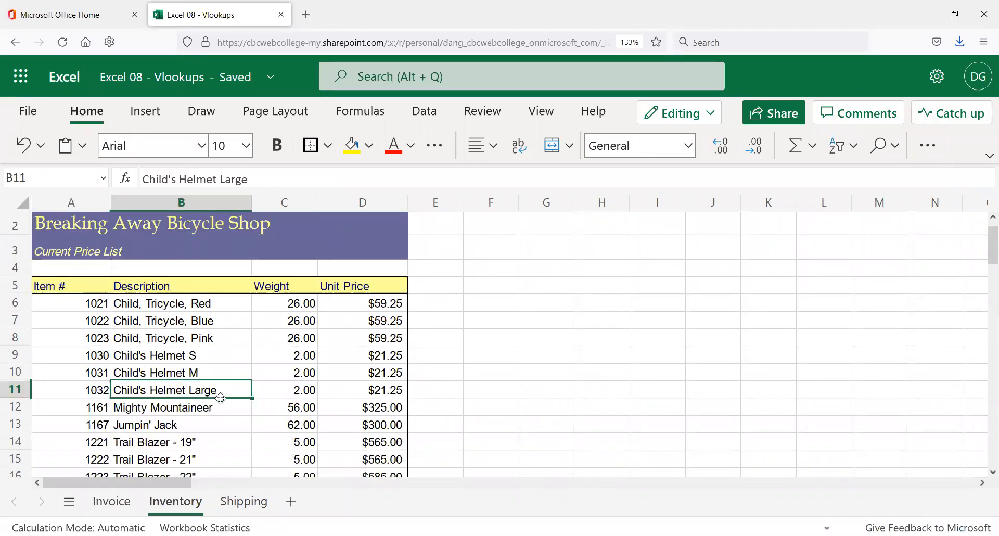
pyautogui.click(275, 396)
pyautogui.click(387, 389)
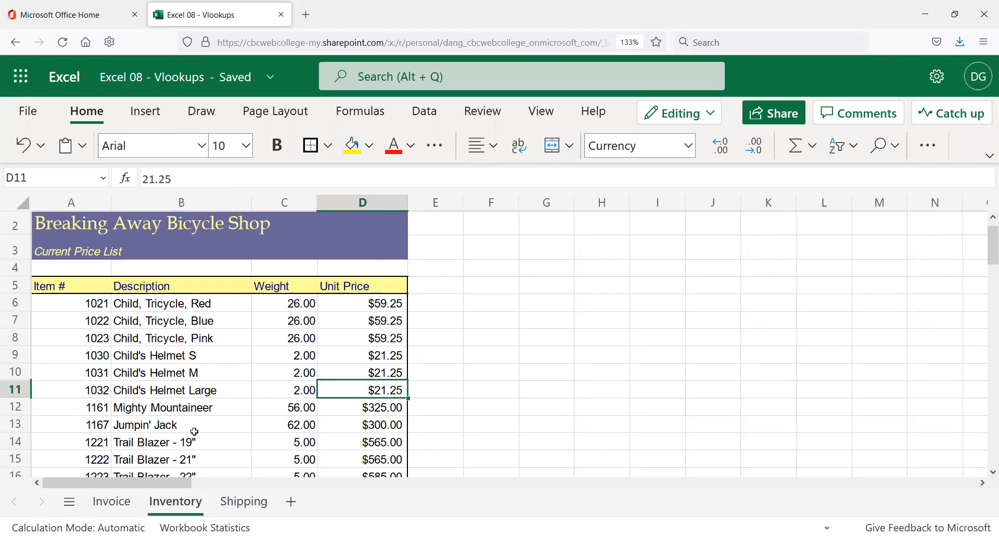
pyautogui.click(103, 499)
# - Clear the VLOOKUP formulas from the Weight cell E11 and the Unit Price cell G11
pyautogui.click(461, 436)
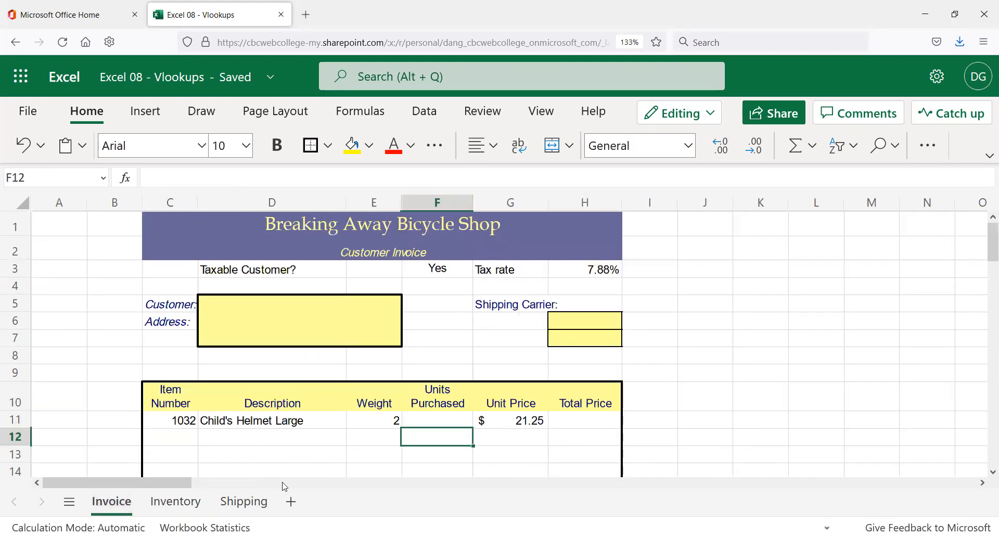
pyautogui.click(302, 421)
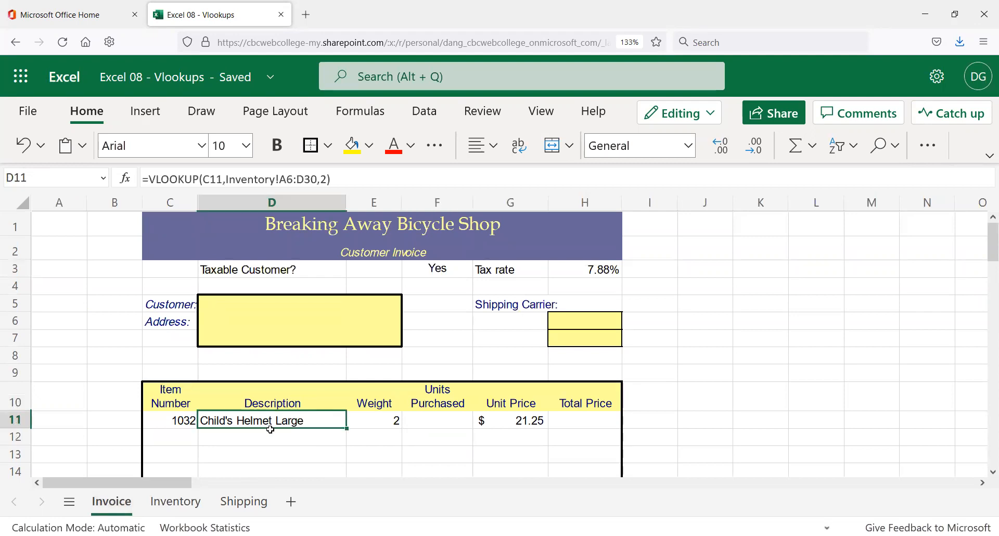
pyautogui.scroll(-2, 281, 421)
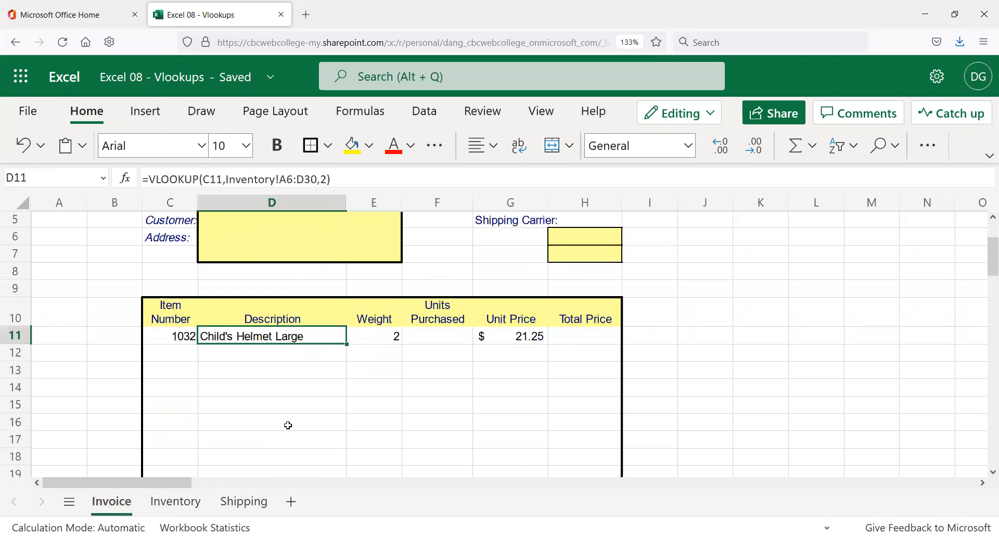
pyautogui.click(379, 338)
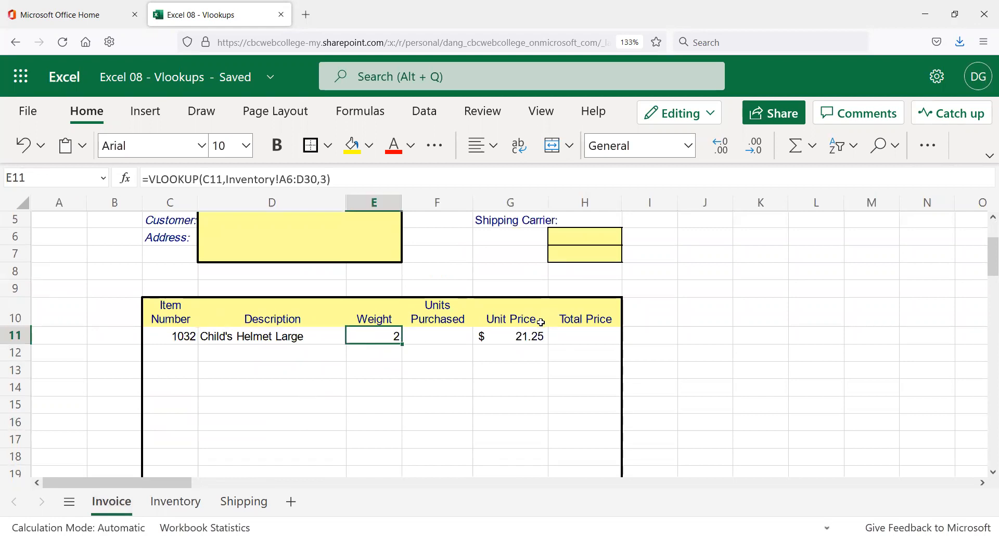
pyautogui.press('Delete')
pyautogui.click(516, 337)
pyautogui.press('Delete')
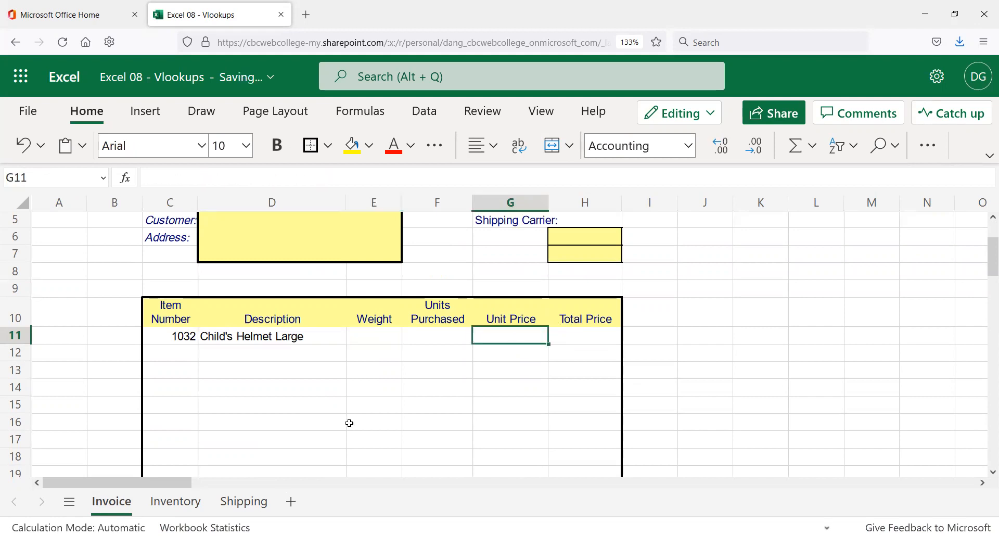
# - Copy the full VLOOKUP formula text from the Description cell D11, leaving the cell unedited
pyautogui.click(256, 337)
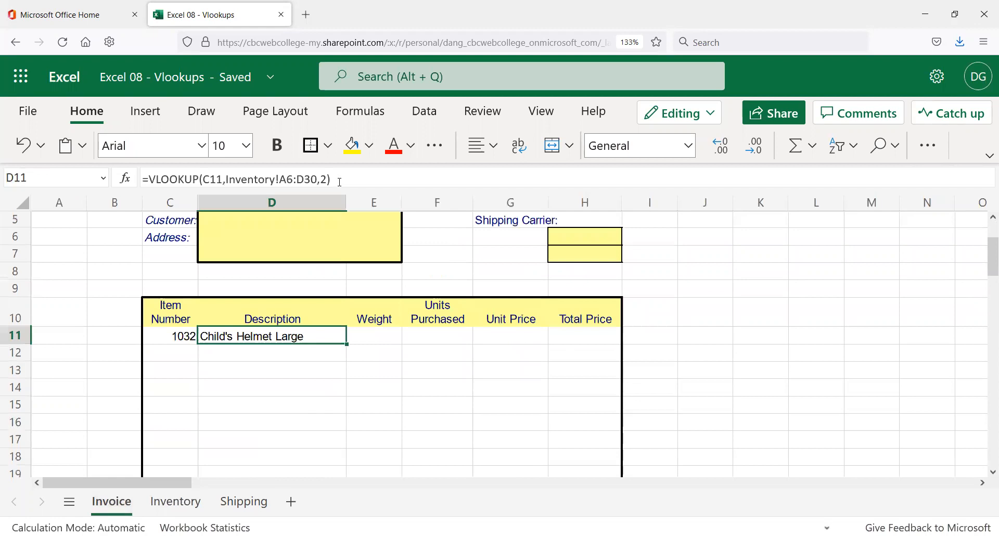
pyautogui.moveTo(344, 177); pyautogui.dragTo(110, 156)
pyautogui.hotkey('ctrl', 'c')
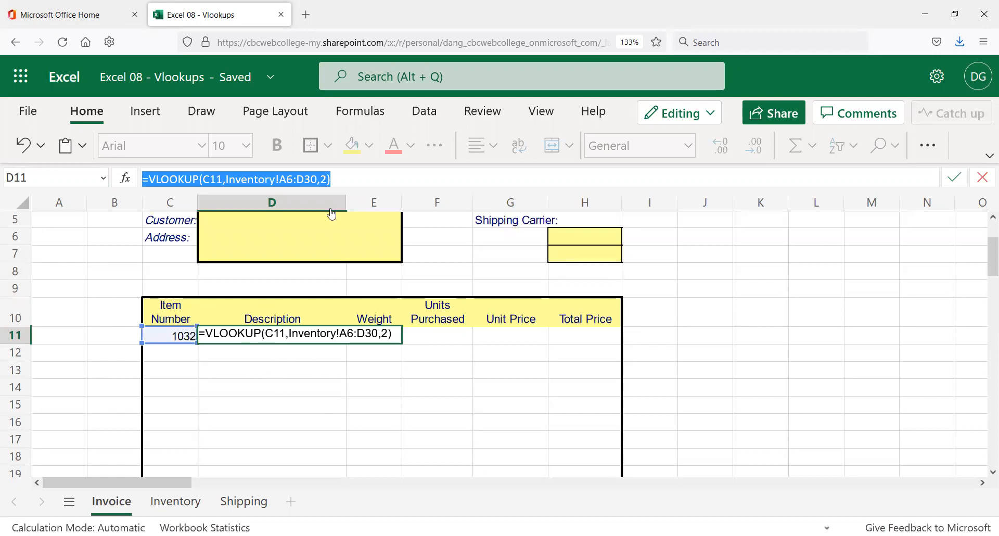
pyautogui.press('Escape')
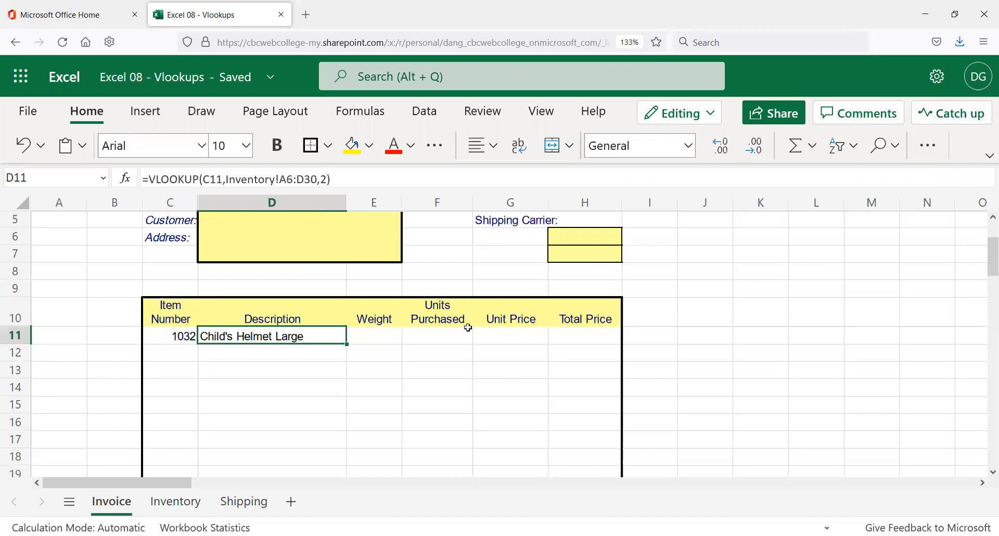
# - Paste the copied VLOOKUP formula into the Weight cell E11 and change its column index number to 3
pyautogui.click(375, 336)
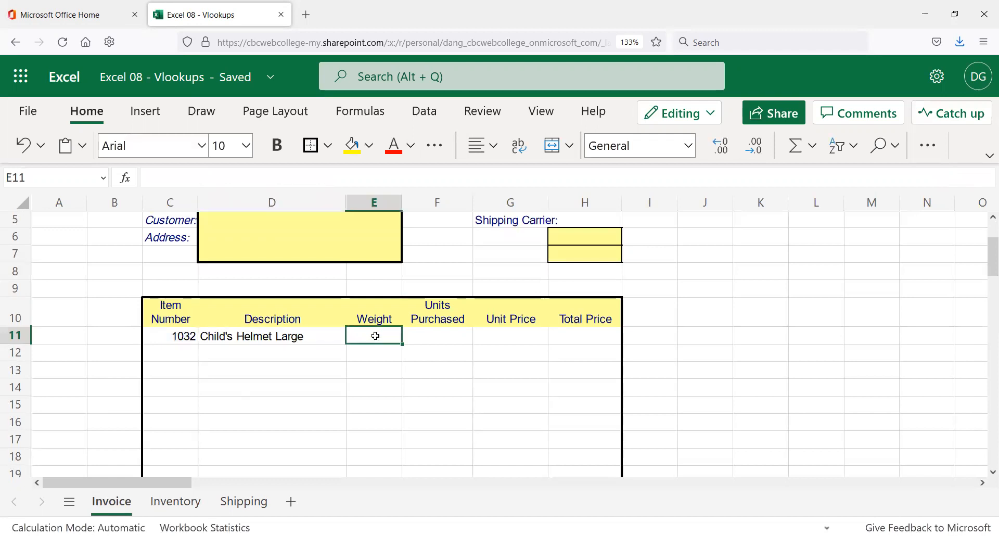
pyautogui.click(254, 174)
pyautogui.hotkey('ctrl', 'v')
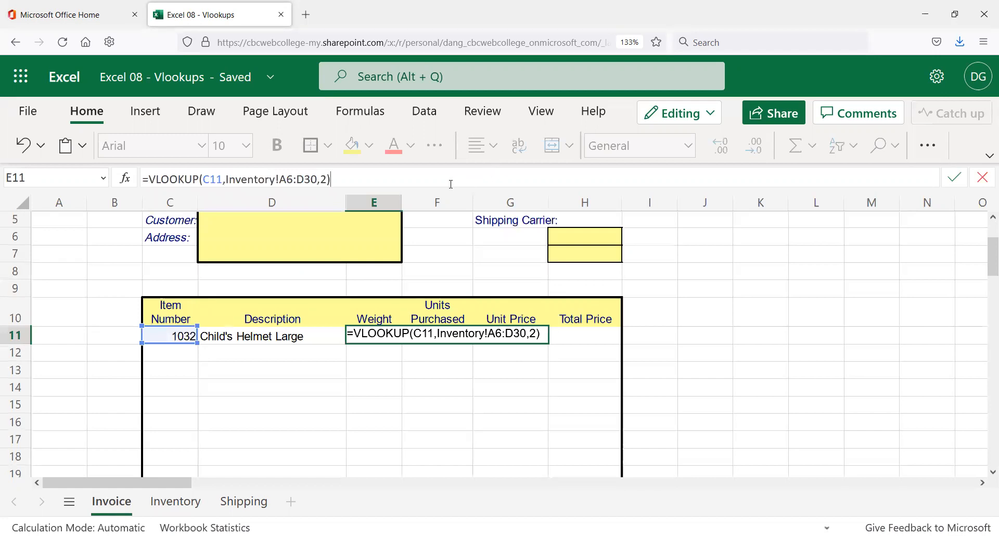
pyautogui.doubleClick(324, 179)
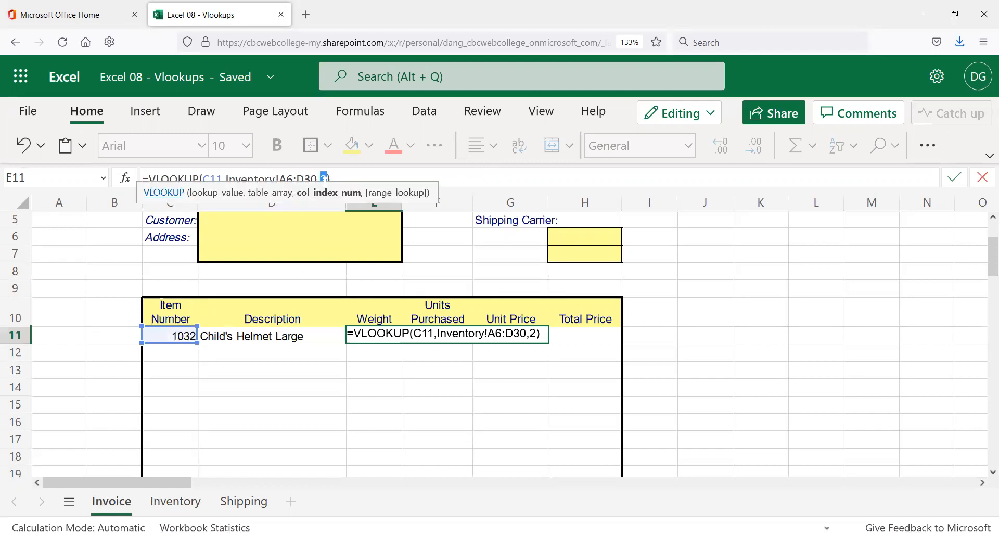
pyautogui.write('3')
pyautogui.press('Return')
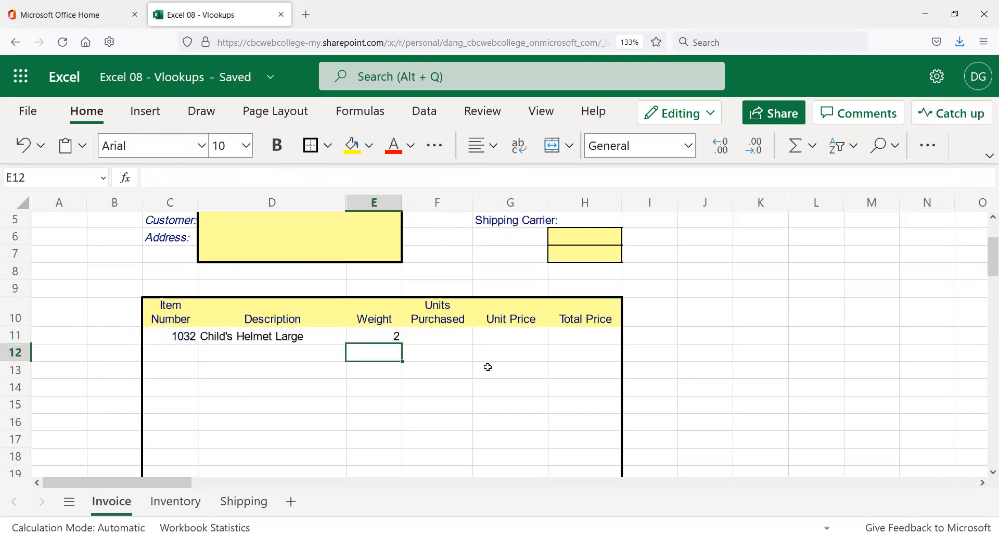
# - Paste the copied VLOOKUP formula into the Unit Price cell G11 and change its column index number to 4
pyautogui.click(500, 338)
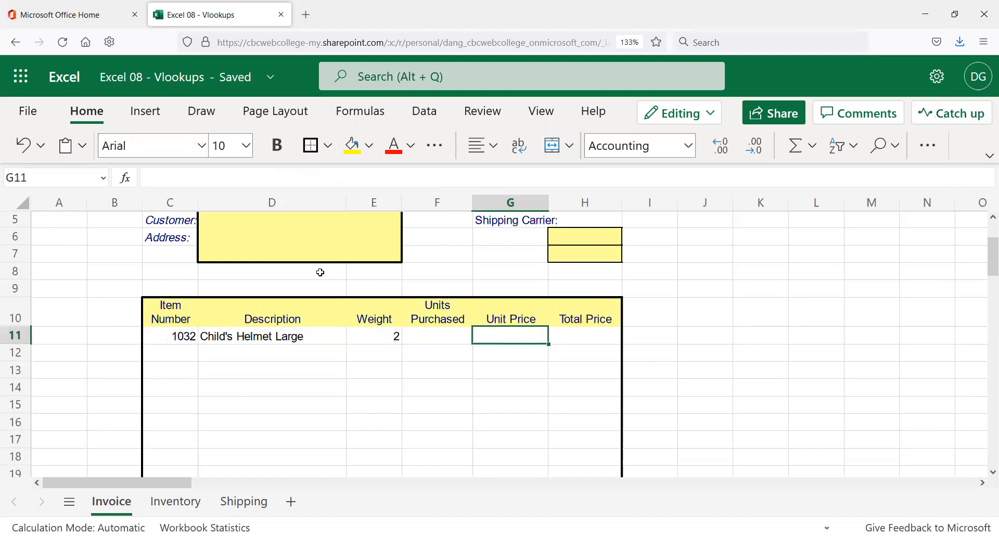
pyautogui.click(222, 177)
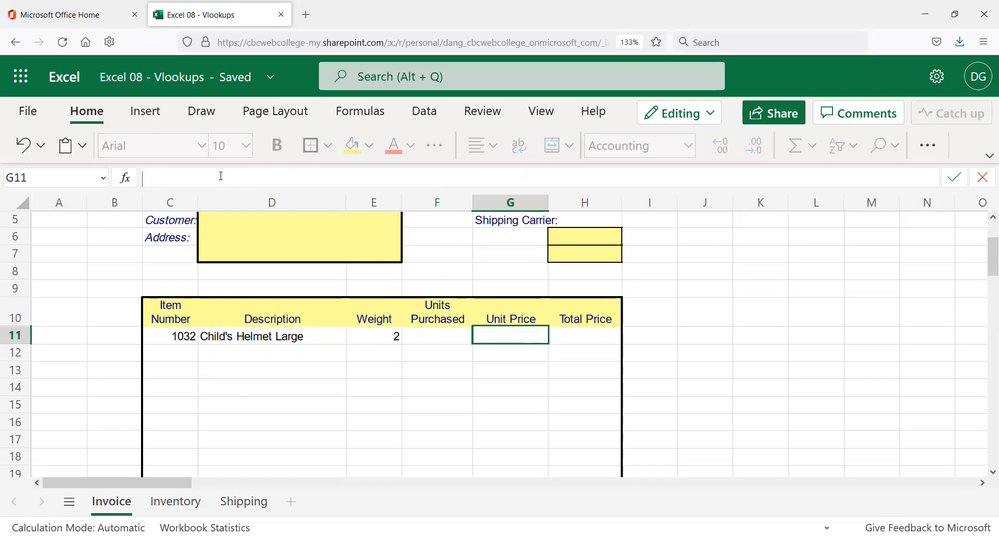
pyautogui.hotkey('ctrl', 'v')
pyautogui.doubleClick(323, 177)
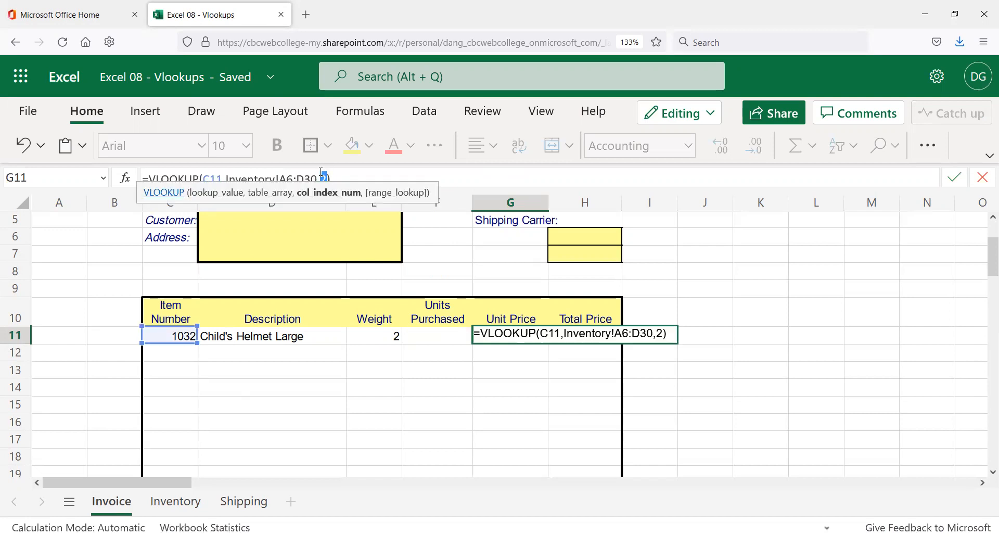
pyautogui.write('4')
pyautogui.press('Return')
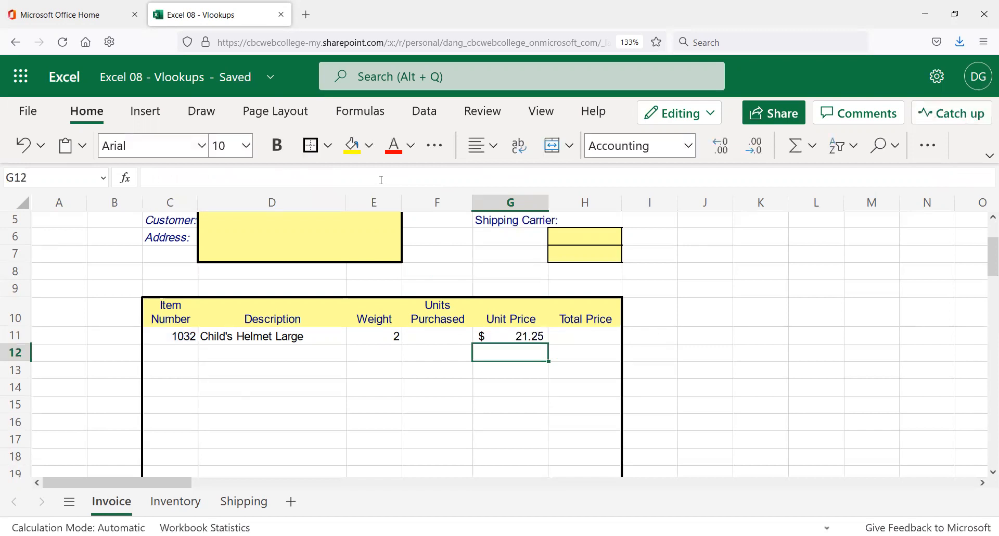
pyautogui.press('Up')
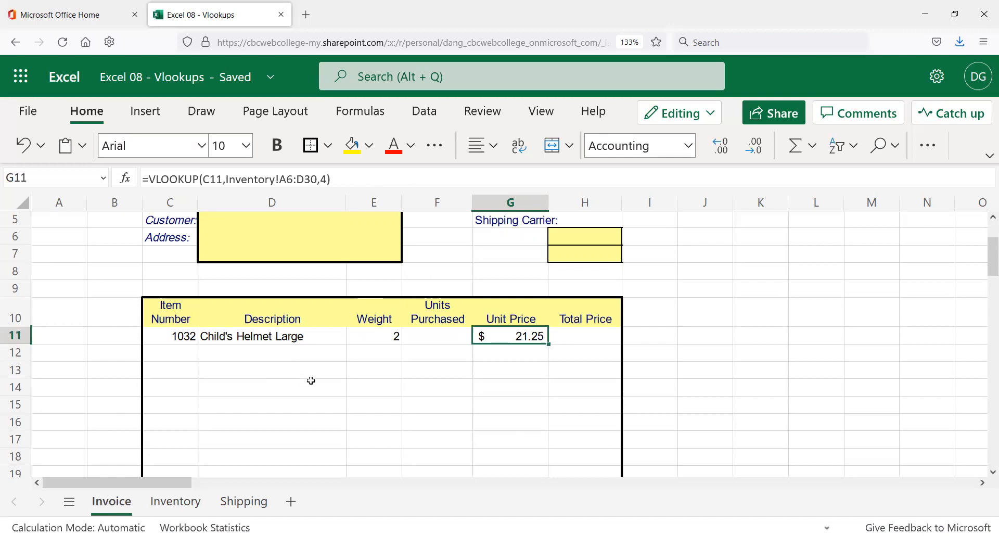
# - Review the item number and Description formula in row 11 and the empty Description, Weight and Unit Price cells below it
pyautogui.click(192, 339)
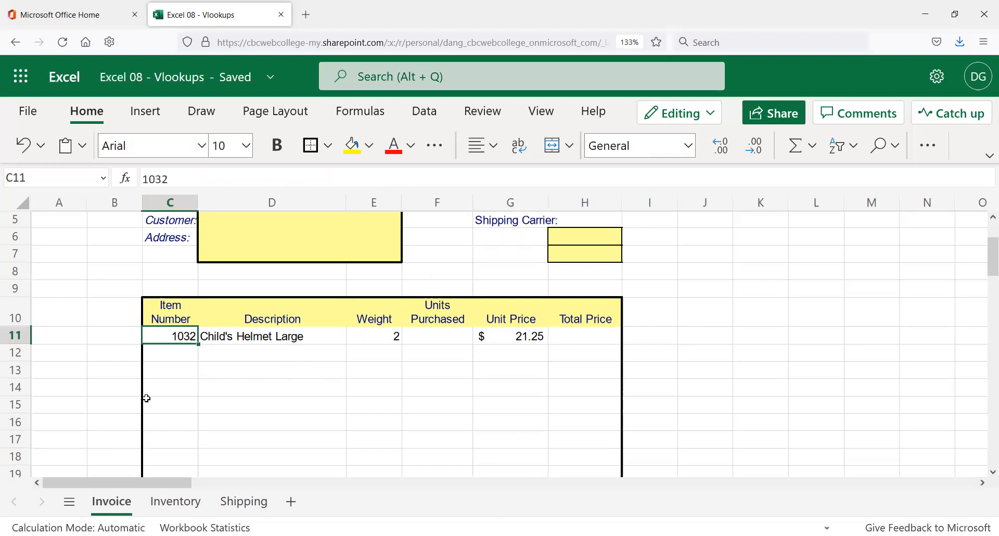
pyautogui.scroll(-2, 237, 365)
pyautogui.scroll(2, 237, 365)
pyautogui.click(314, 334)
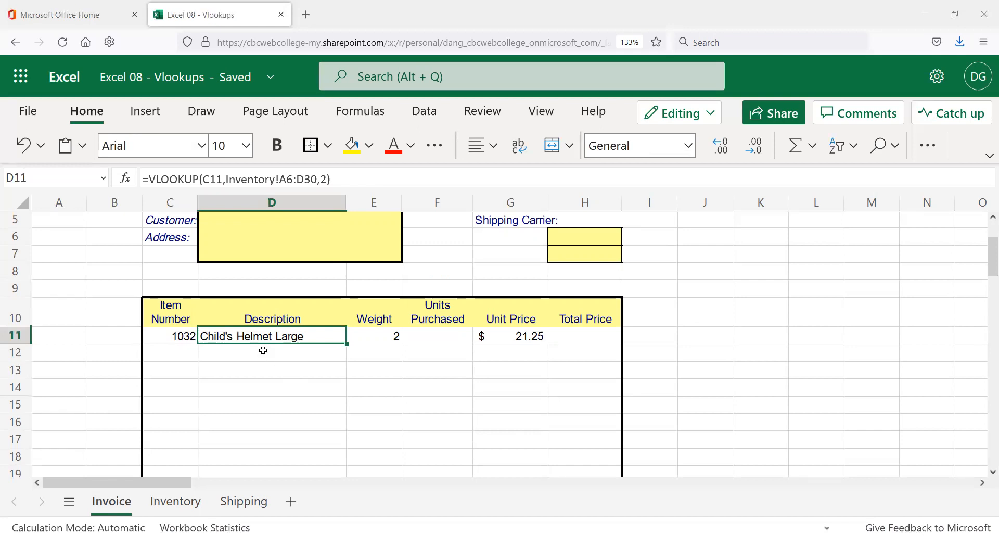
pyautogui.click(251, 370)
pyautogui.moveTo(247, 354); pyautogui.dragTo(248, 438)
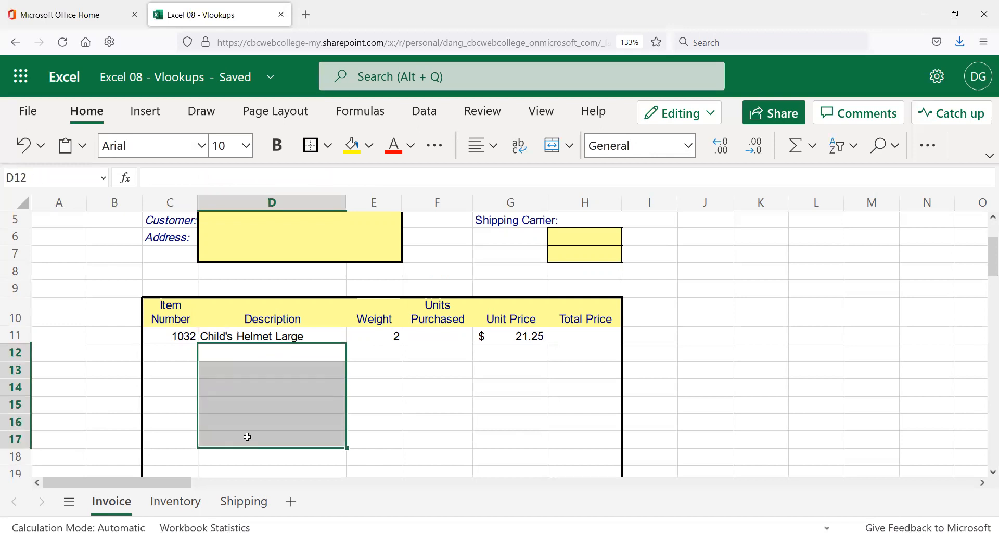
pyautogui.scroll(-2, 244, 391)
pyautogui.keyDown('shift'); pyautogui.click(248, 317); pyautogui.keyUp('shift')
pyautogui.scroll(3, 395, 345)
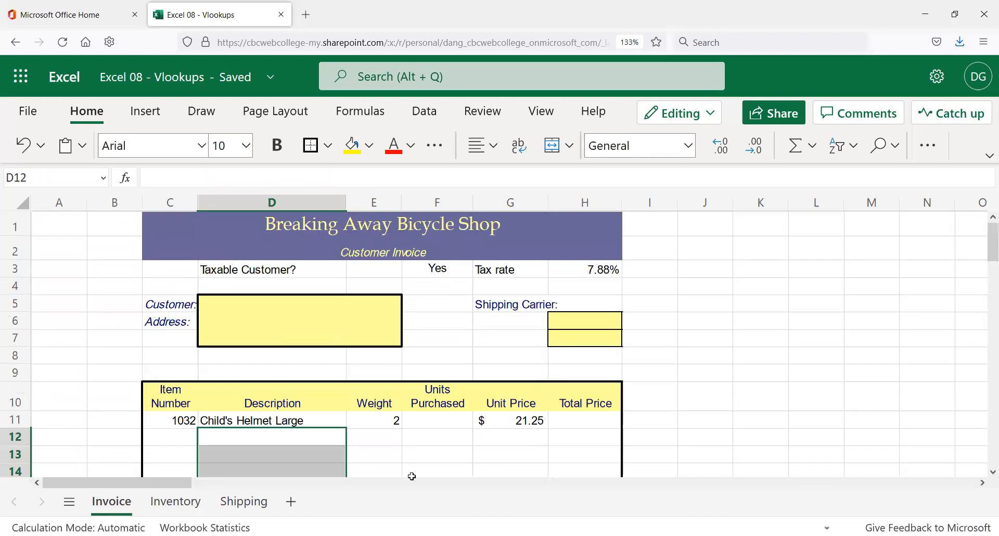
pyautogui.scroll(-2, 373, 395)
pyautogui.moveTo(368, 350); pyautogui.dragTo(383, 458)
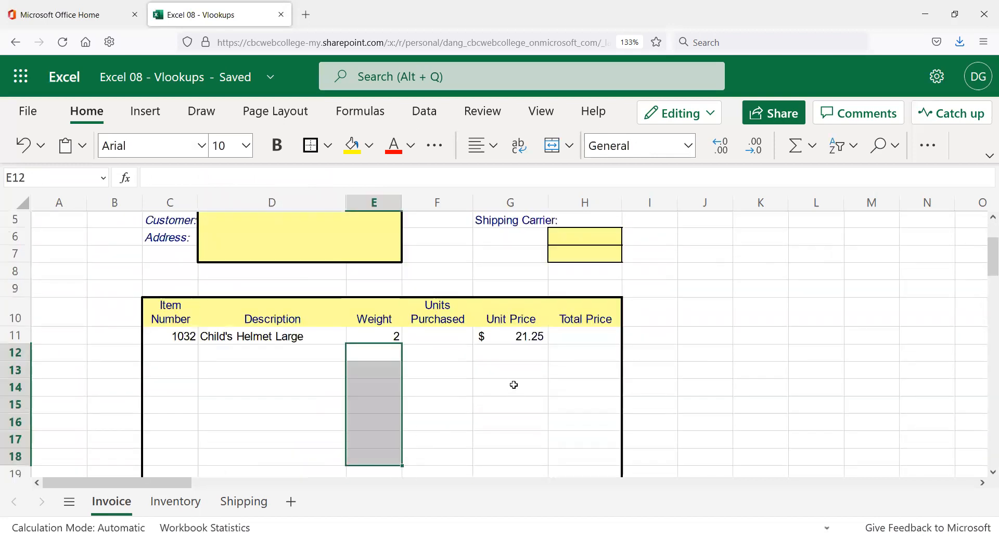
pyautogui.moveTo(518, 355); pyautogui.dragTo(510, 471)
pyautogui.scroll(4, 460, 440)
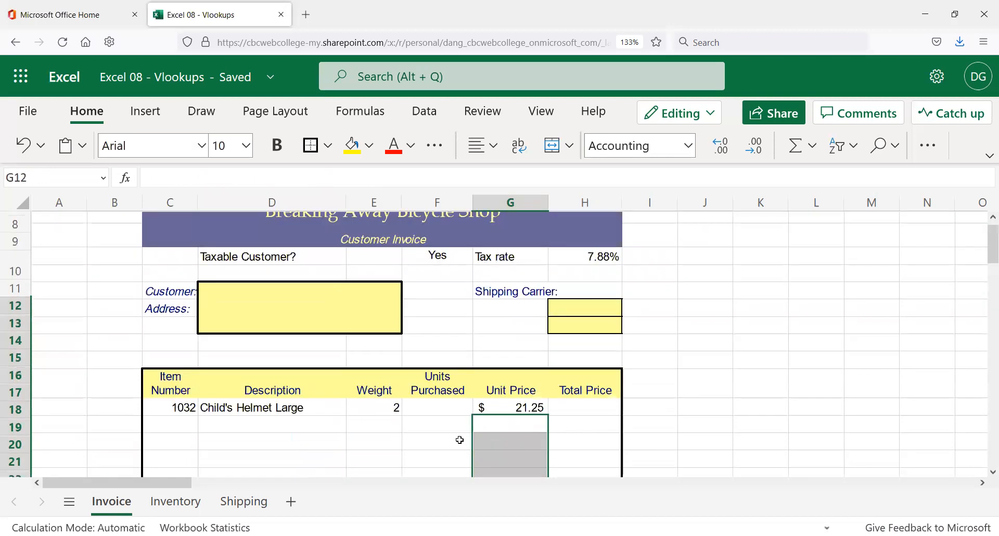
pyautogui.press('Left')
# - Fill the Description VLOOKUP formula from D11 down through D20 and select the copy in D12
pyautogui.click(255, 419)
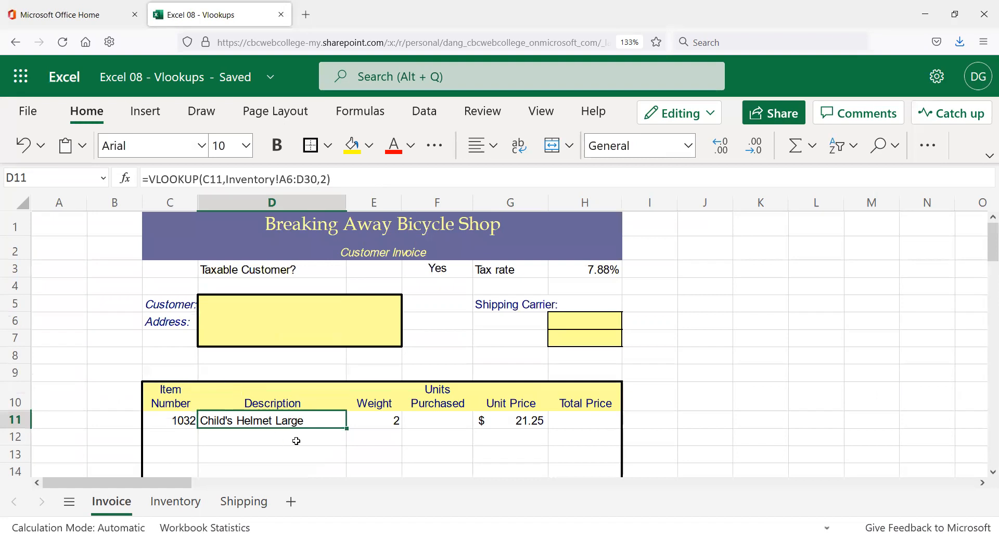
pyautogui.moveTo(347, 427); pyautogui.dragTo(324, 357)
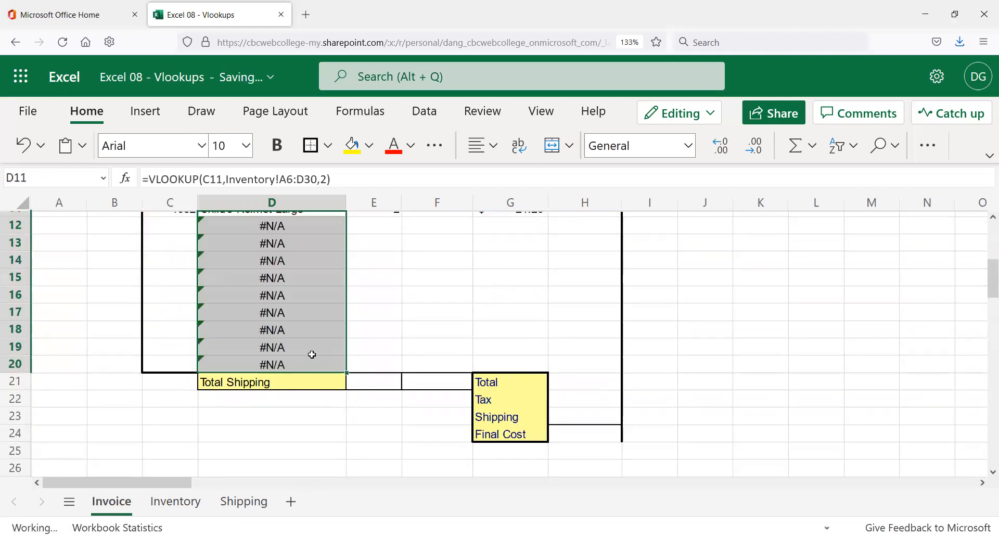
pyautogui.scroll(3, 337, 341)
pyautogui.click(304, 396)
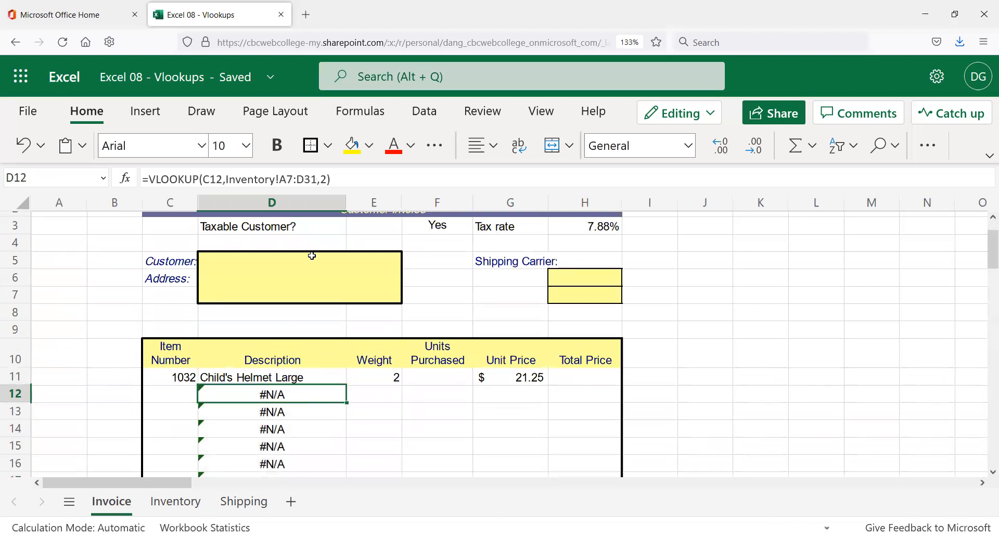
# - Enter item number 1032 in C12 to test the filled Description formula in D12
pyautogui.click(181, 393)
pyautogui.write('1032')
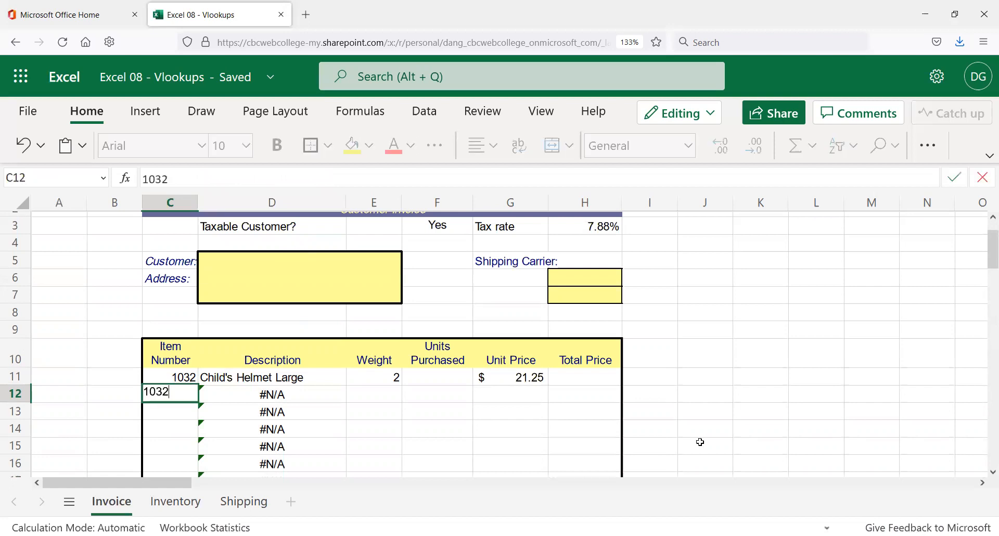
pyautogui.press('Return')
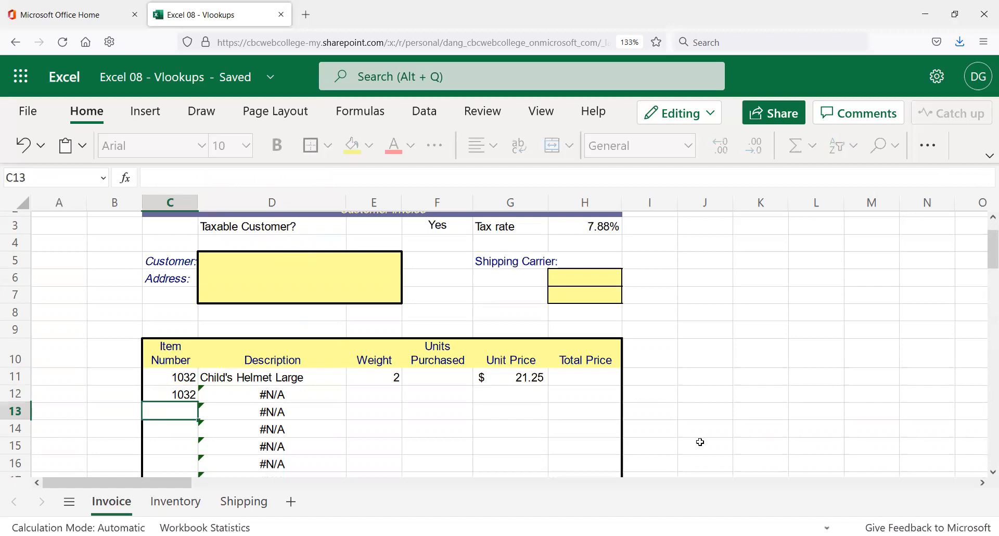
pyautogui.press('Up')
pyautogui.press('Right')
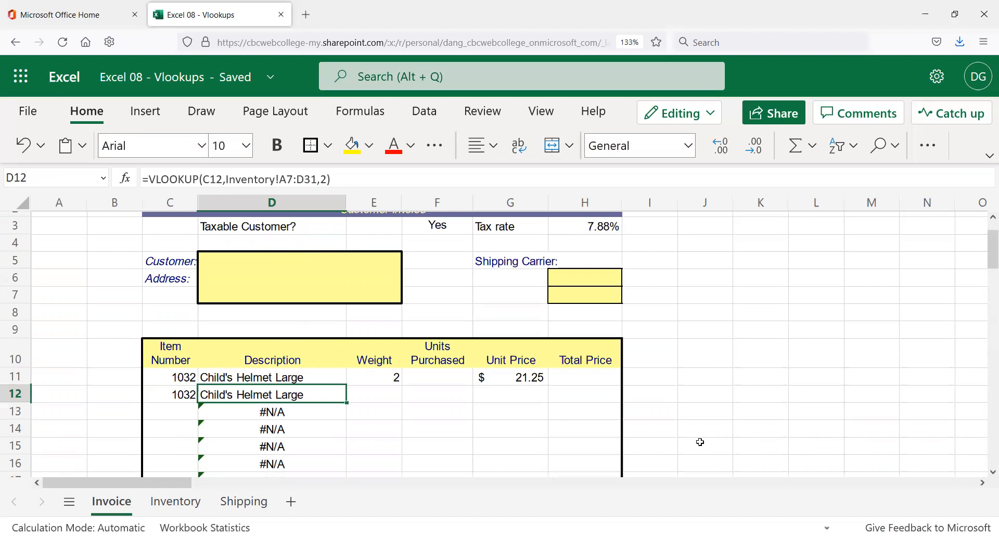
pyautogui.press('Down')
pyautogui.press('Down')
# - Inspect the lookup cell and table range in the filled formulas D13 and D15, along with item number cell C13
pyautogui.click(310, 413)
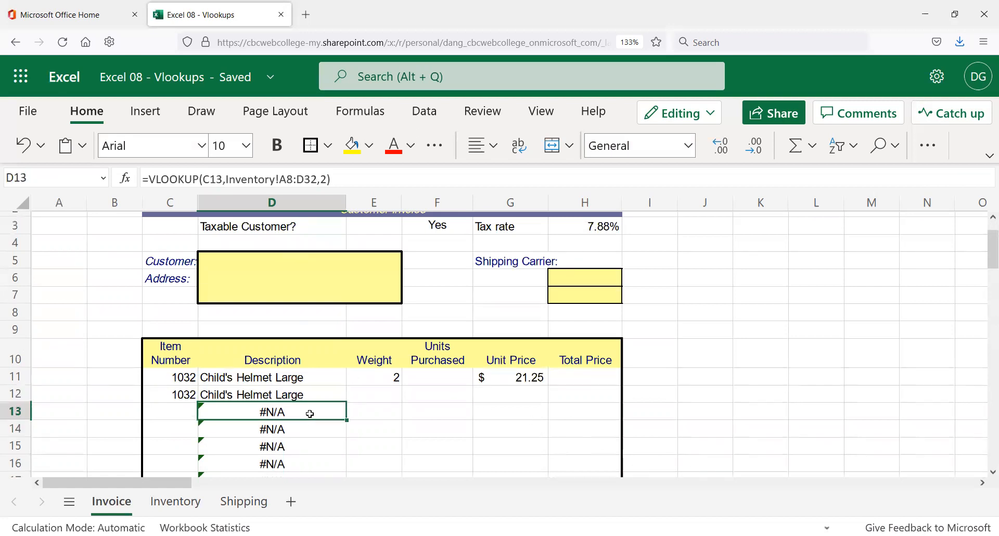
pyautogui.click(308, 445)
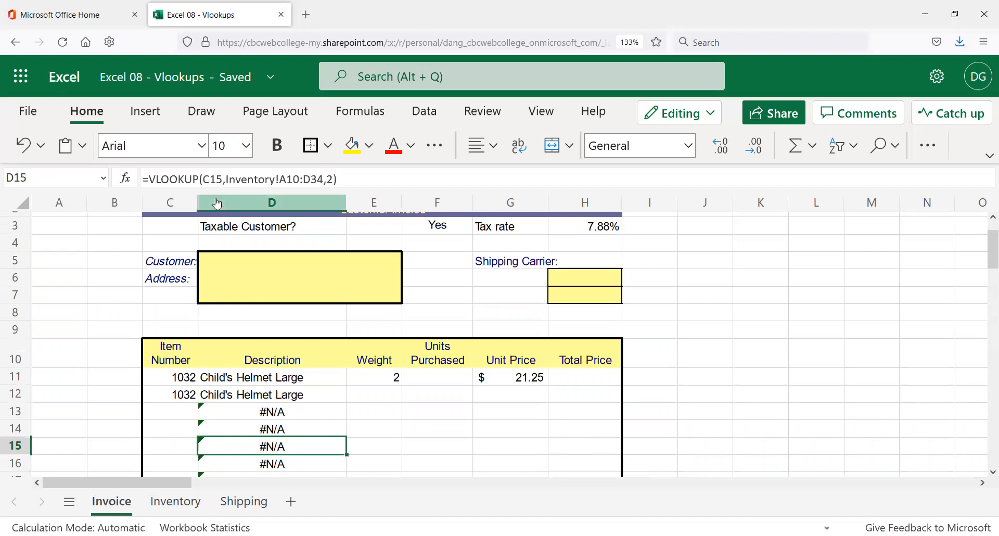
pyautogui.click(255, 411)
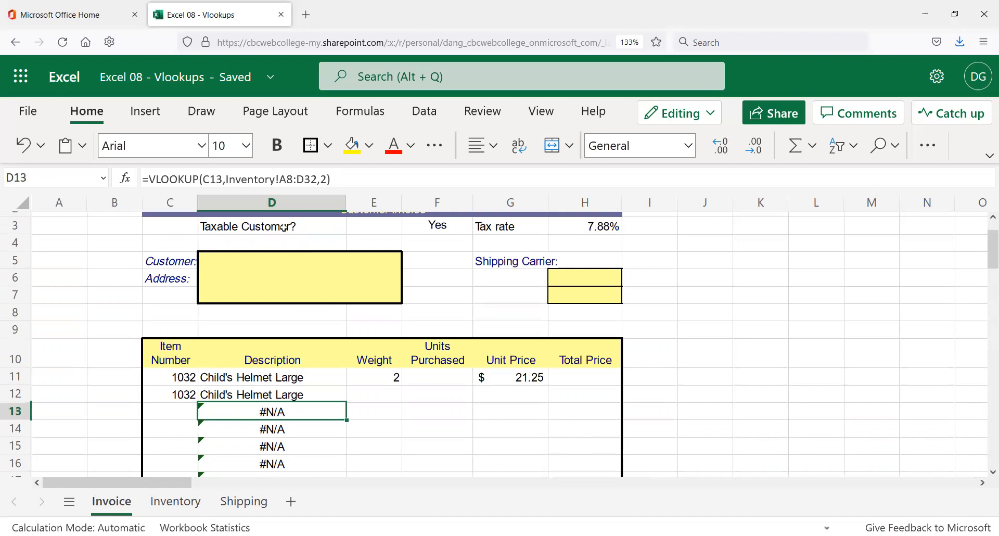
pyautogui.click(225, 179)
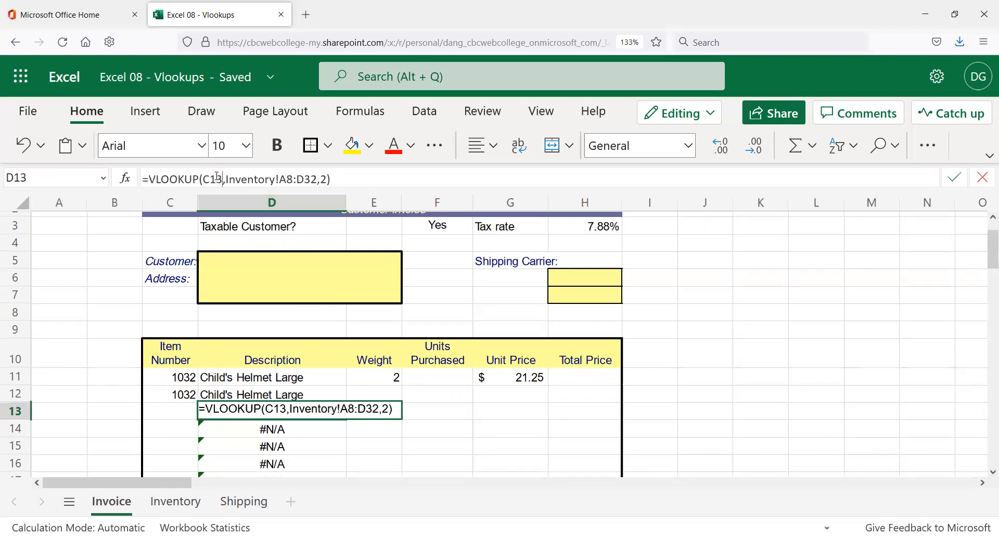
pyautogui.click(175, 413)
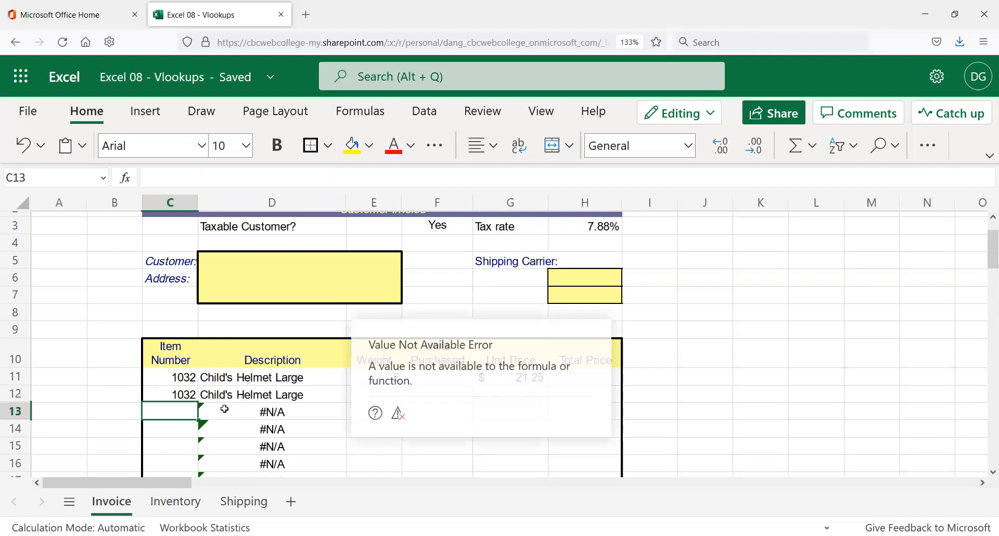
pyautogui.click(286, 413)
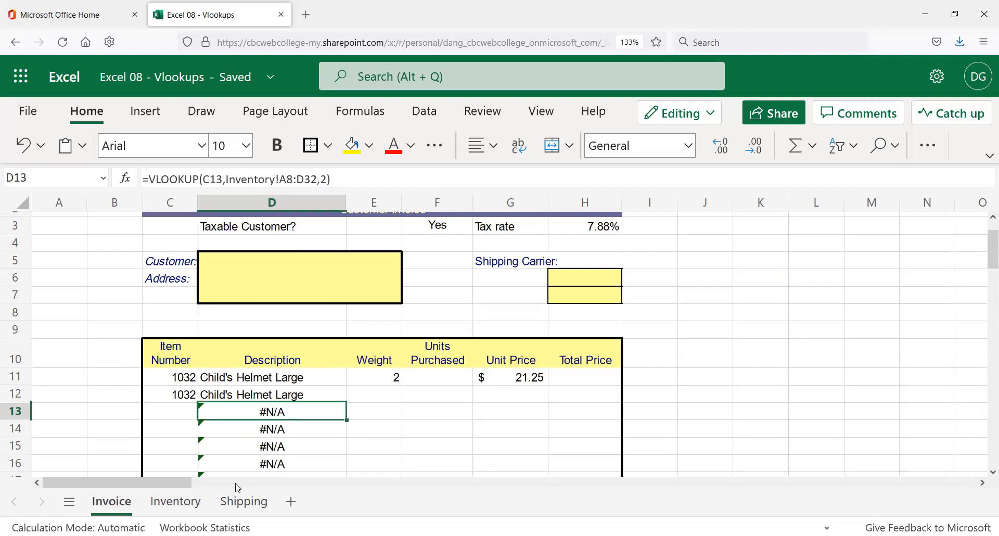
# - Examine the item rows of the Inventory price list, then compare the table ranges in Invoice formulas D12 and D14
pyautogui.click(175, 501)
pyautogui.moveTo(75, 301); pyautogui.dragTo(151, 407)
pyautogui.click(265, 374)
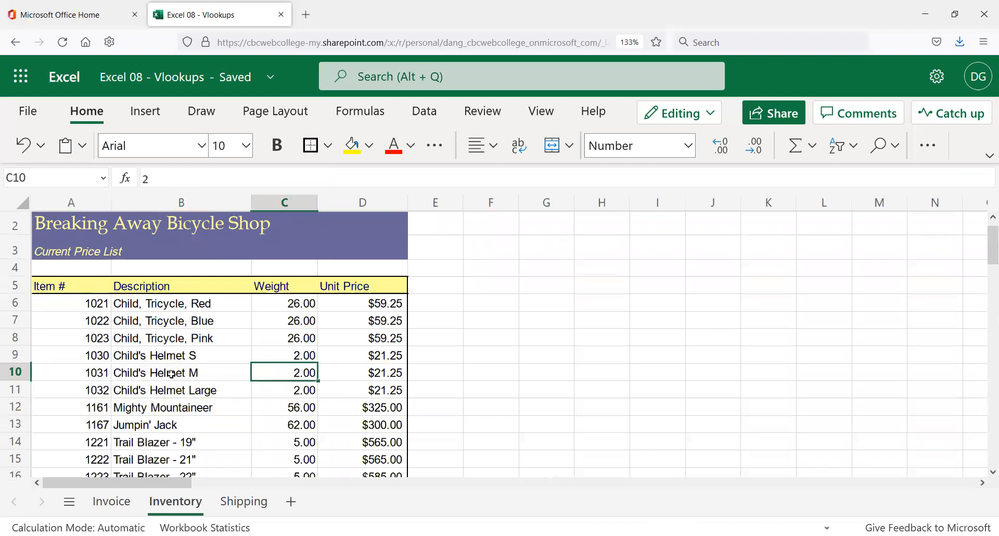
pyautogui.scroll(-3, 264, 375)
pyautogui.scroll(3, 70, 362)
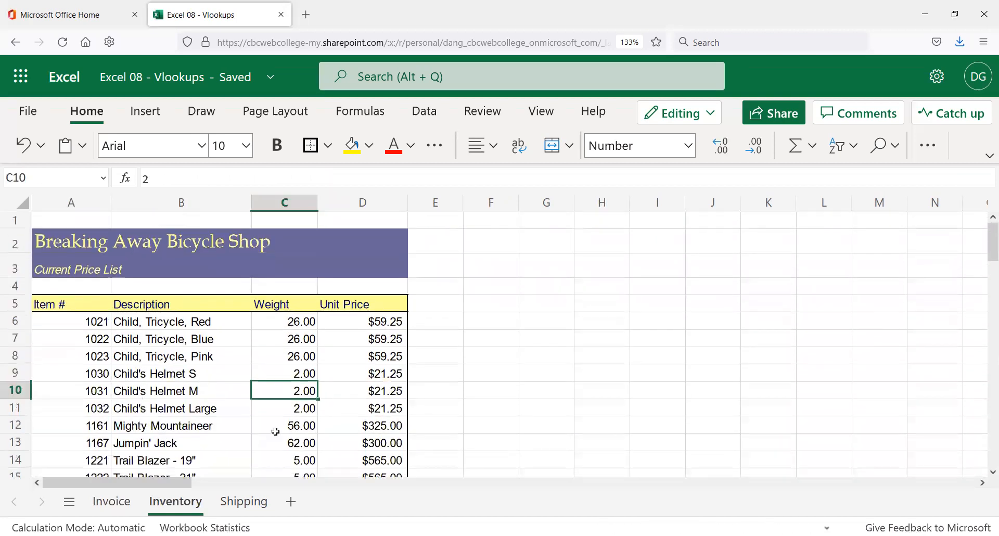
pyautogui.click(112, 501)
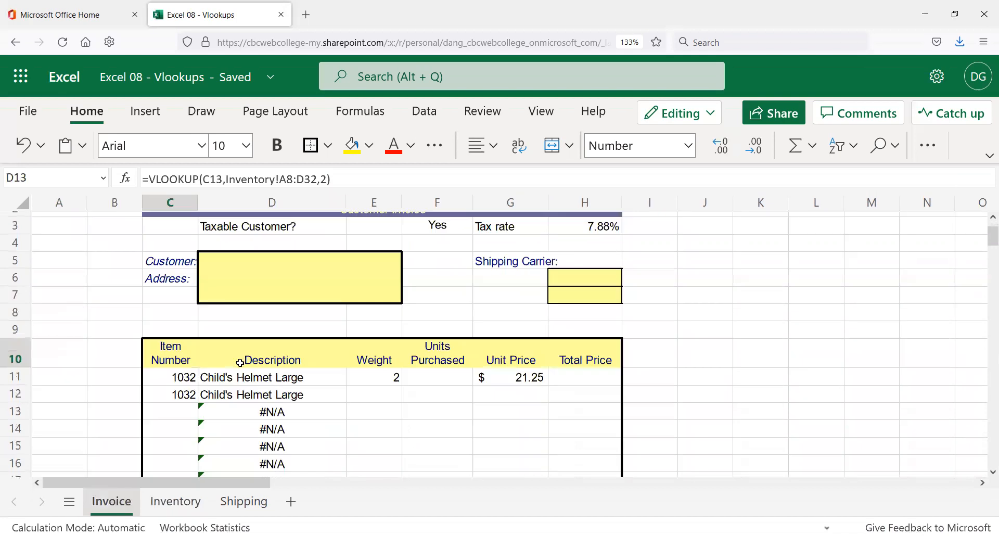
pyautogui.click(269, 395)
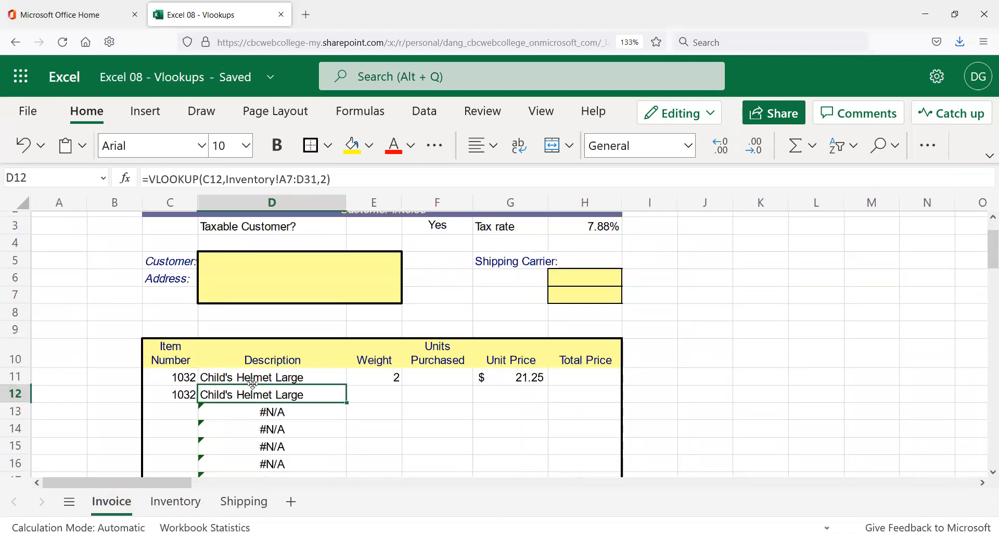
pyautogui.click(276, 424)
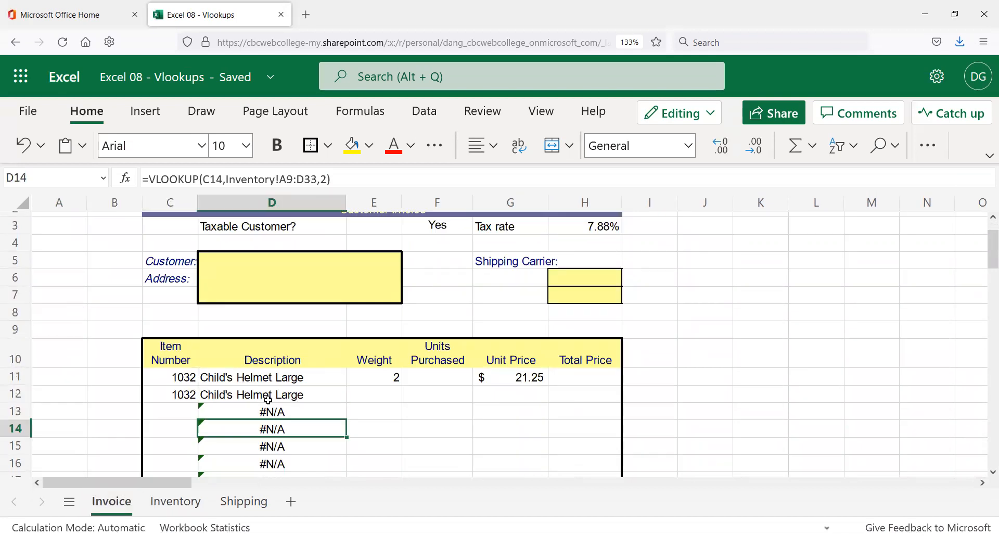
# - Try item number 1167 in C13 to test the Description formula in D13, and undo the entry
pyautogui.click(188, 391)
pyautogui.click(182, 415)
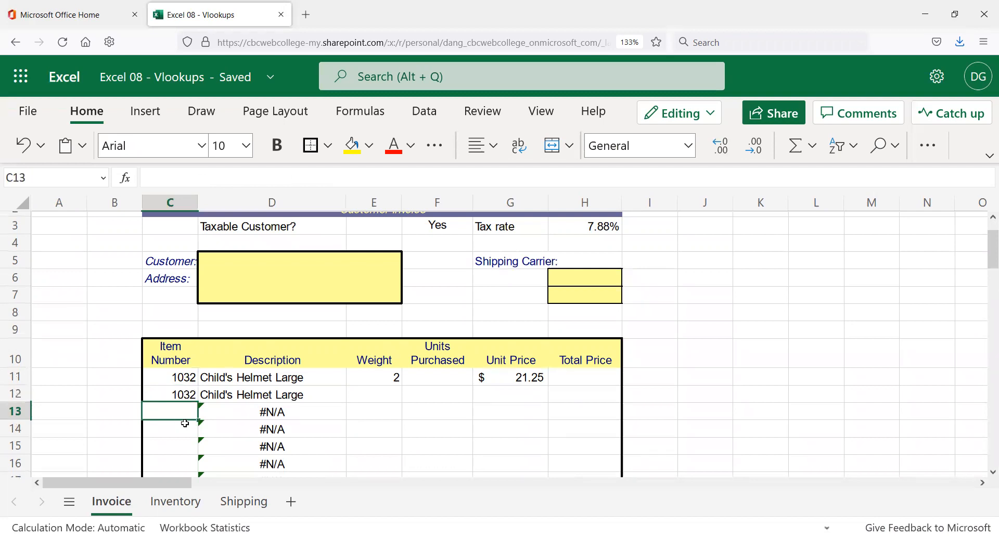
pyautogui.click(201, 500)
pyautogui.click(110, 502)
pyautogui.write('1167')
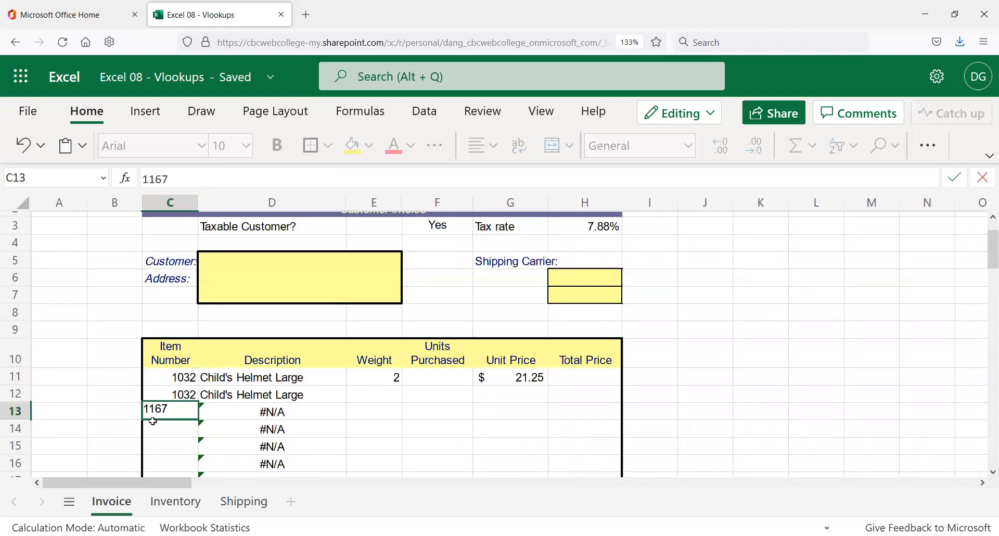
pyautogui.press('Return')
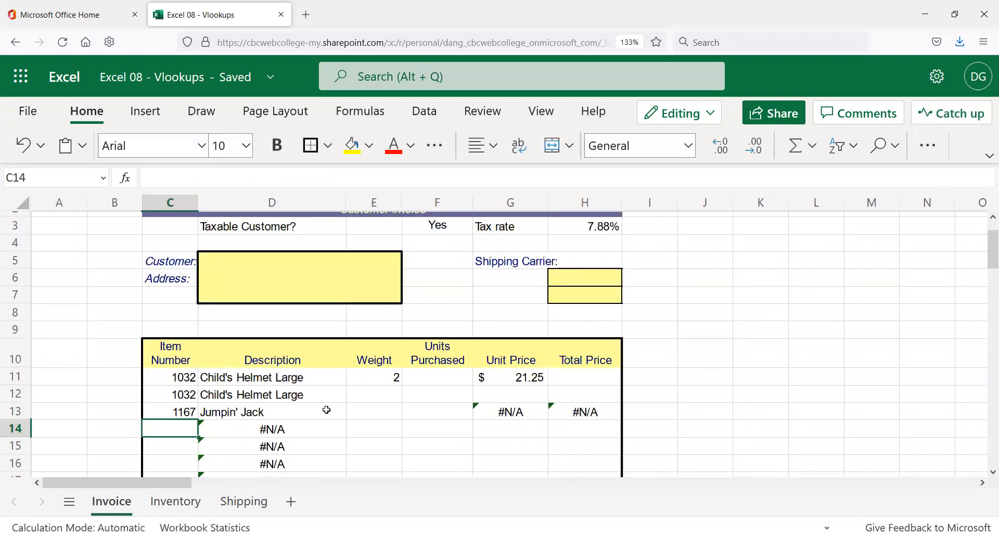
pyautogui.click(308, 405)
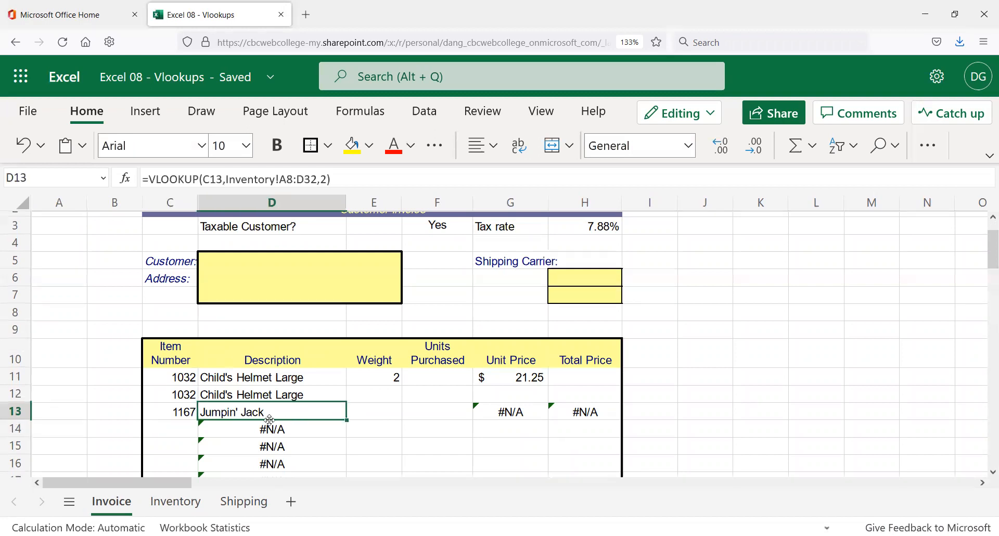
pyautogui.hotkey('ctrl', 'z')
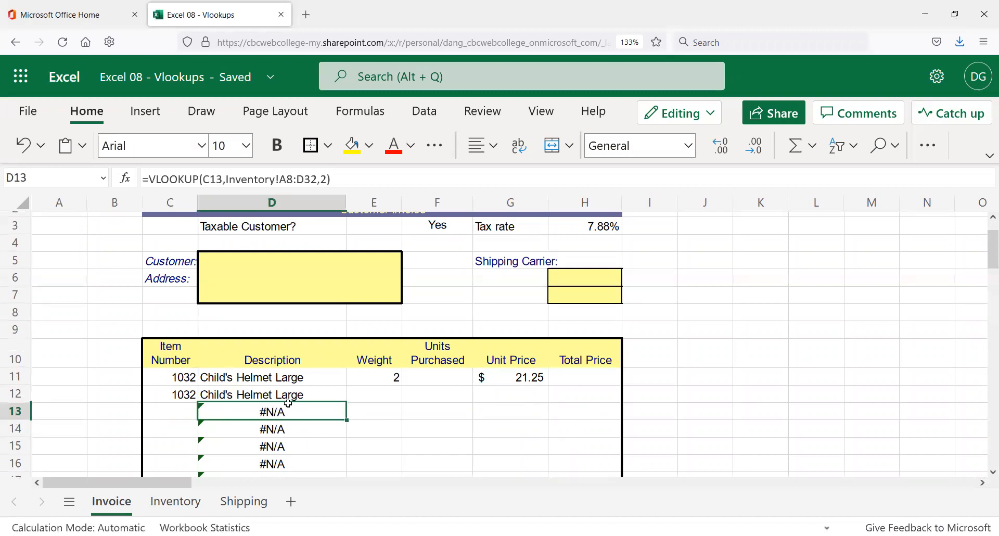
# - Clear the test item number from C12
pyautogui.click(294, 396)
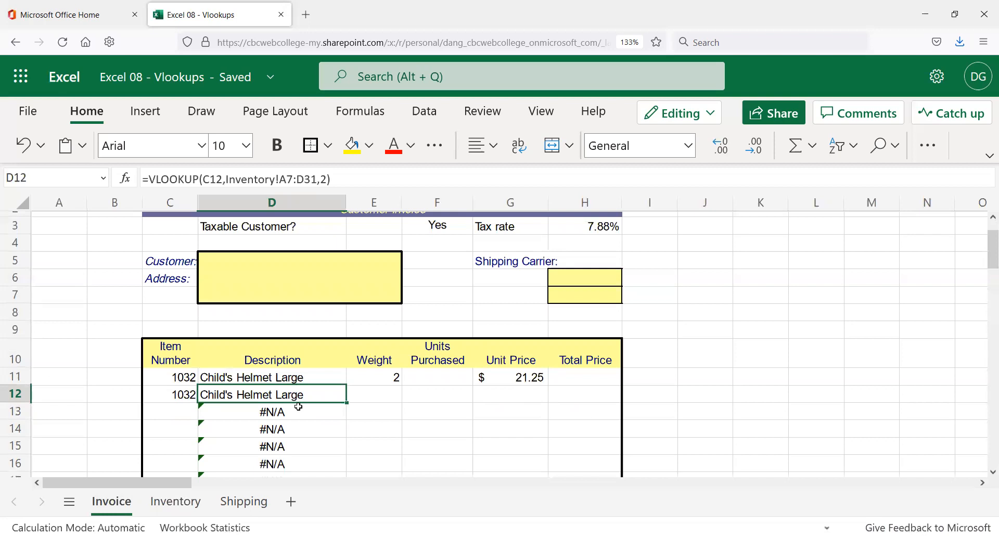
pyautogui.press('Left')
pyautogui.press('Delete')
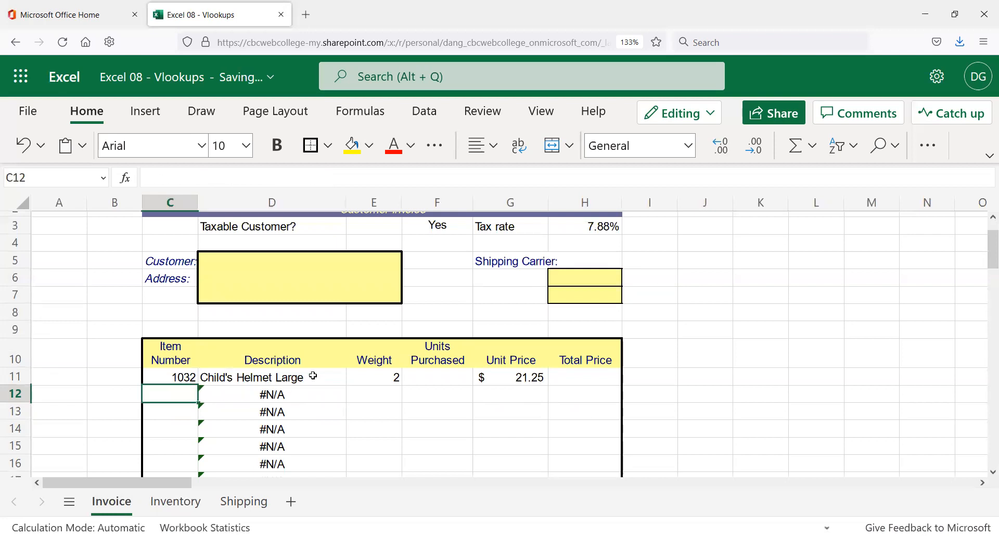
# - Clear the filled Description formulas from D12 to D20 on the Invoice sheet
pyautogui.press('Right')
pyautogui.hotkey('shift', 'Down')
pyautogui.hotkey('shift', 'Down')
pyautogui.hotkey('shift', 'Down')
pyautogui.hotkey('shift', 'Down')
pyautogui.hotkey('shift', 'Down')
pyautogui.hotkey('shift', 'Down')
pyautogui.hotkey('shift', 'Down')
pyautogui.hotkey('shift', 'Down')
pyautogui.hotkey('shift', 'Down')
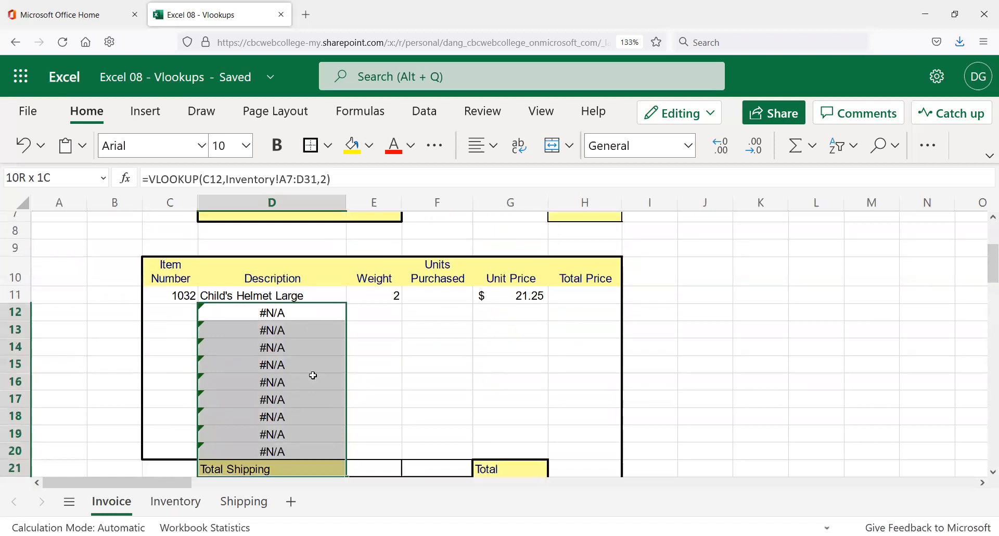
pyautogui.hotkey('shift', 'Up')
pyautogui.press('Delete')
pyautogui.scroll(2, 244, 388)
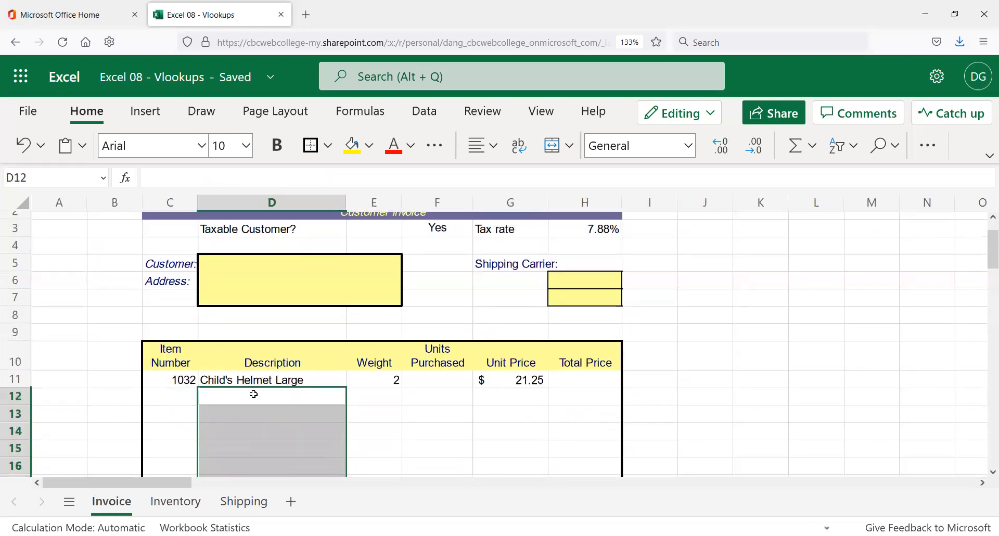
# - Fill the Description formula with its relative table range from D11 down to D13
pyautogui.click(252, 381)
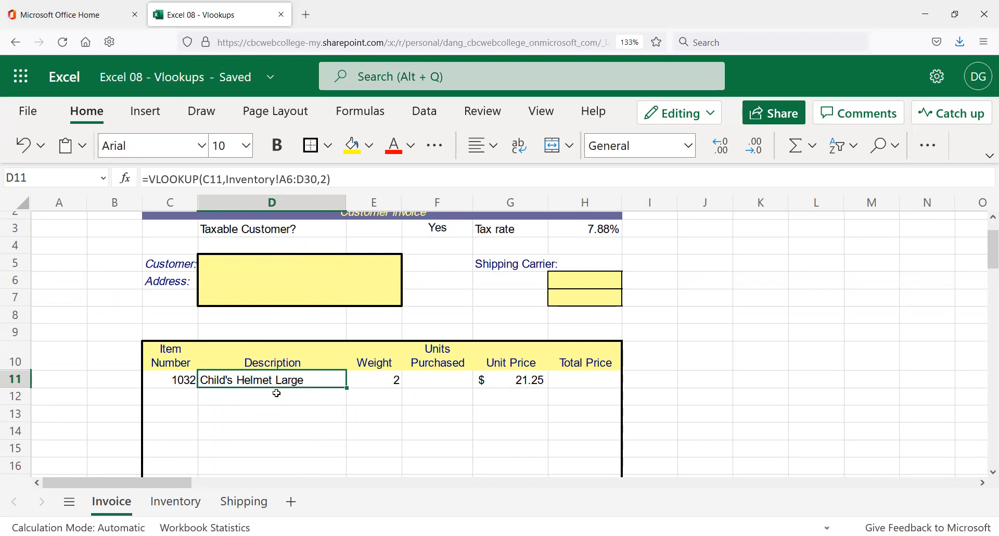
pyautogui.hotkey('ctrl', 'y')
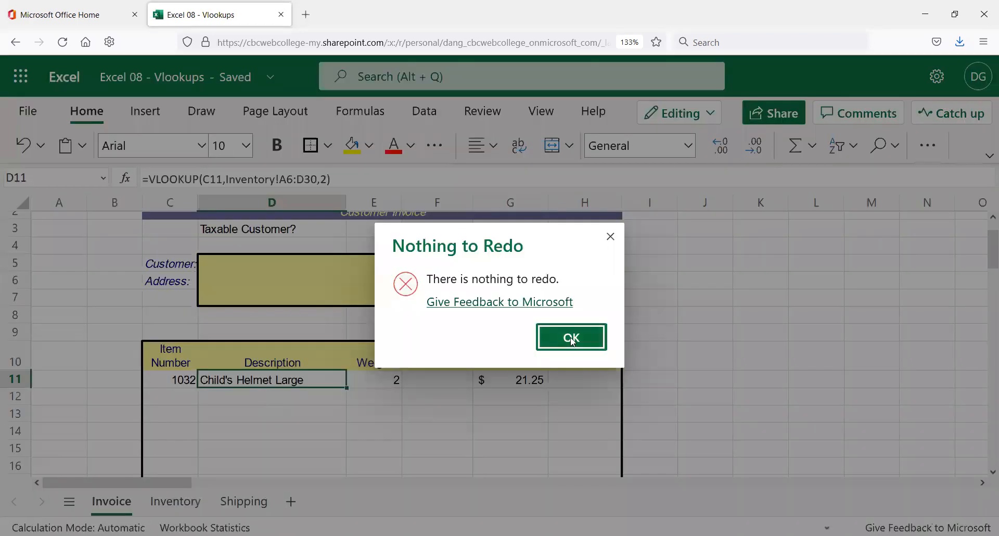
pyautogui.click(572, 337)
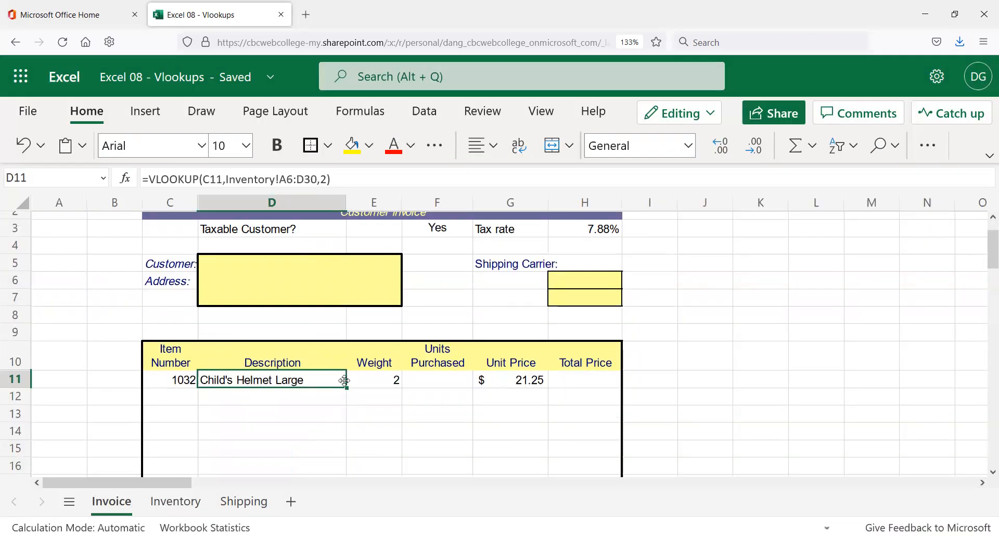
pyautogui.moveTo(346, 388); pyautogui.dragTo(333, 419)
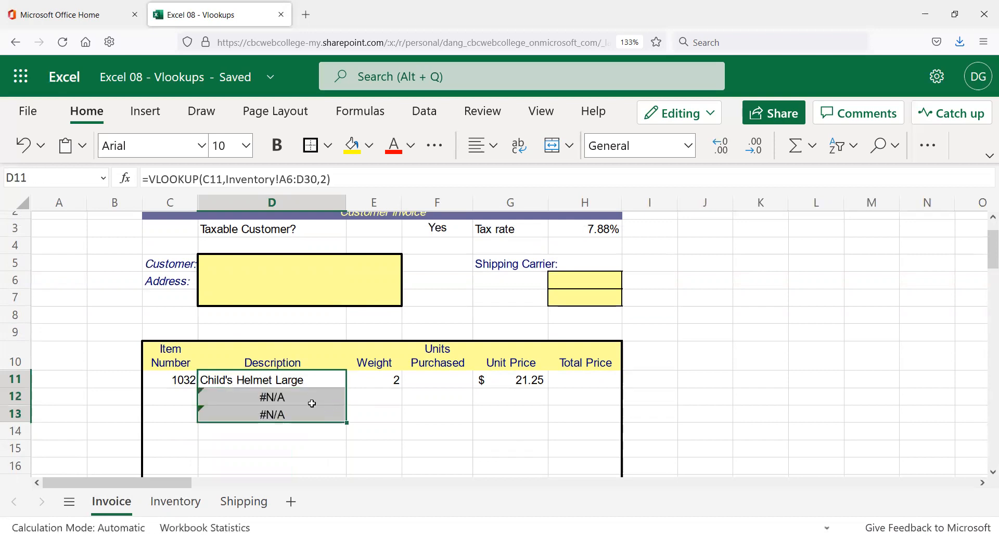
# - Compare the table range references in the Description formulas of D11, D12 and D13
pyautogui.click(306, 415)
pyautogui.click(310, 394)
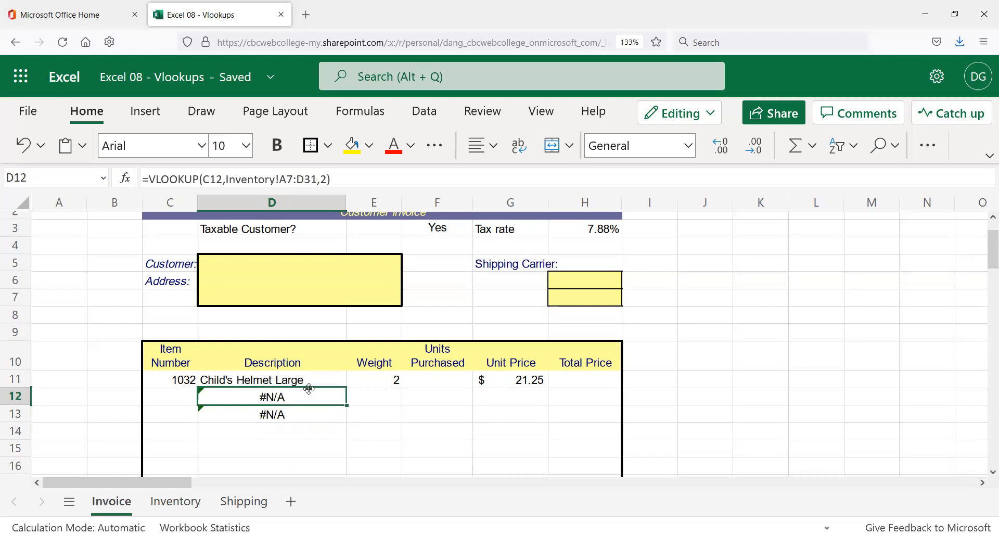
pyautogui.click(307, 383)
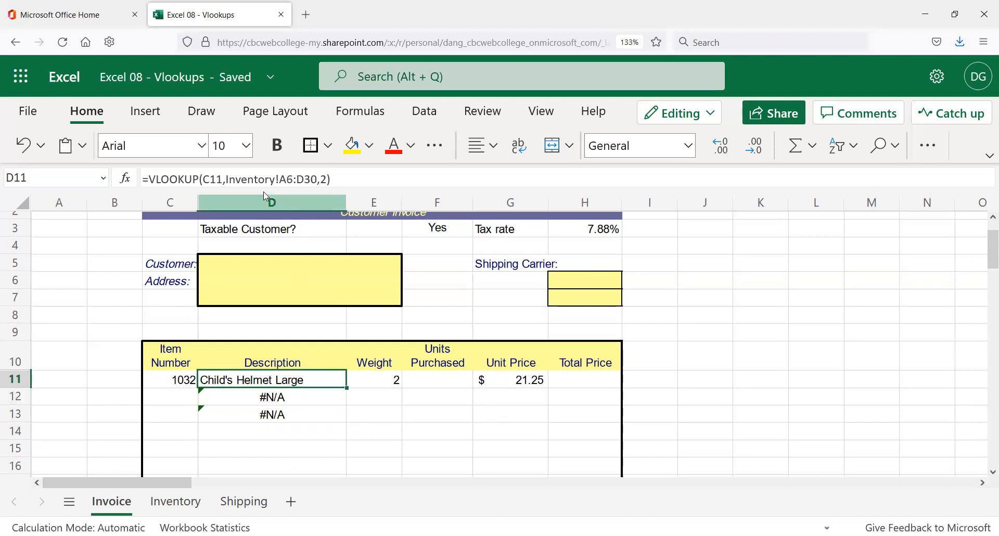
pyautogui.click(279, 178)
pyautogui.moveTo(280, 178); pyautogui.dragTo(317, 186)
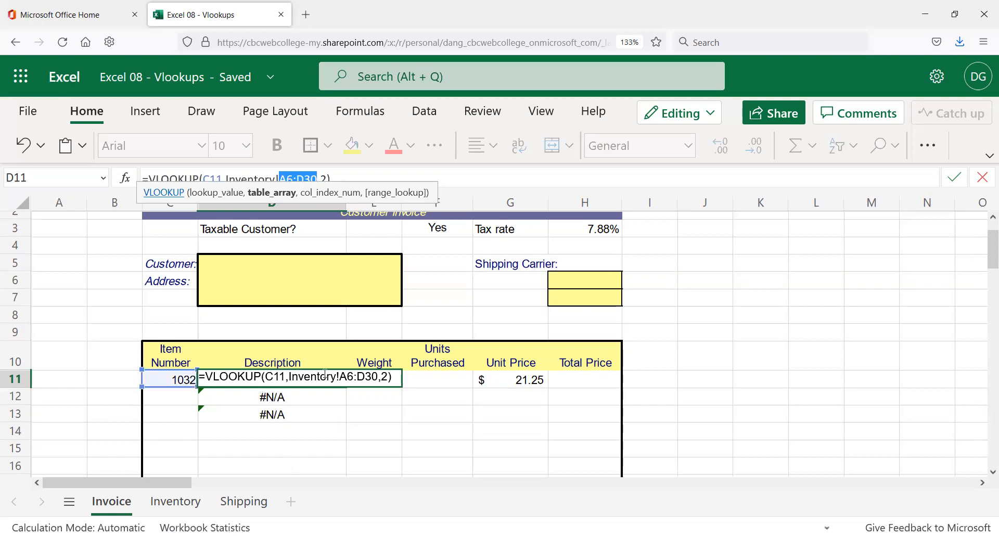
pyautogui.press('Escape')
pyautogui.click(286, 400)
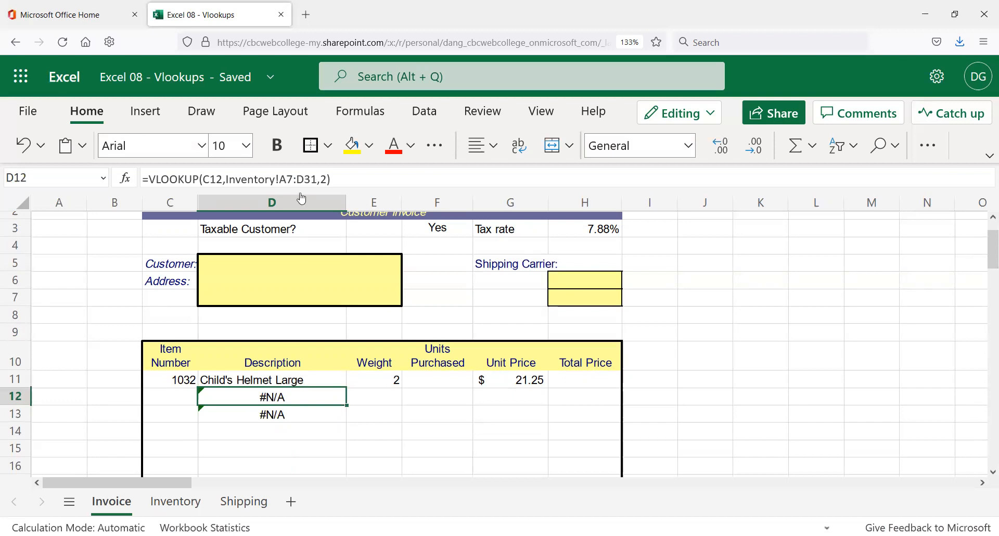
pyautogui.moveTo(287, 180); pyautogui.dragTo(317, 189)
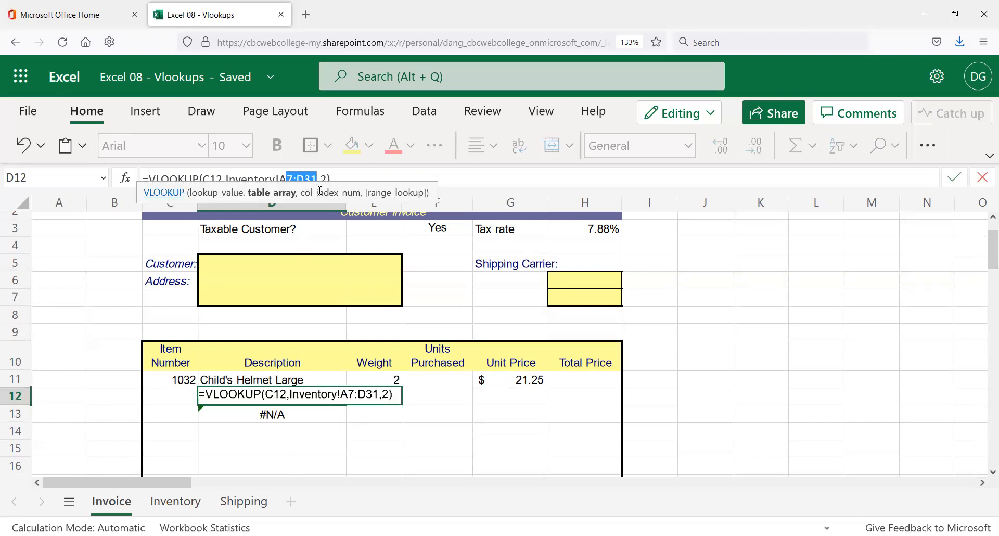
pyautogui.press('Escape')
pyautogui.press('Down')
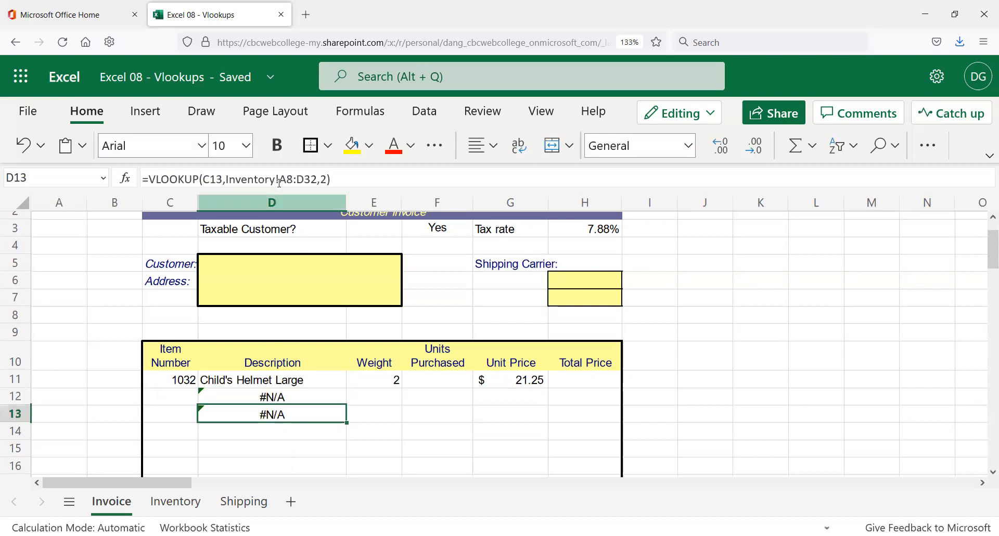
pyautogui.moveTo(287, 178); pyautogui.dragTo(292, 176)
pyautogui.press('Escape')
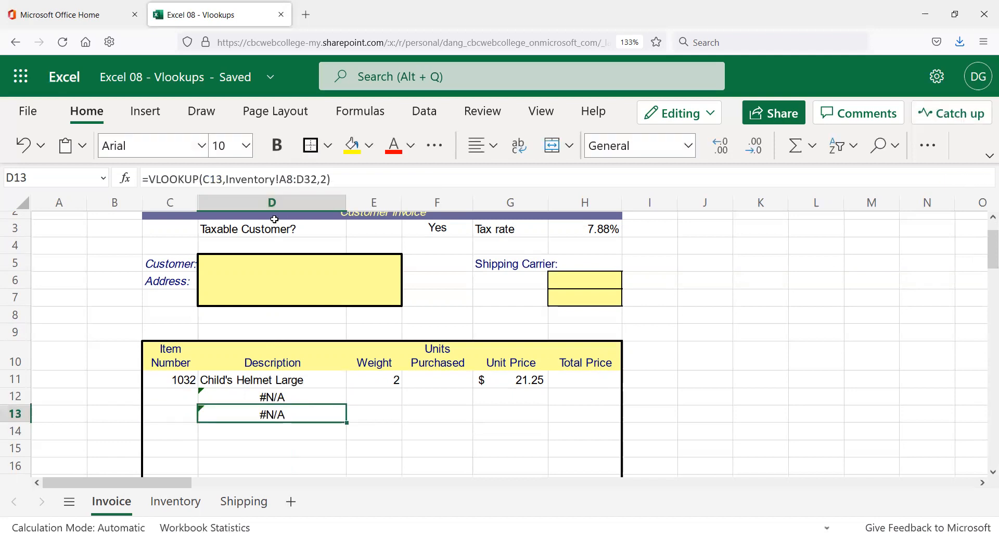
# - Examine the Inventory price list rows, comparing the full item table with a range that starts at A7
pyautogui.click(177, 502)
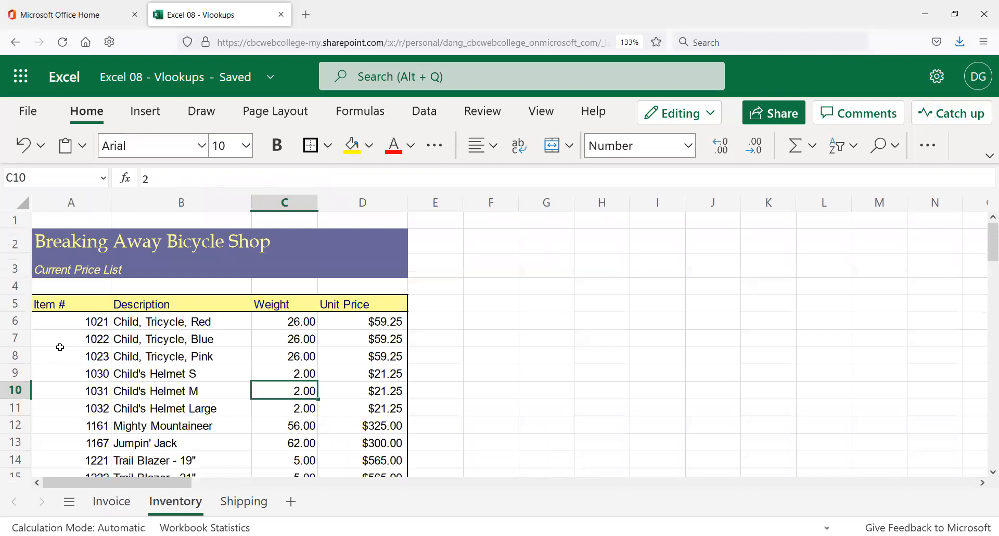
pyautogui.moveTo(48, 319); pyautogui.dragTo(314, 478)
pyautogui.click(83, 278)
pyautogui.scroll(2, 79, 246)
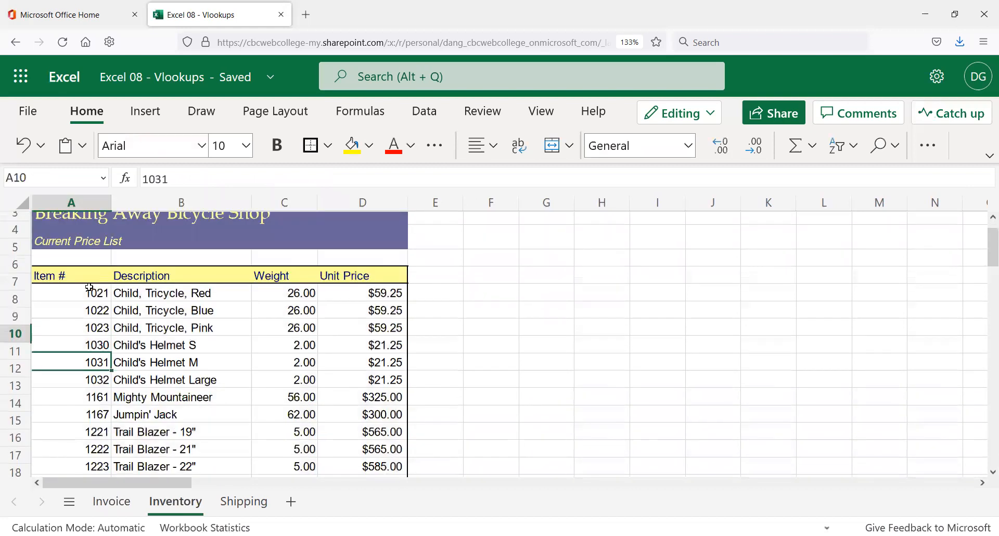
pyautogui.moveTo(82, 309); pyautogui.dragTo(320, 291)
pyautogui.scroll(1, 194, 420)
pyautogui.scroll(2, 194, 420)
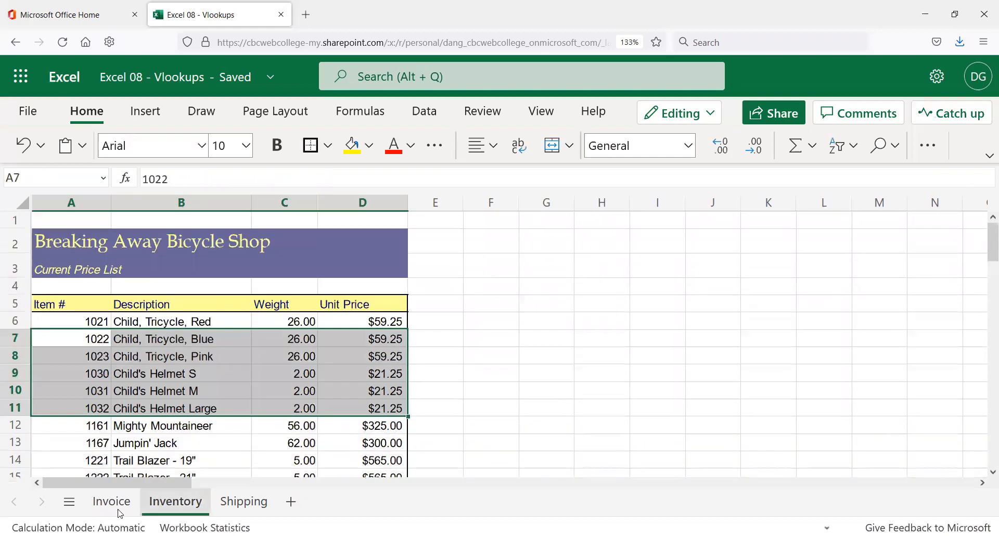
# - Return to the Invoice sheet and clear the test formulas from D12 and D13
pyautogui.click(111, 501)
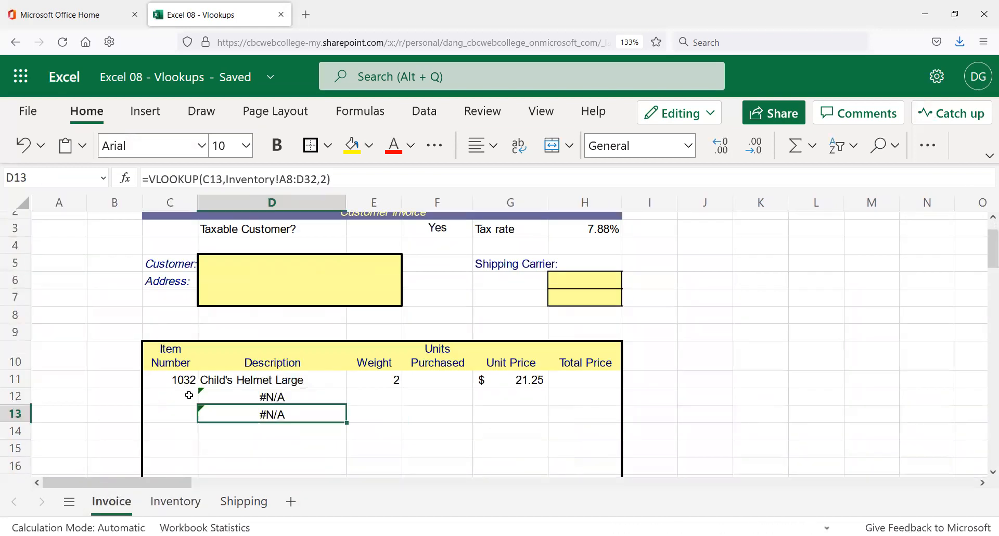
pyautogui.press('Delete')
pyautogui.click(254, 391)
pyautogui.press('Delete')
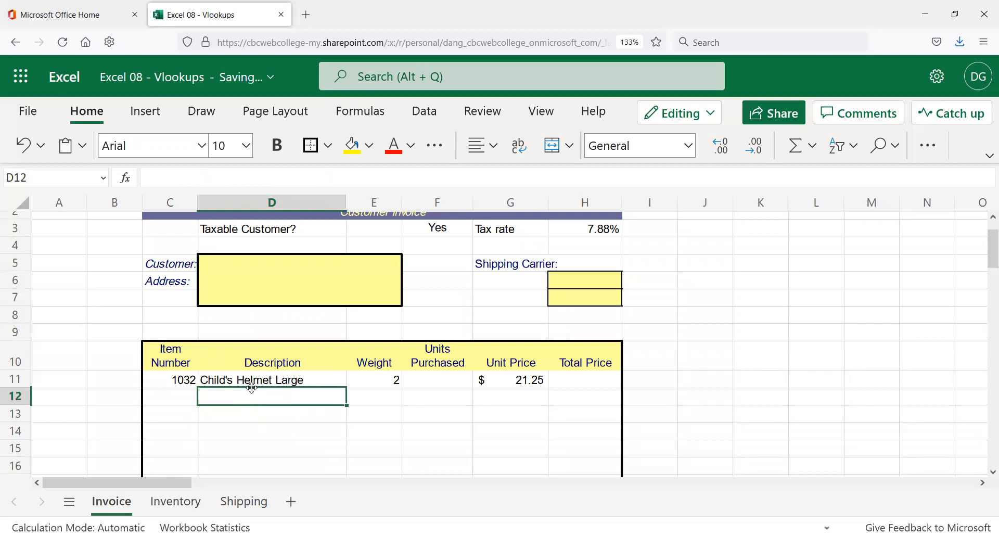
# - Make the table range in the D11 lookup absolute so the formula reads =VLOOKUP(C11,Inventory!$A$6:$D$30,2)
pyautogui.click(258, 379)
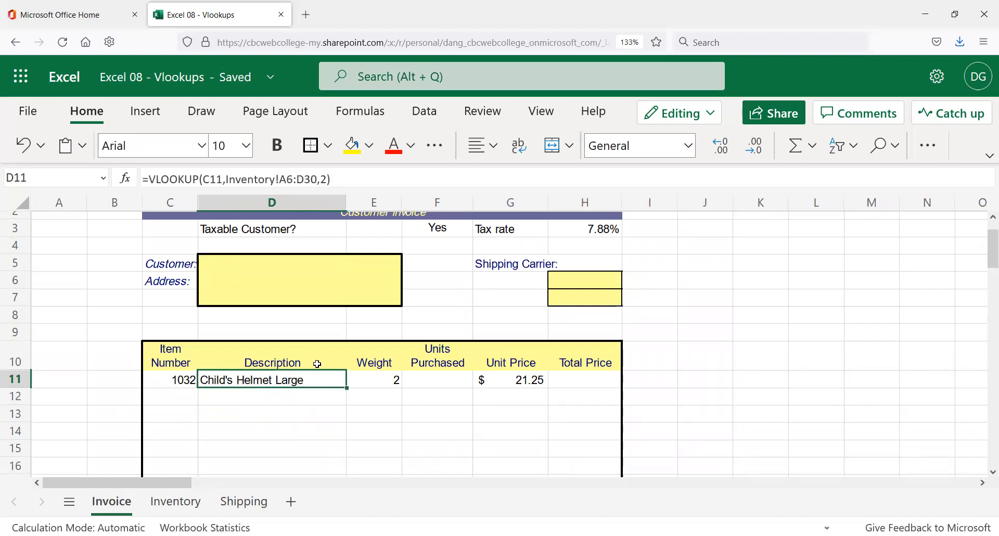
pyautogui.click(280, 179)
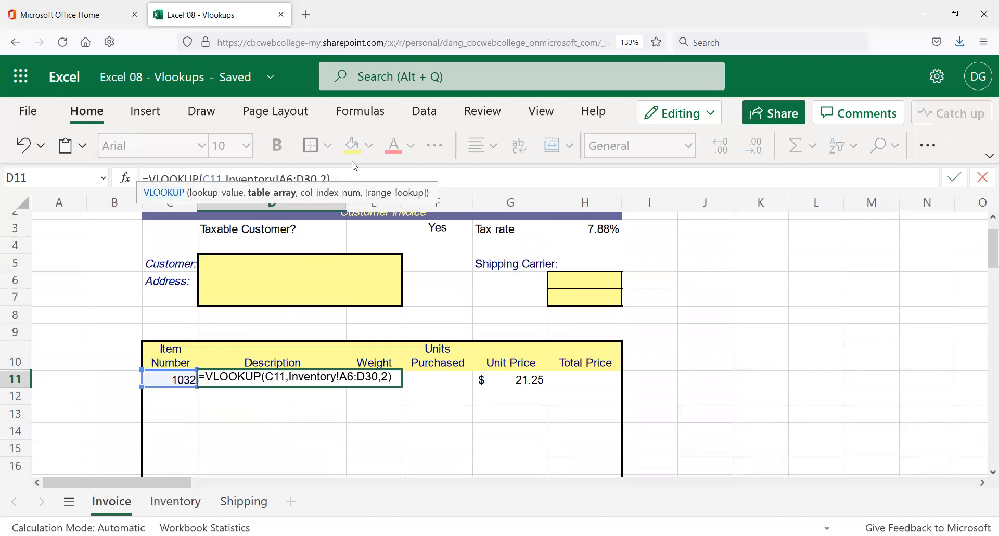
pyautogui.write('$')
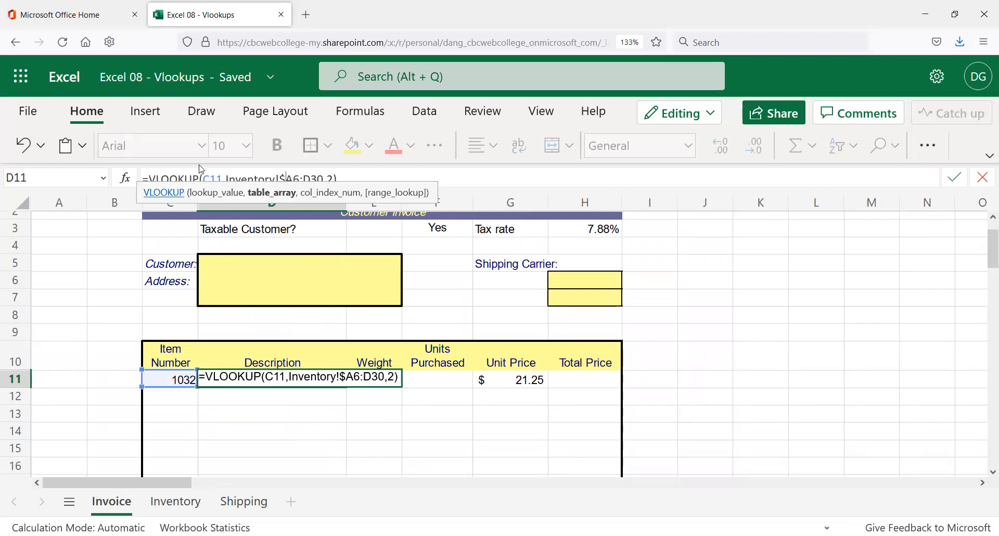
pyautogui.click(295, 179)
pyautogui.write('$A')
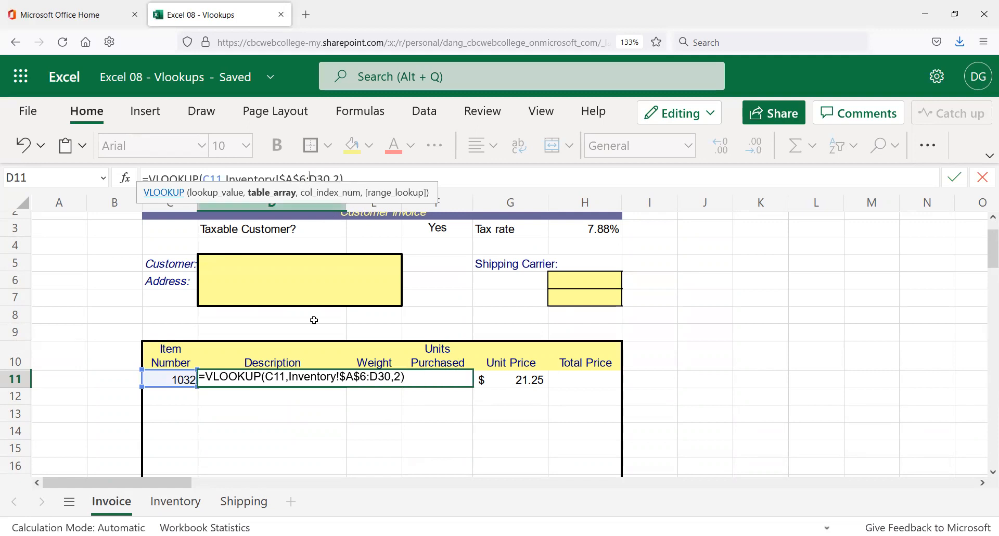
pyautogui.write('$')
pyautogui.click(325, 178)
pyautogui.write('$D$')
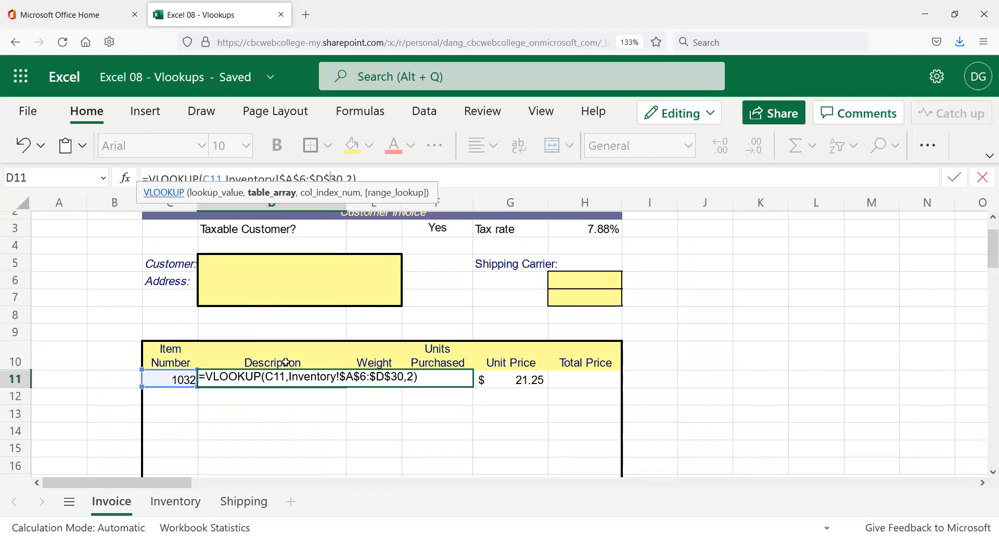
pyautogui.press('Return')
# - Review the absolute table range in the Description formula of D11, leaving the formula as it is
pyautogui.click(291, 385)
pyautogui.moveTo(338, 286); pyautogui.dragTo(367, 201)
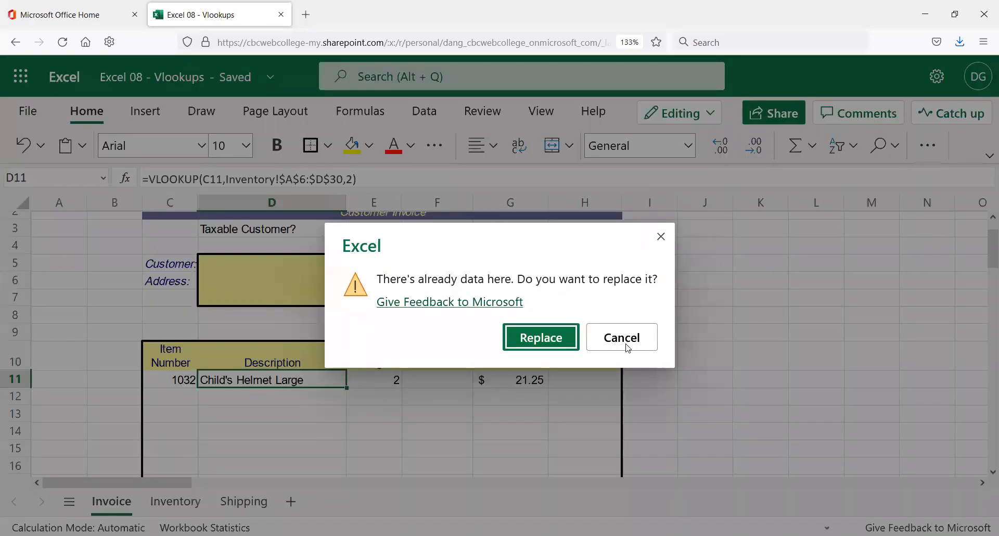
pyautogui.click(626, 333)
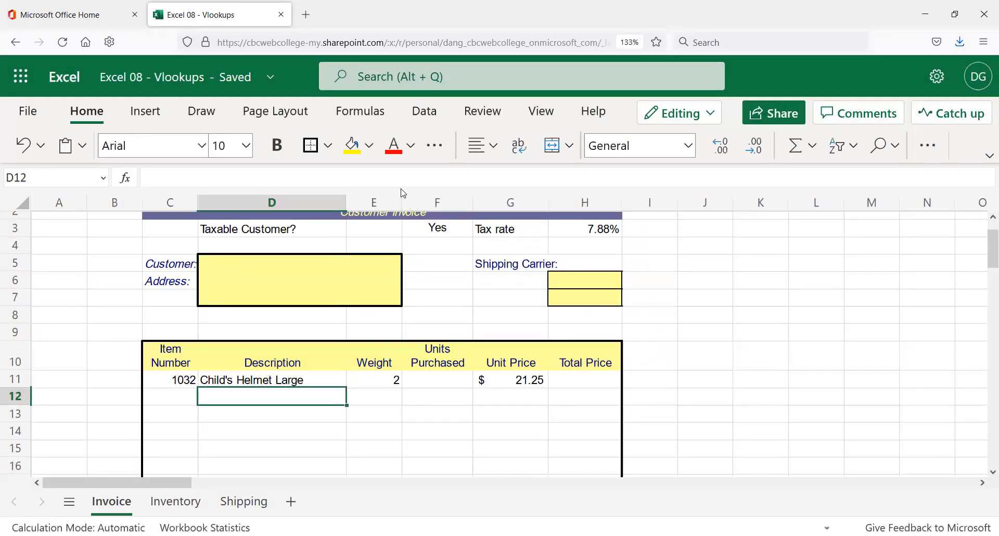
pyautogui.click(252, 379)
pyautogui.moveTo(284, 179); pyautogui.dragTo(344, 181)
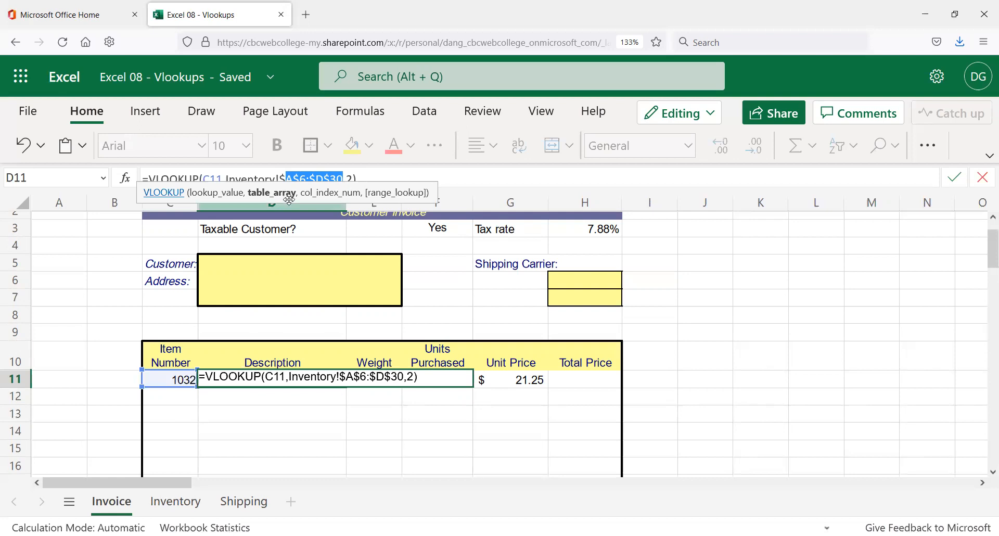
pyautogui.press('Escape')
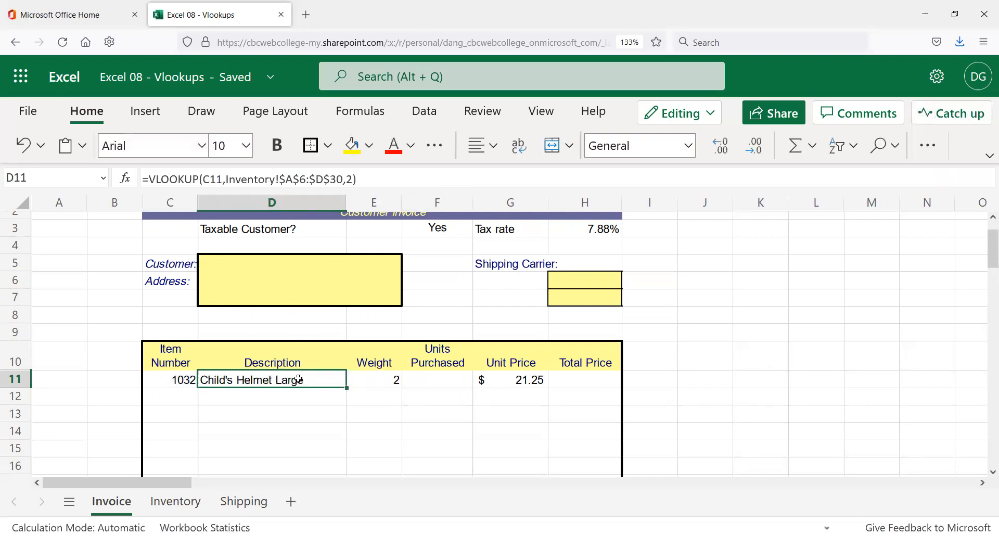
# - Fill the Description formula with the absolute table range from D11 down to D20
pyautogui.scroll(-2, 333, 402)
pyautogui.moveTo(346, 303); pyautogui.dragTo(327, 453)
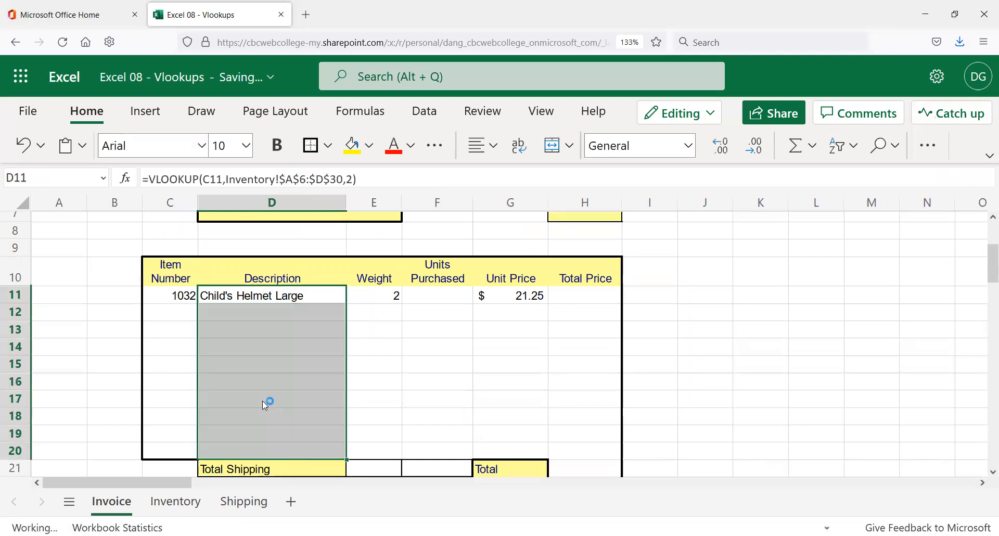
pyautogui.scroll(2, 319, 407)
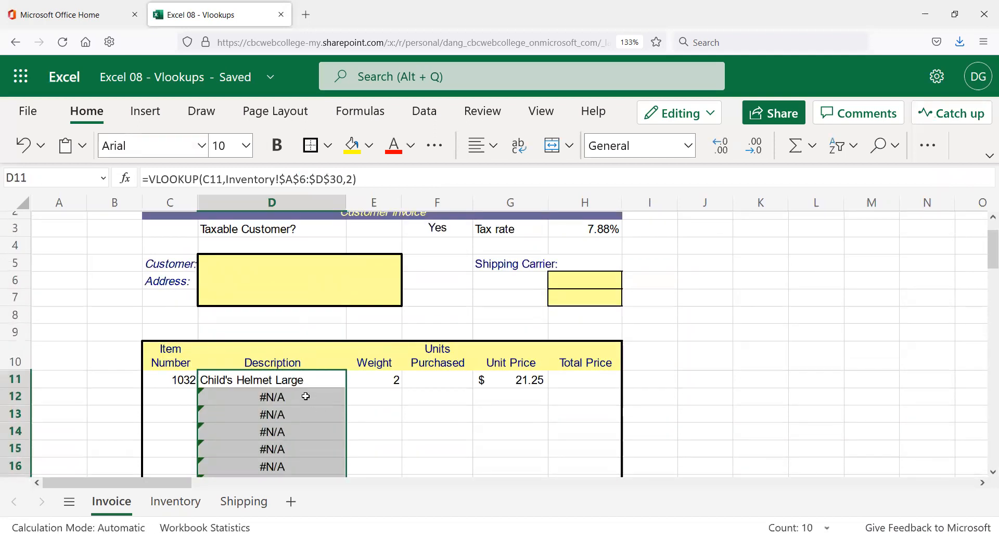
# - Check the lookup cells and the absolute table range in the filled Description formulas, comparing D12 and D14
pyautogui.click(305, 396)
pyautogui.click(309, 425)
pyautogui.click(308, 482)
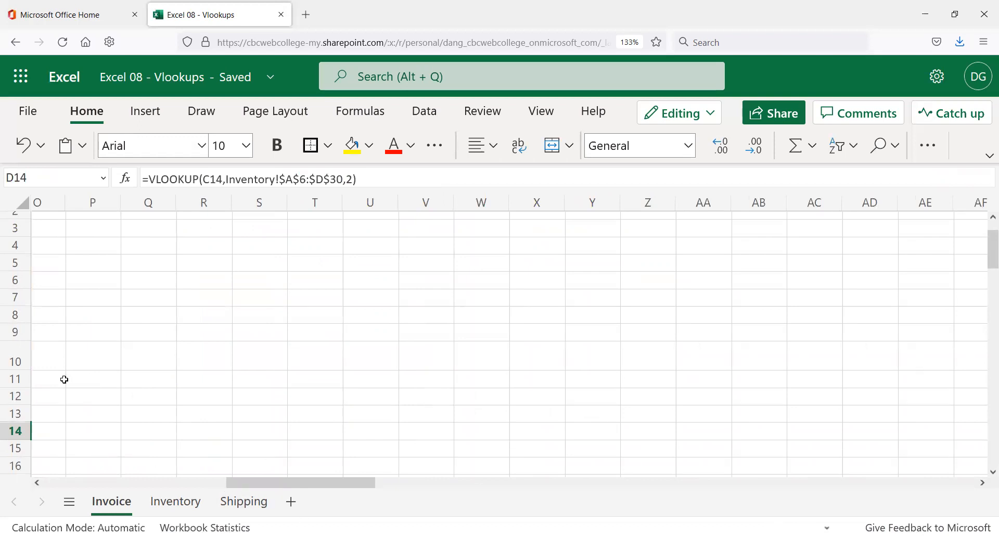
pyautogui.scroll(1, 91, 471)
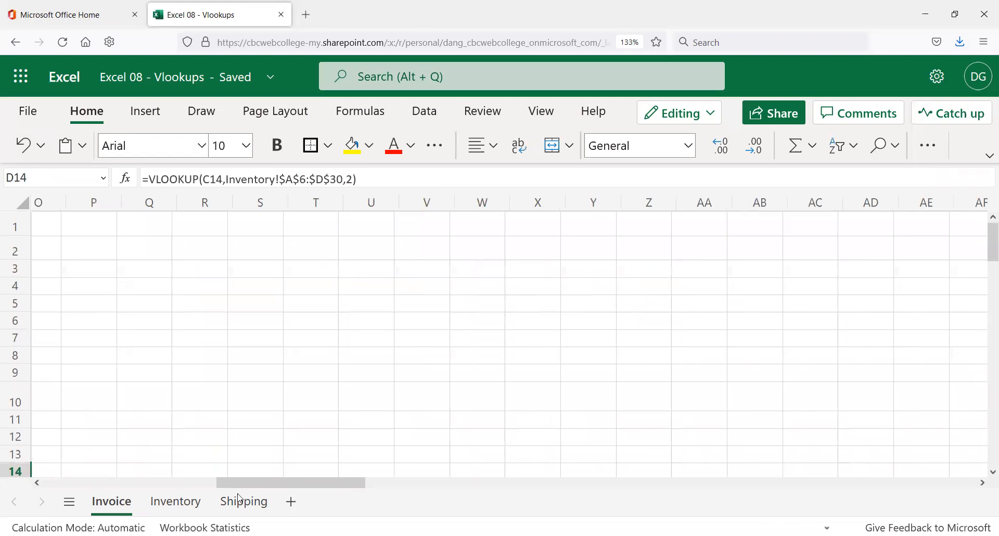
pyautogui.click(84, 485)
pyautogui.click(308, 422)
pyautogui.click(298, 439)
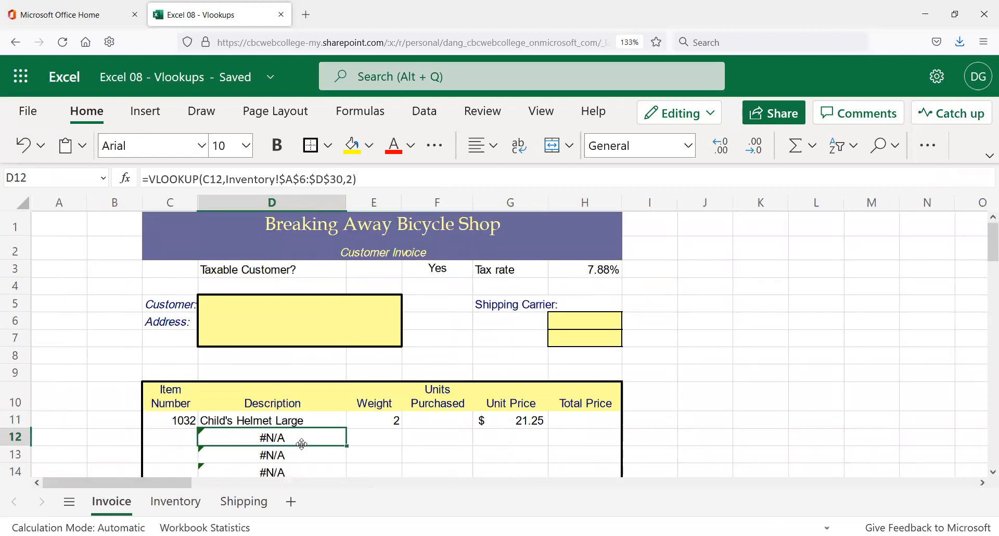
pyautogui.click(292, 467)
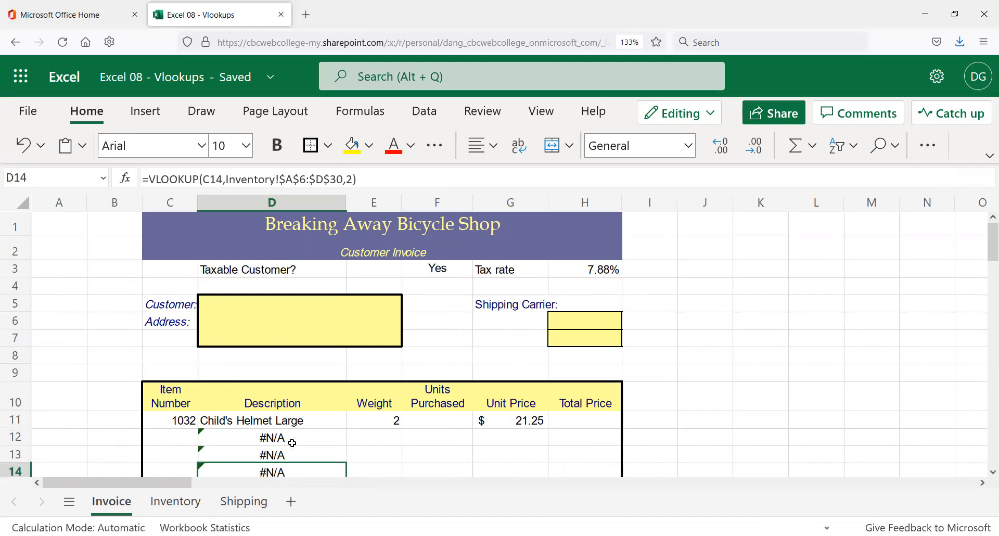
pyautogui.click(395, 174)
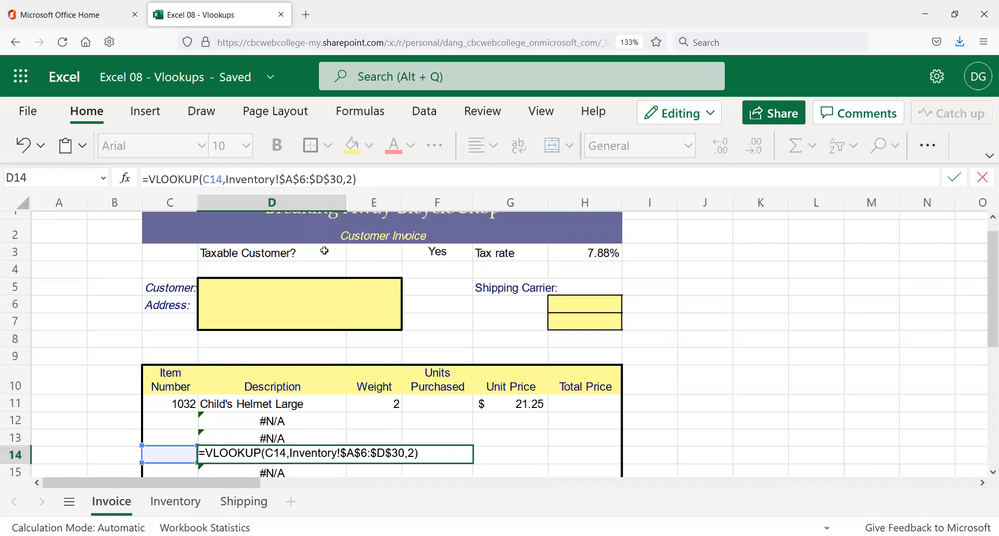
pyautogui.press('Escape')
pyautogui.click(235, 425)
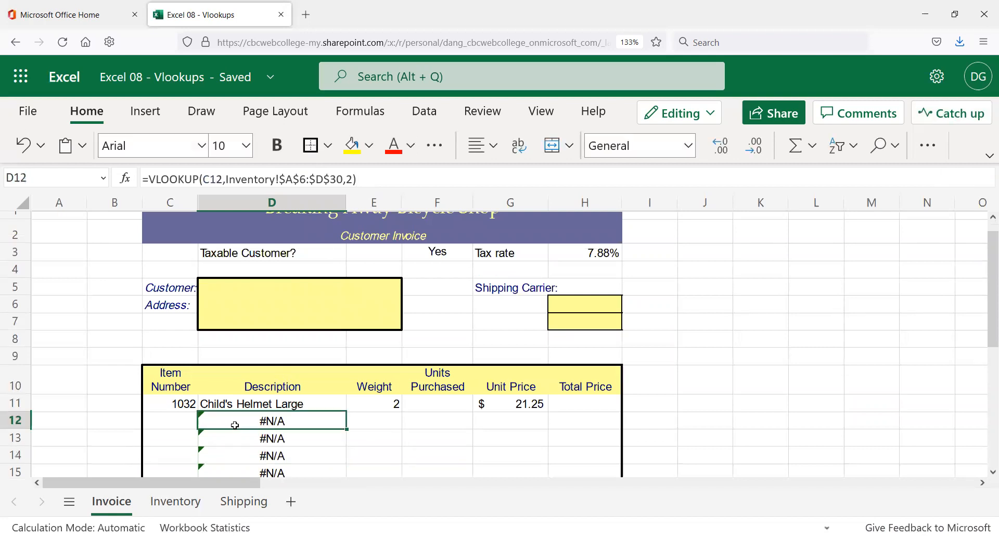
# - Check the lookup cell and table range in the remaining filled Description formulas, from D13 down to D20
pyautogui.click(286, 443)
pyautogui.click(294, 457)
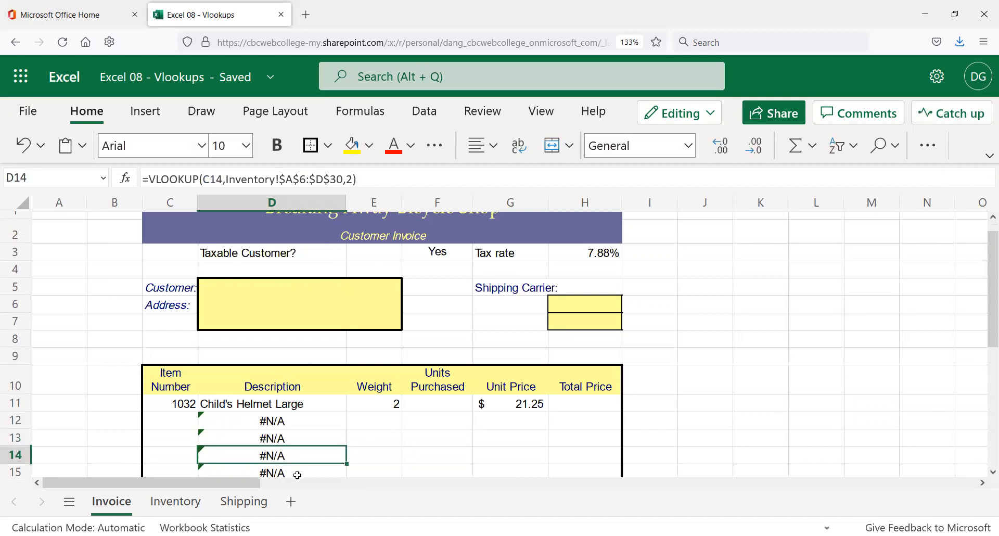
pyautogui.click(301, 474)
pyautogui.scroll(-2, 301, 454)
pyautogui.click(295, 452)
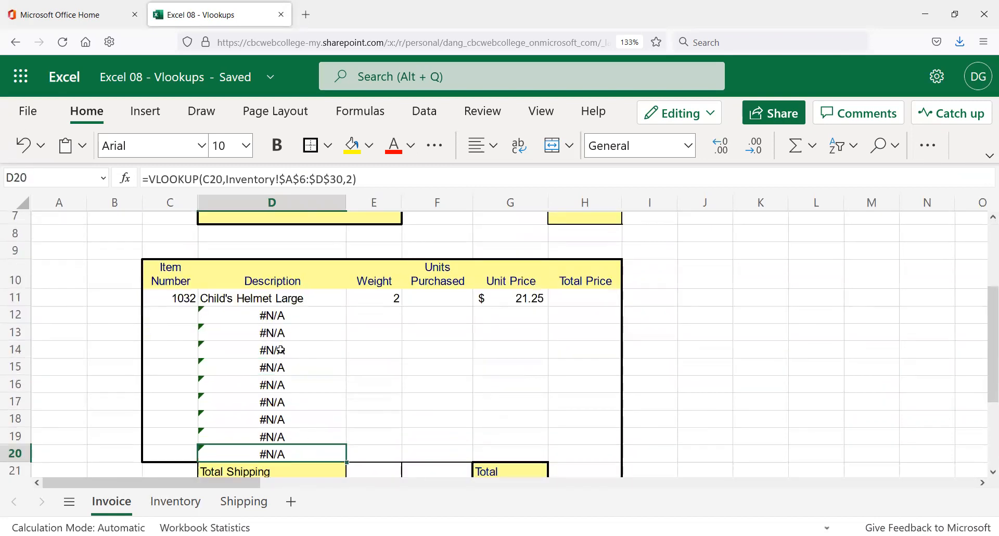
# - Clear the filled Description formulas from D12 to D20, keeping the one in D11
pyautogui.click(276, 314)
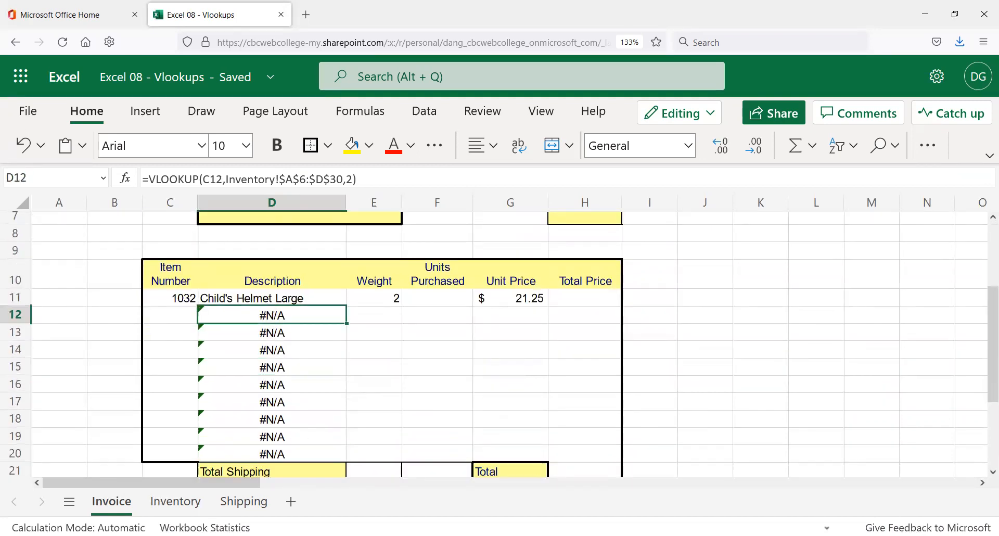
pyautogui.keyDown('shift'); pyautogui.click(296, 453); pyautogui.keyUp('shift')
pyautogui.press('Delete')
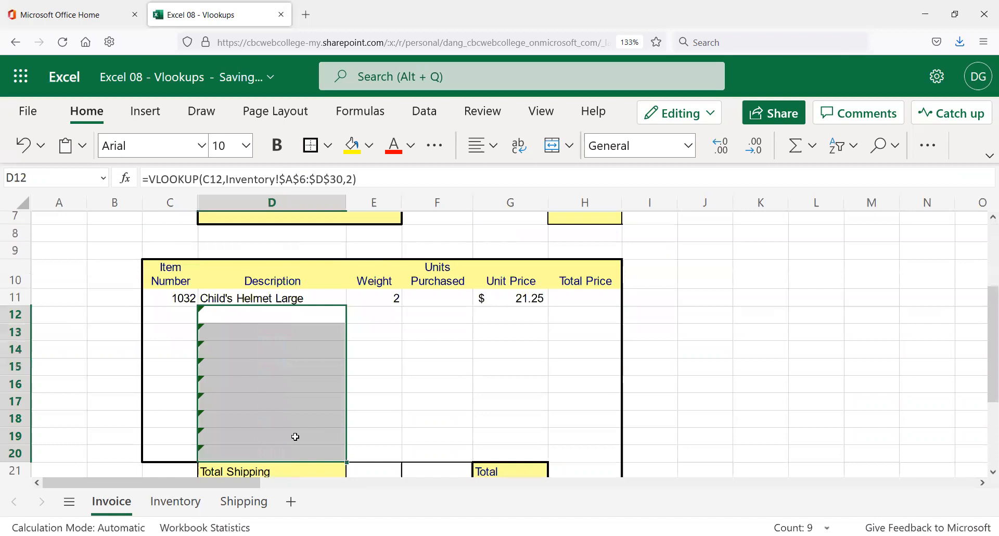
pyautogui.click(381, 380)
# - Make the table range in the Weight lookup of E11 absolute so the formula reads =VLOOKUP(C11,Inventory!$A$6:$D$30,3)
pyautogui.click(383, 298)
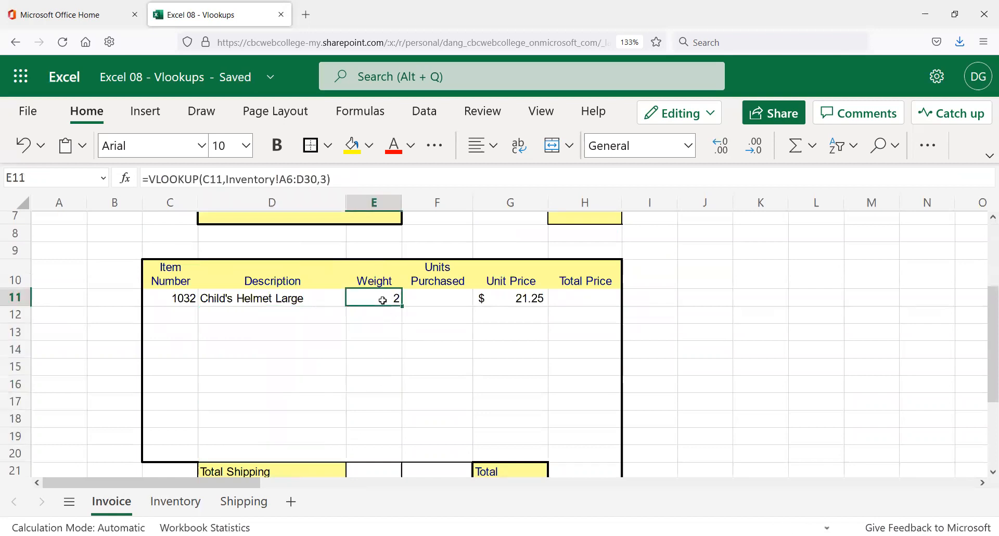
pyautogui.click(281, 177)
pyautogui.write('$')
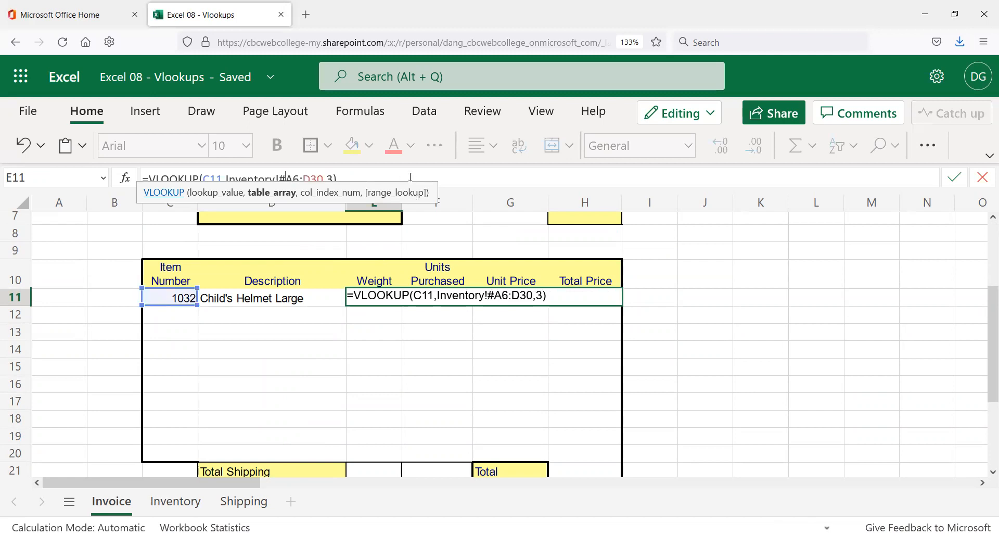
pyautogui.click(294, 178)
pyautogui.write('$')
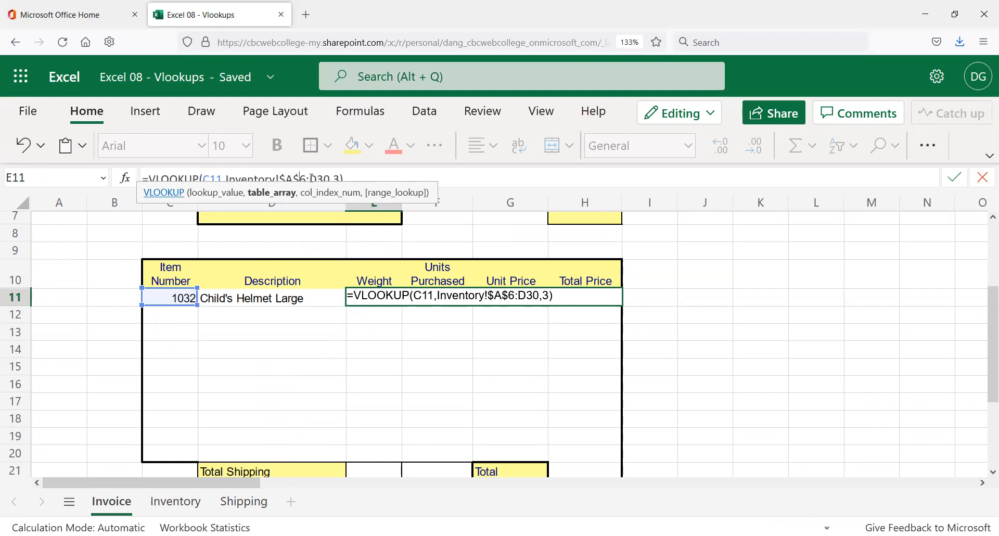
pyautogui.write('$')
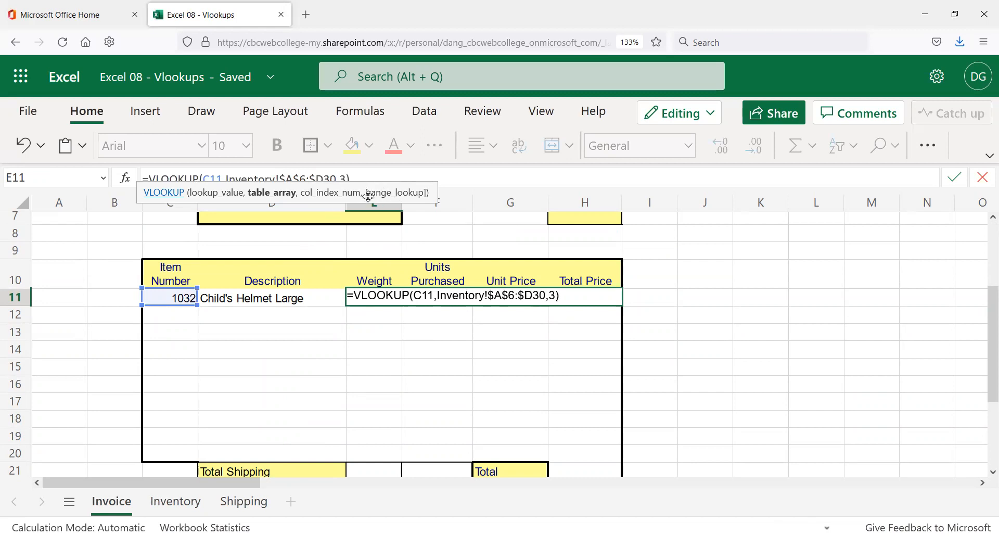
pyautogui.press('Right')
pyautogui.write('$')
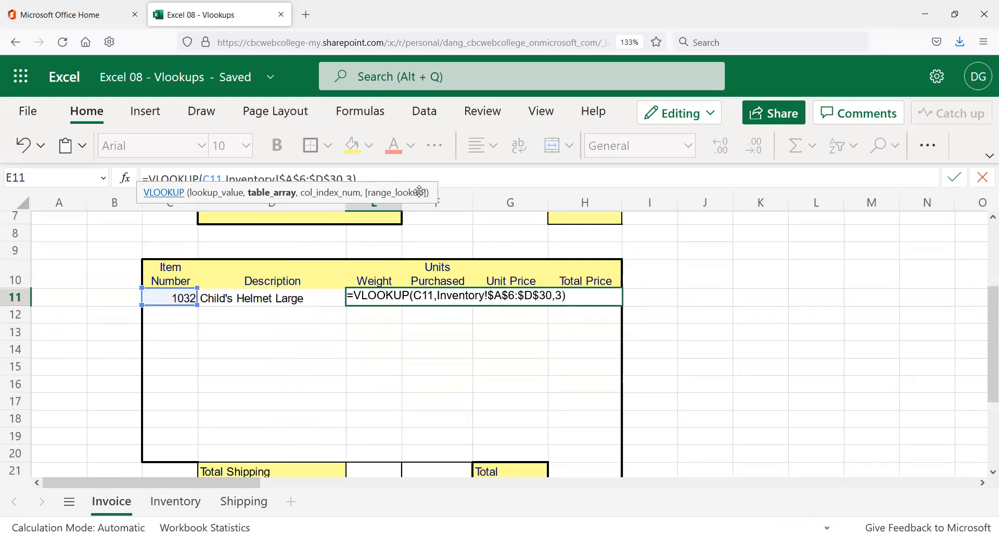
pyautogui.press('Return')
pyautogui.press('Up')
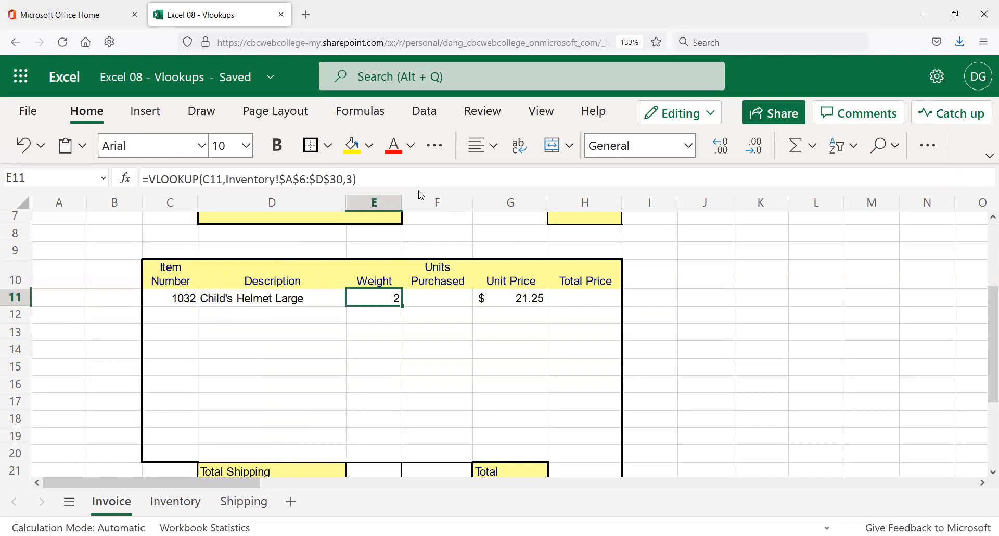
pyautogui.moveTo(391, 312); pyautogui.dragTo(370, 449)
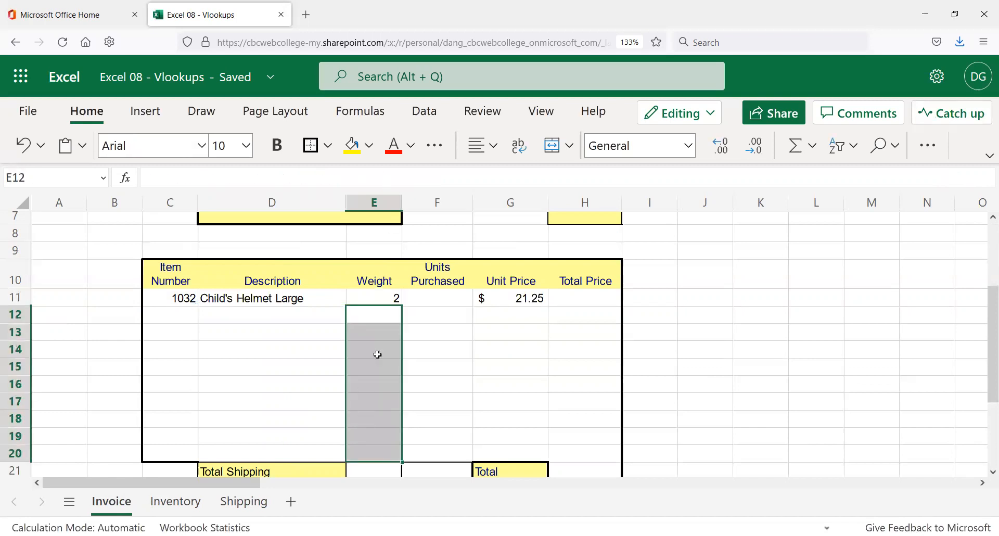
# - Make the table range in the Unit Price lookup of G11 absolute so the formula reads =VLOOKUP(C11,Inventory!$A$6:$D$30,4)
pyautogui.click(507, 300)
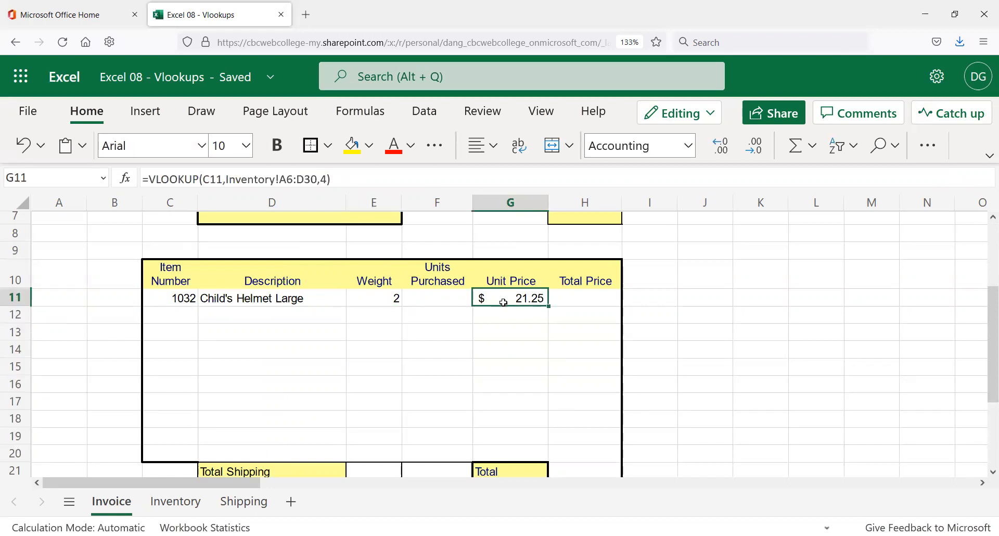
pyautogui.click(281, 178)
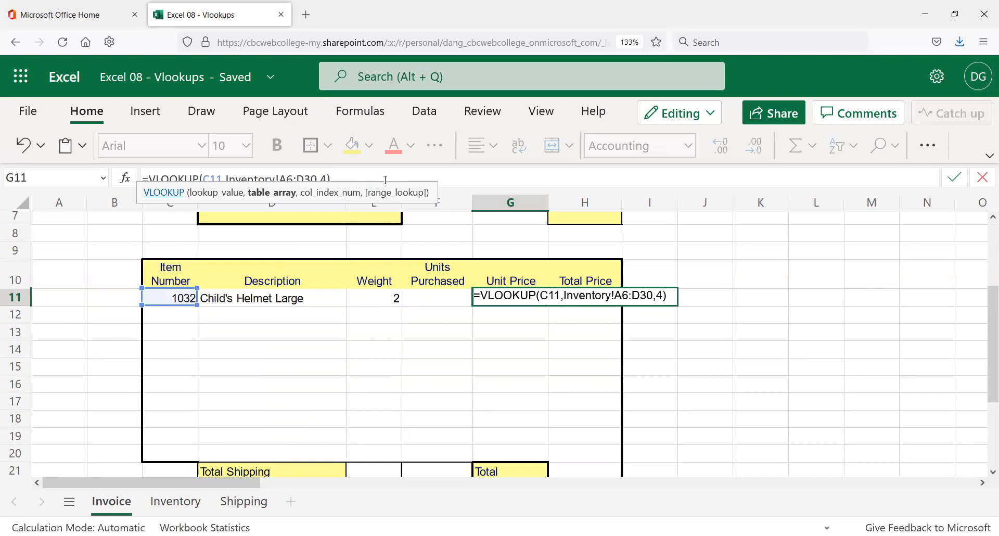
pyautogui.write('$A')
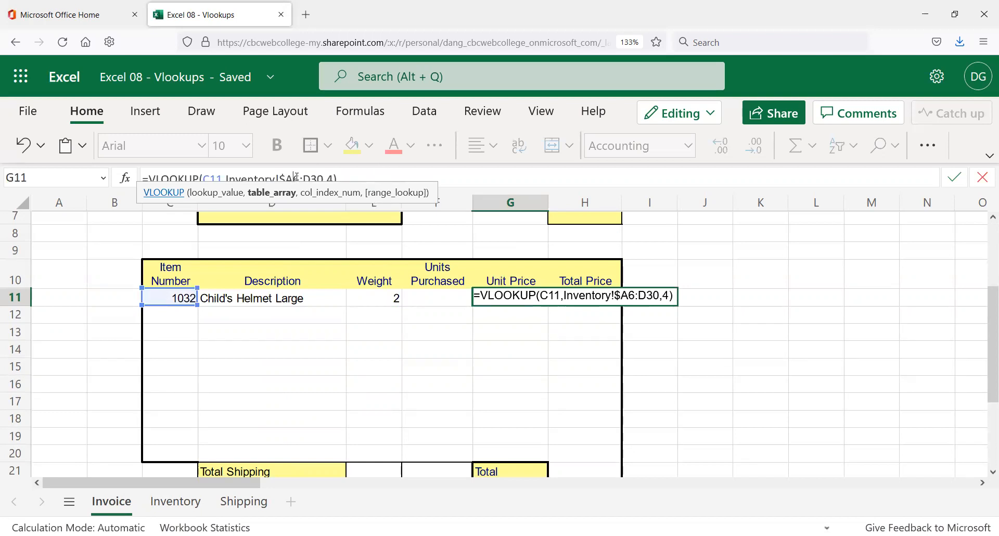
pyautogui.write('$')
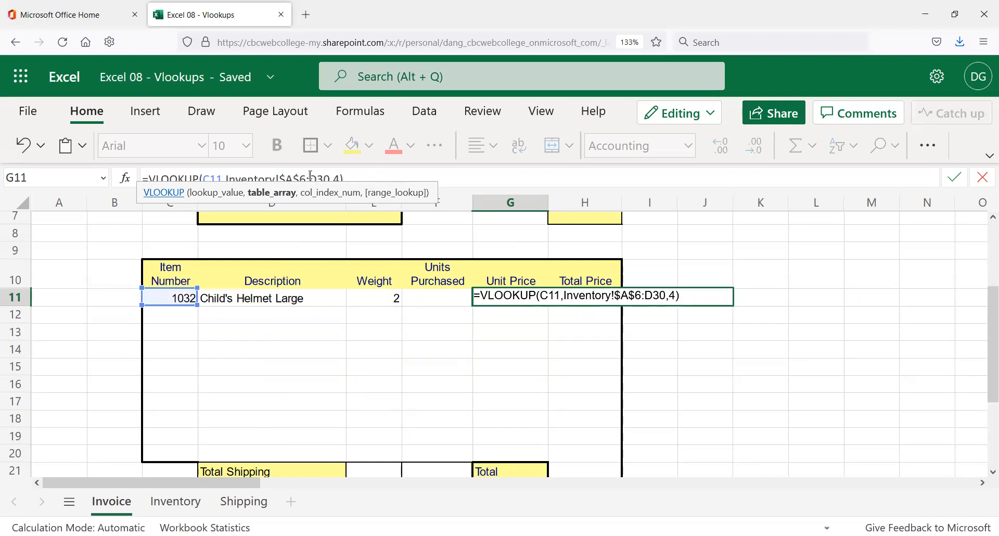
pyautogui.press('Right')
pyautogui.press('Right')
pyautogui.write('$')
pyautogui.press('Right')
pyautogui.write('$')
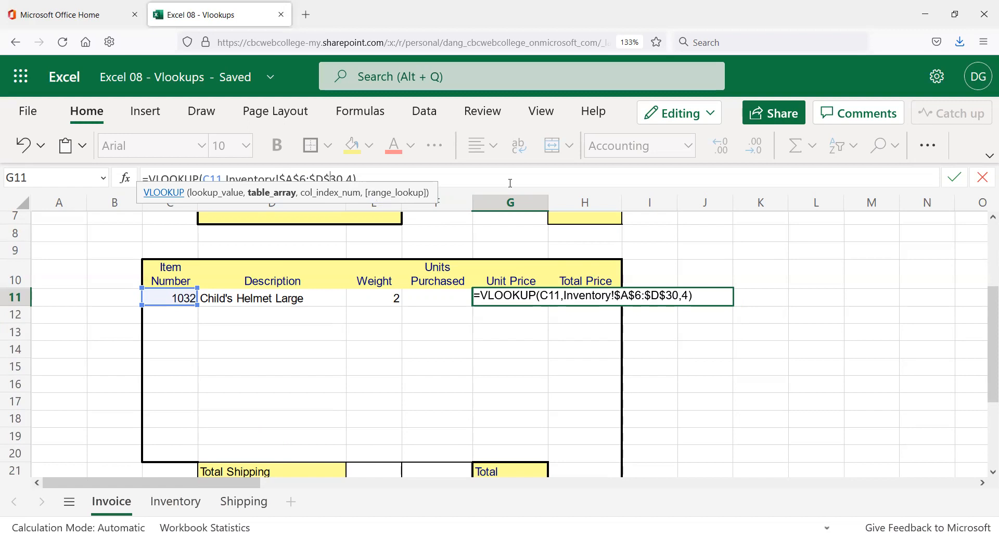
pyautogui.press('Return')
pyautogui.press('Up')
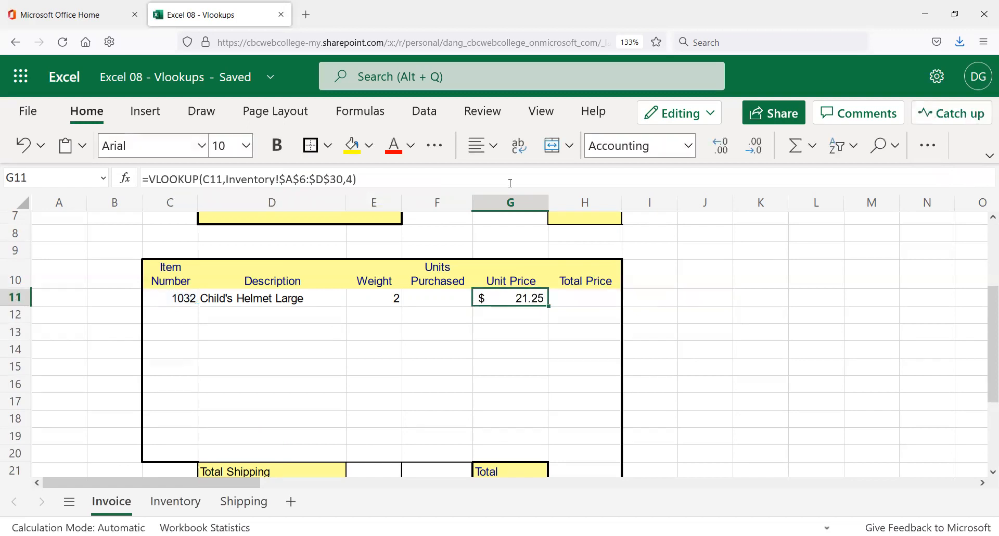
# - Try filling the Description formula from D11 into D12, inspect the copied formula, and undo the fill
pyautogui.press('Left')
pyautogui.press('Left')
pyautogui.press('Left')
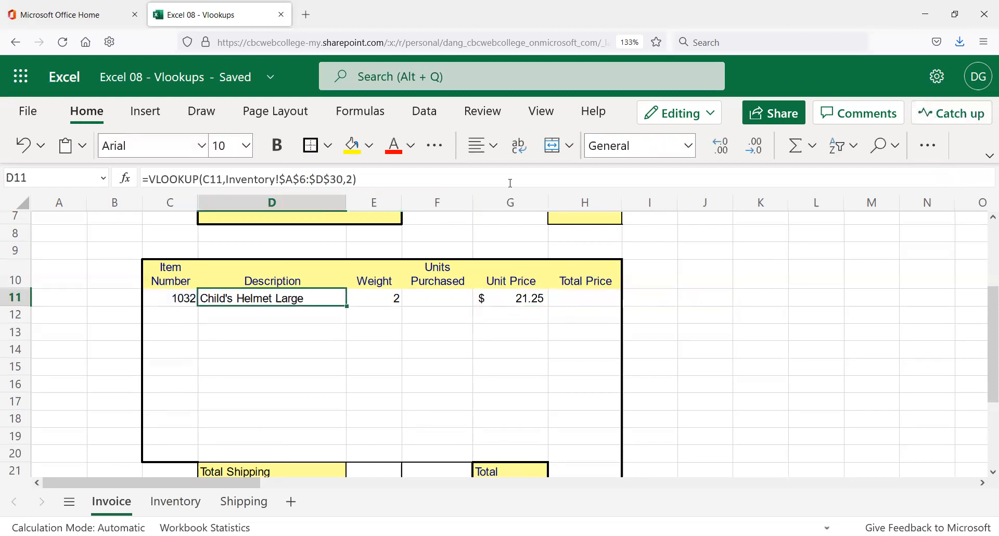
pyautogui.moveTo(346, 306)
pyautogui.mouseDown()
pyautogui.moveTo(346, 316)
pyautogui.moveTo(330, 317)
pyautogui.mouseUp()
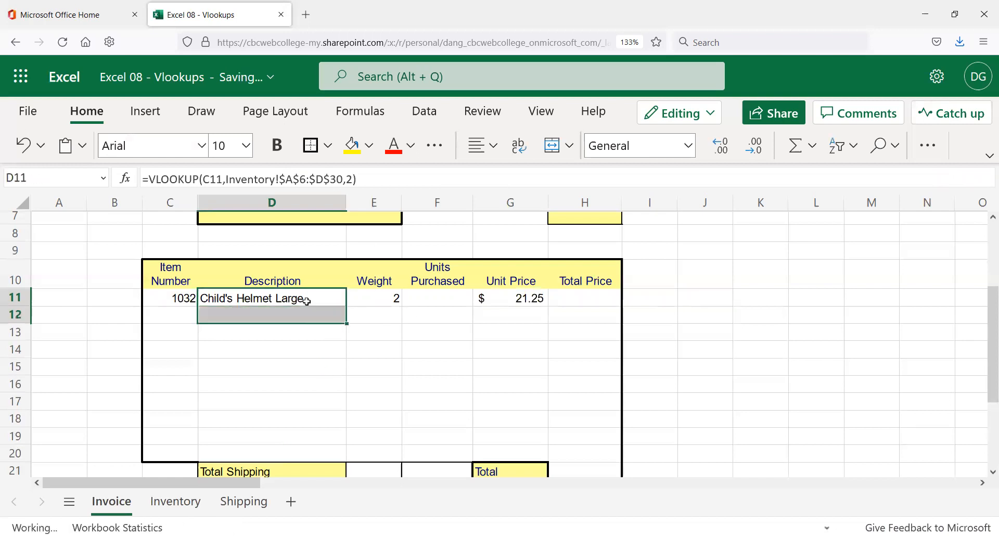
pyautogui.click(318, 311)
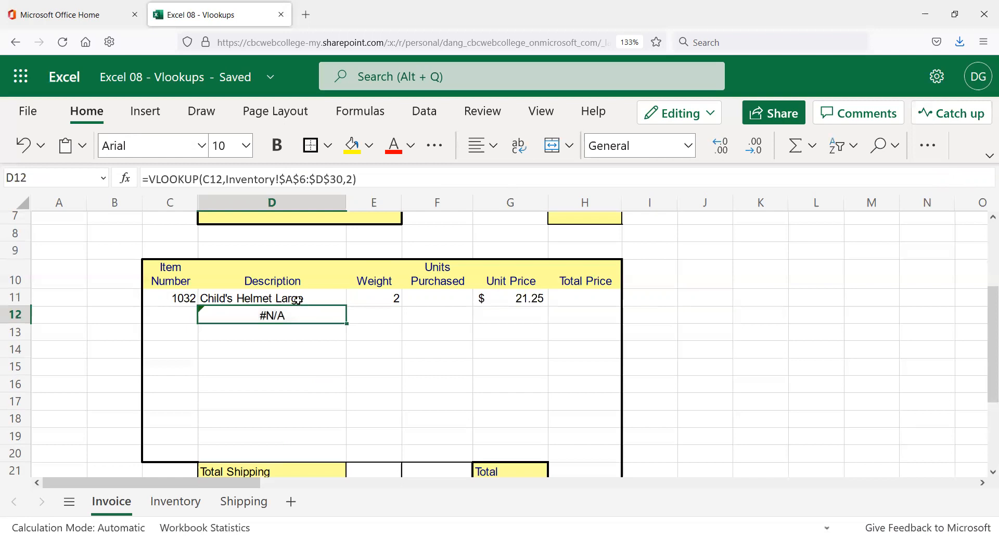
pyautogui.click(298, 300)
pyautogui.hotkey('ctrl', 'z')
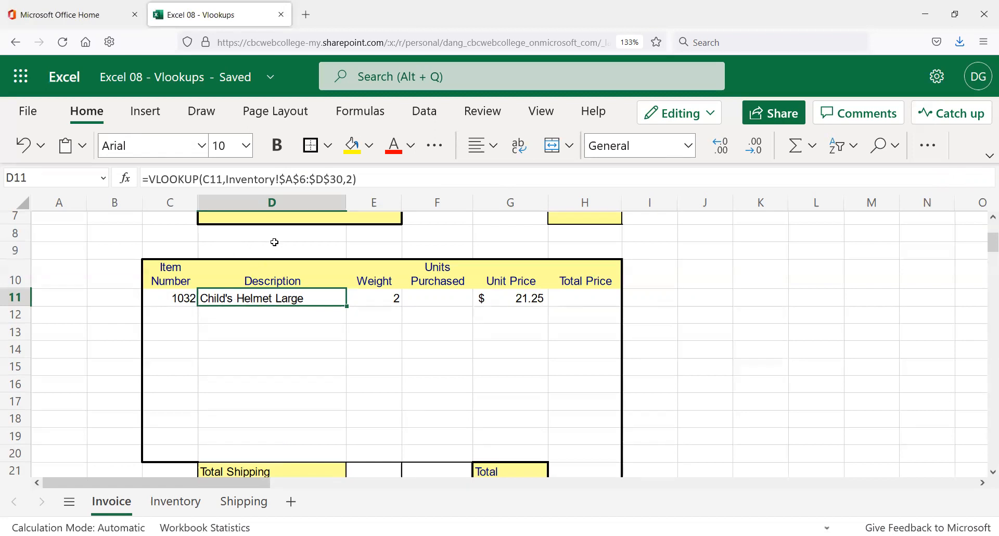
# - Compare the VLOOKUP formula in D11 with the tax rate IF formula in H3, leaving both as they are
pyautogui.moveTo(149, 179); pyautogui.dragTo(433, 172)
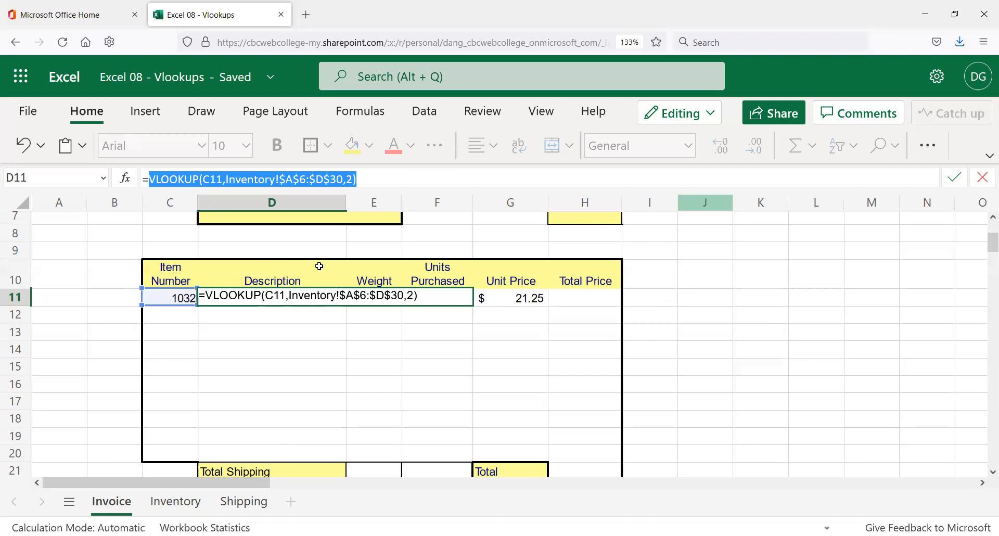
pyautogui.press('Escape')
pyautogui.scroll(3, 497, 275)
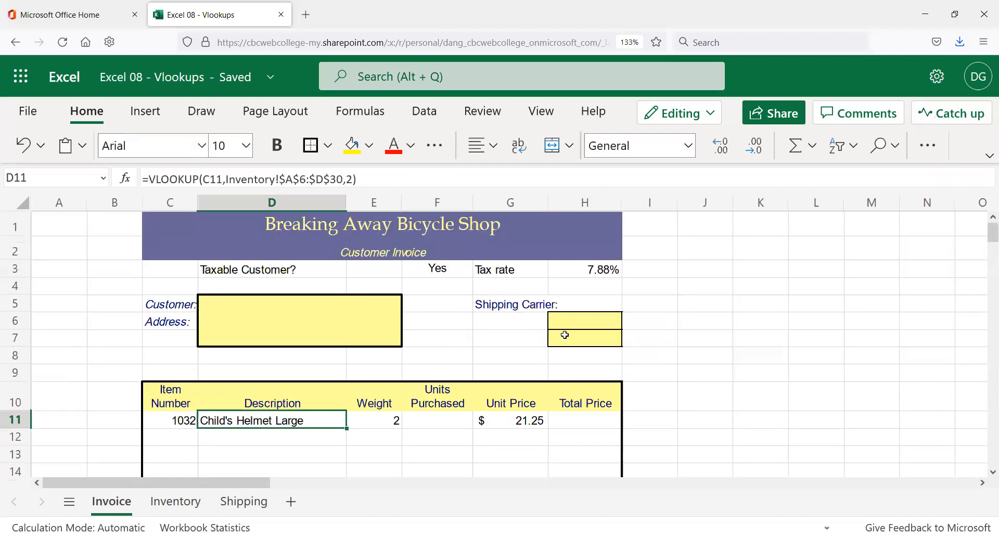
pyautogui.click(588, 274)
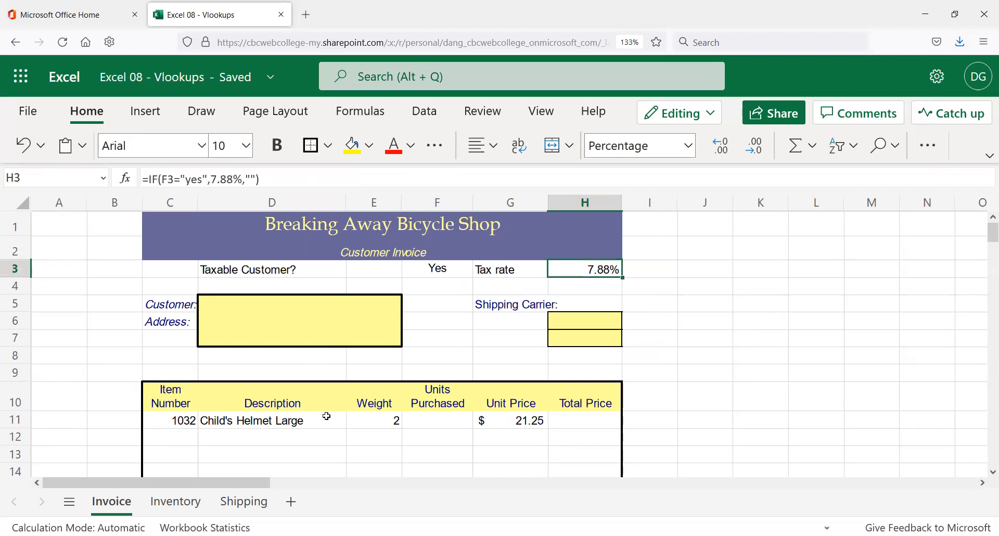
pyautogui.click(304, 422)
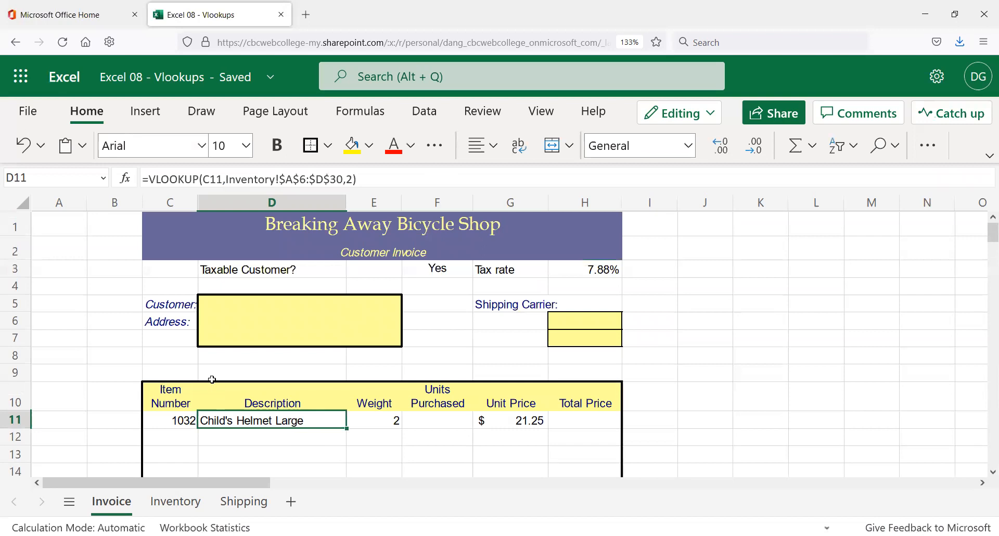
pyautogui.click(151, 179)
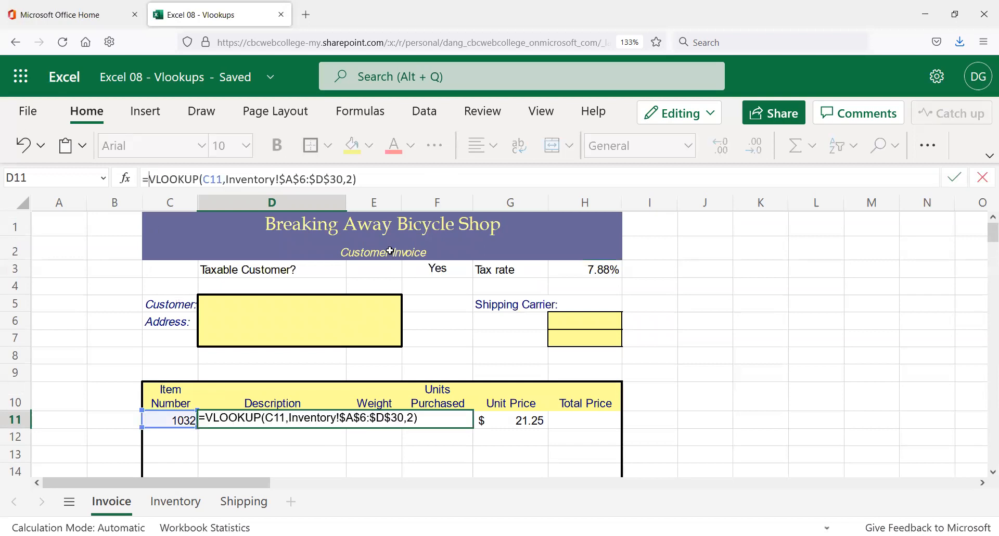
pyautogui.press('Escape')
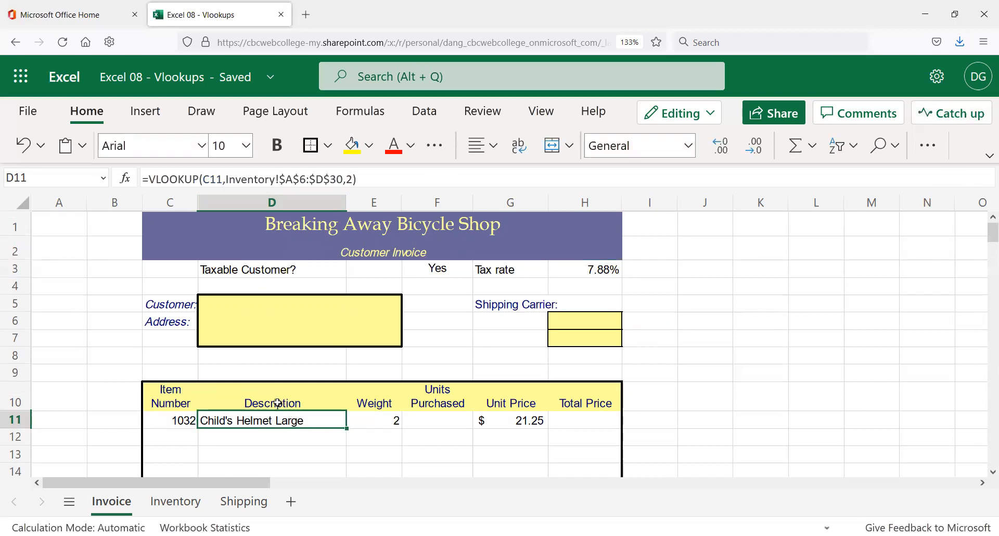
pyautogui.moveTo(368, 179); pyautogui.dragTo(109, 178)
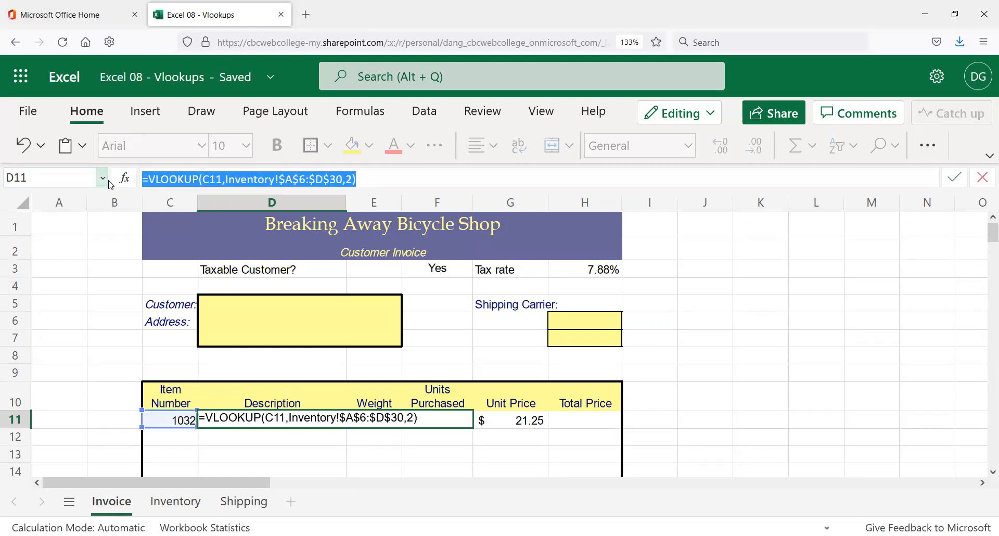
pyautogui.press('Escape')
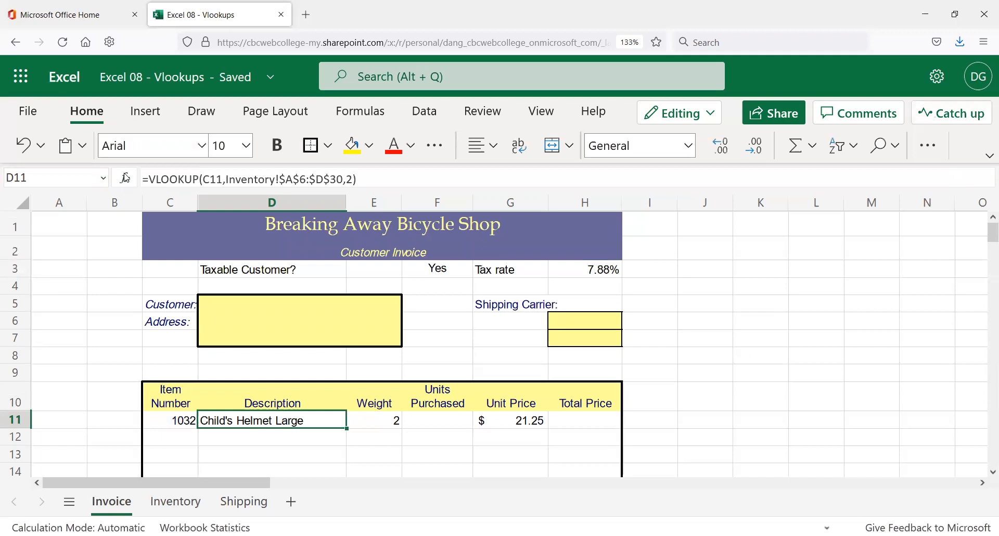
# - Wrap the Description lookup in D11 in an IF test so it reads =IF(C11>0,VLOOKUP(C11,Inventory!$A$6:$D$30,2),"")
pyautogui.click(147, 179)
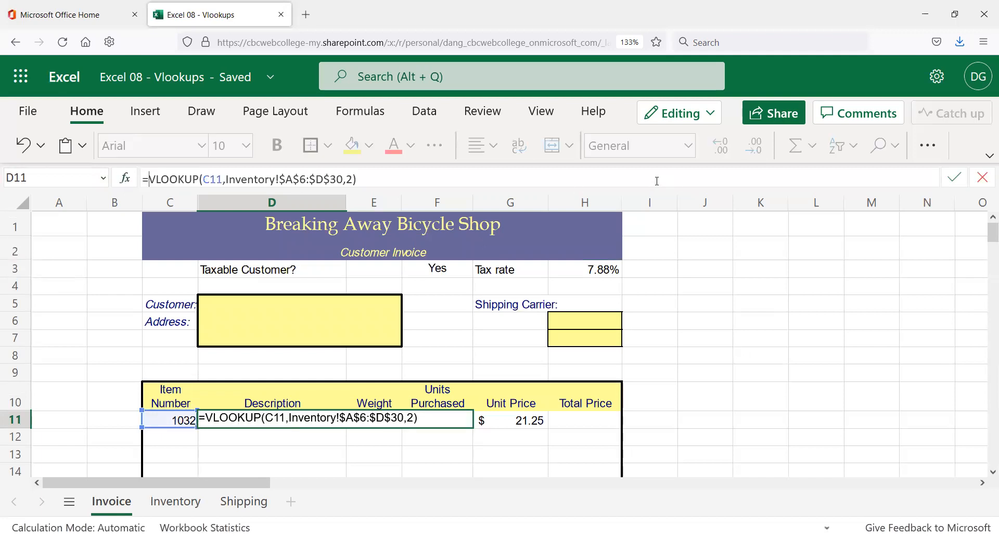
pyautogui.write('if')
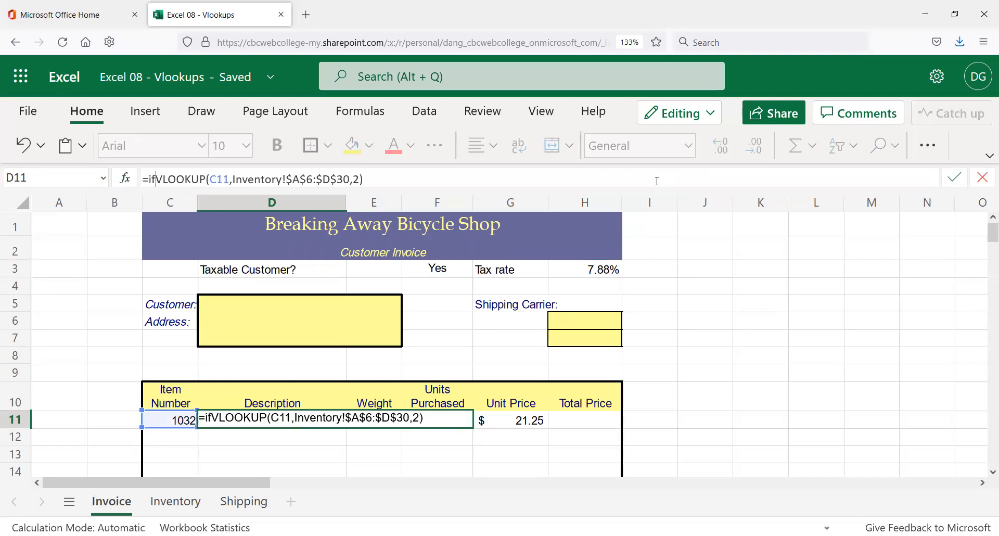
pyautogui.write('(')
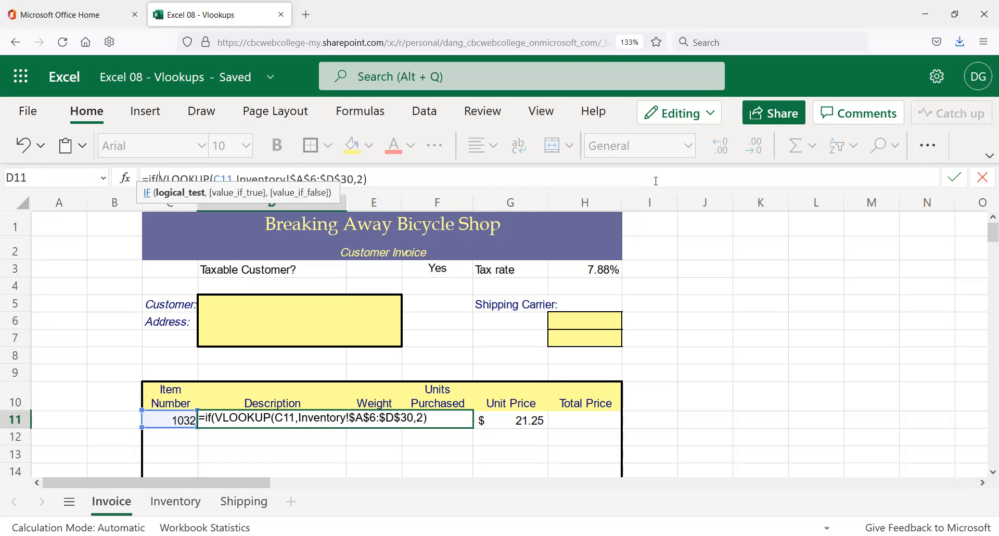
pyautogui.click(173, 419)
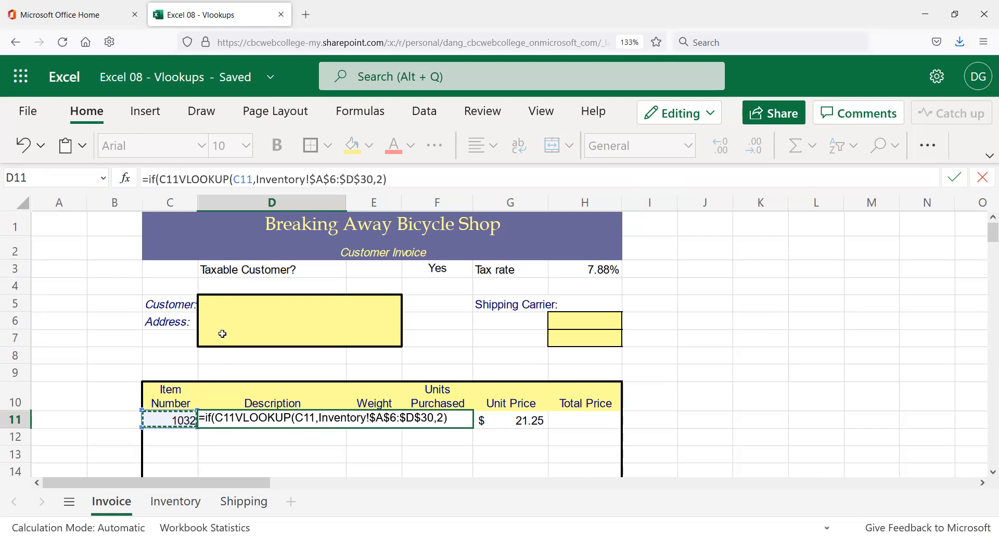
pyautogui.write('>')
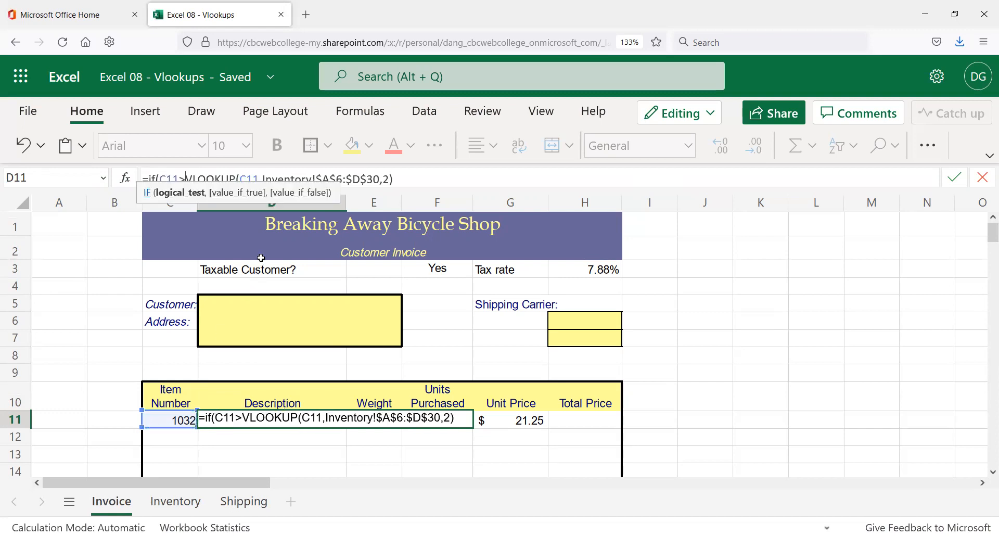
pyautogui.write('0')
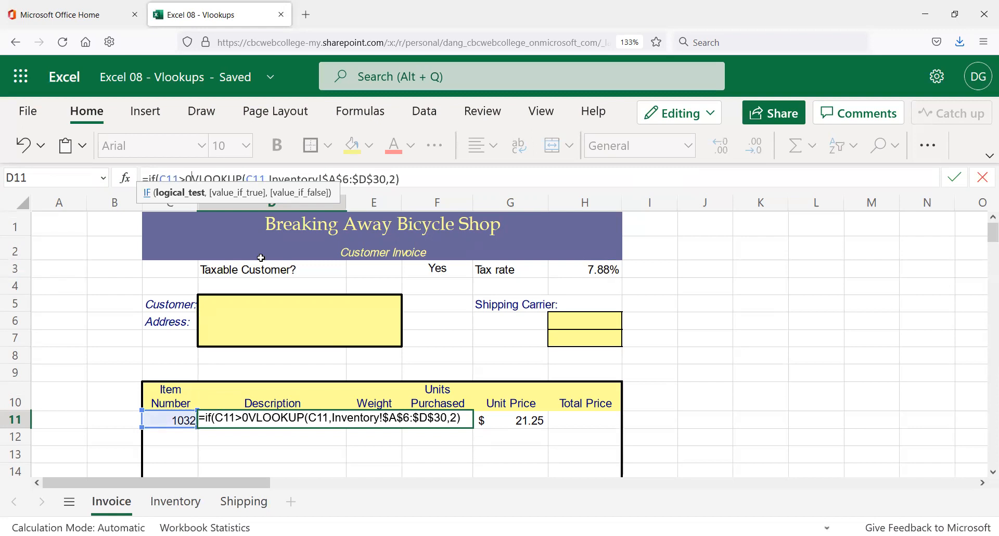
pyautogui.write(',')
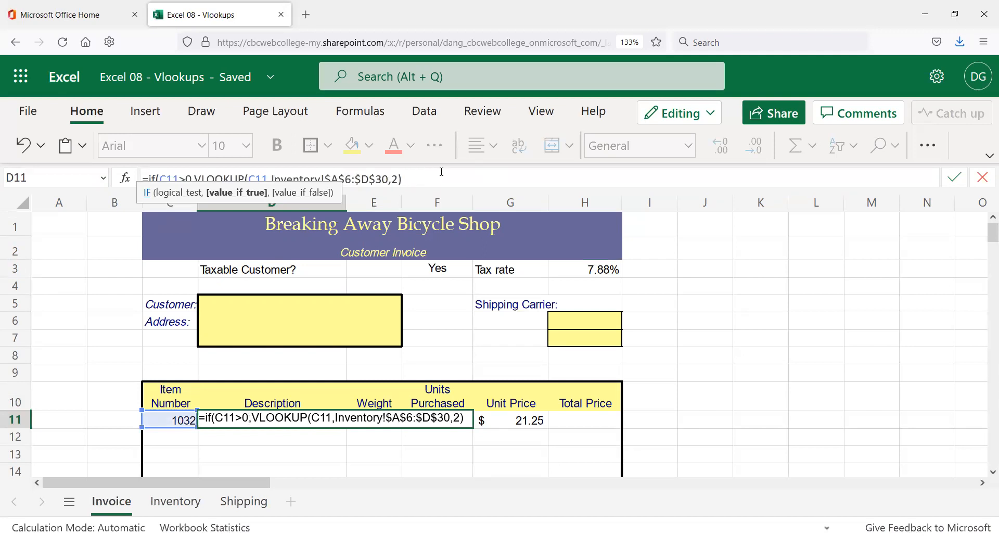
pyautogui.write(',')
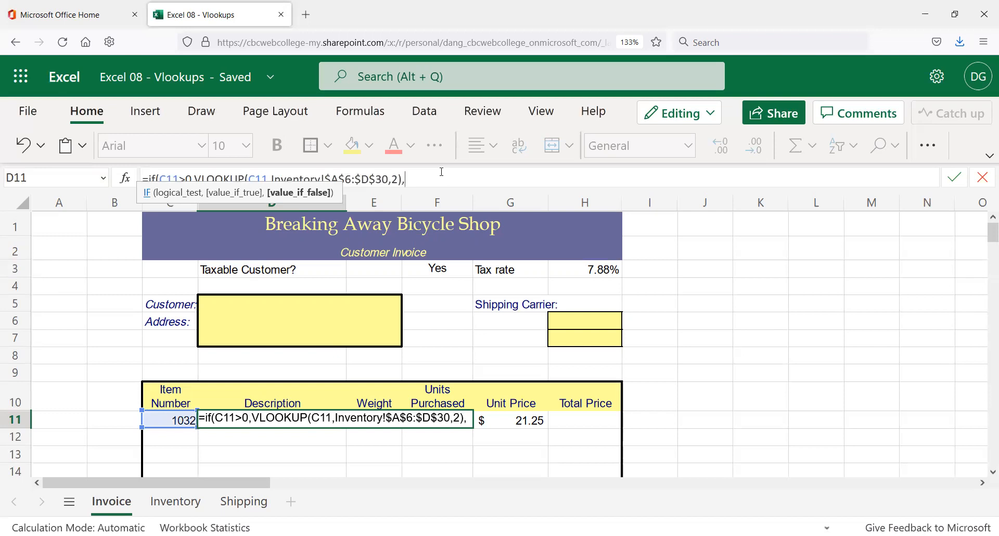
pyautogui.write('""')
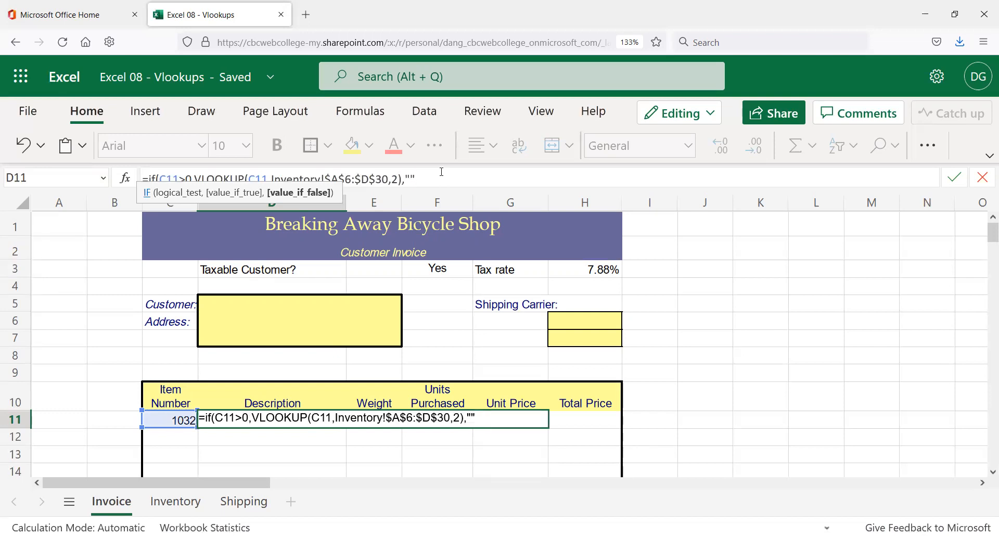
pyautogui.write(')')
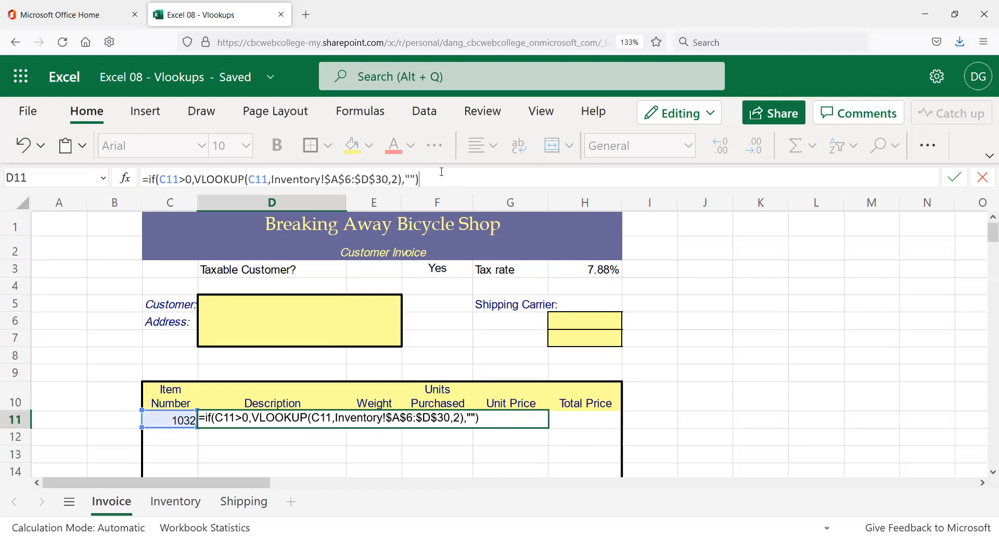
pyautogui.press('Return')
pyautogui.press('Up')
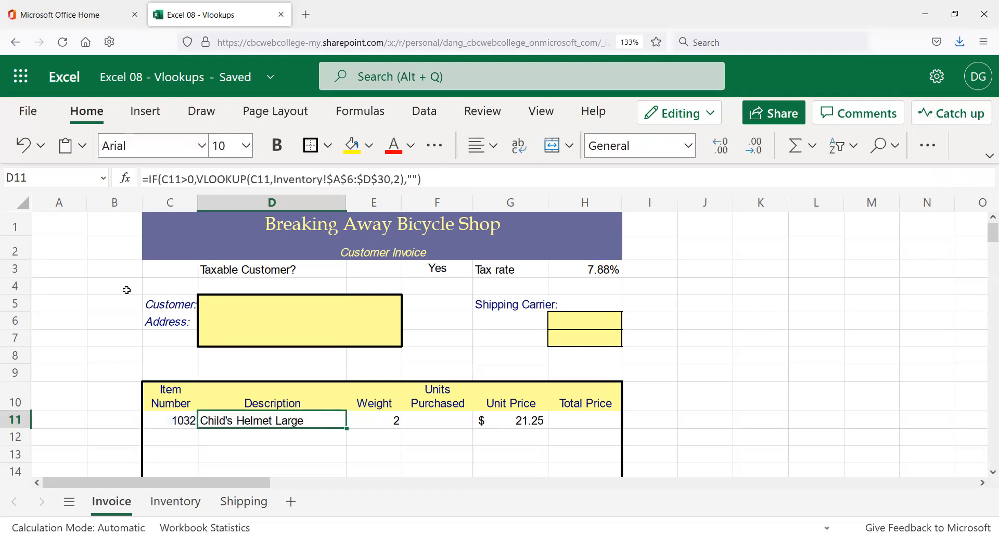
# - Fill the Description formula from D11 into D12 and inspect the cell references in the copied formula
pyautogui.moveTo(347, 429); pyautogui.dragTo(335, 437)
pyautogui.click(290, 435)
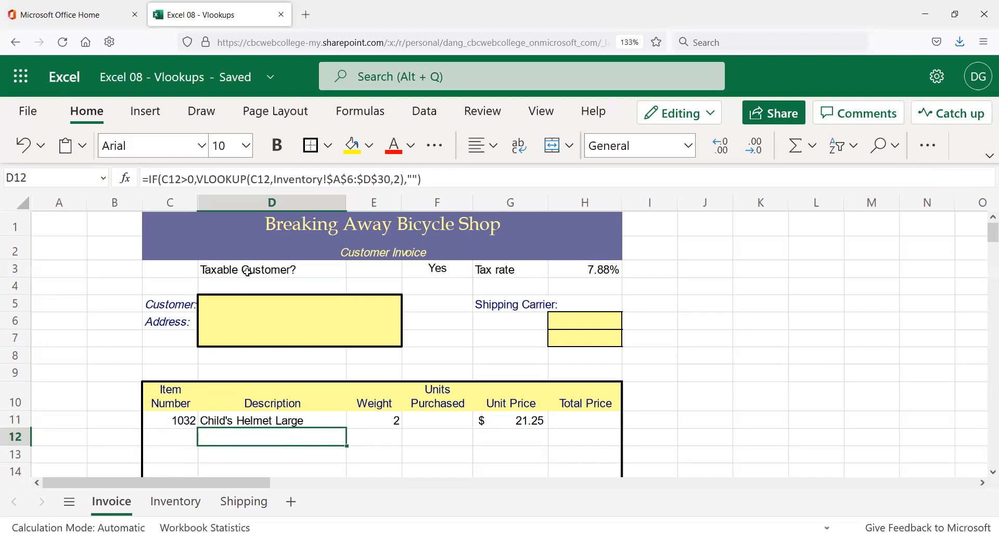
pyautogui.press('F2')
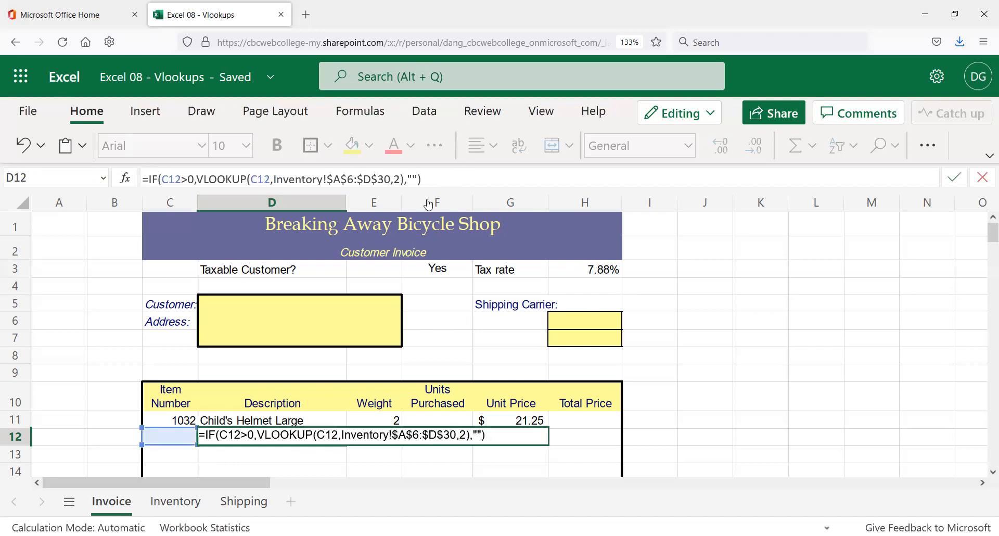
pyautogui.press('Escape')
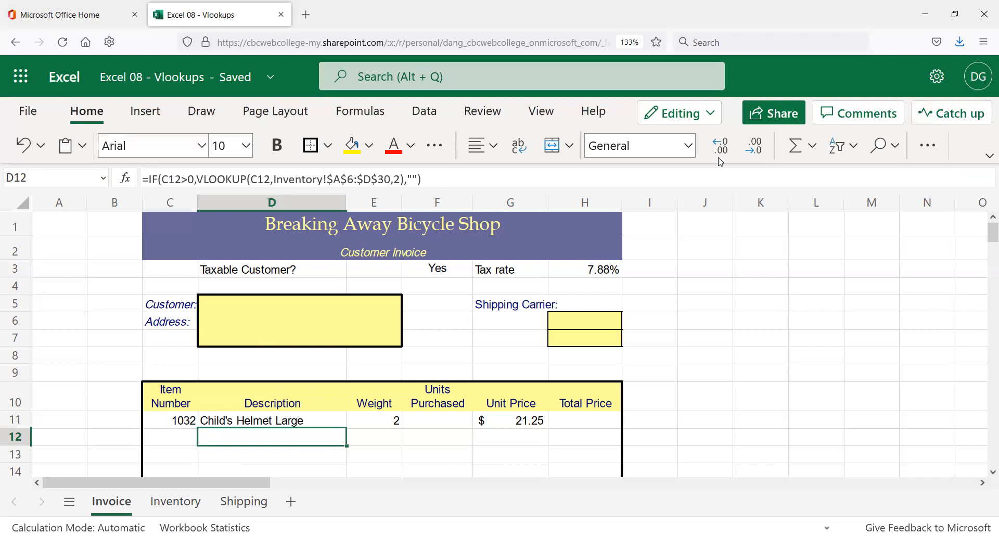
# - Test the copied Description formula by entering item number 1031 in C12, and clear that entry again
pyautogui.click(172, 436)
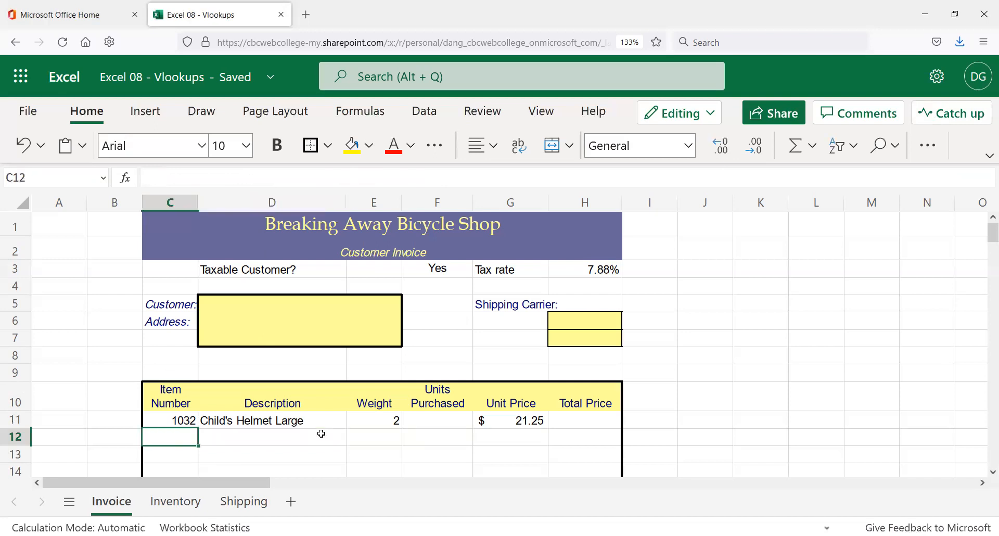
pyautogui.write('1031')
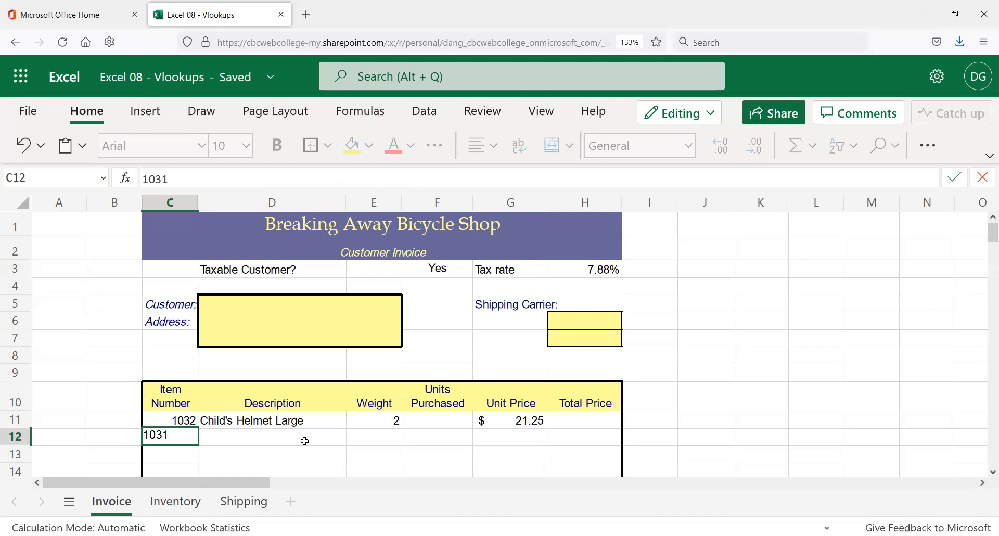
pyautogui.click(305, 441)
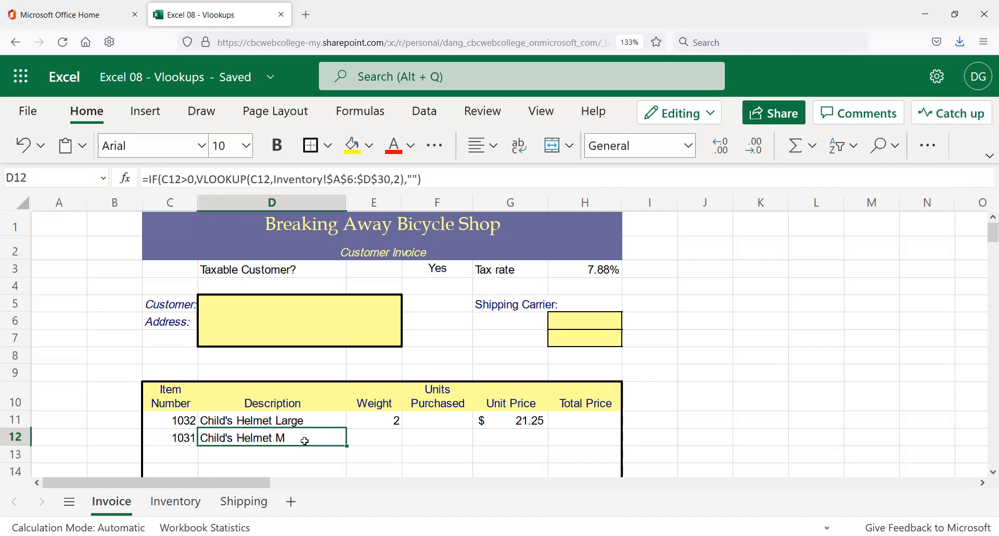
pyautogui.press('Left')
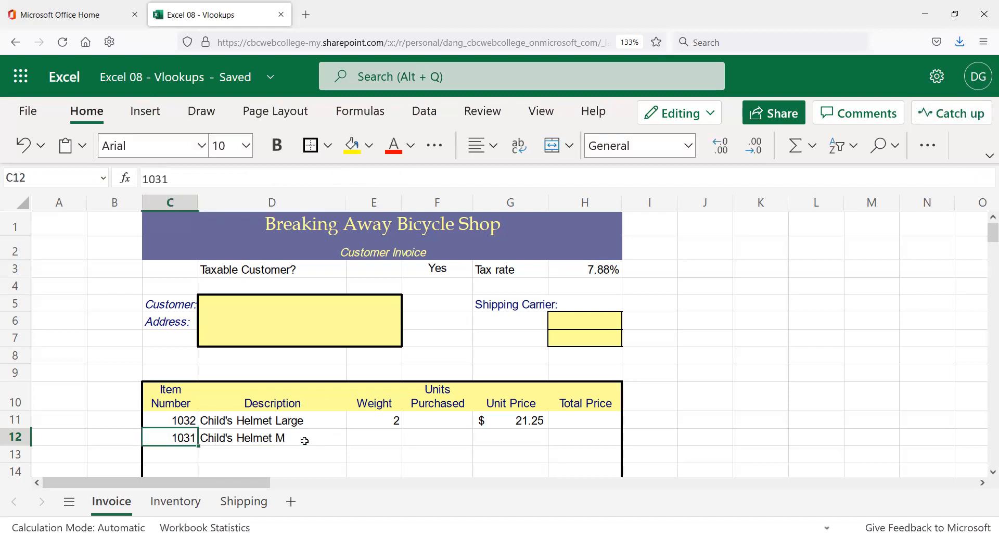
pyautogui.press('Delete')
pyautogui.click(304, 440)
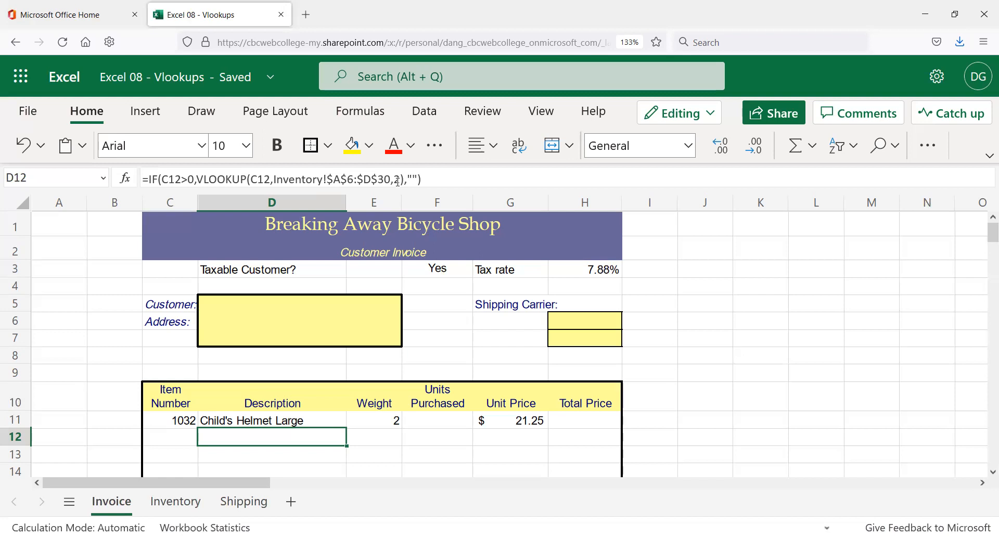
# - Try column index 5 in the VLOOKUP of D11, inspect the formula, and set the index back to 2
pyautogui.click(315, 419)
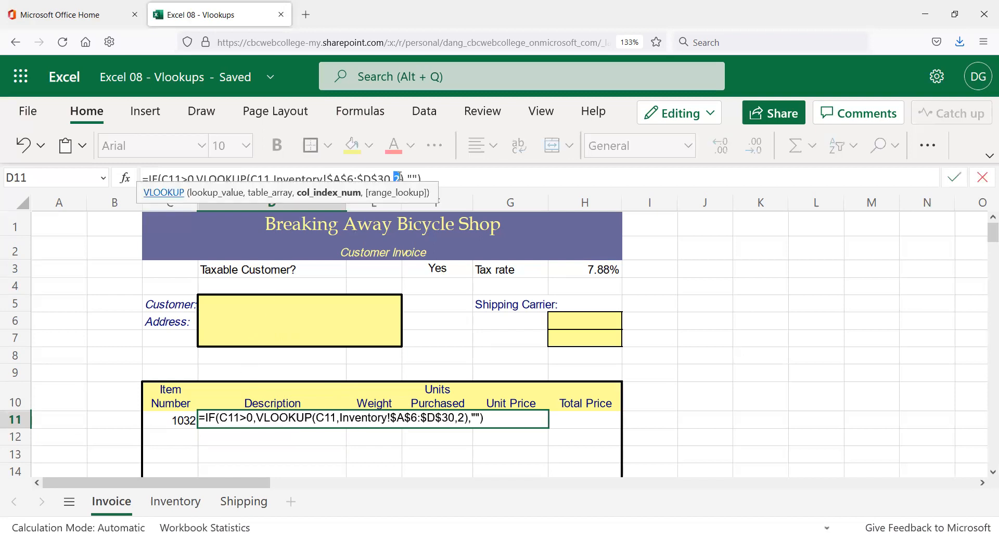
pyautogui.doubleClick(397, 177)
pyautogui.write('5')
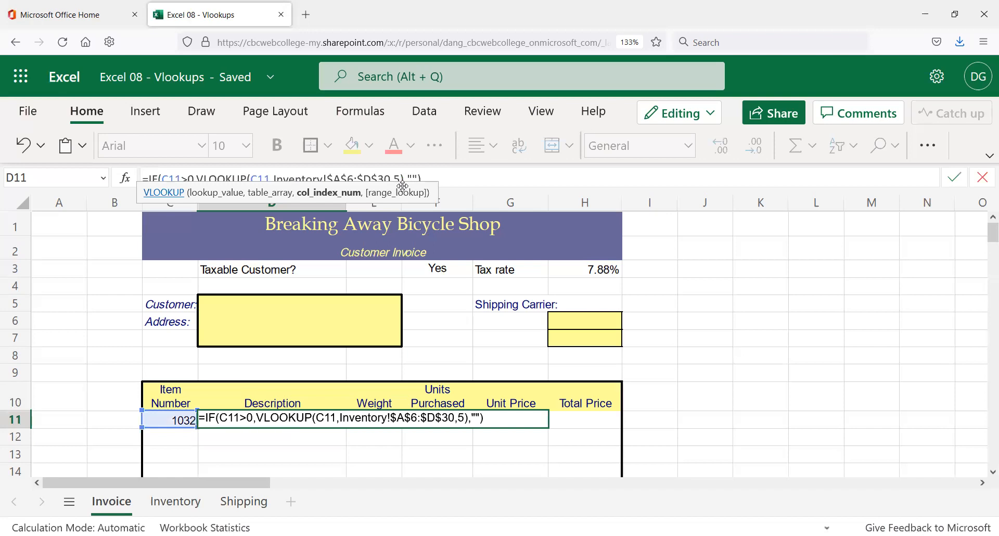
pyautogui.press('Return')
pyautogui.press('Up')
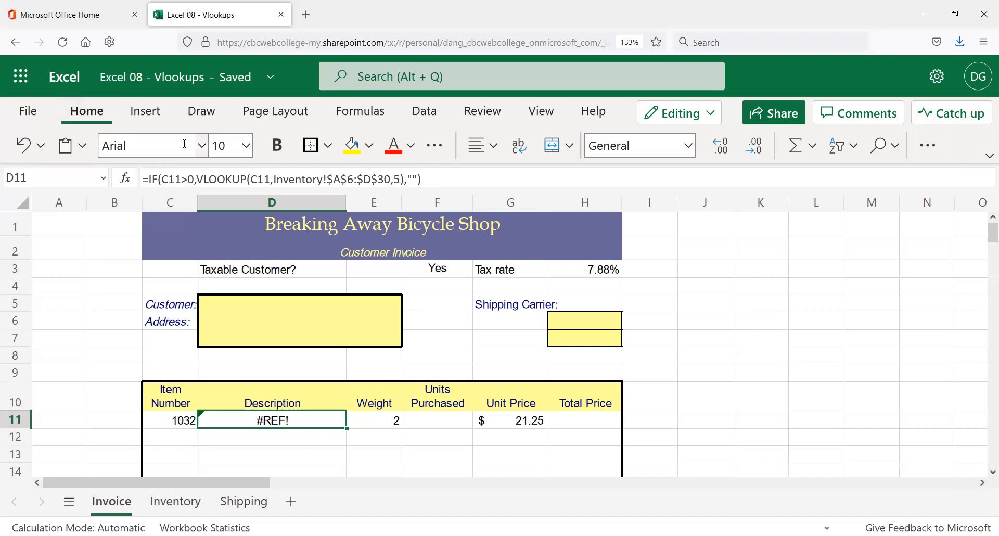
pyautogui.click(266, 184)
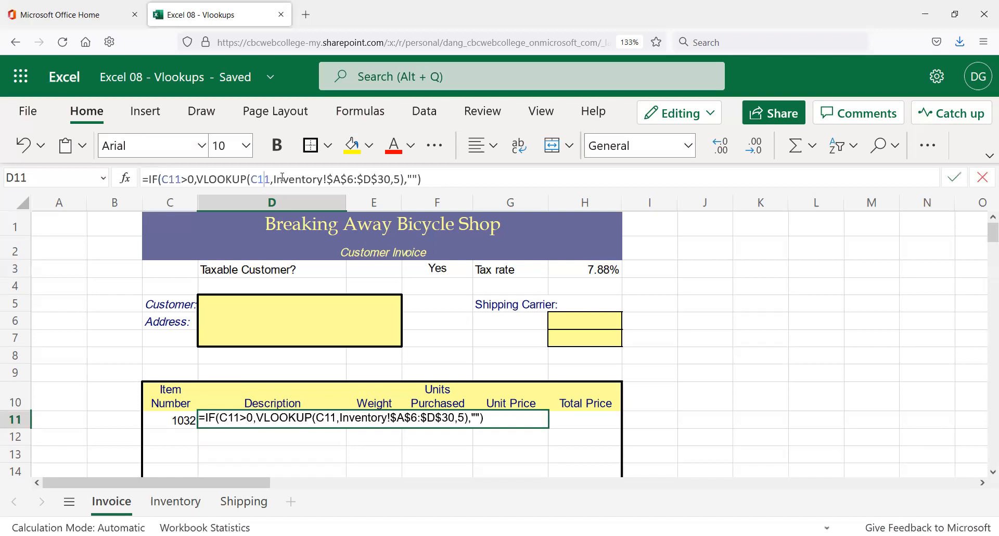
pyautogui.press('Escape')
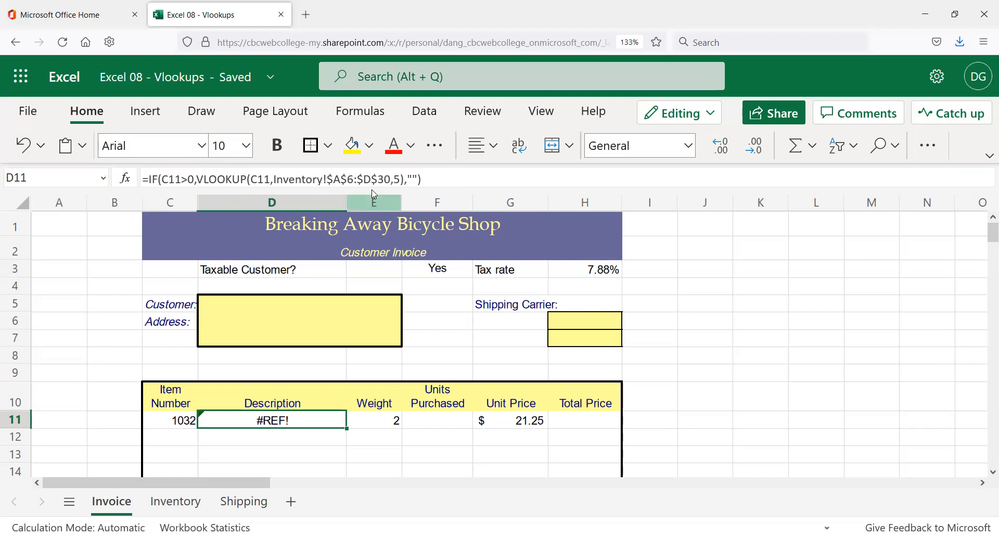
pyautogui.click(395, 180)
pyautogui.doubleClick(395, 179)
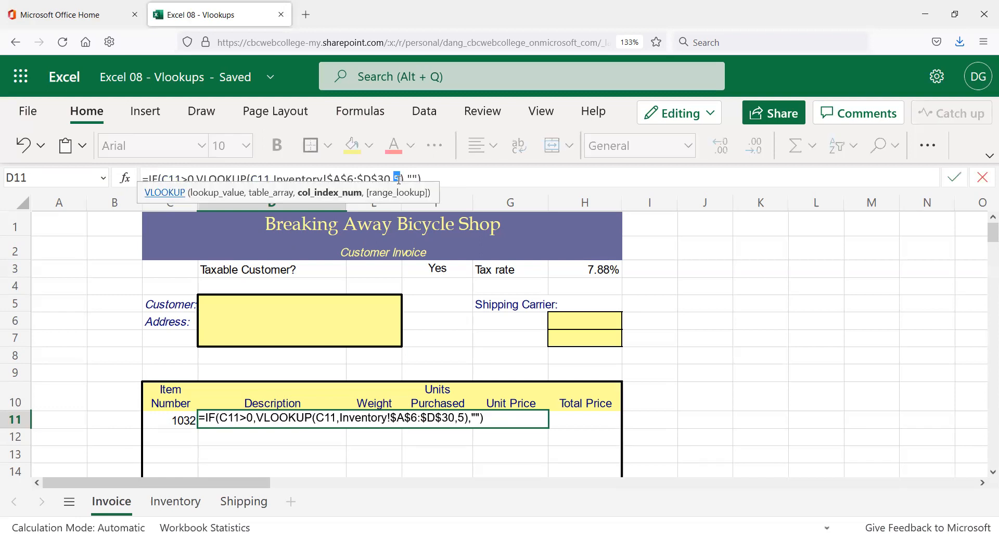
pyautogui.write('2')
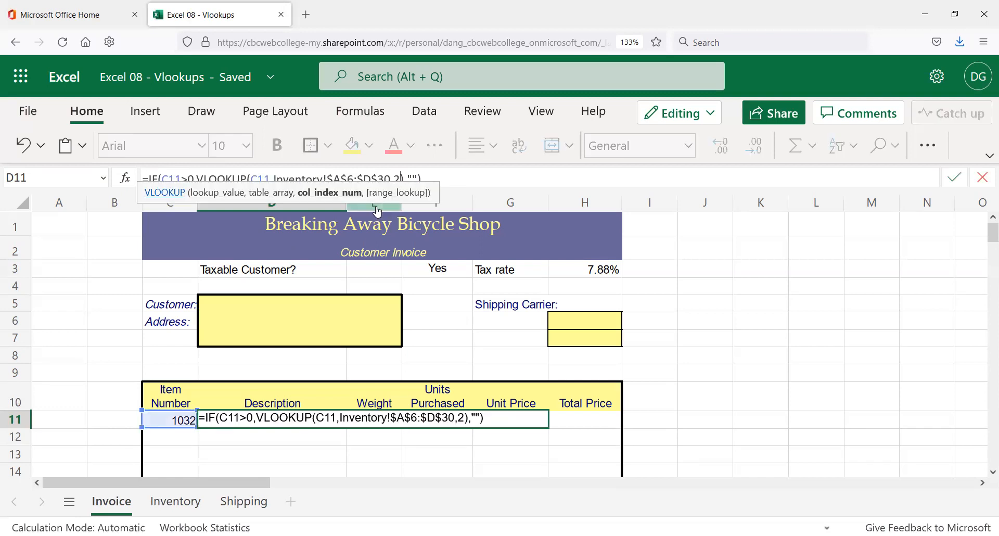
pyautogui.press('Return')
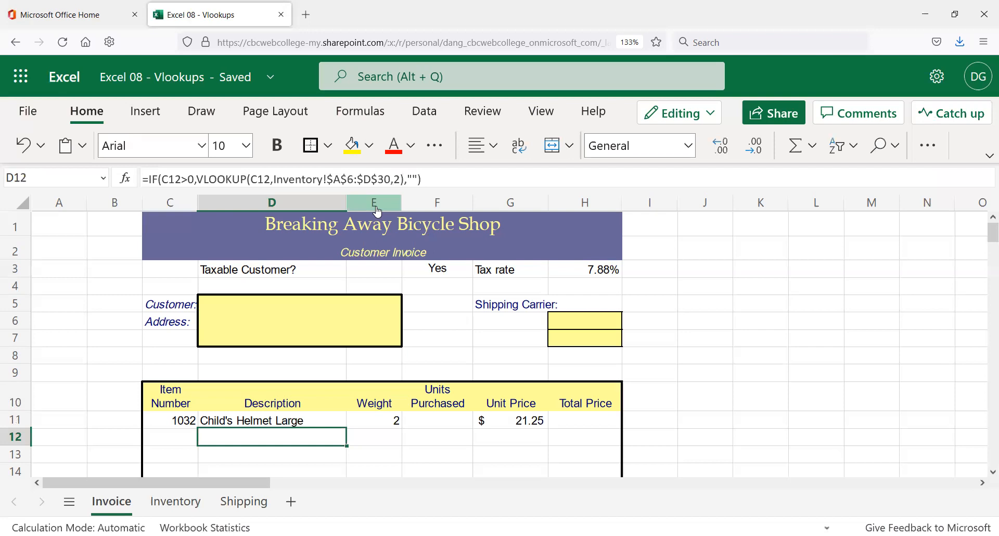
pyautogui.press('Up')
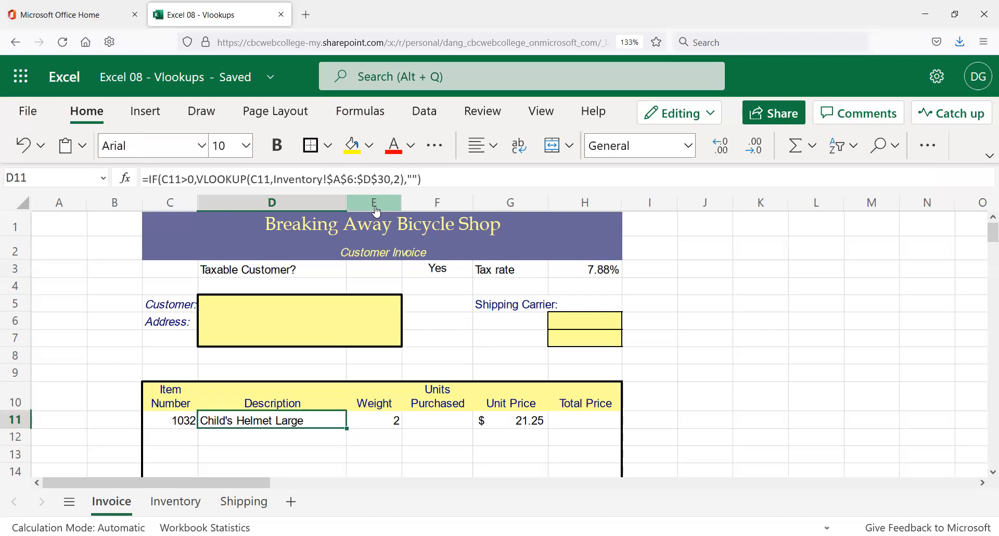
# - Fill the Description formula from D11 down through D20 and check the copy in D12
pyautogui.scroll(-3, 374, 241)
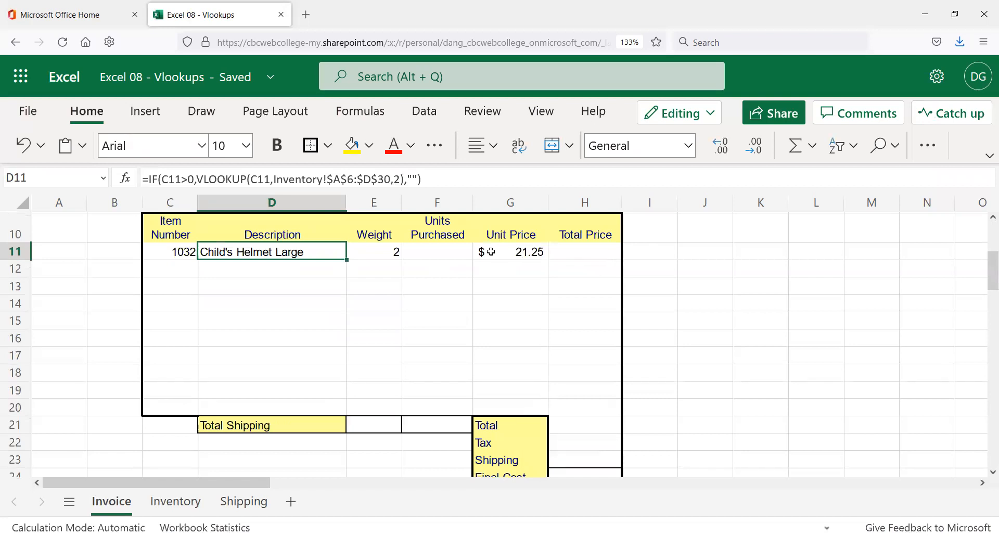
pyautogui.moveTo(346, 260); pyautogui.dragTo(319, 406)
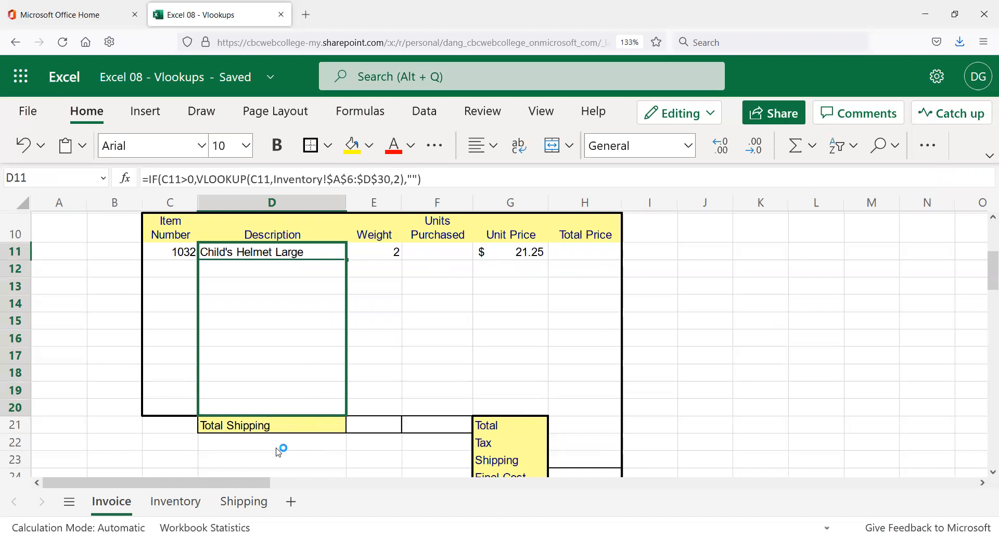
pyautogui.click(164, 337)
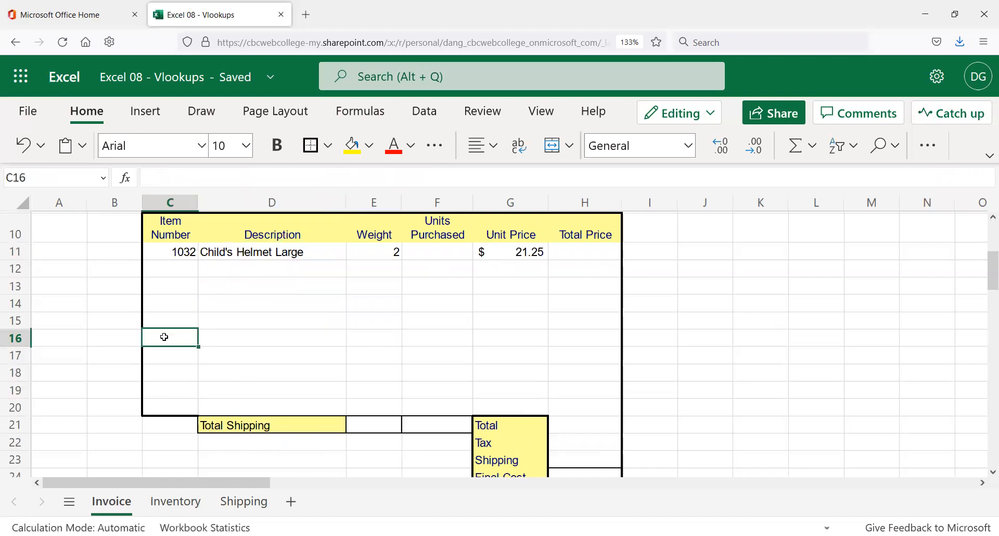
pyautogui.click(247, 266)
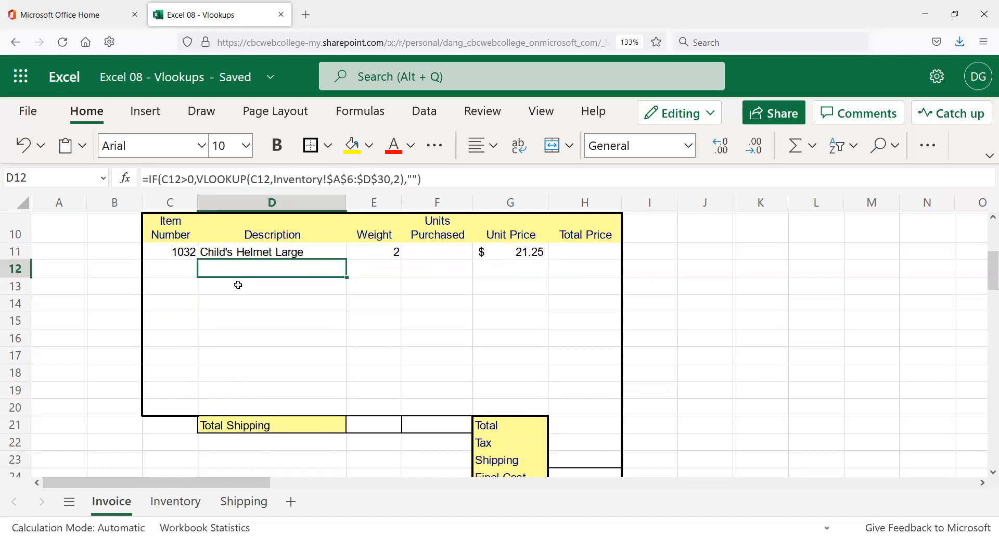
# - Test the Description lookup with the last Inventory item number, 2317, in C18, and undo the entry
pyautogui.click(164, 334)
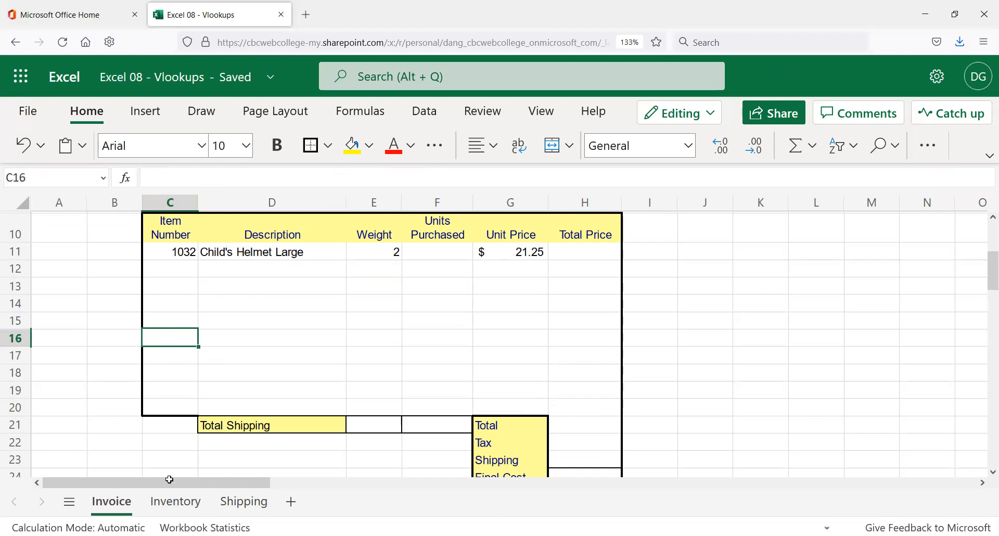
pyautogui.click(175, 501)
pyautogui.scroll(-6, 249, 402)
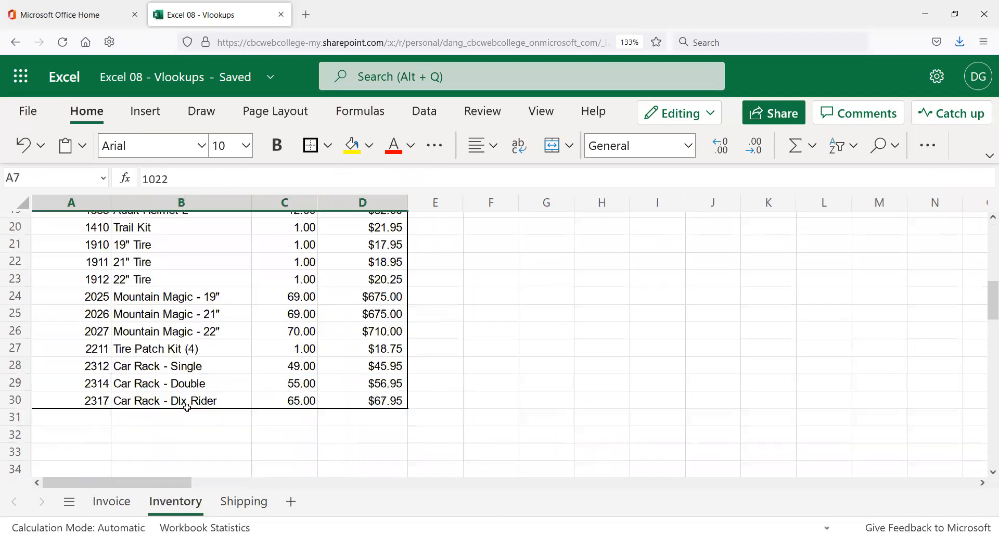
pyautogui.click(116, 501)
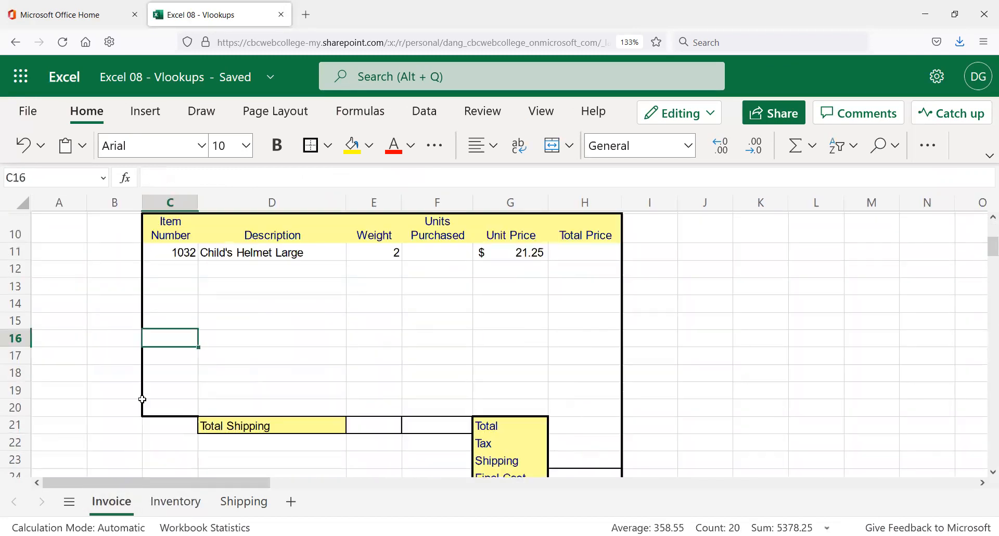
pyautogui.click(182, 403)
pyautogui.click(181, 380)
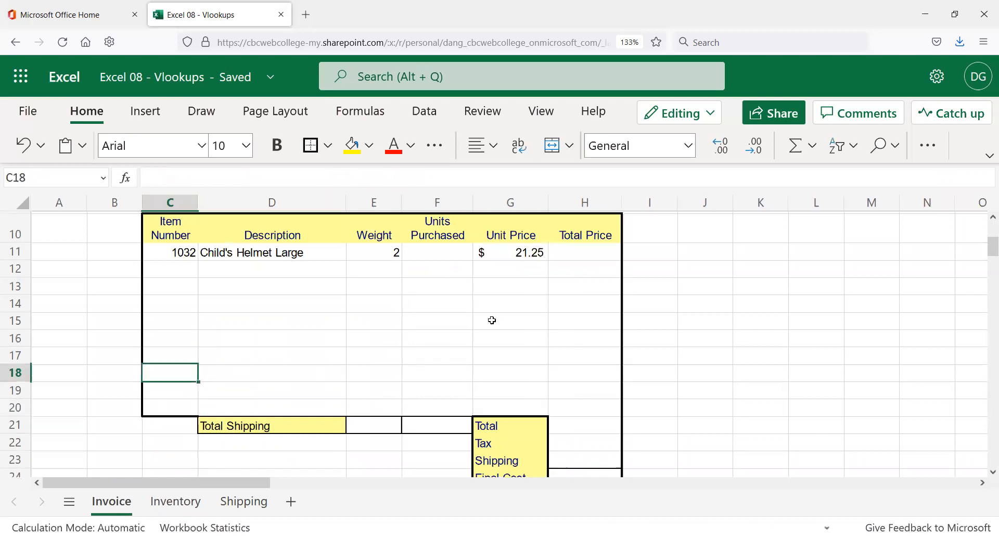
pyautogui.write('2317')
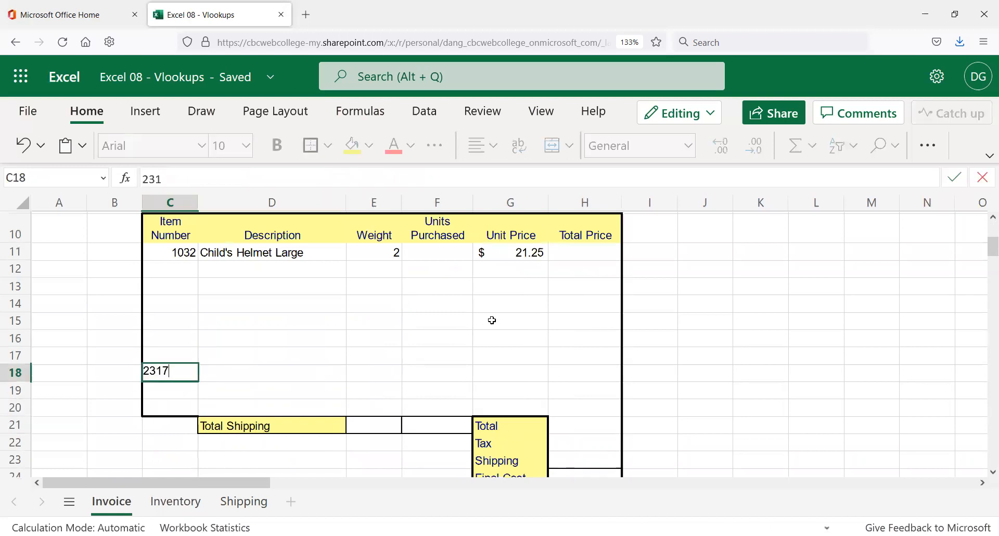
pyautogui.press('Tab')
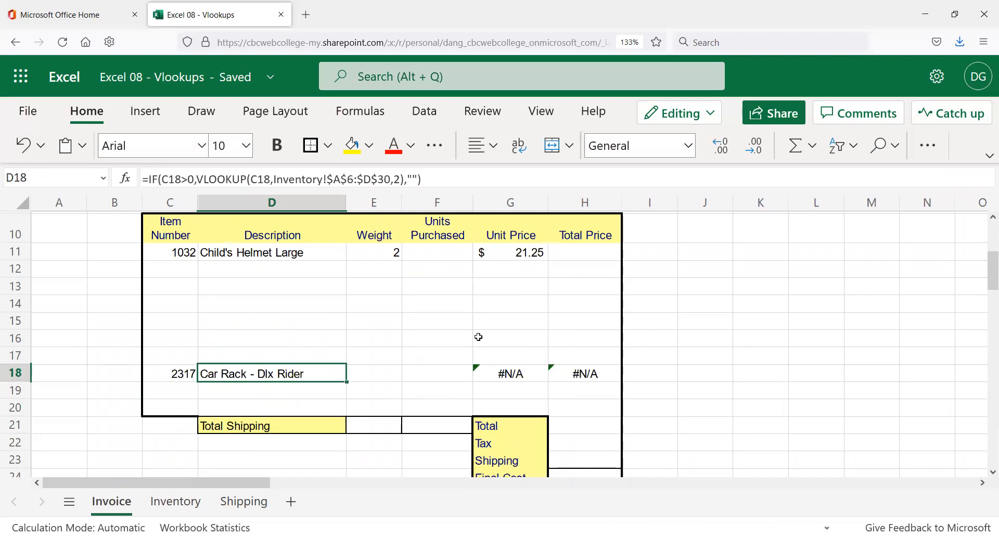
pyautogui.hotkey('ctrl', 'z')
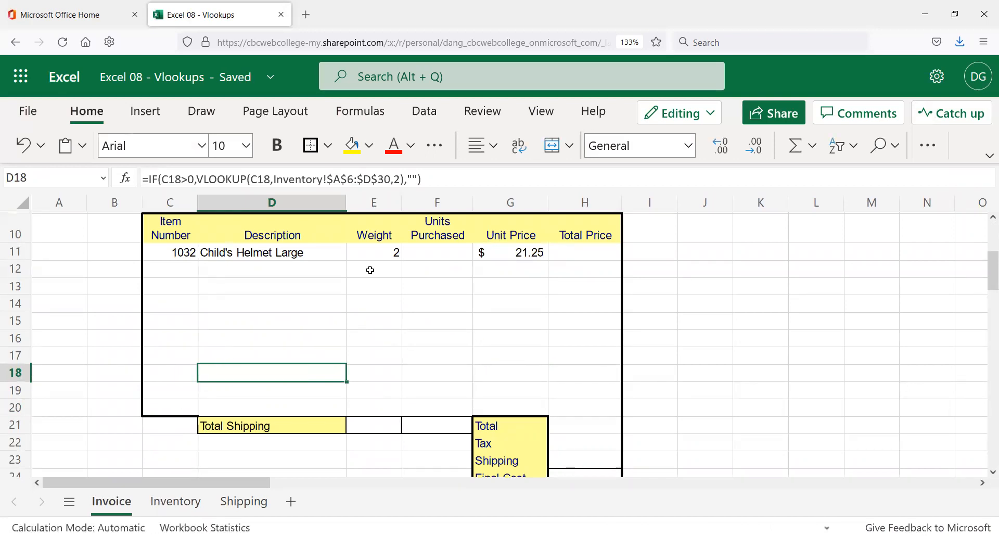
# - Inspect the Weight formula in E11 and compare it with the Description formula in D11
pyautogui.click(370, 268)
pyautogui.click(373, 252)
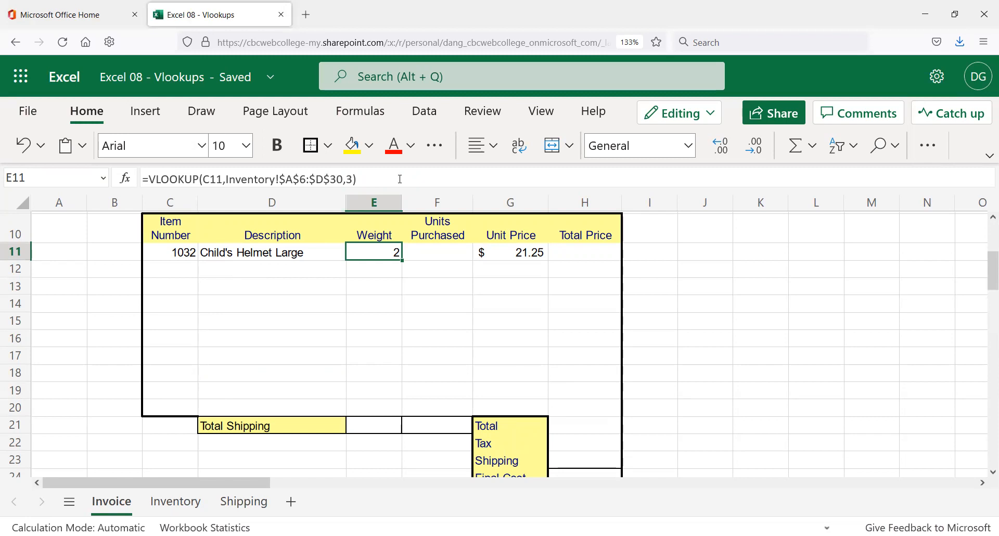
pyautogui.moveTo(357, 179); pyautogui.dragTo(96, 189)
pyautogui.press('Escape')
pyautogui.click(284, 254)
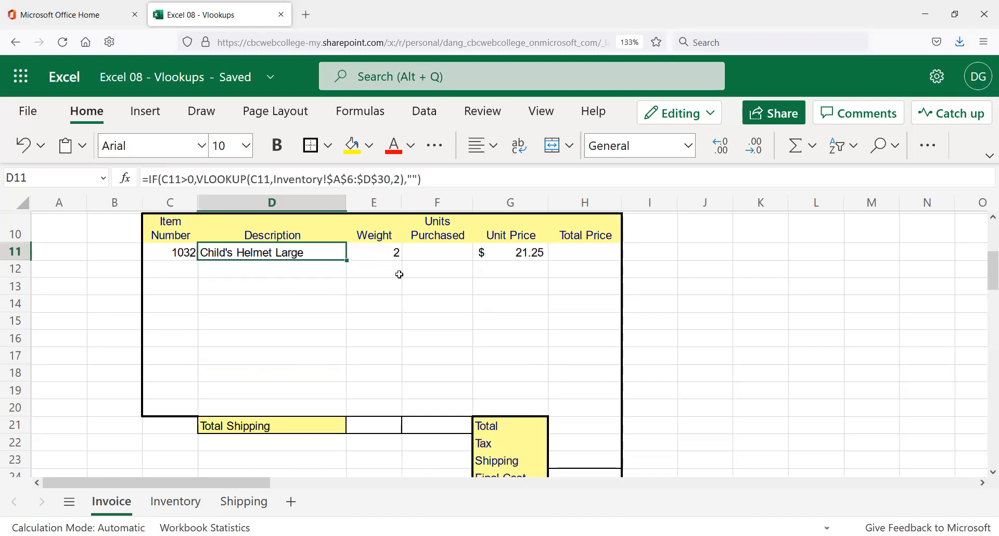
# - Try filling the plain Weight VLOOKUP from E11 down to E13, and undo the fill
pyautogui.click(386, 249)
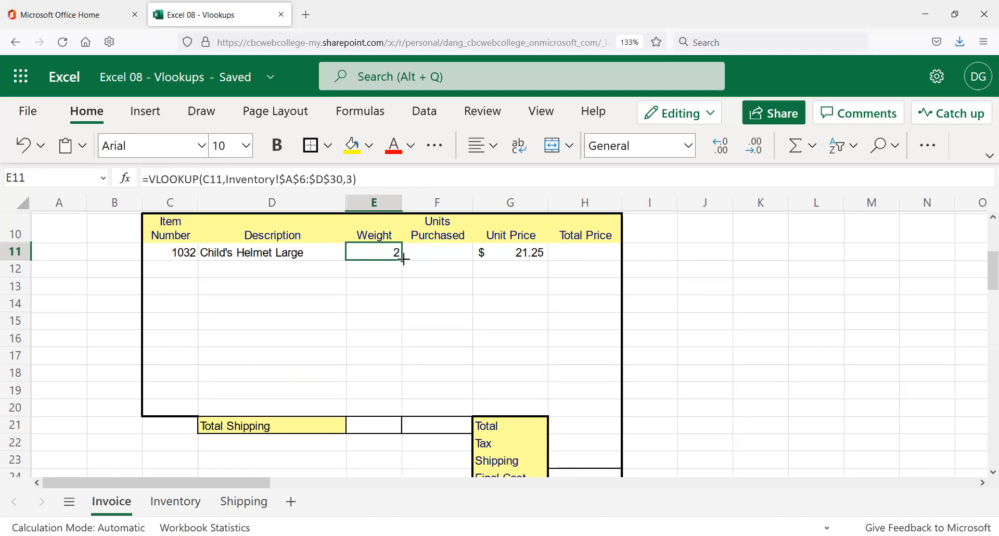
pyautogui.moveTo(401, 260); pyautogui.dragTo(394, 290)
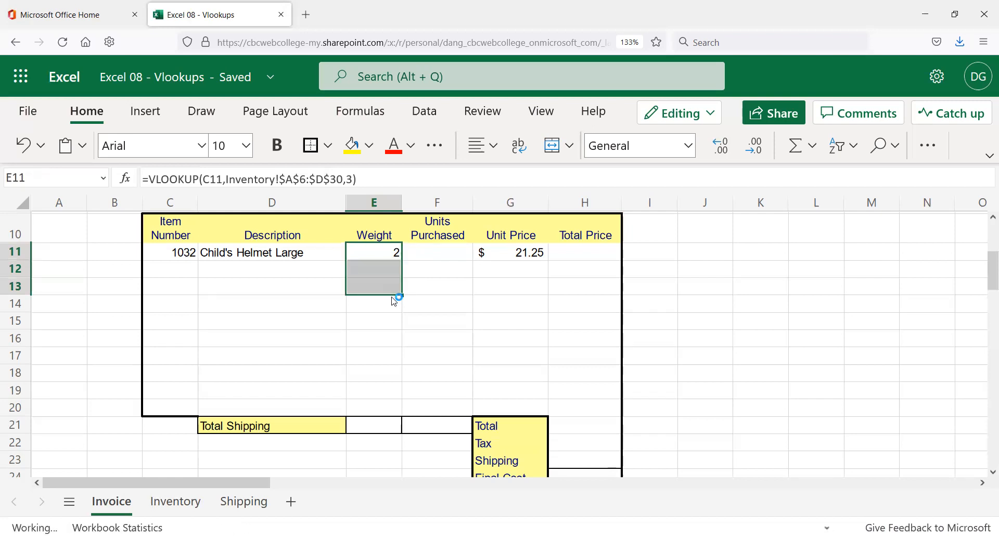
pyautogui.hotkey('ctrl', 'z')
# - Change the Weight formula in E11 to =IF(C11>0,VLOOKUP(C11,Inventory!$A$6:$D$30,3),"") and fill it down through E20
pyautogui.click(152, 177)
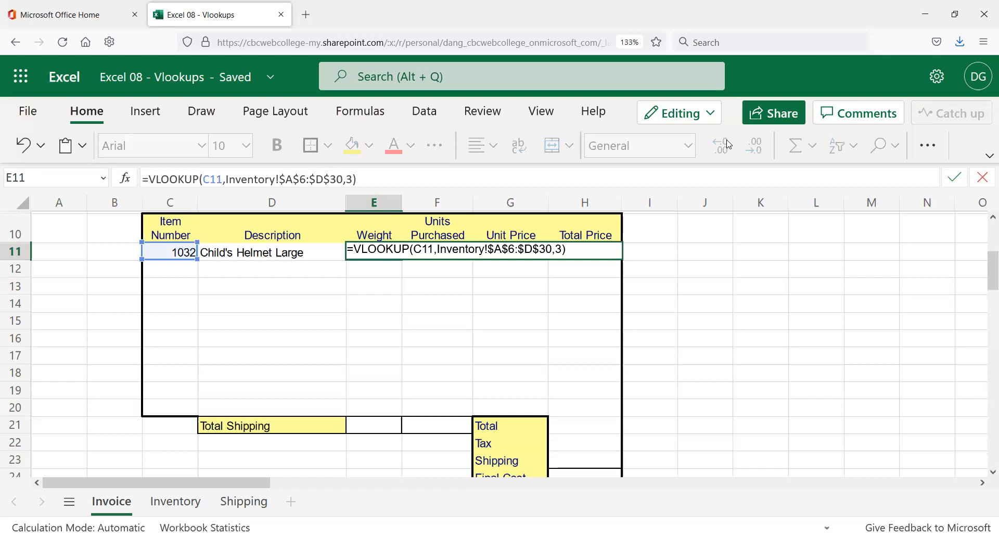
pyautogui.write('if')
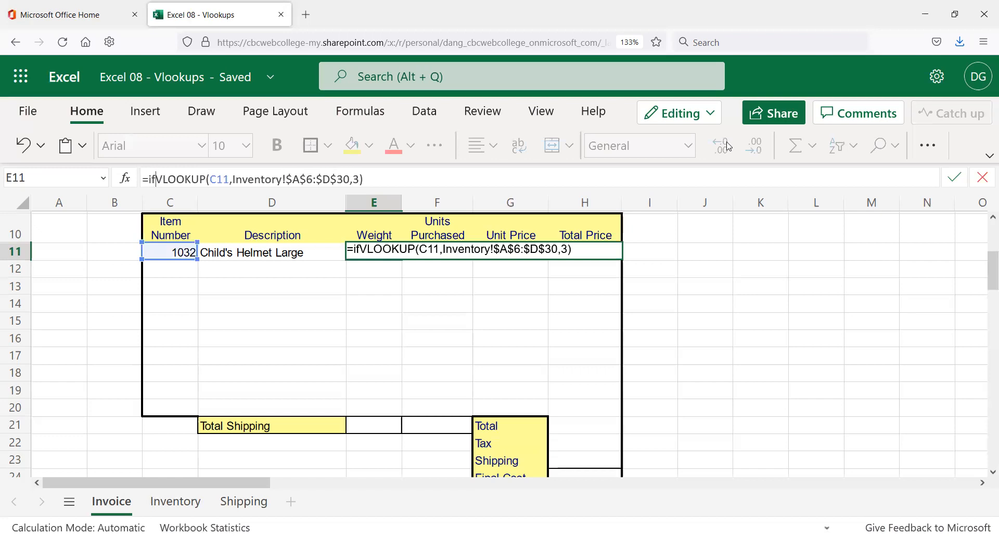
pyautogui.write('(')
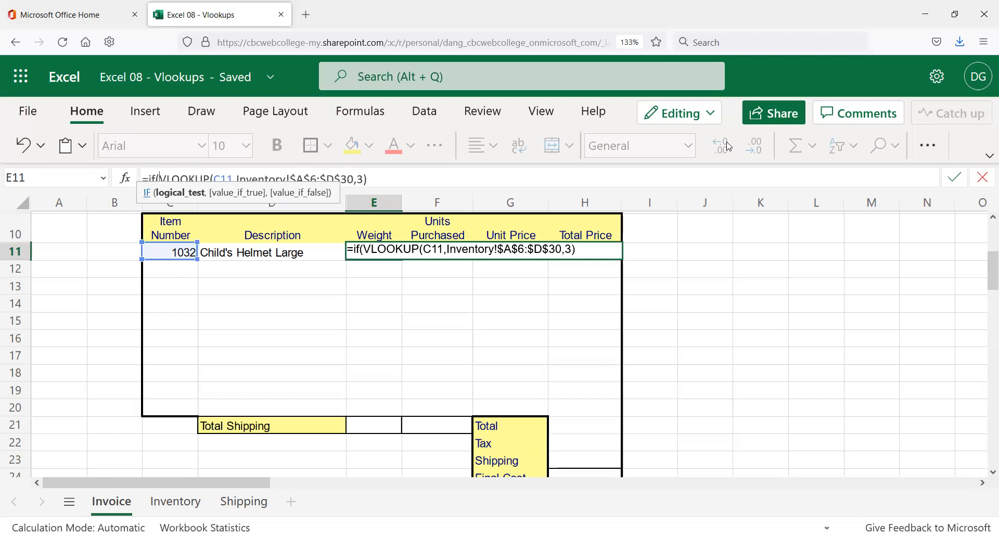
pyautogui.write('c')
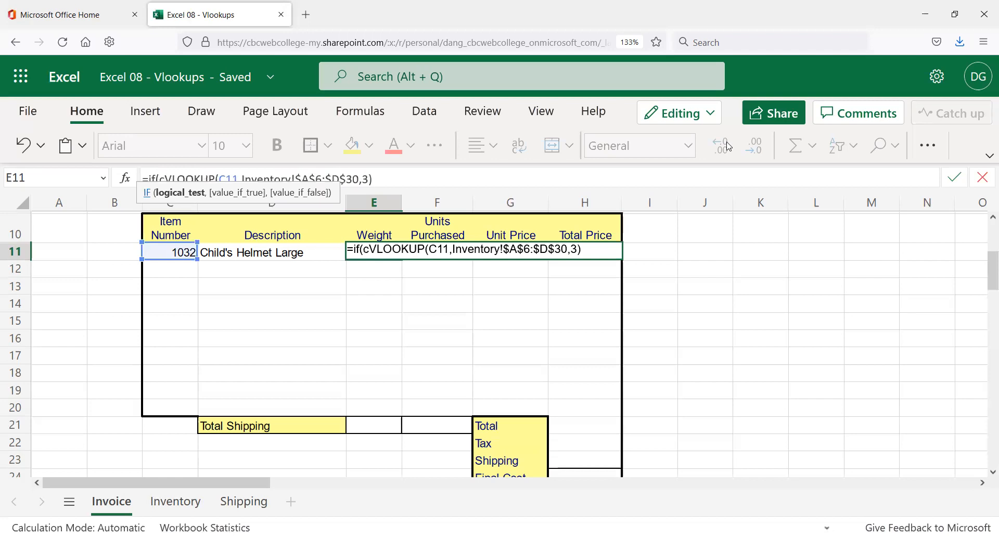
pyautogui.write('11')
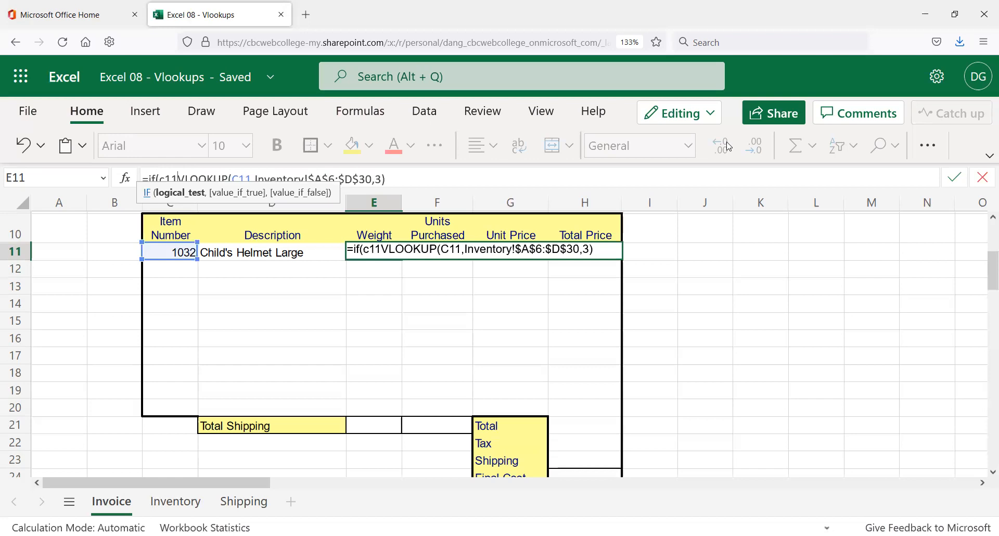
pyautogui.write('>')
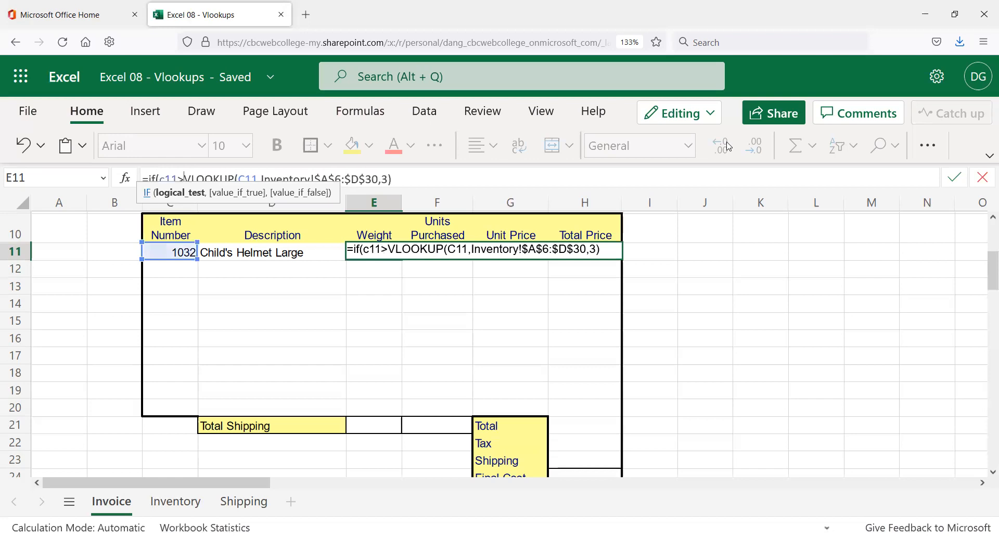
pyautogui.write('0')
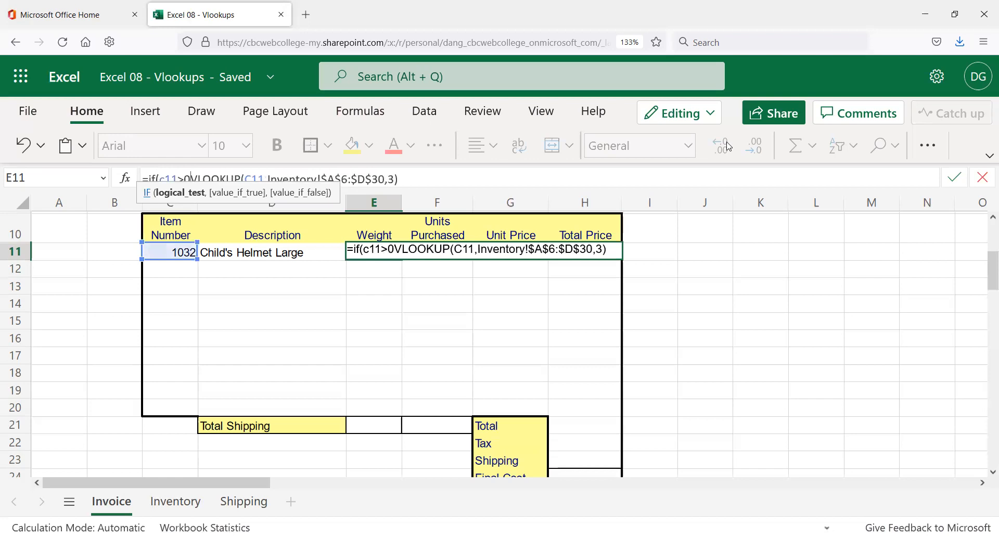
pyautogui.write(',')
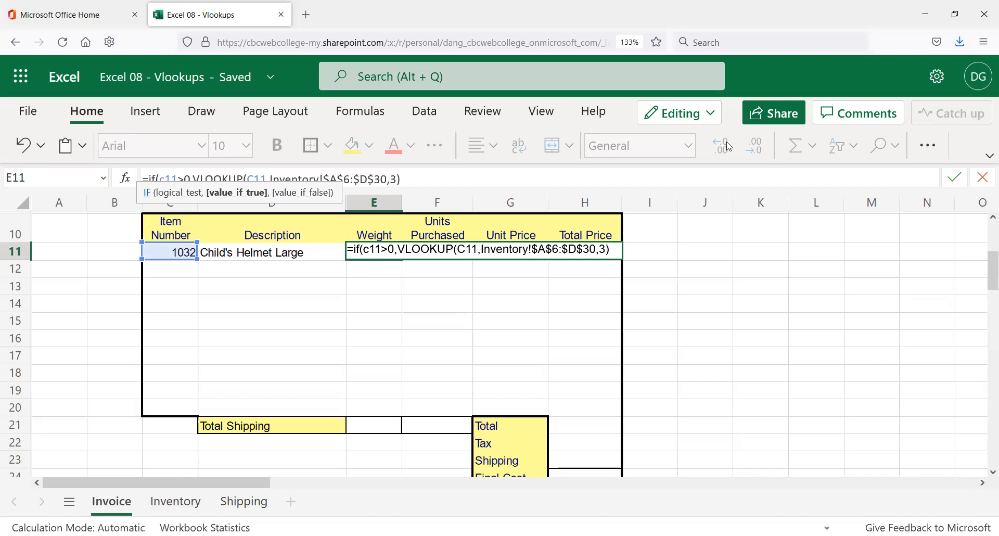
pyautogui.write(',')
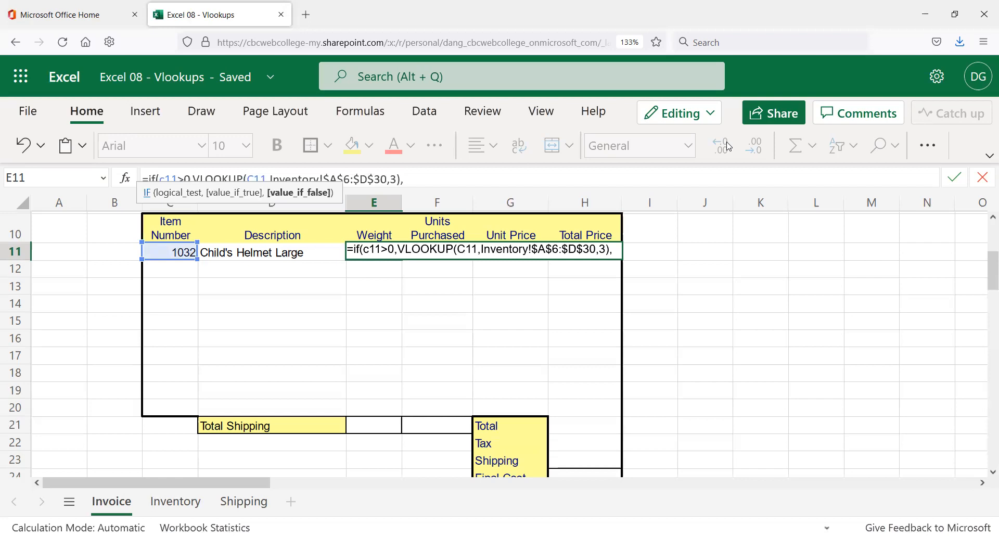
pyautogui.write('"")')
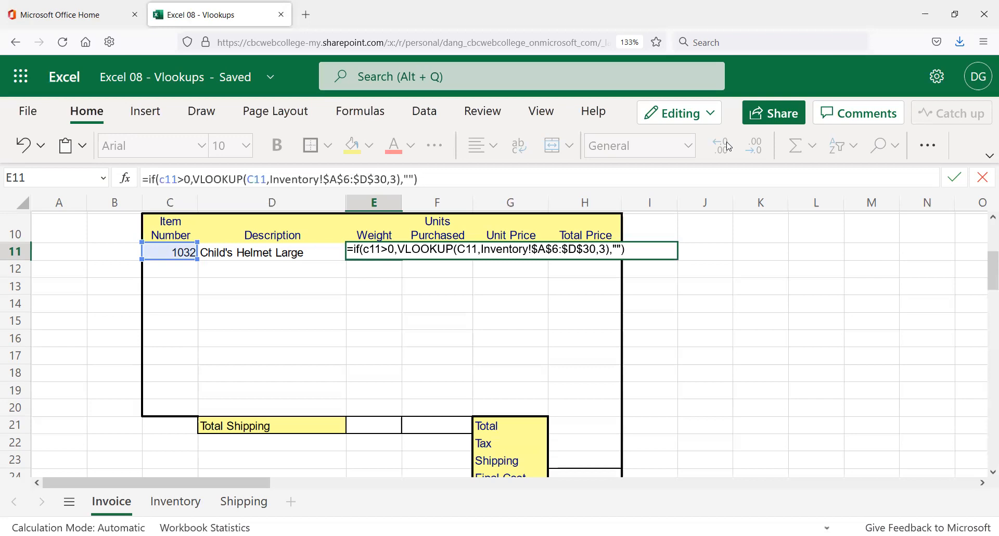
pyautogui.press('Return')
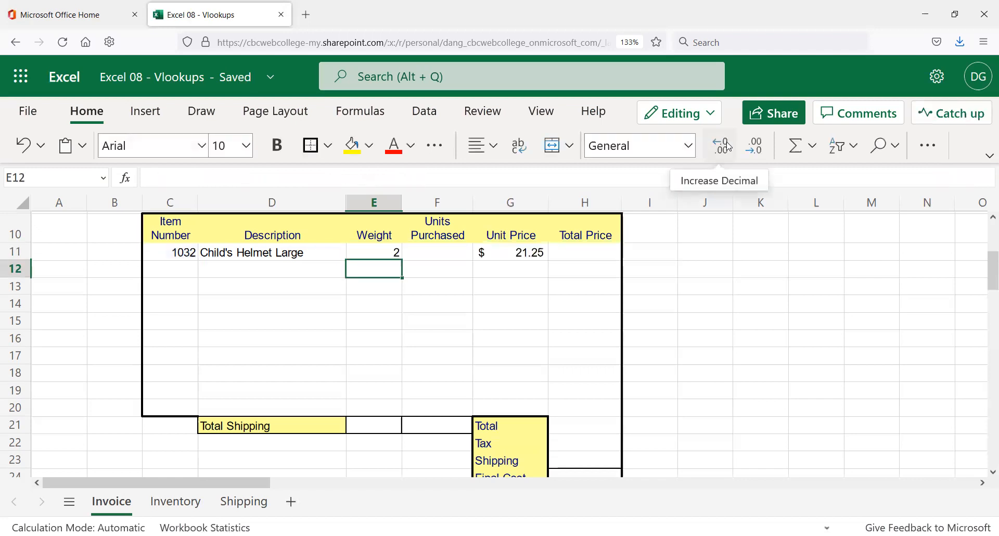
pyautogui.press('Up')
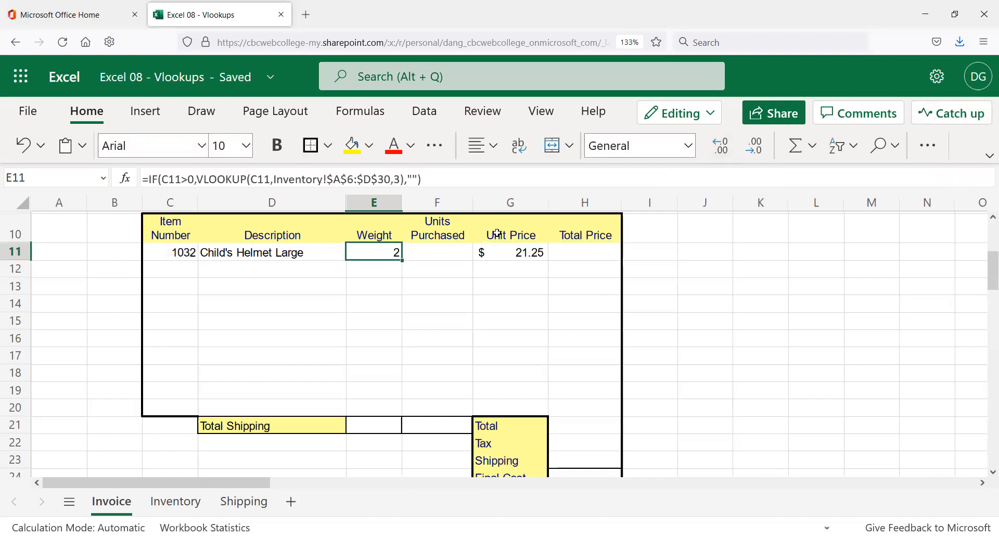
pyautogui.moveTo(401, 259); pyautogui.dragTo(386, 404)
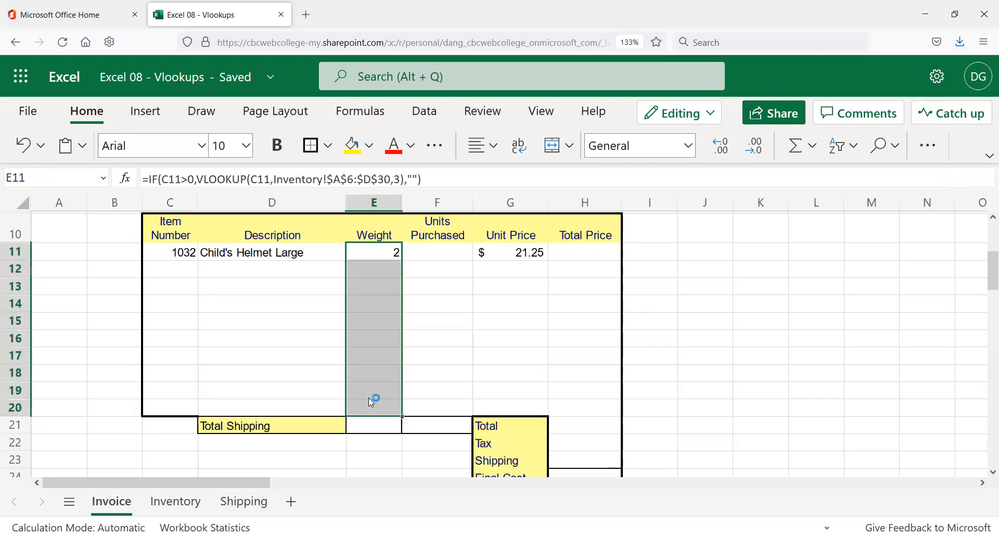
# - Test the copied Weight formula by entering item number 1030 in C16, and undo the entry
pyautogui.click(169, 332)
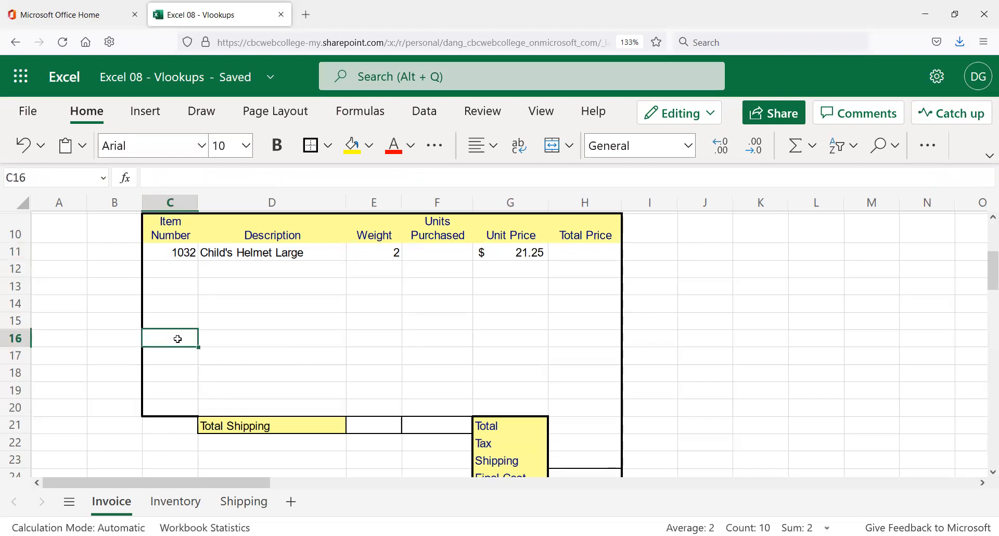
pyautogui.write('1030')
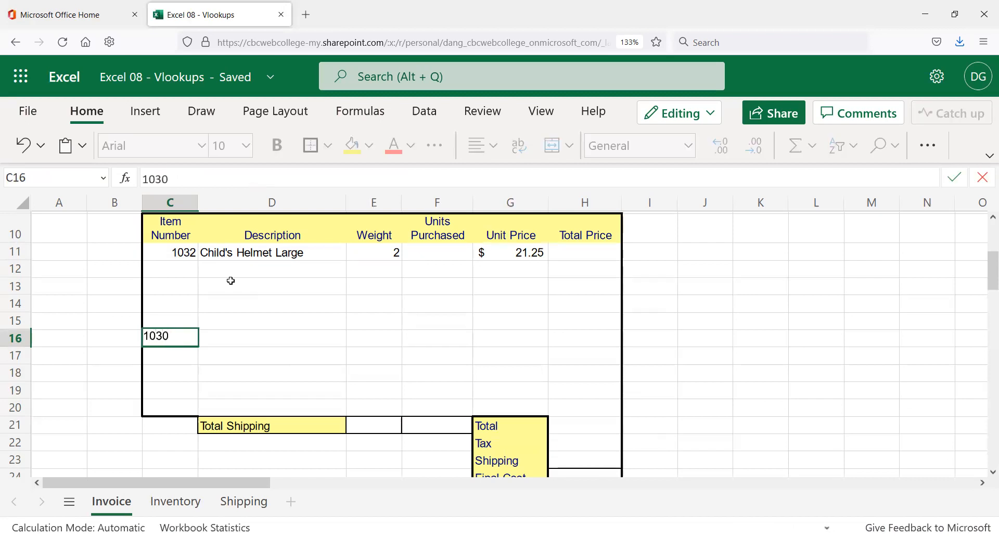
pyautogui.press('Return')
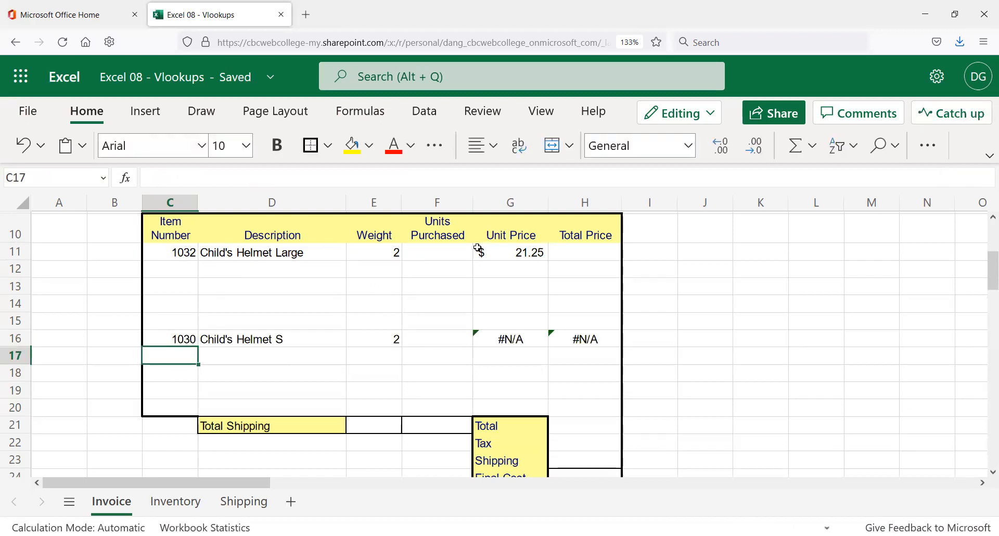
pyautogui.hotkey('ctrl', 'z')
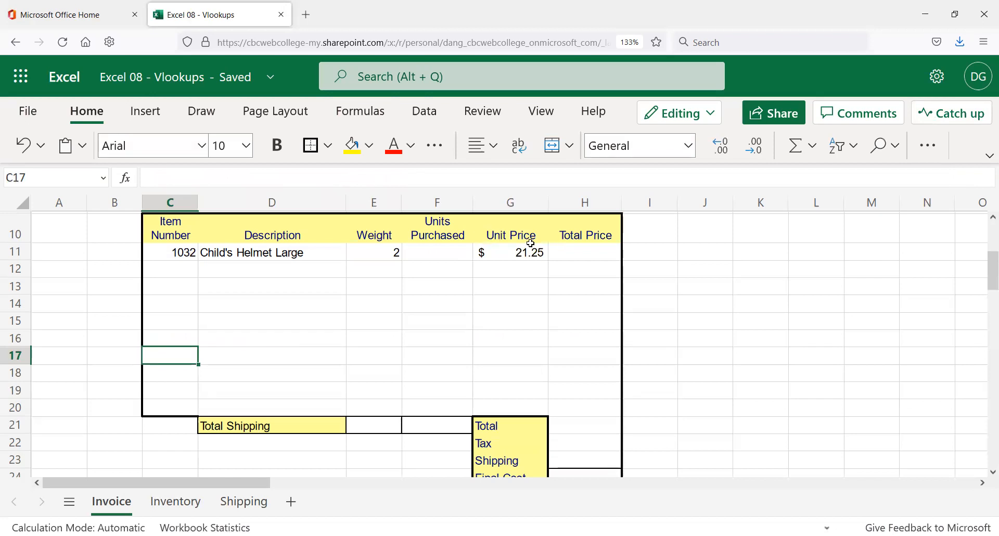
# - Change the Unit Price formula in G11 to =IF(C11>0,VLOOKUP(C11,Inventory!$A$6:$D$30,4),"")
pyautogui.click(529, 253)
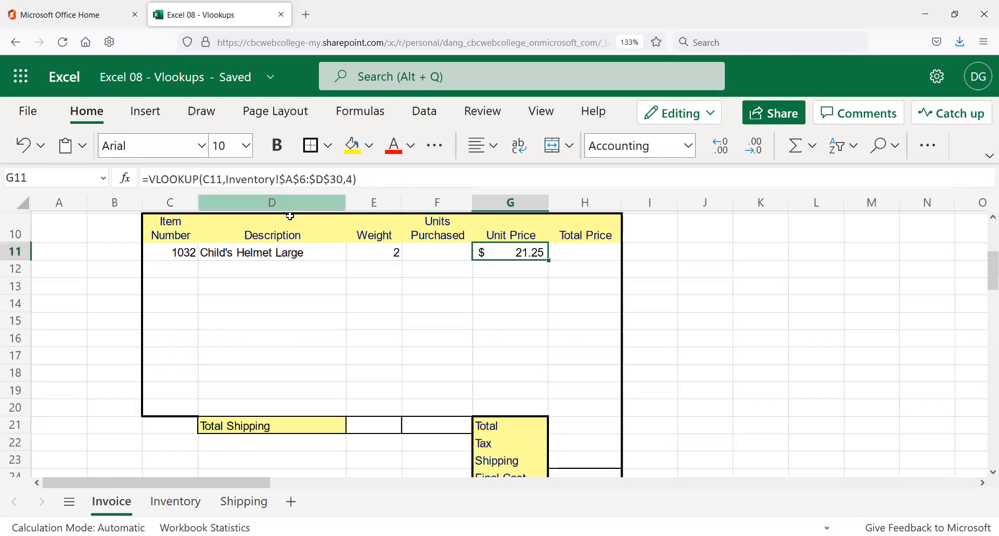
pyautogui.click(157, 180)
pyautogui.write('if')
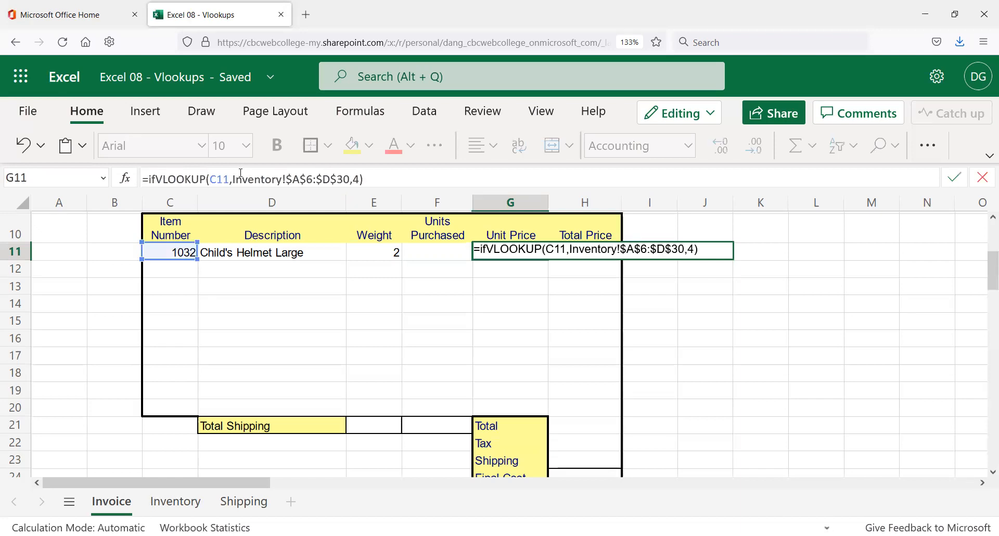
pyautogui.write('(')
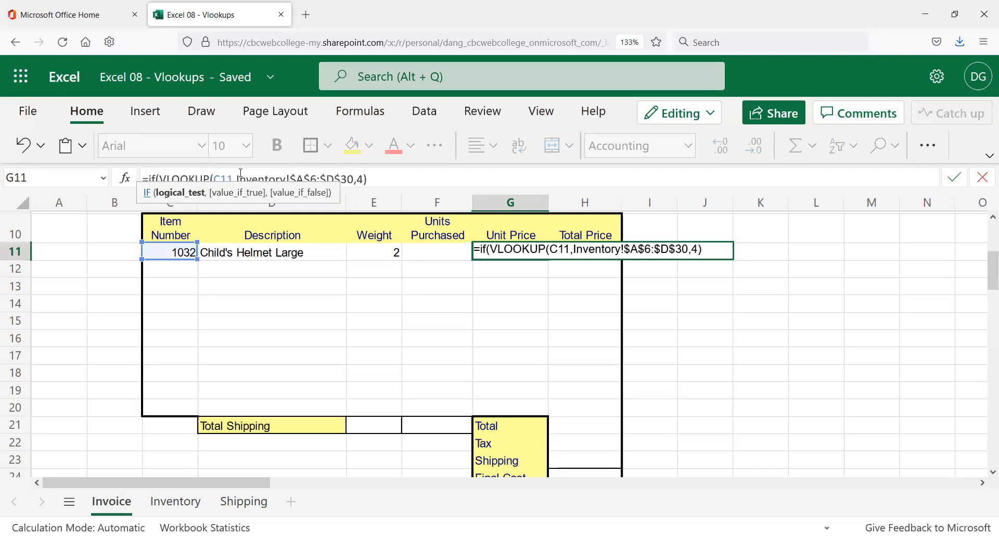
pyautogui.write('c11')
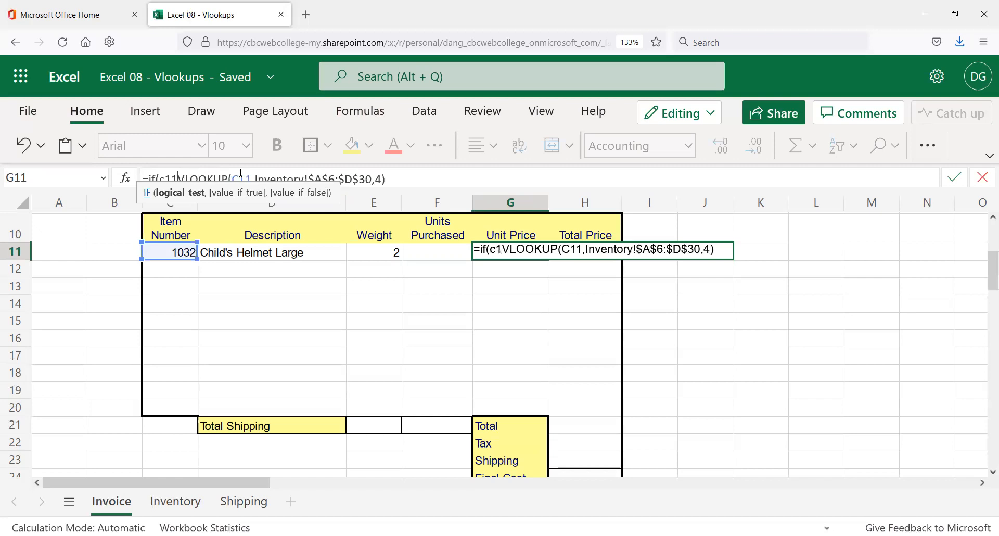
pyautogui.write('>0,')
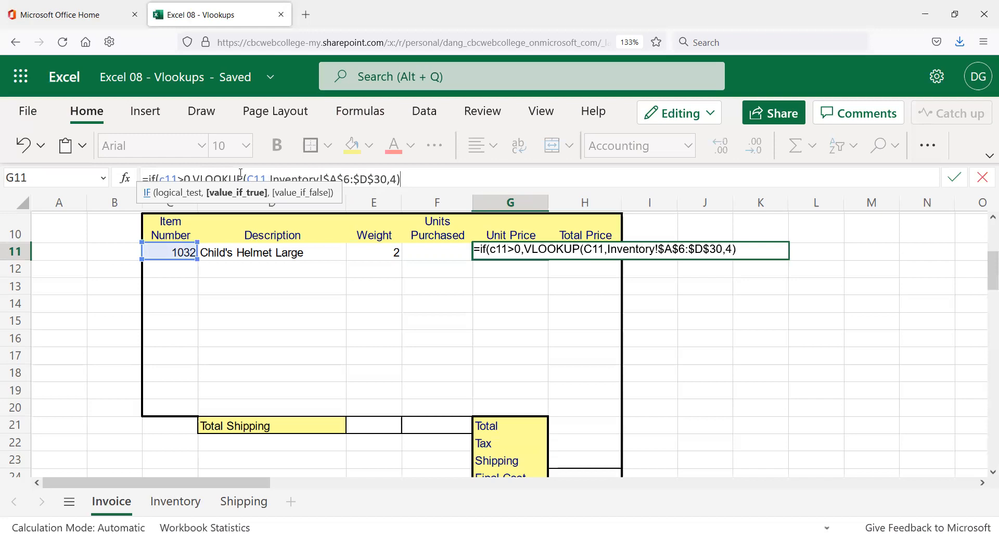
pyautogui.write(',')
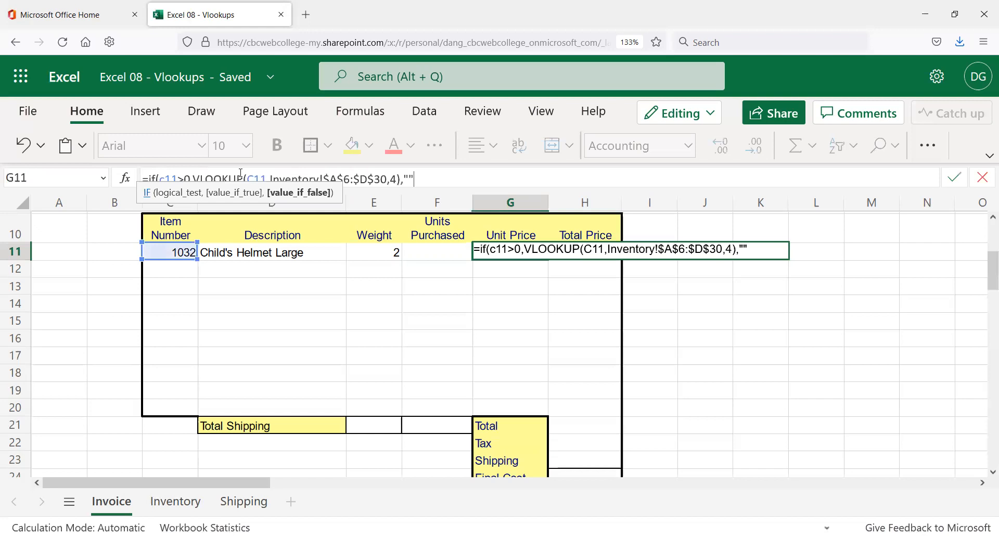
pyautogui.write('"")')
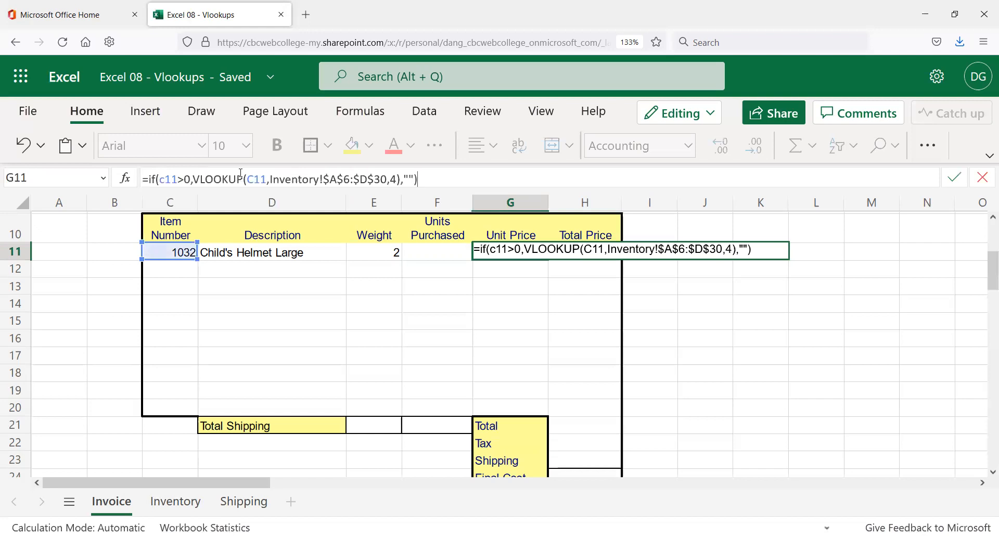
pyautogui.press('Return')
# - Fill the Unit Price formula from G11 down through G20 and check the copied formula in G13
pyautogui.press('Up')
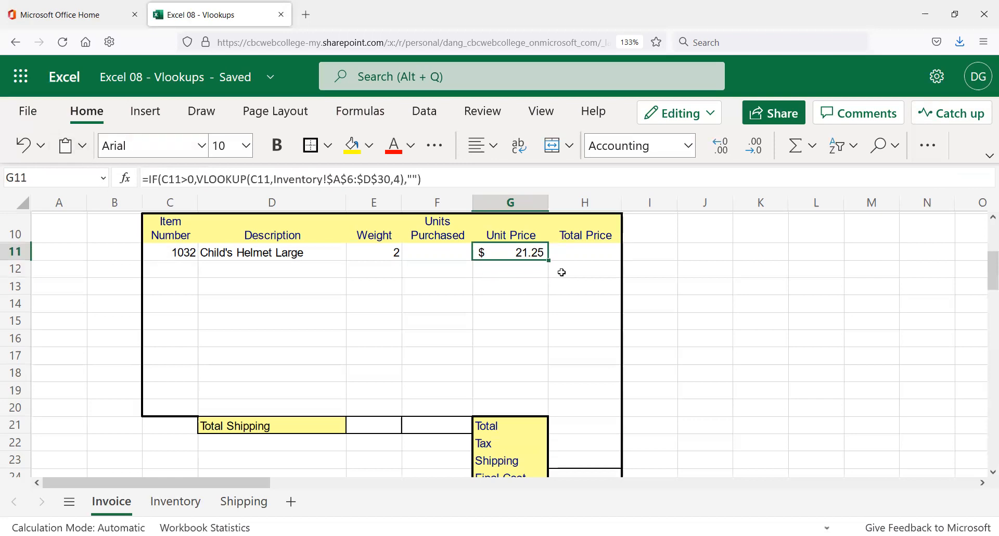
pyautogui.moveTo(548, 259); pyautogui.dragTo(536, 404)
pyautogui.click(520, 284)
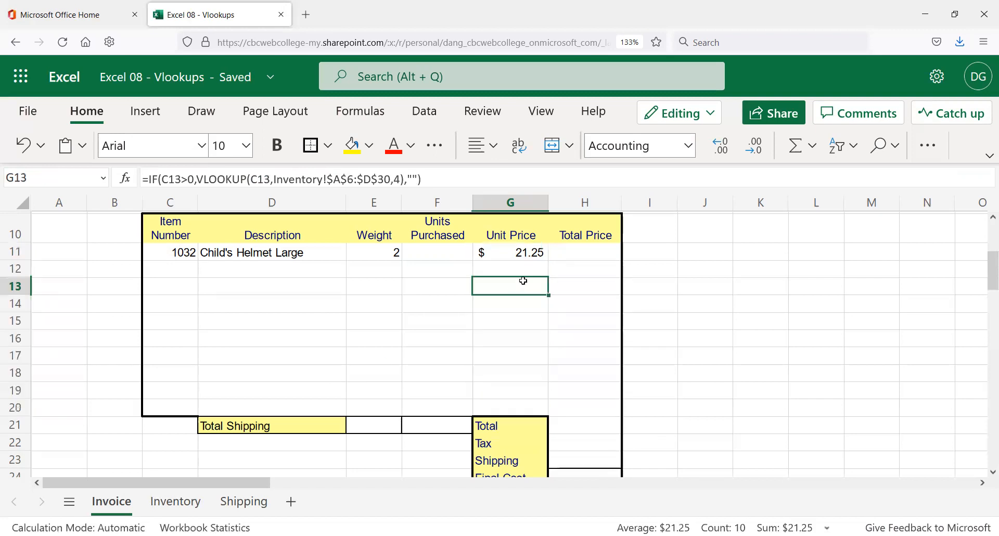
pyautogui.click(524, 259)
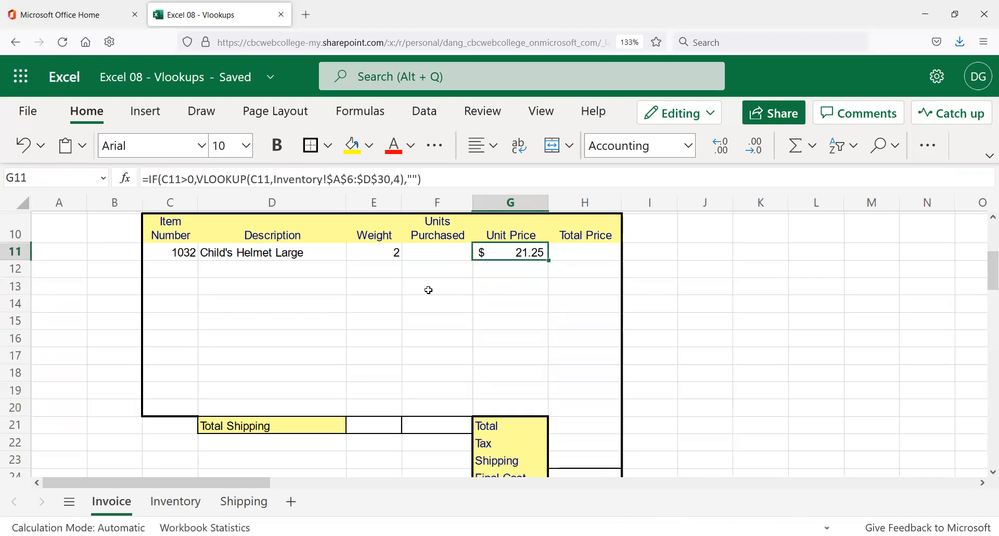
# - Test the last invoice row by entering item number 1032 in C20, and clear the entry
pyautogui.click(177, 402)
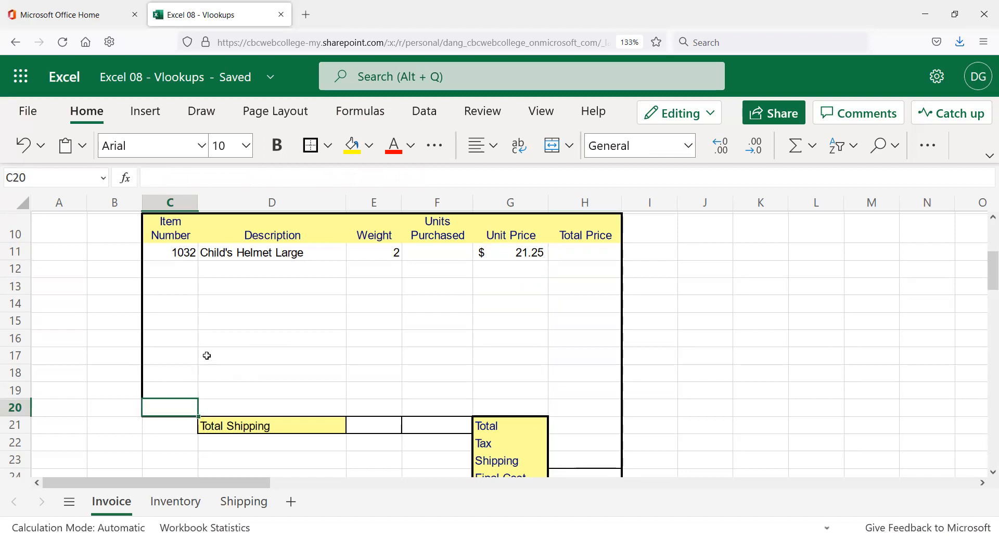
pyautogui.write('1032')
pyautogui.press('Tab')
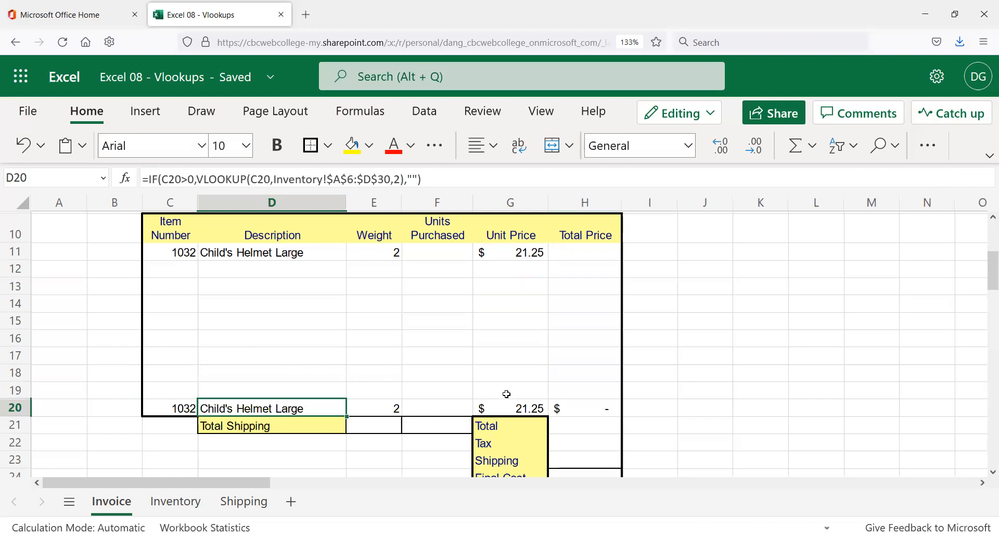
pyautogui.click(187, 503)
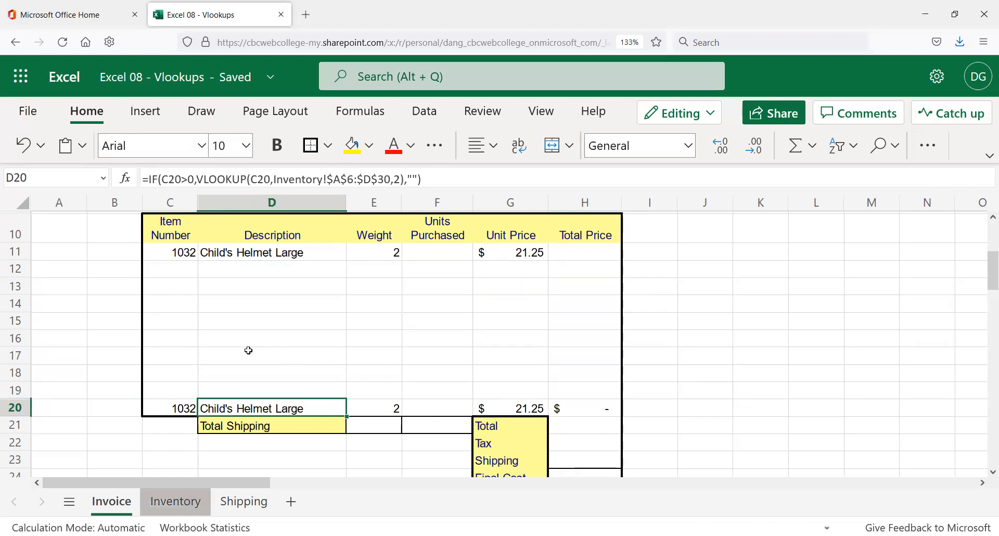
pyautogui.click(111, 501)
pyautogui.click(190, 403)
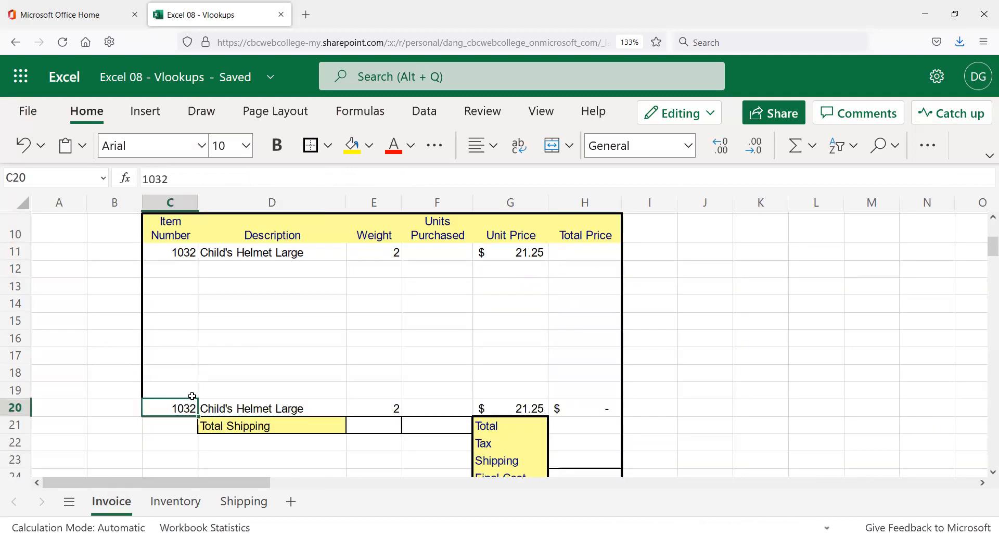
pyautogui.press('Delete')
pyautogui.press('Up')
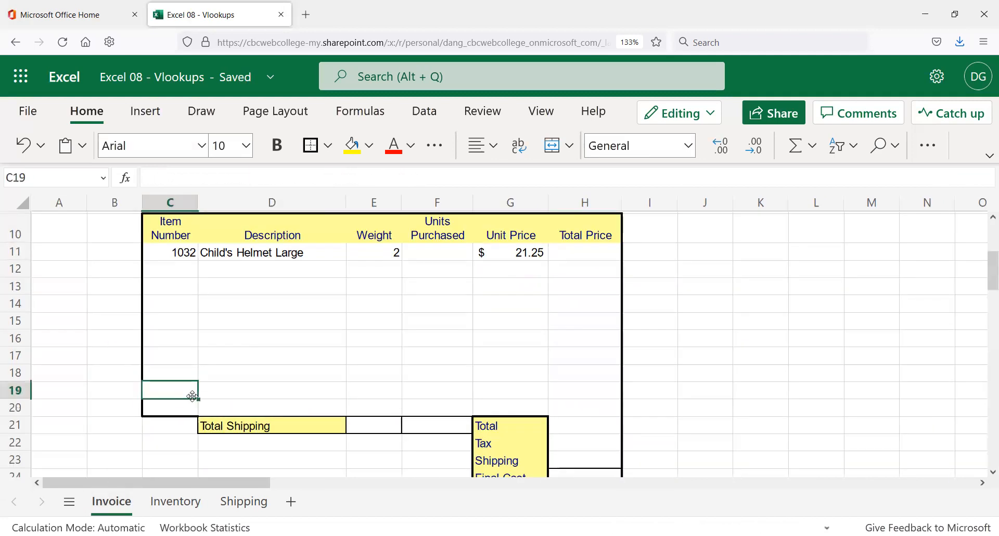
pyautogui.click(172, 270)
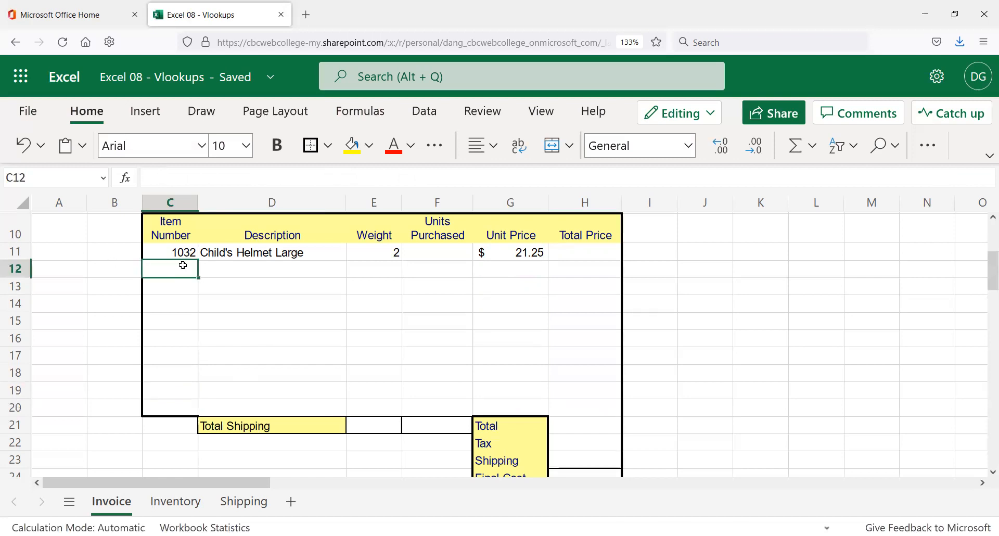
pyautogui.doubleClick(170, 271)
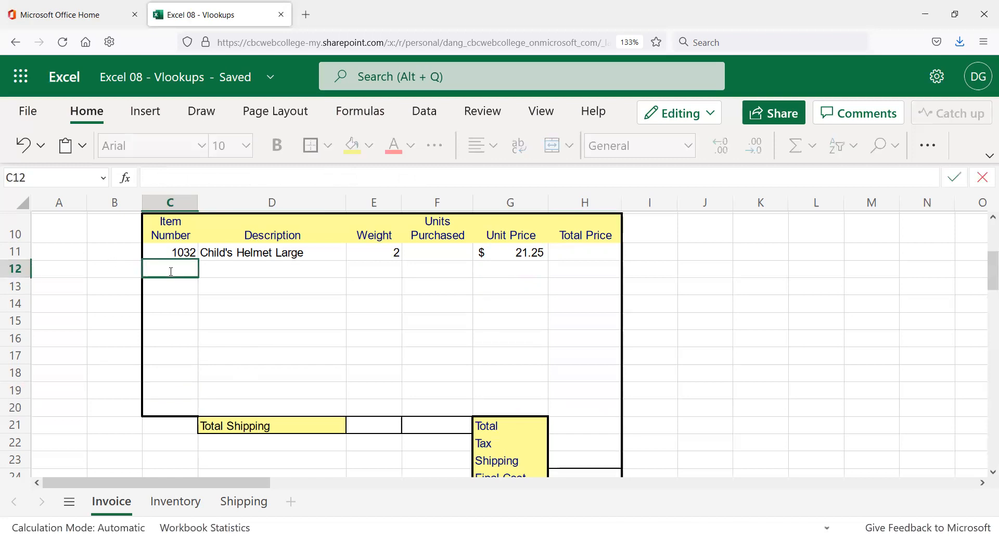
pyautogui.press('Return')
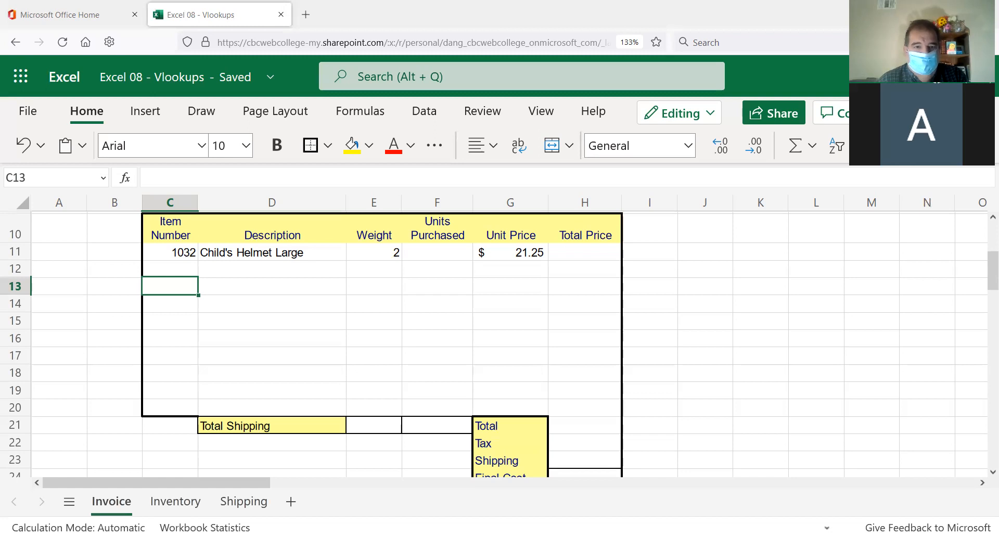
pyautogui.click(264, 283)
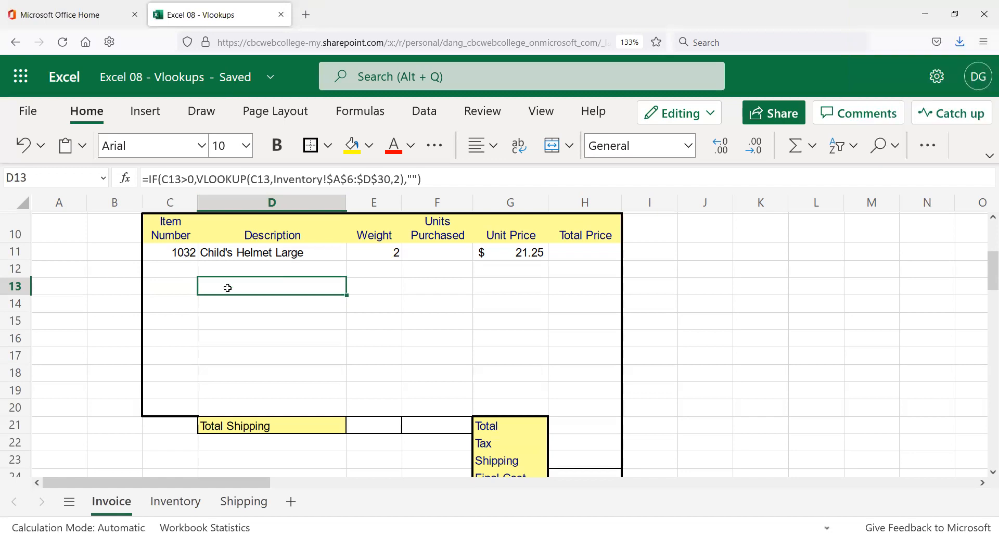
pyautogui.click(165, 287)
# - Clear the item number from C11 on the Invoice sheet
pyautogui.scroll(3, 187, 364)
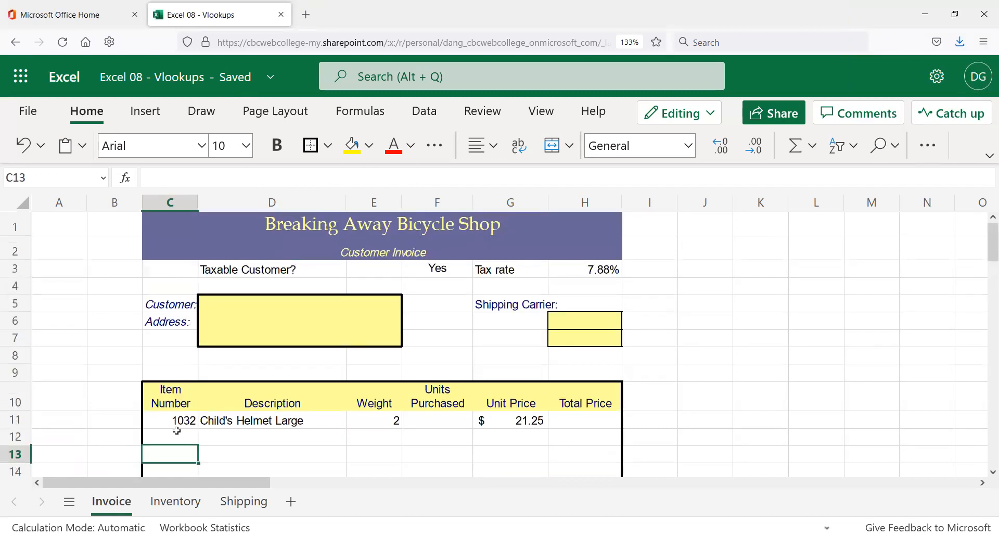
pyautogui.click(181, 420)
pyautogui.press('Delete')
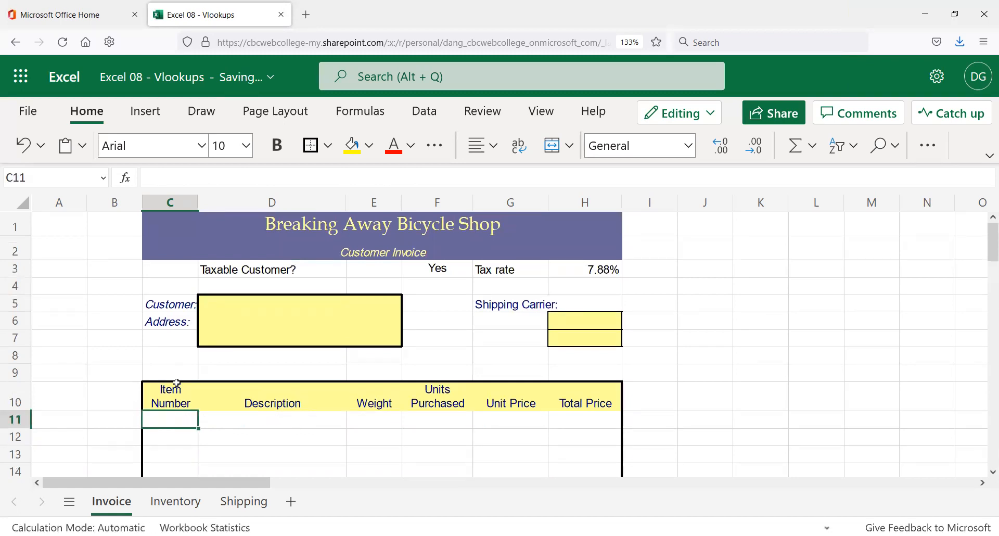
pyautogui.press('Down')
pyautogui.press('Up')
# - Test the lookup formulas with a text entry instead of an item number in C11, and clear the entry
pyautogui.write('Bob')
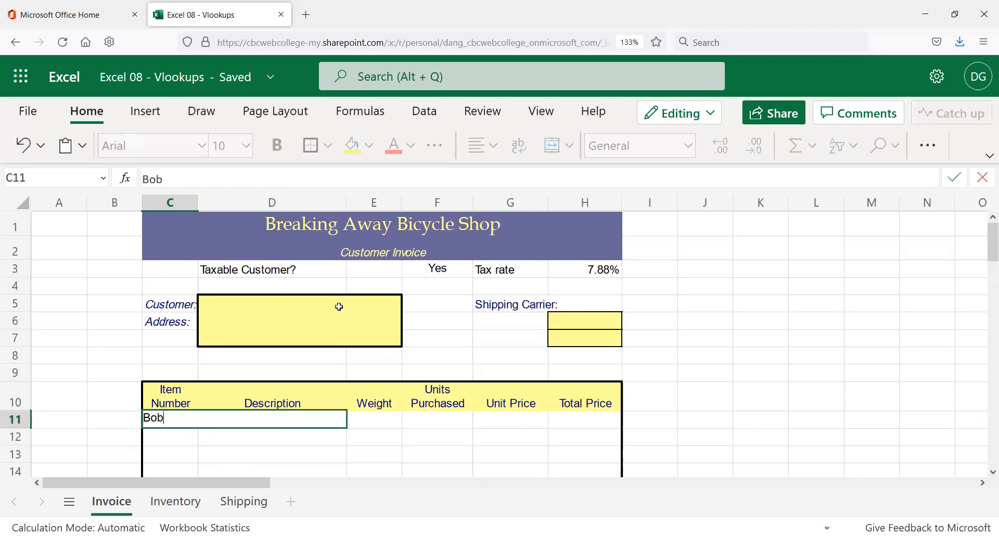
pyautogui.press('Return')
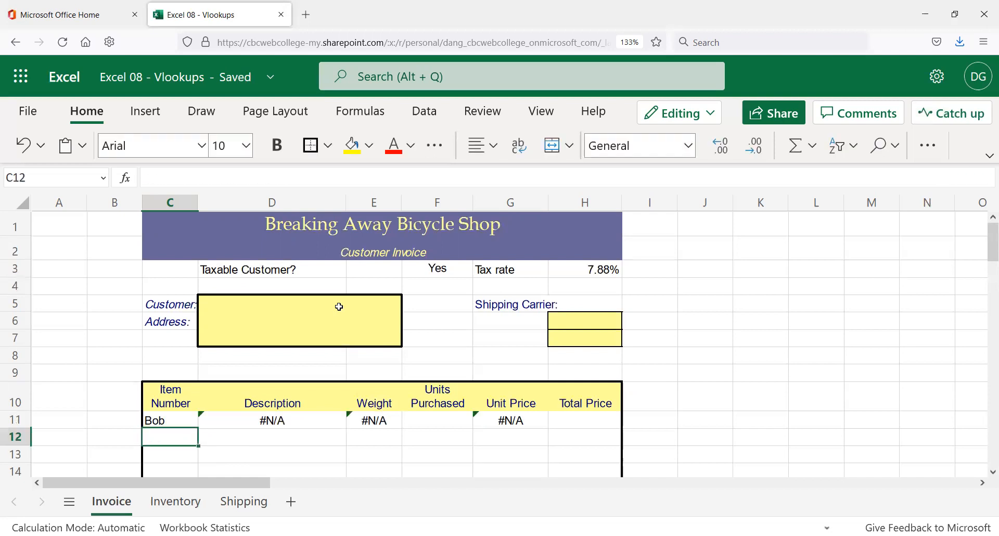
pyautogui.press('Up')
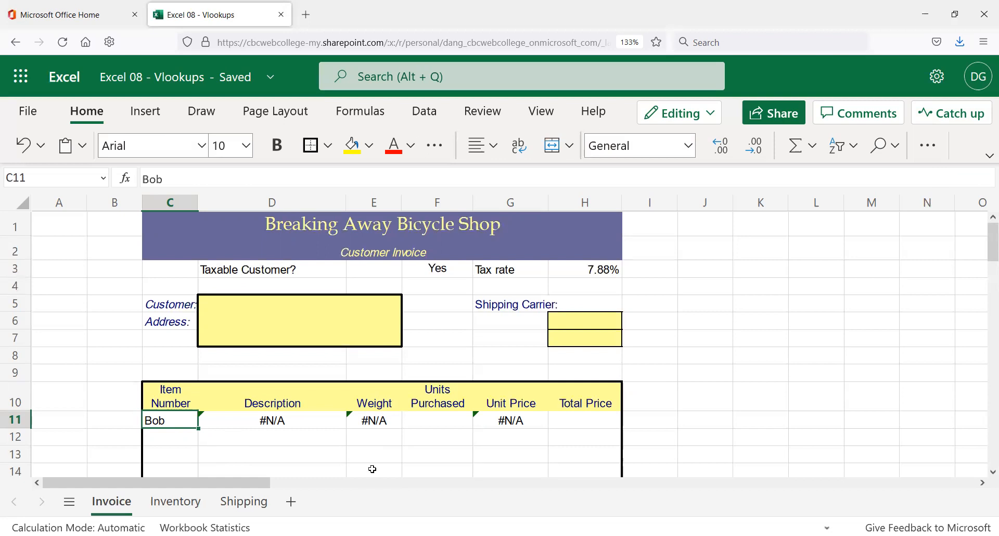
pyautogui.press('BackSpace')
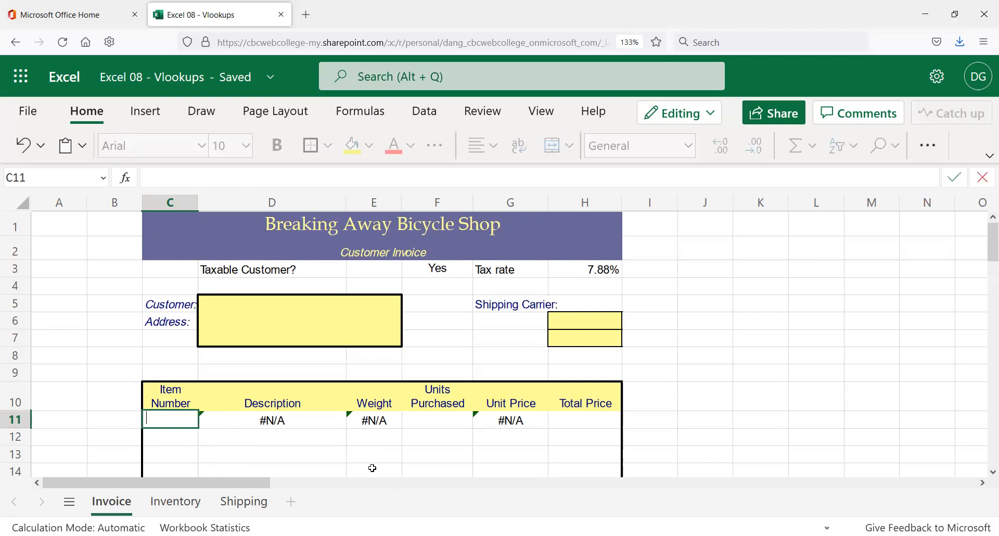
pyautogui.press('Return')
pyautogui.press('Up')
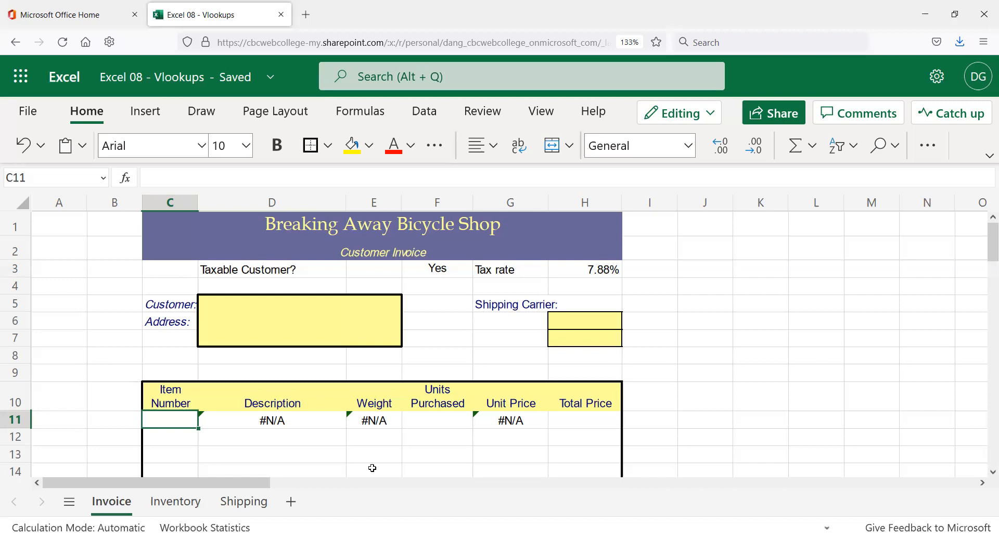
pyautogui.click(166, 175)
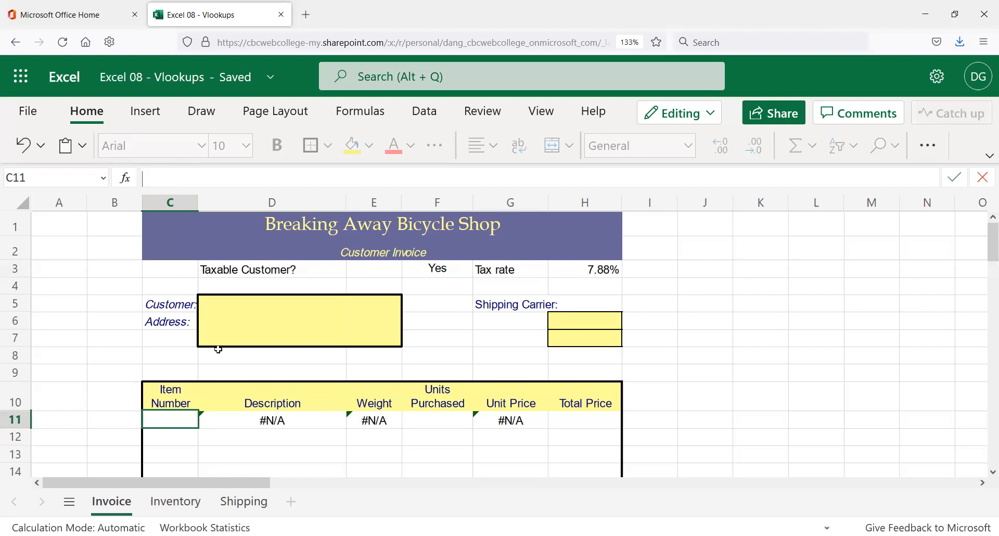
pyautogui.click(170, 419)
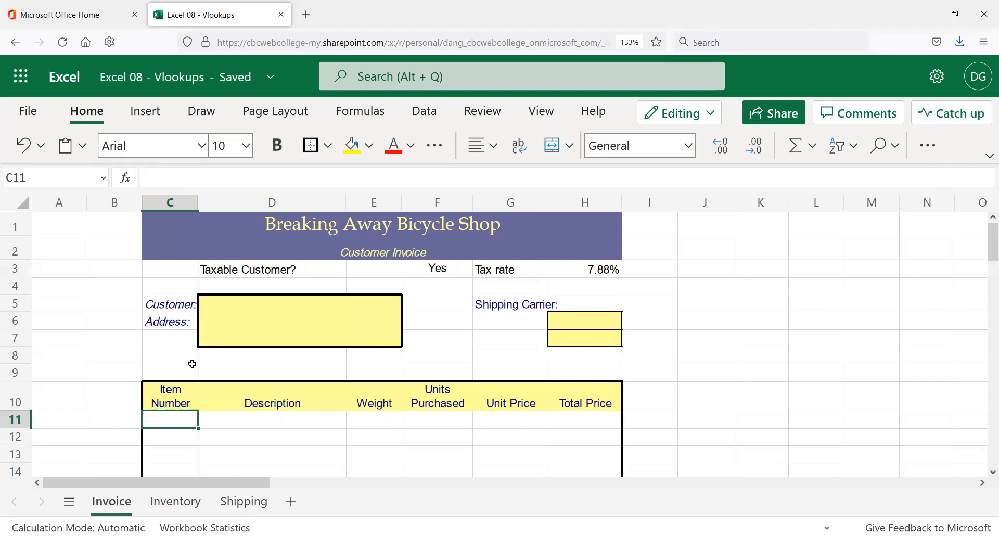
# - Enter the same text in C11 again as a repeat test, and delete it
pyautogui.write('Bob')
pyautogui.press('Return')
pyautogui.press('Up')
pyautogui.press('End')
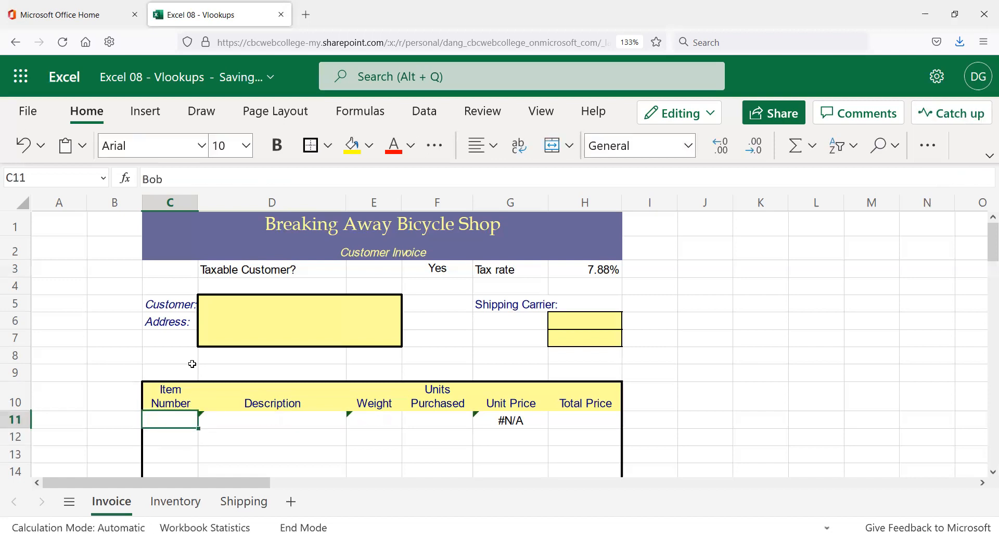
pyautogui.press('Down')
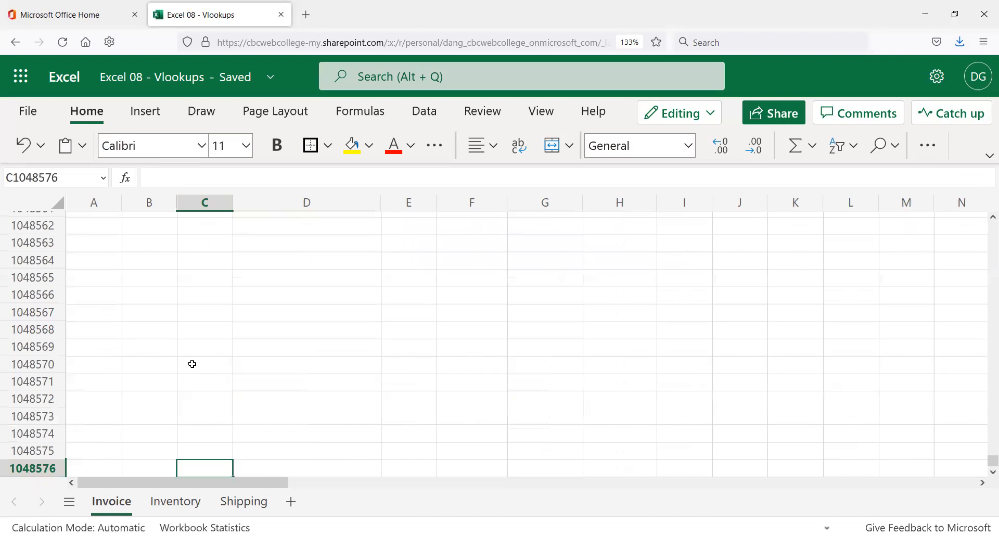
pyautogui.press('End')
pyautogui.press('Up')
pyautogui.press('Down')
# - Examine the C11>0 test in the Description formula in D11 on the Invoice sheet
pyautogui.press('Right')
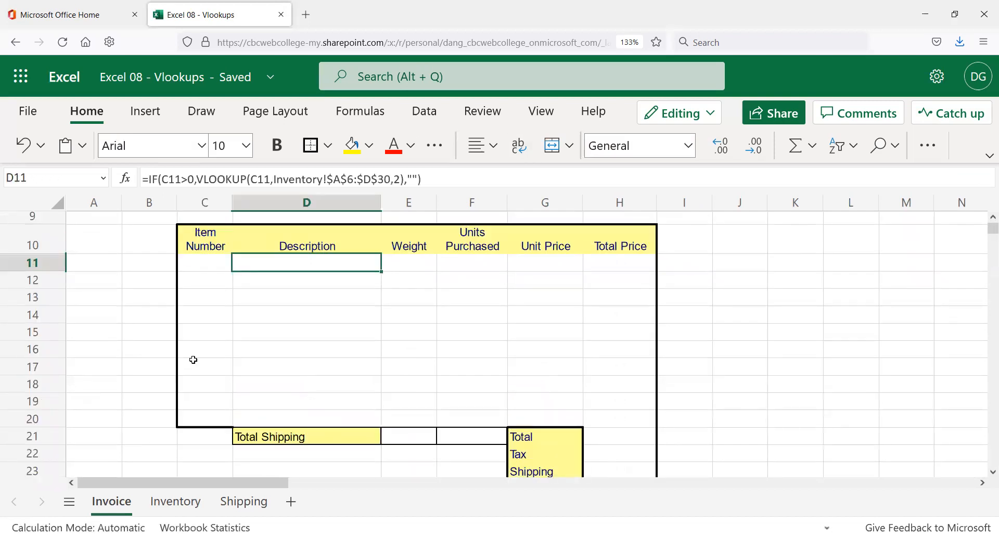
pyautogui.scroll(3, 242, 359)
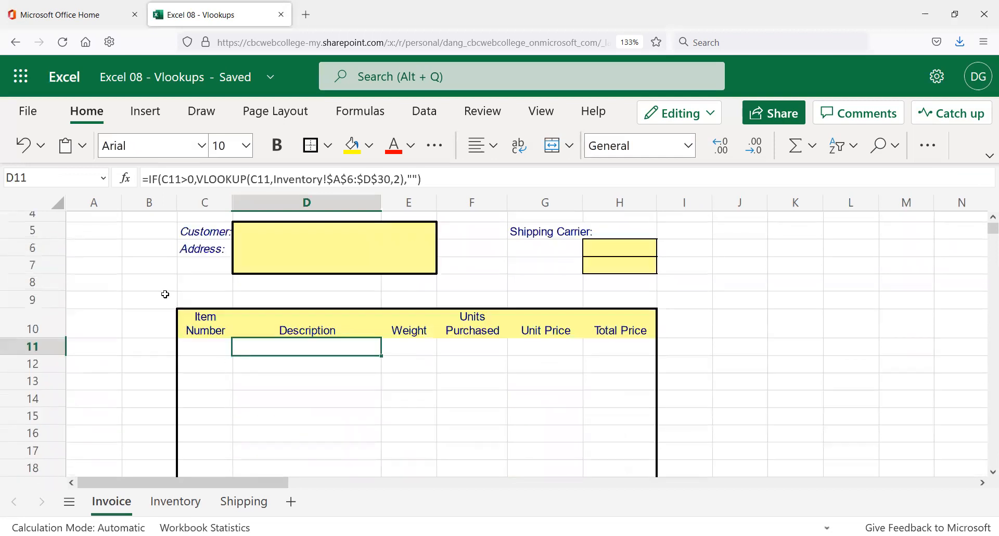
pyautogui.click(213, 348)
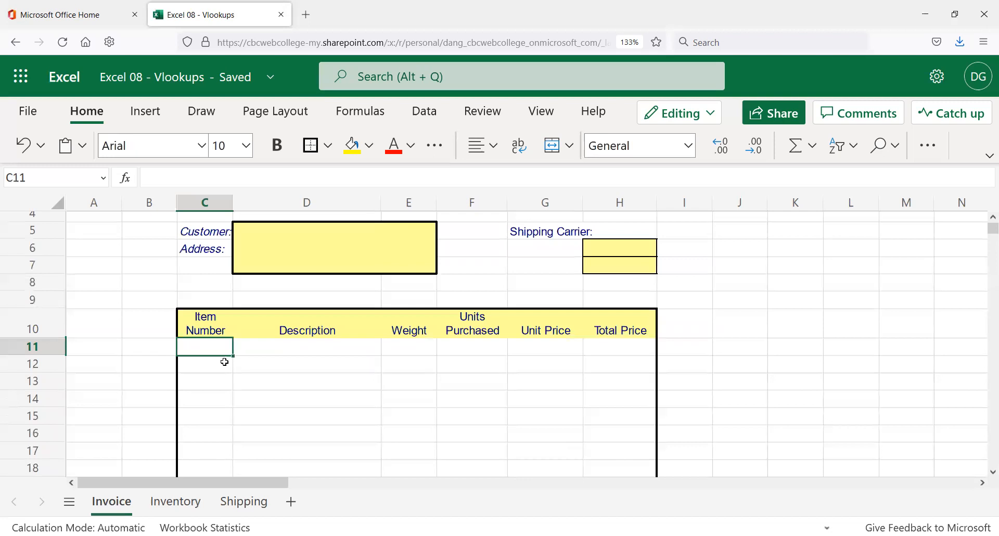
pyautogui.click(255, 345)
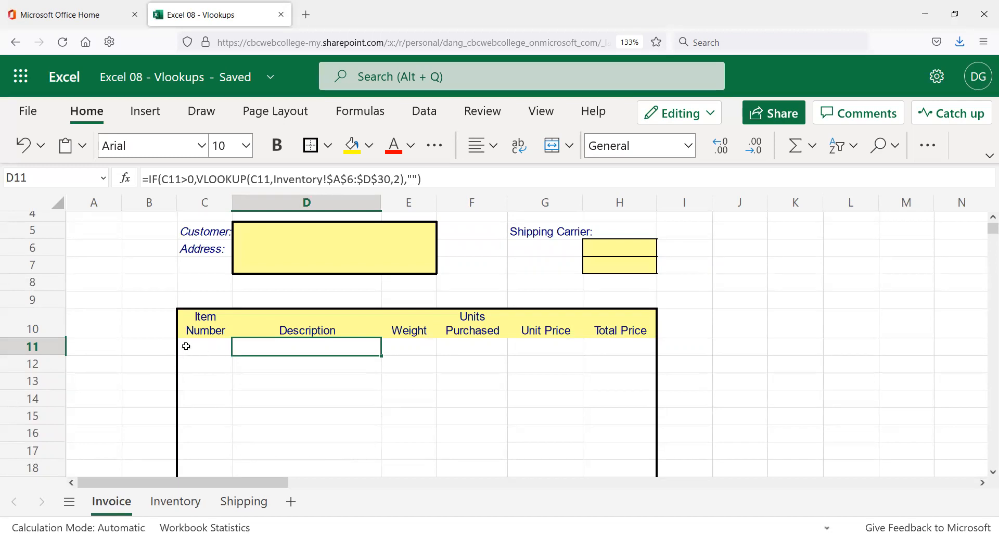
pyautogui.moveTo(194, 178); pyautogui.dragTo(153, 176)
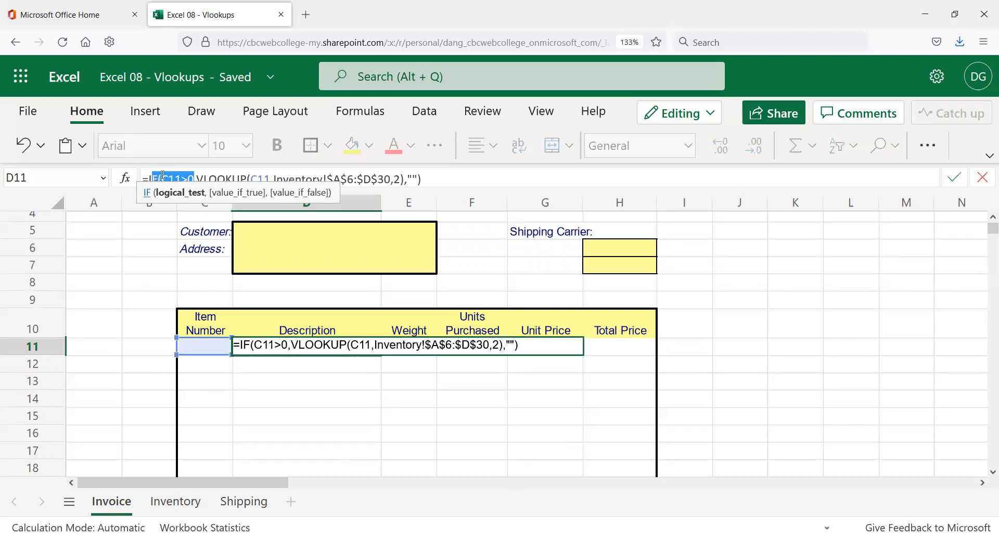
pyautogui.press('Escape')
# - Test the lookups once more with a text entry in the first Item Number cell, C11, and clear it
pyautogui.click(206, 346)
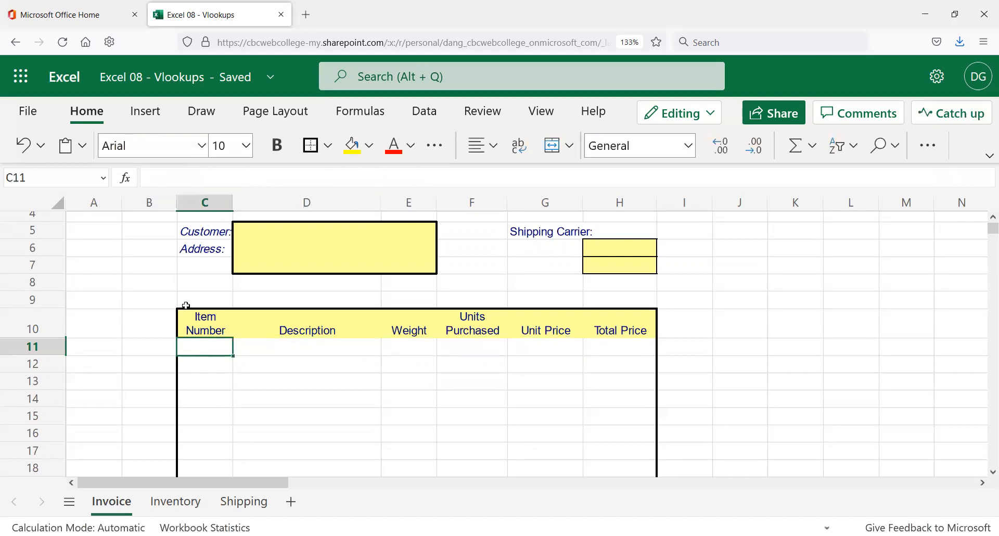
pyautogui.write('Bob')
pyautogui.press('Return')
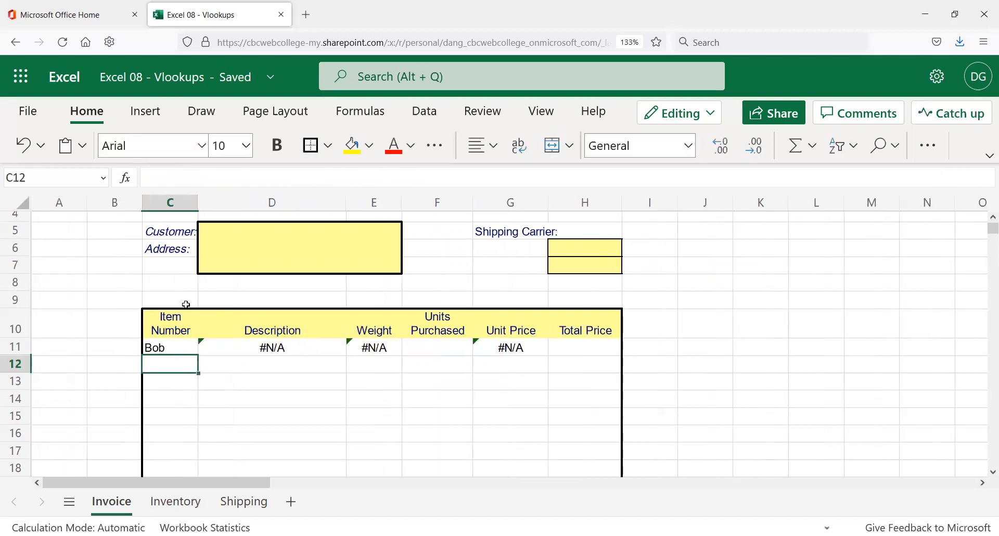
pyautogui.press('Up')
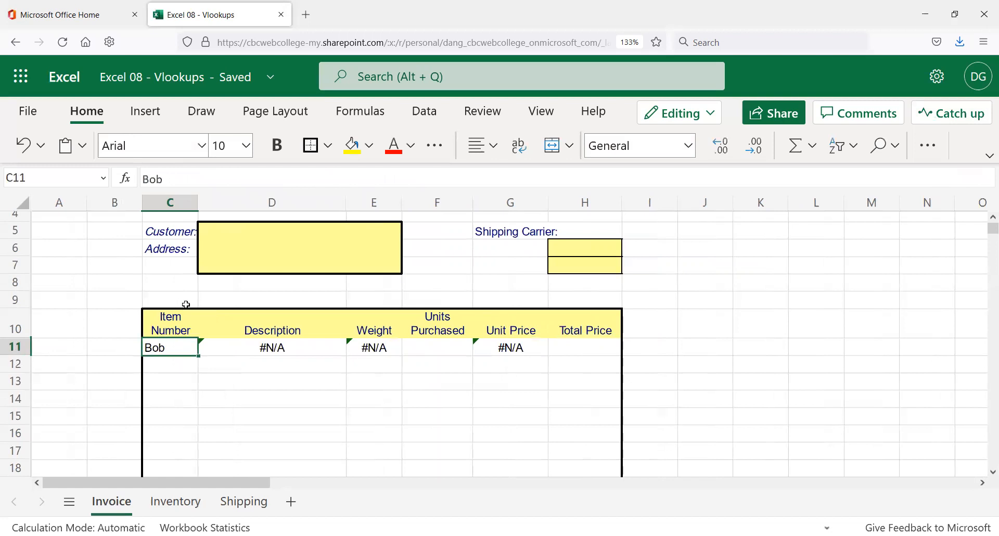
pyautogui.press('Delete')
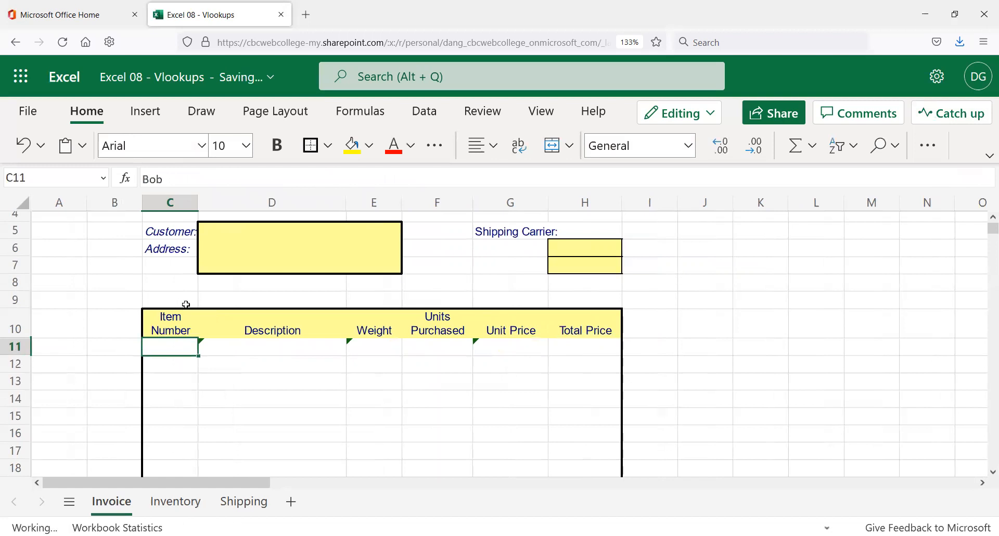
# - Compare the blank item number cell C11 with the IF and VLOOKUP formula in D11
pyautogui.press('Right')
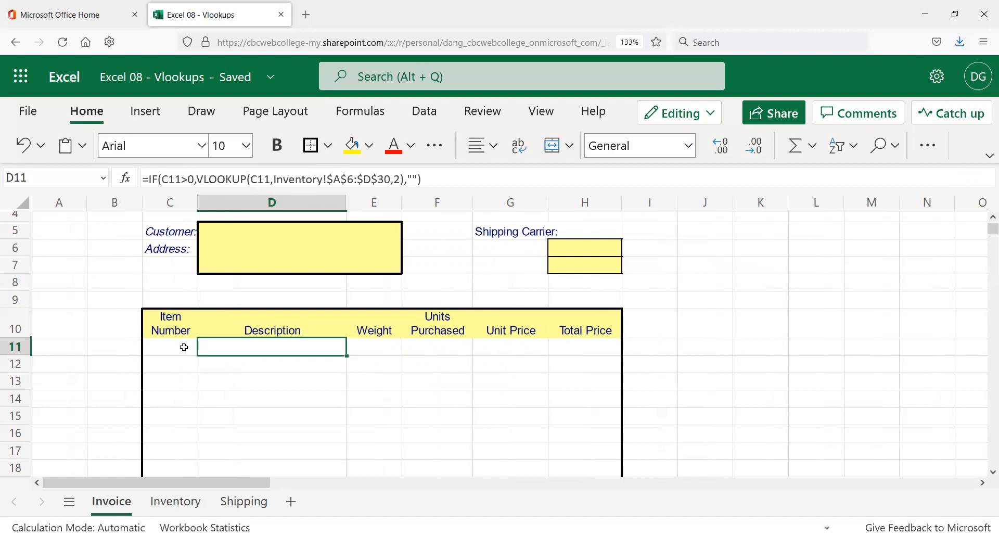
pyautogui.click(186, 348)
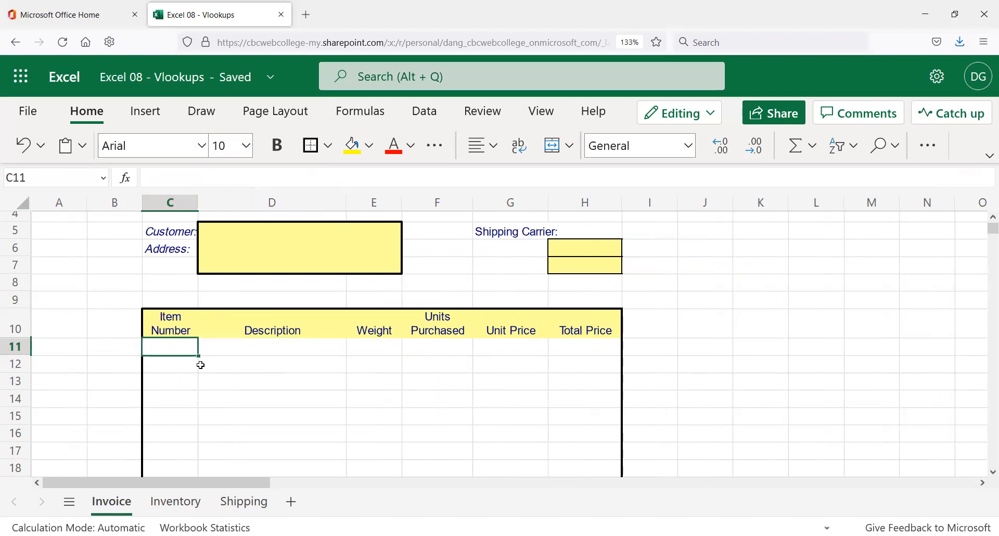
pyautogui.scroll(3, 201, 365)
pyautogui.click(211, 301)
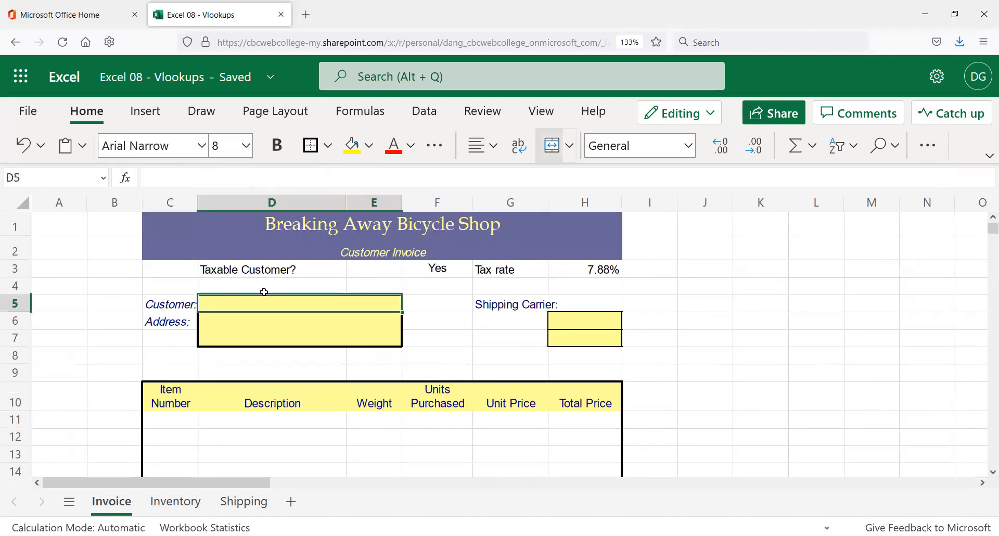
pyautogui.click(170, 417)
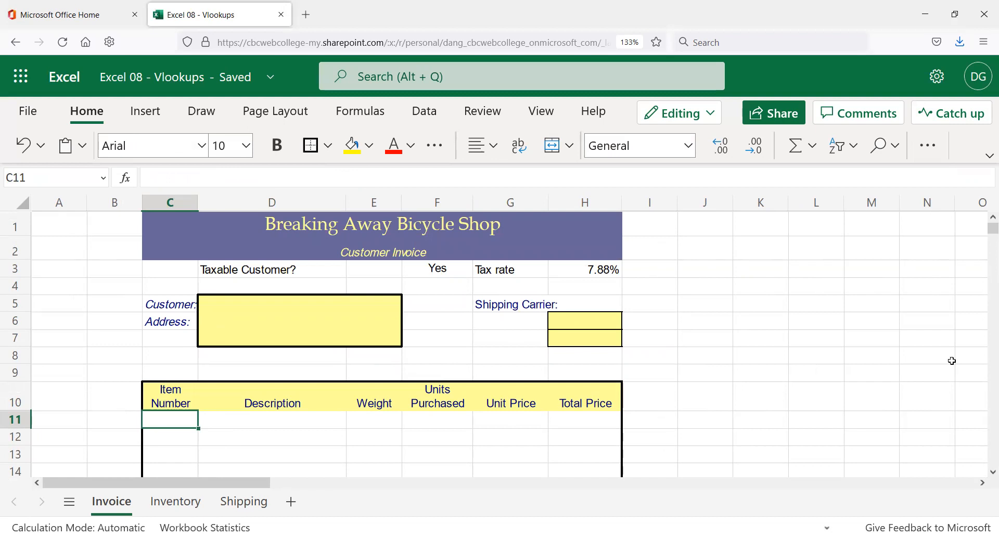
pyautogui.click(243, 426)
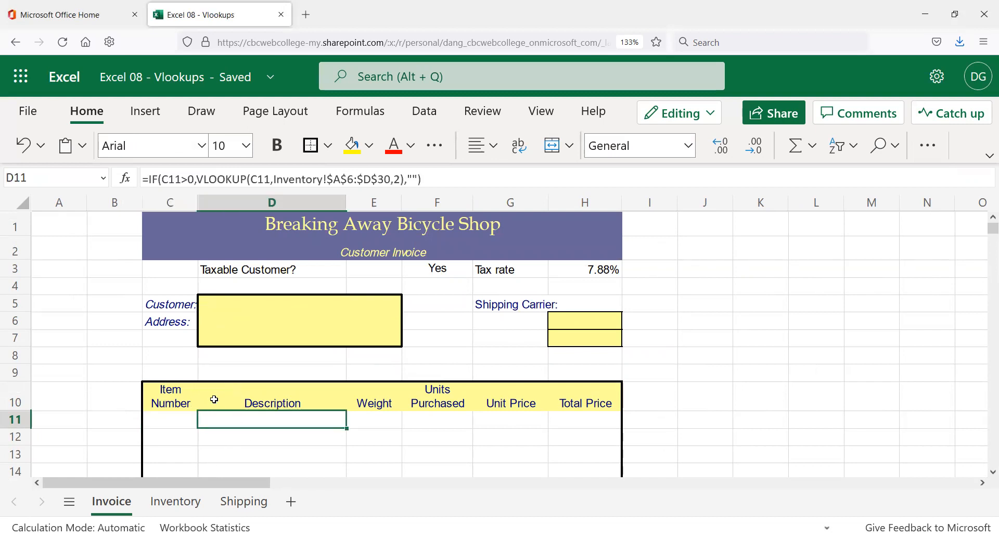
# - Enter item number 1032 in C11, the first line of the invoice
pyautogui.click(174, 420)
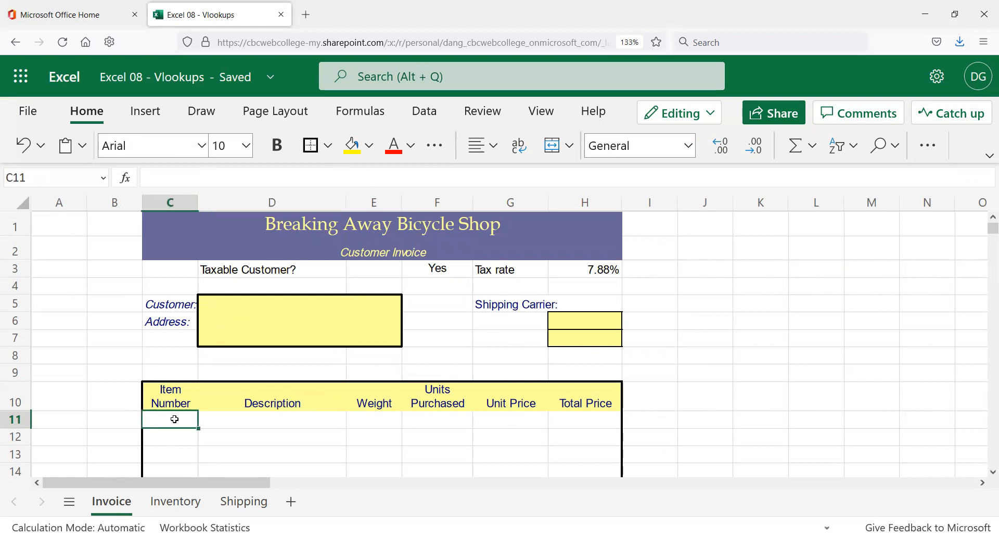
pyautogui.write('1032')
pyautogui.press('Return')
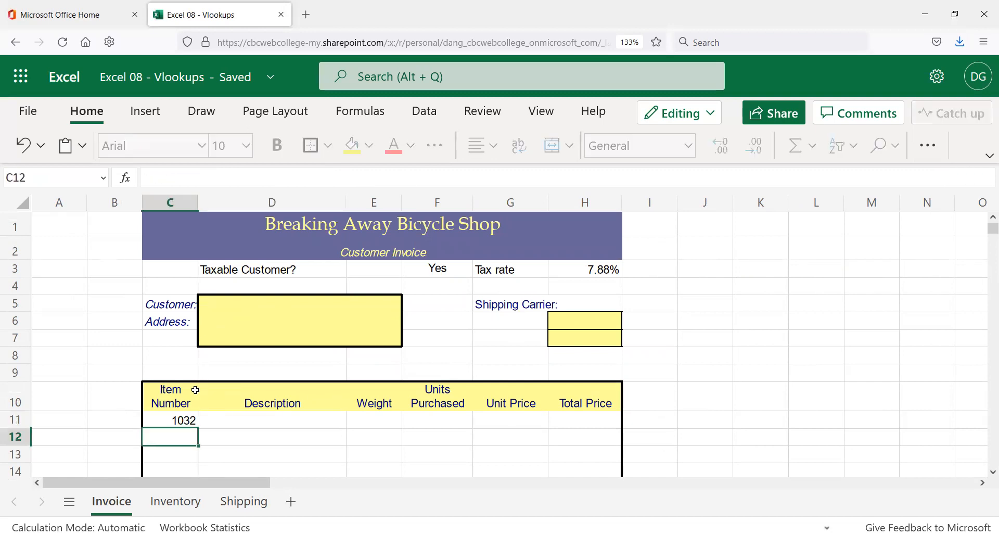
# - Set Units Purchased in F11 to 2 for item 1032
pyautogui.press('Up')
pyautogui.press('Right')
pyautogui.press('Right')
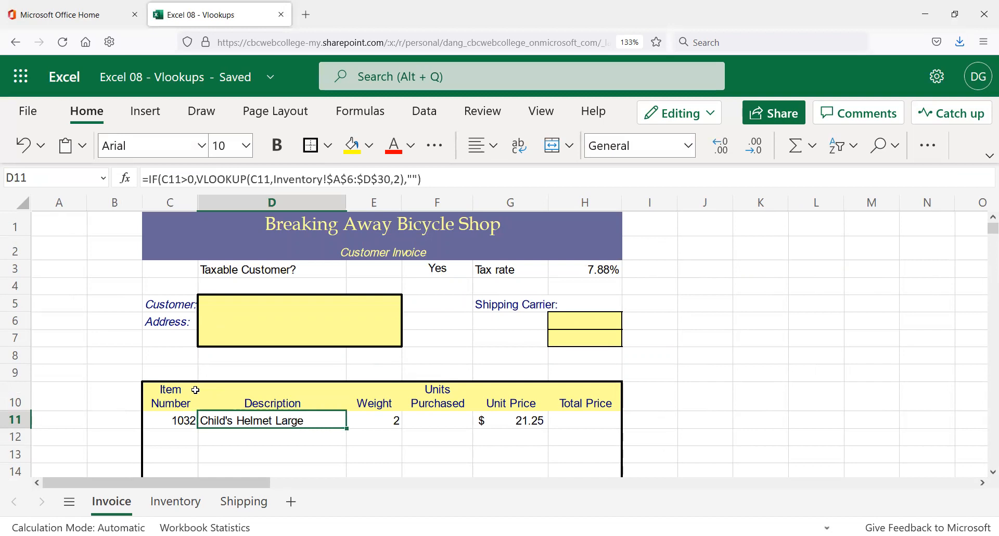
pyautogui.press('Right')
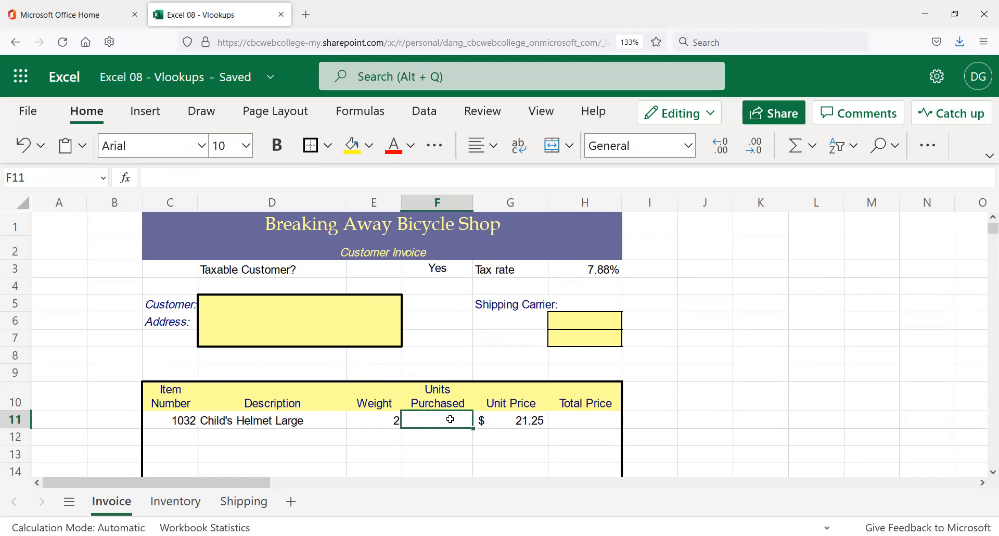
pyautogui.write('1')
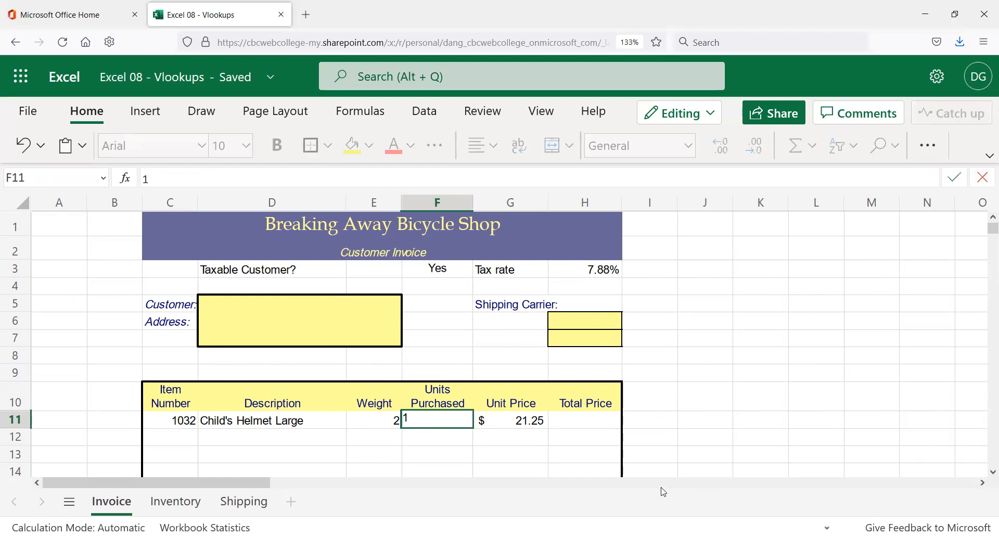
pyautogui.press('Return')
pyautogui.press('Up')
pyautogui.write('2')
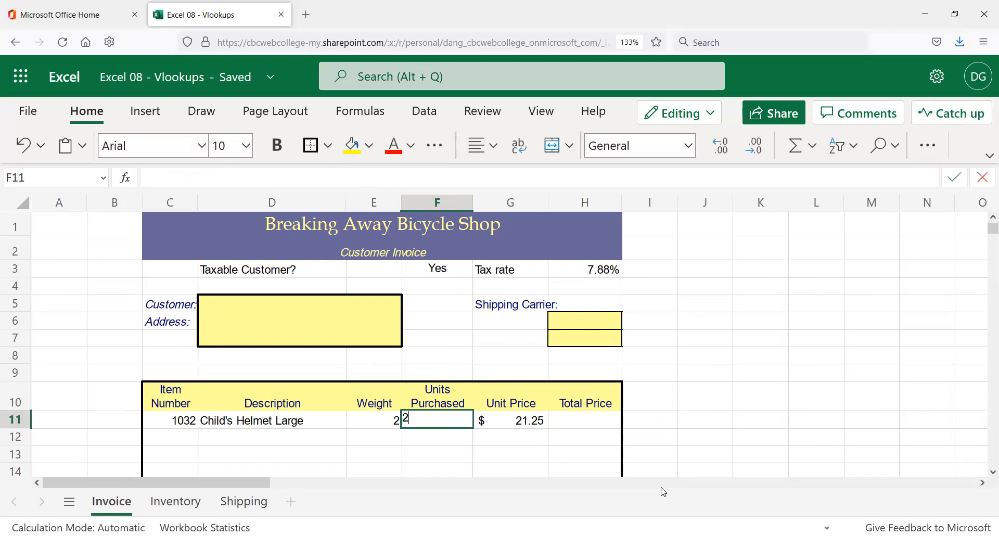
pyautogui.press('Return')
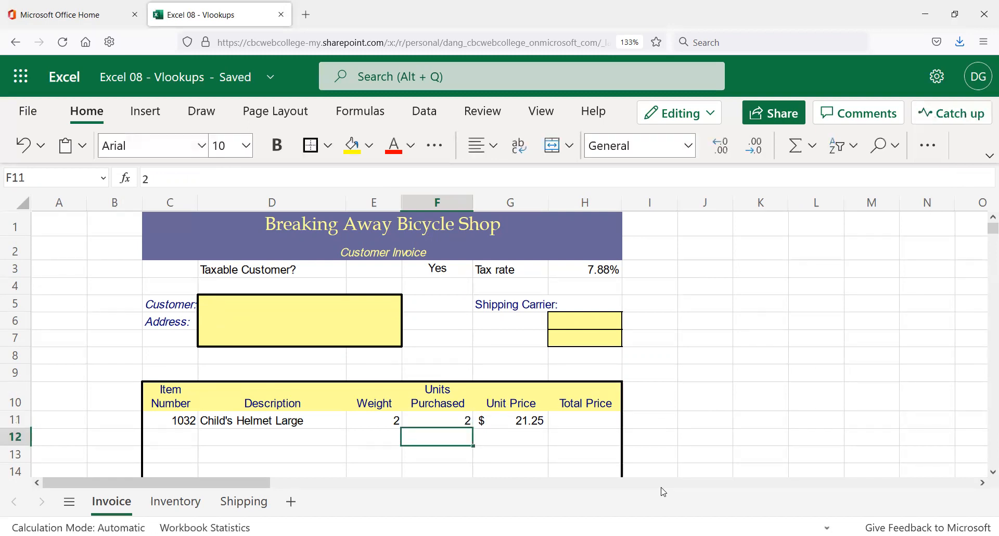
pyautogui.press('Up')
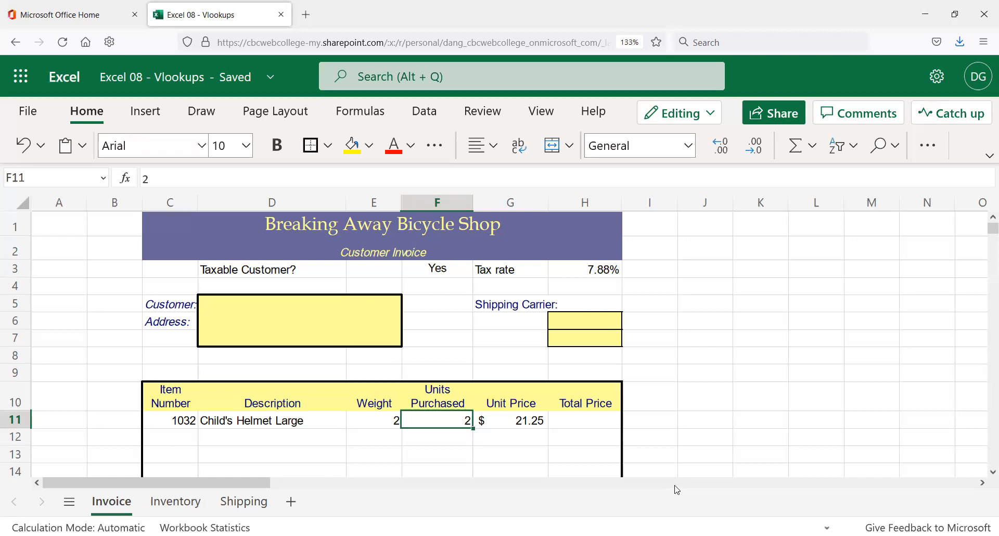
# - Calculate the Total Price in H11 by multiplying Units Purchased by Unit Price with =F11*G11
pyautogui.click(597, 422)
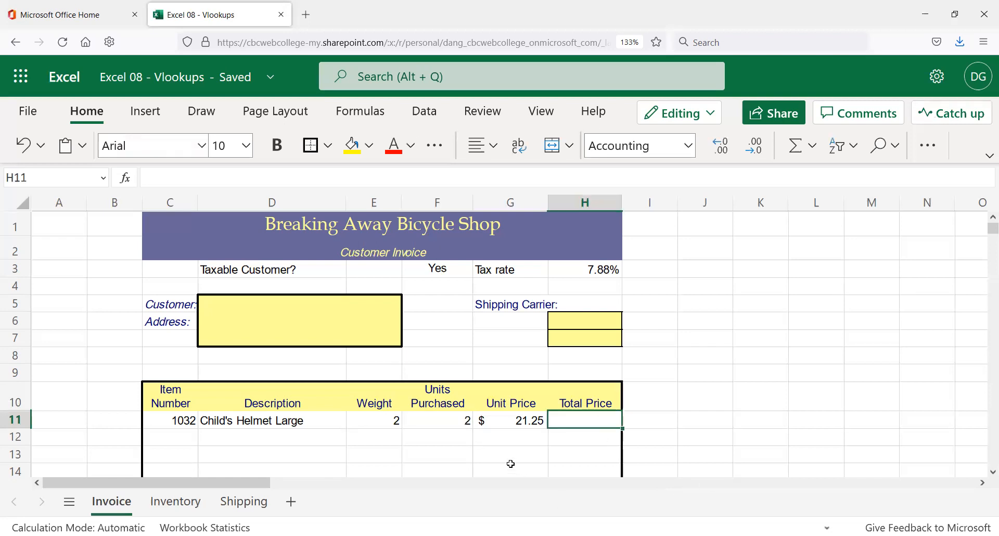
pyautogui.write('=')
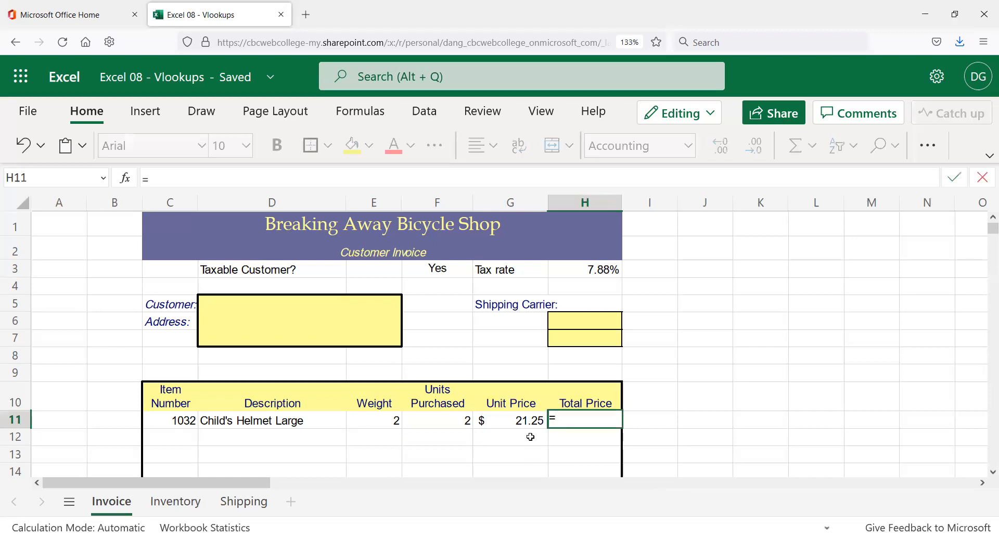
pyautogui.click(438, 411)
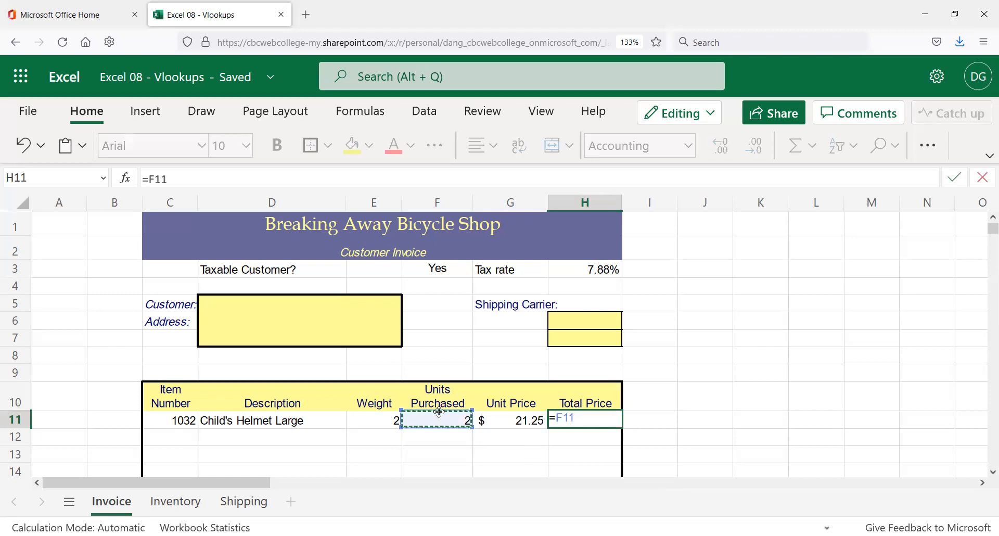
pyautogui.write('*')
pyautogui.click(541, 416)
pyautogui.press('Return')
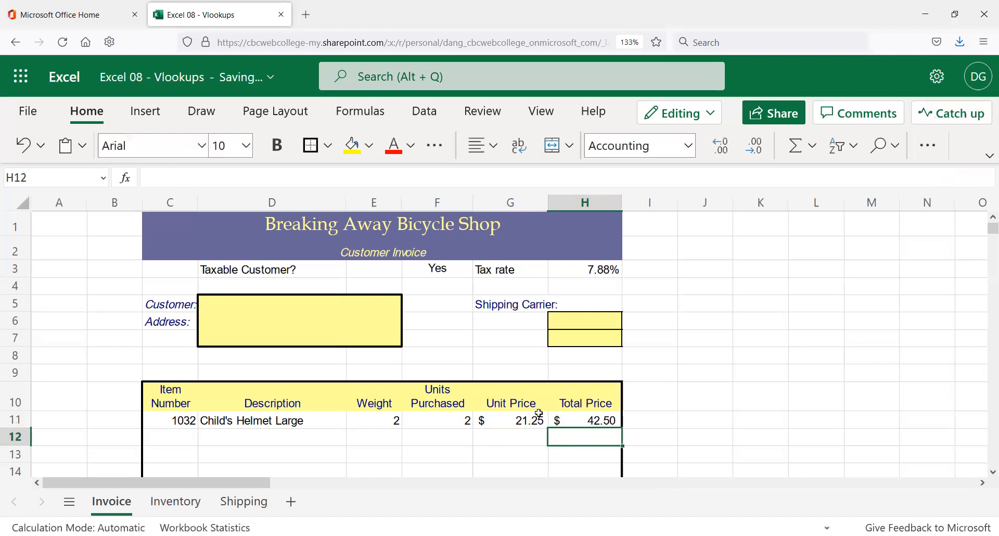
# - Fill the Total Price formula from H11 down to H20
pyautogui.press('Up')
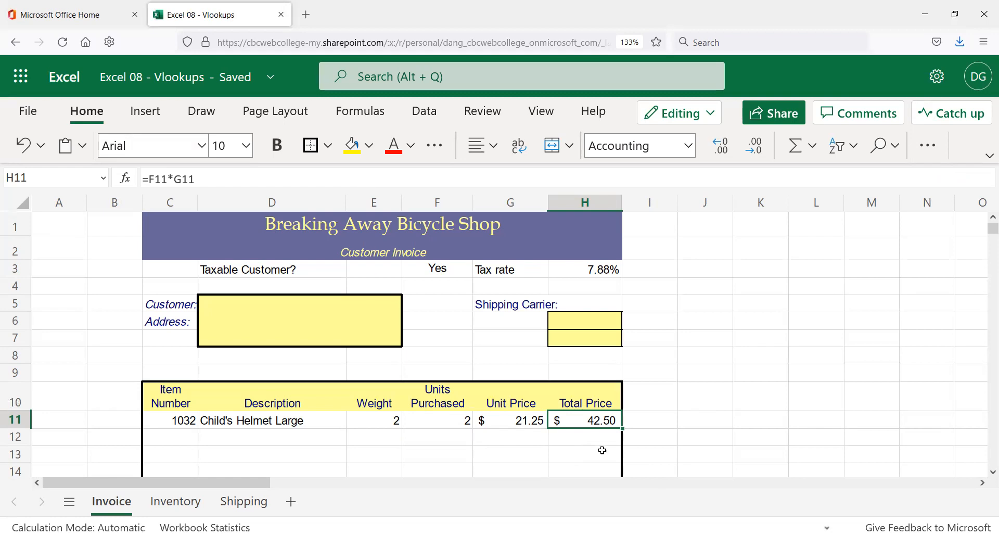
pyautogui.scroll(-2, 602, 450)
pyautogui.scroll(-3, 623, 342)
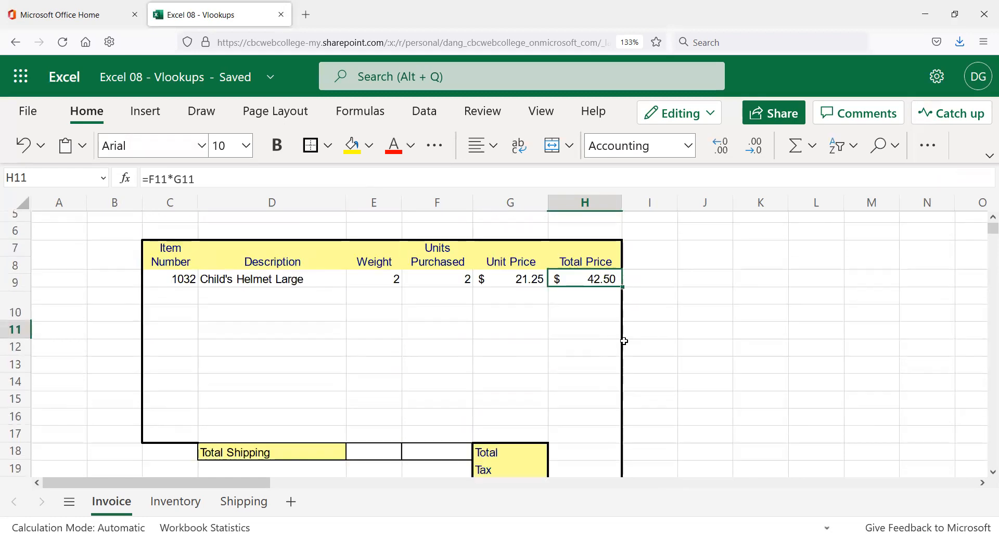
pyautogui.moveTo(621, 261); pyautogui.dragTo(600, 403)
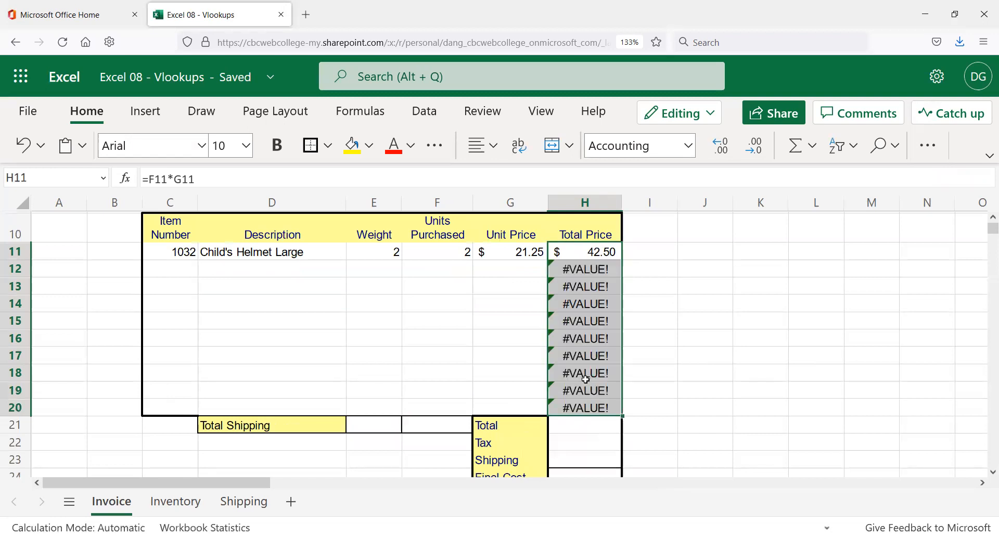
# - Clear the Total Price formulas from cells H11 through H20 of the invoice
pyautogui.click(612, 299)
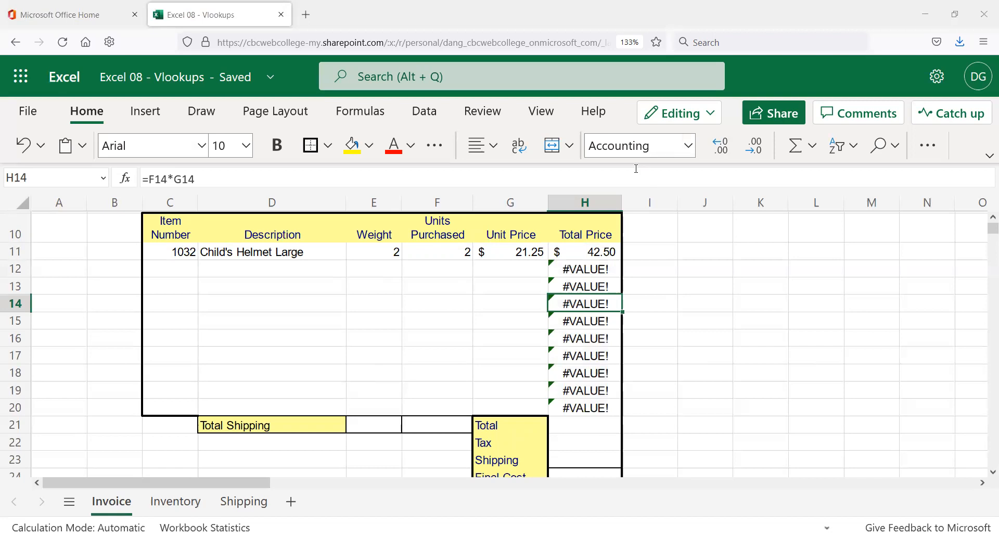
pyautogui.click(470, 281)
pyautogui.hotkey('ctrl', 'y')
pyautogui.press('Escape')
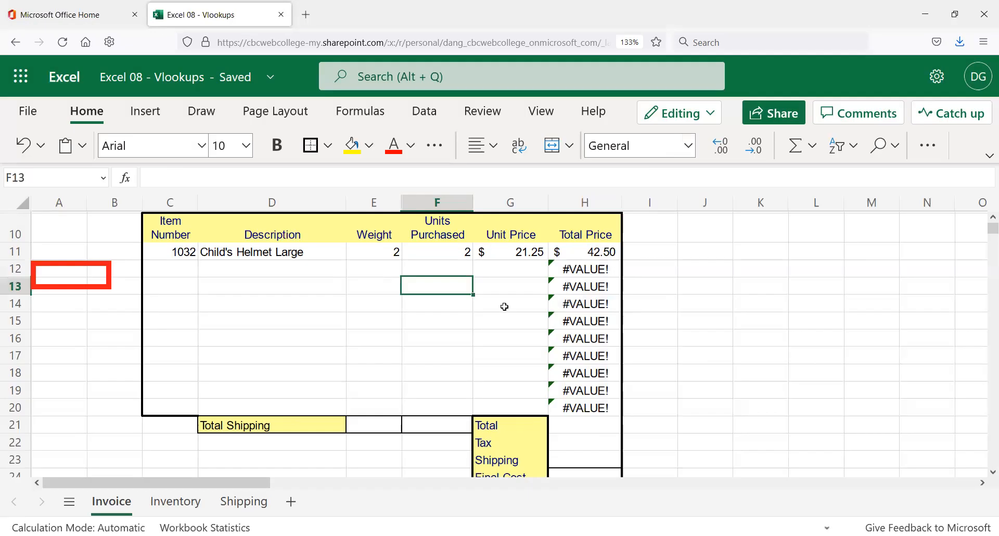
pyautogui.click(586, 264)
pyautogui.moveTo(584, 246); pyautogui.dragTo(599, 409)
pyautogui.press('Delete')
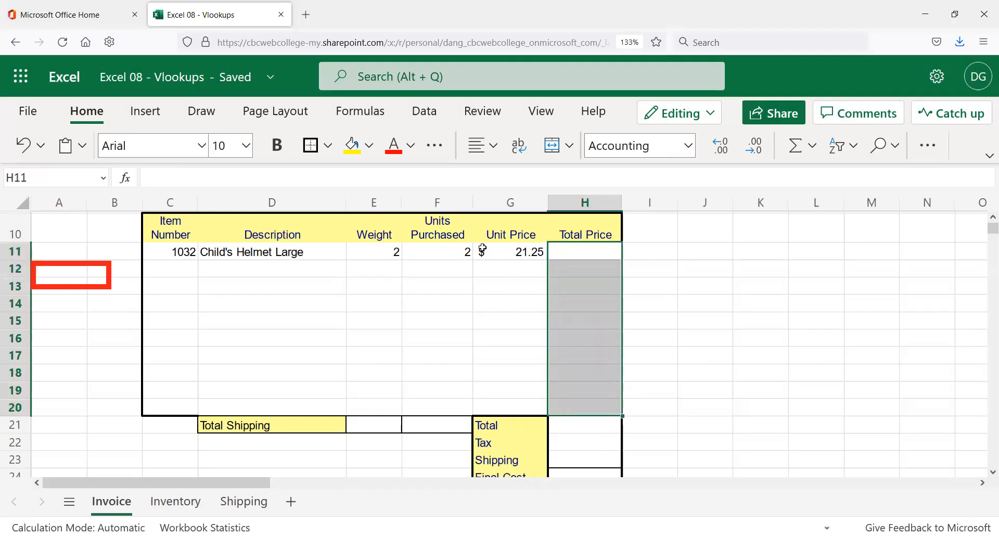
# - Clear the units purchased in F11 and the item number in C11 of the invoice
pyautogui.click(457, 251)
pyautogui.press('Delete')
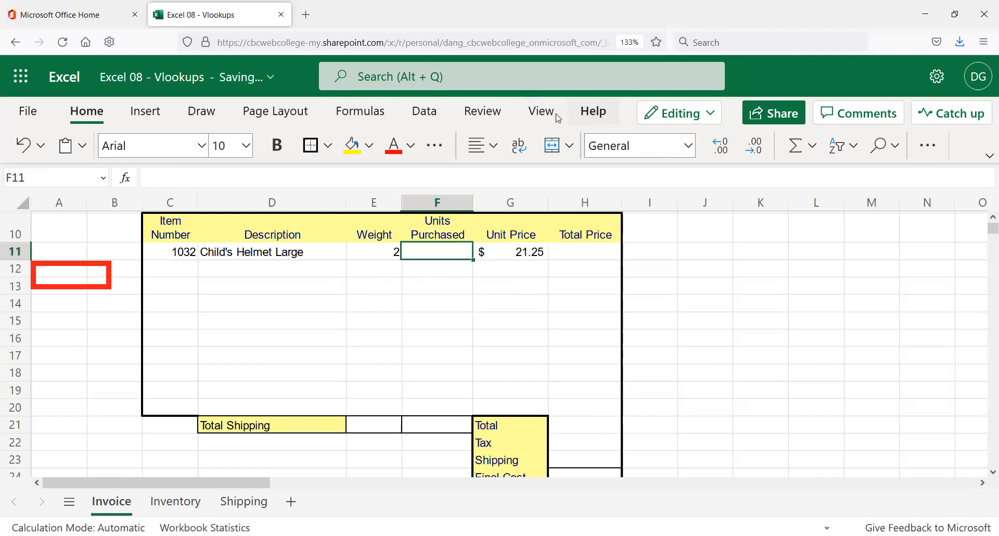
pyautogui.click(176, 267)
pyautogui.click(183, 258)
pyautogui.press('Delete')
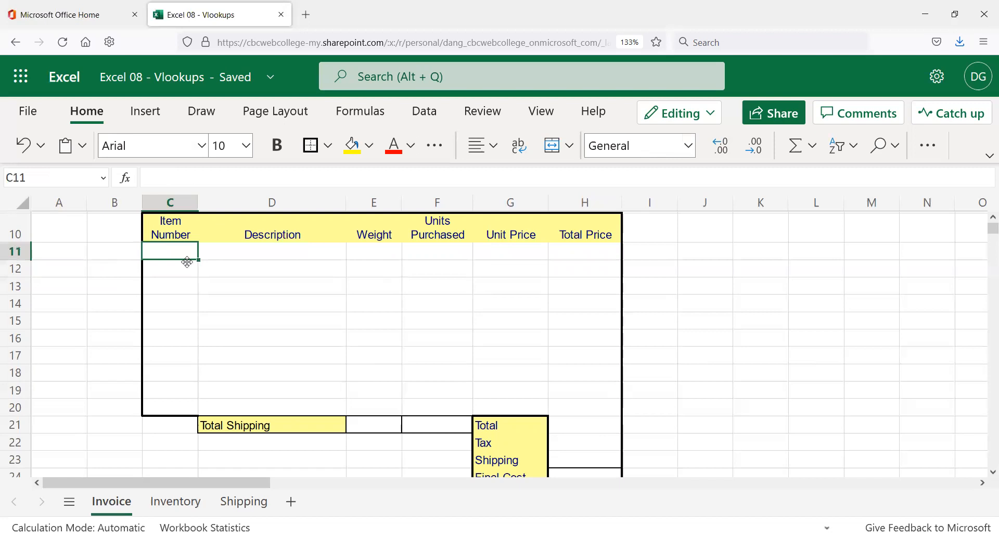
# - Enter a person's first name in place of an item number in cell C12 of the invoice
pyautogui.click(187, 262)
pyautogui.scroll(2, 216, 263)
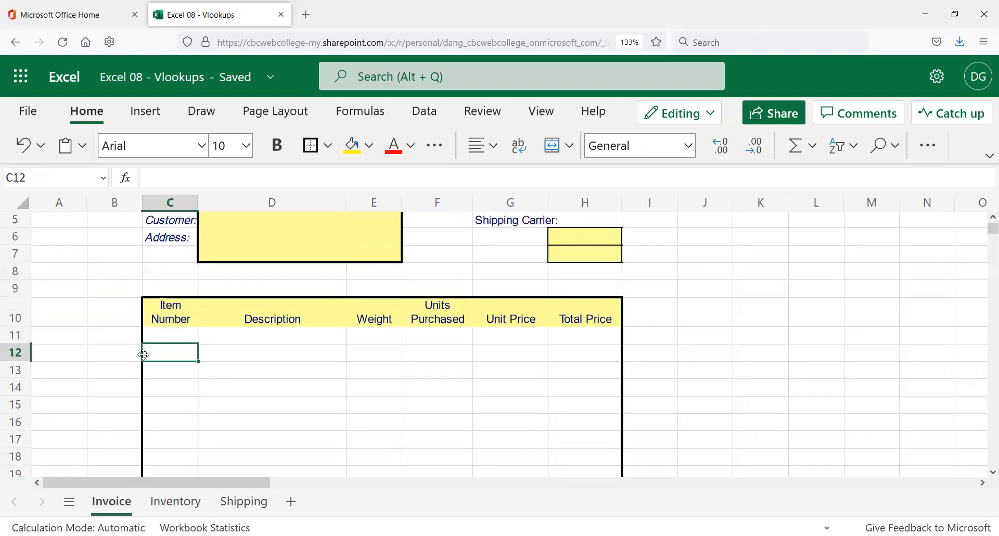
pyautogui.click(169, 333)
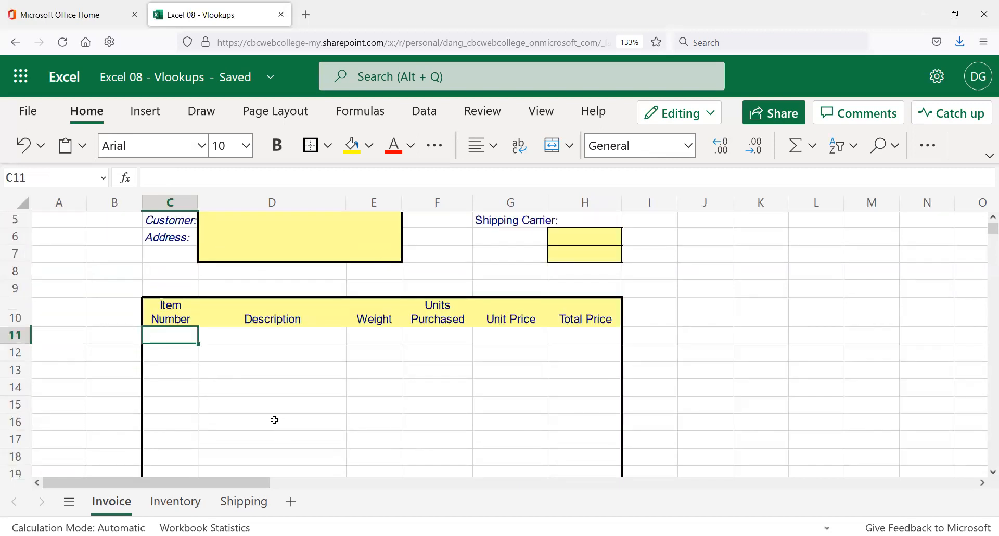
pyautogui.scroll(2, 274, 422)
pyautogui.click(217, 305)
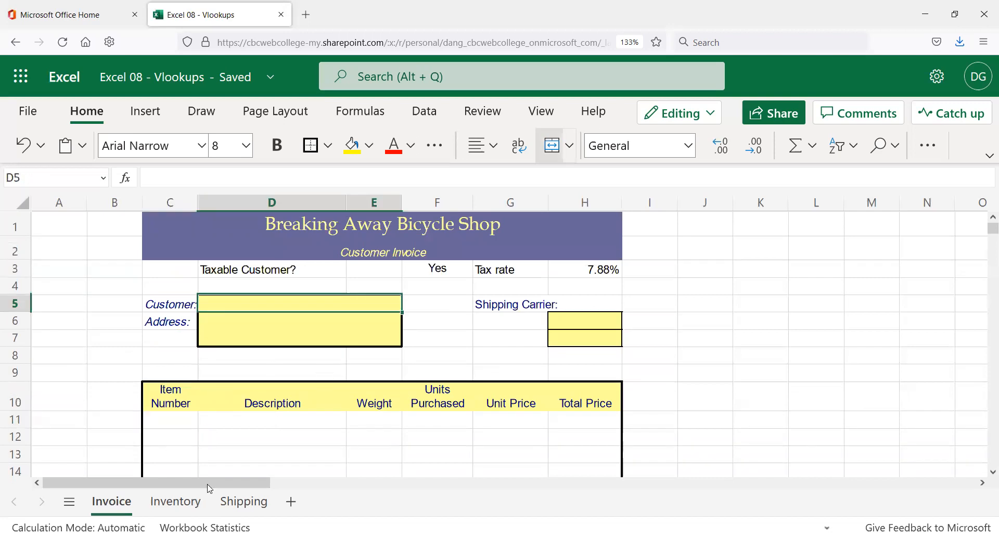
pyautogui.click(197, 438)
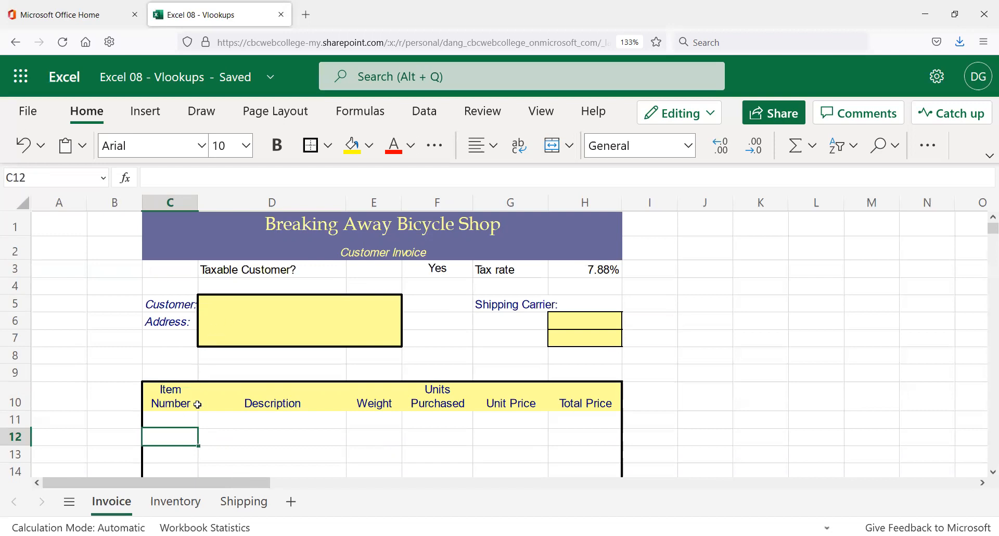
pyautogui.write('Bbob')
pyautogui.press('BackSpace')
pyautogui.press('BackSpace')
pyautogui.write('b')
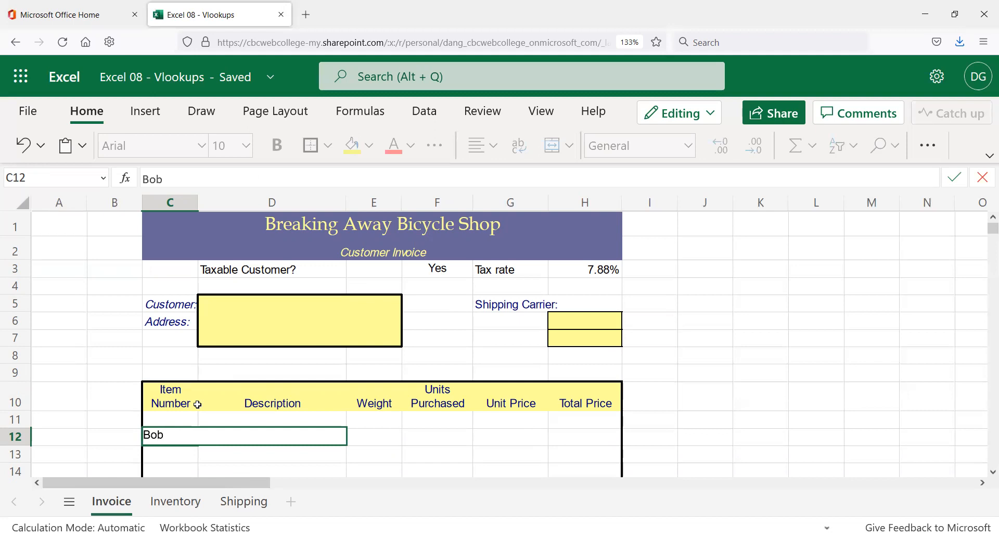
pyautogui.press('Return')
pyautogui.press('Up')
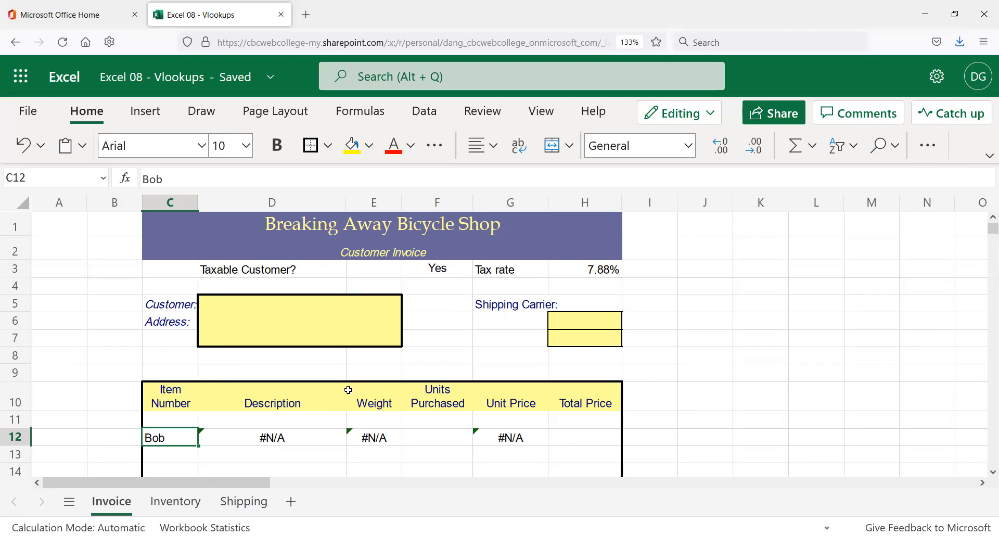
# - Clear the text entry from the Item Number cell C12
pyautogui.press('BackSpace')
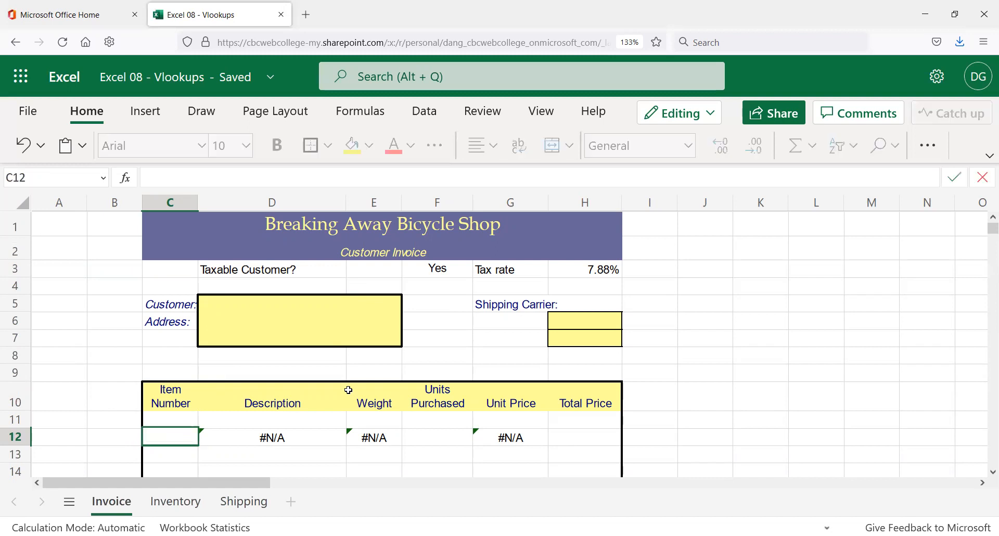
pyautogui.press('Return')
pyautogui.press('Up')
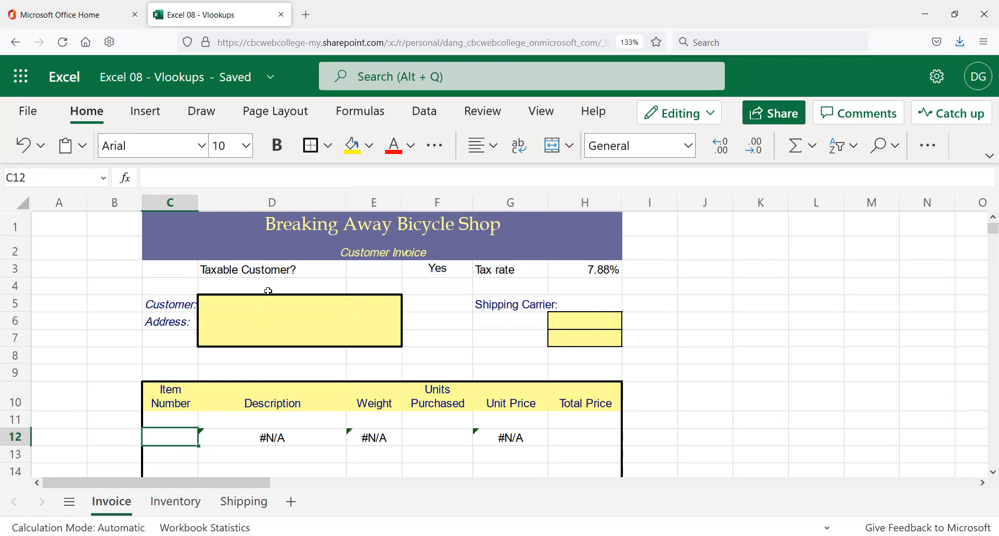
# - Enter a first name in the invoice's Customer field D5 and undo that entry
pyautogui.click(225, 304)
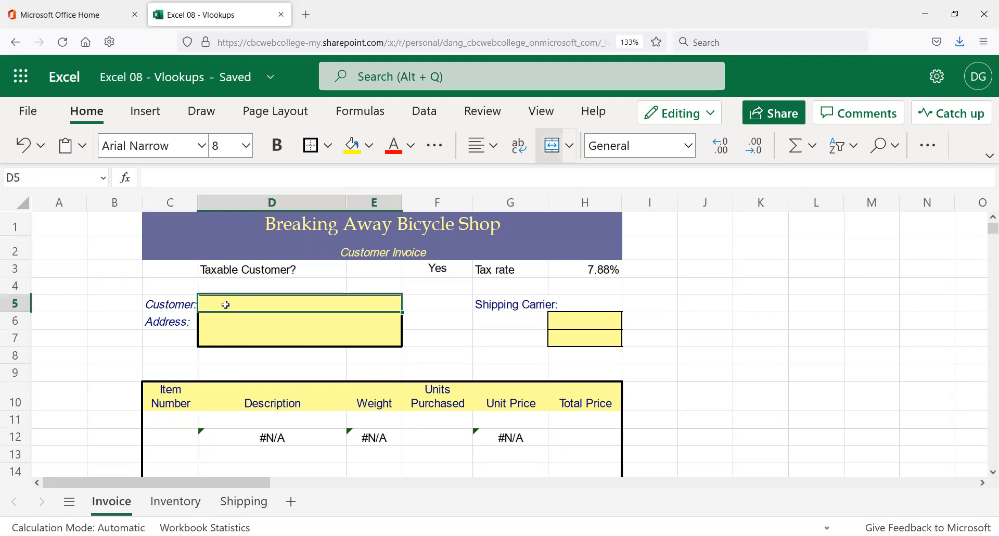
pyautogui.write('Bob')
pyautogui.press('Return')
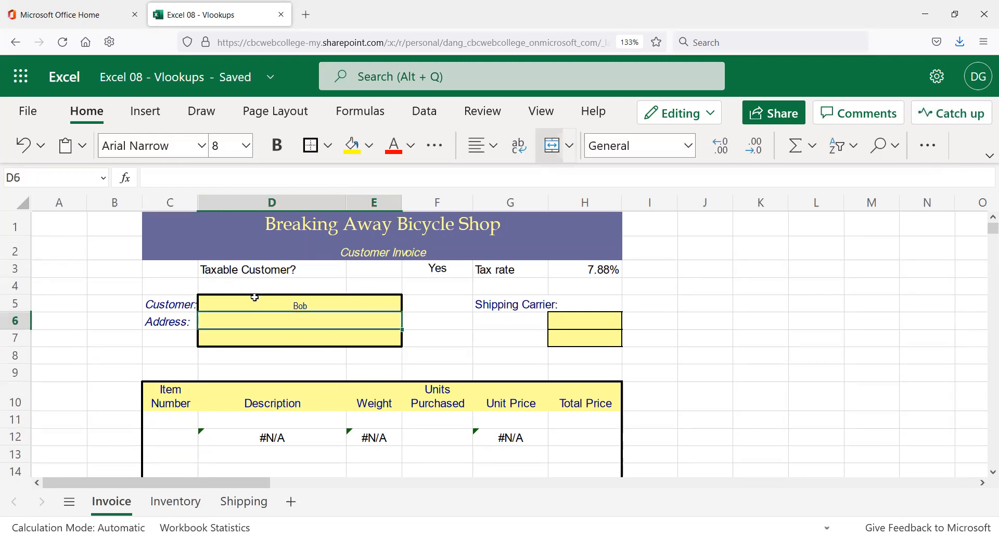
pyautogui.hotkey('ctrl', 'z')
# - Test C12 again with a first name as the item number, and delete the entry
pyautogui.click(184, 438)
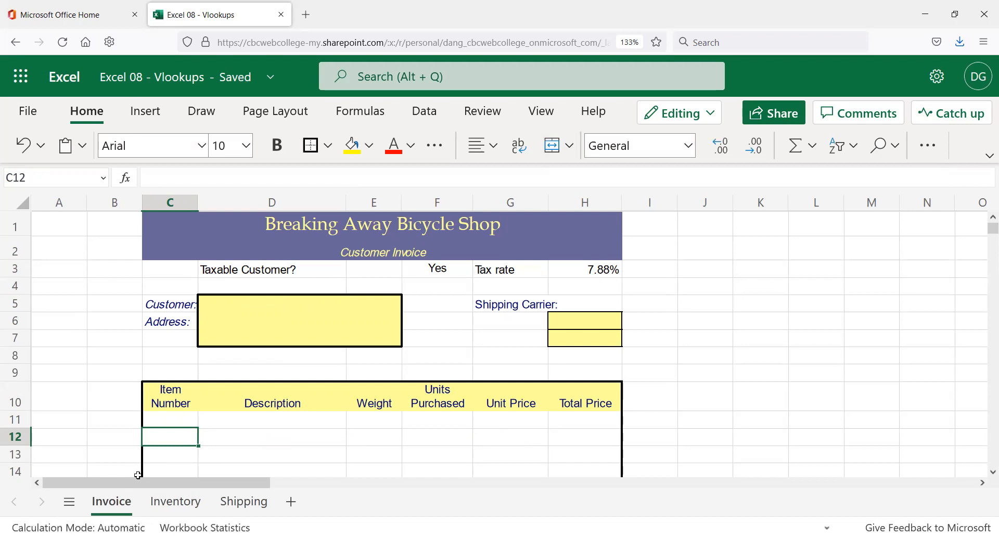
pyautogui.write('Bob')
pyautogui.press('Return')
pyautogui.press('Up')
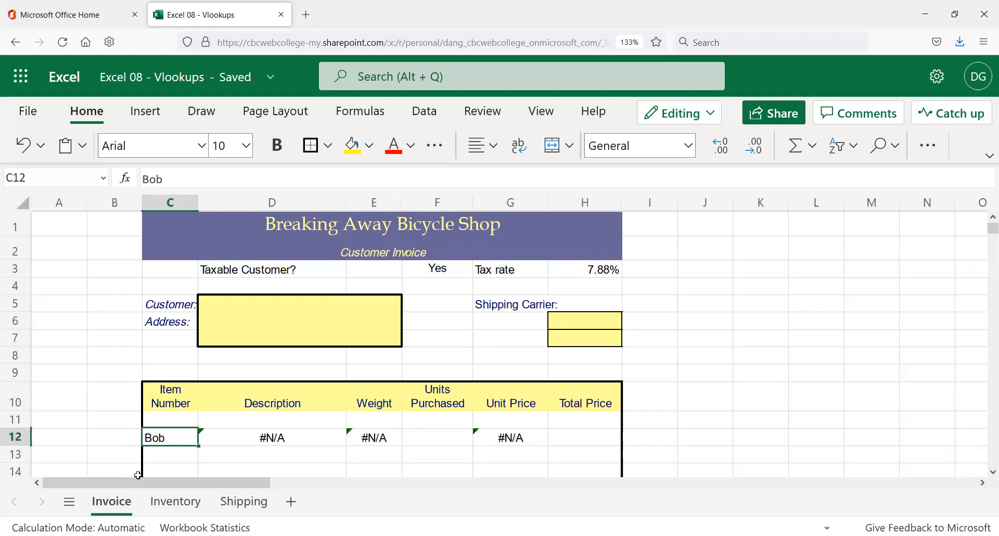
pyautogui.press('Delete')
pyautogui.press('Up')
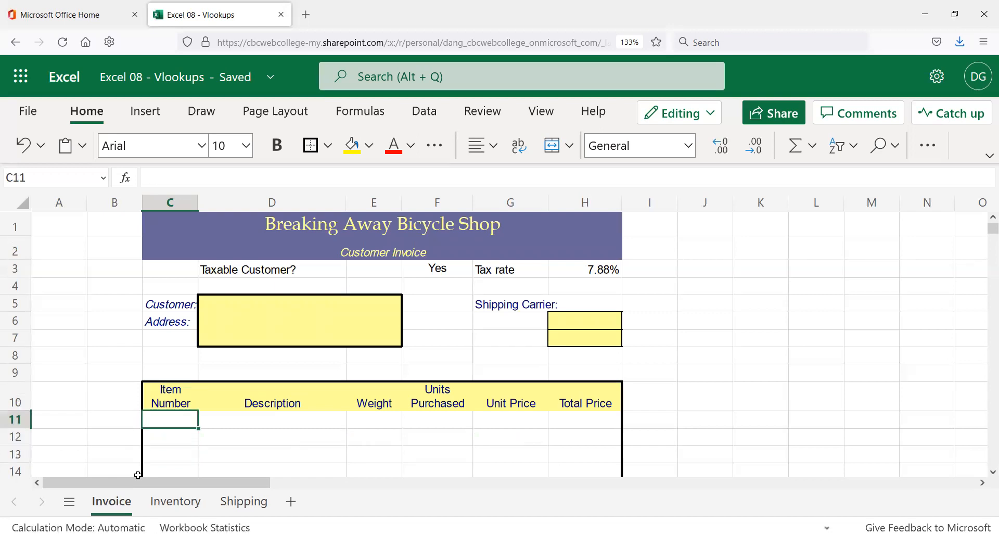
# - Inspect the Description lookup formula in D11 and the Item Number cell C11 it refers to
pyautogui.press('Right')
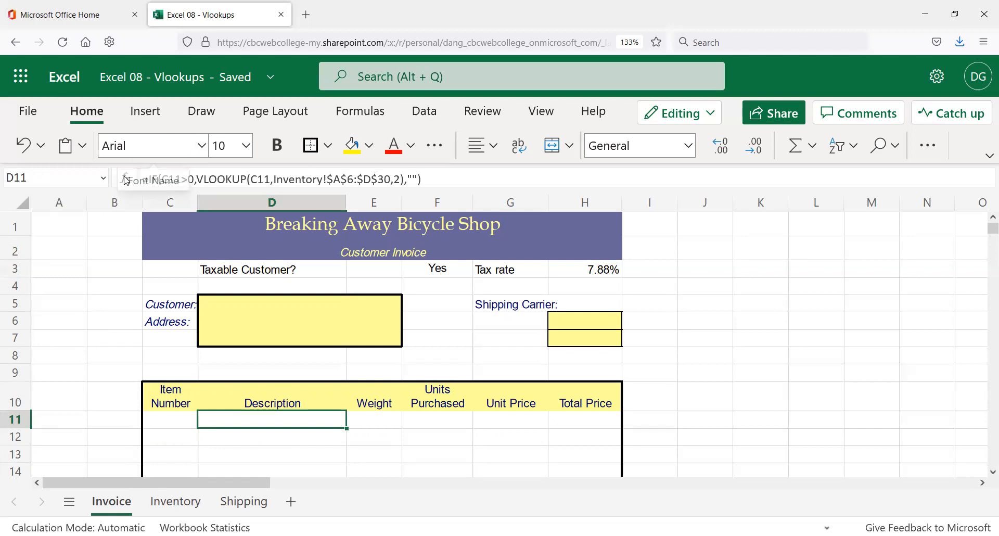
pyautogui.click(168, 421)
pyautogui.click(263, 413)
# - Examine the item numbers in the Inventory sheet's price list, from the first item in A6 down the list
pyautogui.click(177, 502)
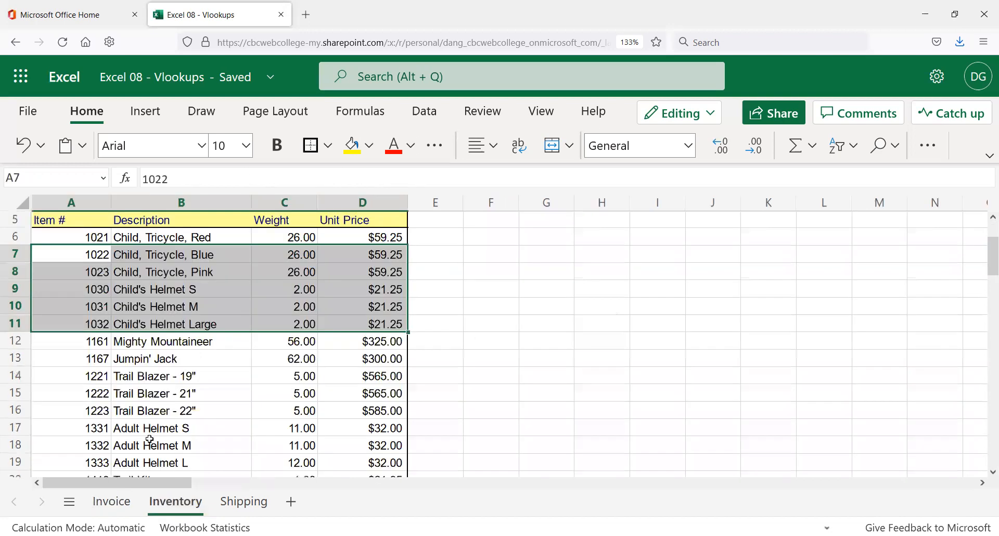
pyautogui.scroll(2, 146, 432)
pyautogui.scroll(-3, 142, 414)
pyautogui.scroll(-5, 142, 413)
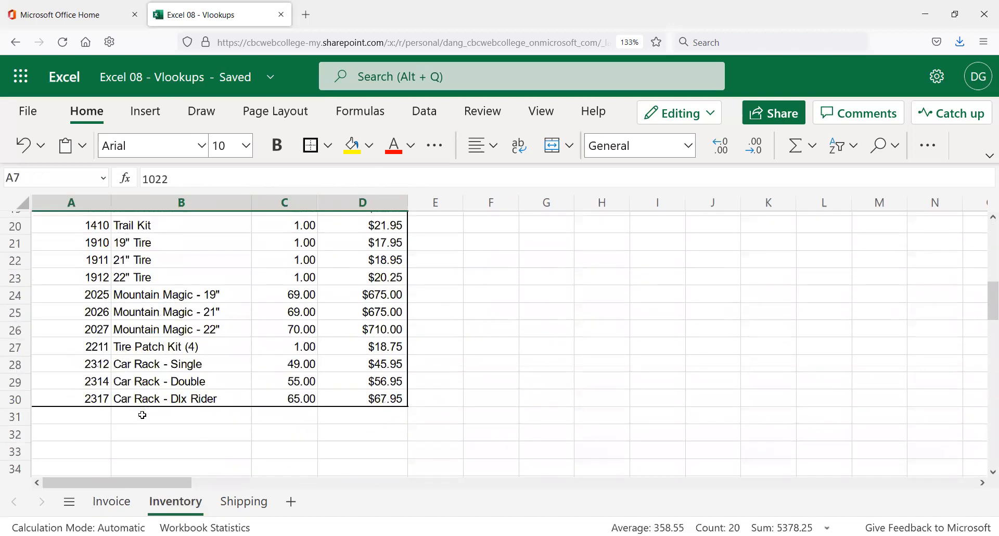
pyautogui.scroll(8, 134, 400)
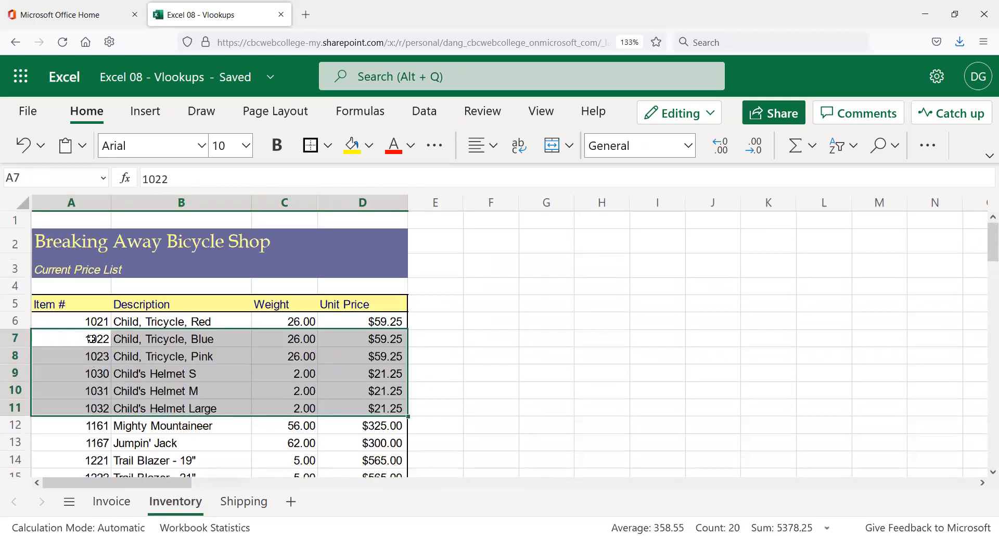
pyautogui.click(89, 322)
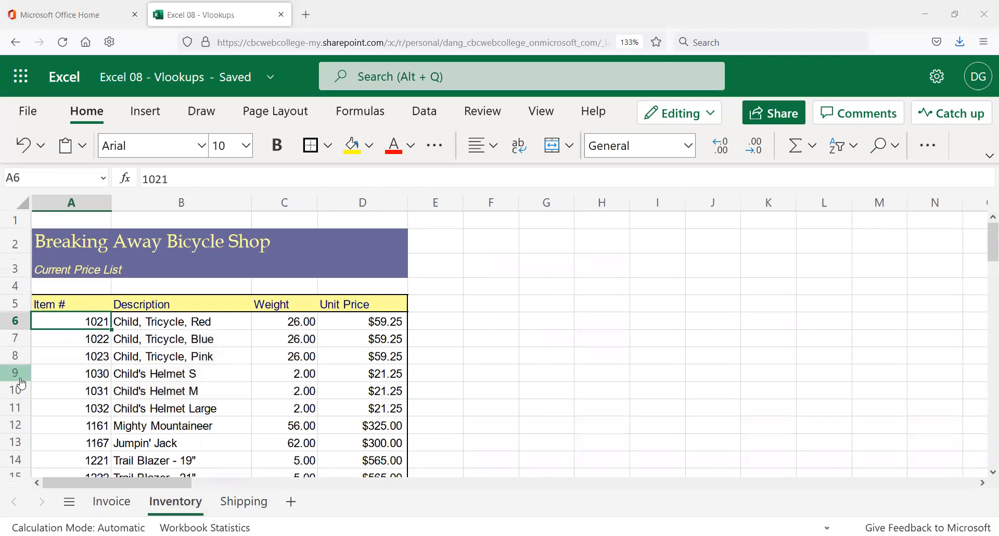
pyautogui.scroll(-2, 77, 406)
pyautogui.scroll(-5, 77, 406)
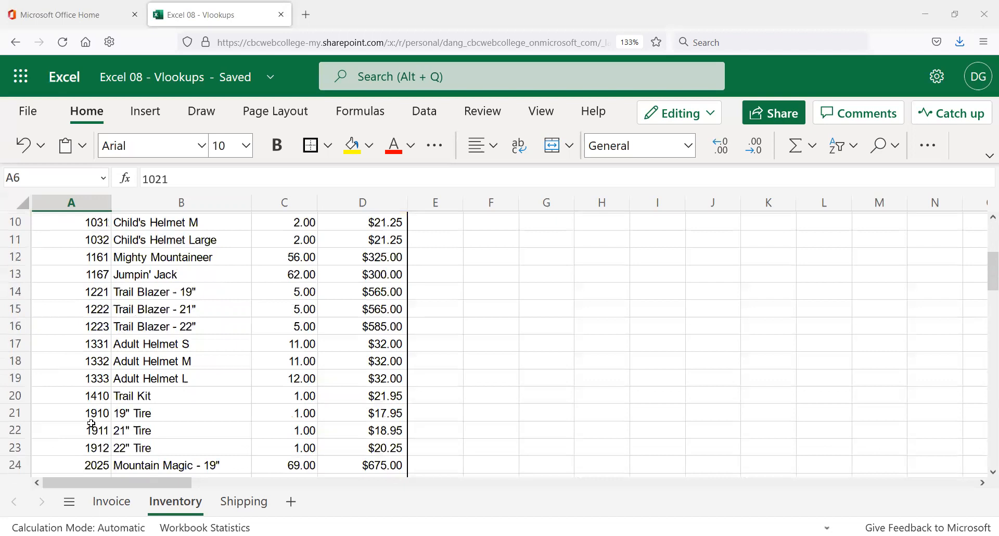
# - Return to the Invoice sheet and review the Item Number cell C11, the Customer field and the Weight formula in E11
pyautogui.click(110, 503)
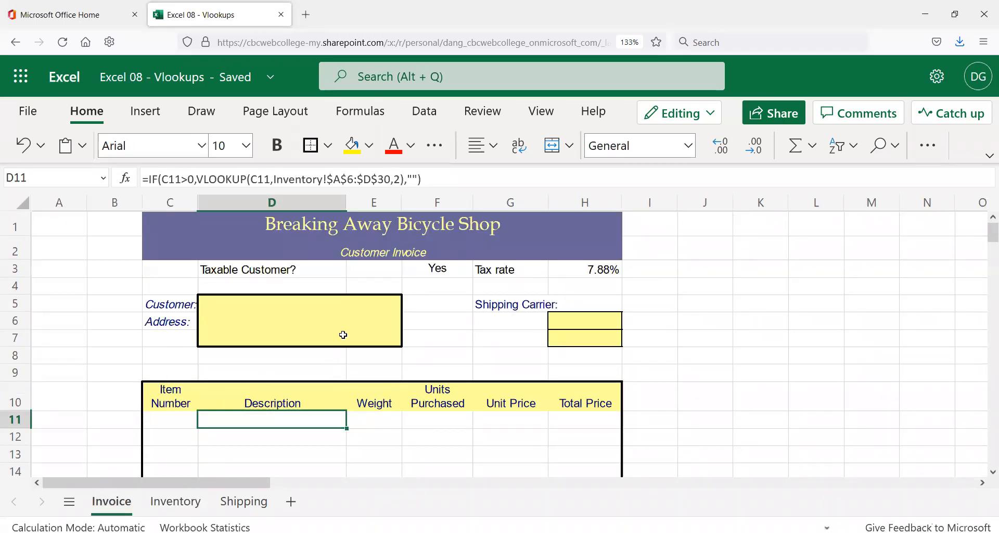
pyautogui.click(174, 422)
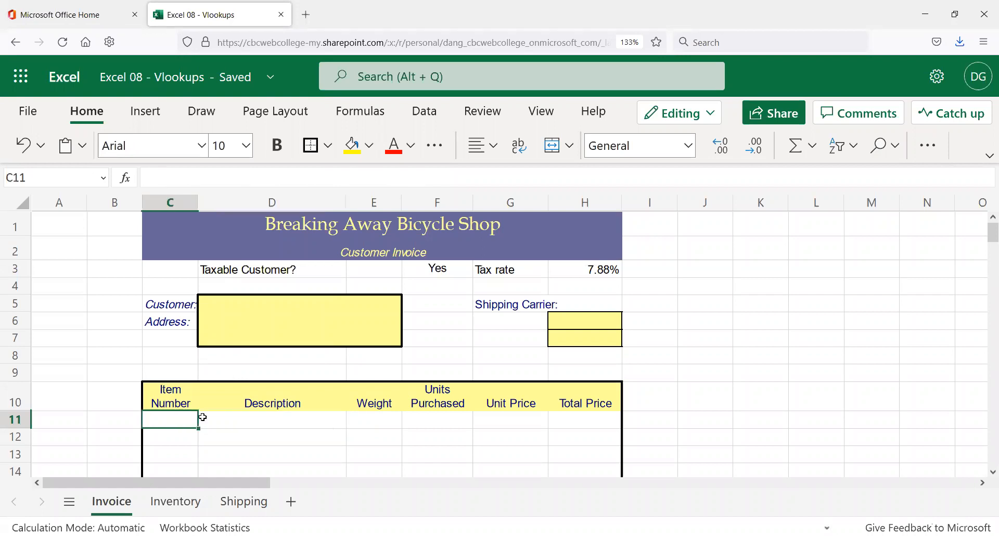
pyautogui.click(258, 316)
pyautogui.click(249, 306)
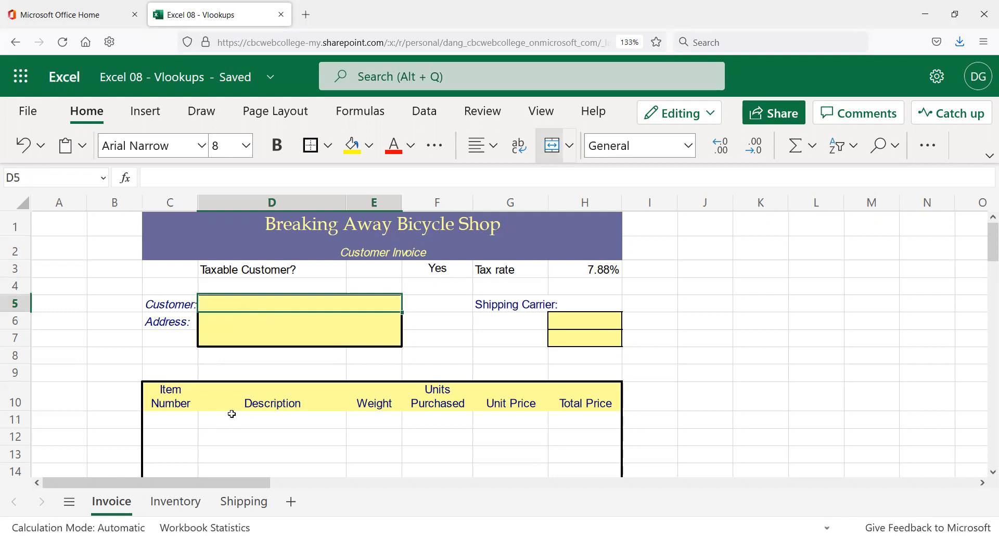
pyautogui.click(385, 419)
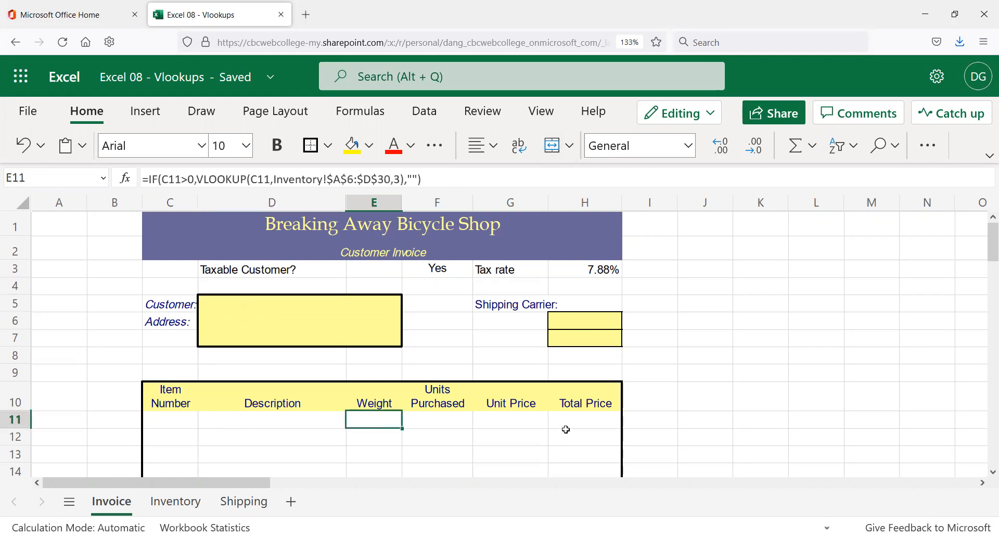
# - Enter item number 1032 in C11 and check the Description and Weight lookups in D11 and E11
pyautogui.click(159, 421)
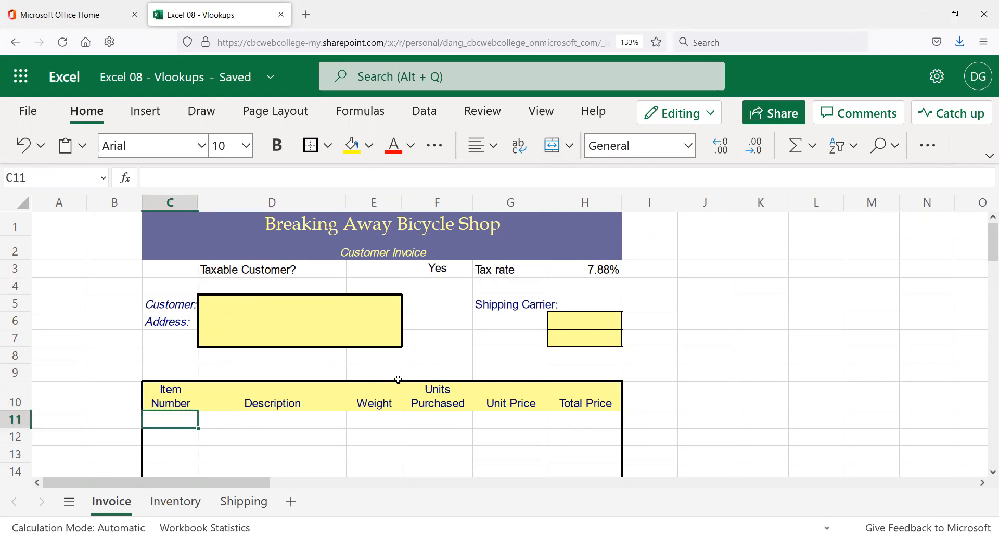
pyautogui.write('1032')
pyautogui.press('Return')
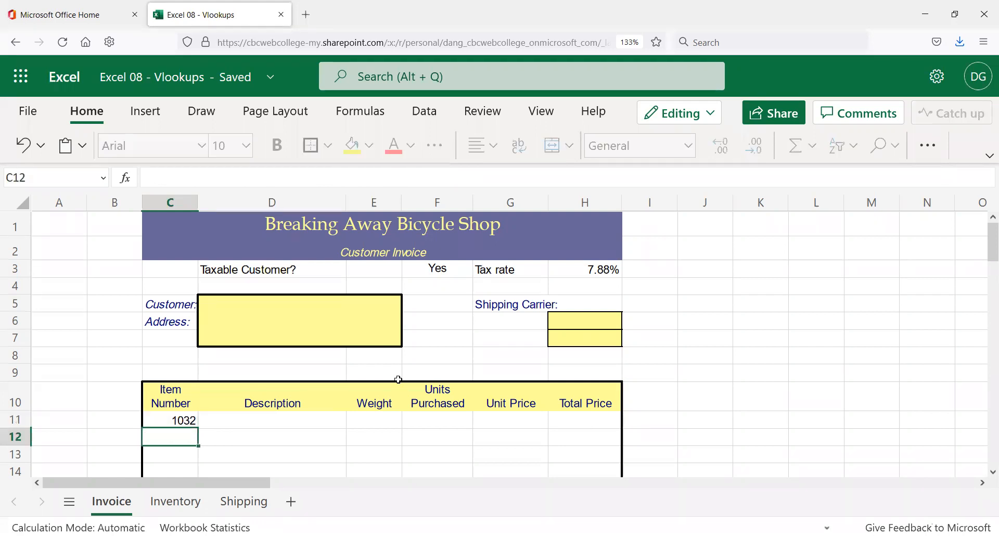
pyautogui.press('Up')
pyautogui.press('Right')
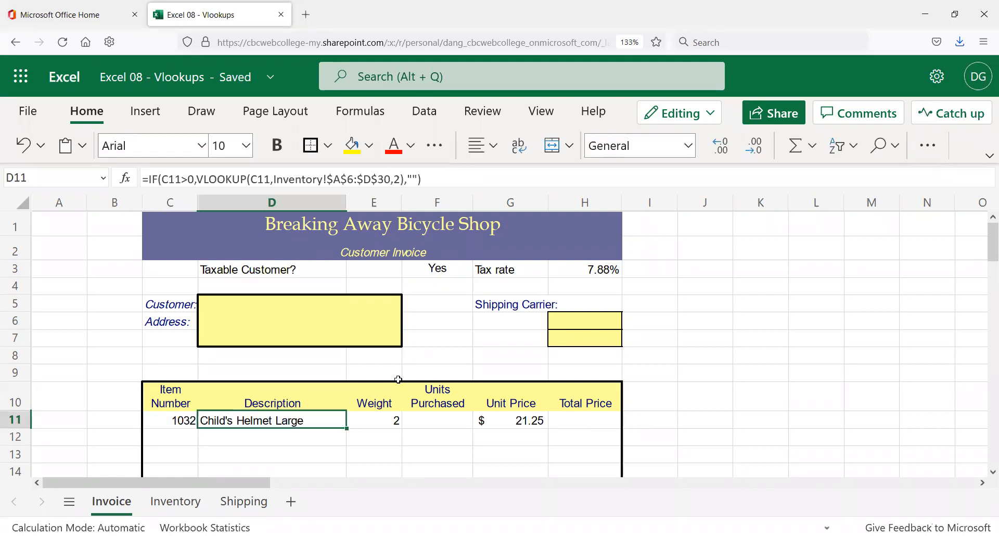
pyautogui.press('Right')
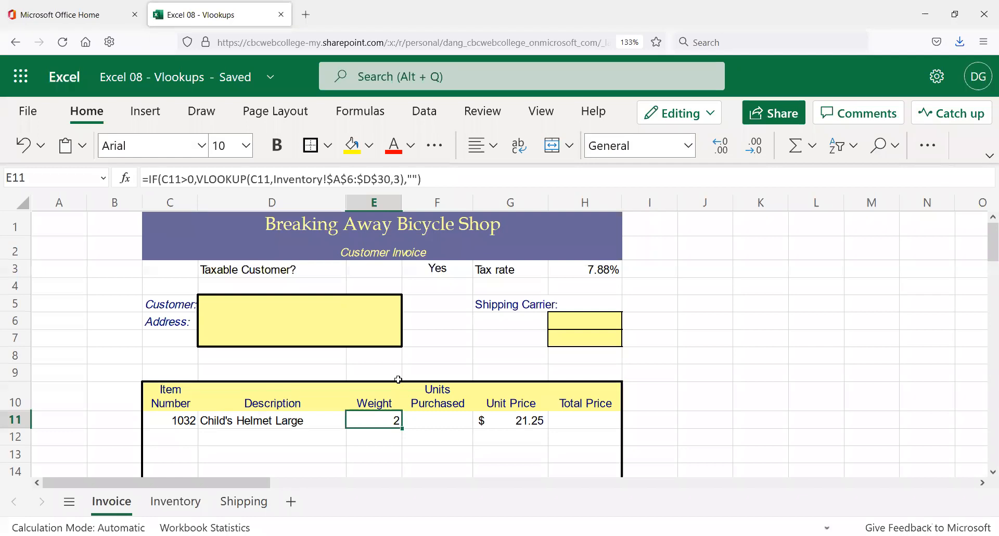
# - Enter 2 as the units purchased for item 1032 in F11
pyautogui.moveTo(168, 420); pyautogui.dragTo(578, 420)
pyautogui.click(435, 419)
pyautogui.click(384, 419)
pyautogui.click(423, 416)
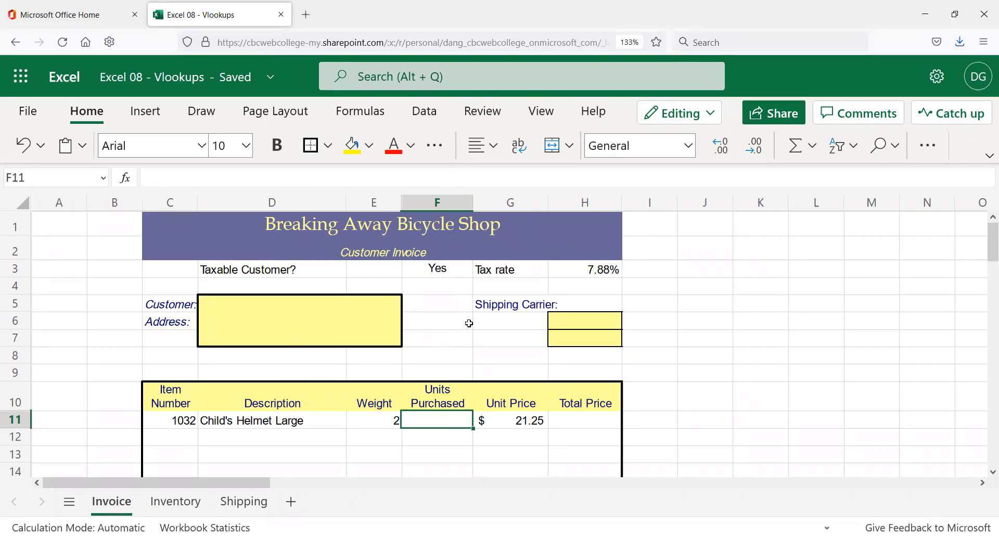
pyautogui.write('2')
pyautogui.press('Return')
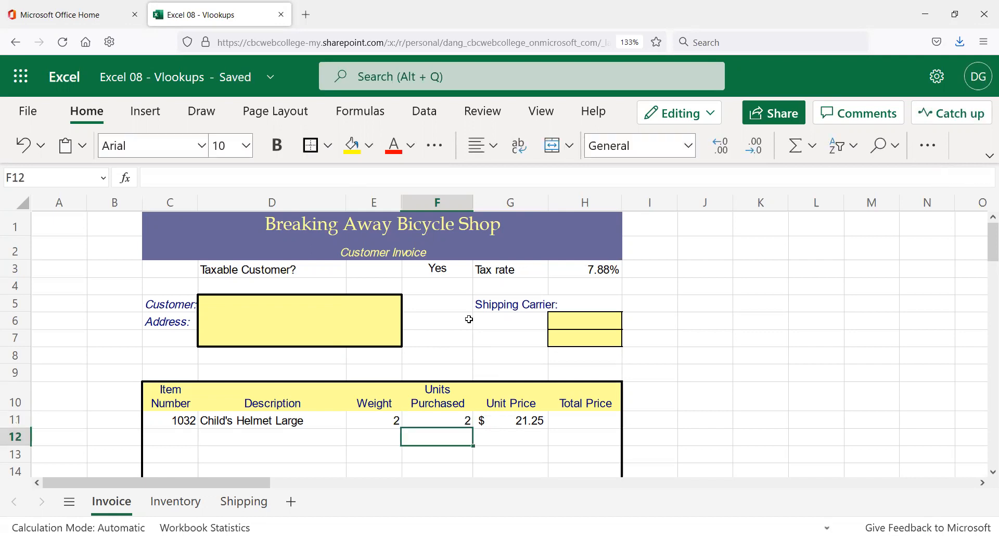
# - Enter the Total Price formula =F11*G11 in H11 to multiply units purchased by unit price
pyautogui.click(570, 421)
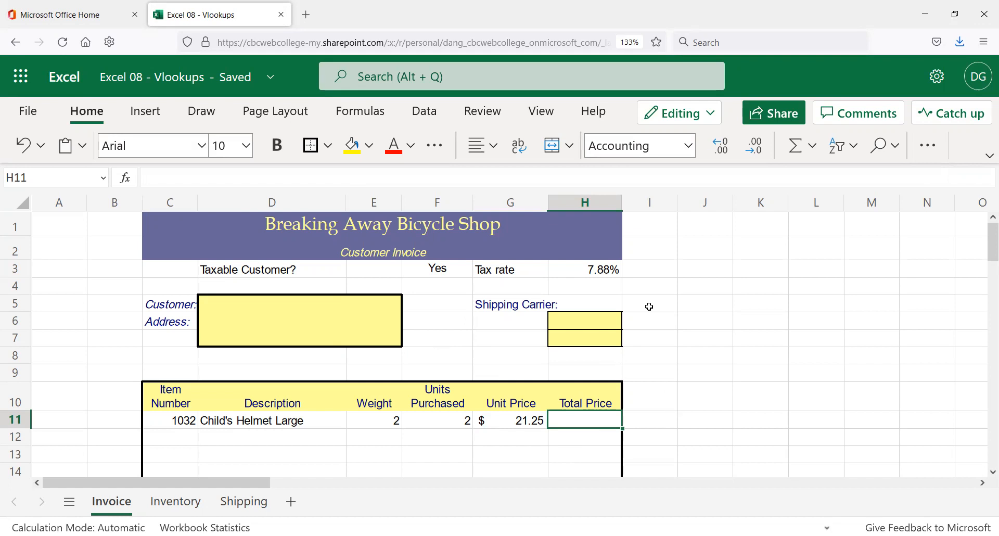
pyautogui.write('=')
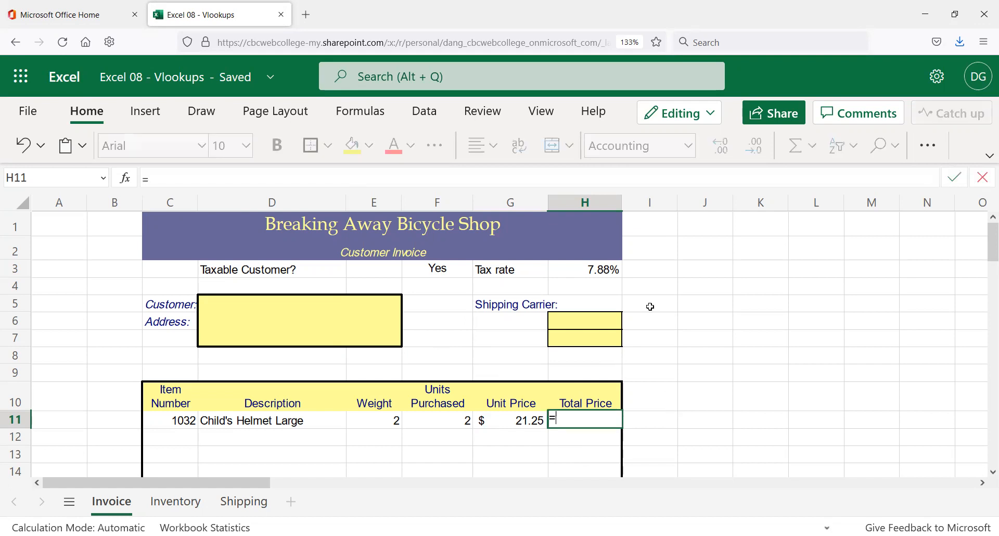
pyautogui.click(436, 419)
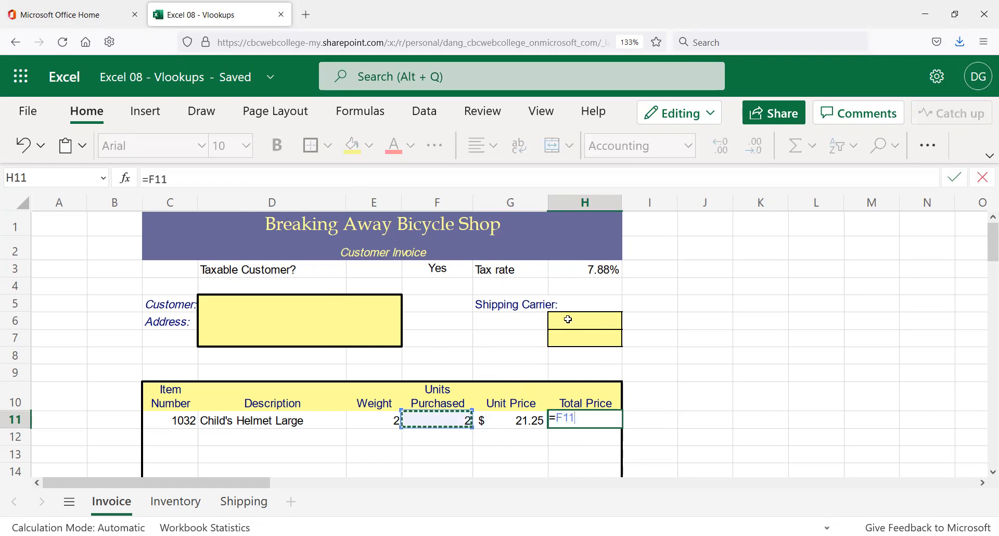
pyautogui.write('*')
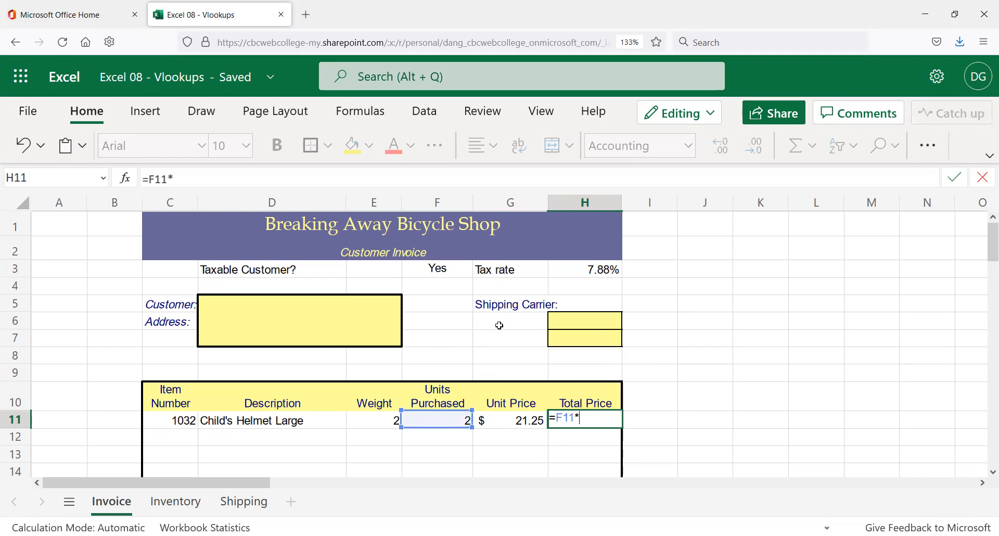
pyautogui.click(519, 420)
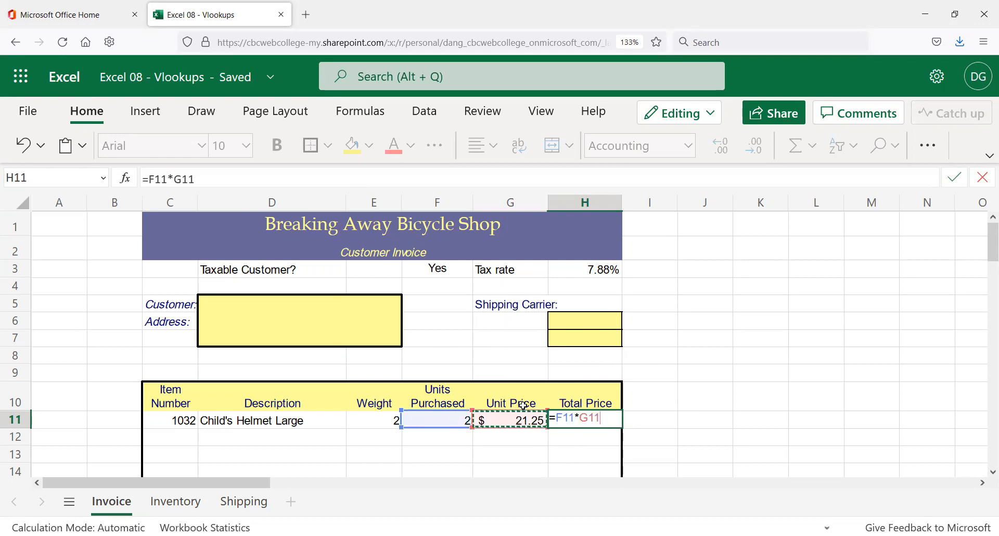
pyautogui.press('Return')
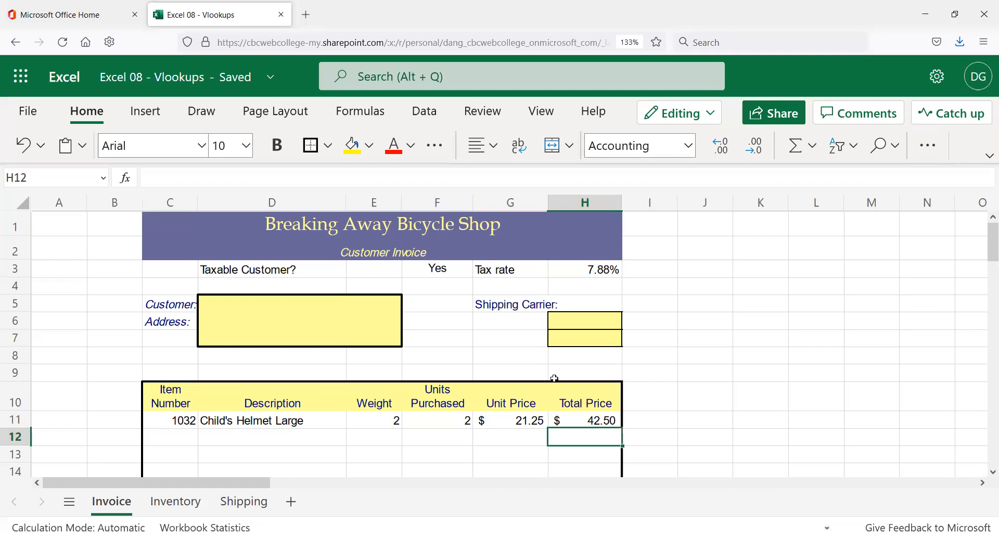
# - Review the Total Price formula in H11, the units in F11 and the Unit Price formulas in G11 and the rows below
pyautogui.click(584, 420)
pyautogui.scroll(-2, 571, 417)
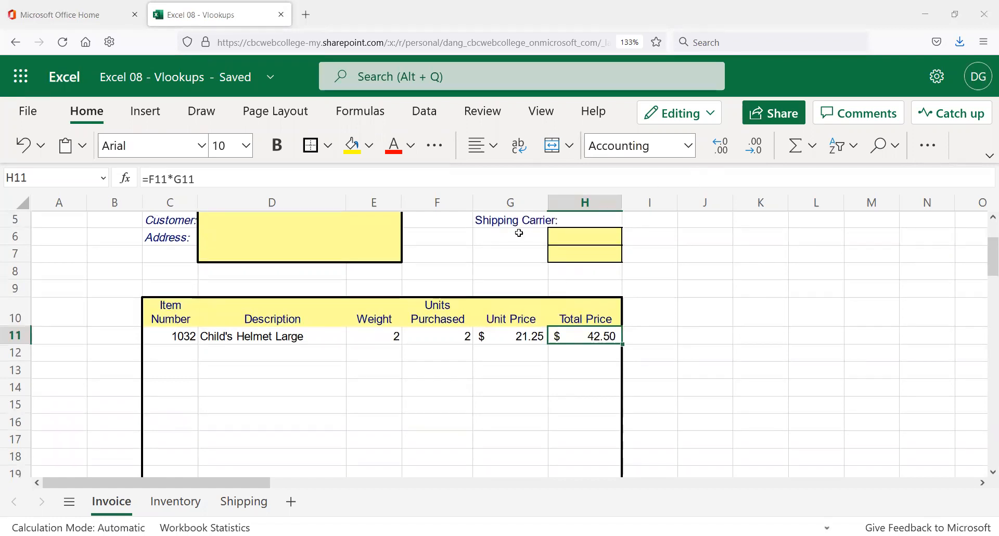
pyautogui.click(518, 348)
pyautogui.click(450, 339)
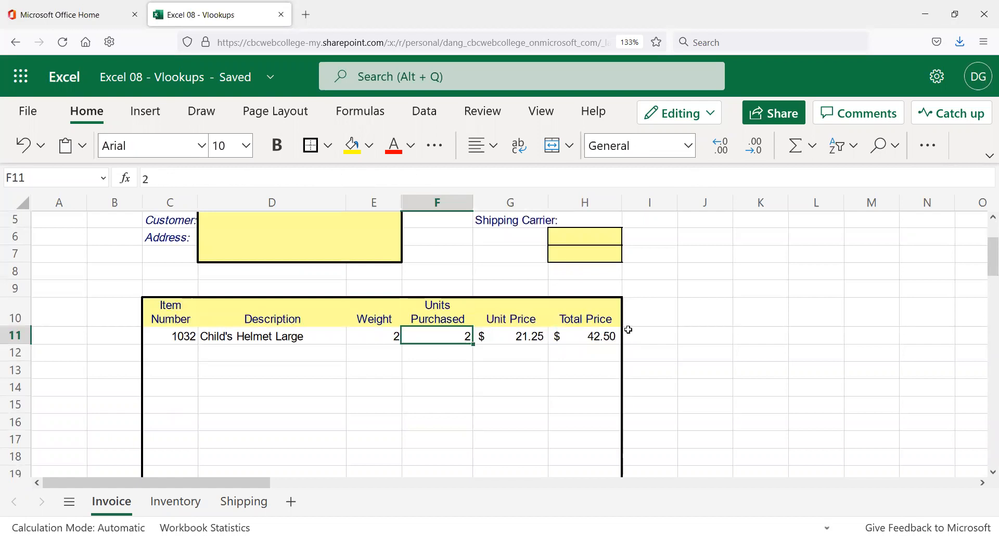
pyautogui.click(608, 334)
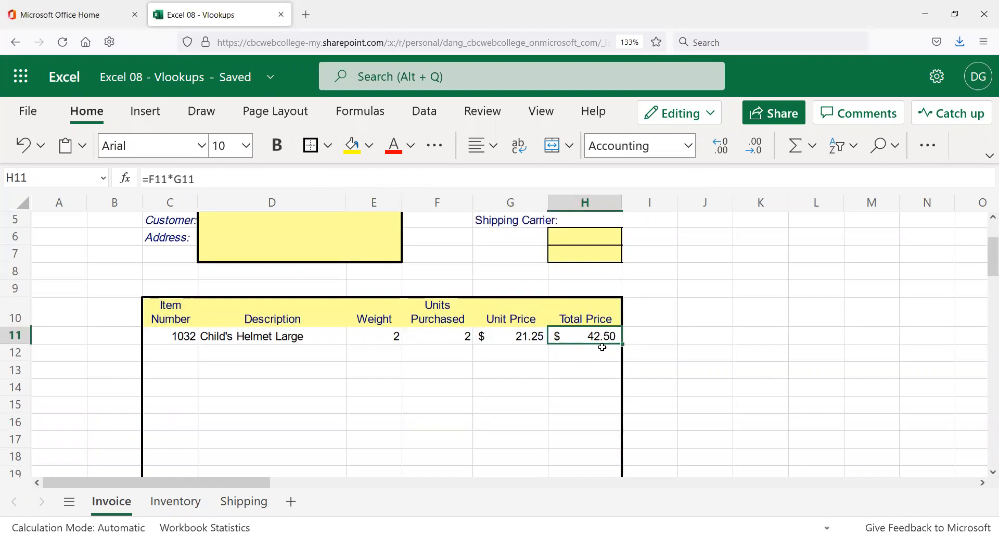
pyautogui.click(522, 336)
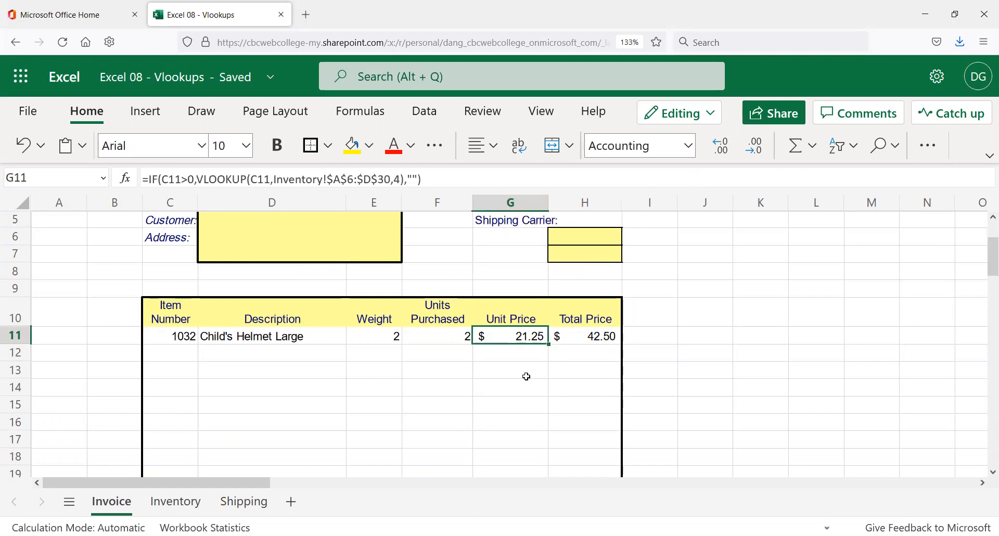
pyautogui.click(526, 352)
pyautogui.click(520, 383)
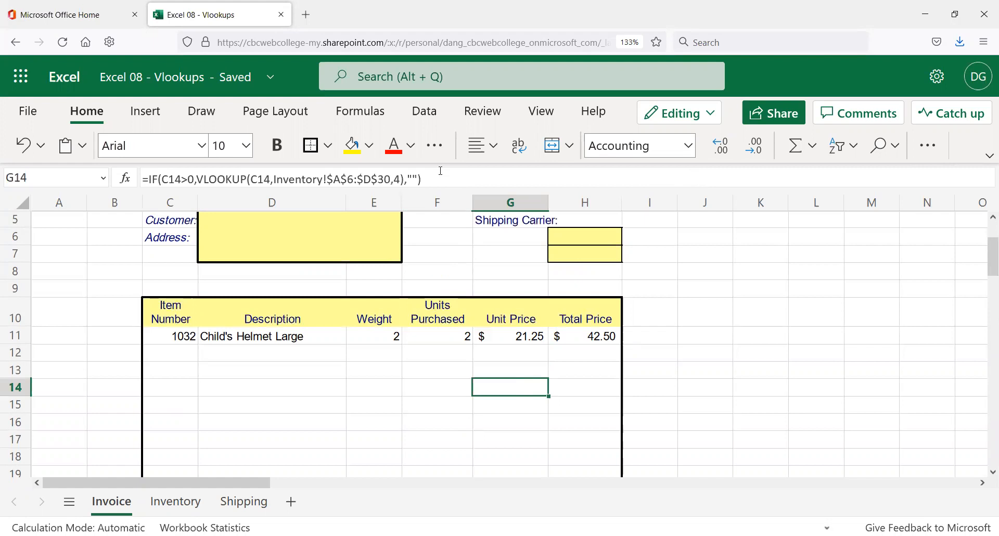
# - Copy the Total Price formula from H11 down through H20
pyautogui.click(582, 338)
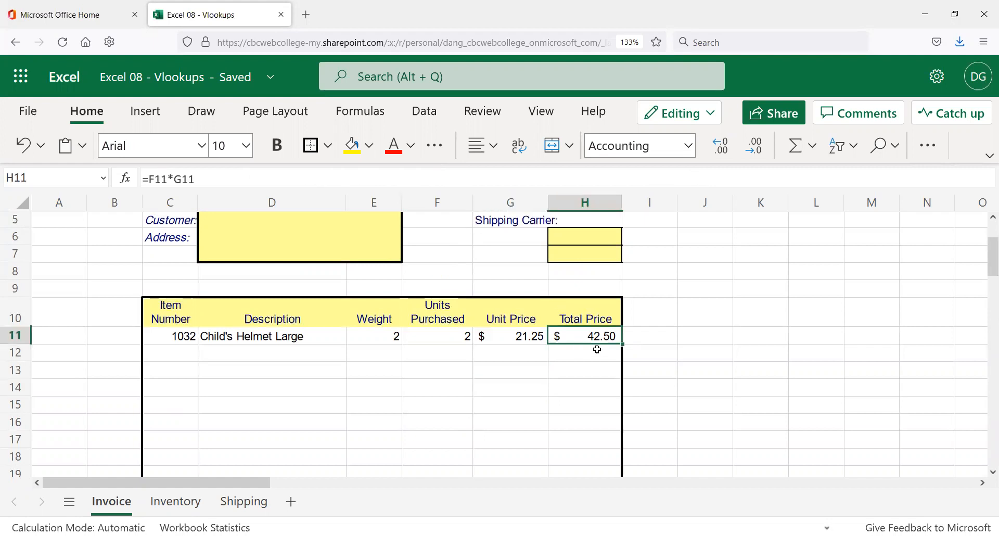
pyautogui.click(624, 342)
pyautogui.click(595, 333)
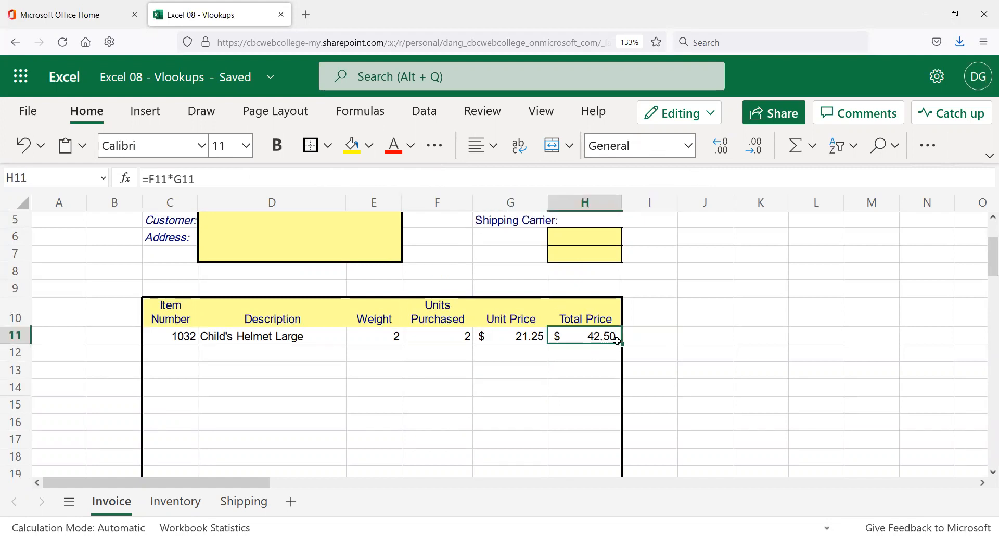
pyautogui.moveTo(623, 342); pyautogui.dragTo(607, 375)
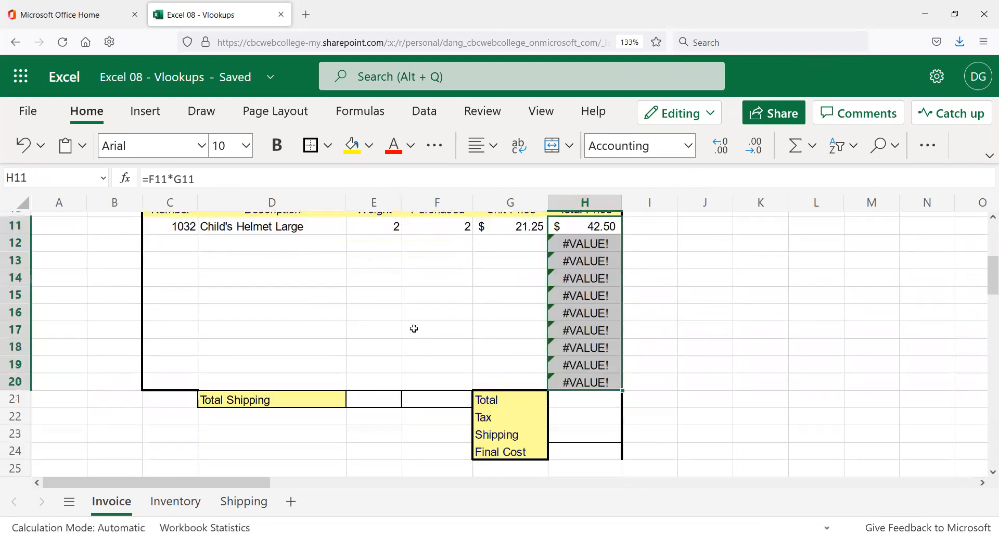
# - Examine the row 12 Total Price formula in H12 and its source cells F12 and G12
pyautogui.scroll(5, 659, 283)
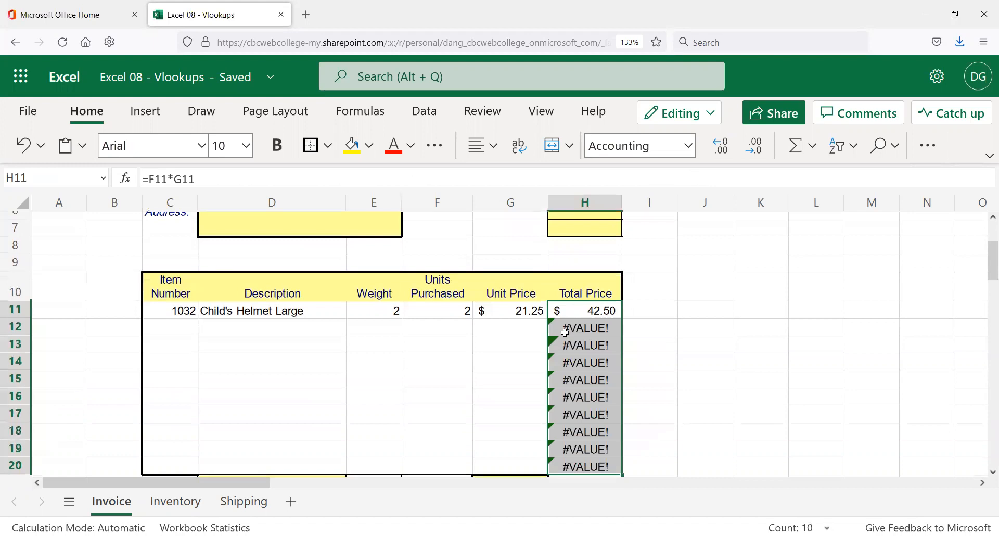
pyautogui.click(564, 324)
pyautogui.click(525, 323)
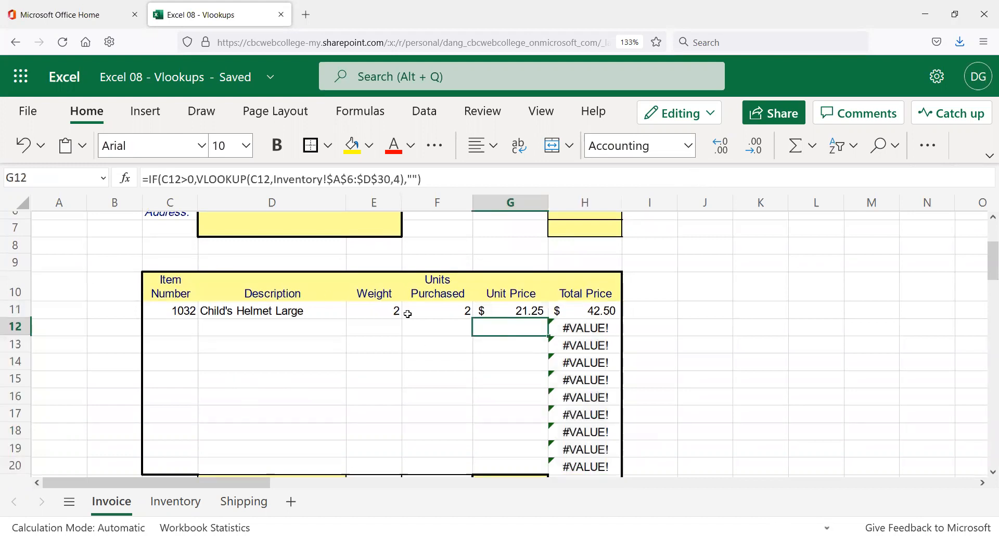
pyautogui.click(444, 323)
pyautogui.click(508, 328)
pyautogui.click(434, 327)
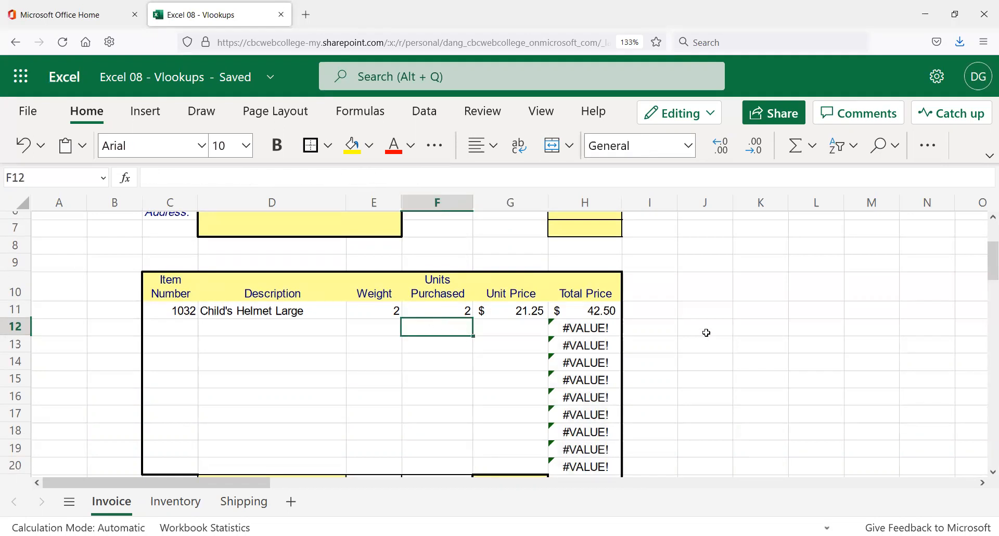
pyautogui.click(587, 332)
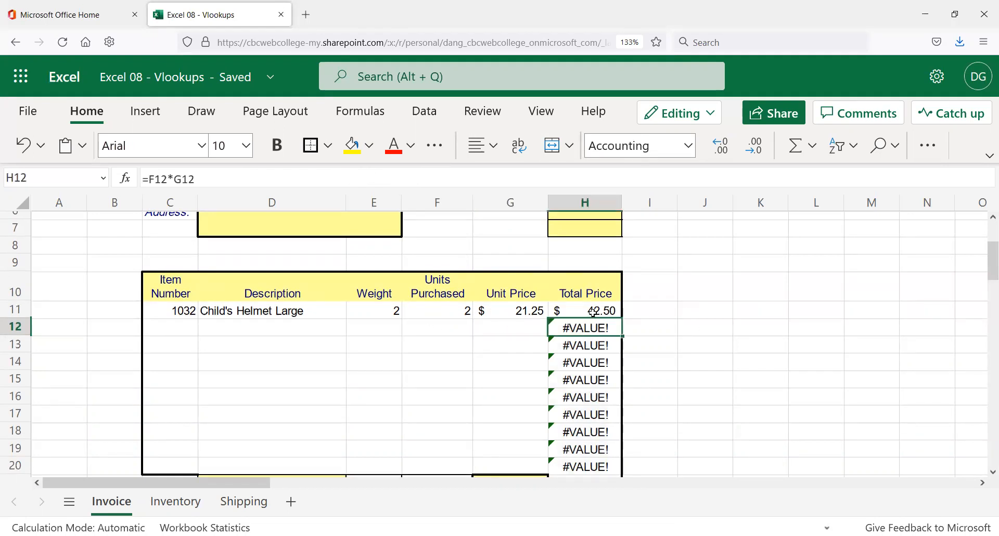
# - Clear the copied Total Price formulas from H12 through H20
pyautogui.scroll(-2, 586, 364)
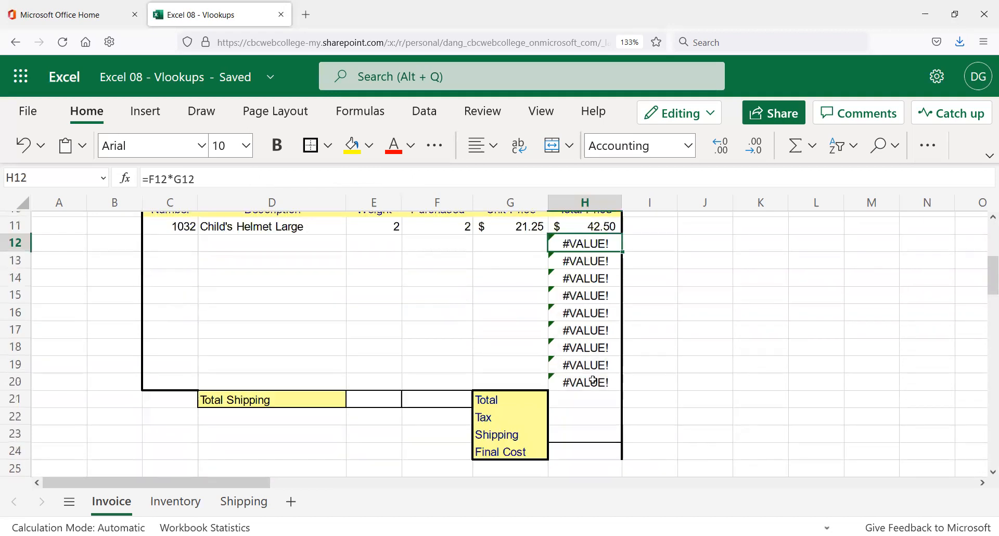
pyautogui.keyDown('shift'); pyautogui.click(586, 377); pyautogui.keyUp('shift')
pyautogui.moveTo(561, 338)
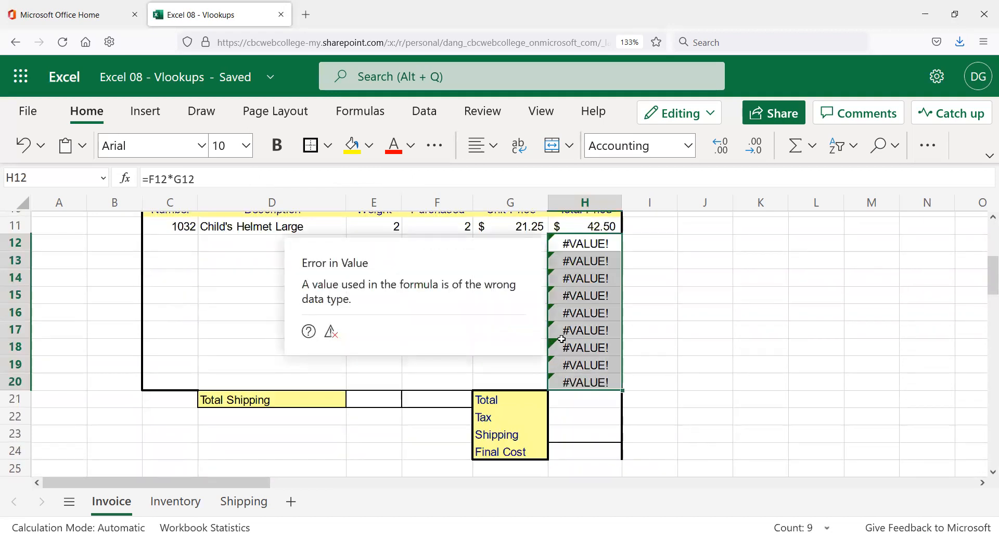
pyautogui.press('Delete')
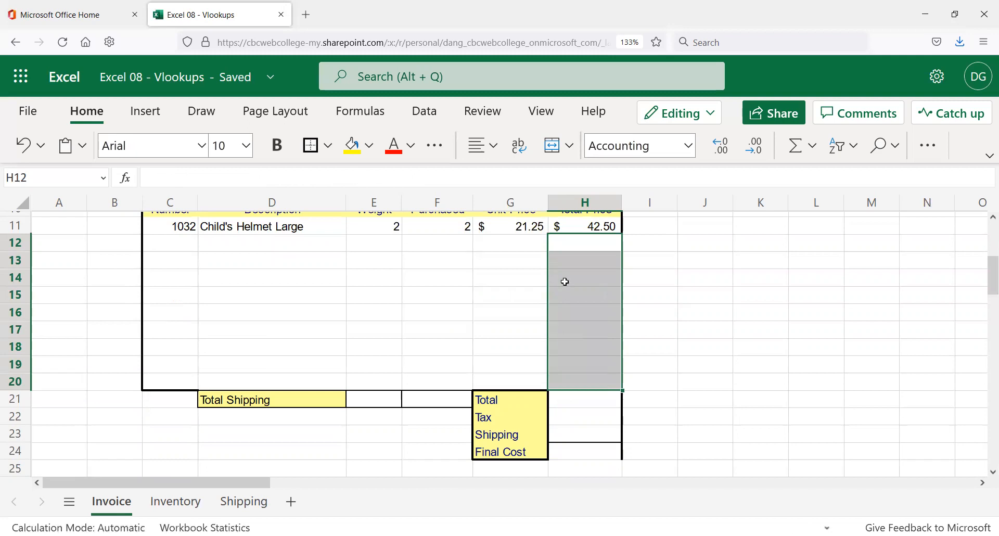
# - Replace the Total Price formula in H11 with =IF(C11>0,F11*G11,"")
pyautogui.scroll(3, 565, 282)
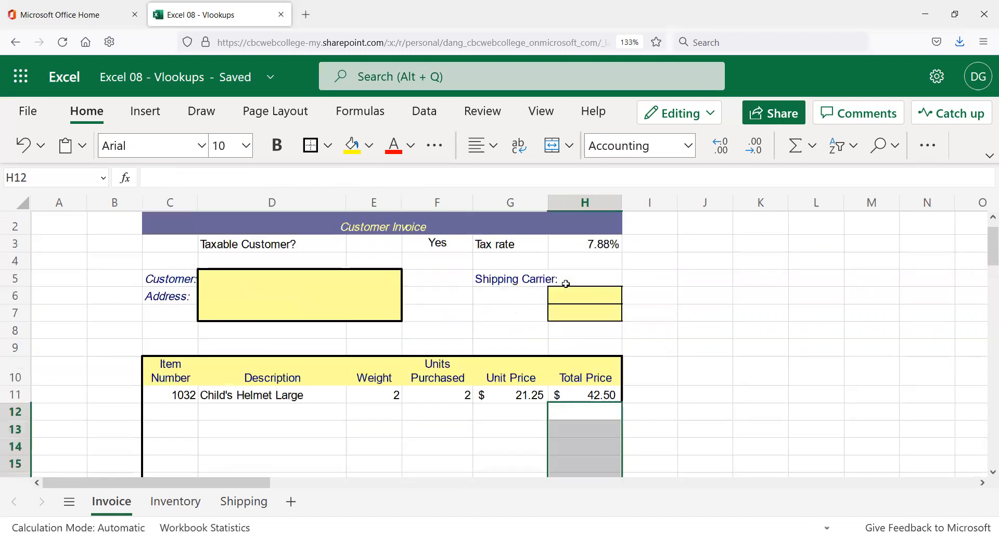
pyautogui.click(587, 398)
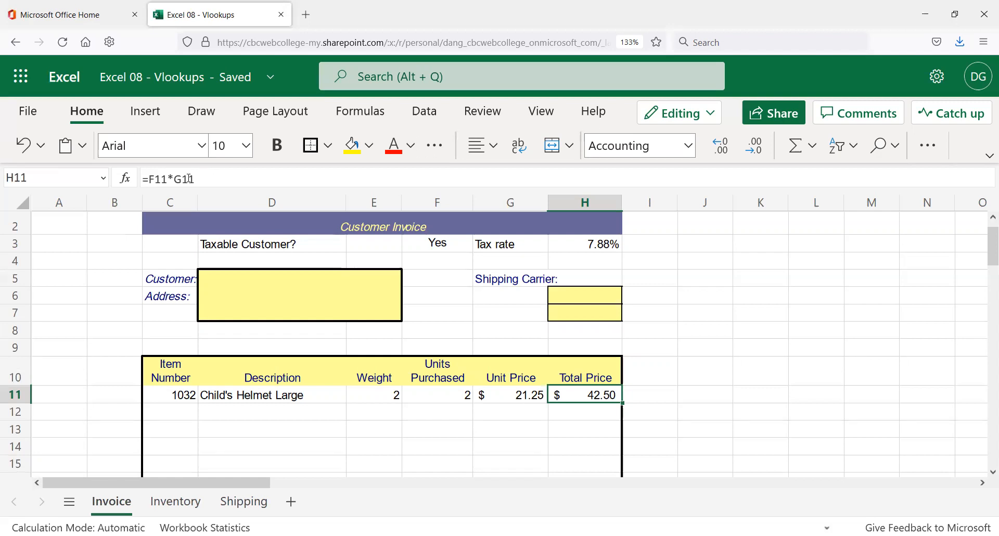
pyautogui.click(149, 179)
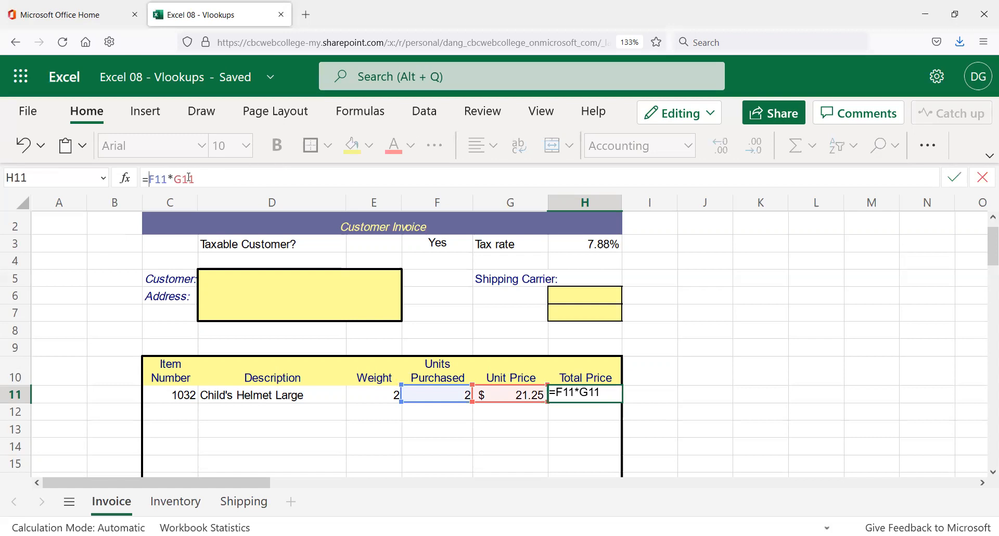
pyautogui.moveTo(193, 179); pyautogui.dragTo(149, 177)
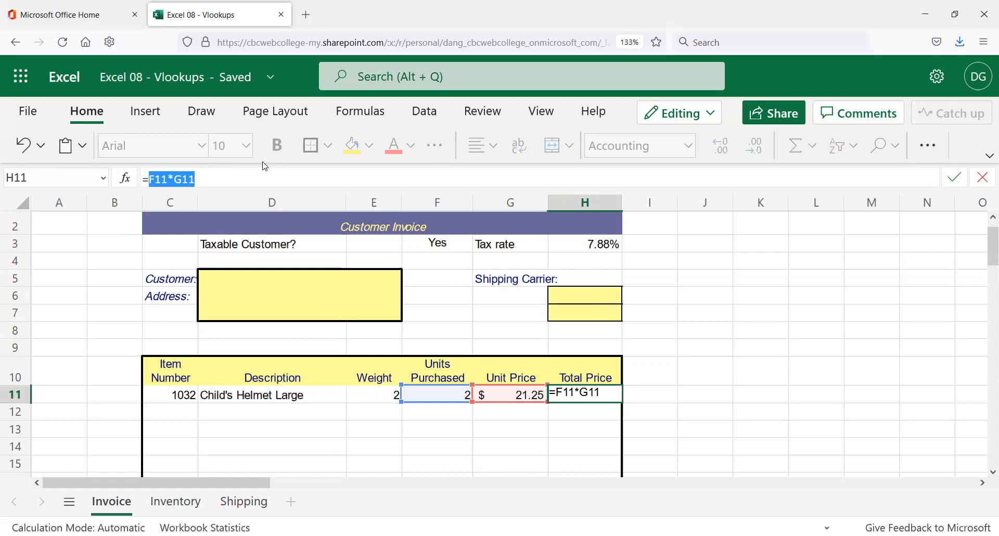
pyautogui.press('BackSpace')
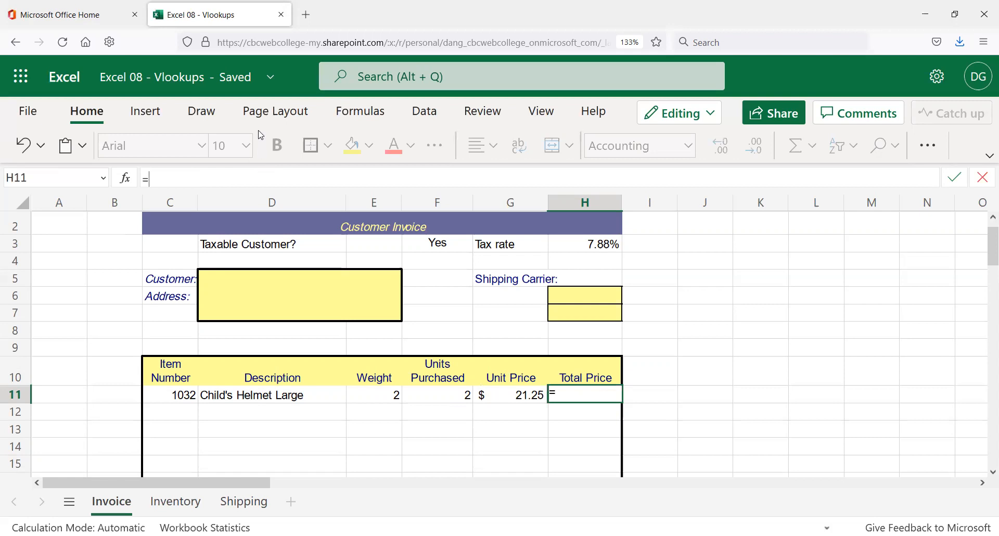
pyautogui.write('if')
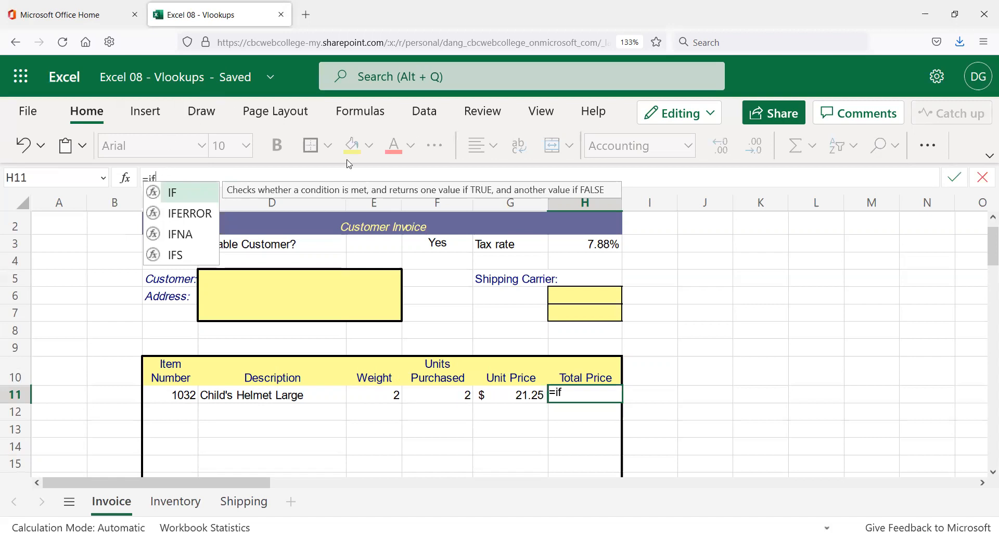
pyautogui.write('(')
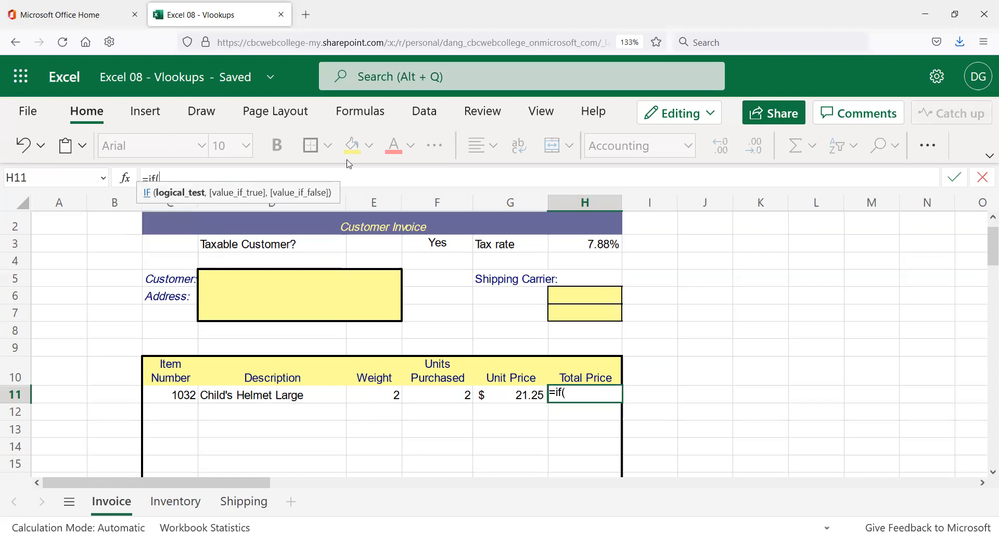
pyautogui.click(170, 394)
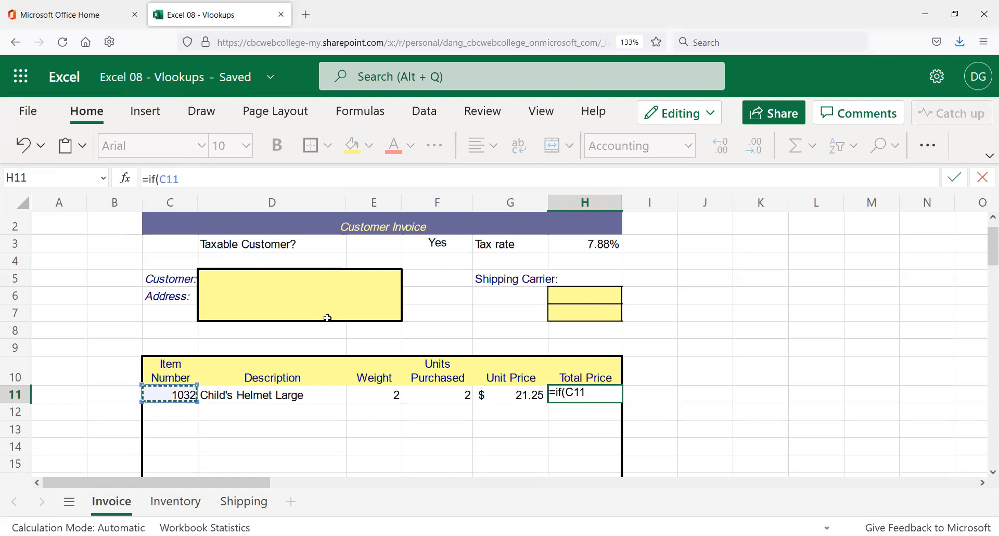
pyautogui.write('>')
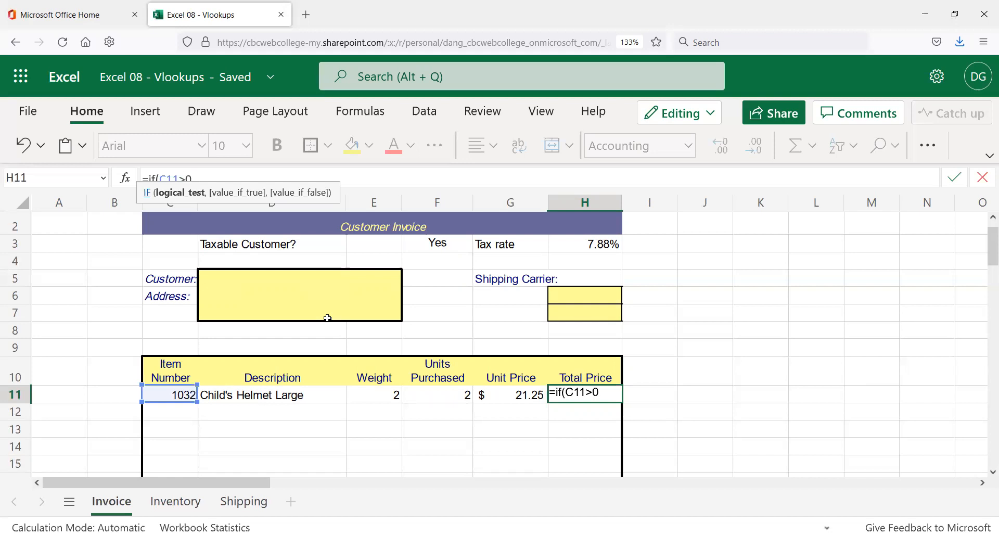
pyautogui.write('0,')
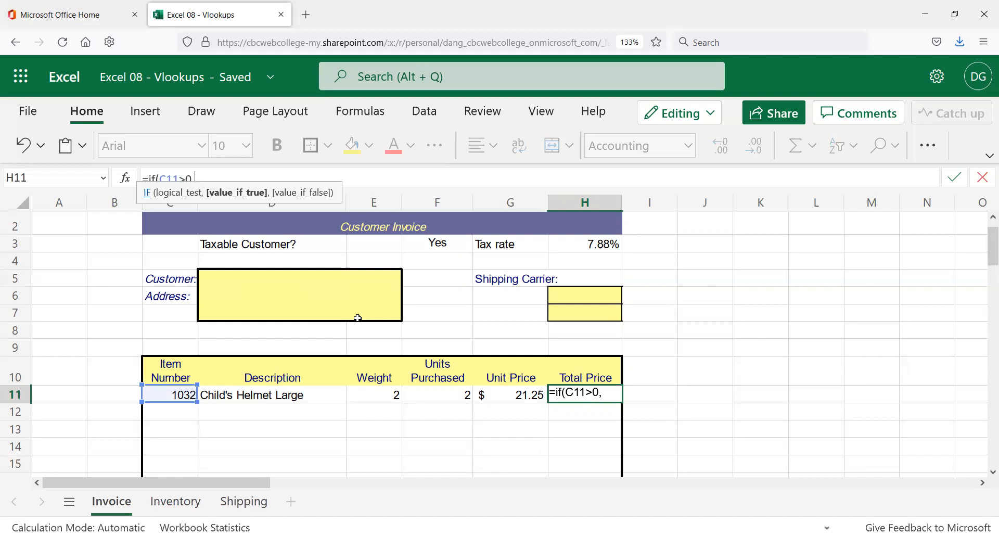
pyautogui.write('F11*G11')
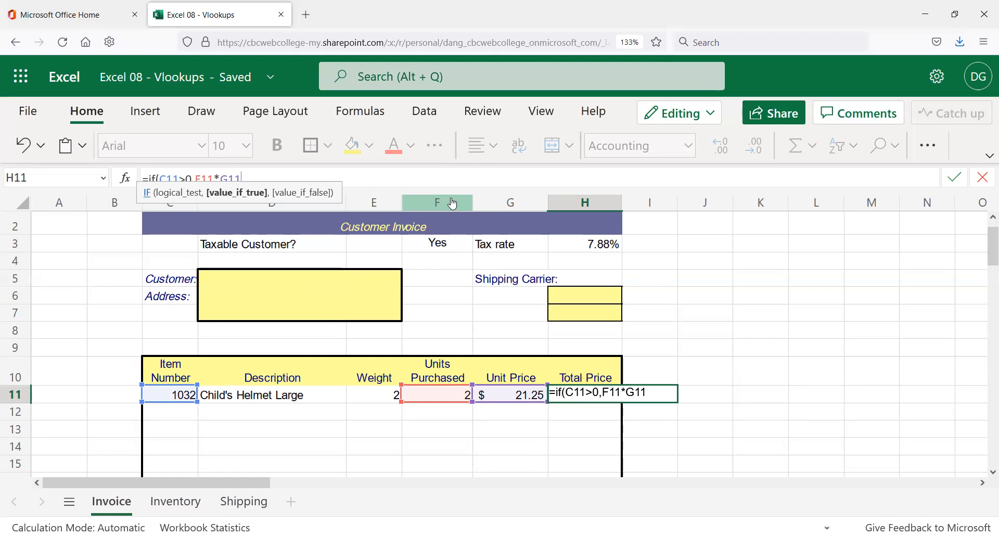
pyautogui.write(',')
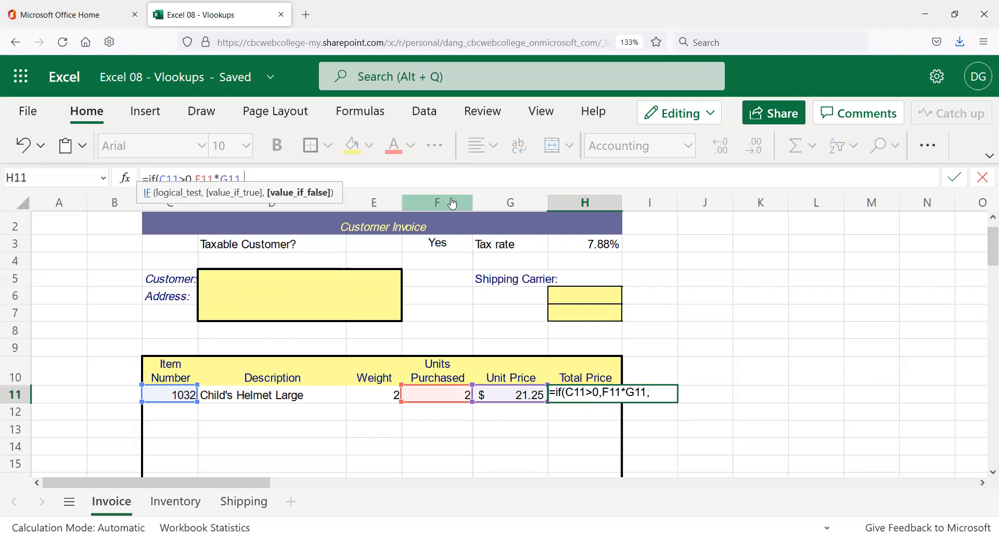
pyautogui.write('"")')
pyautogui.press('Return')
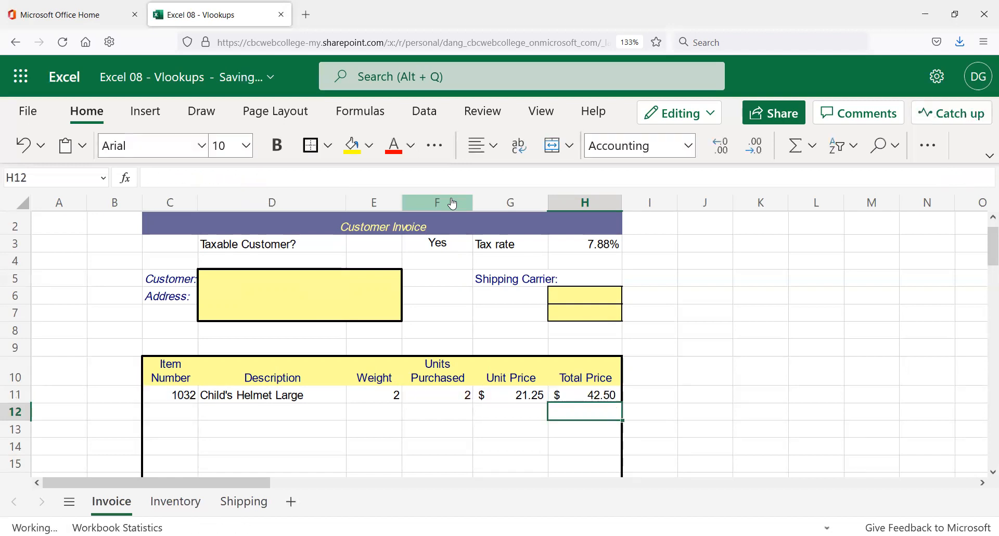
pyautogui.press('Up')
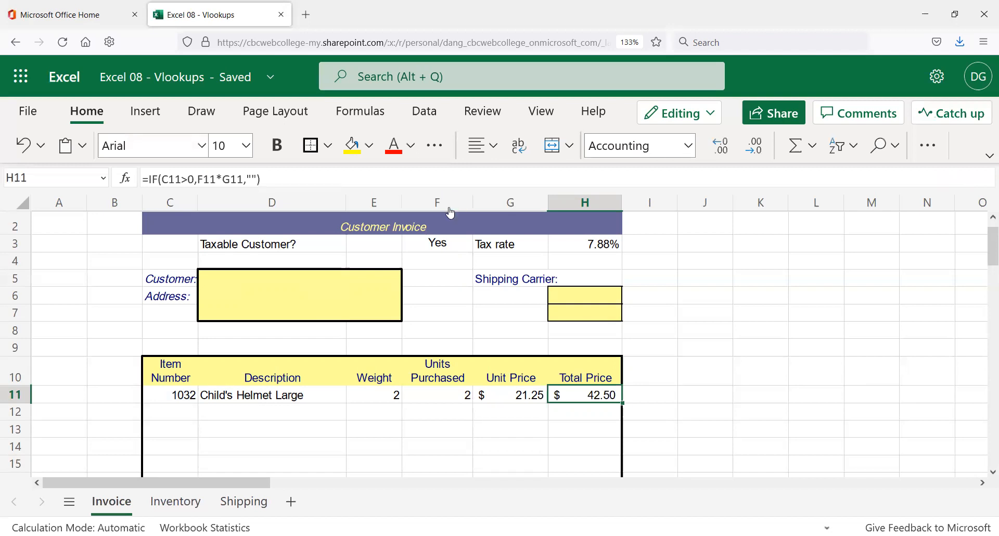
# - Clear the item number in C11 and the units purchased in F11, and check the Total Price cell H11
pyautogui.scroll(-2, 569, 376)
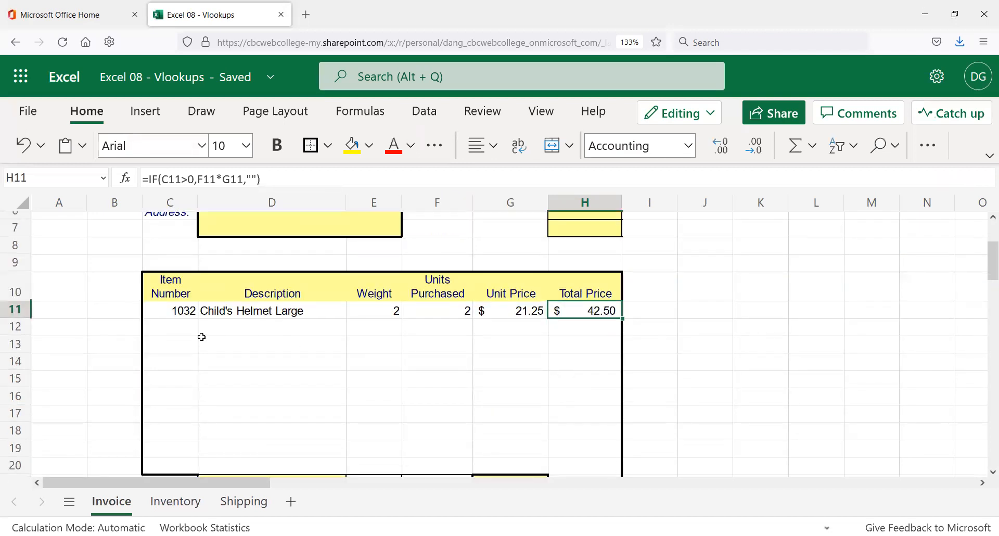
pyautogui.click(174, 312)
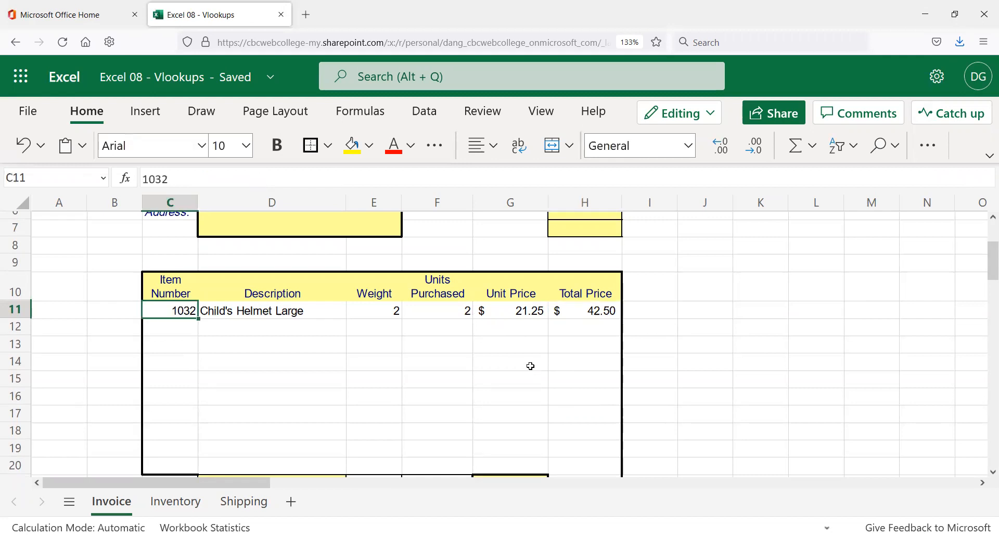
pyautogui.press('Delete')
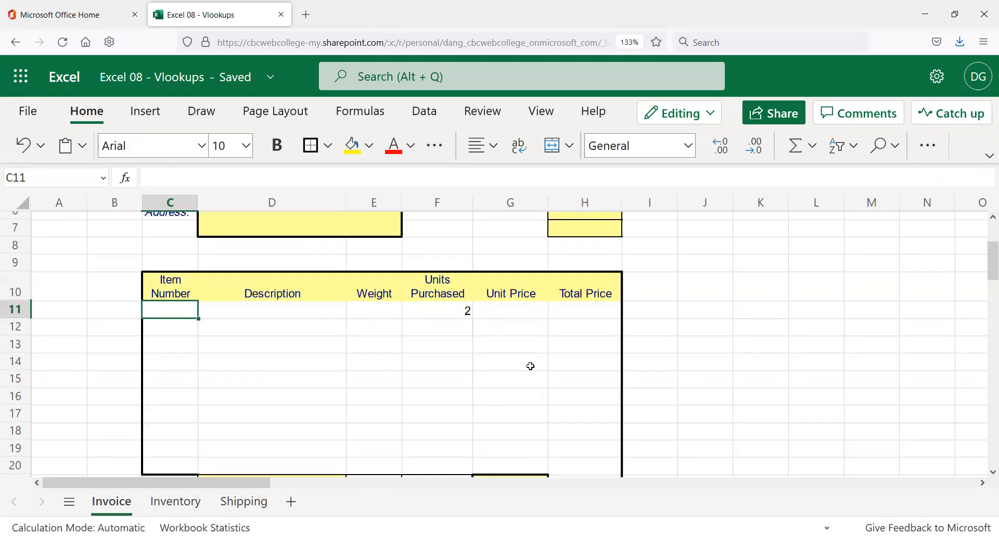
pyautogui.click(463, 313)
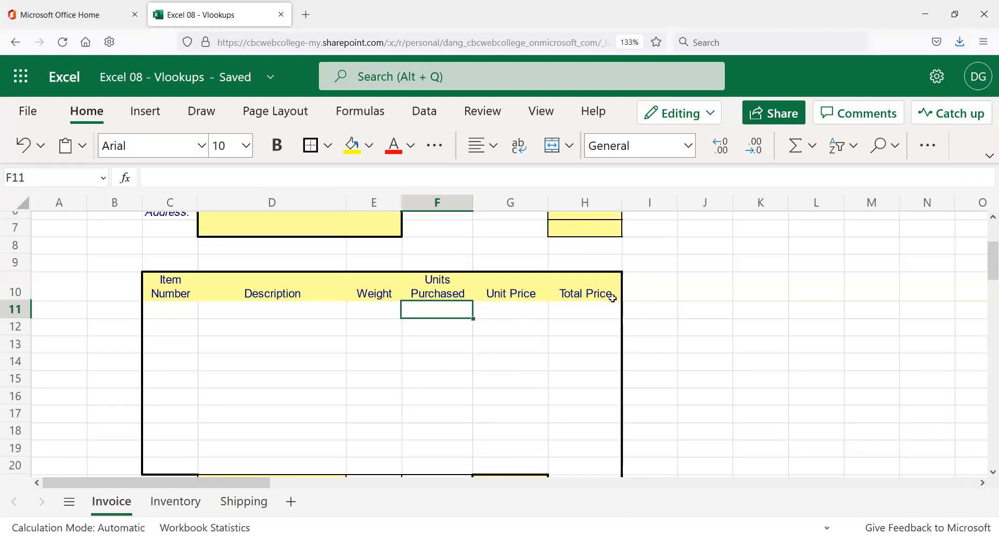
pyautogui.click(610, 310)
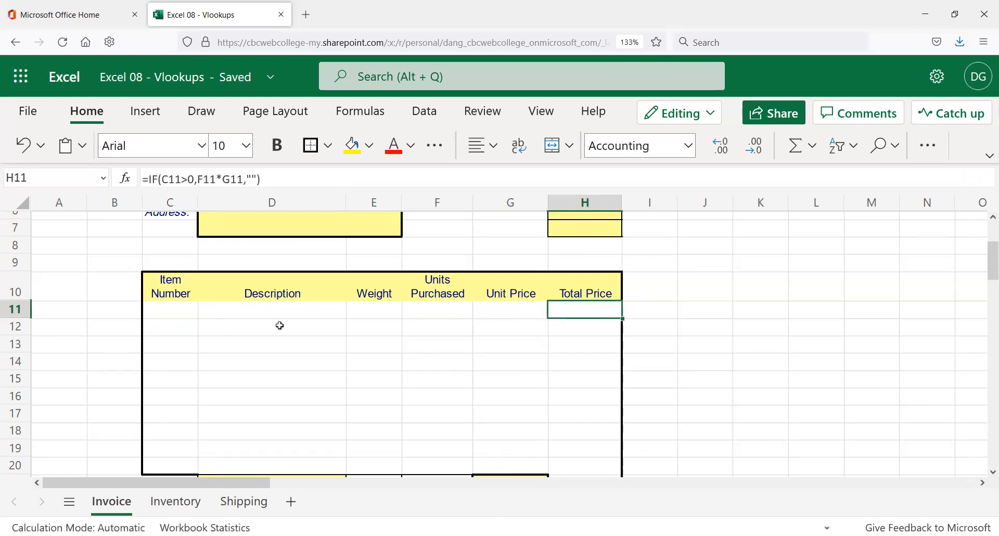
# - Enter item number 1032 in C11 and 2 units purchased in F11
pyautogui.click(163, 308)
pyautogui.write('1032')
pyautogui.press('Return')
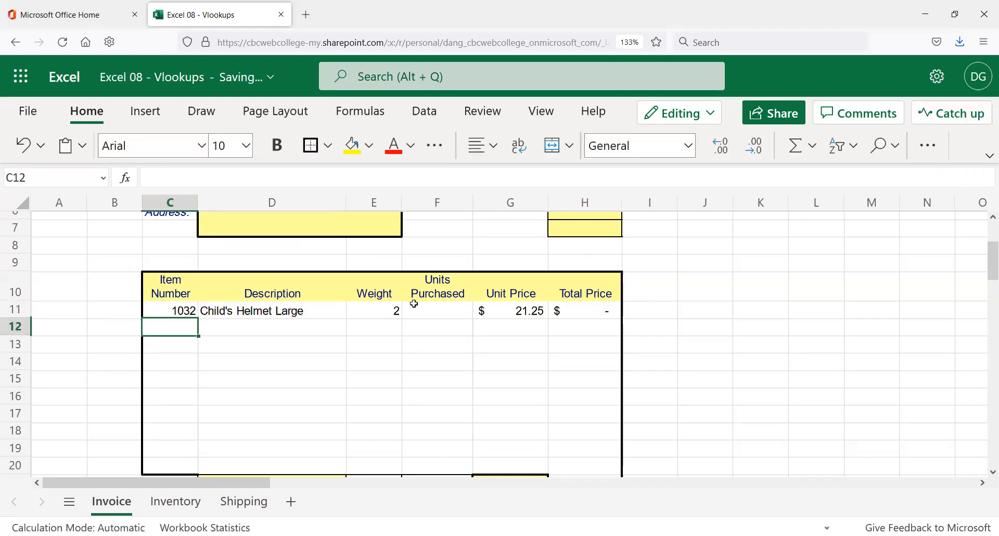
pyautogui.scroll(2, 414, 304)
pyautogui.click(445, 394)
pyautogui.write('2')
pyautogui.press('Tab')
pyautogui.scroll(-2, 674, 393)
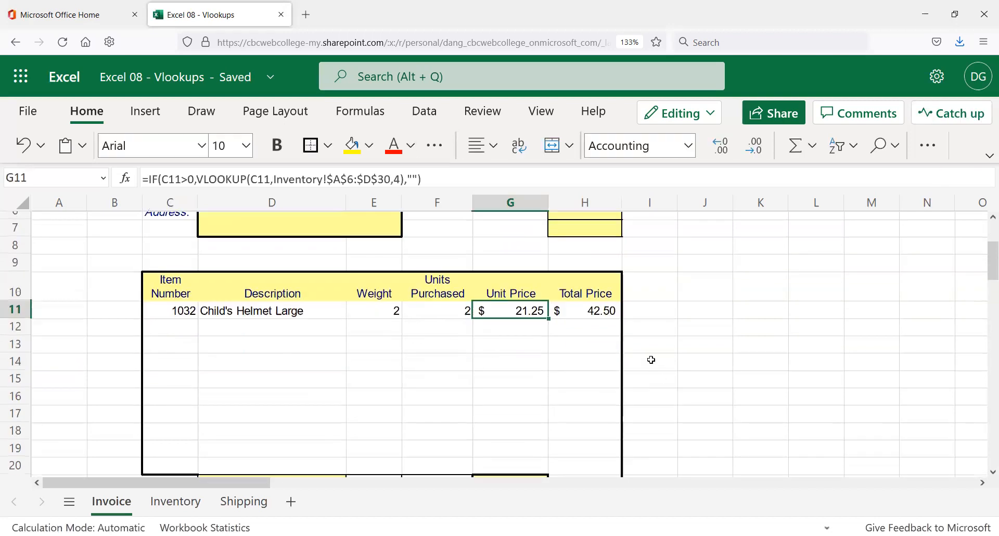
# - Copy the IF-based Total Price formula from H11 down through H20
pyautogui.click(595, 311)
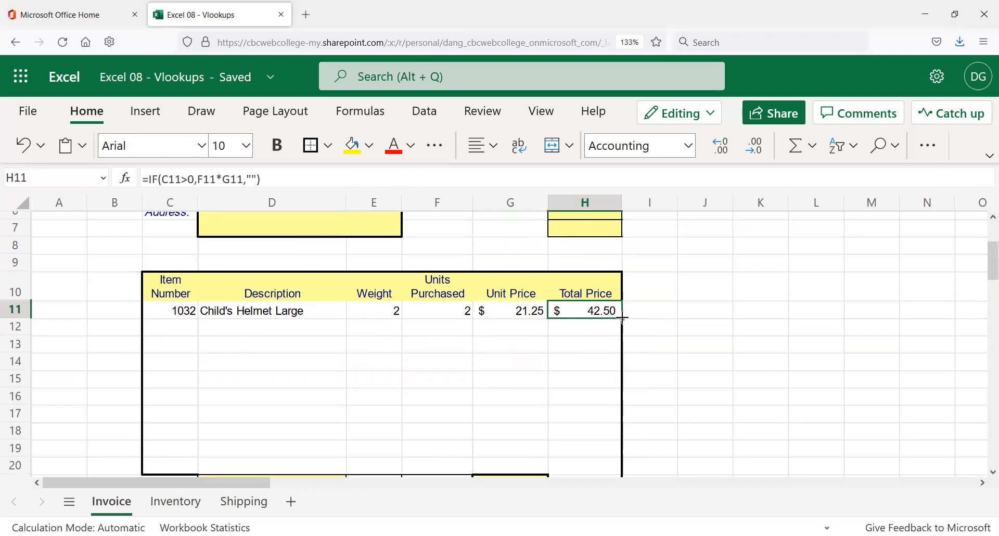
pyautogui.moveTo(623, 319); pyautogui.dragTo(618, 460)
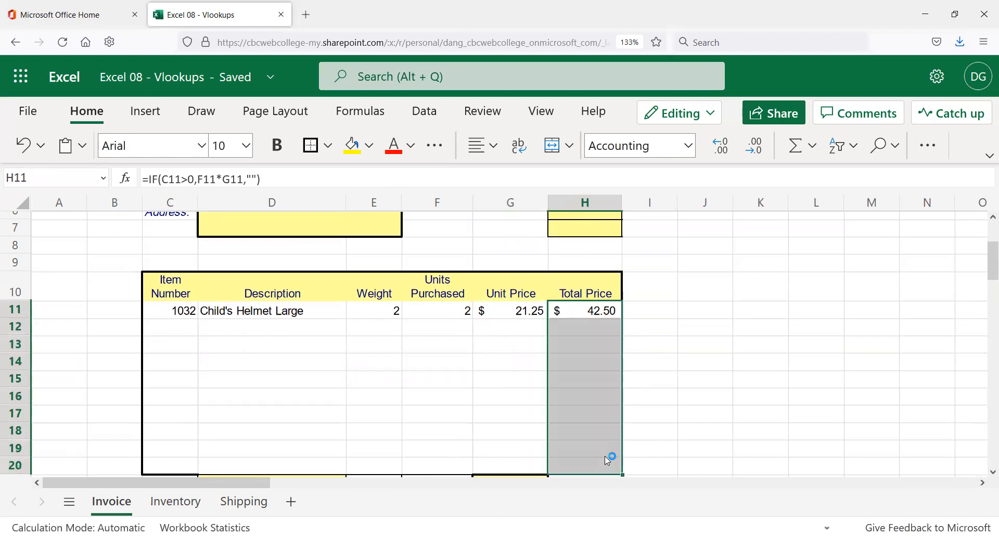
pyautogui.click(601, 401)
# - Enter item number 1031 in C17 to test the copied formulas in that row
pyautogui.click(159, 409)
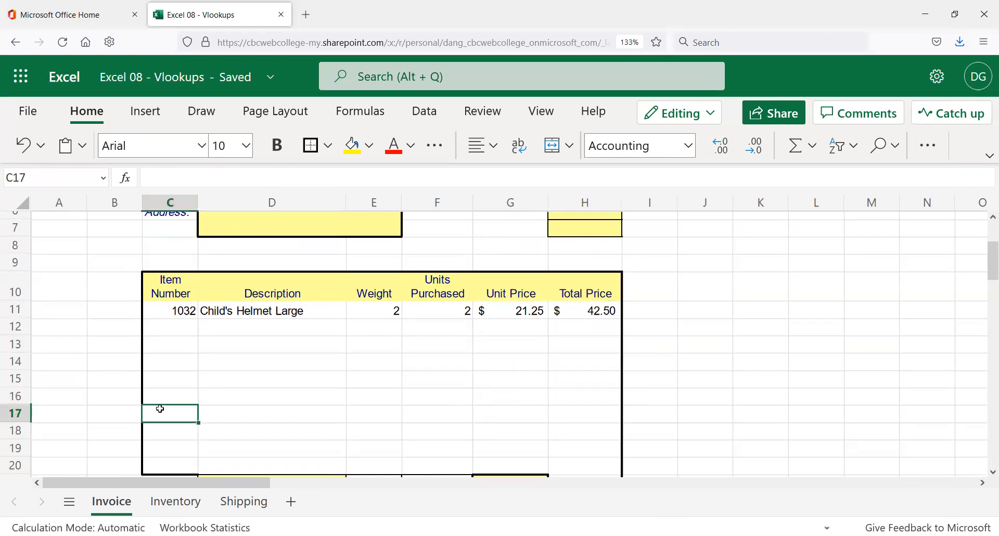
pyautogui.write('103')
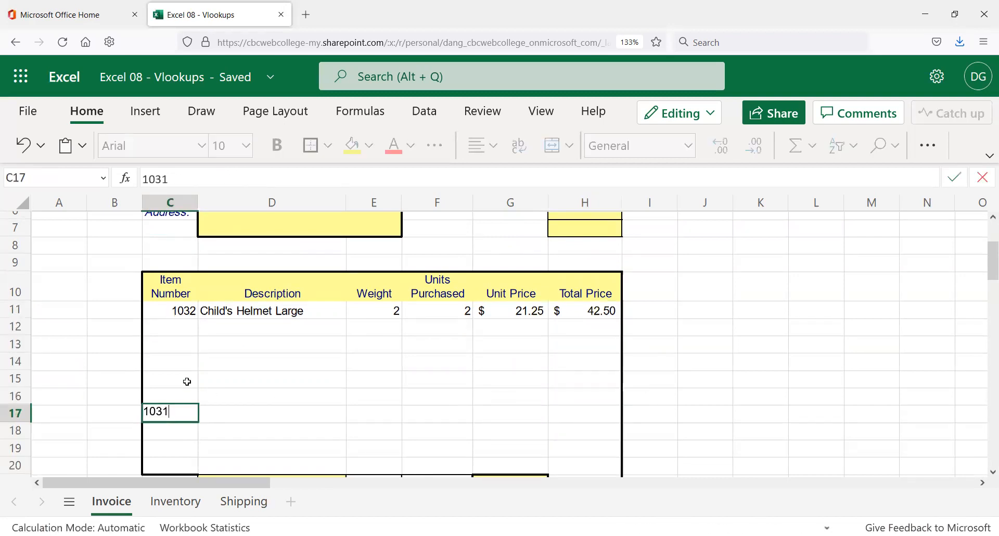
pyautogui.write('1')
pyautogui.press('Tab')
pyautogui.press('Tab')
pyautogui.press('Tab')
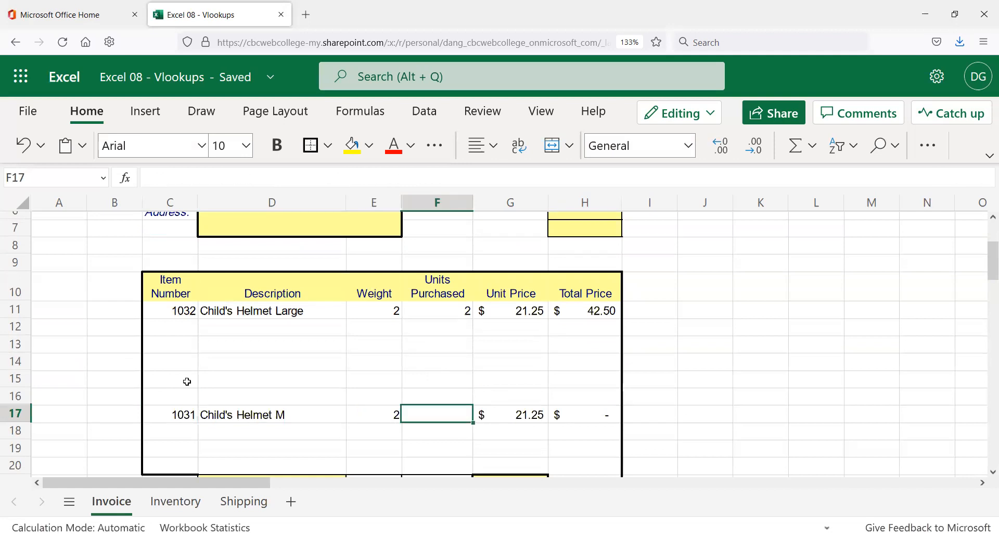
# - Check the row 17 Total Price formula against its source cells and enter 3 units purchased in F17
pyautogui.click(598, 414)
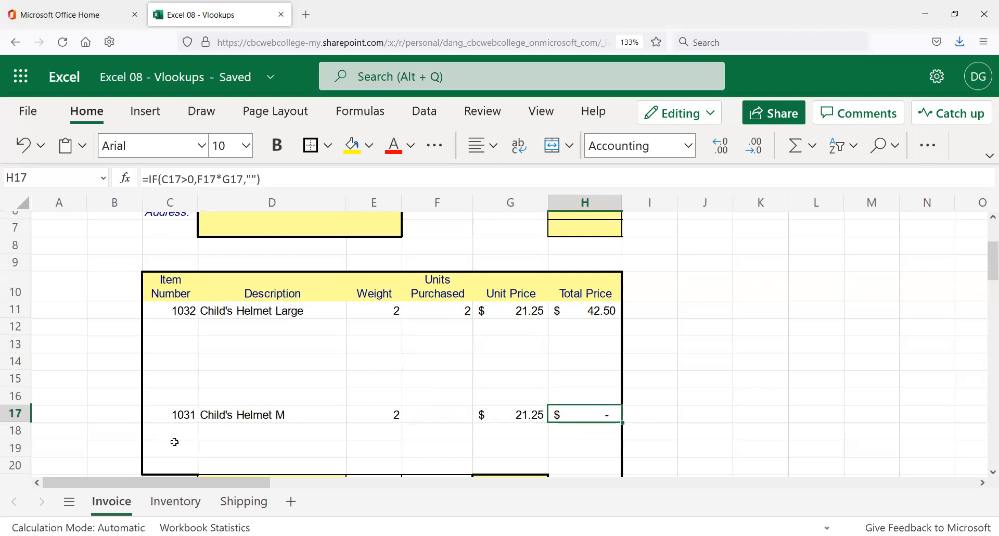
pyautogui.click(178, 413)
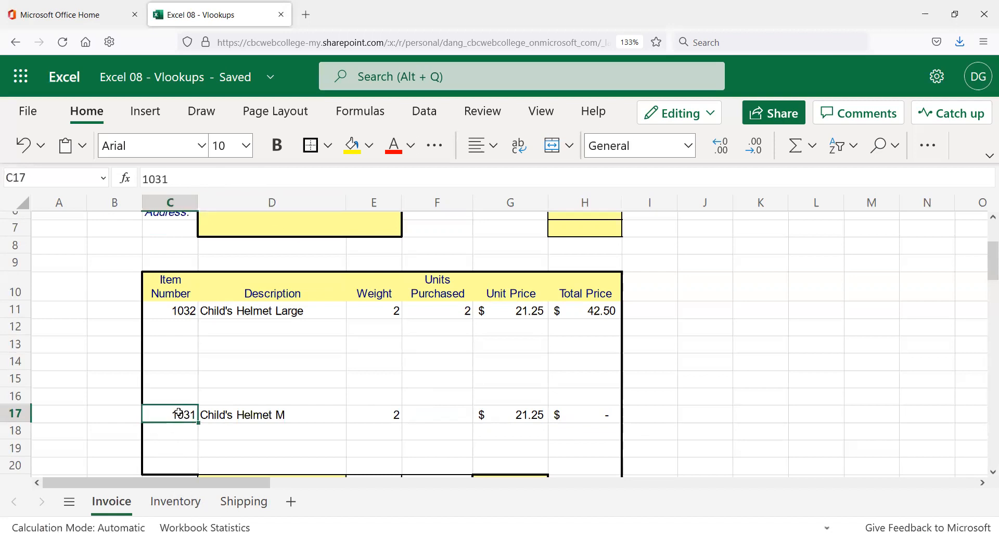
pyautogui.click(574, 415)
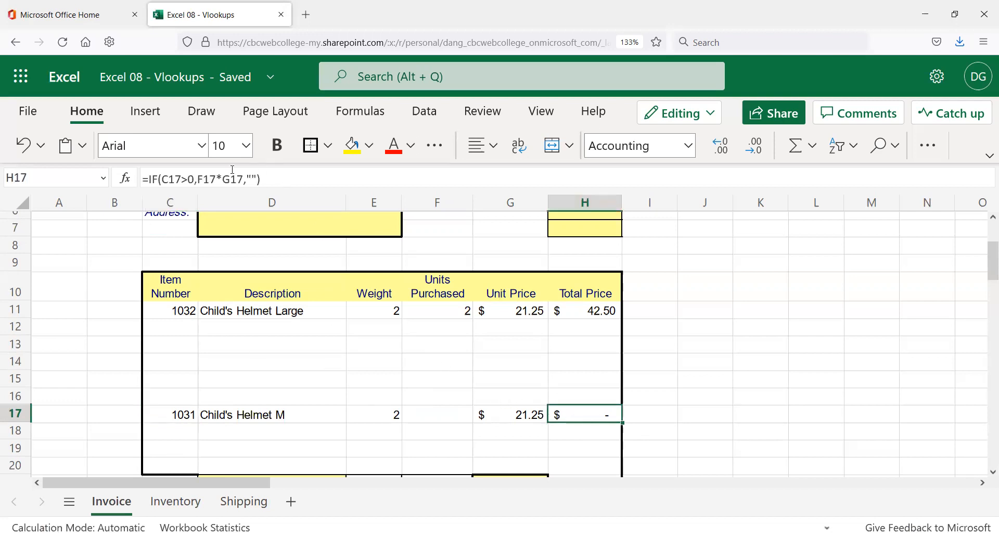
pyautogui.click(449, 421)
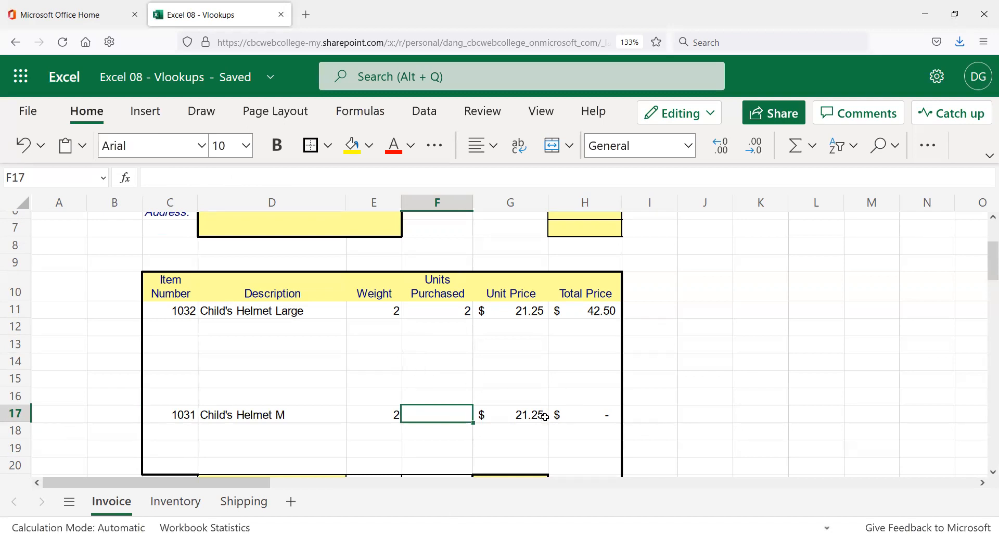
pyautogui.click(441, 405)
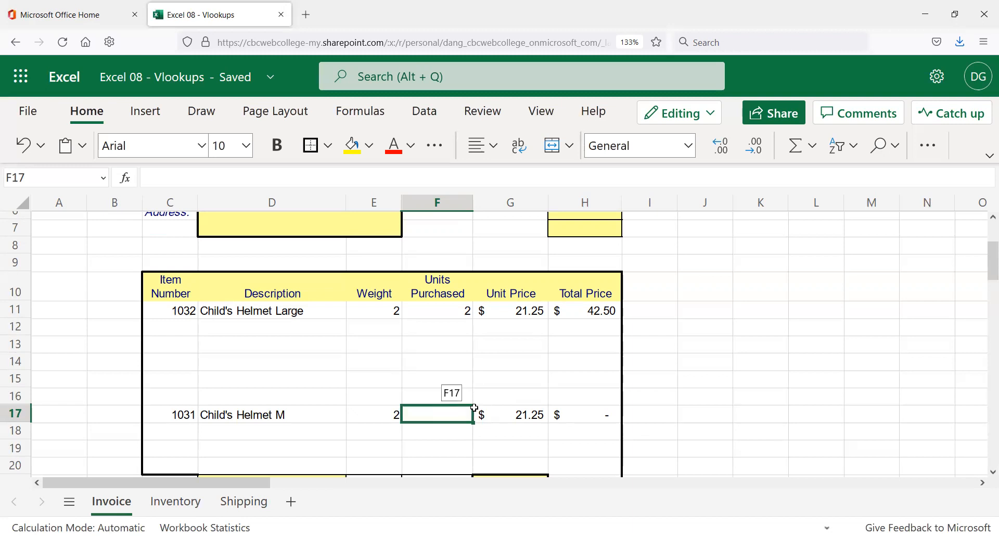
pyautogui.write('3')
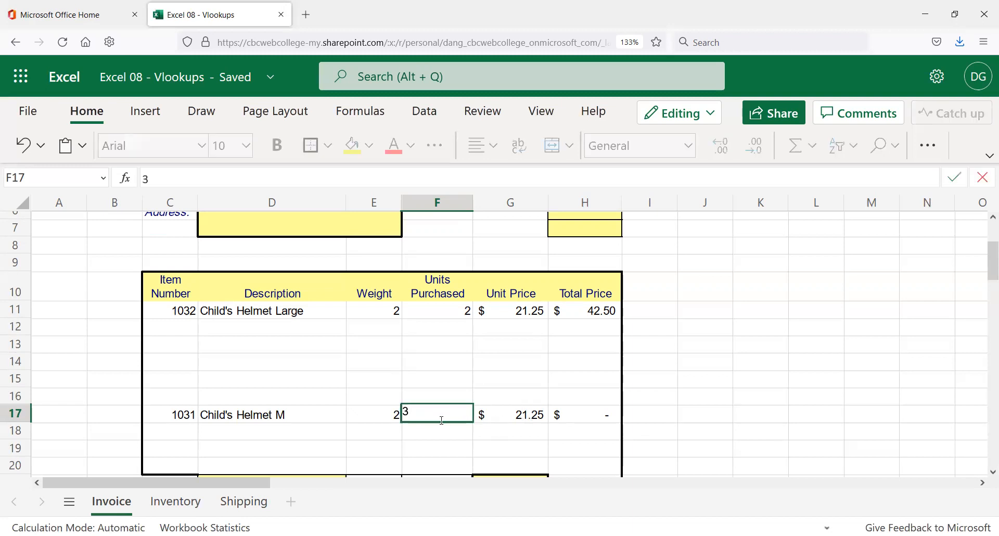
pyautogui.press('Tab')
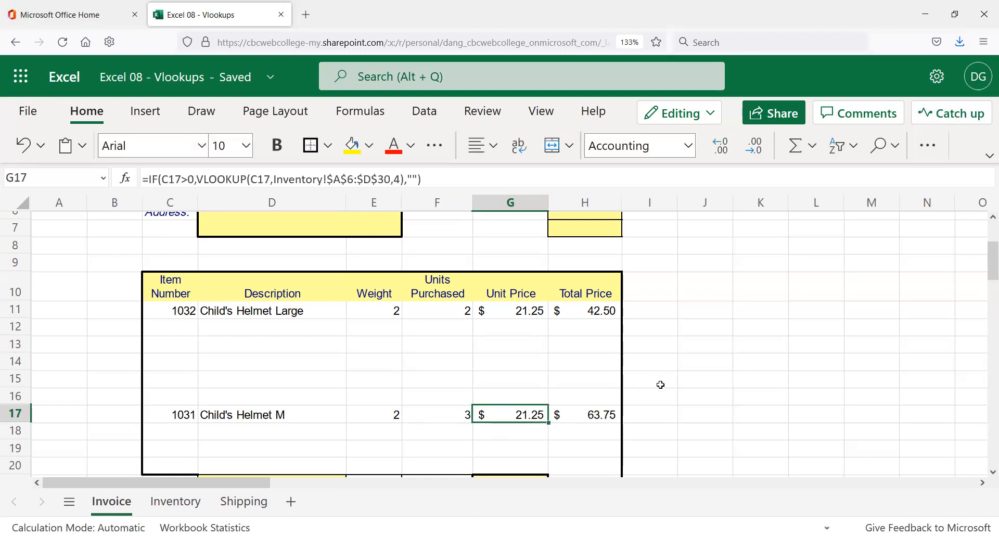
# - Clear the test item number and units purchased from row 17
pyautogui.scroll(-2, 661, 384)
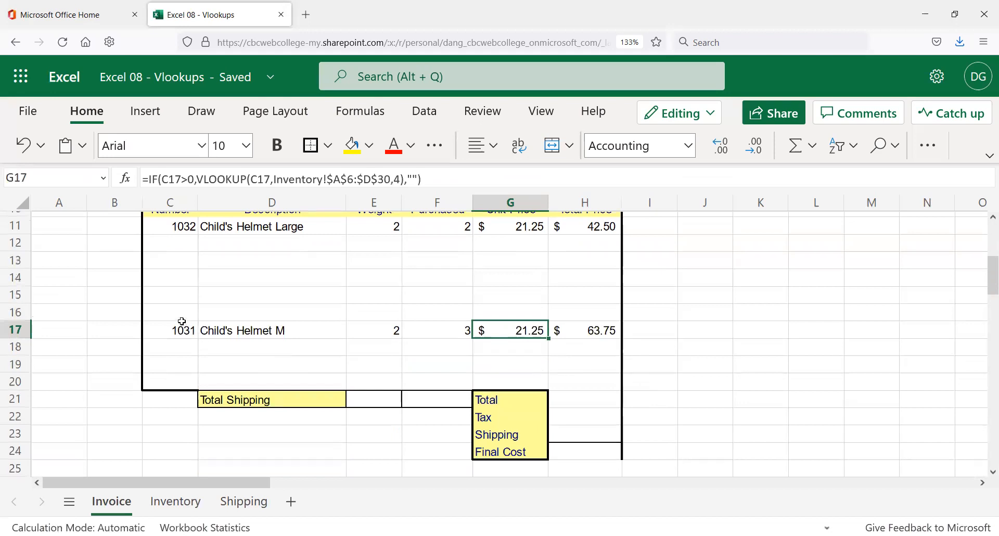
pyautogui.click(444, 327)
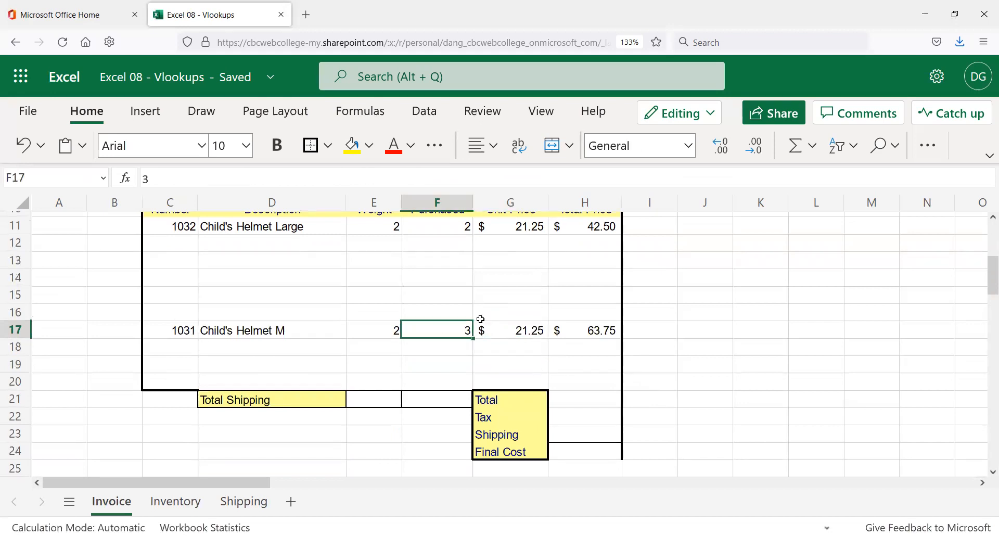
pyautogui.click(178, 330)
pyautogui.press('Delete')
pyautogui.scroll(2, 551, 322)
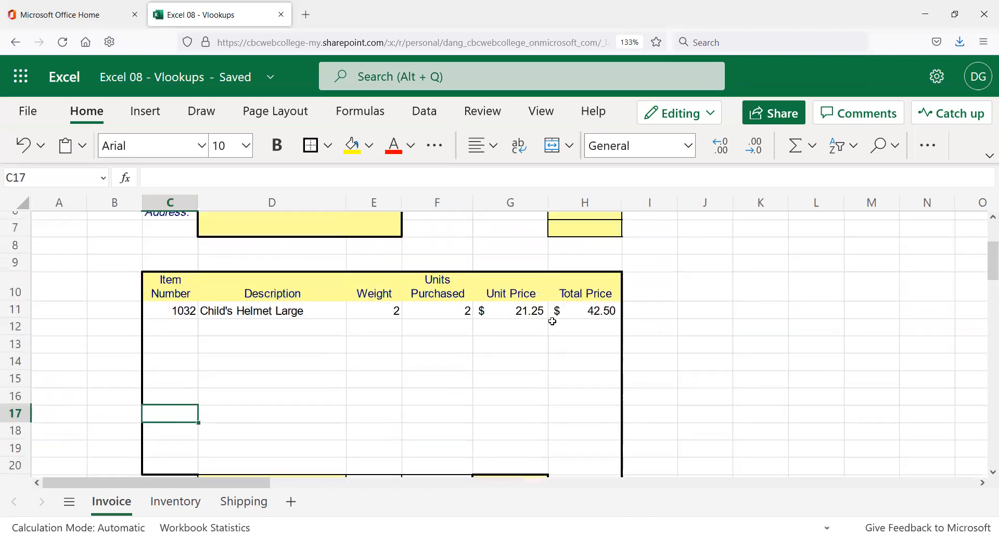
# - Check the copied Total Price formulas in the cells from H12 down to H20
pyautogui.click(585, 328)
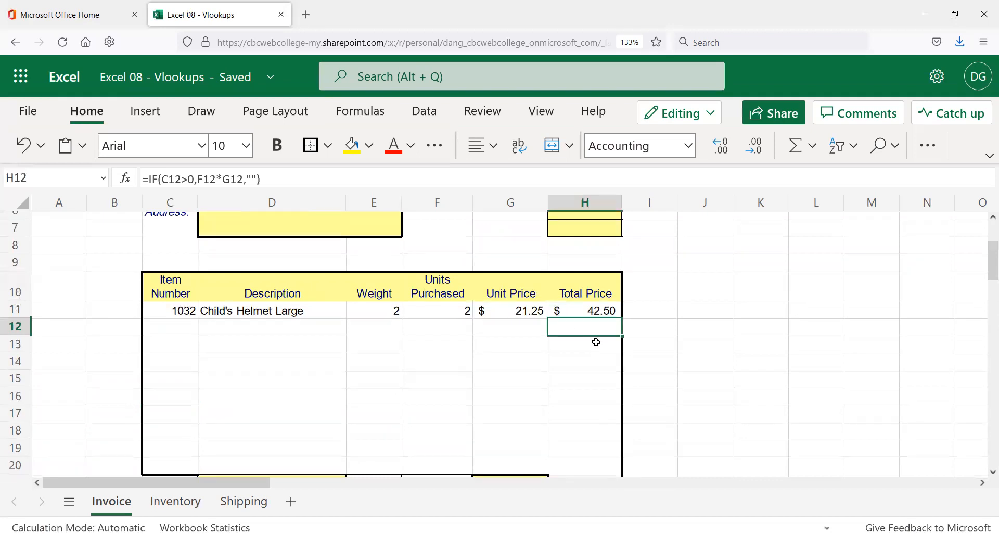
pyautogui.click(593, 344)
pyautogui.click(590, 362)
pyautogui.click(591, 396)
pyautogui.click(586, 429)
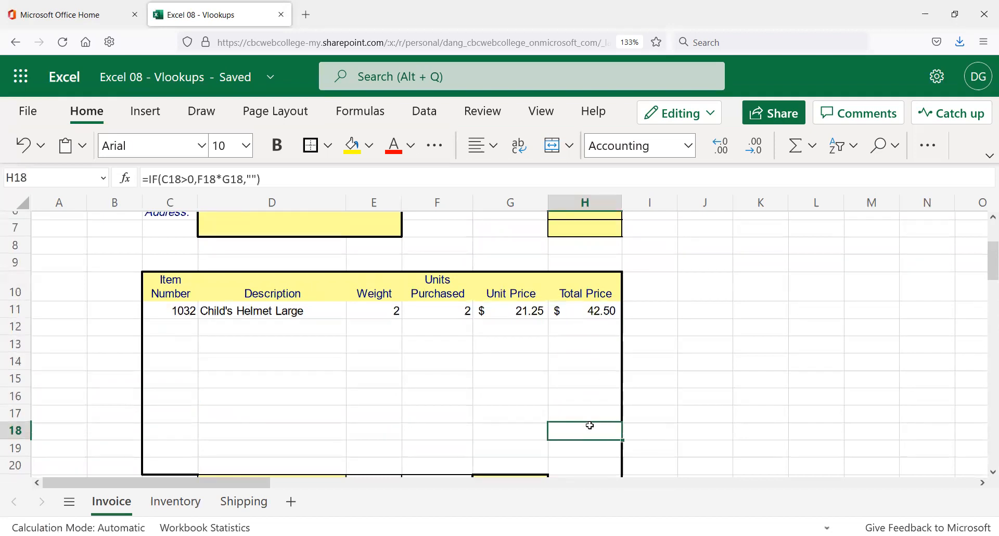
pyautogui.click(579, 466)
pyautogui.scroll(-2, 558, 406)
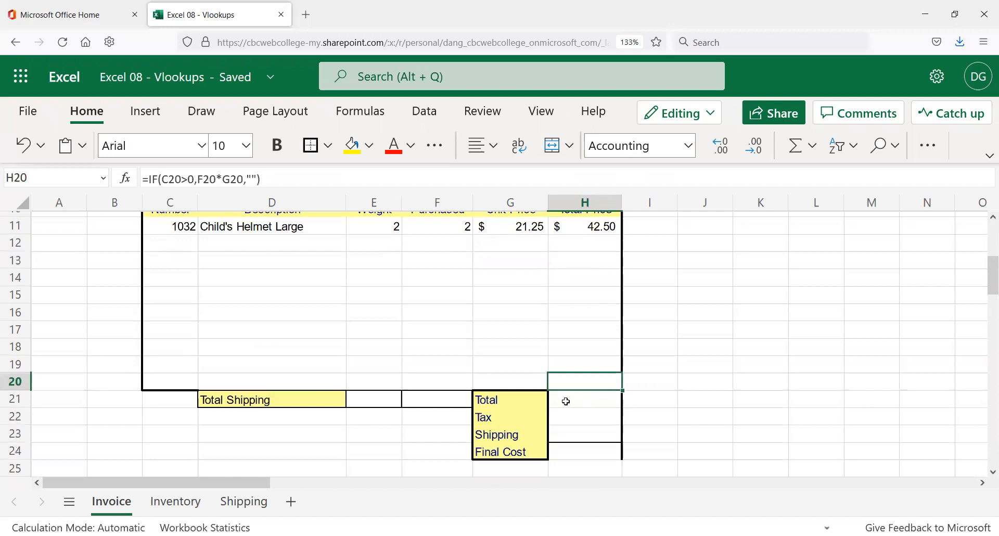
# - Add the invoice total in H21 with AutoSum, using =SUM(H11:H20)
pyautogui.click(566, 401)
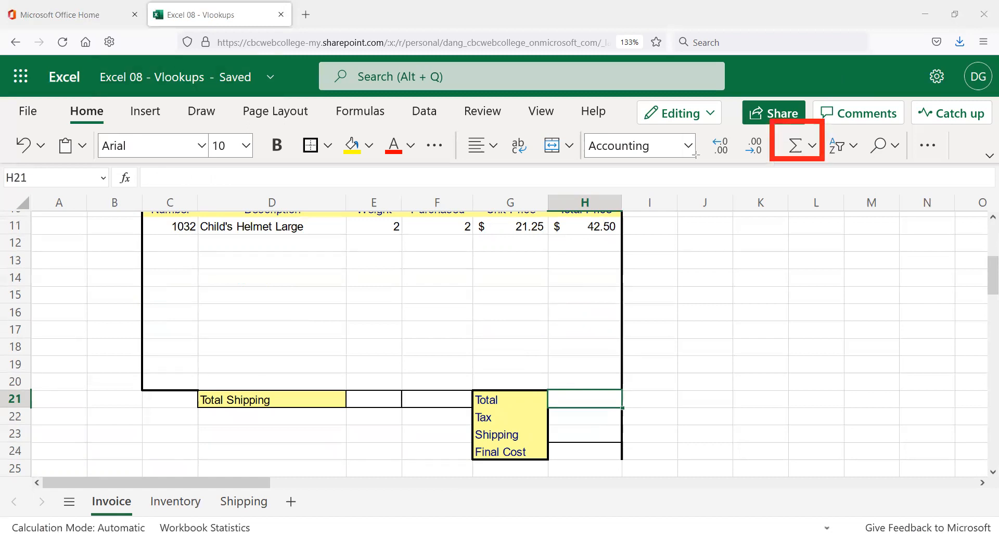
pyautogui.click(796, 147)
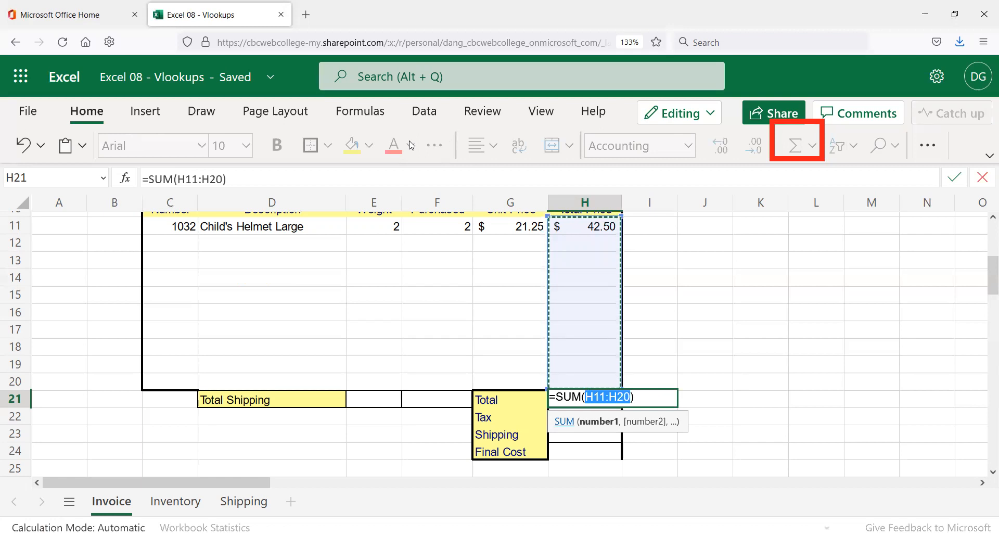
pyautogui.press('Return')
pyautogui.press('Up')
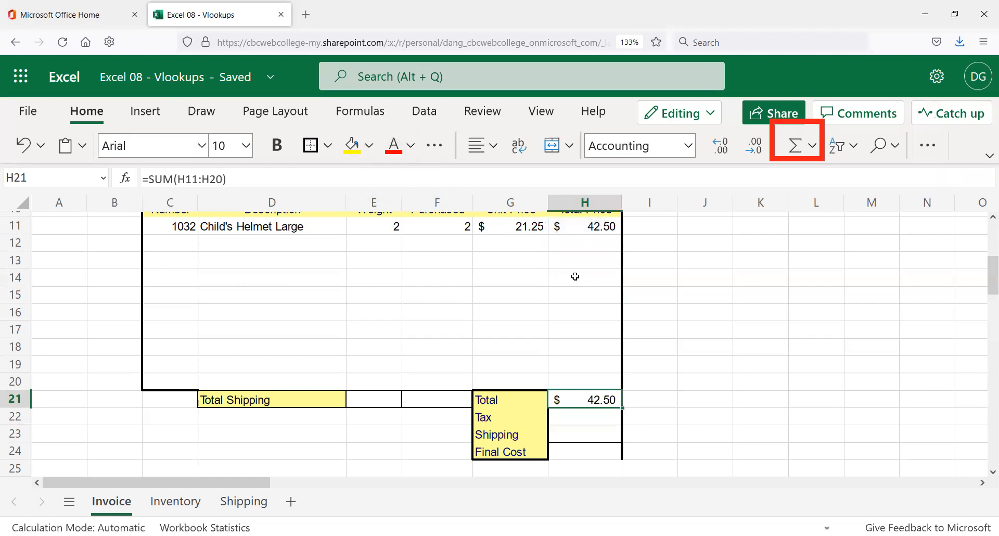
# - Clear the item number in C11 and units in F11 to test the invoice total formula in H21
pyautogui.click(184, 233)
pyautogui.press('Delete')
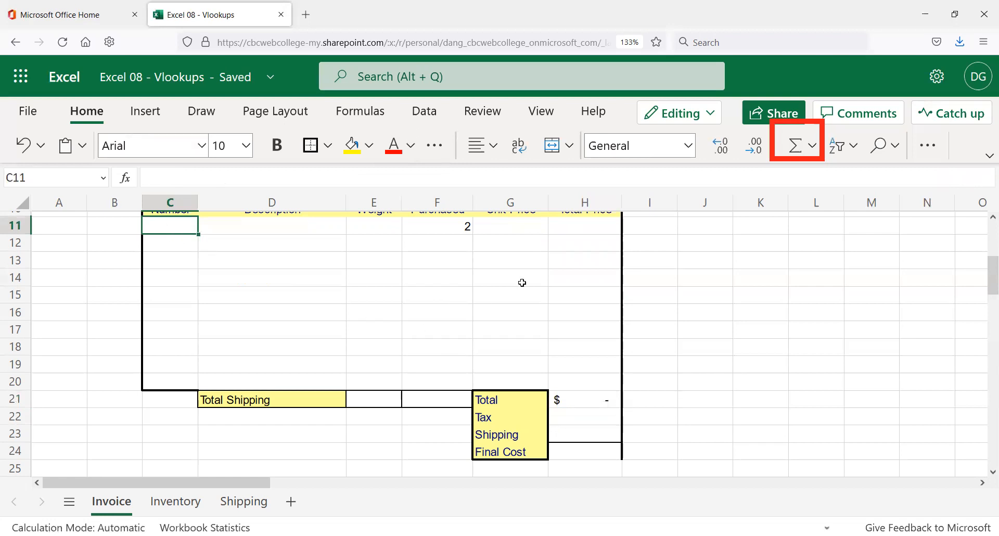
pyautogui.click(465, 227)
pyautogui.press('Delete')
pyautogui.scroll(1, 660, 395)
pyautogui.scroll(1, 576, 424)
pyautogui.scroll(-2, 585, 443)
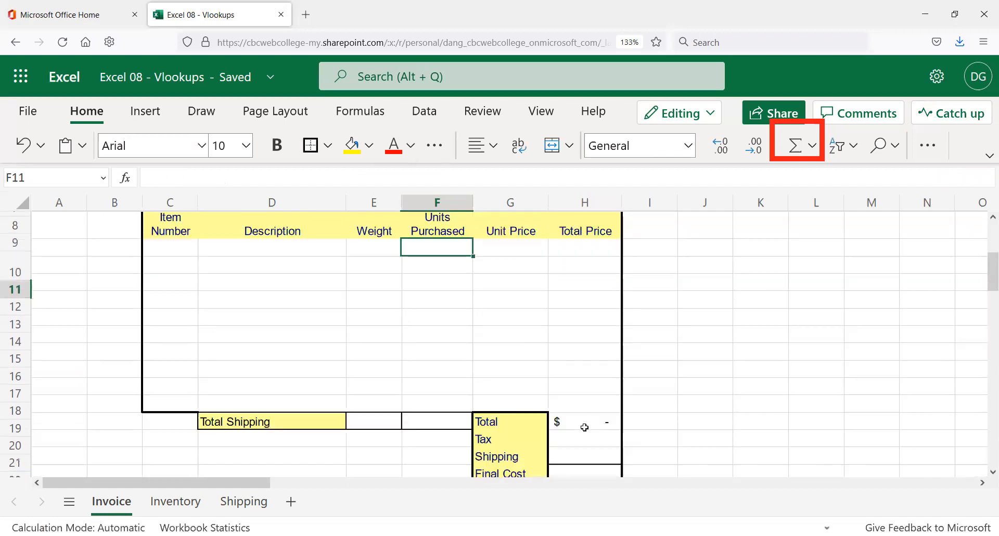
pyautogui.click(598, 402)
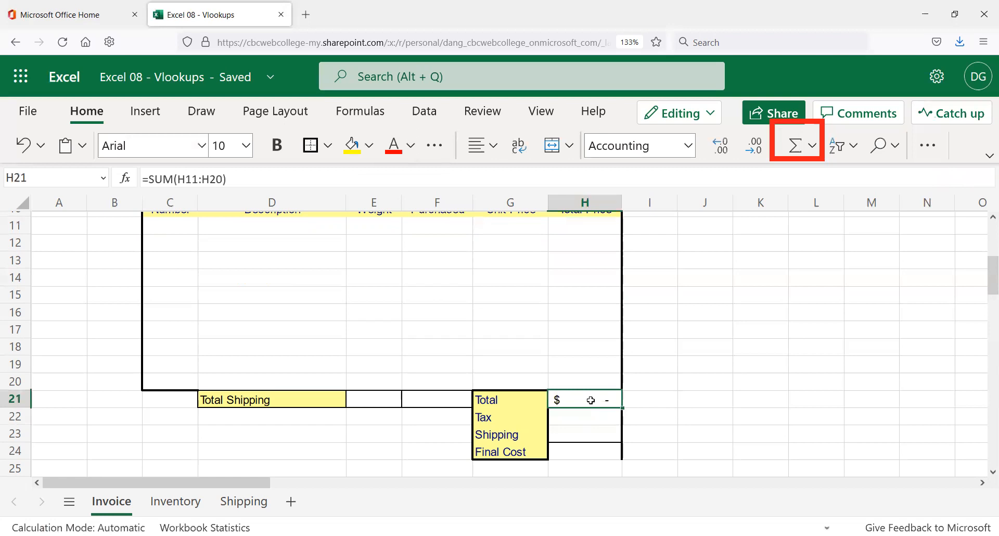
# - Fill in row 11 again with item number 1032 and 2 units purchased
pyautogui.click(169, 230)
pyautogui.write('1032')
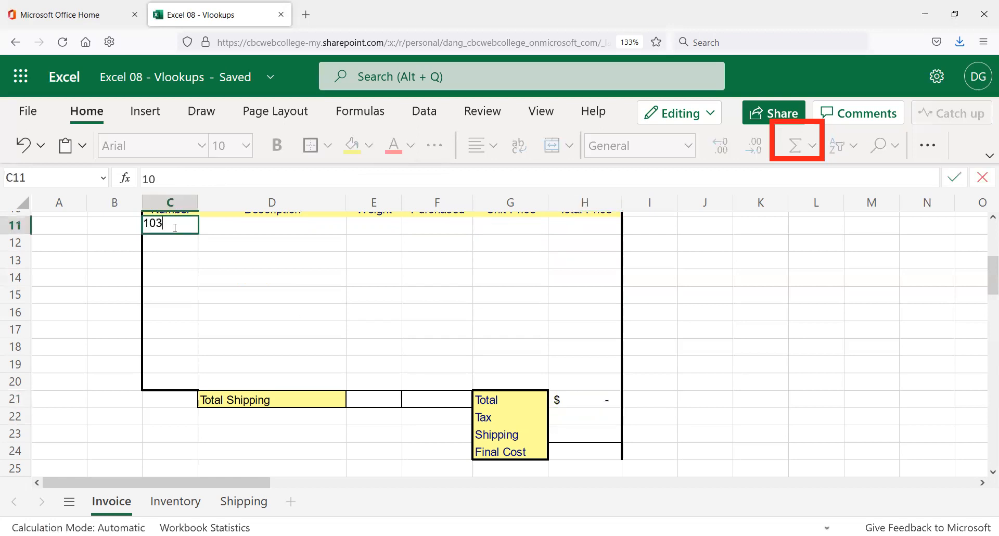
pyautogui.press('Tab')
pyautogui.press('Tab')
pyautogui.press('Tab')
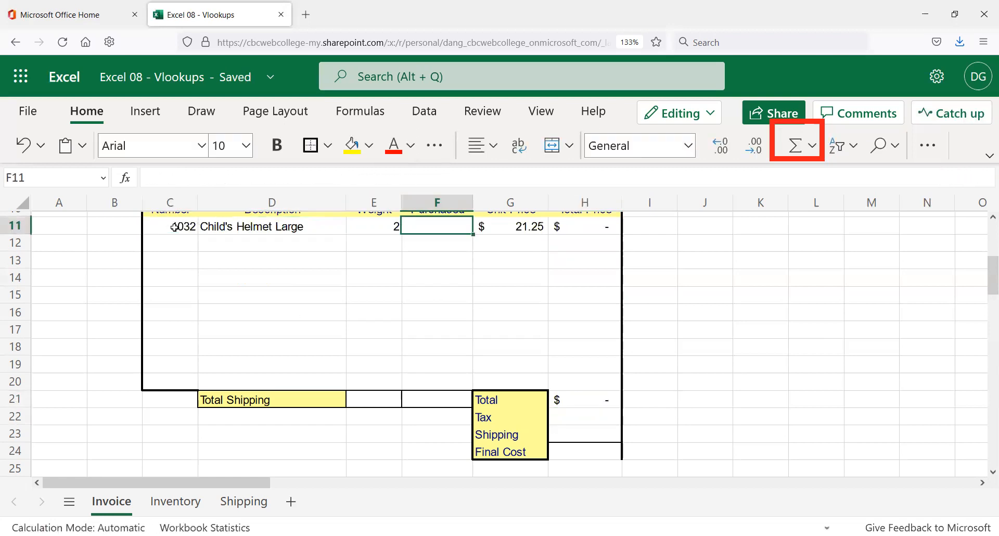
pyautogui.write('2')
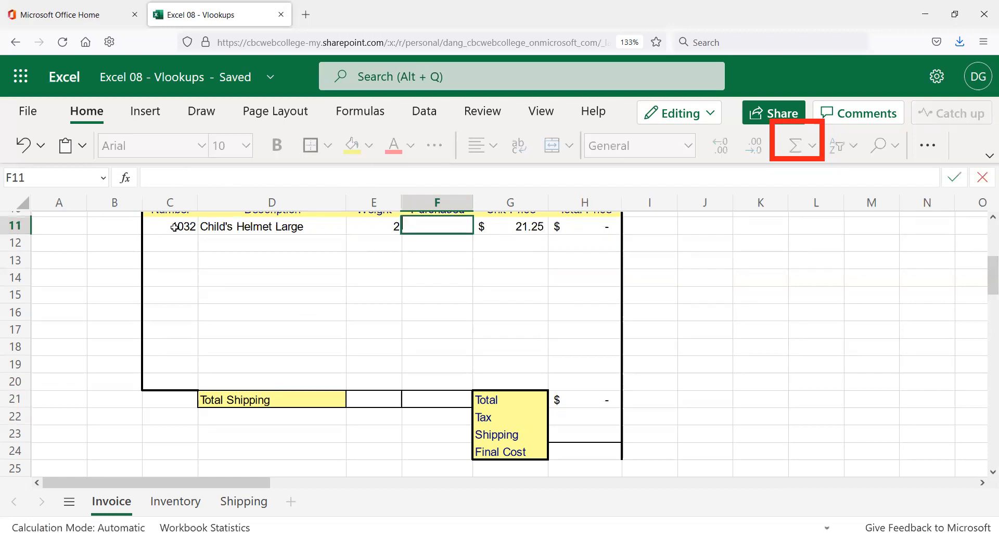
pyautogui.press('Return')
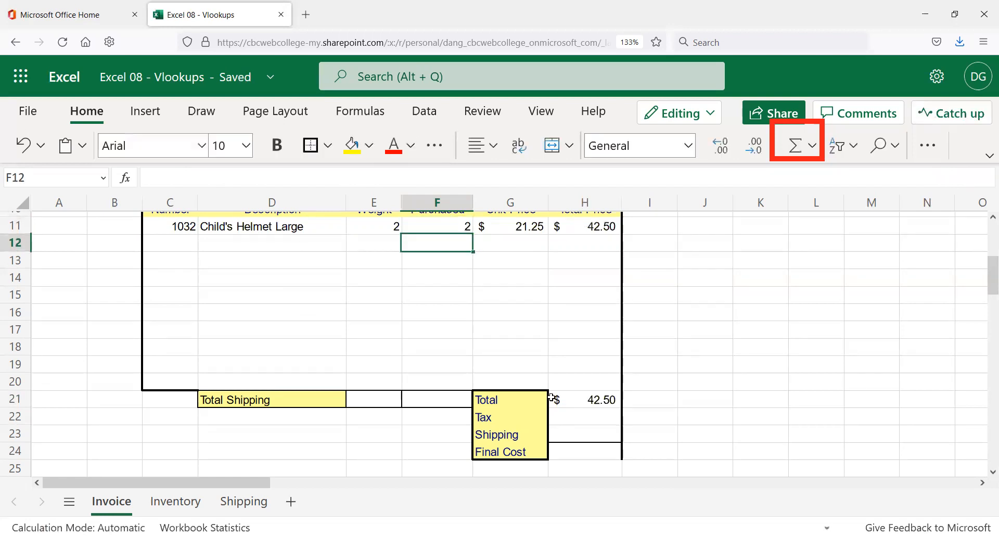
# - Calculate the invoice tax in H22 by multiplying the total by the tax rate, using =H21*H3
pyautogui.click(576, 415)
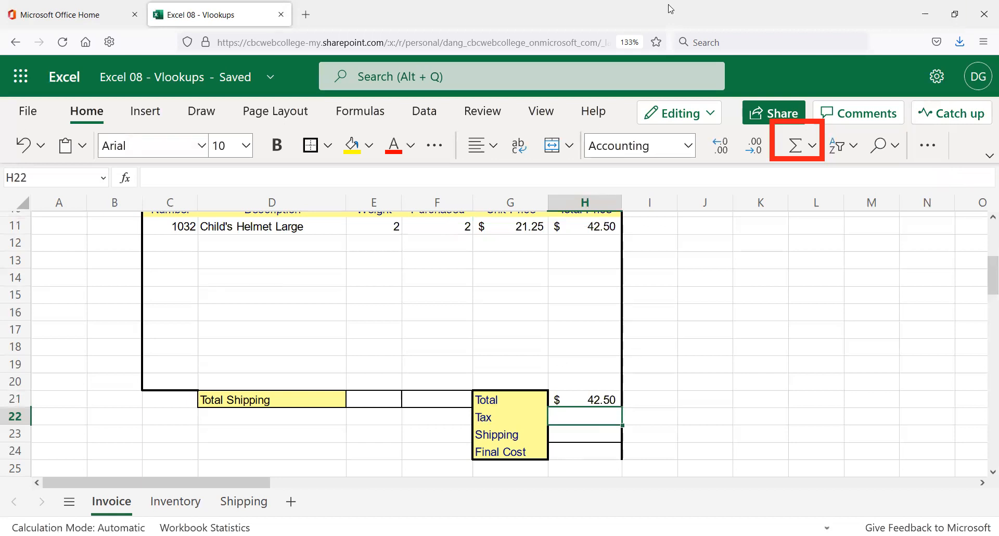
pyautogui.write('=')
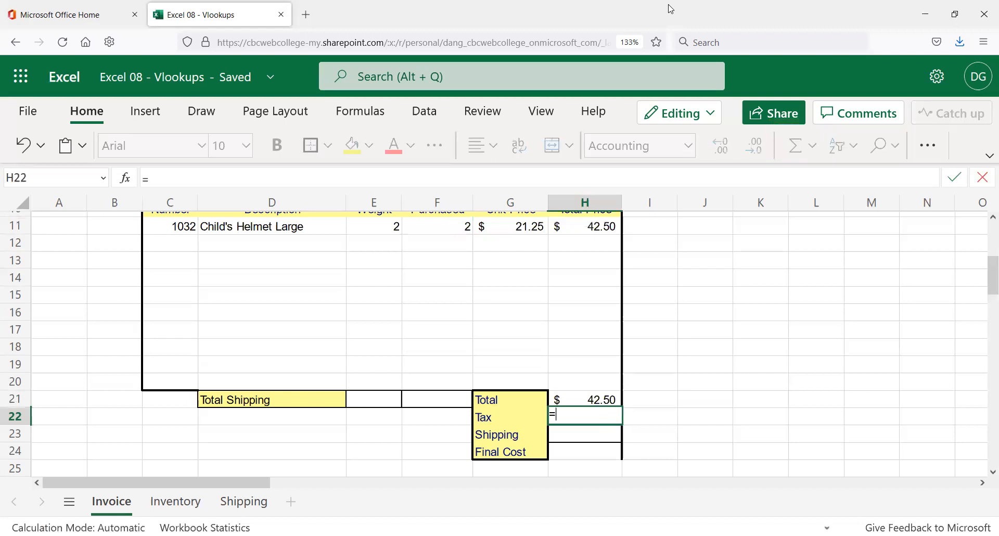
pyautogui.click(600, 397)
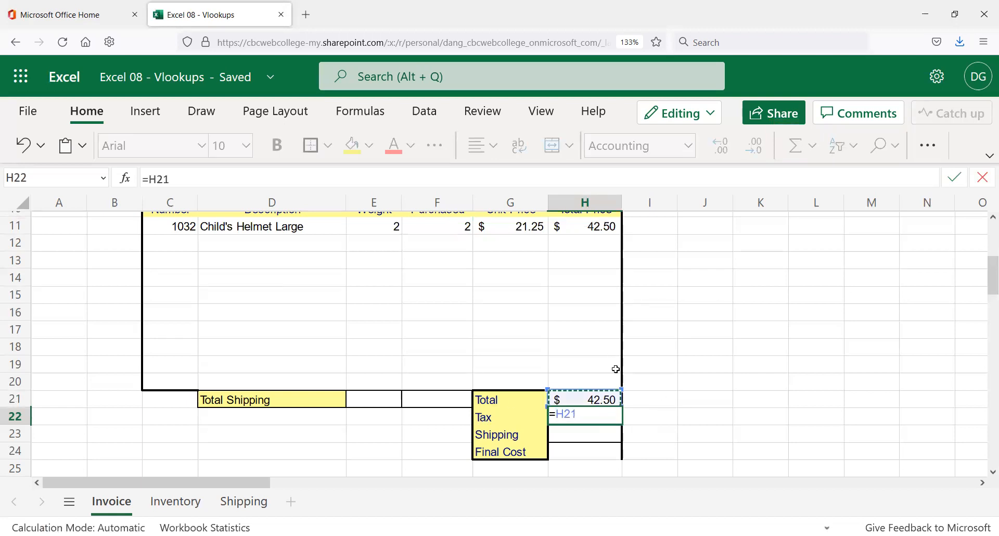
pyautogui.write('*')
pyautogui.scroll(4, 456, 349)
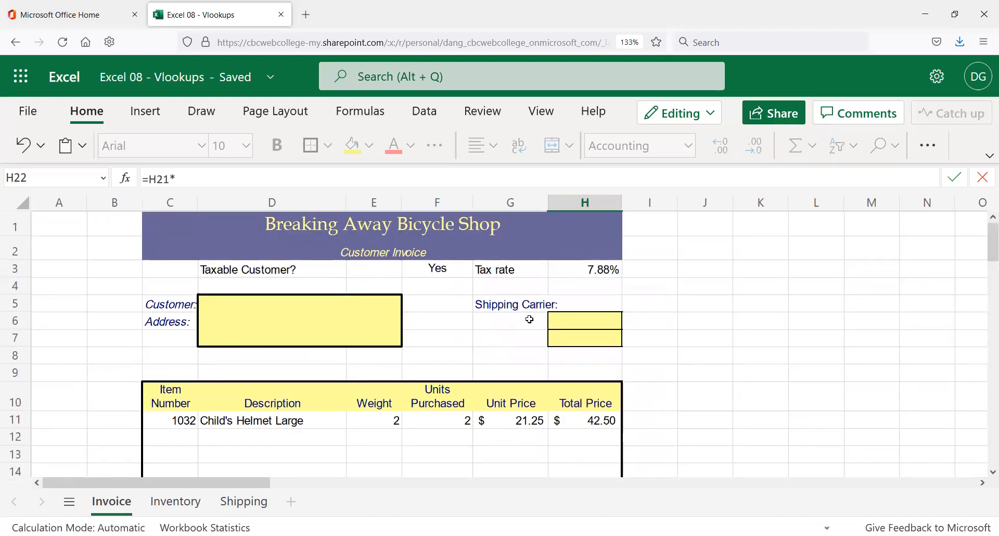
pyautogui.click(599, 271)
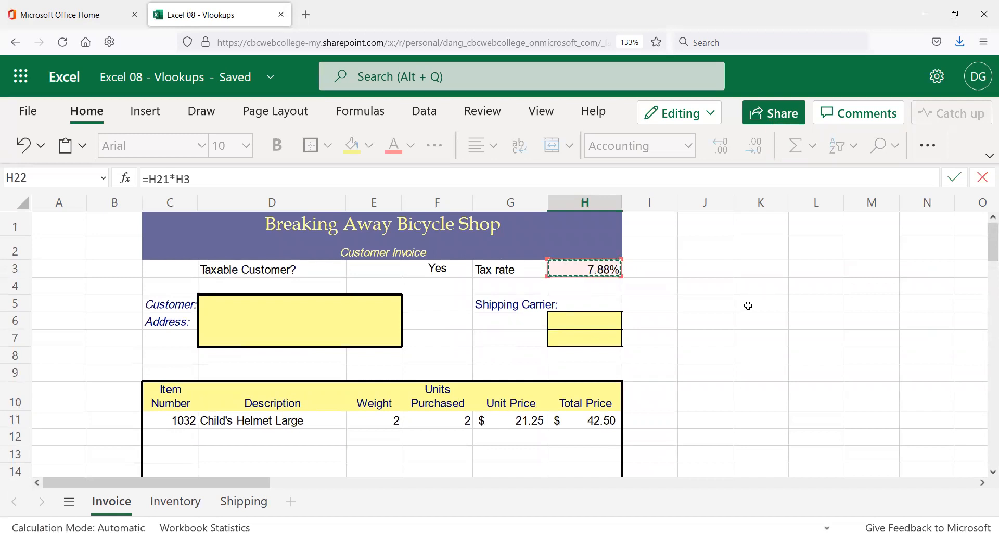
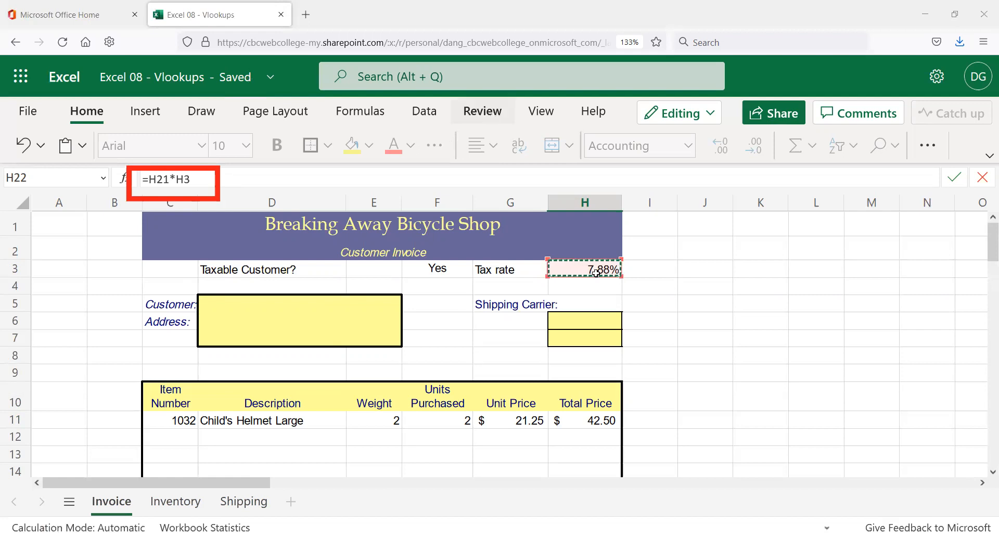
pyautogui.press('Return')
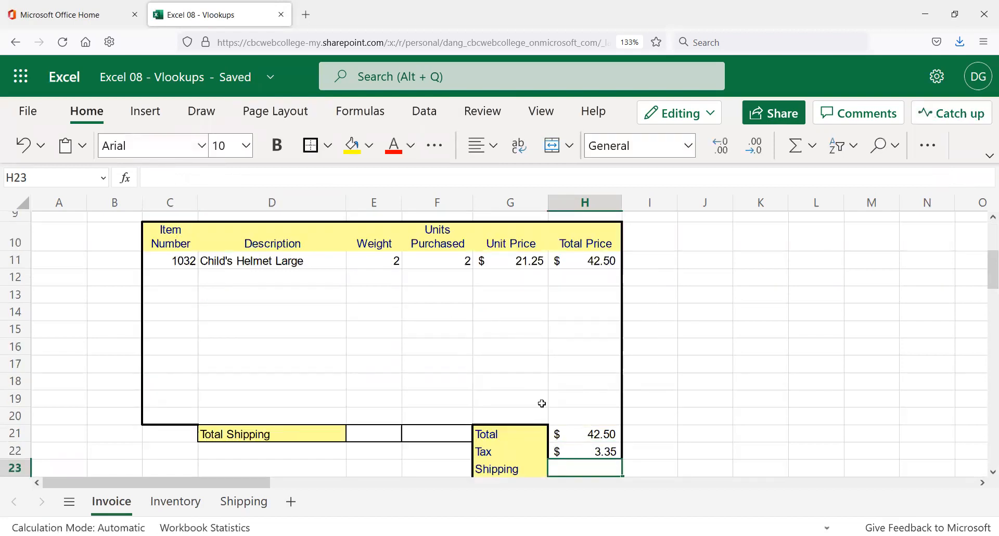
# - Clear the Taxable Customer answer in F3 to test the tax formula in H22
pyautogui.scroll(3, 545, 403)
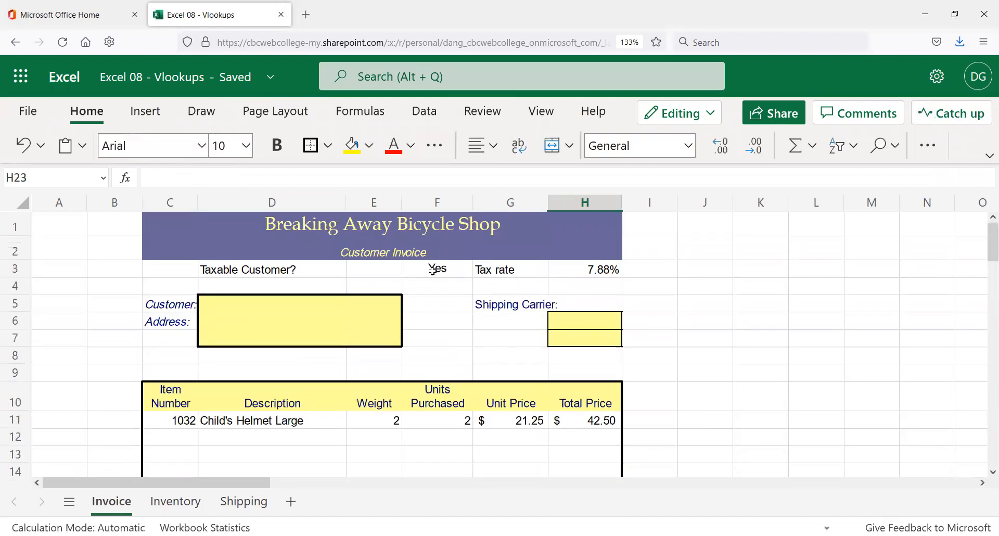
pyautogui.click(460, 272)
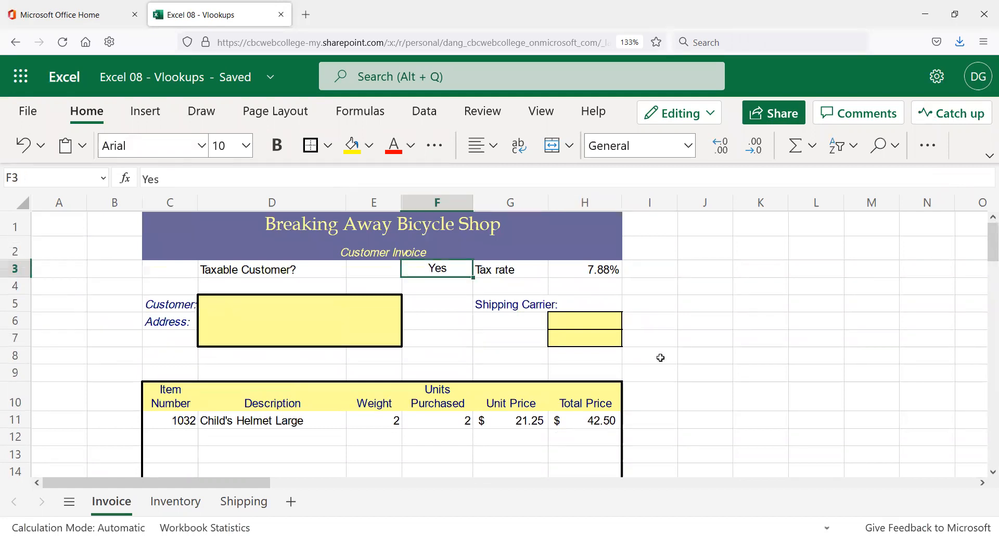
pyautogui.press('Delete')
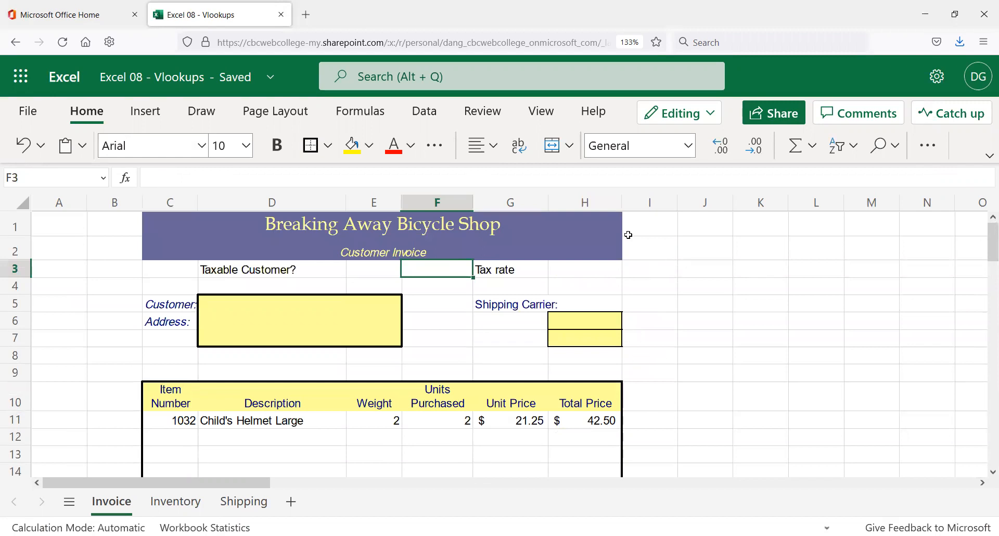
pyautogui.scroll(-6, 672, 266)
pyautogui.click(599, 275)
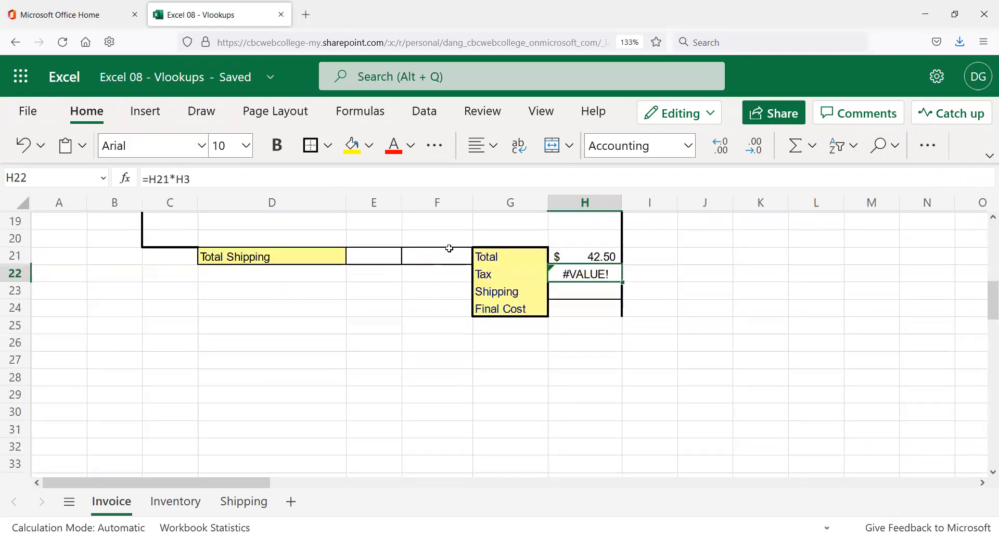
pyautogui.scroll(1, 516, 215)
pyautogui.scroll(3, 515, 215)
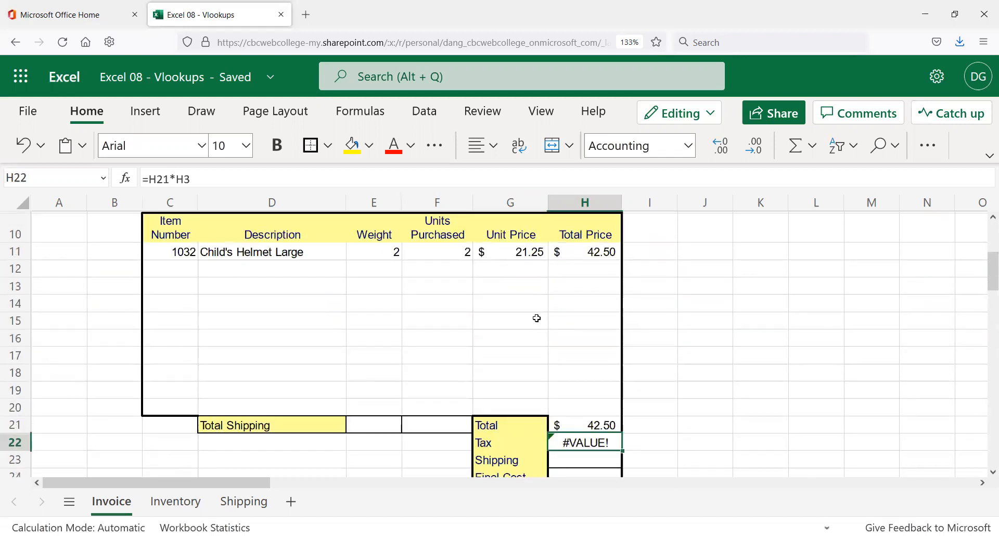
pyautogui.scroll(3, 409, 281)
pyautogui.scroll(-1, 415, 255)
pyautogui.scroll(-3, 521, 323)
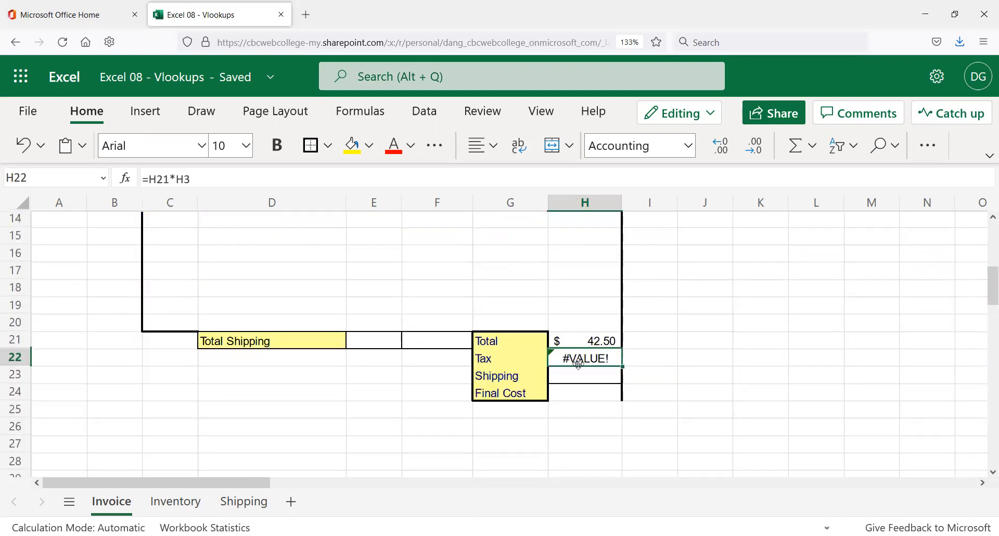
# - Wrap the tax formula in H22 in an IF function so it reads =IF(H3>0,H21*H3,"")
pyautogui.click(151, 177)
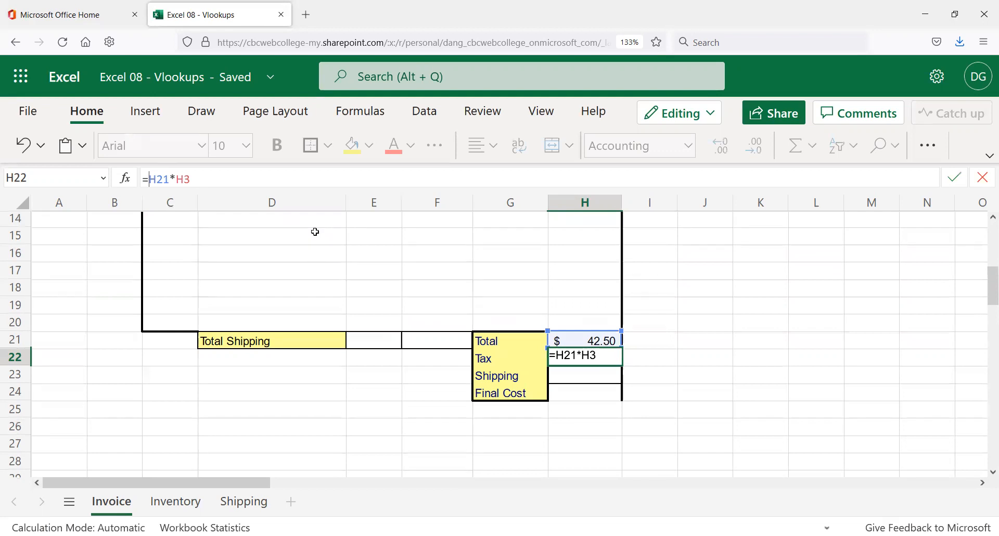
pyautogui.write('if(')
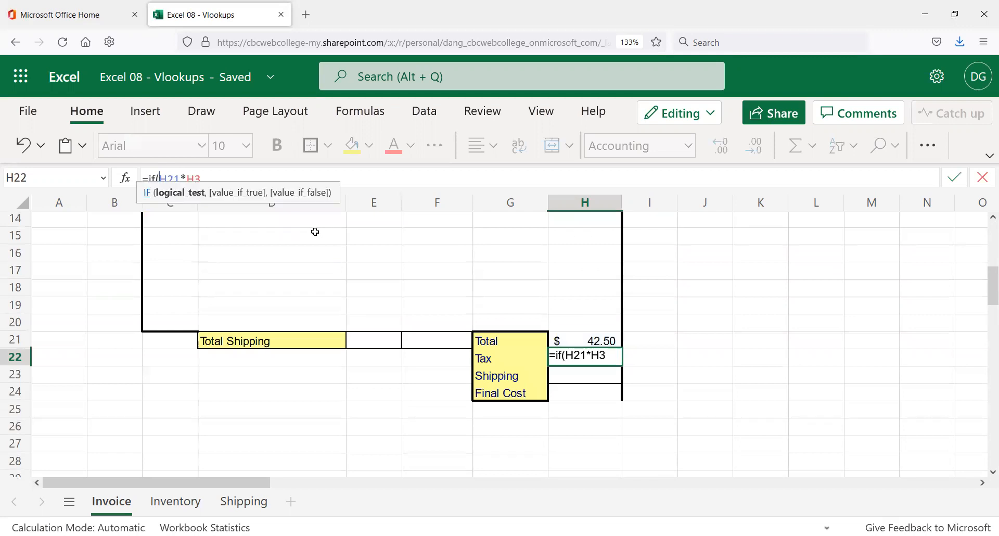
pyautogui.scroll(2, 442, 218)
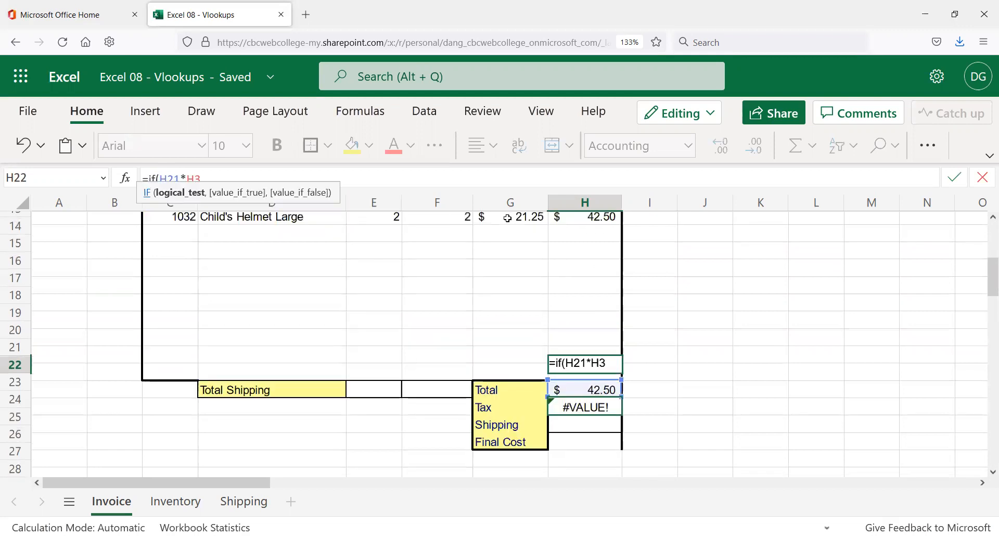
pyautogui.scroll(3, 582, 255)
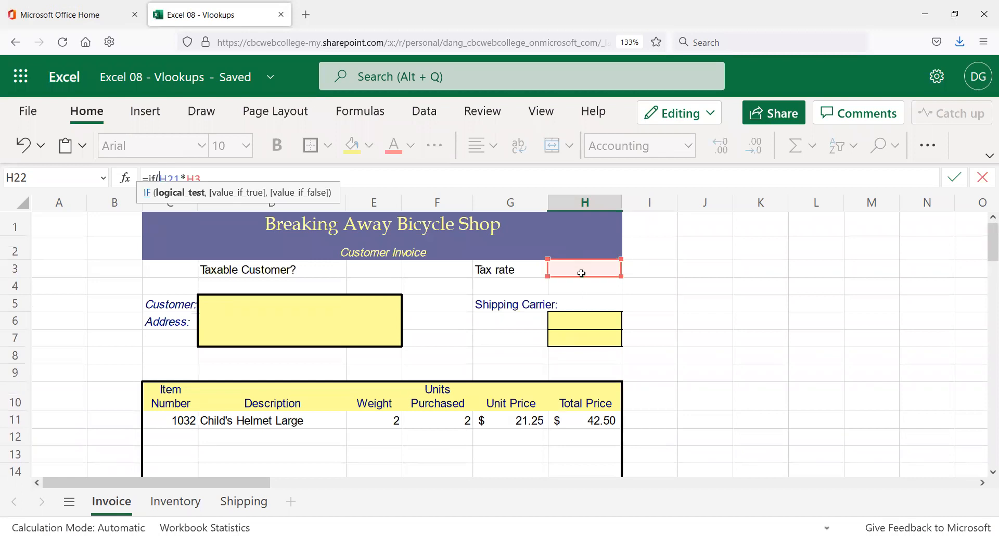
pyautogui.scroll(-3, 491, 321)
pyautogui.write('h3')
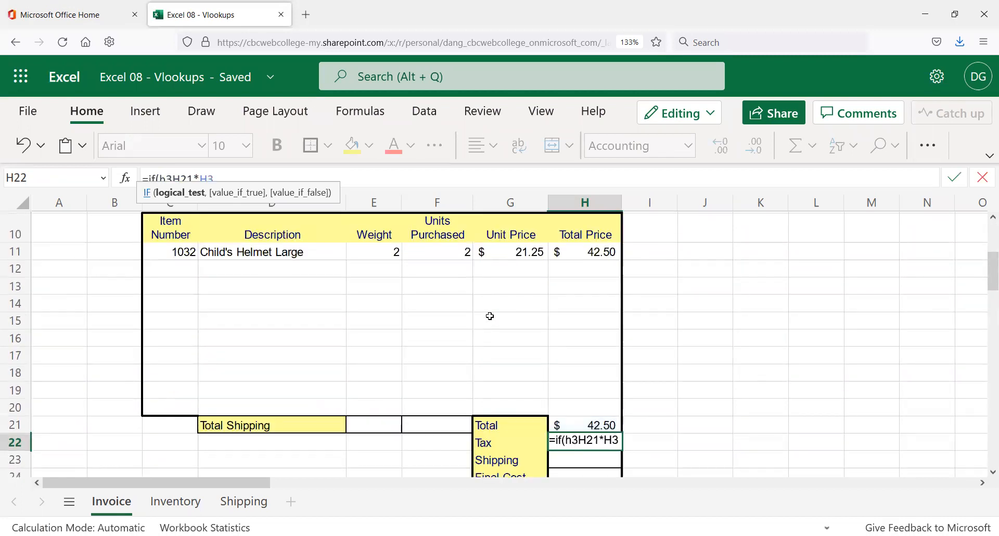
pyautogui.write('>0')
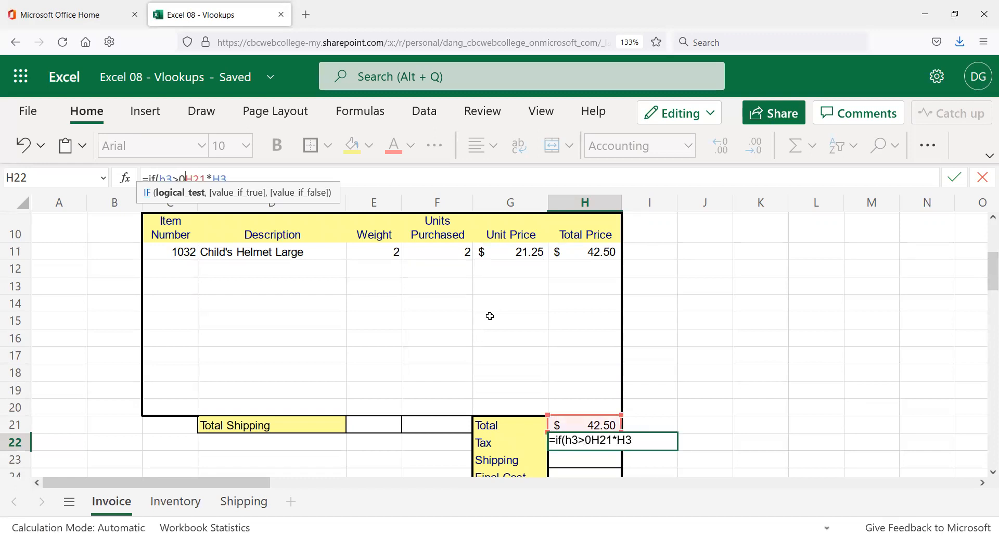
pyautogui.write(',')
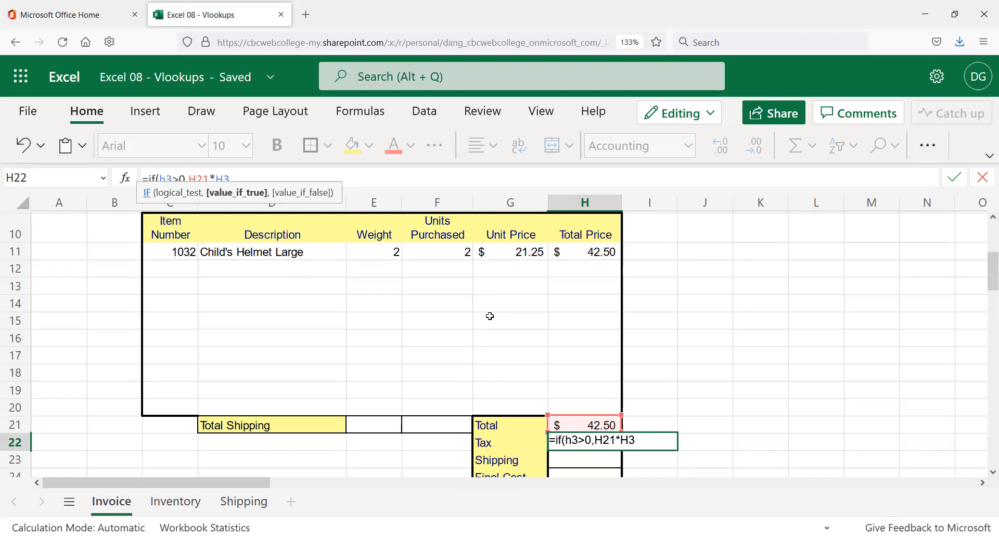
pyautogui.write(',"")')
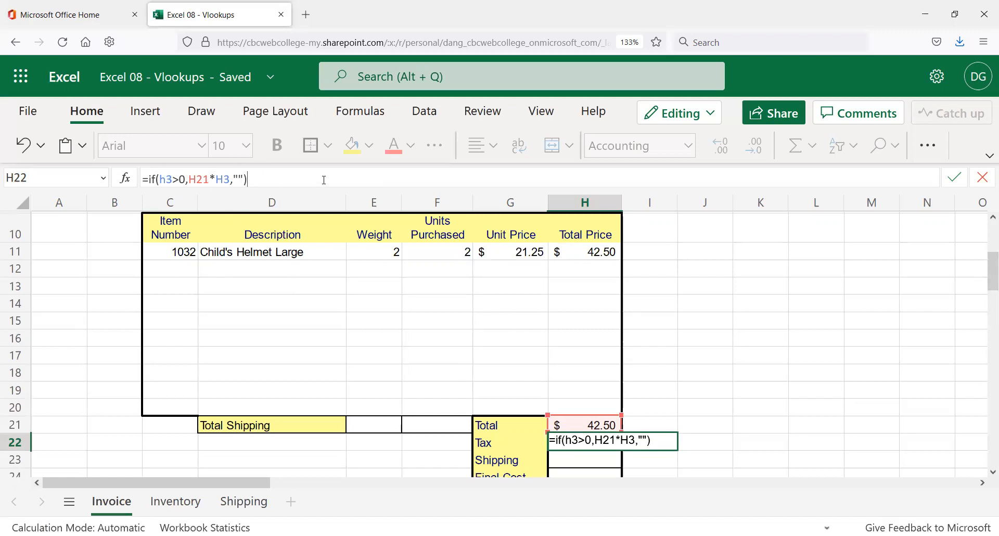
pyautogui.press('Return')
pyautogui.press('Up')
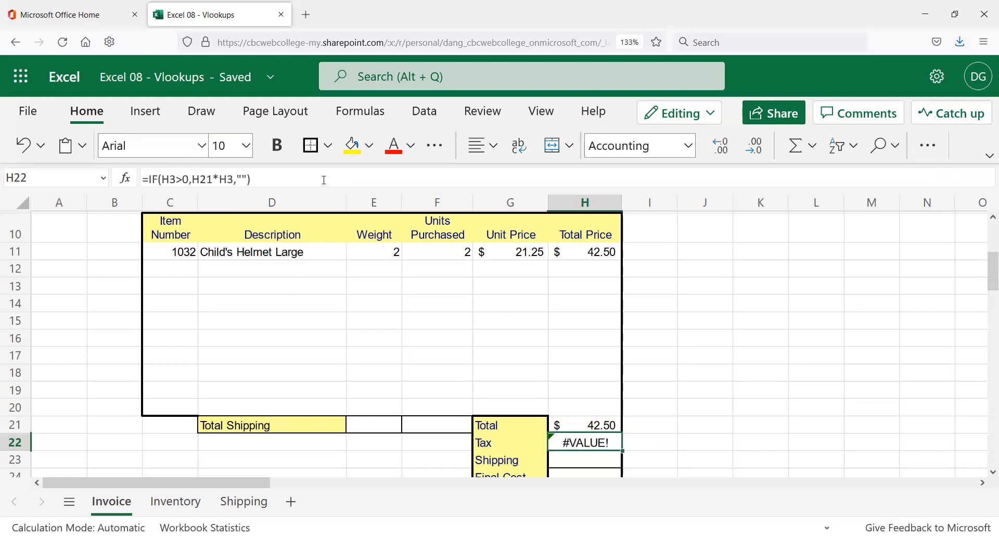
# - Replace the empty-text false value in the H22 tax formula with 0, giving =IF(H3>0,H21*H3,0)
pyautogui.doubleClick(240, 178)
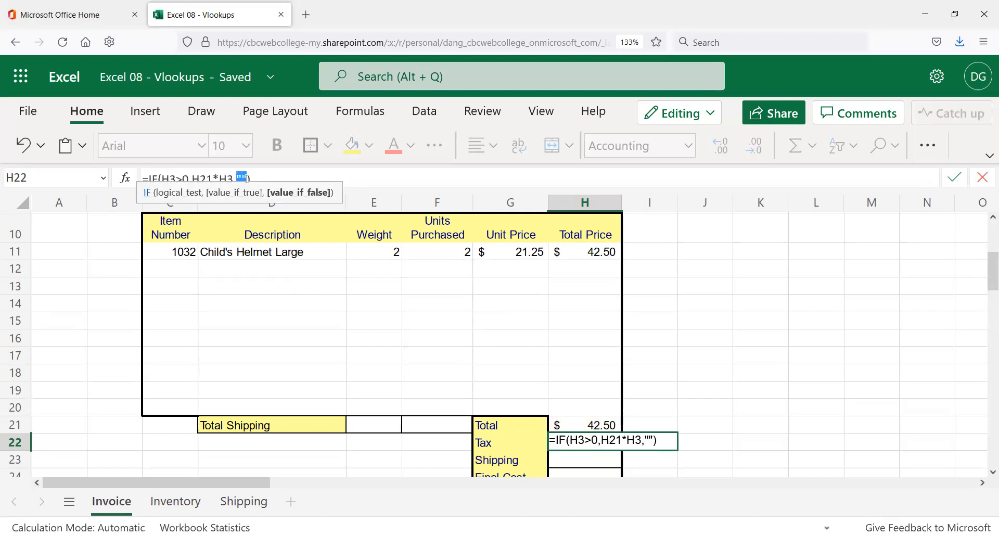
pyautogui.write('0')
pyautogui.press('Return')
pyautogui.press('Left')
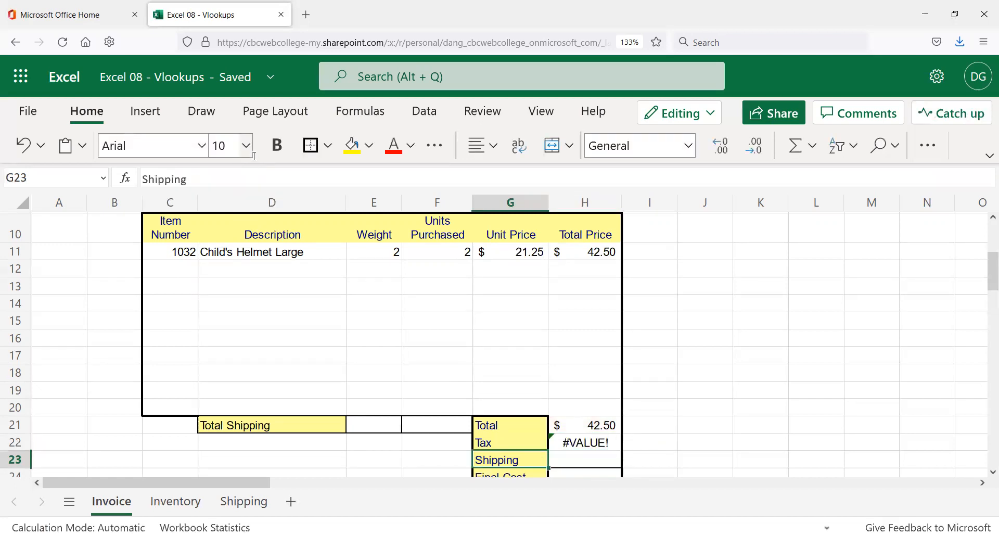
pyautogui.click(607, 443)
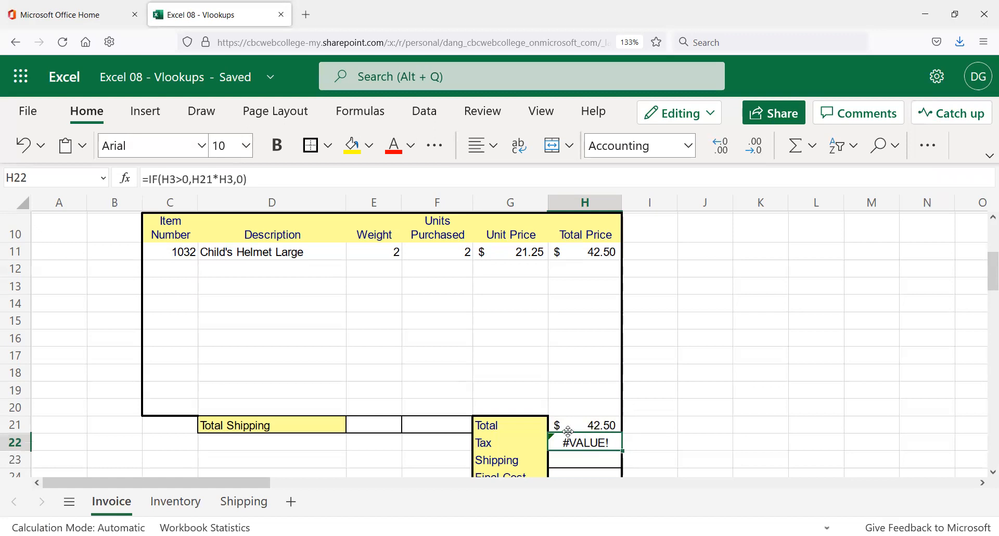
# - Try clearing the tax rate formula in H3 to test the tax in H22, and undo the deletion
pyautogui.scroll(3, 583, 437)
pyautogui.click(578, 276)
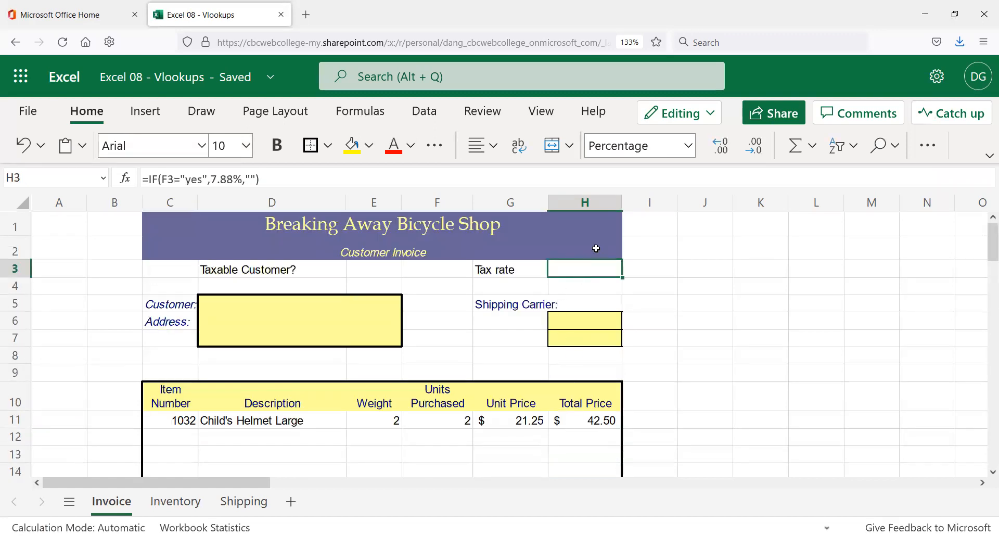
pyautogui.press('Delete')
pyautogui.scroll(-5, 518, 312)
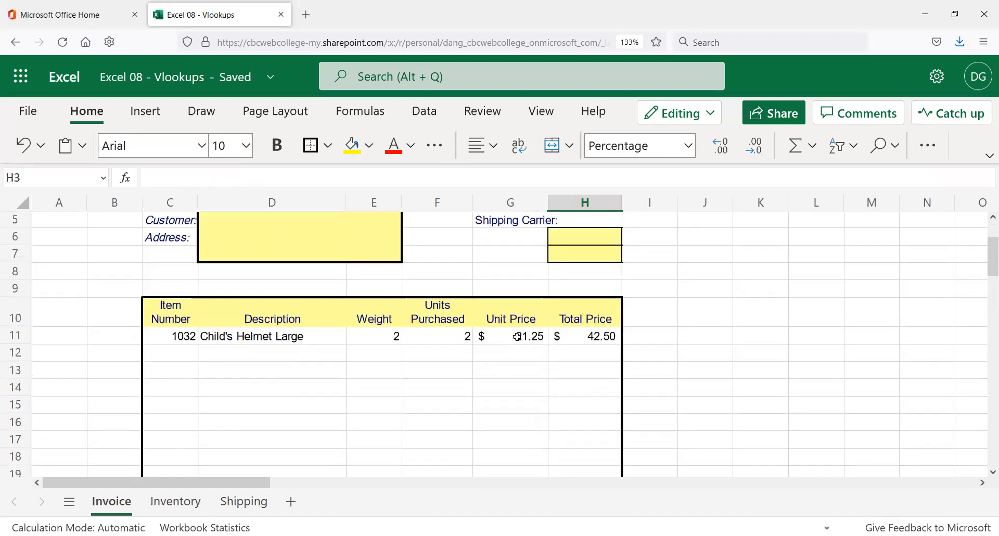
pyautogui.hotkey('ctrl', 'z')
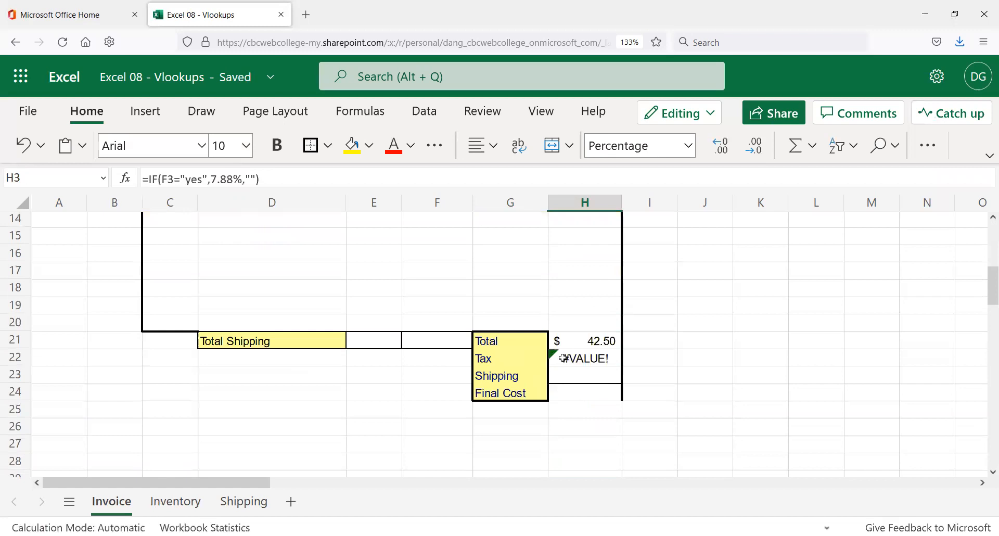
# - Compare the tax formula in H22 with the tax rate formula in H3 and the Taxable Customer cell F3
pyautogui.scroll(2, 558, 354)
pyautogui.click(603, 447)
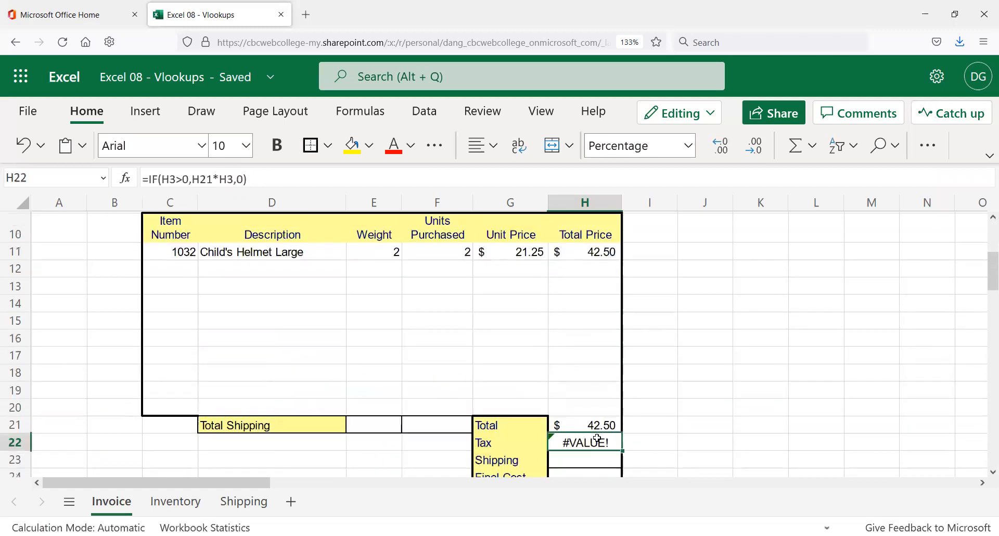
pyautogui.scroll(3, 582, 445)
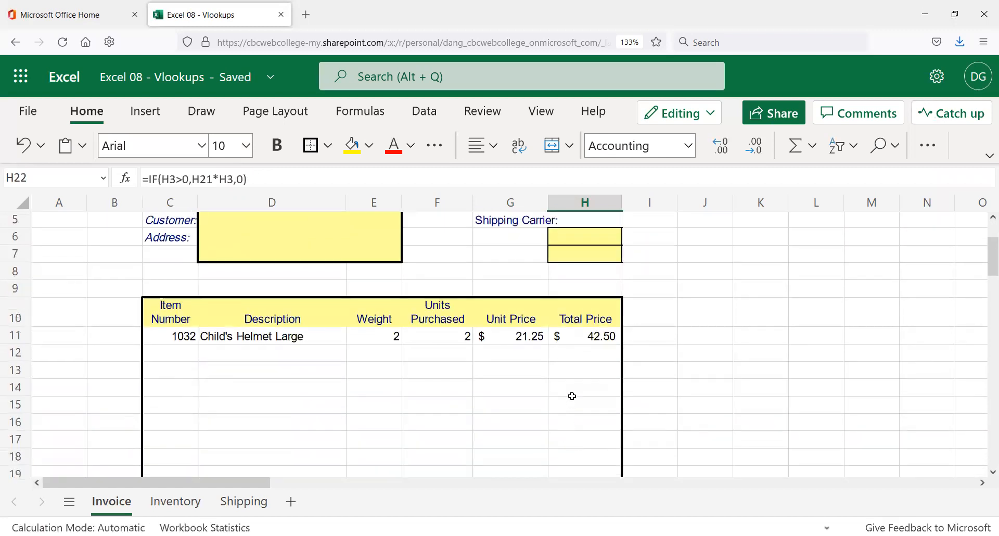
pyautogui.scroll(3, 571, 402)
pyautogui.click(585, 270)
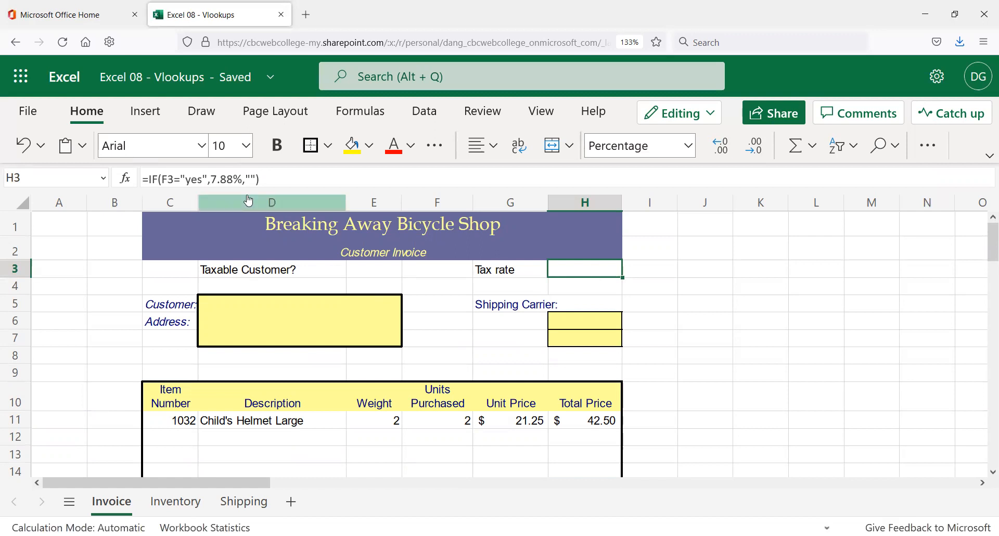
pyautogui.scroll(-3, 352, 266)
pyautogui.scroll(-5, 353, 266)
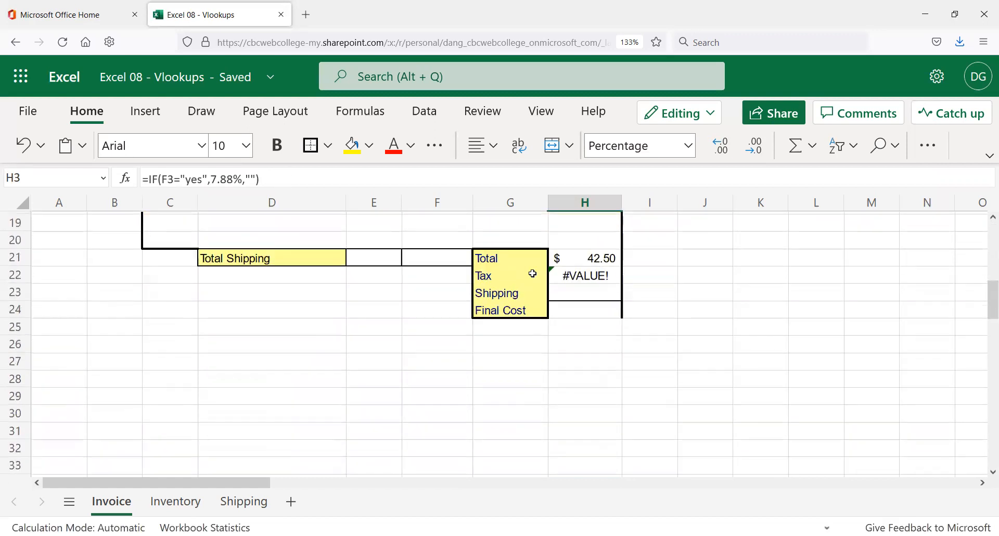
pyautogui.scroll(2, 531, 273)
pyautogui.click(577, 358)
pyautogui.scroll(5, 543, 346)
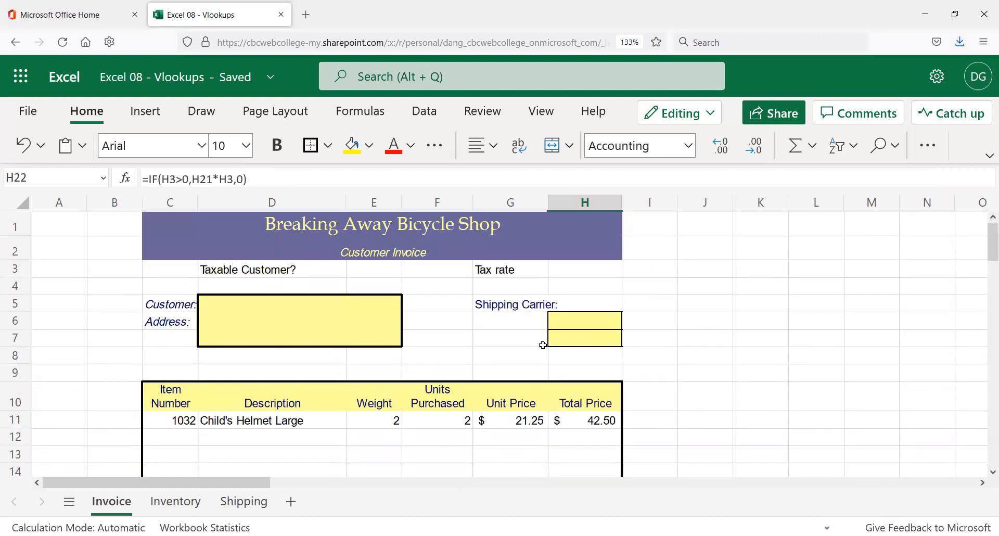
pyautogui.click(574, 267)
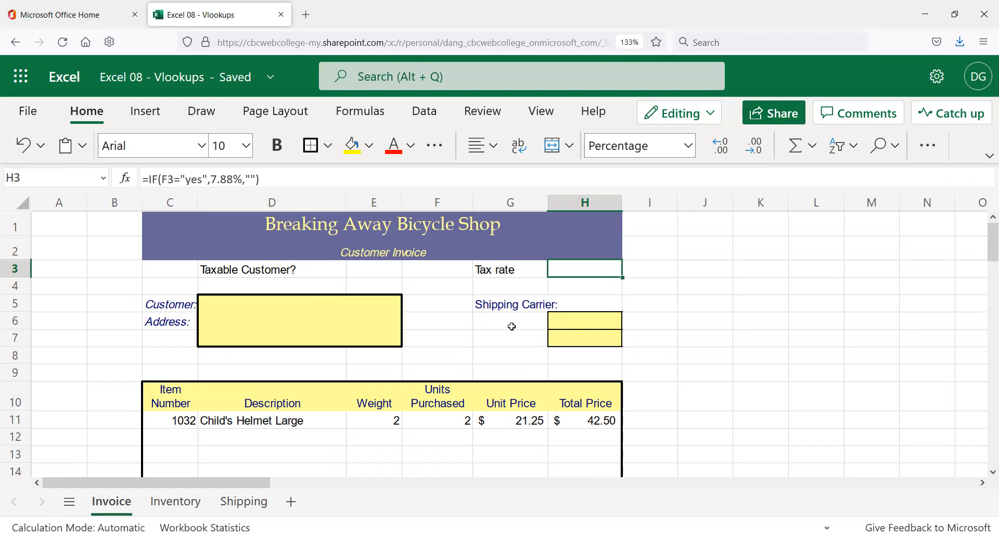
pyautogui.click(373, 267)
pyautogui.click(419, 274)
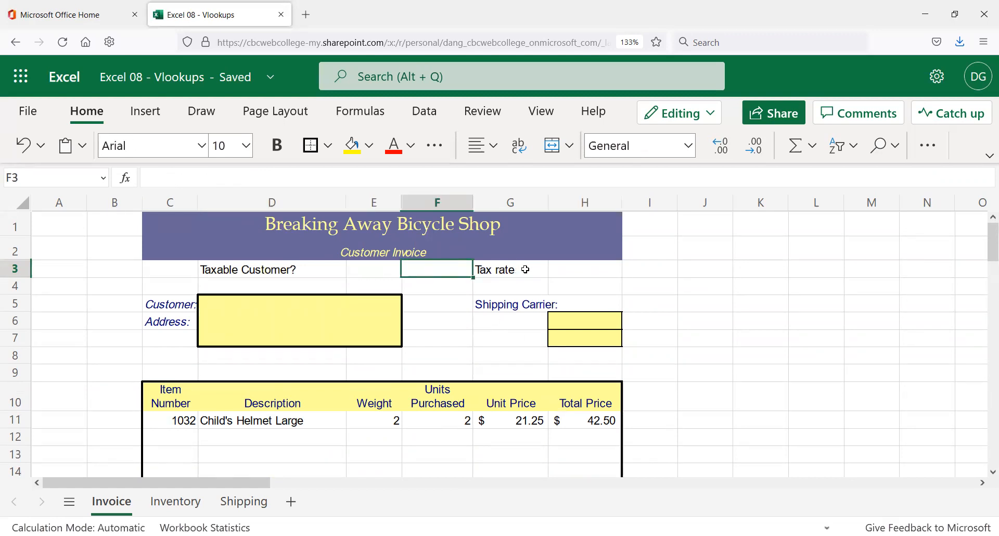
# - Change the logical test of the tax formula in H22 to H3="yes", giving =IF(H3="yes",H21*H3,0)
pyautogui.click(567, 269)
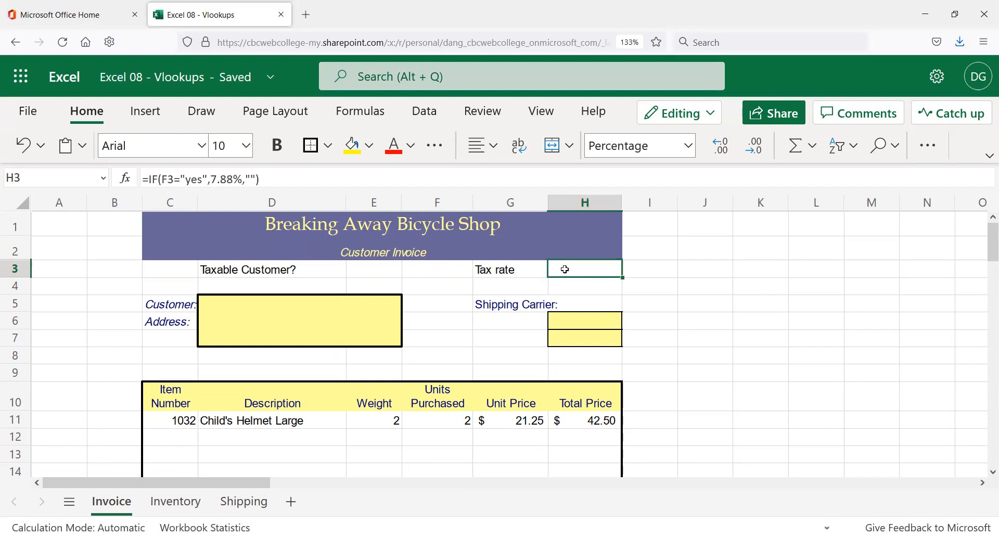
pyautogui.click(425, 271)
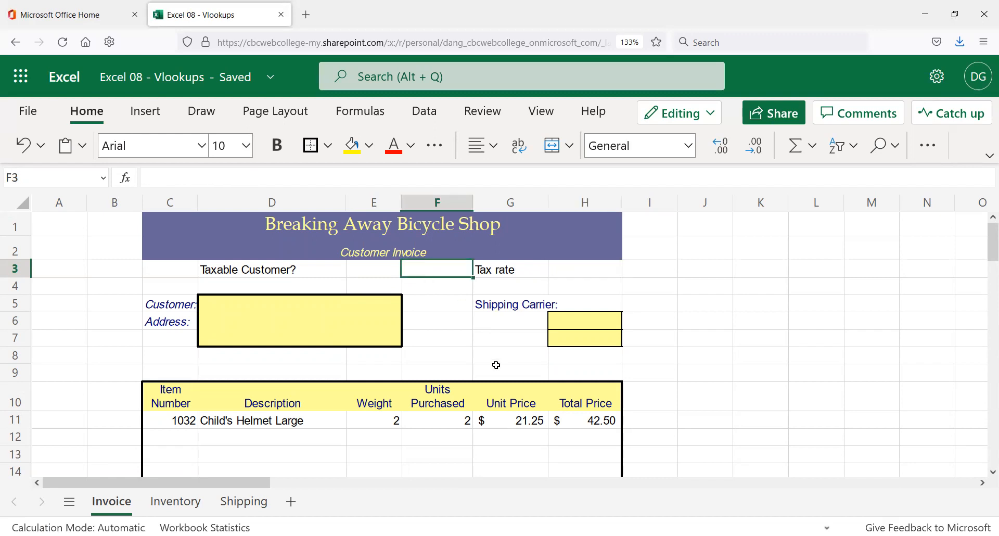
pyautogui.scroll(-5, 496, 359)
pyautogui.click(568, 358)
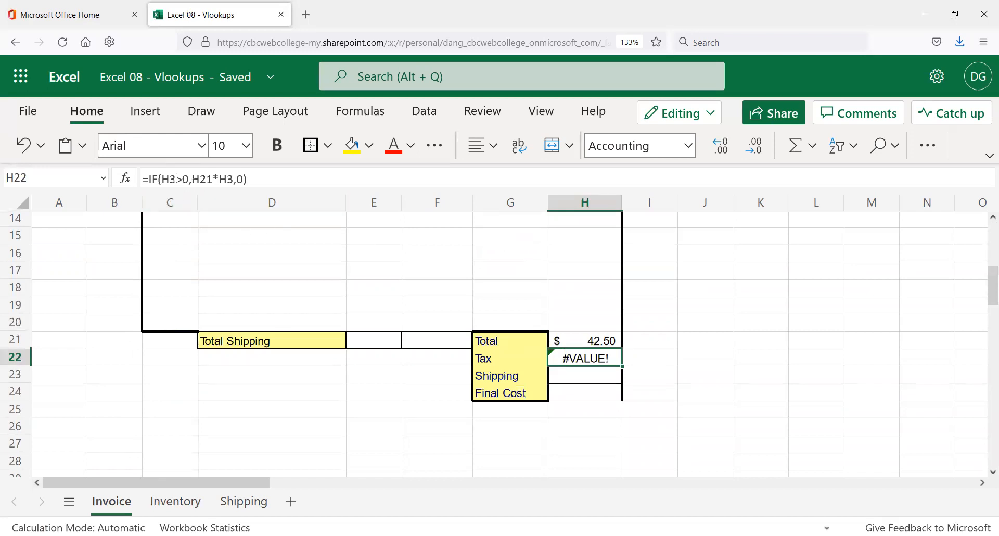
pyautogui.moveTo(177, 178); pyautogui.dragTo(185, 180)
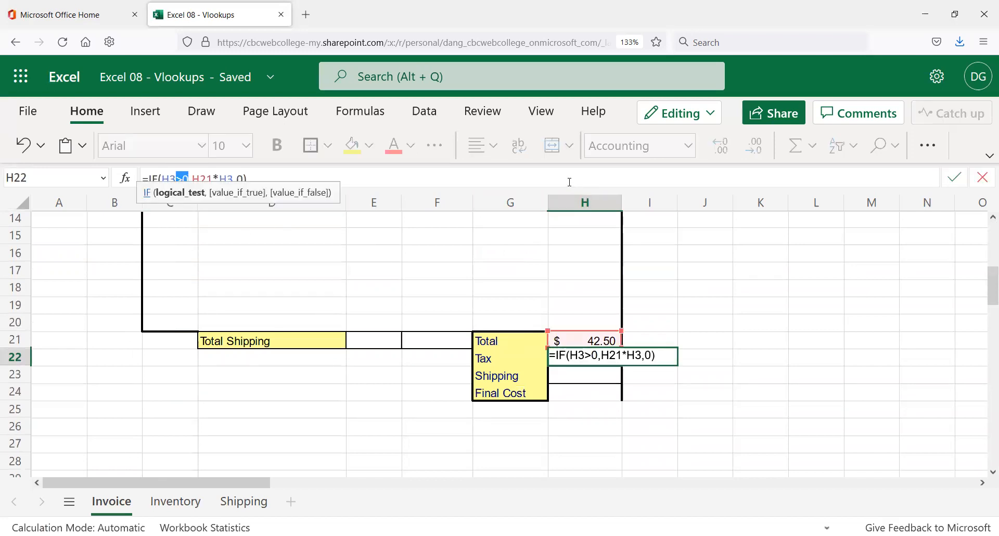
pyautogui.write('=')
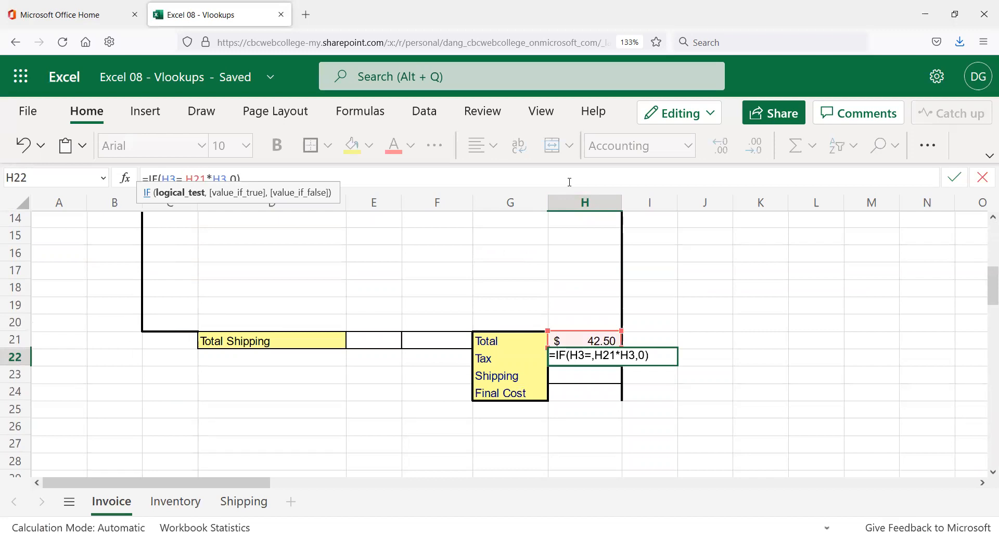
pyautogui.write('"yes"')
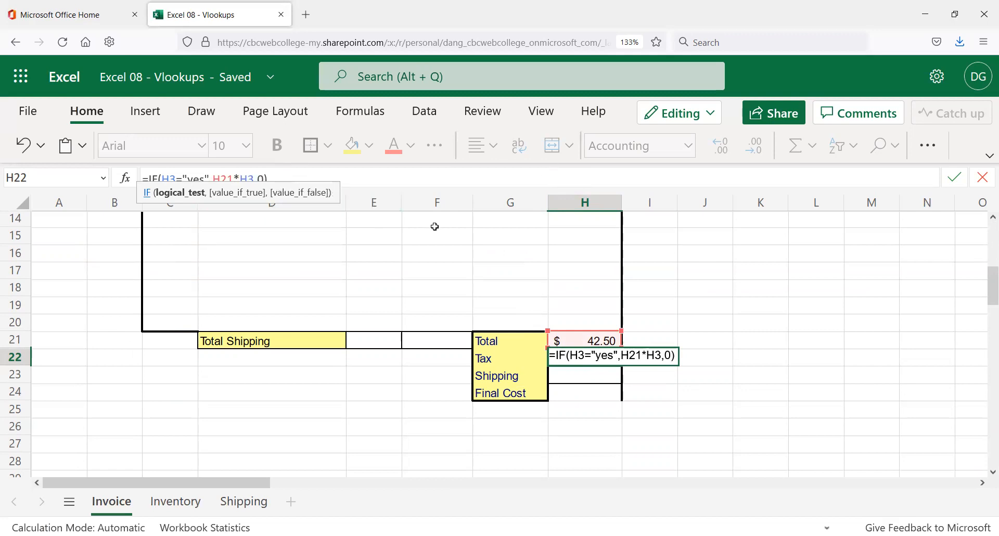
pyautogui.press('Return')
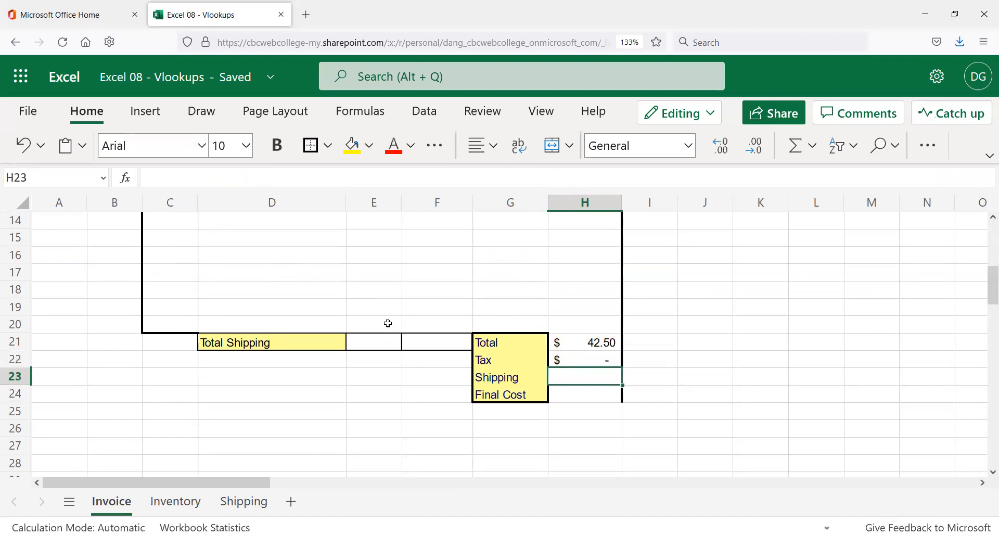
# - Enter Yes as the Taxable Customer answer in F3 and check the tax in H22
pyautogui.scroll(5, 396, 312)
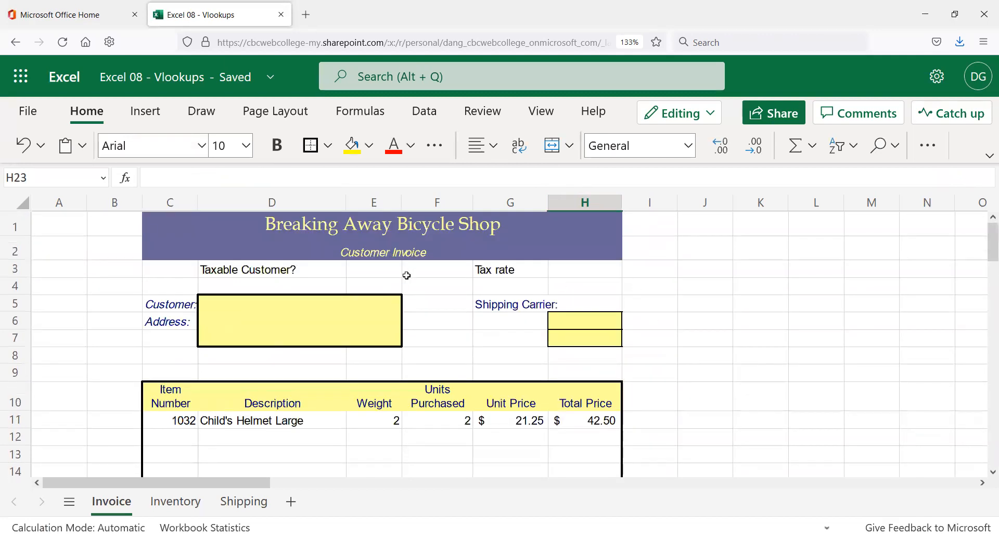
pyautogui.click(435, 266)
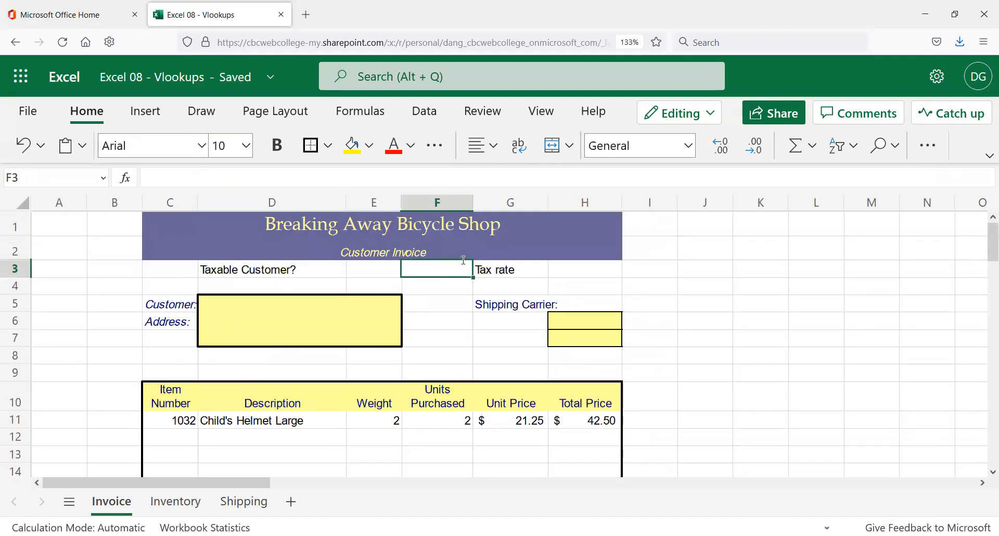
pyautogui.write('Yes')
pyautogui.press('Return')
pyautogui.scroll(-6, 468, 295)
pyautogui.scroll(-2, 468, 295)
pyautogui.scroll(3, 544, 270)
pyautogui.click(601, 359)
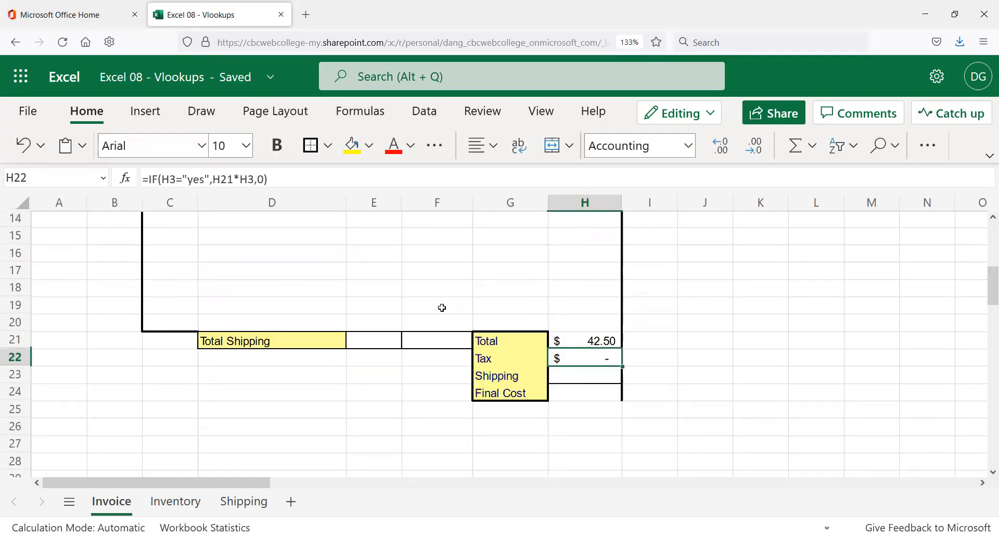
# - Point the logical test of the H22 tax formula at F3, giving =IF(F3="yes",H21*H3,0)
pyautogui.scroll(4, 335, 268)
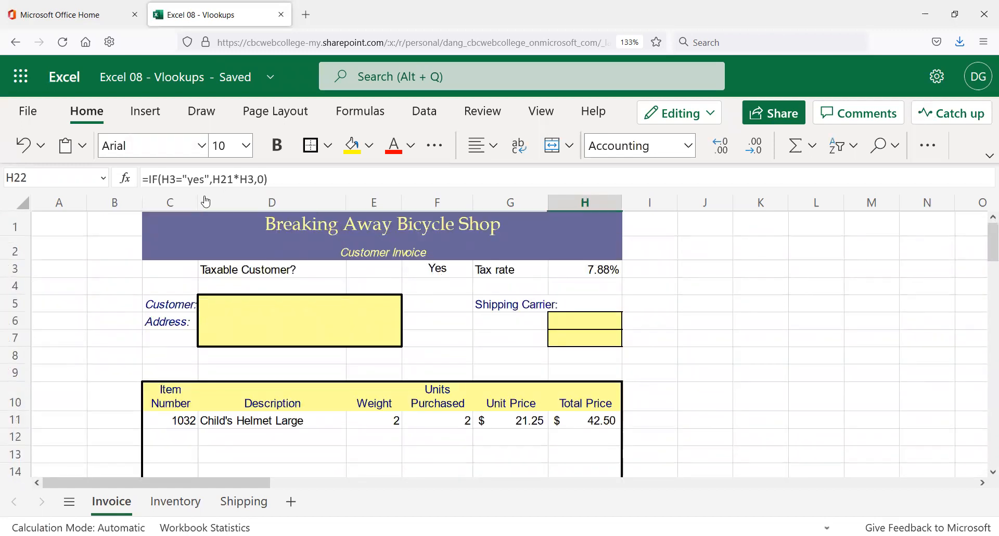
pyautogui.click(166, 178)
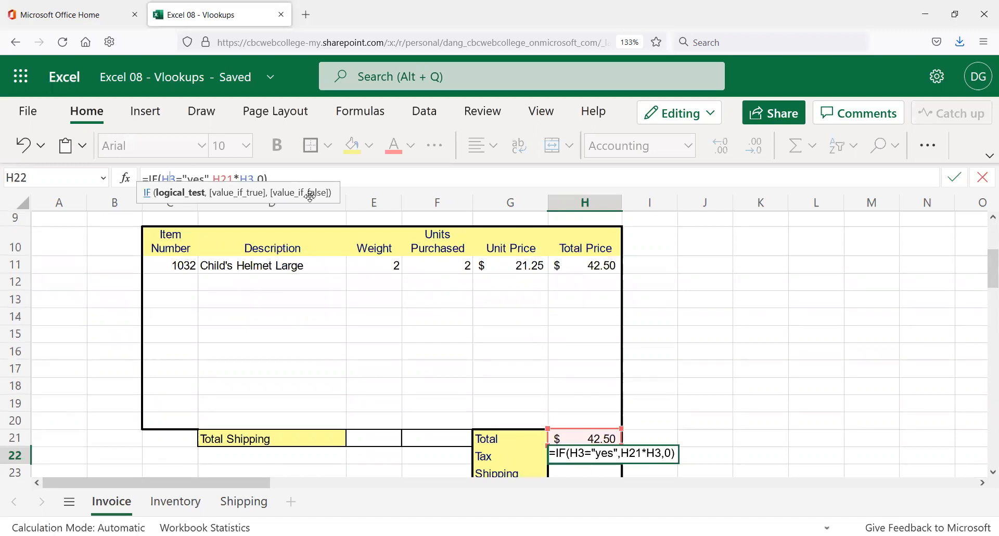
pyautogui.press('BackSpace')
pyautogui.write('f')
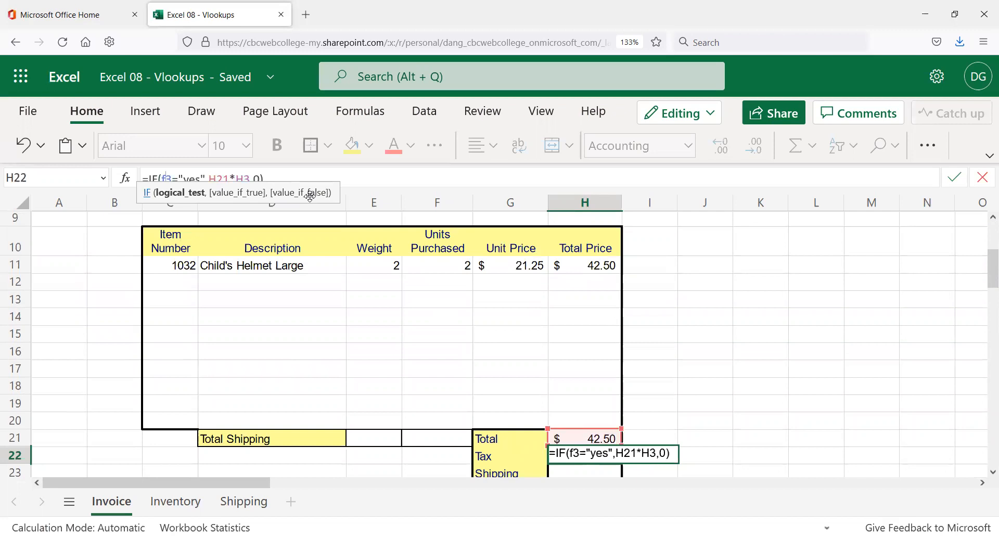
pyautogui.press('Return')
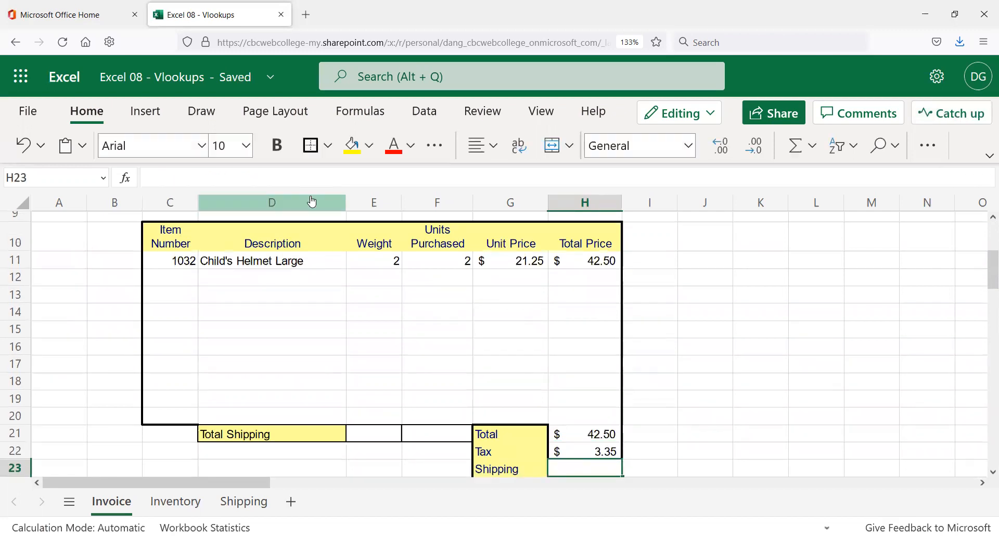
pyautogui.press('Up')
# - Clear the Taxable Customer answer in F3 and check the tax in H22
pyautogui.scroll(5, 515, 291)
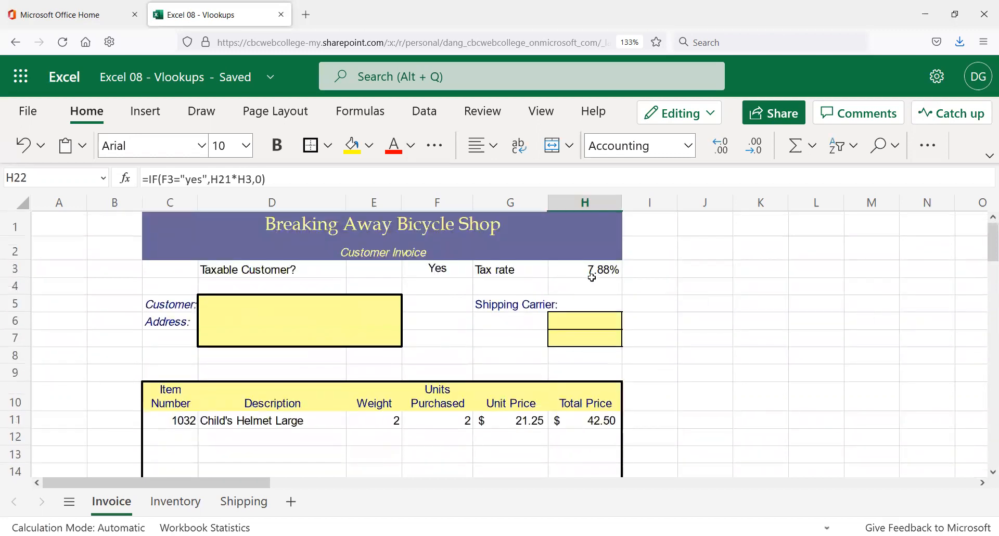
pyautogui.click(427, 266)
pyautogui.press('Delete')
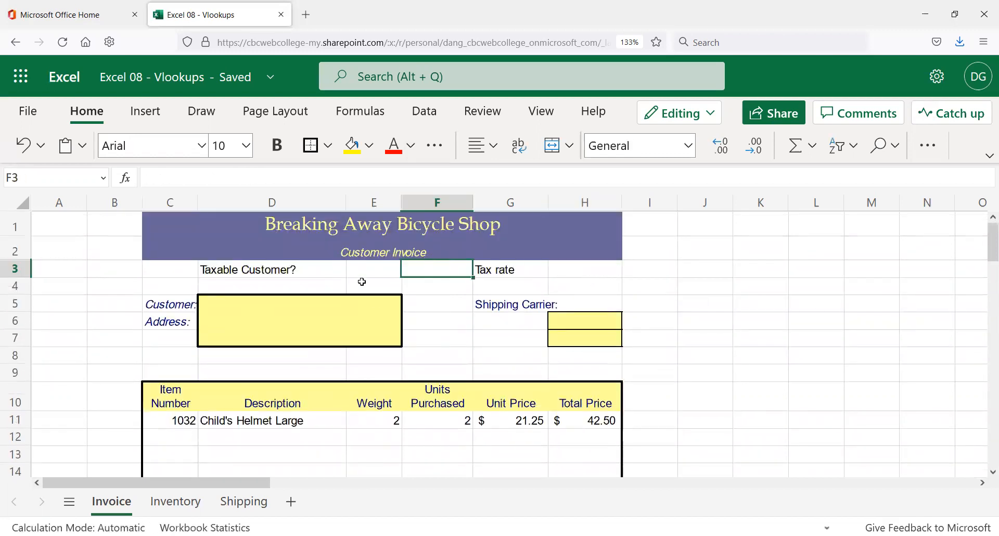
pyautogui.scroll(-4, 398, 295)
pyautogui.scroll(-2, 398, 294)
pyautogui.click(618, 275)
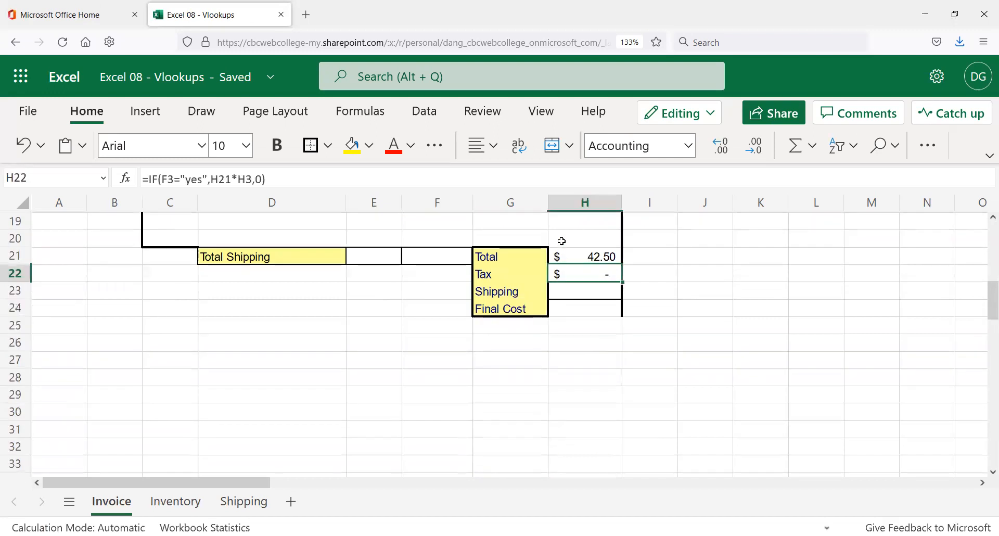
pyautogui.scroll(6, 429, 333)
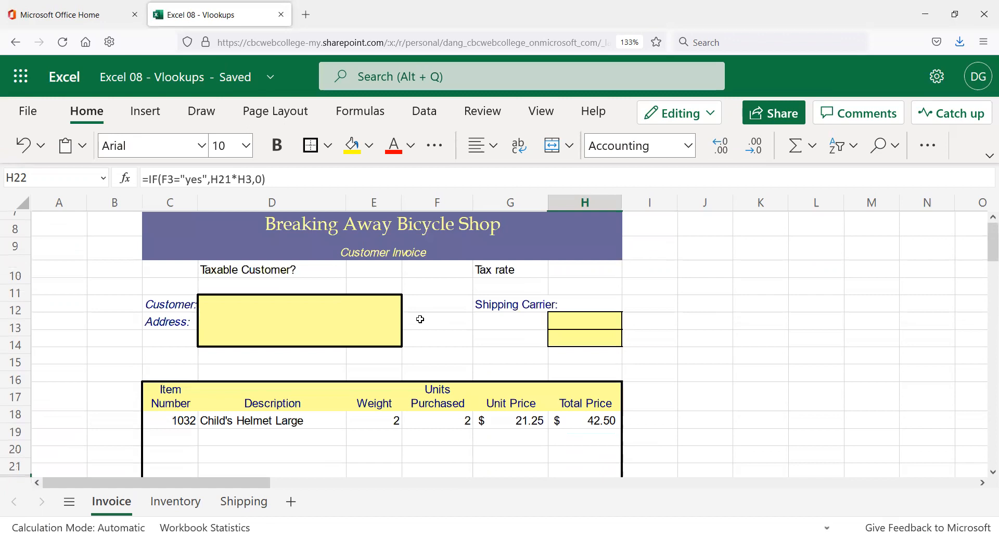
pyautogui.click(365, 273)
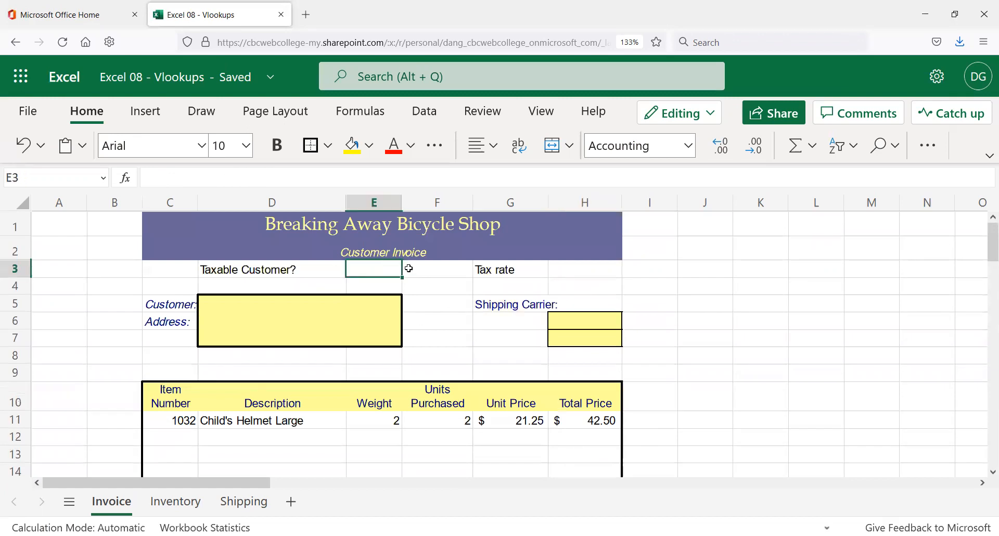
pyautogui.write('Yes')
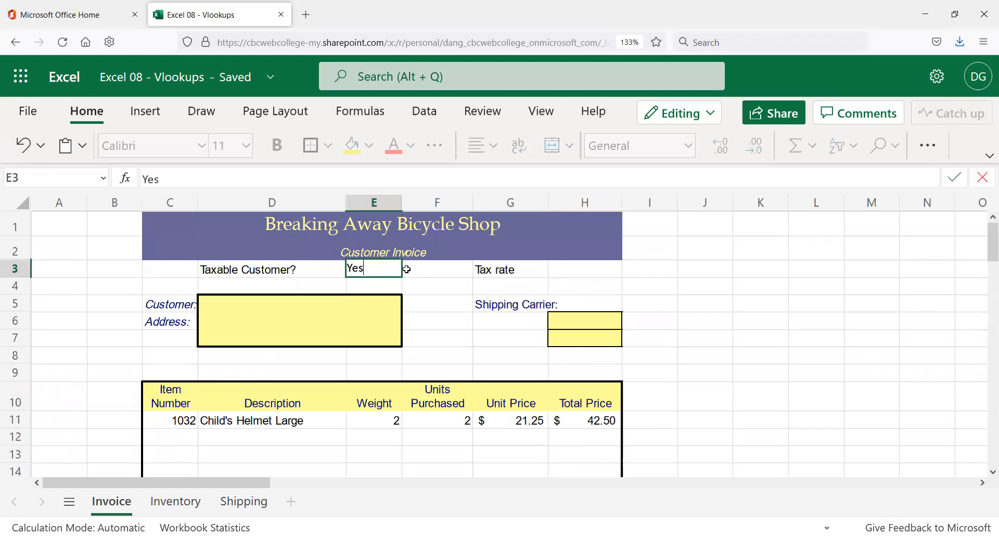
pyautogui.press('Return')
pyautogui.hotkey('ctrl', 'z')
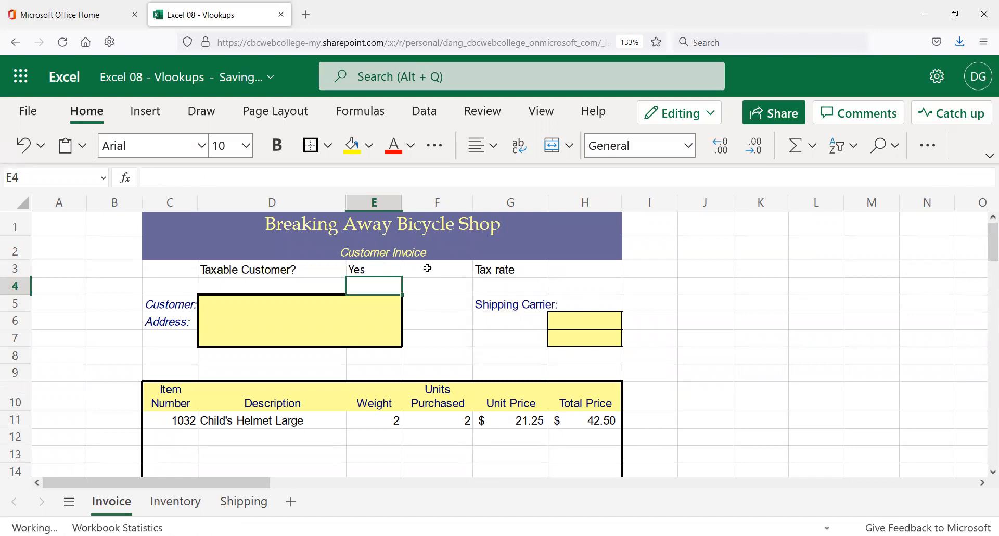
pyautogui.click(438, 263)
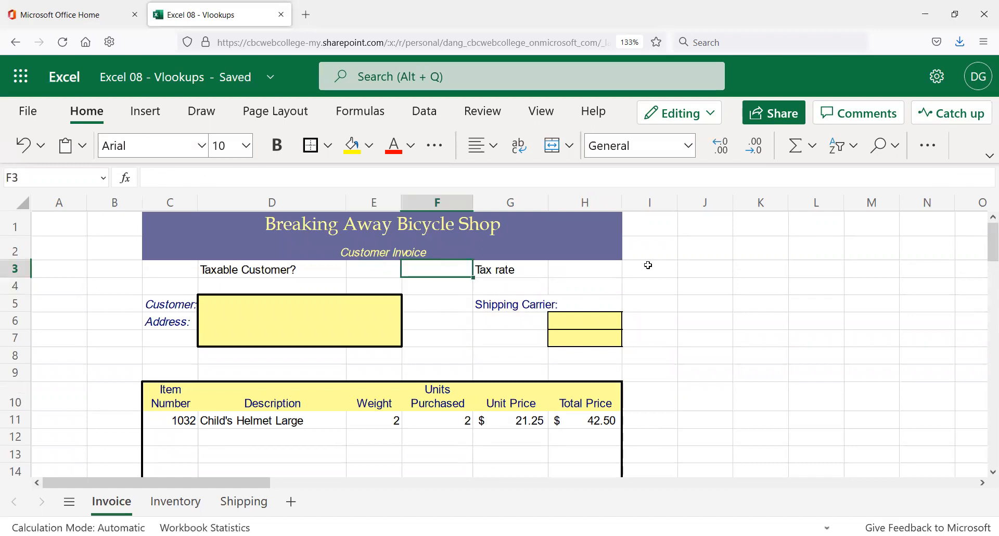
# - Move the "Taxable Customer?" label from D3 to E3 and right-align it
pyautogui.click(284, 268)
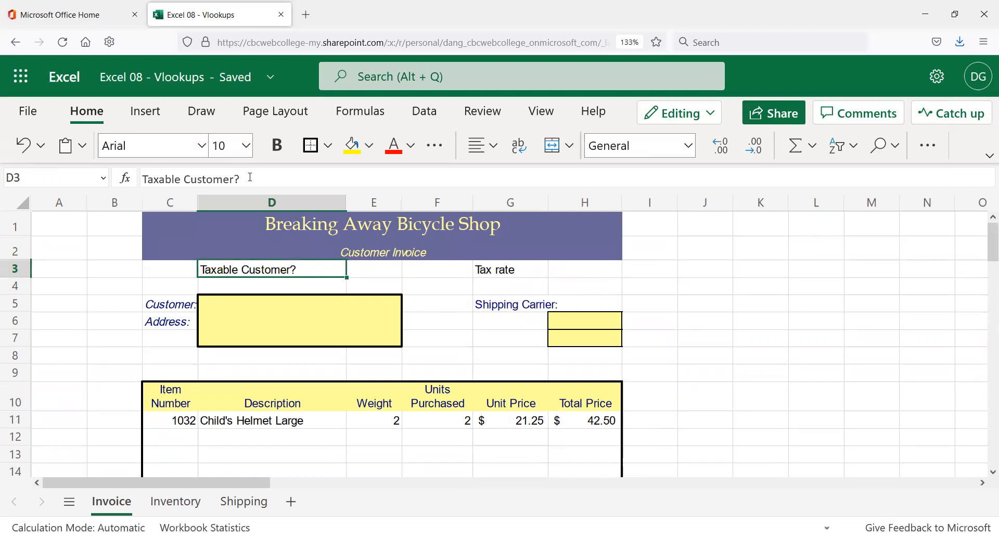
pyautogui.moveTo(241, 179); pyautogui.dragTo(123, 174)
pyautogui.hotkey('ctrl', 'x')
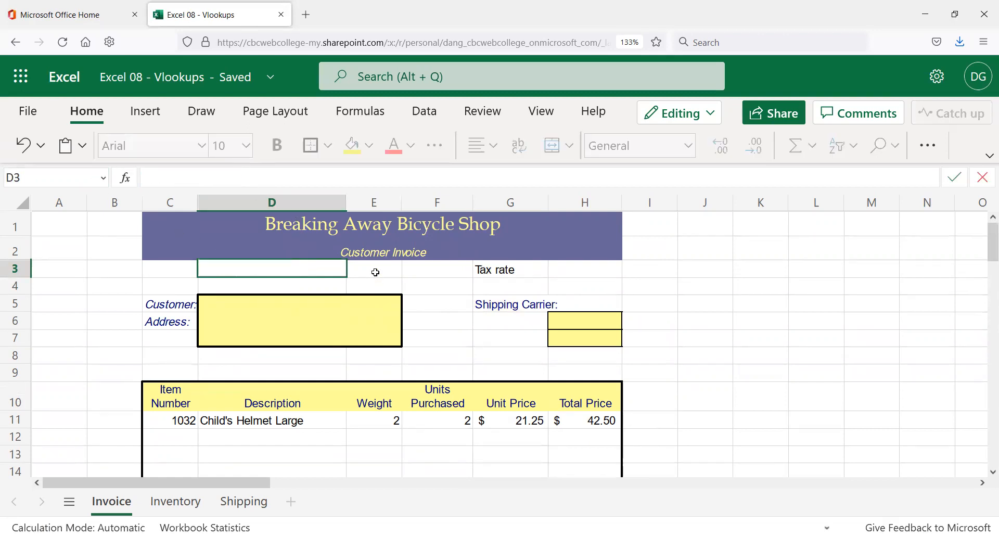
pyautogui.click(376, 273)
pyautogui.hotkey('ctrl', 'v')
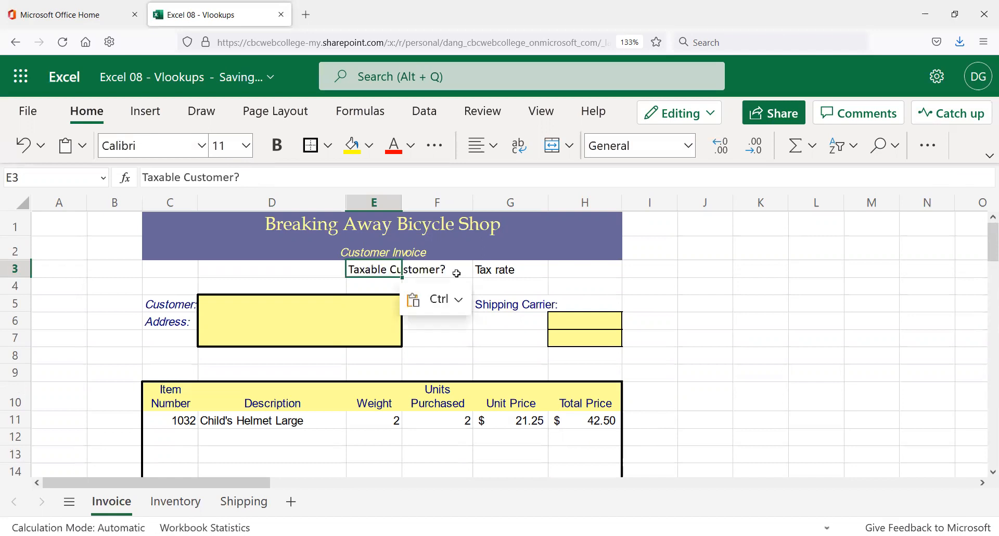
pyautogui.click(494, 147)
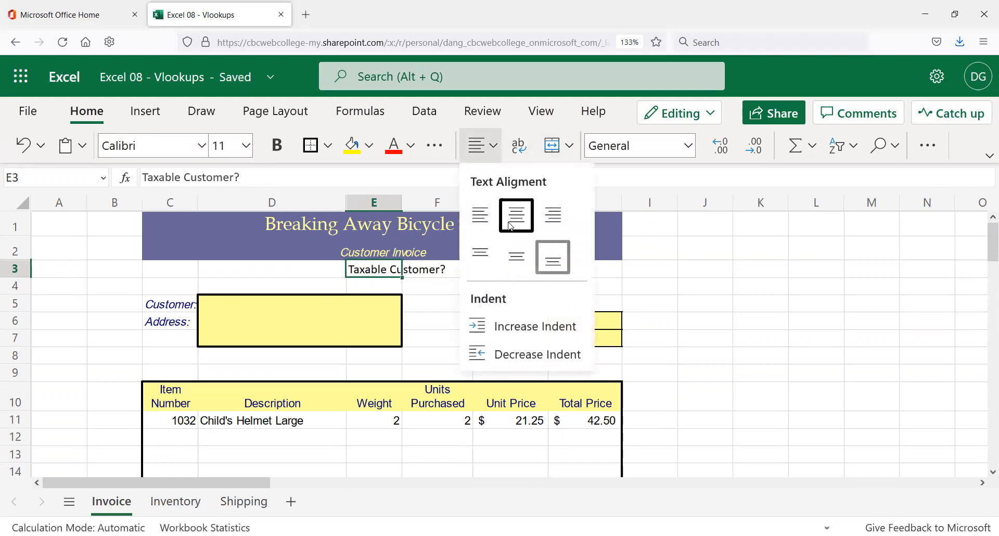
pyautogui.click(557, 211)
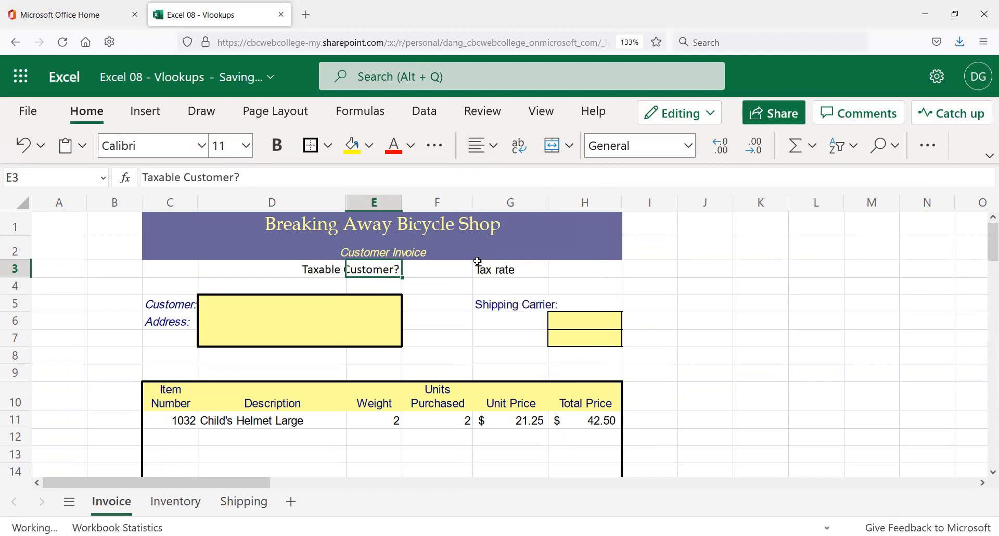
# - Enter Yes for Taxable Customer in F3 and review the tax rate formula in H3 and the tax formula in H22
pyautogui.click(447, 271)
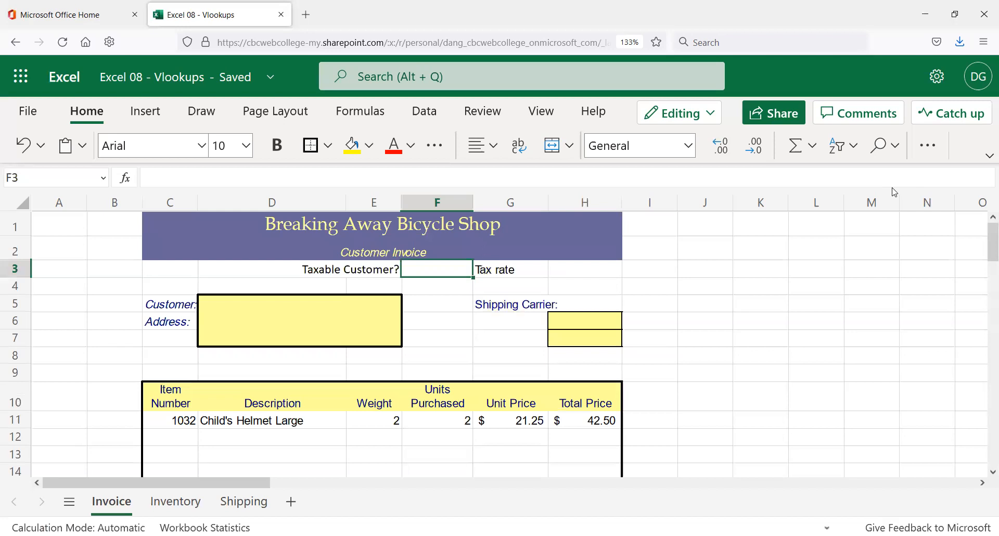
pyautogui.write('Yes')
pyautogui.press('Return')
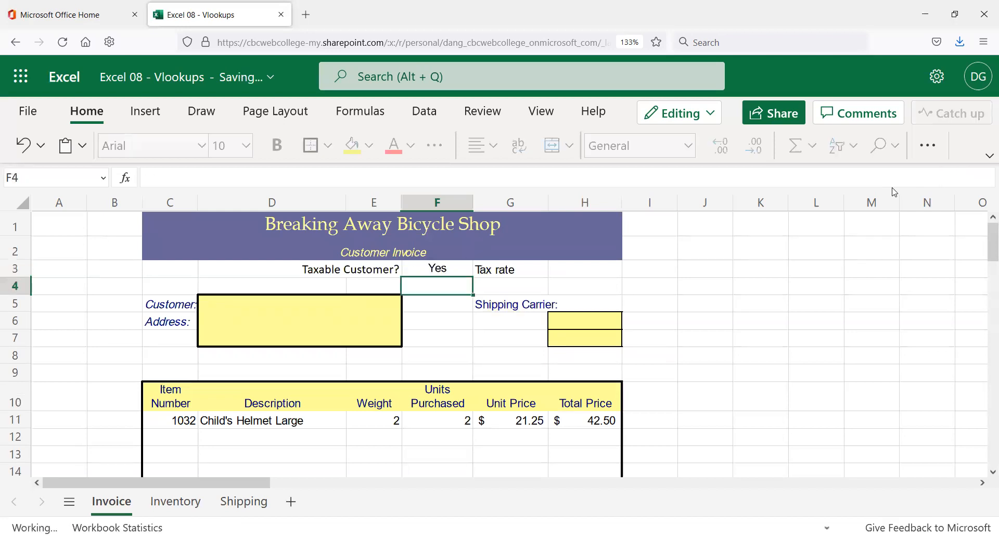
pyautogui.click(575, 267)
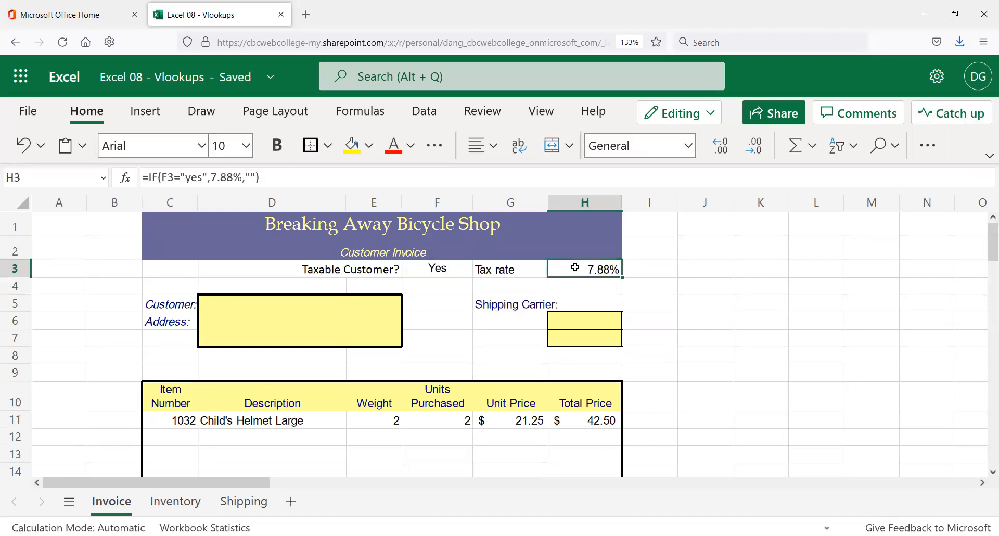
pyautogui.scroll(-5, 516, 289)
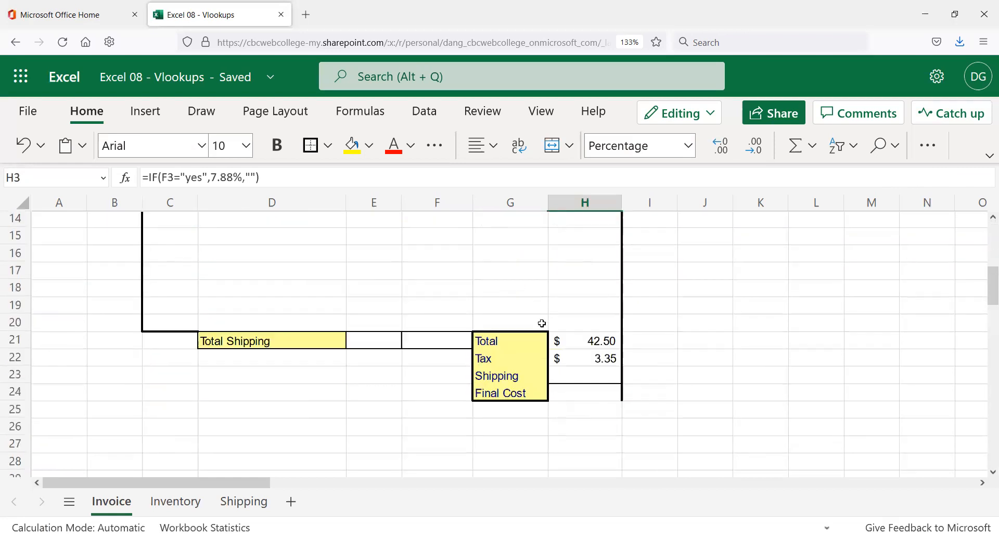
pyautogui.click(594, 357)
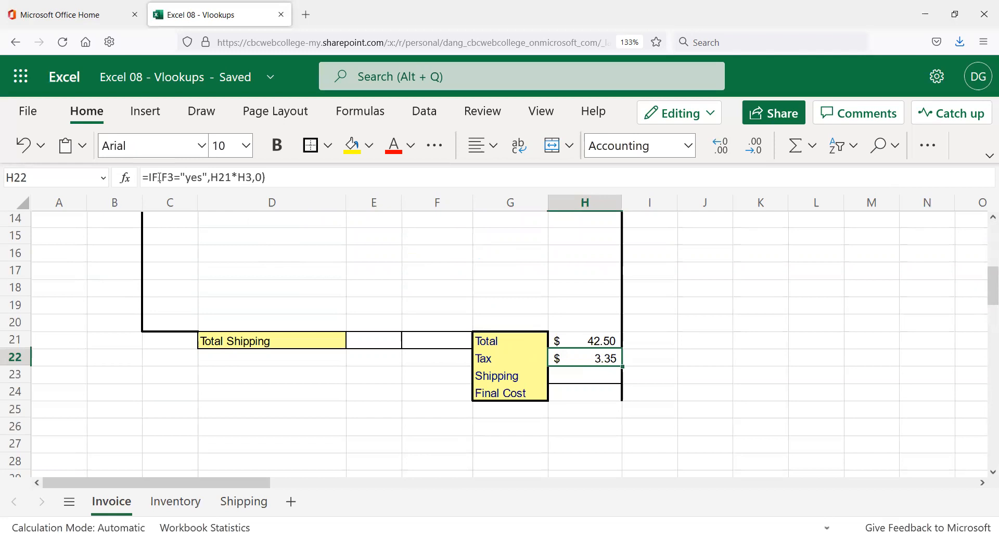
pyautogui.scroll(3, 370, 254)
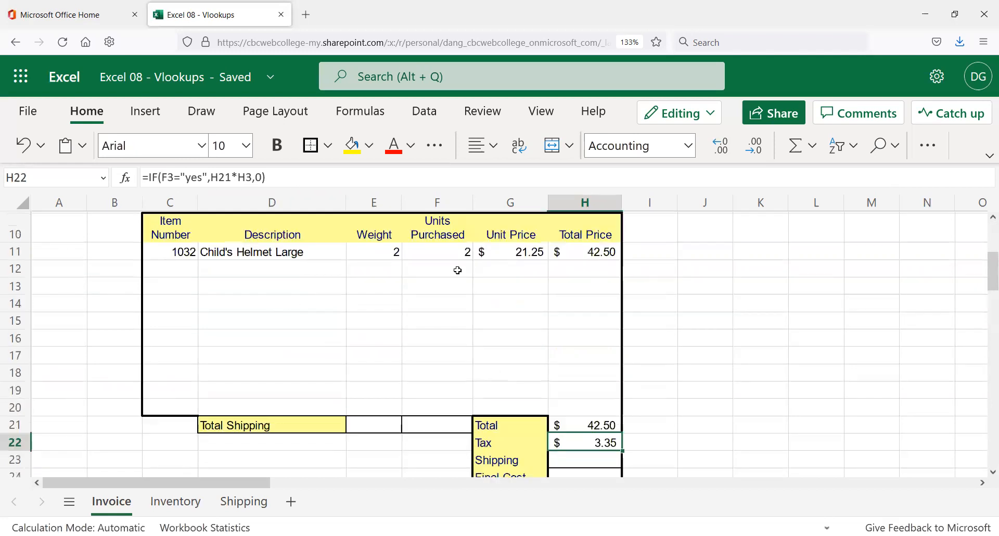
pyautogui.scroll(2, 440, 277)
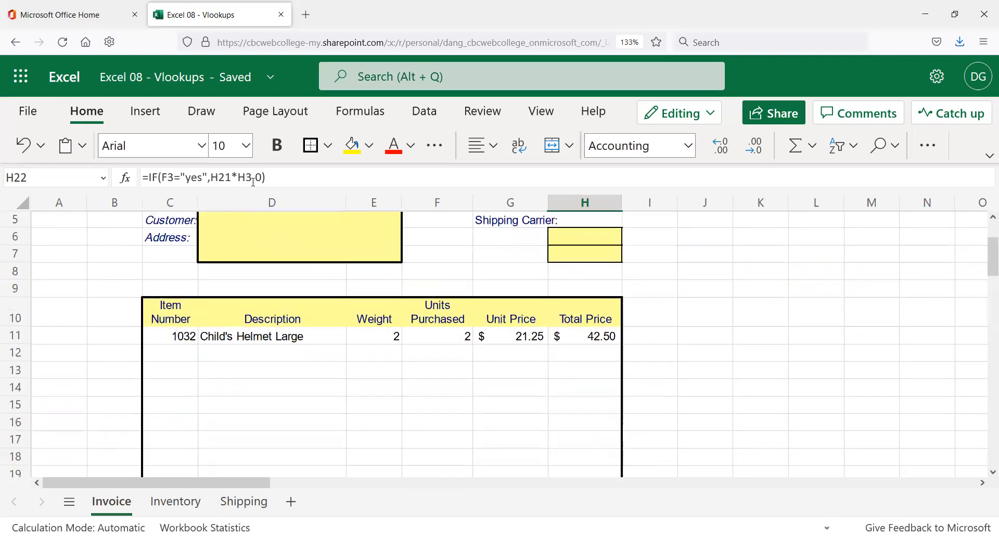
pyautogui.scroll(-5, 345, 257)
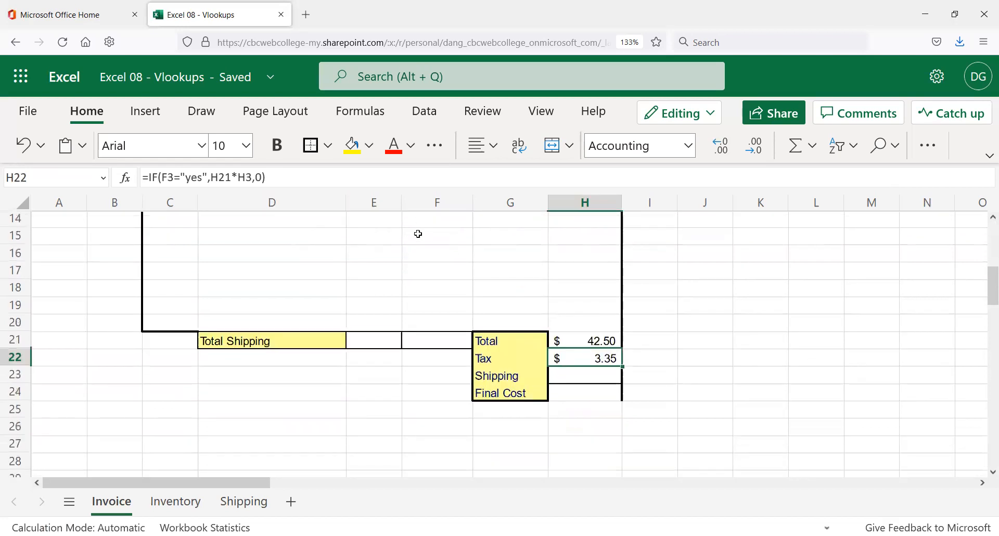
# - Clear the Taxable Customer answer in F3 and check the tax rate in H3 and the tax in H22
pyautogui.scroll(6, 421, 220)
pyautogui.click(431, 270)
pyautogui.press('Delete')
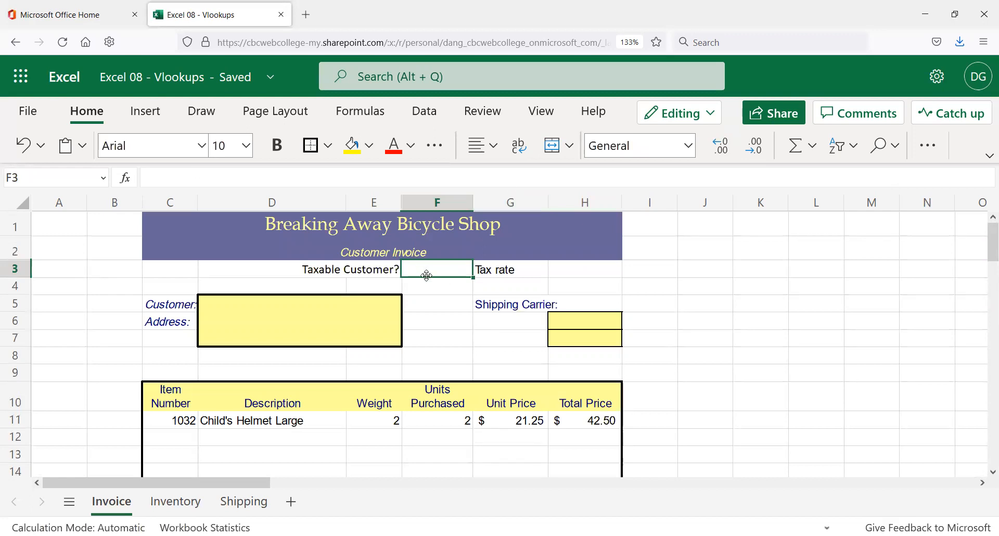
pyautogui.click(577, 275)
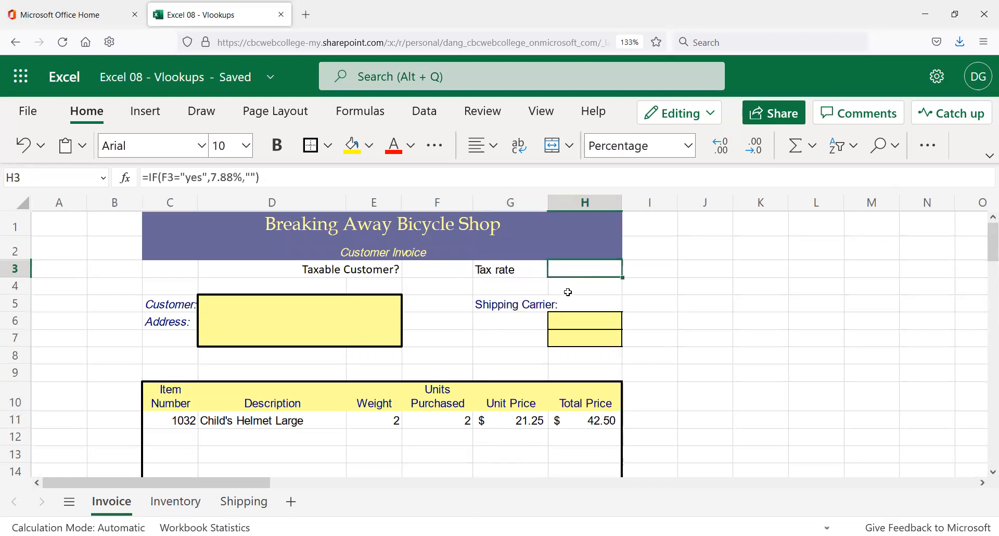
pyautogui.scroll(-8, 573, 296)
pyautogui.click(603, 274)
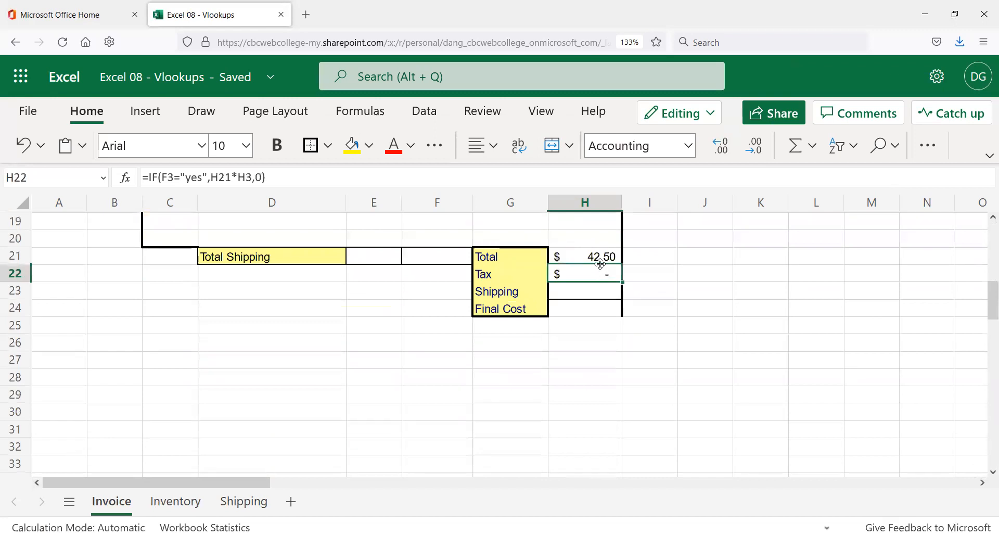
# - Enter Yes again as the Taxable Customer answer in F3 and check the tax in H22
pyautogui.scroll(5, 411, 268)
pyautogui.scroll(2, 412, 255)
pyautogui.click(430, 270)
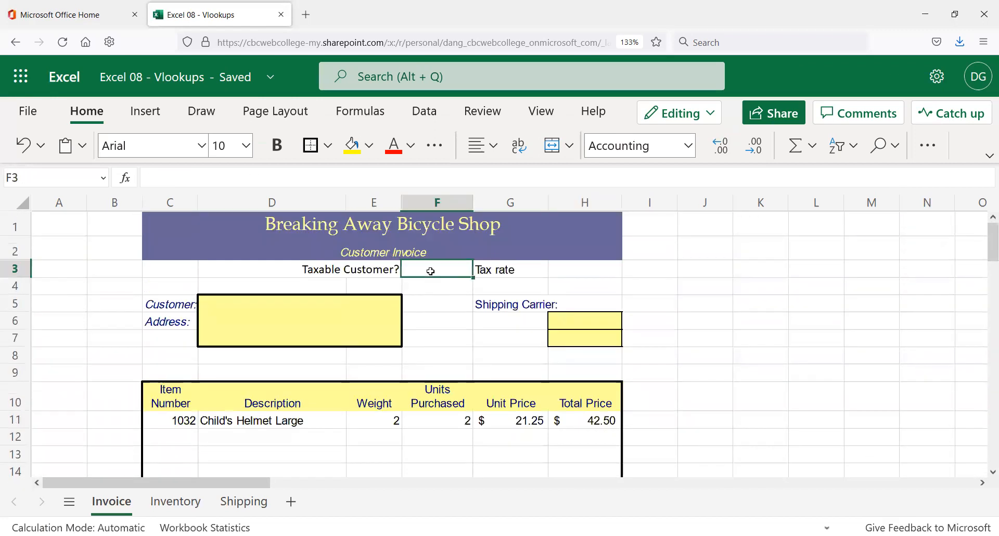
pyautogui.write('Yes')
pyautogui.press('Return')
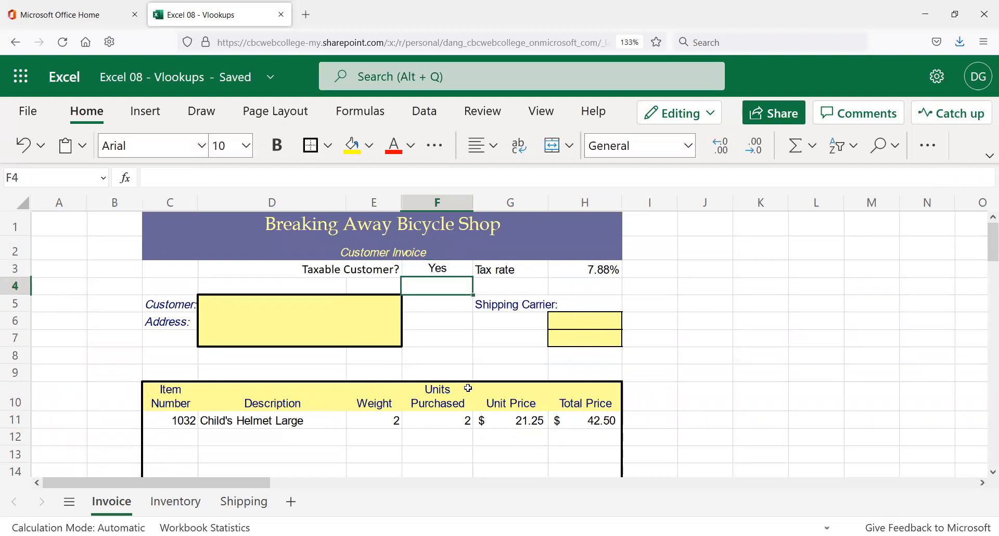
pyautogui.scroll(-3, 593, 363)
pyautogui.scroll(-1, 578, 362)
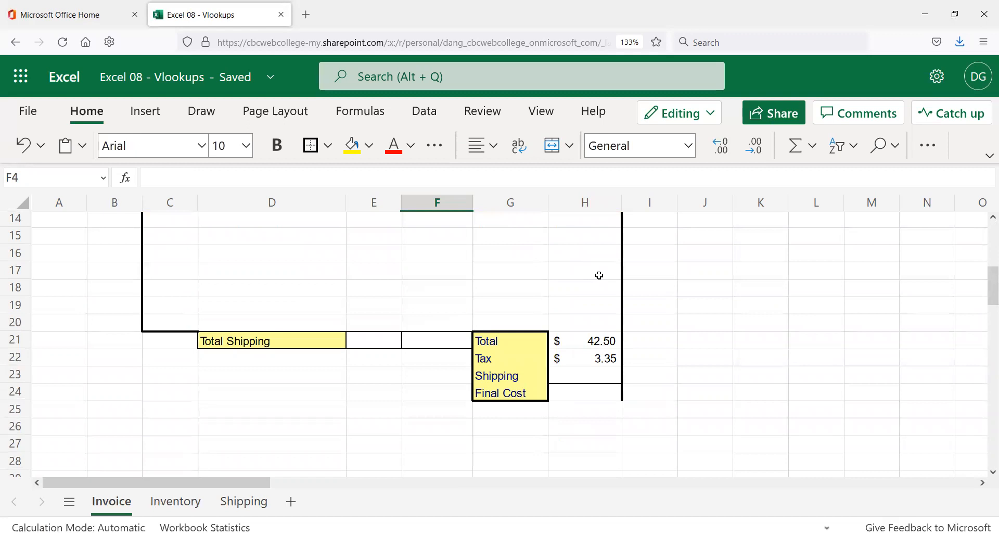
pyautogui.click(584, 360)
pyautogui.scroll(4, 587, 333)
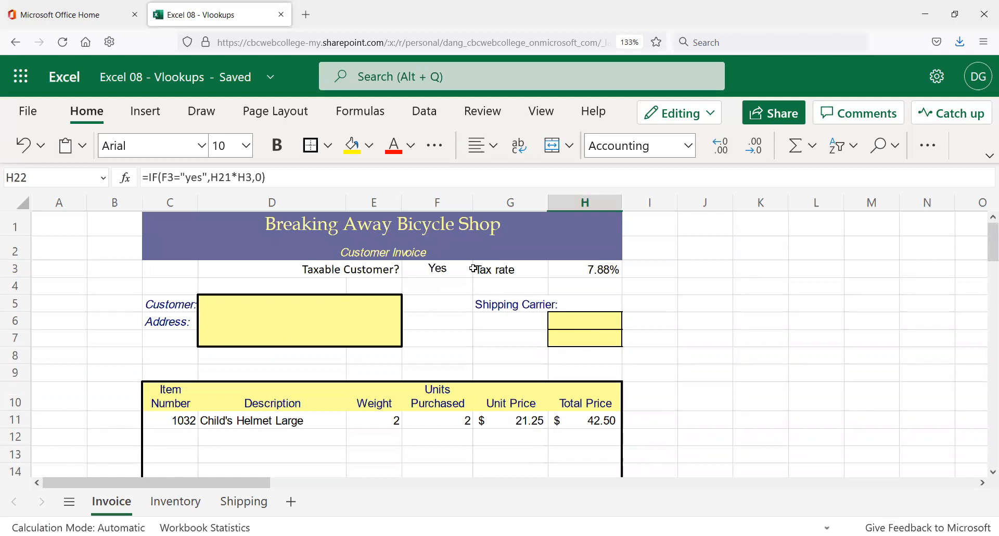
# - Review the Taxable Customer answer in F3 alongside the tax rate formula in H3 and the tax formula in H22
pyautogui.scroll(-2, 482, 271)
pyautogui.scroll(2, 521, 290)
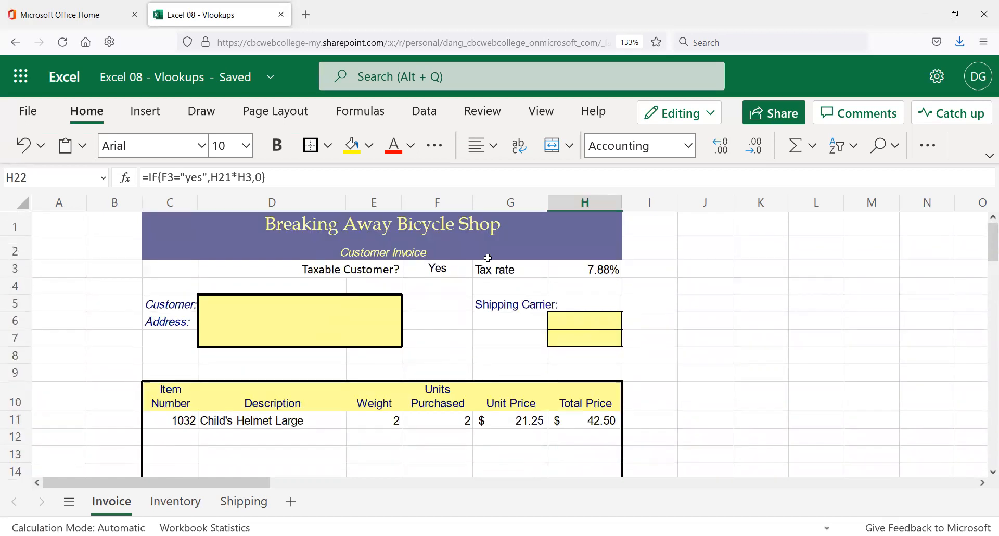
pyautogui.click(422, 265)
pyautogui.click(593, 268)
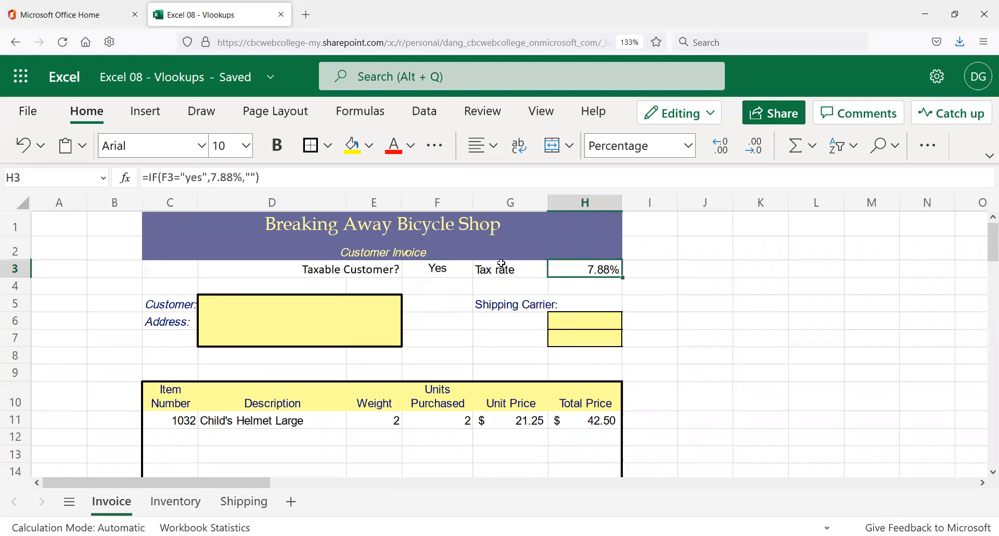
pyautogui.click(437, 268)
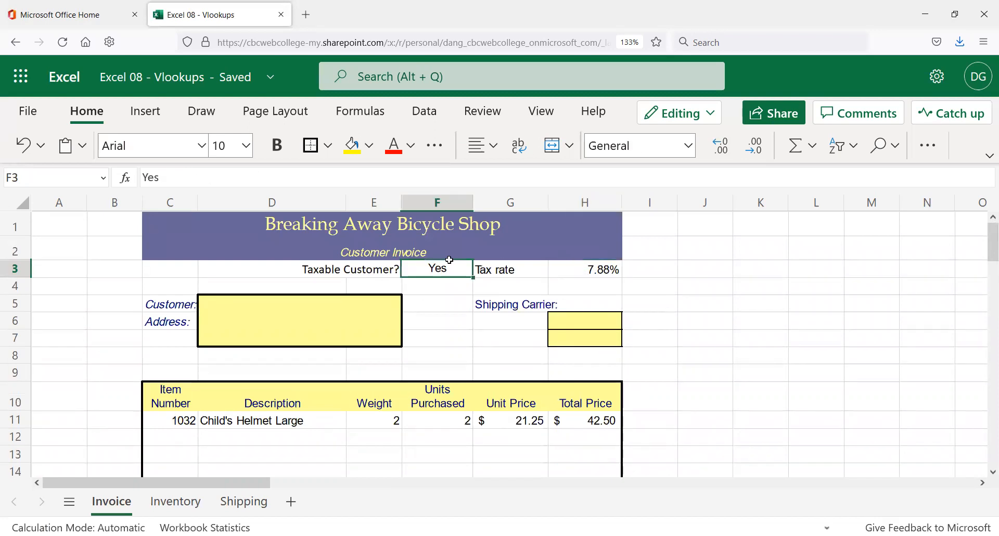
pyautogui.scroll(-3, 442, 258)
pyautogui.scroll(-3, 458, 265)
pyautogui.click(579, 276)
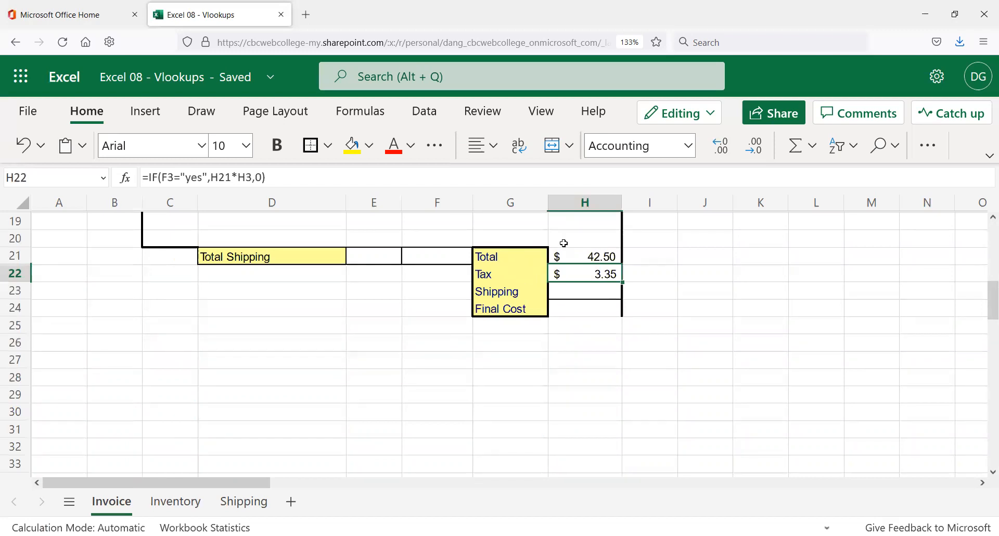
pyautogui.scroll(3, 507, 260)
pyautogui.scroll(3, 506, 257)
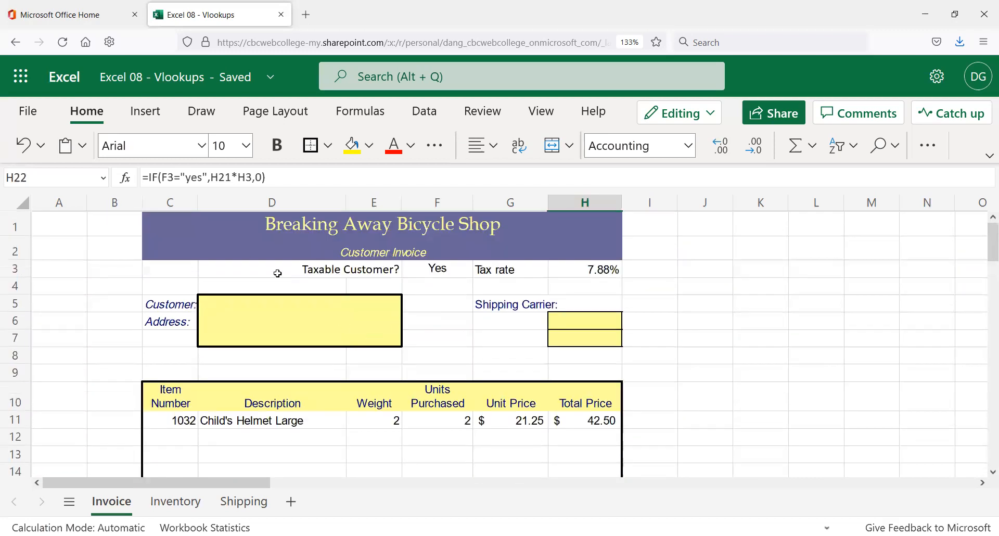
pyautogui.click(130, 247)
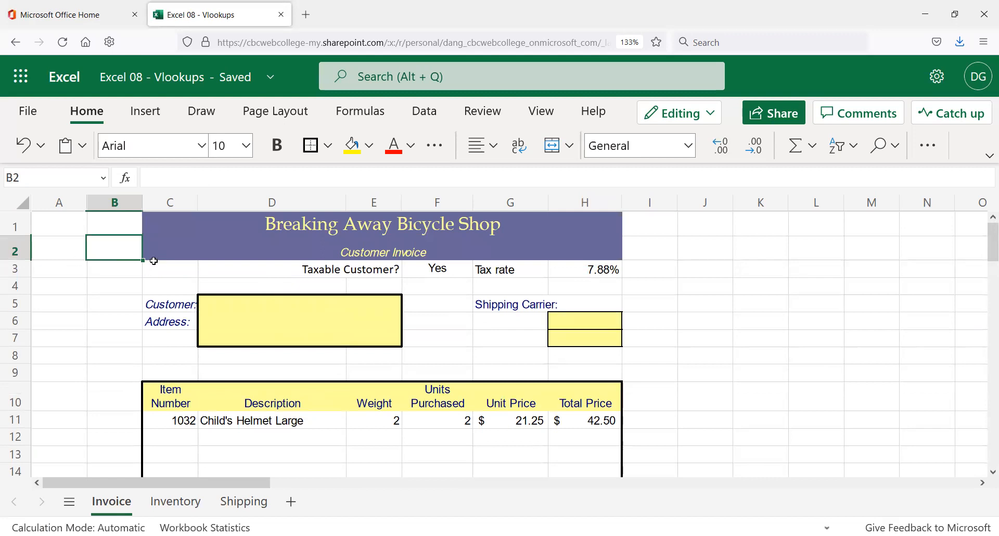
pyautogui.click(186, 269)
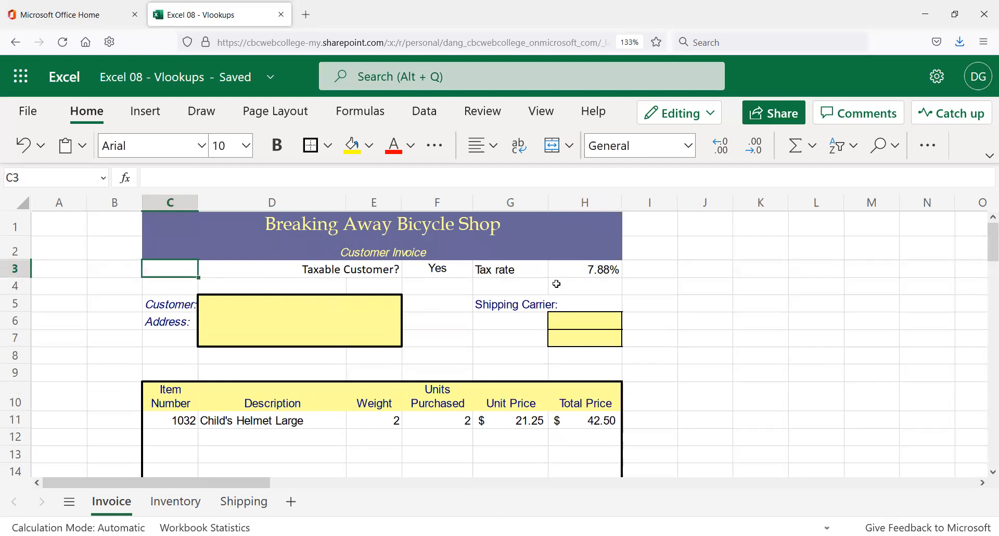
pyautogui.click(486, 341)
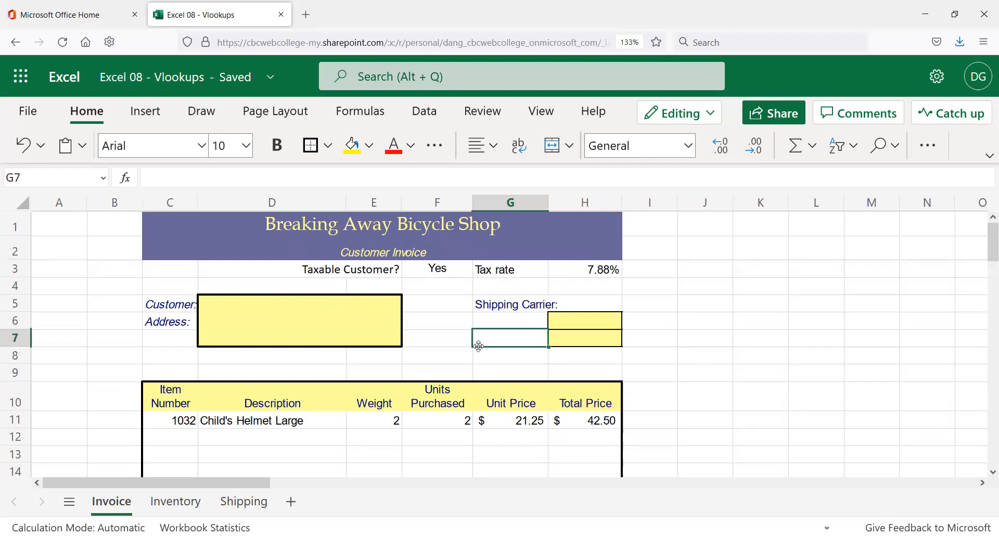
pyautogui.click(426, 301)
pyautogui.scroll(-2, 410, 345)
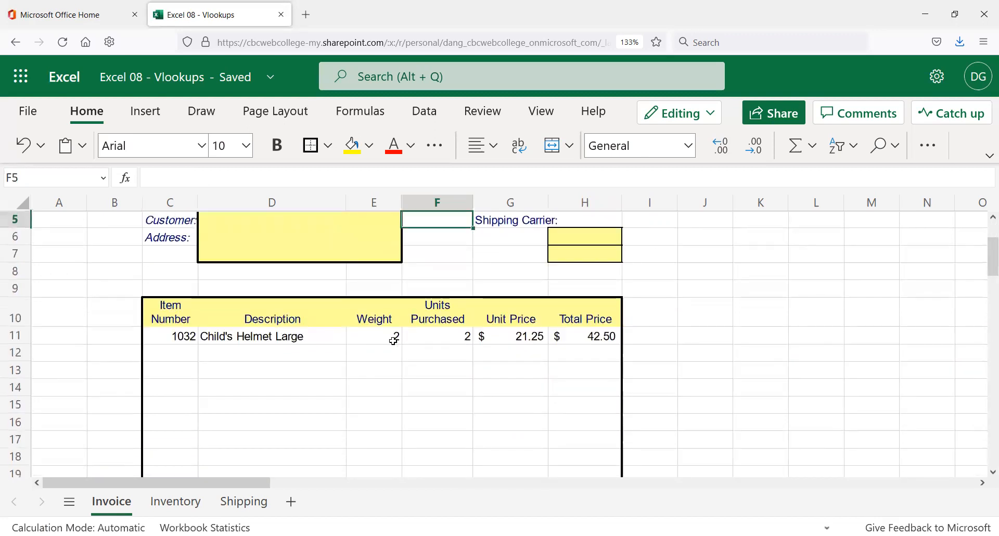
pyautogui.scroll(-2, 398, 333)
pyautogui.scroll(4, 399, 332)
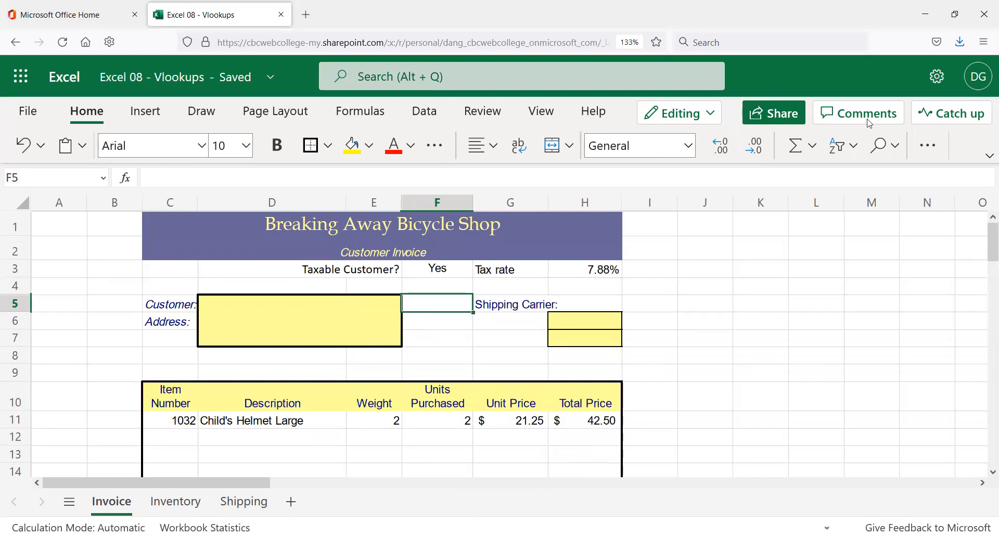
# - Total the item weights in the Total Shipping row by entering =SUM(E11:E20) in E21
pyautogui.scroll(-5, 458, 388)
pyautogui.scroll(-1, 464, 362)
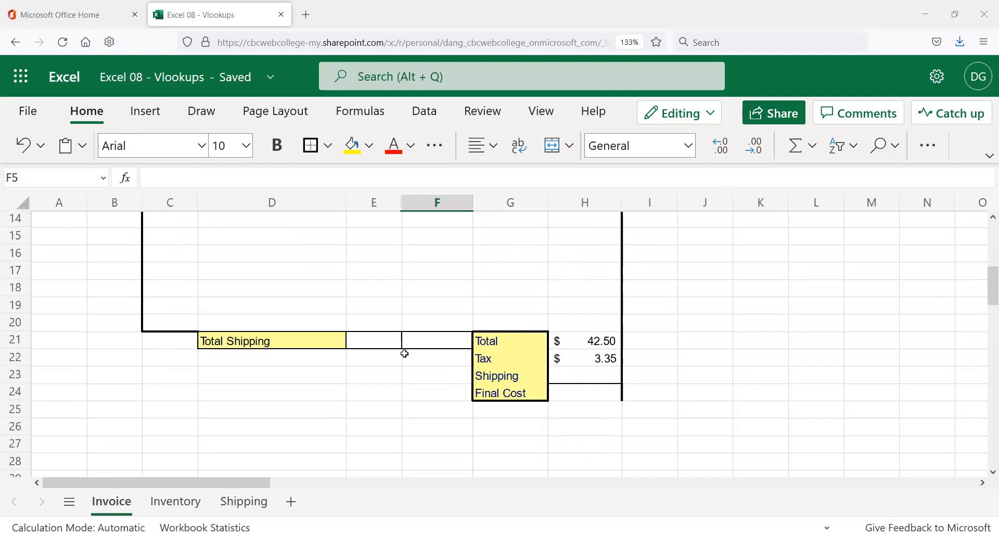
pyautogui.scroll(2, 407, 353)
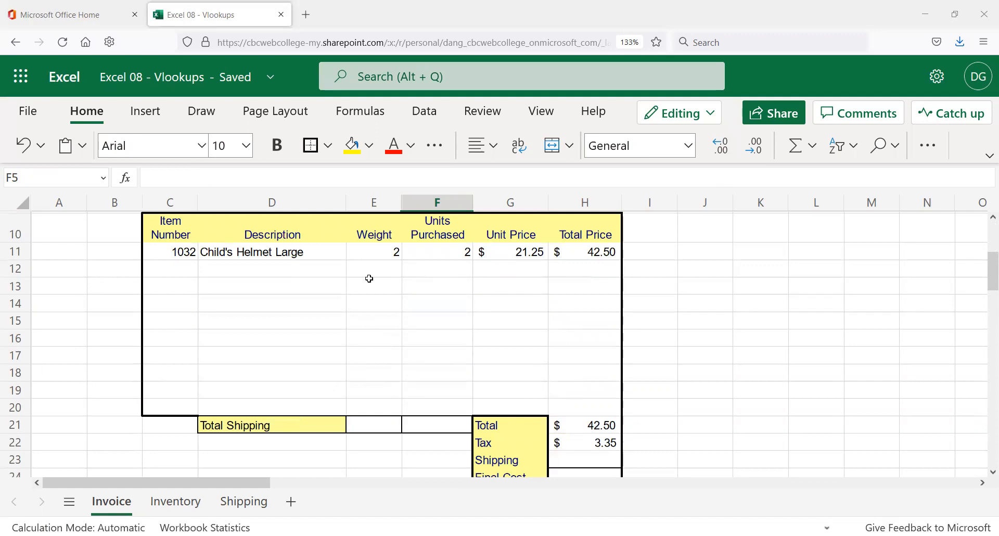
pyautogui.click(381, 252)
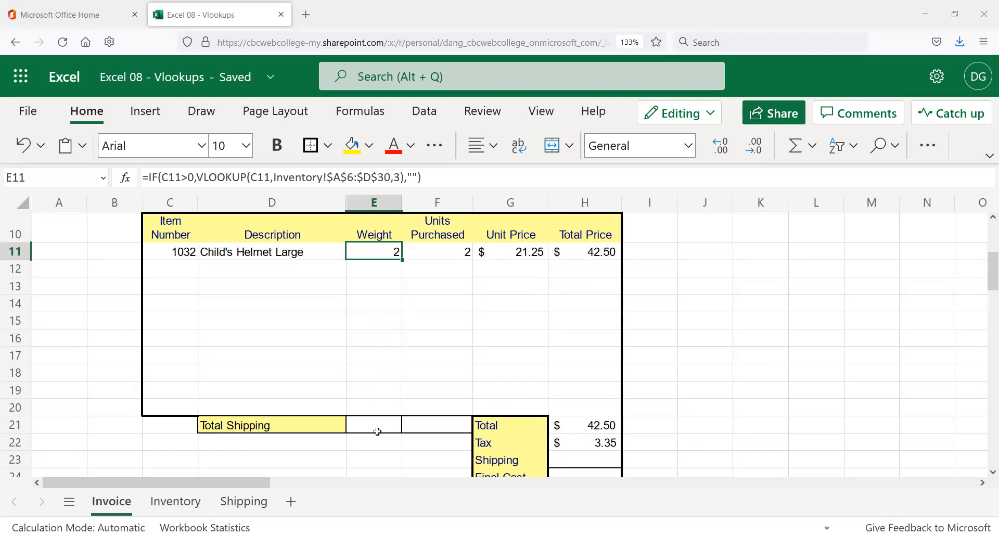
pyautogui.click(376, 425)
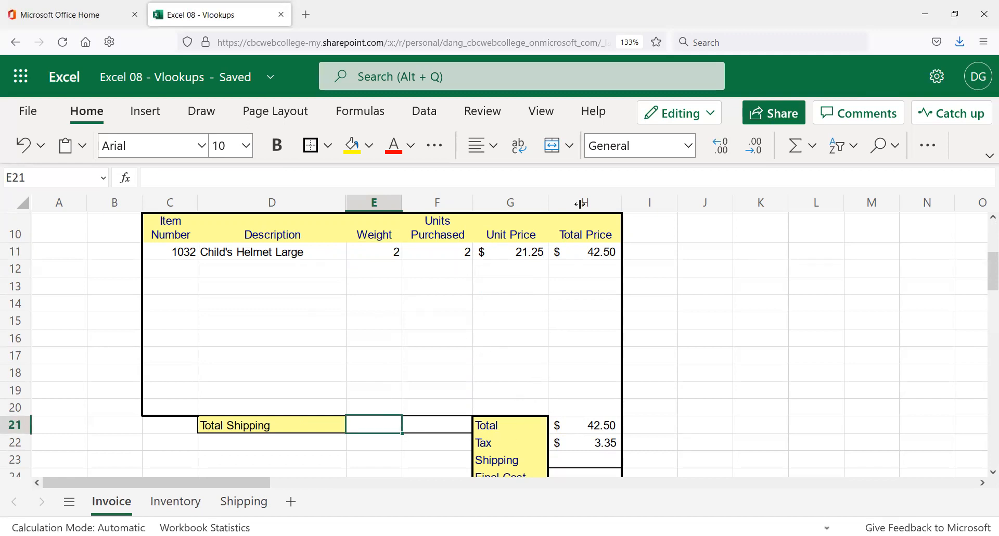
pyautogui.click(799, 154)
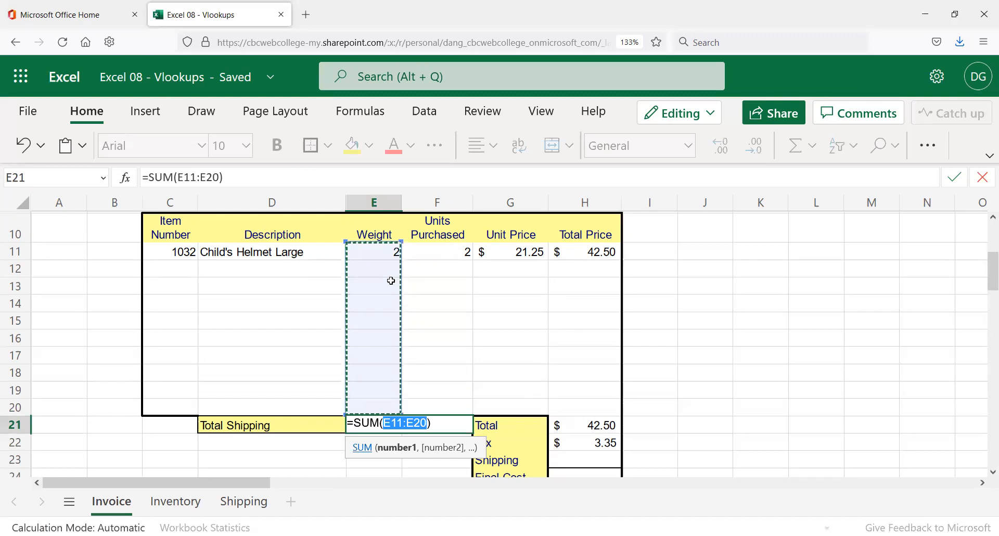
pyautogui.press('Return')
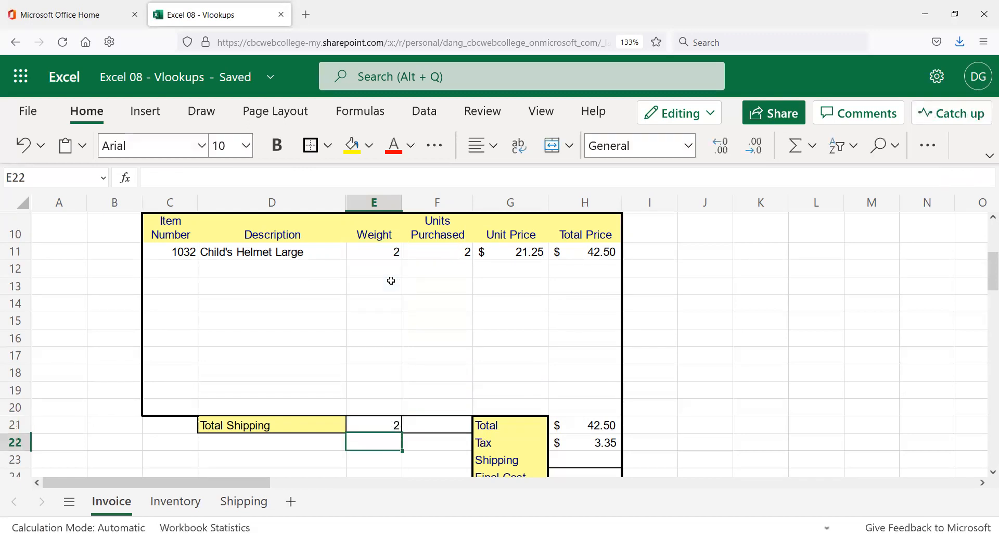
# - Test the weight total in E21 with item number 1031 in C19, and clear that item number again
pyautogui.press('Up')
pyautogui.press('Up')
pyautogui.press('Left')
pyautogui.press('Up')
pyautogui.press('Left')
pyautogui.write('1031')
pyautogui.press('Tab')
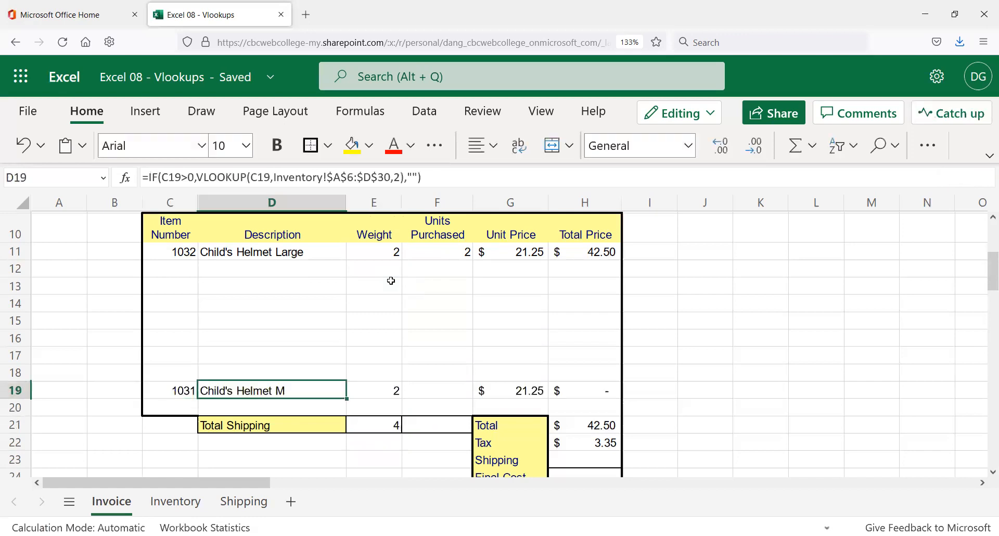
pyautogui.click(381, 390)
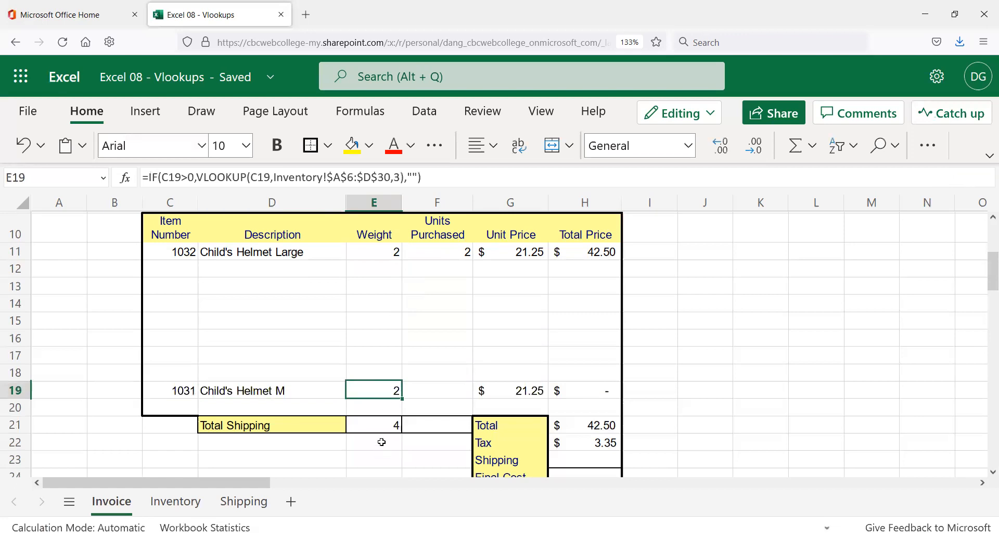
pyautogui.click(385, 424)
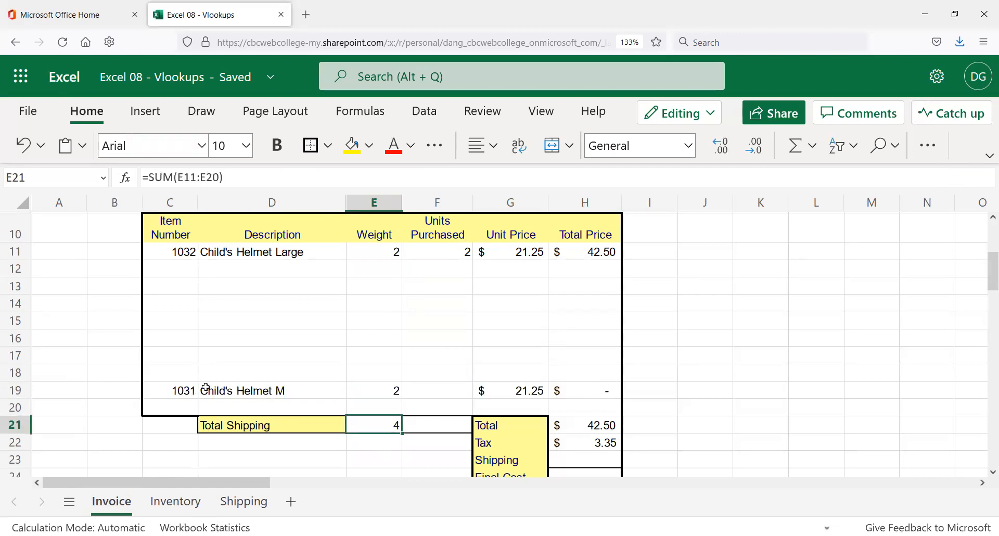
pyautogui.click(183, 388)
pyautogui.press('Delete')
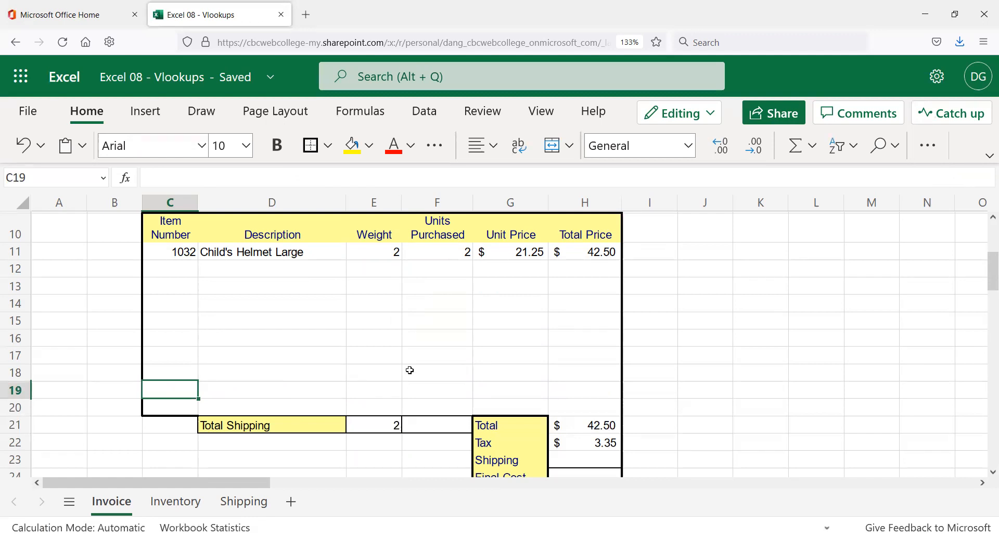
# - Look over the Shipping cost cell H23 and the Shipping Carrier area in G5:H7 of the invoice
pyautogui.click(572, 463)
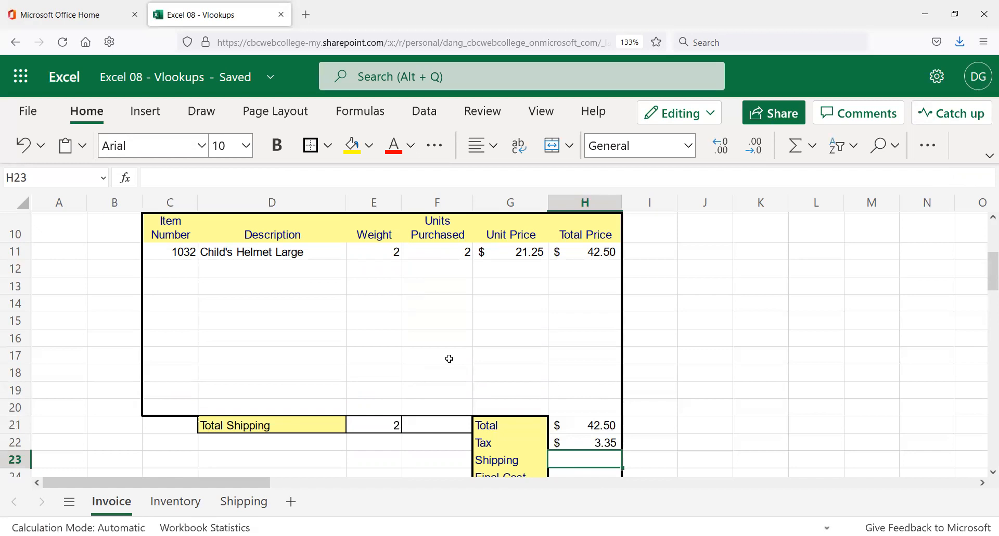
pyautogui.scroll(3, 551, 359)
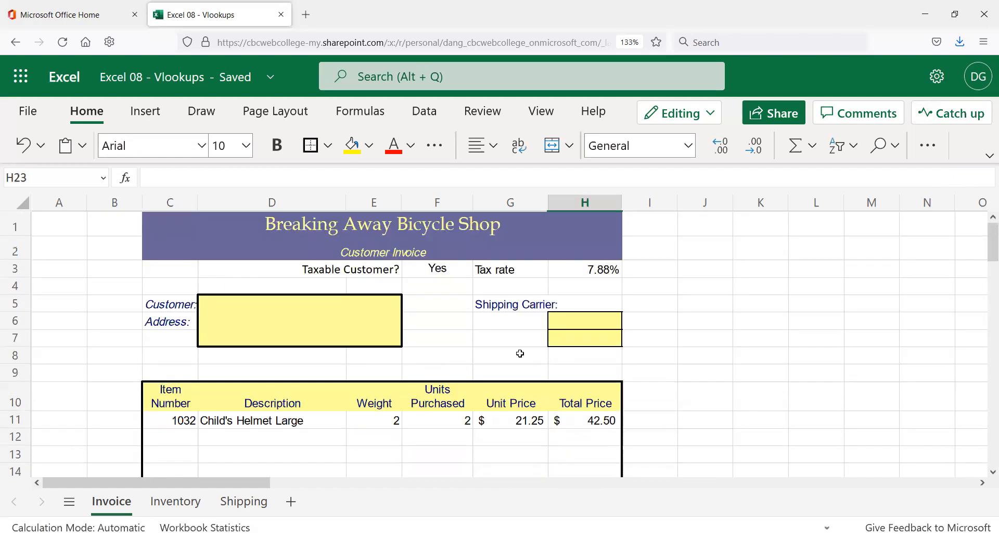
pyautogui.moveTo(505, 308); pyautogui.dragTo(614, 338)
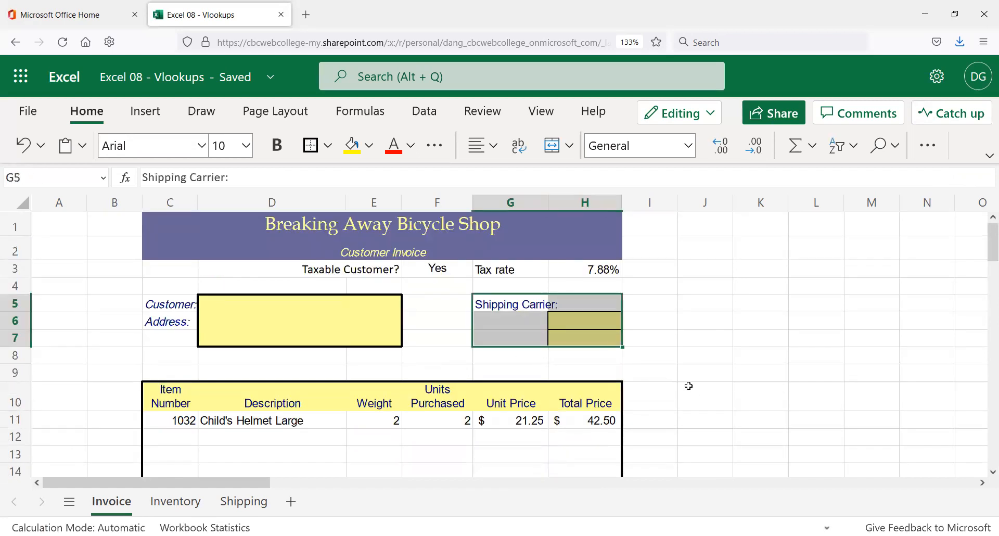
pyautogui.click(661, 316)
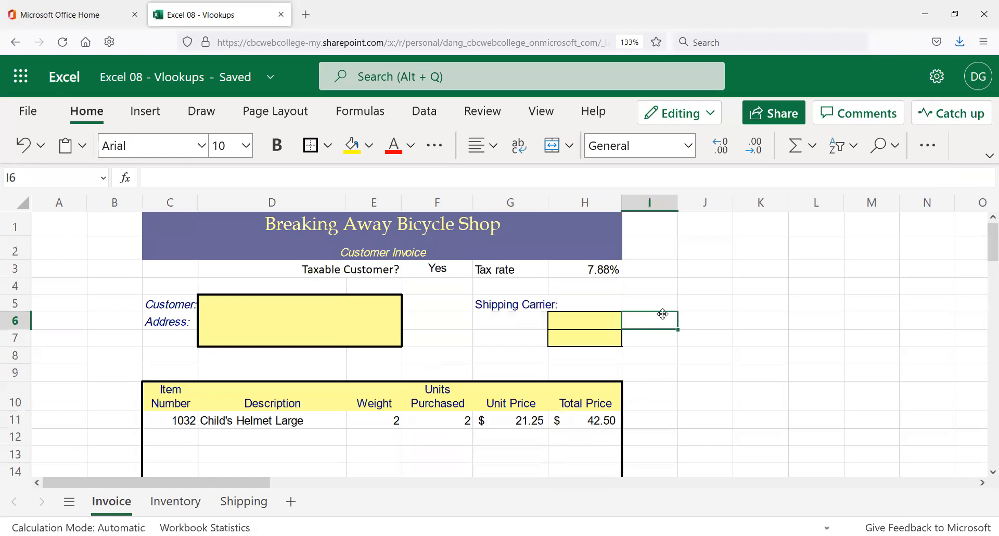
# - Check the carrier names on the Shipping sheet and enter UPS as the shipping carrier in Invoice cell H6
pyautogui.click(598, 323)
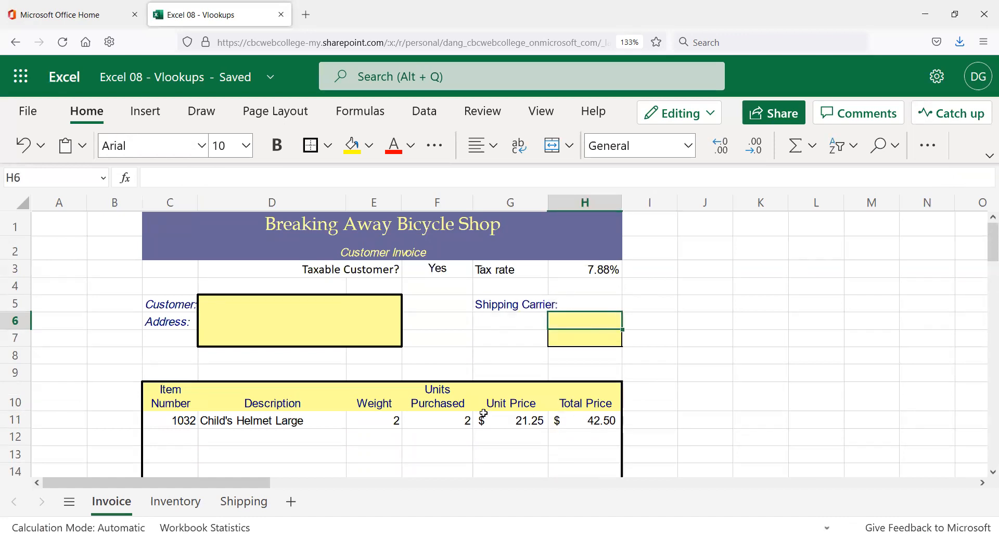
pyautogui.click(259, 502)
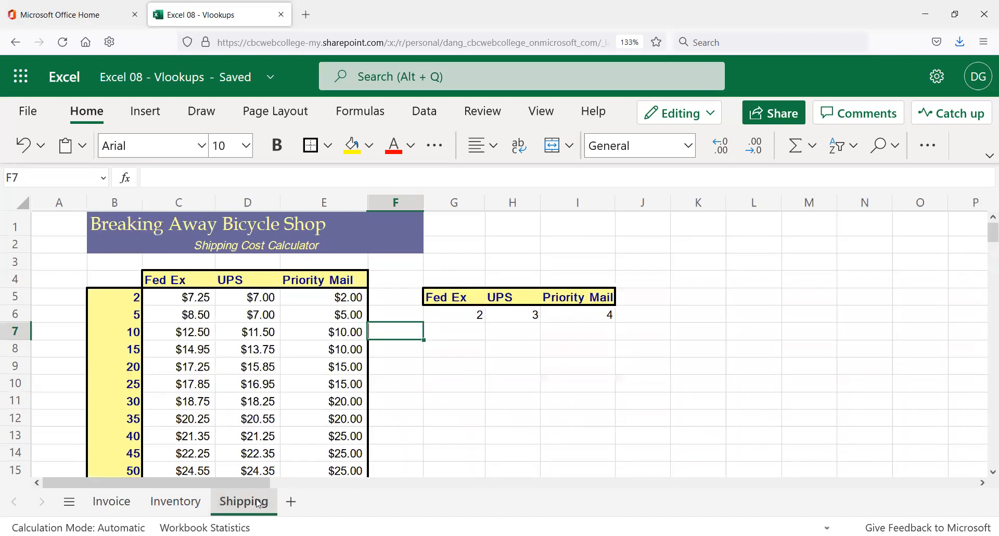
pyautogui.moveTo(453, 296); pyautogui.dragTo(577, 299)
pyautogui.click(440, 298)
pyautogui.click(99, 509)
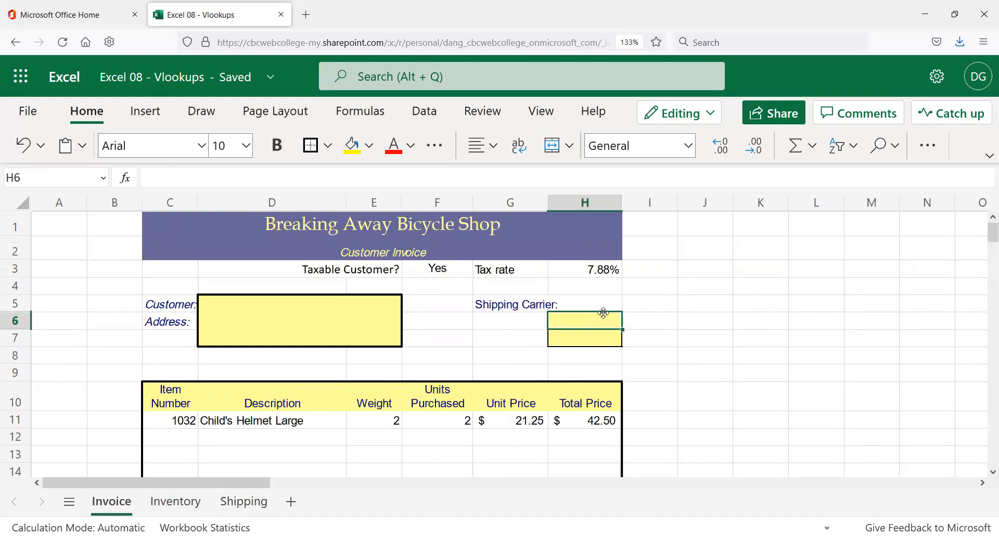
pyautogui.write('UPS')
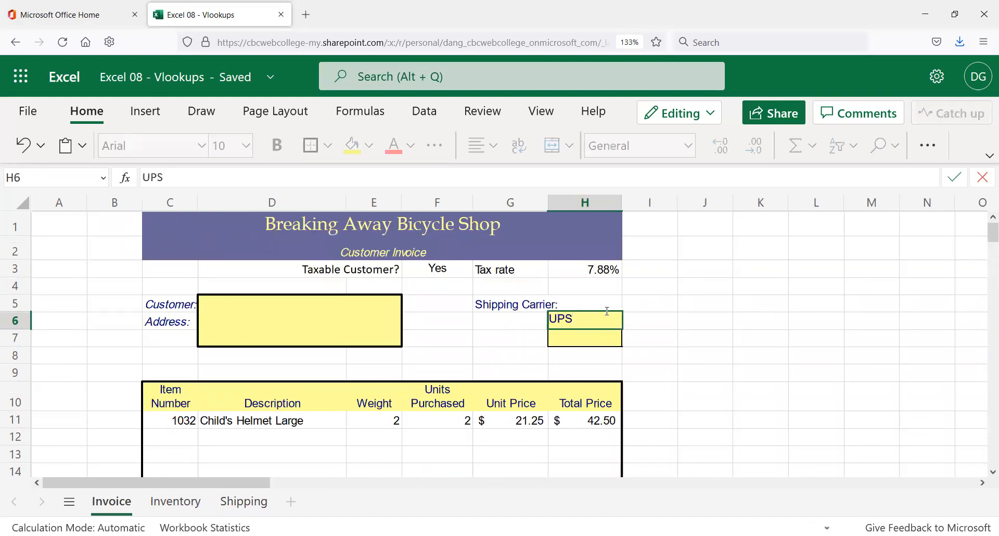
pyautogui.press('Return')
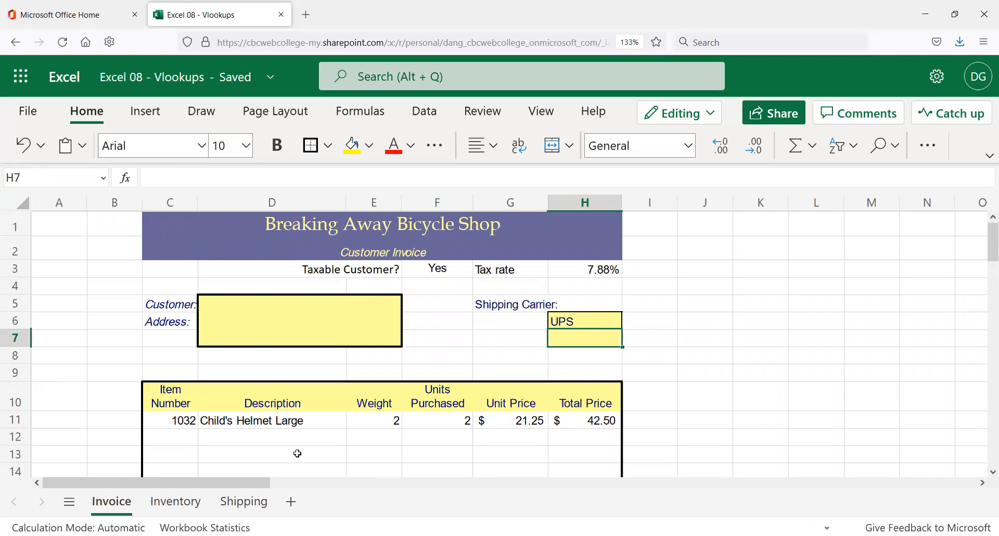
# - Examine the carrier names and column numbers in G5:I6 on the Shipping sheet alongside the rate table's carrier headings
pyautogui.click(255, 499)
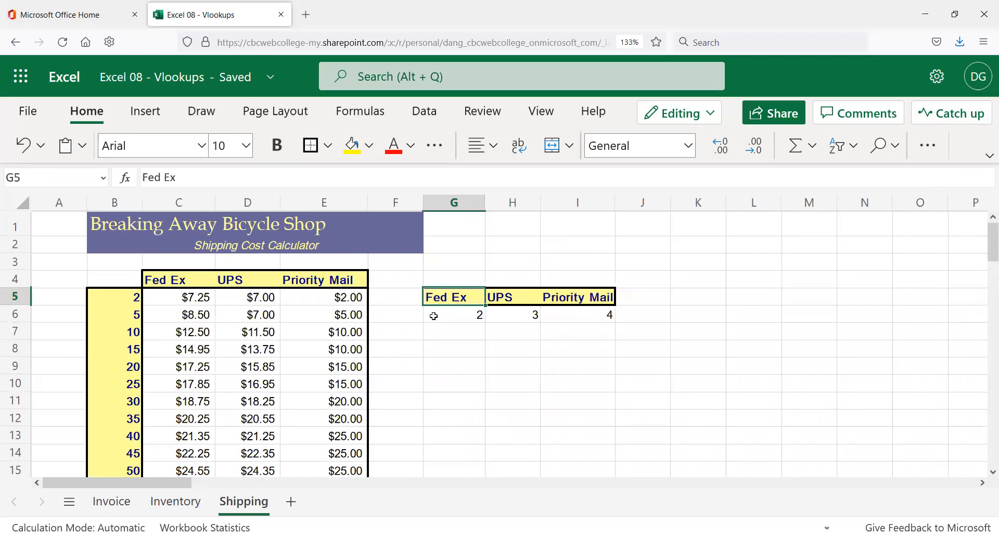
pyautogui.click(528, 311)
pyautogui.click(461, 309)
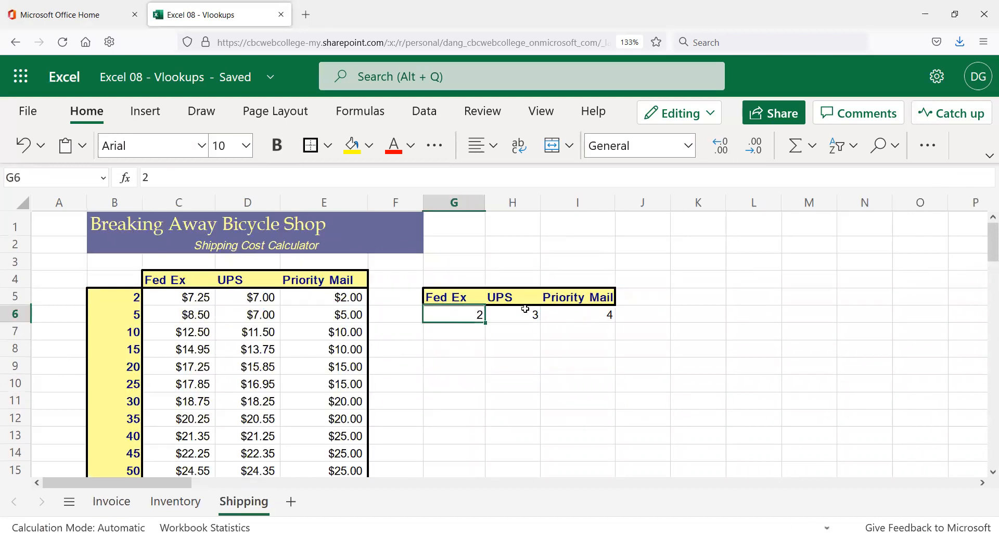
pyautogui.click(589, 312)
pyautogui.click(470, 316)
pyautogui.click(595, 315)
pyautogui.moveTo(445, 297); pyautogui.dragTo(713, 305)
pyautogui.moveTo(130, 281); pyautogui.dragTo(229, 223)
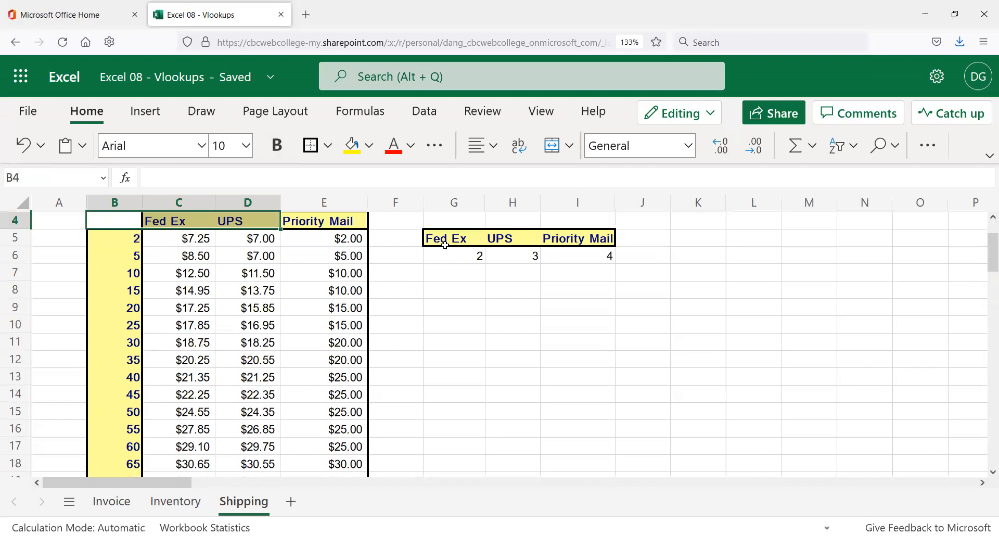
pyautogui.click(445, 241)
pyautogui.moveTo(463, 248); pyautogui.dragTo(575, 256)
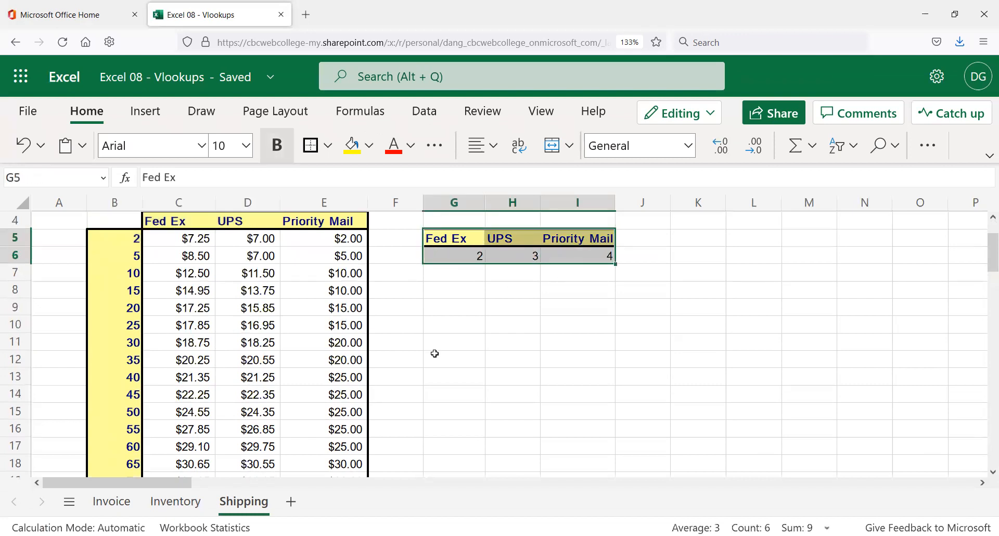
pyautogui.click(466, 291)
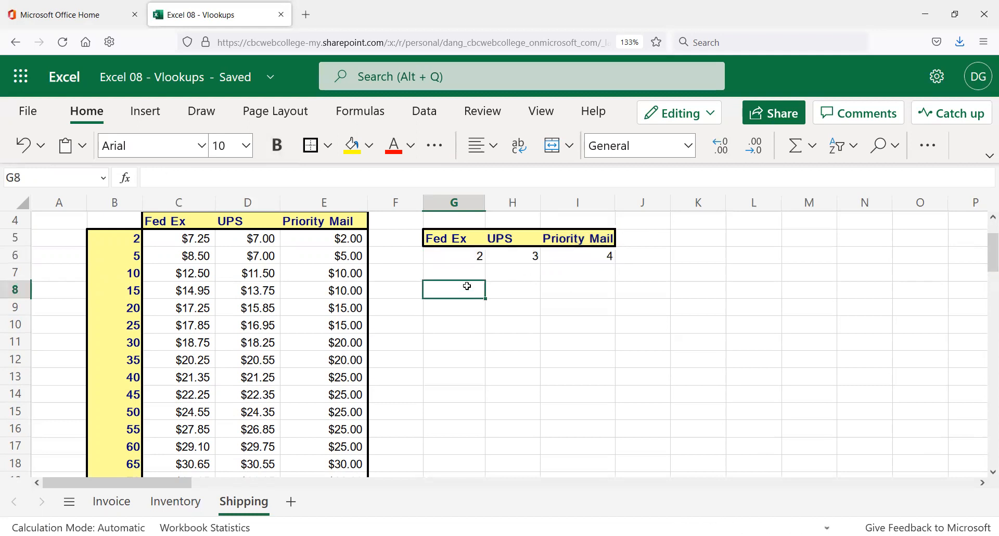
pyautogui.click(452, 241)
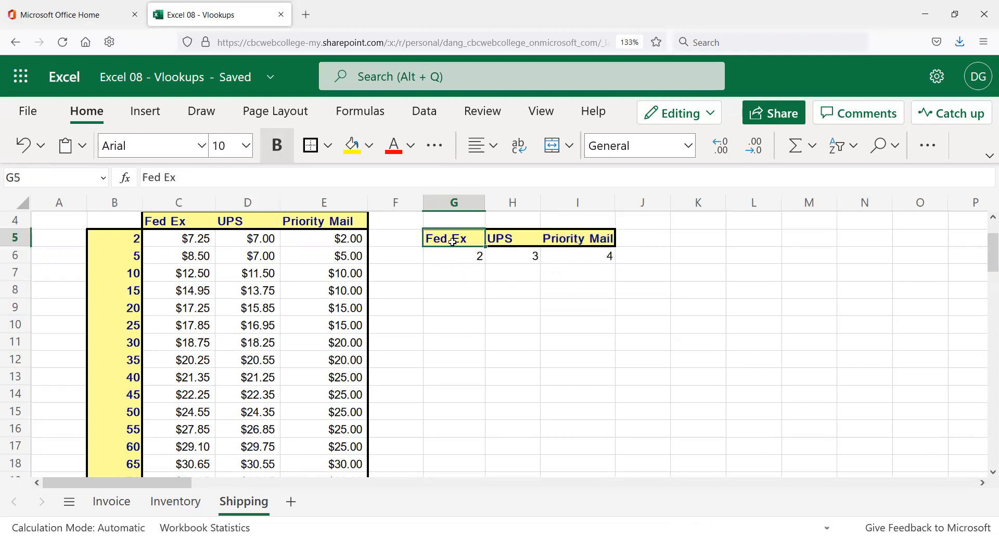
pyautogui.moveTo(446, 241); pyautogui.dragTo(467, 238)
# - Start a VLOOKUP formula in Invoice cell H7 with the carrier cell H6 as the lookup value
pyautogui.click(109, 502)
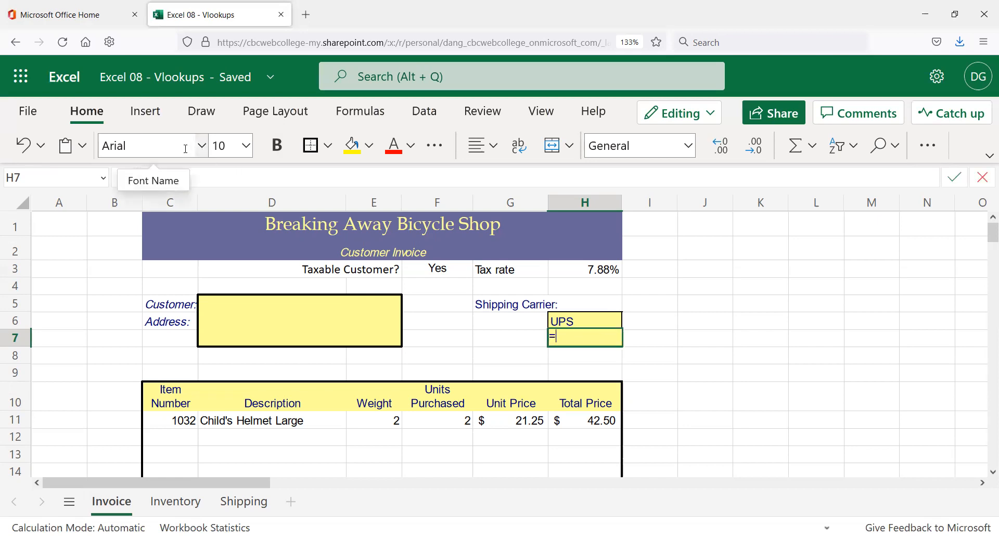
pyautogui.write('=')
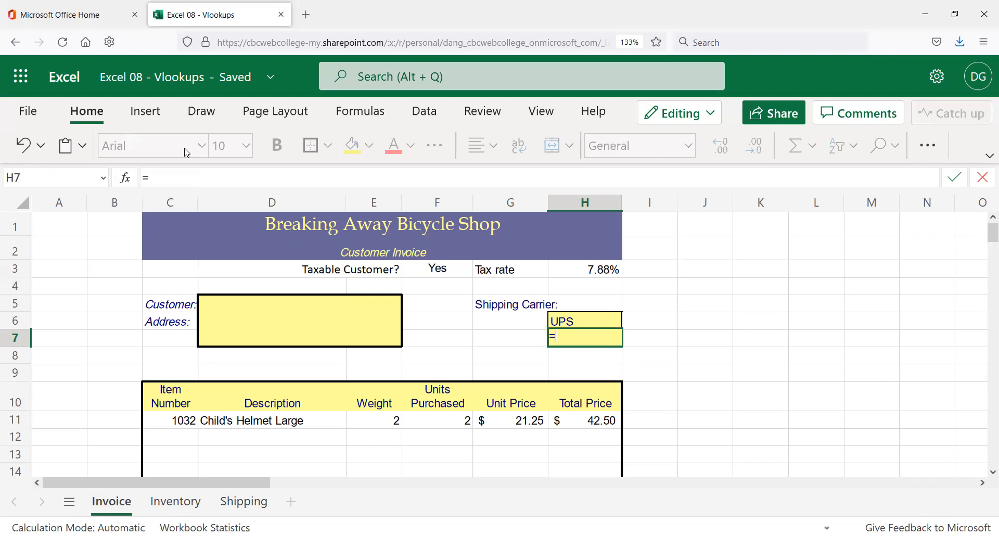
pyautogui.write('vlooku')
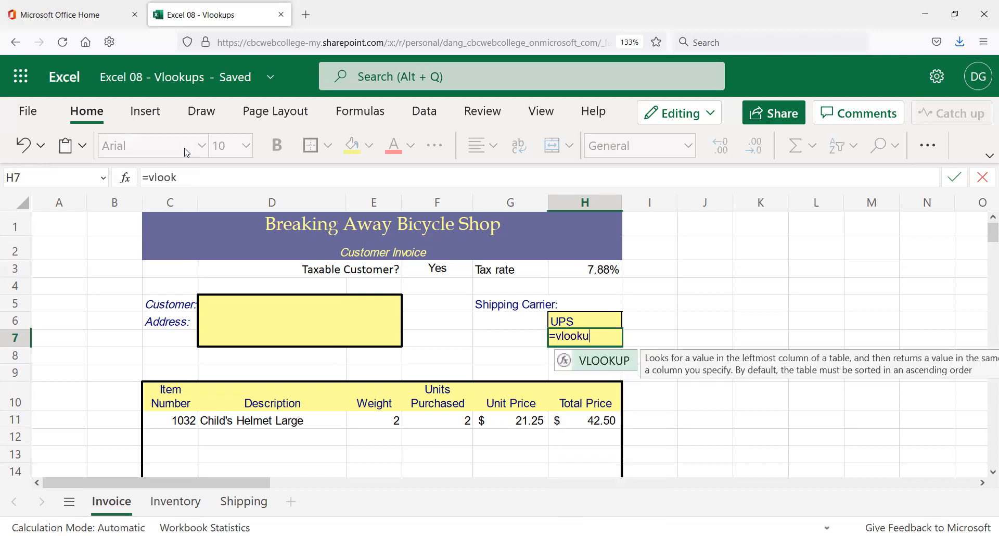
pyautogui.write('p(')
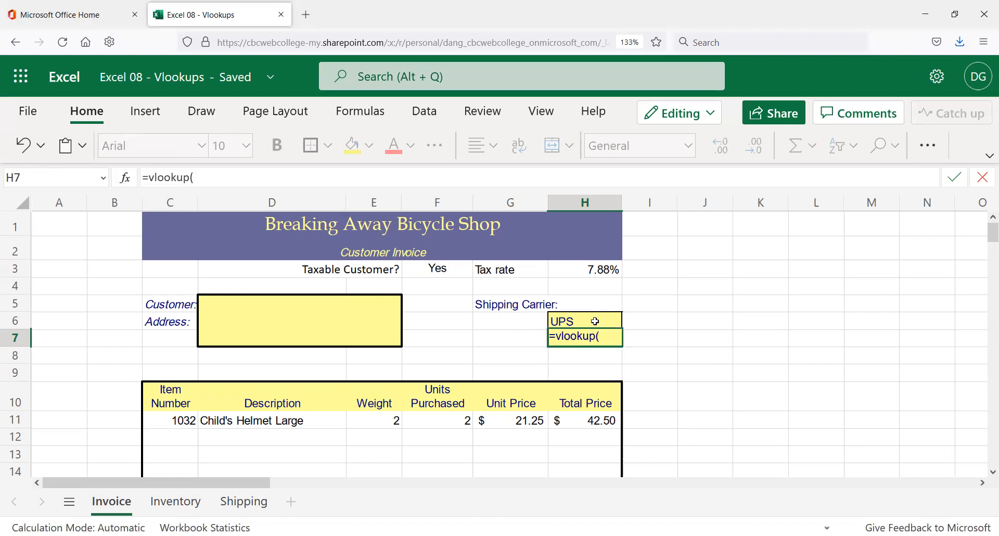
pyautogui.click(594, 322)
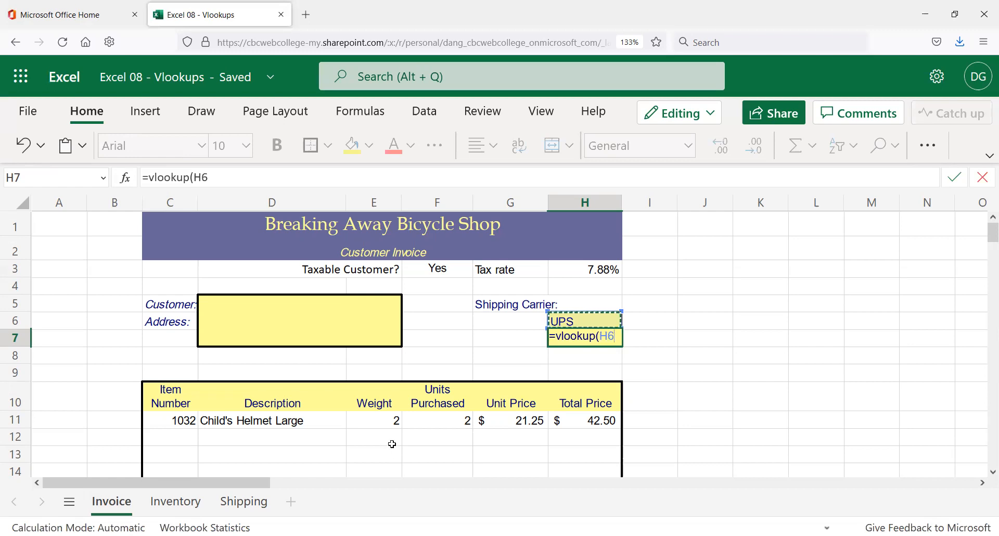
pyautogui.write(',')
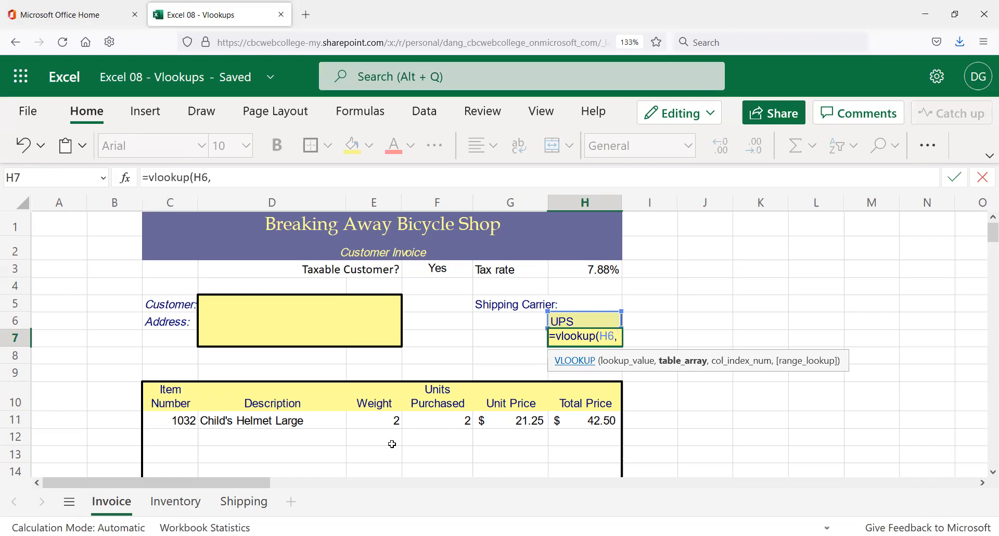
# - Remove the stray cell reference from the H7 formula and change its function to HLOOKUP
pyautogui.press('Left')
pyautogui.press('Right')
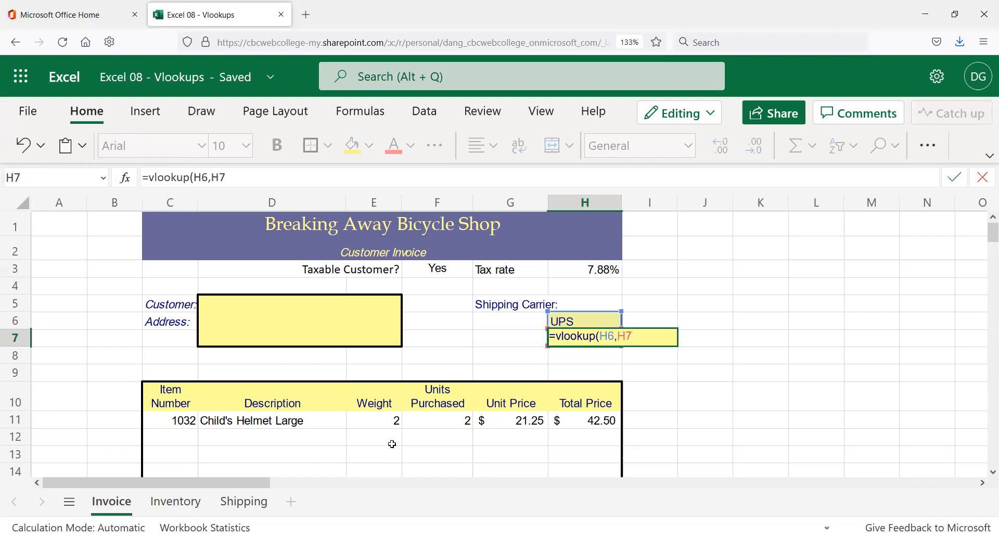
pyautogui.click(260, 174)
pyautogui.press('BackSpace')
pyautogui.press('BackSpace')
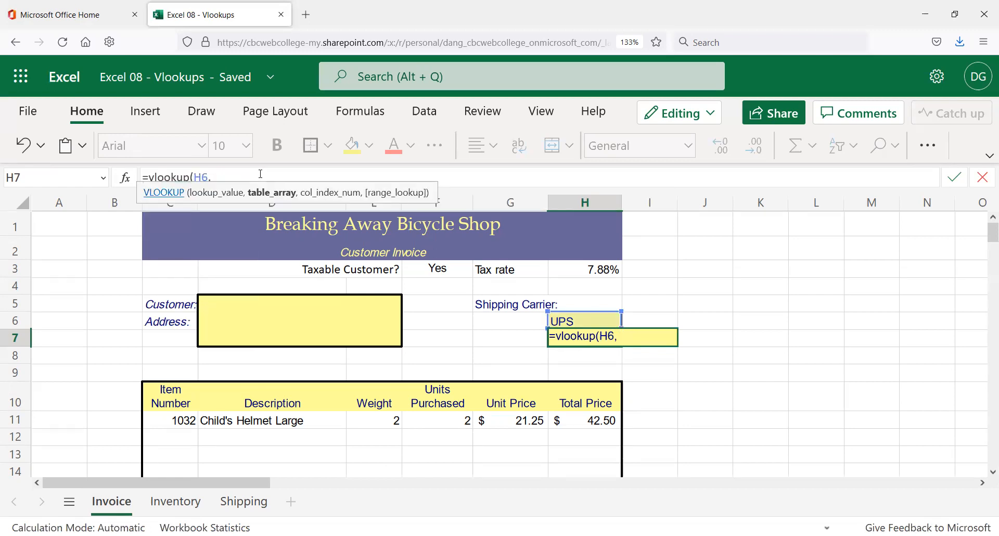
pyautogui.moveTo(152, 179); pyautogui.dragTo(156, 179)
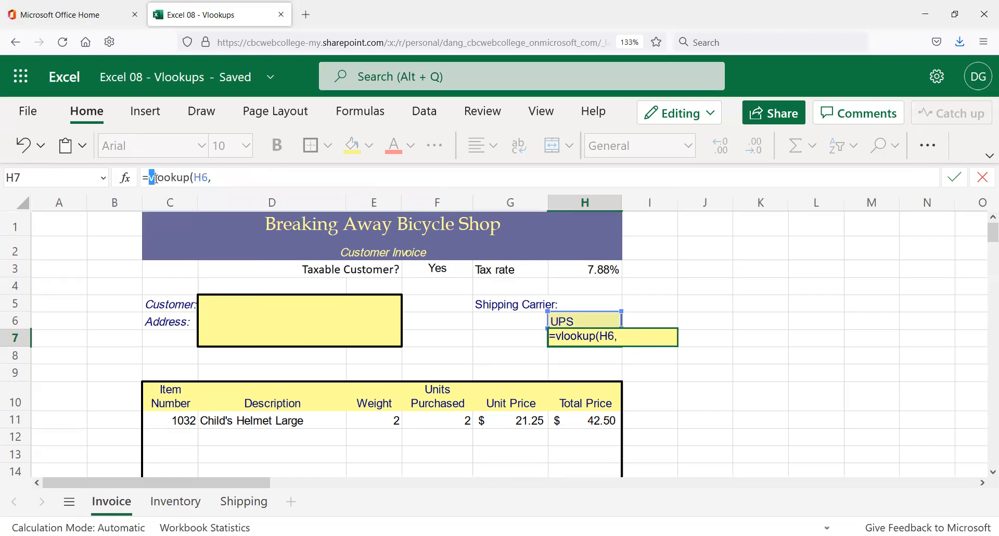
pyautogui.write('h')
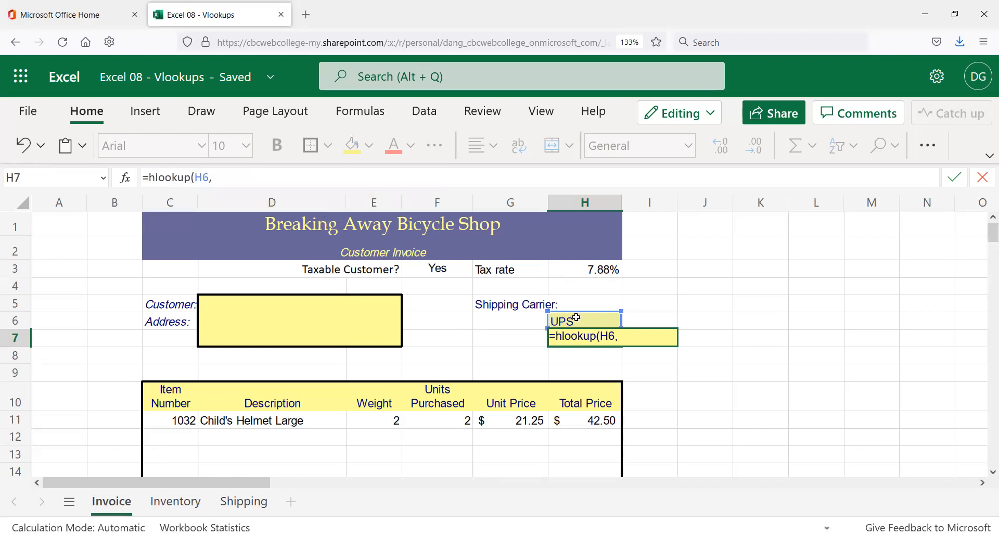
pyautogui.click(633, 335)
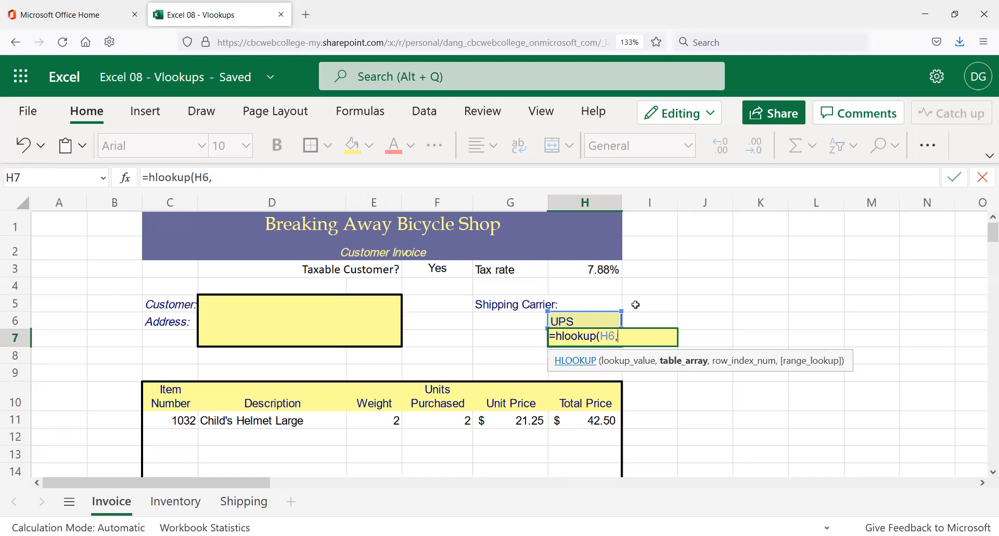
pyautogui.click(585, 321)
# - Complete the H7 formula as =HLOOKUP(H6,Shipping!G5:I6,2), taking the carrier table on the Shipping sheet as the table array
pyautogui.click(248, 504)
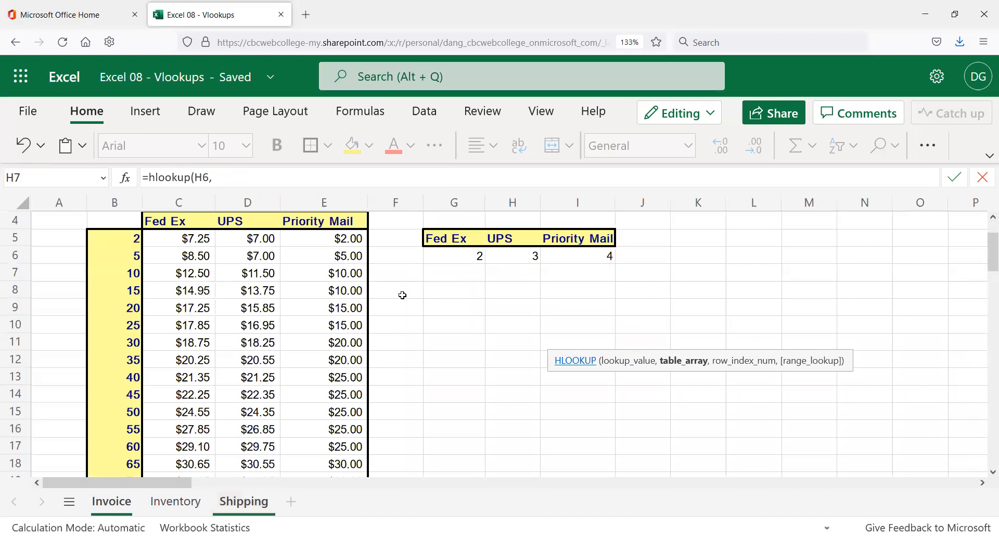
pyautogui.moveTo(454, 238); pyautogui.dragTo(576, 258)
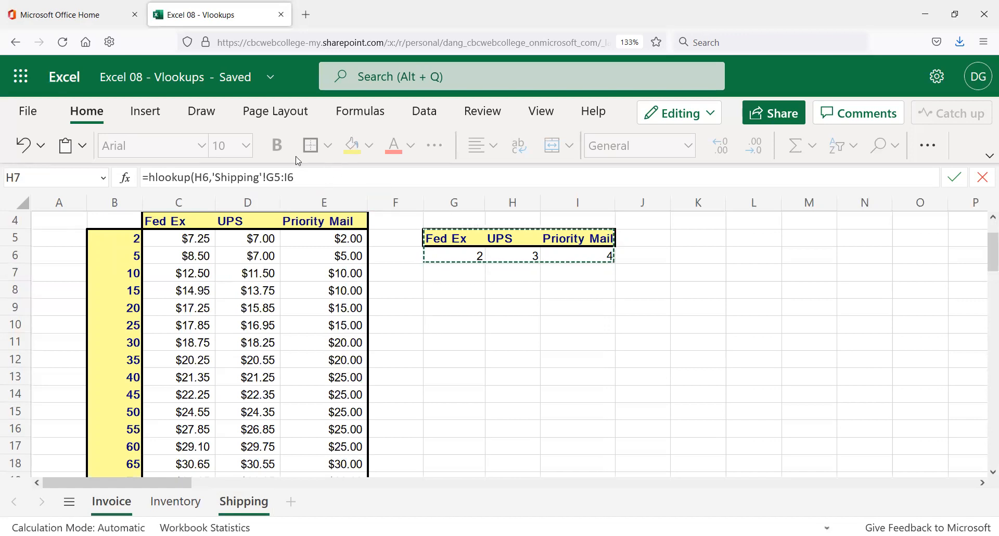
pyautogui.click(328, 176)
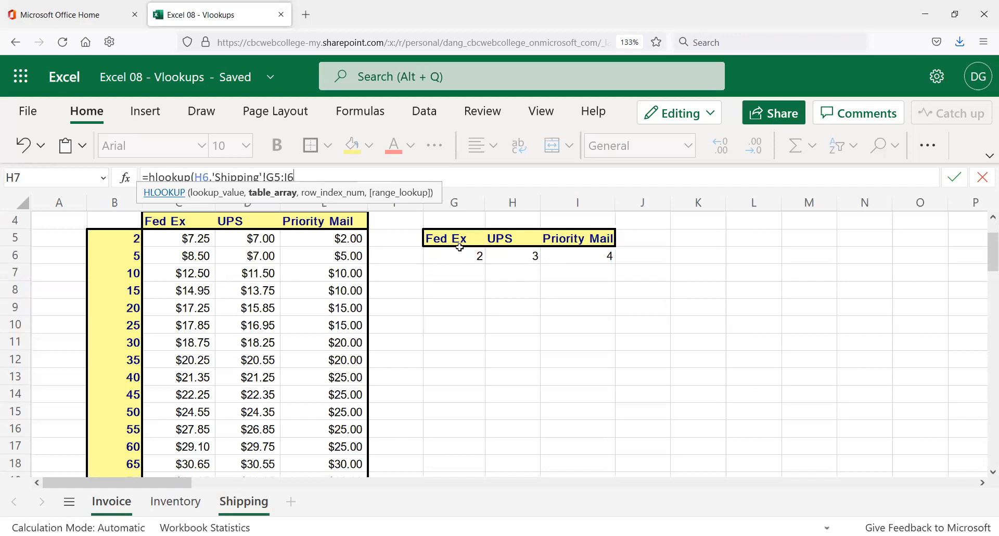
pyautogui.write(',')
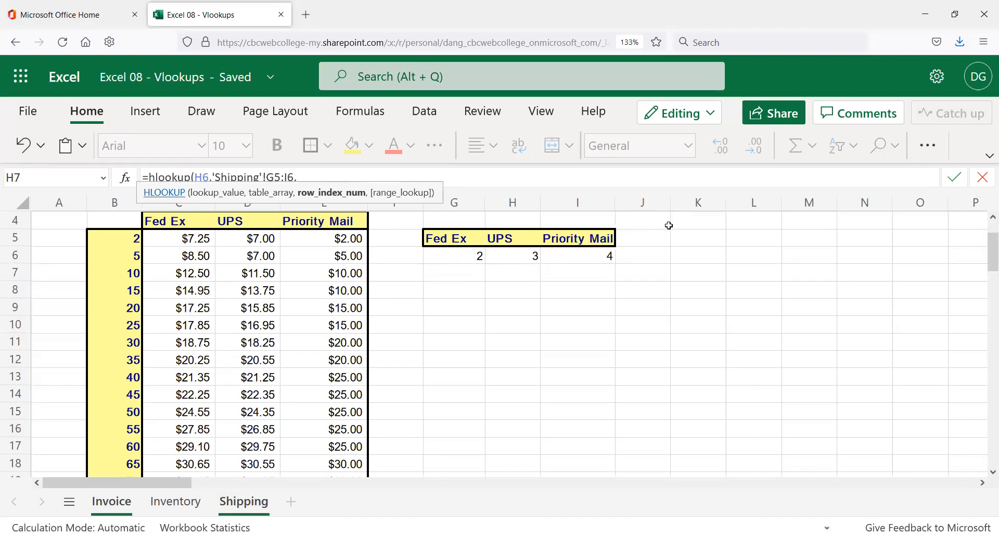
pyautogui.write('2)')
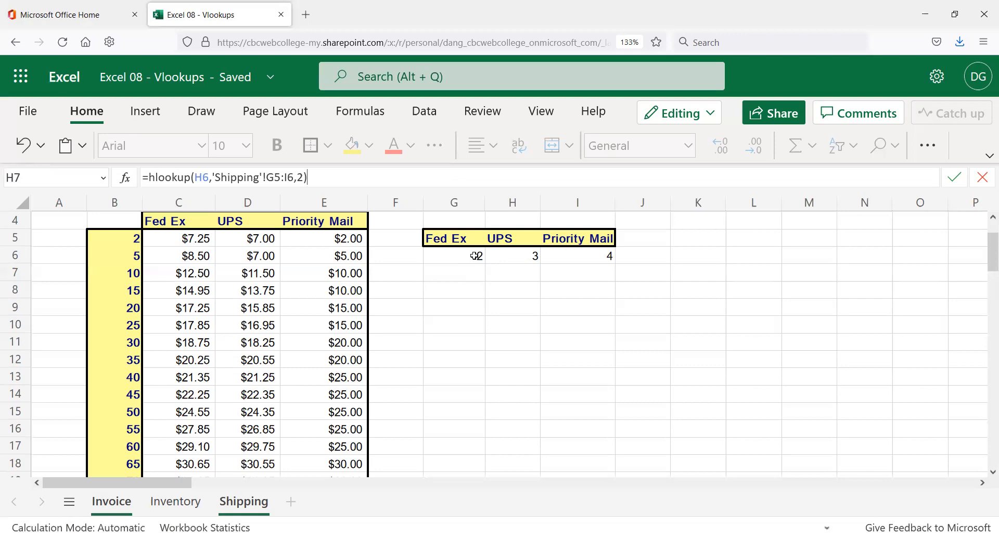
pyautogui.press('Return')
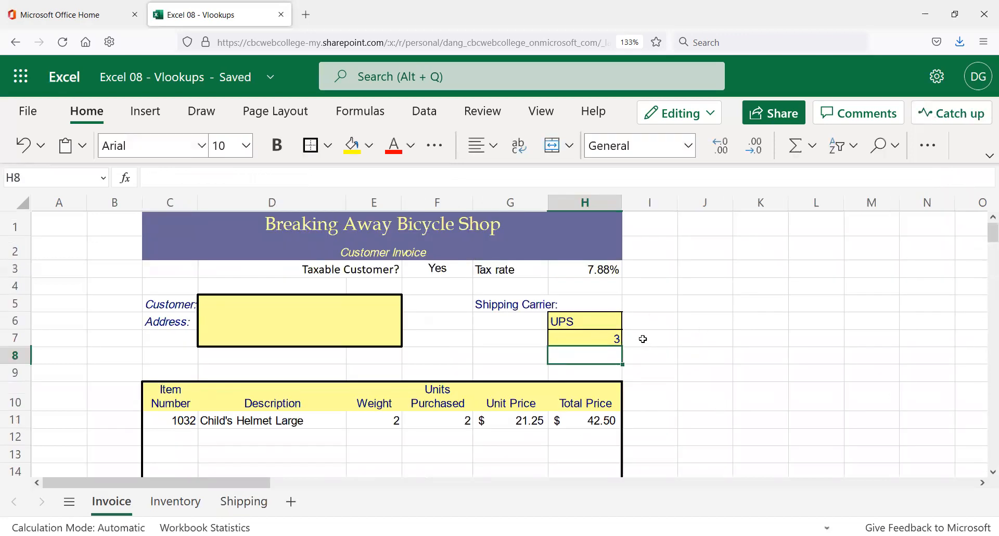
# - Review the HLOOKUP formula in Invoice cell H7 against the carrier table G5:I6 on the Shipping sheet
pyautogui.click(618, 334)
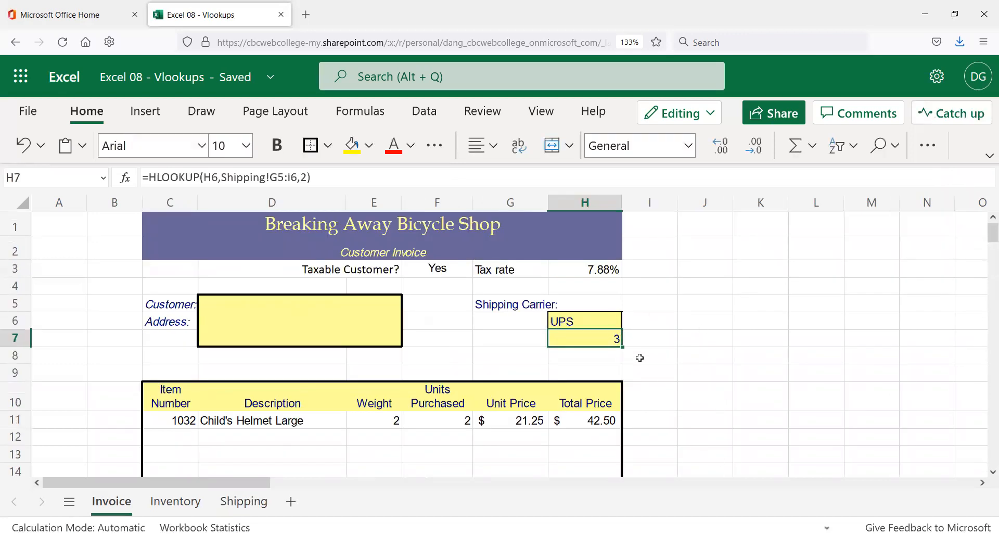
pyautogui.click(242, 501)
pyautogui.moveTo(512, 237); pyautogui.dragTo(520, 252)
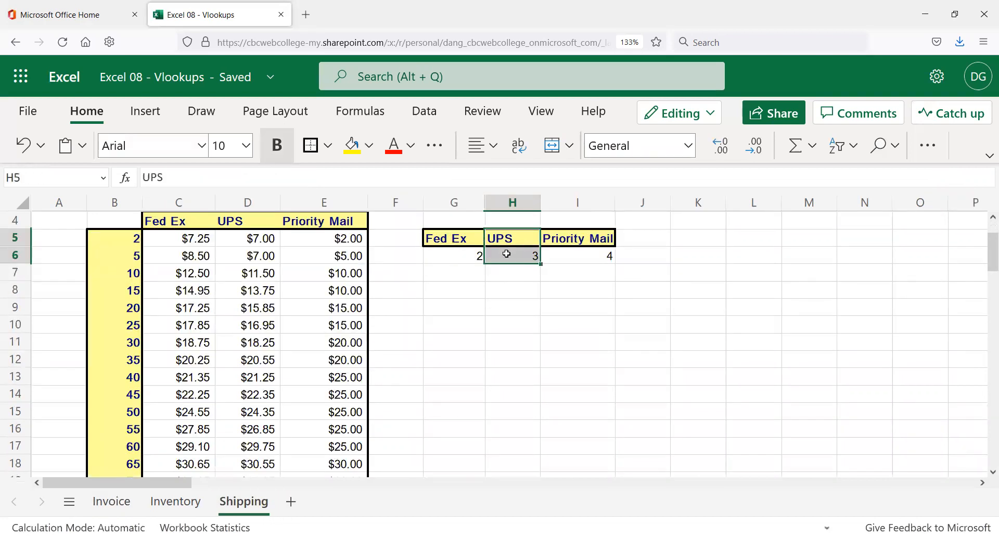
pyautogui.click(501, 241)
pyautogui.click(457, 246)
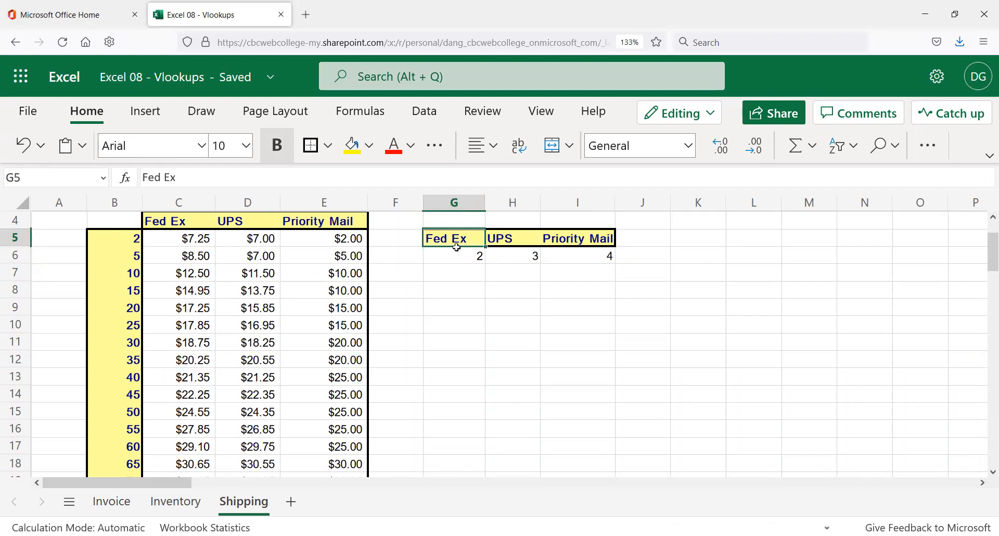
pyautogui.click(458, 252)
pyautogui.click(460, 240)
pyautogui.click(470, 253)
pyautogui.click(466, 241)
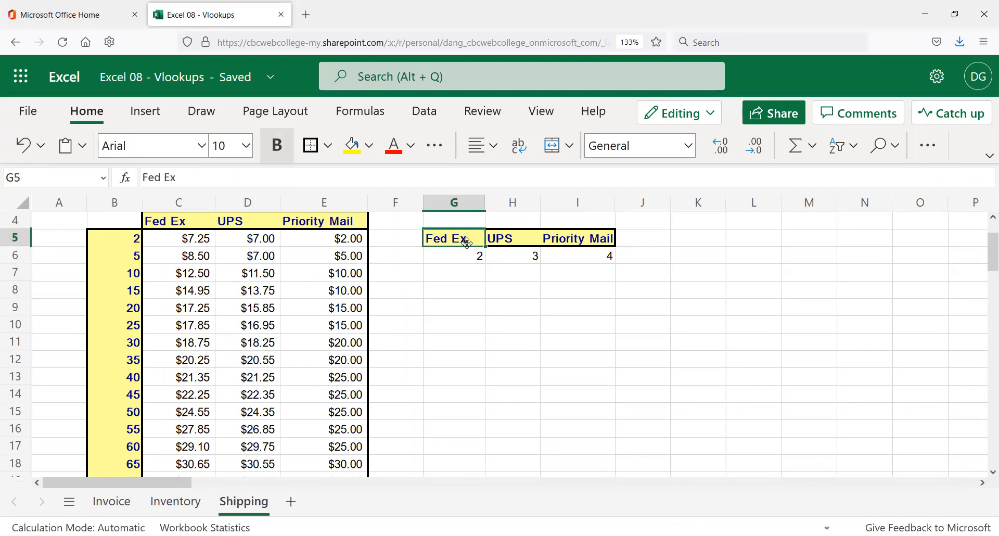
pyautogui.keyDown('shift'); pyautogui.click(588, 250); pyautogui.keyUp('shift')
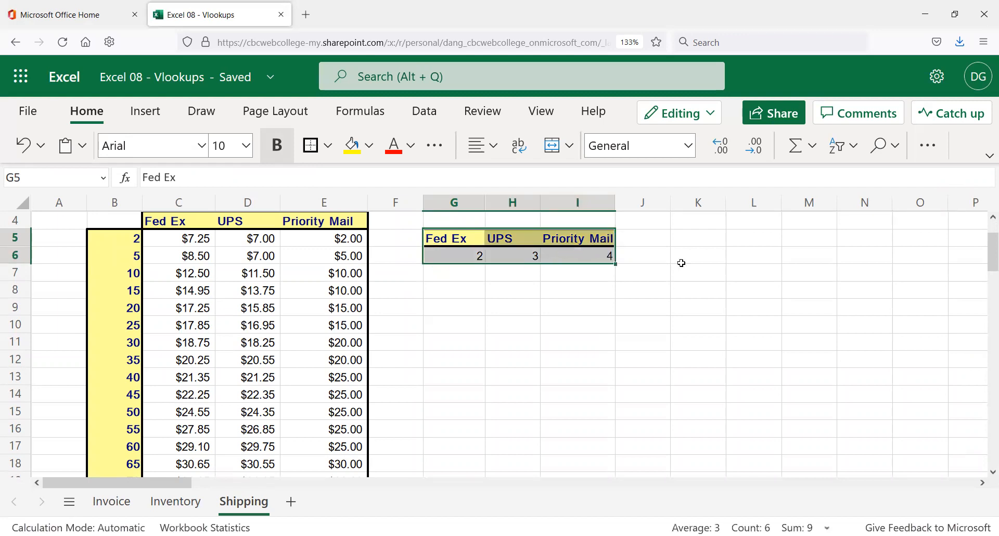
pyautogui.click(656, 270)
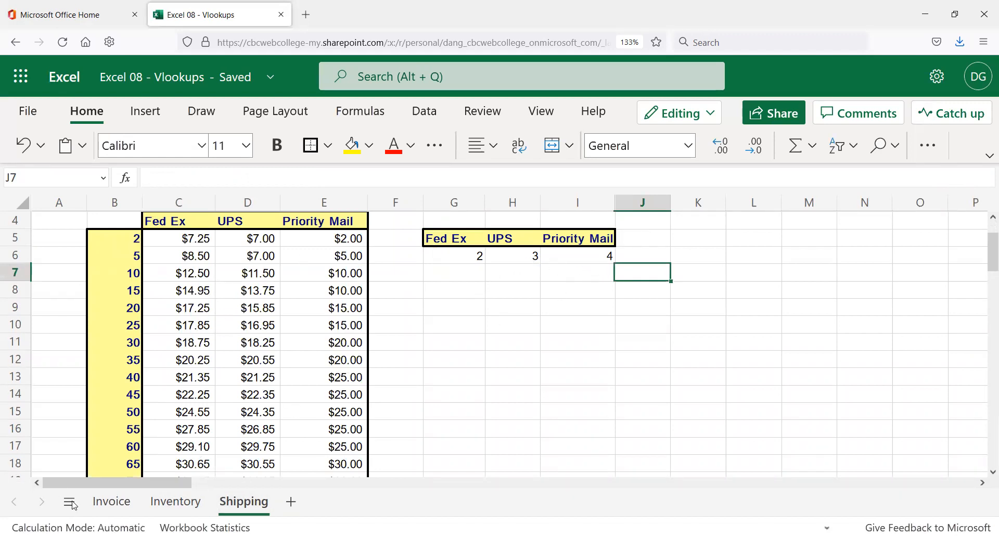
pyautogui.click(111, 514)
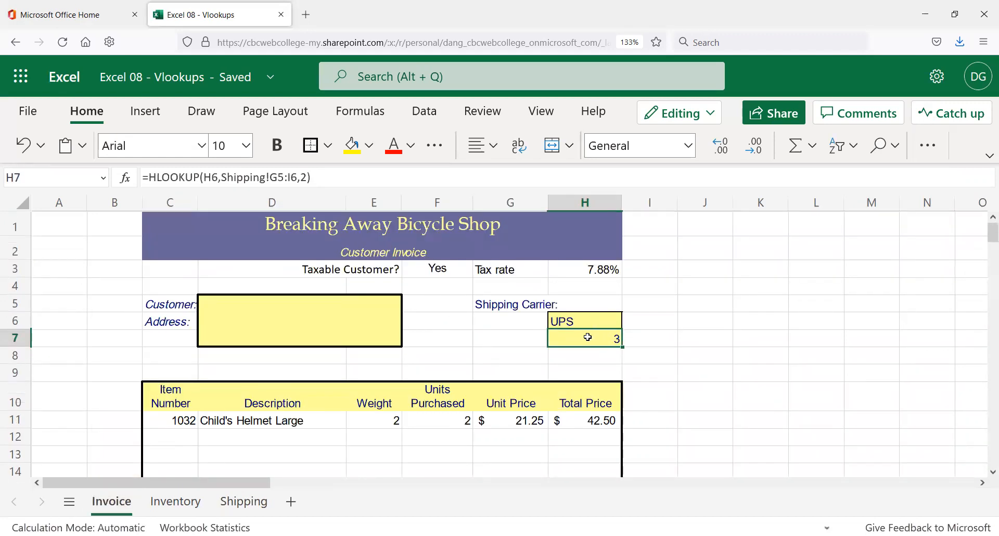
# - Check the Fed Ex number in the Shipping sheet's carrier table and set the shipping carrier in Invoice cell H6 to Fed Ex
pyautogui.click(252, 502)
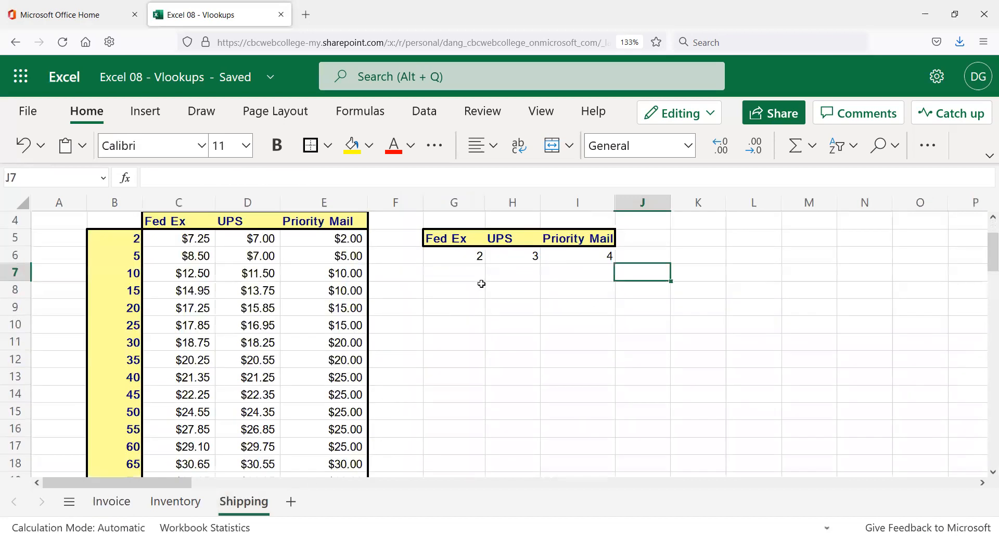
pyautogui.click(468, 245)
pyautogui.click(467, 249)
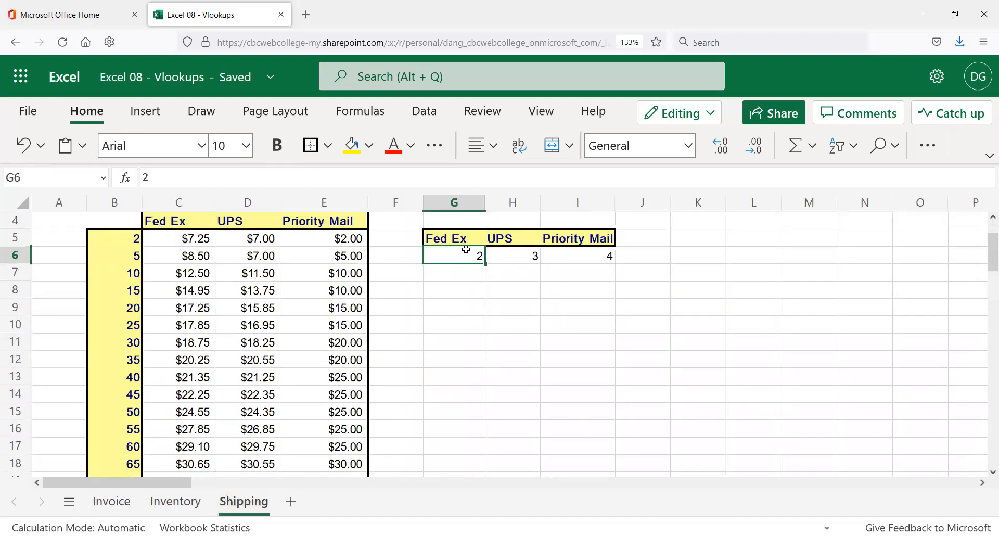
pyautogui.click(112, 501)
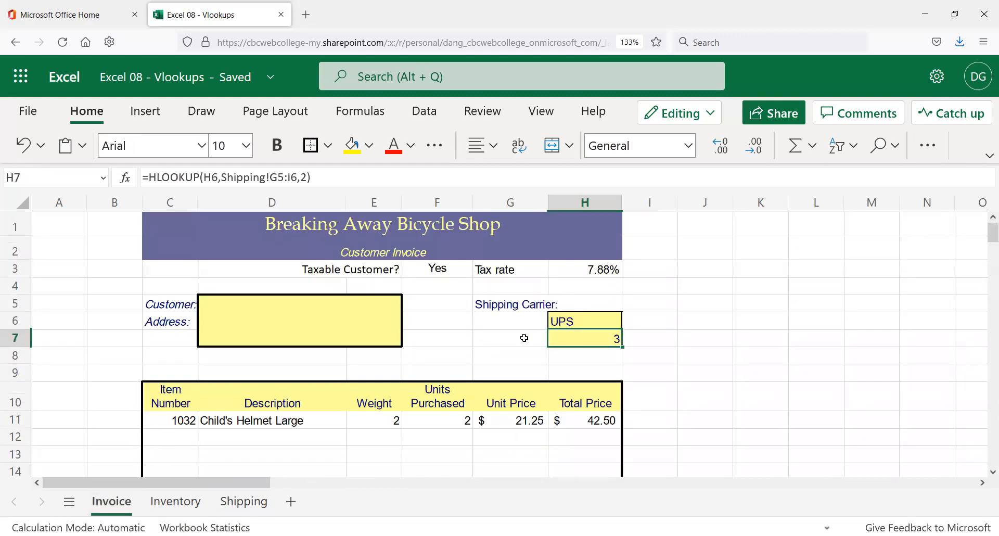
pyautogui.click(592, 319)
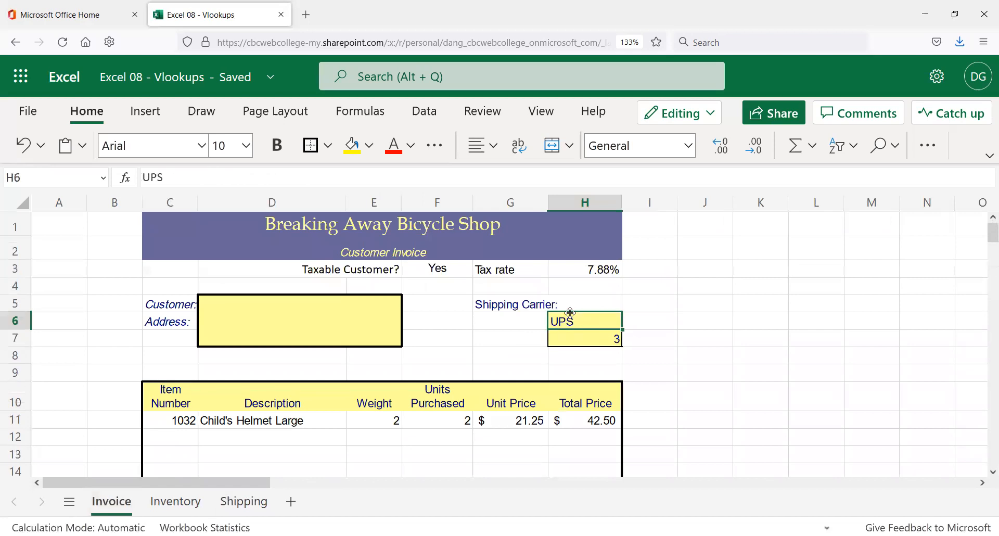
pyautogui.doubleClick(157, 175)
pyautogui.write('Fed Ex')
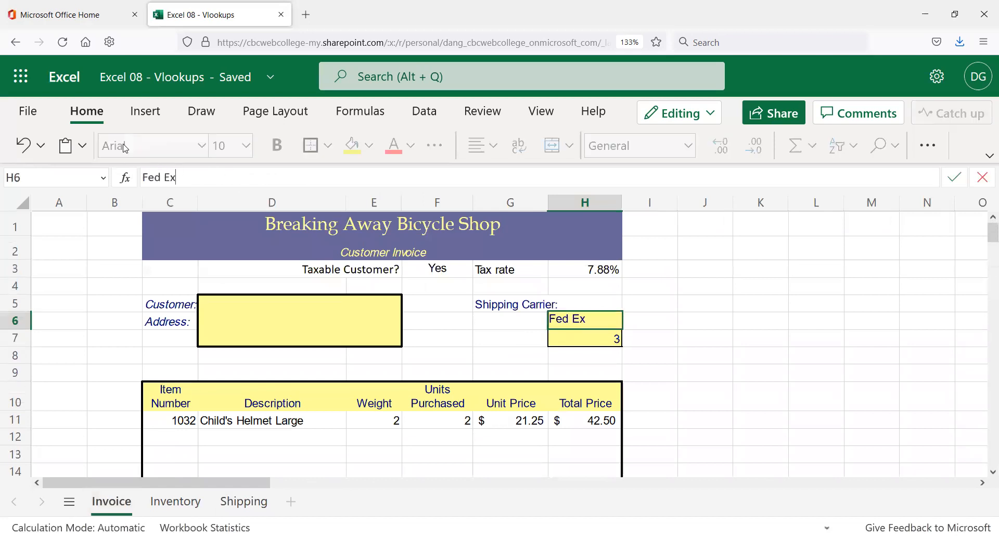
pyautogui.press('Return')
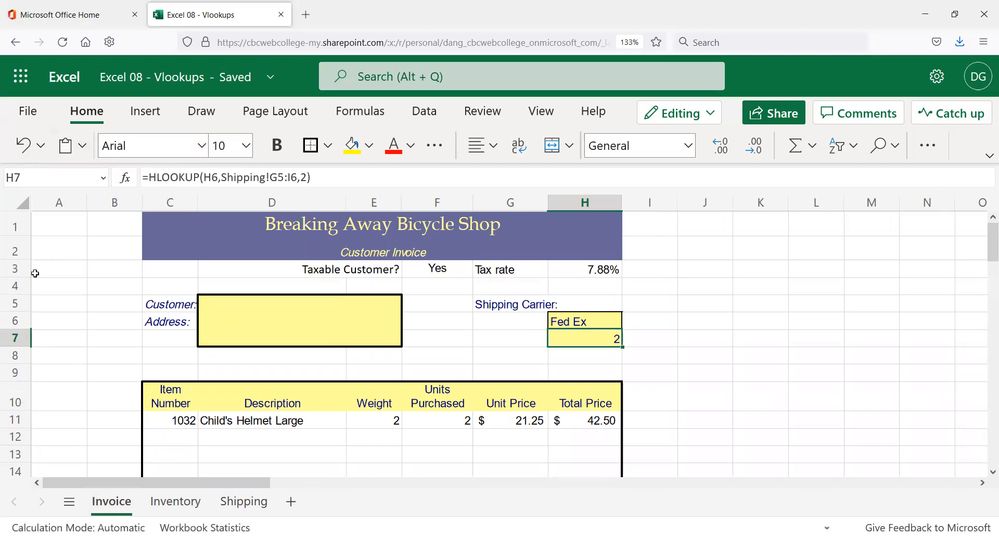
# - Copy the carrier table G5:I6 on the Shipping sheet and paste it transposed at cell K5
pyautogui.click(242, 502)
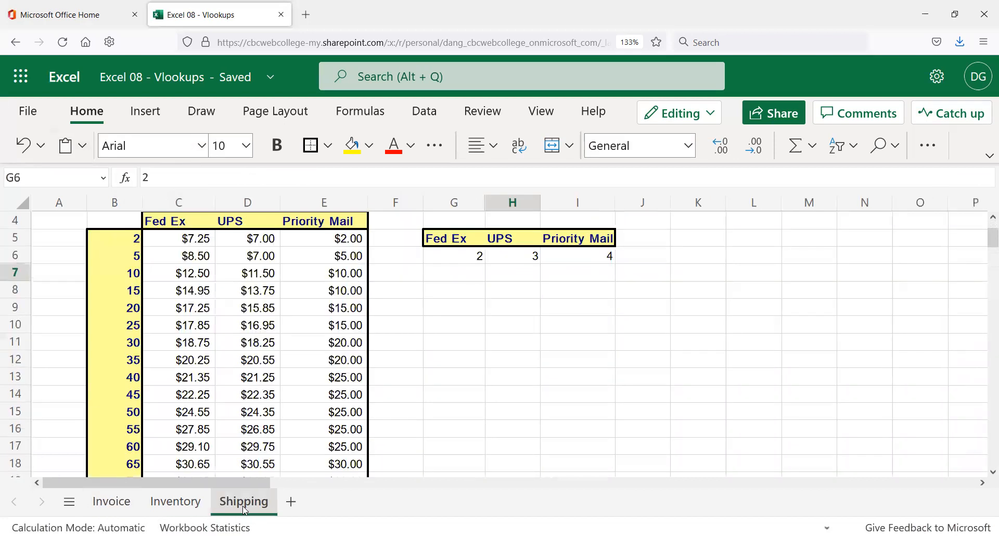
pyautogui.moveTo(451, 235); pyautogui.dragTo(457, 257)
pyautogui.click(512, 258)
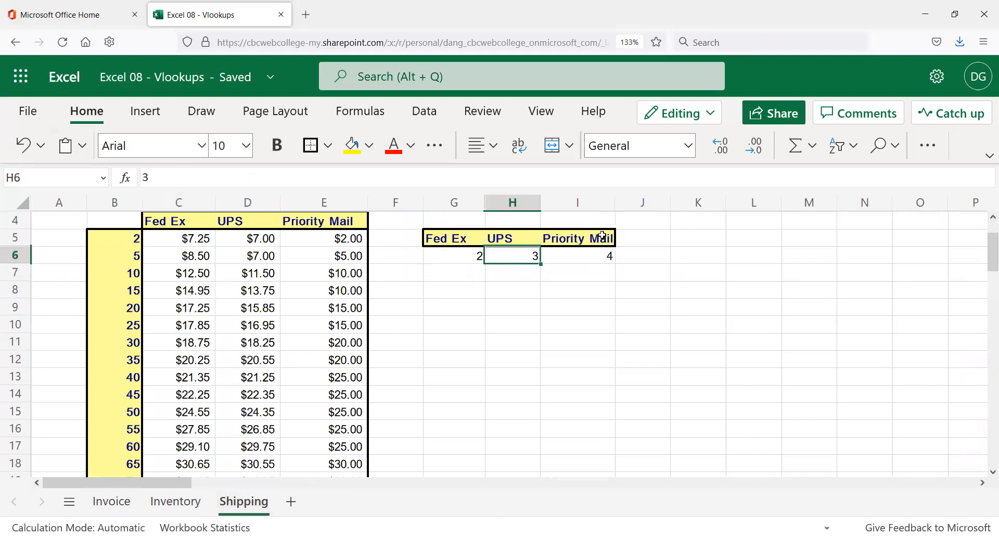
pyautogui.scroll(2, 515, 234)
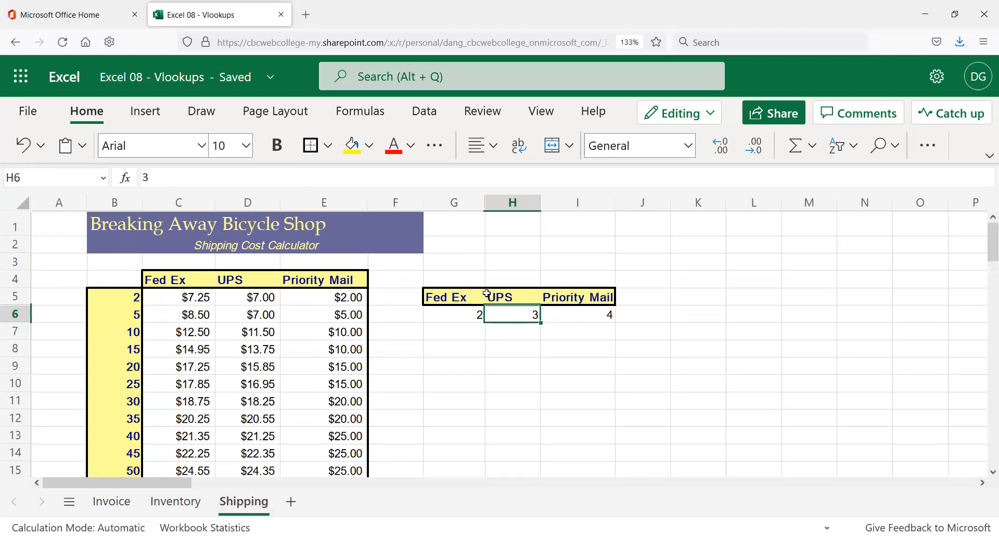
pyautogui.moveTo(469, 295); pyautogui.dragTo(575, 312)
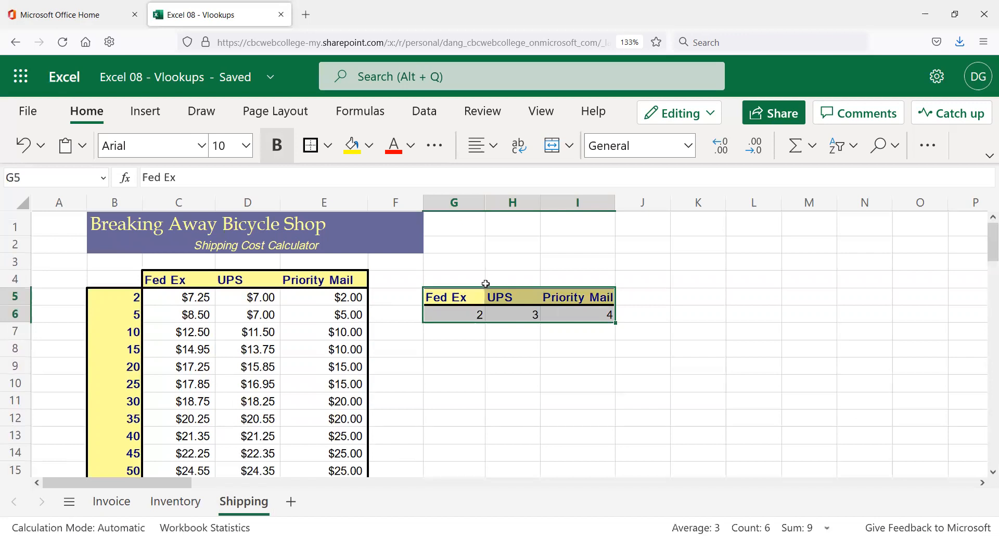
pyautogui.hotkey('ctrl', 'c')
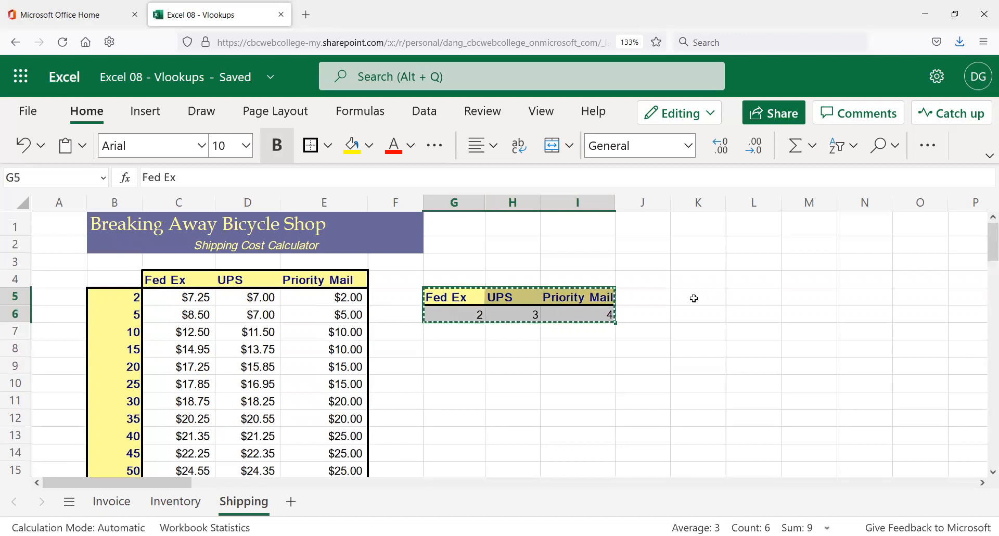
pyautogui.click(694, 296)
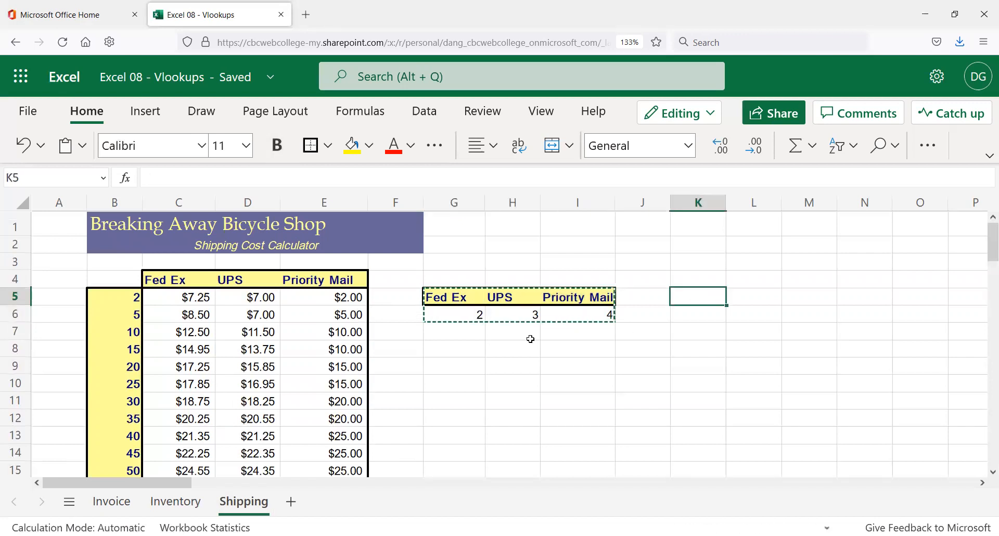
pyautogui.rightClick(703, 302)
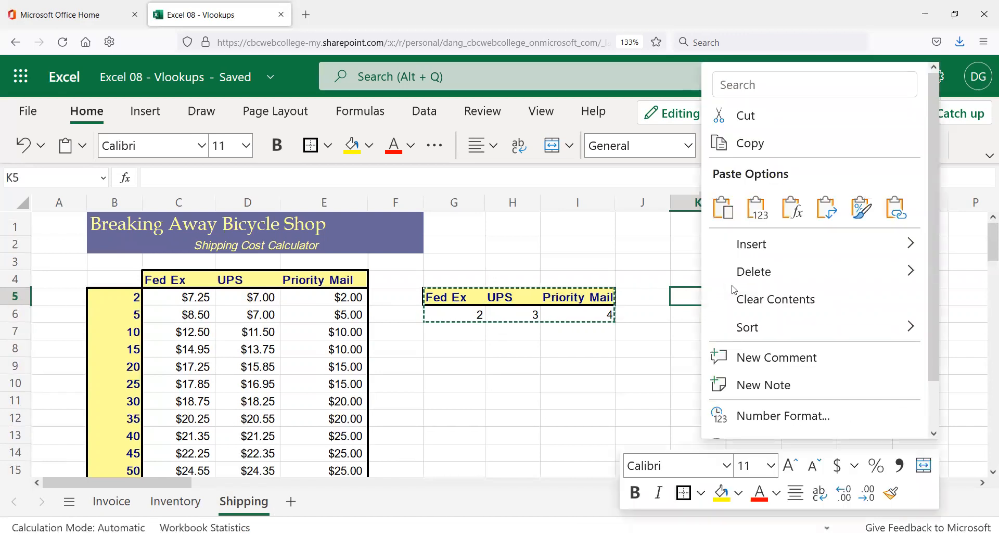
pyautogui.click(831, 210)
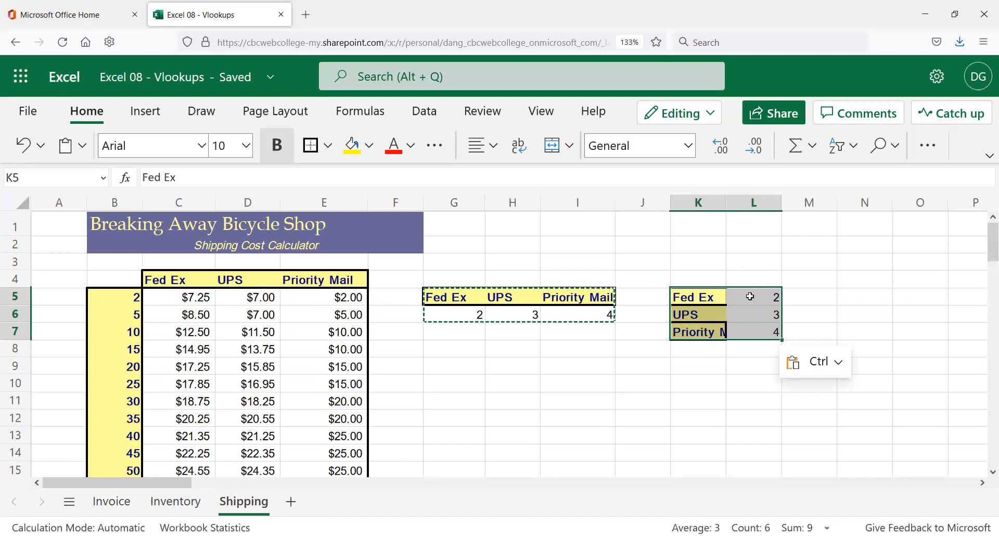
# - Look over the vertical carrier table in K5:L7 and undo the transposed paste
pyautogui.moveTo(706, 314); pyautogui.dragTo(753, 314)
pyautogui.click(709, 298)
pyautogui.keyDown('shift'); pyautogui.click(767, 335); pyautogui.keyUp('shift')
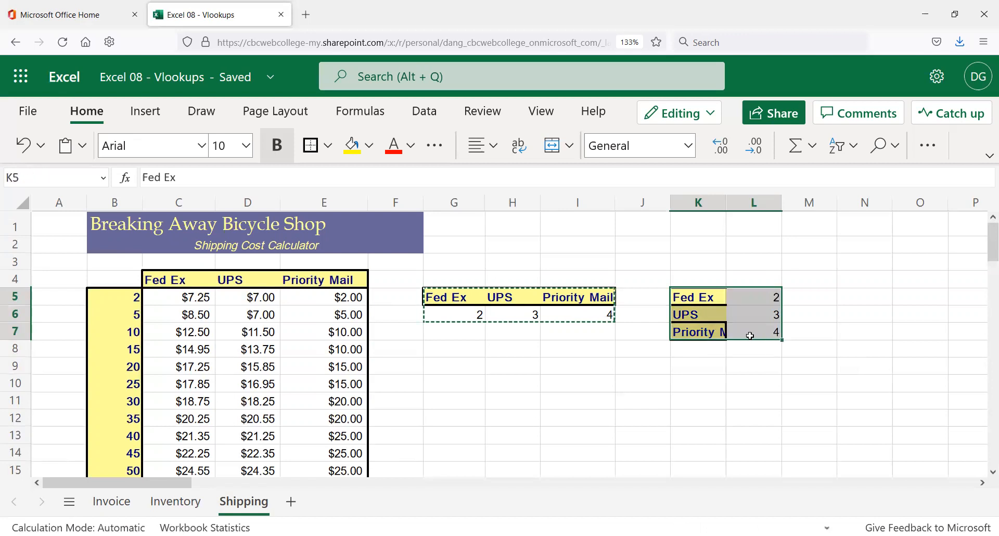
pyautogui.hotkey('ctrl', 'z')
pyautogui.click(702, 272)
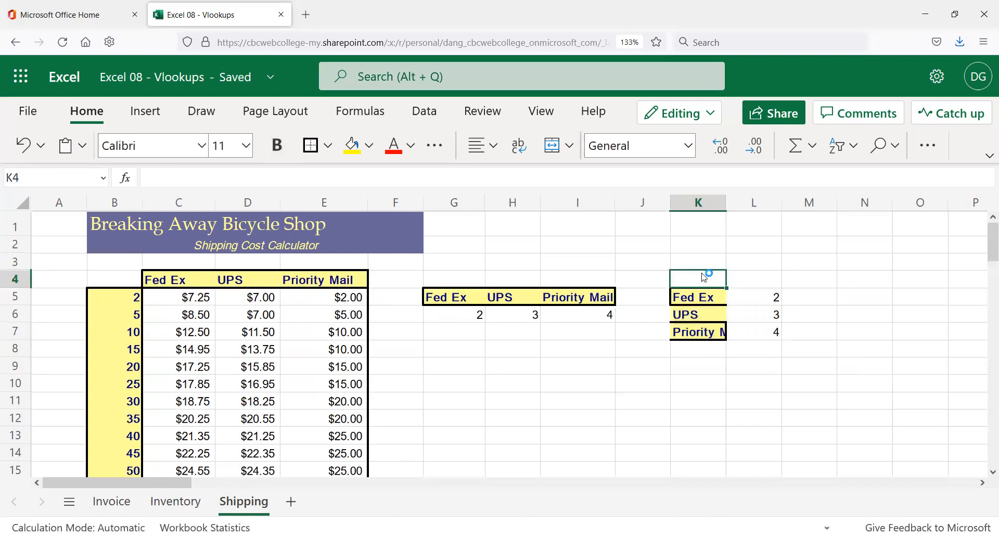
pyautogui.hotkey('ctrl', 'z')
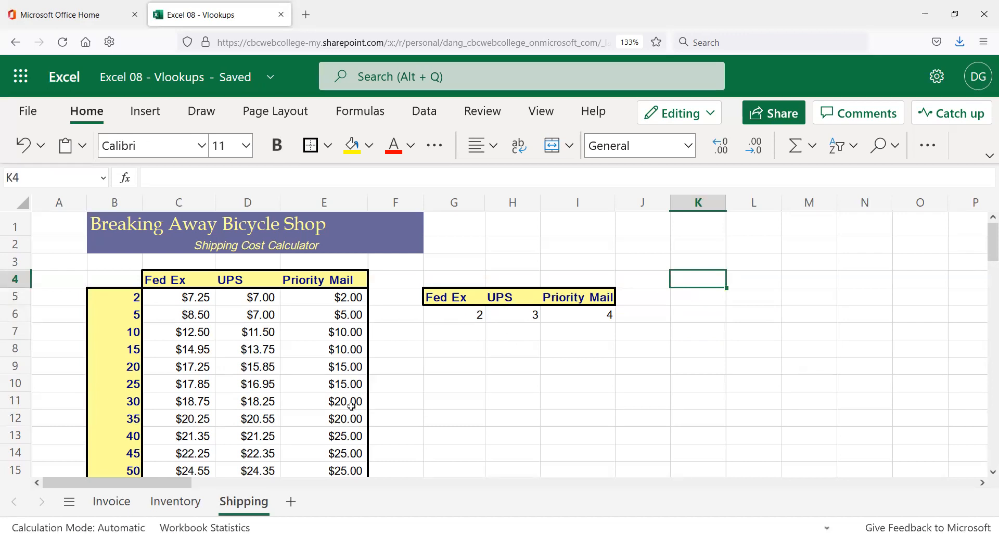
# - Compare the carrier number on the Invoice with the Shipping sheet's rate table, examining its weight rows down to the end
pyautogui.click(112, 501)
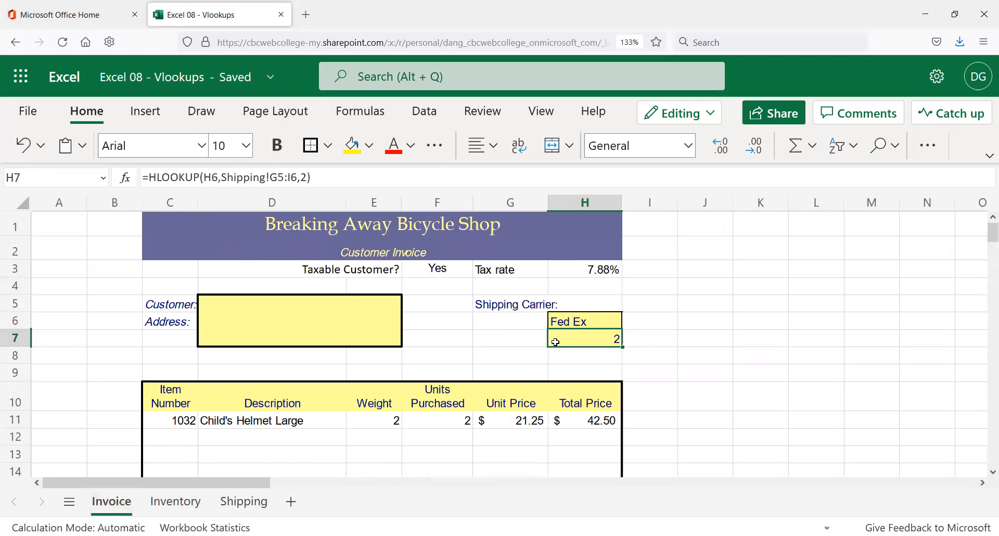
pyautogui.click(240, 511)
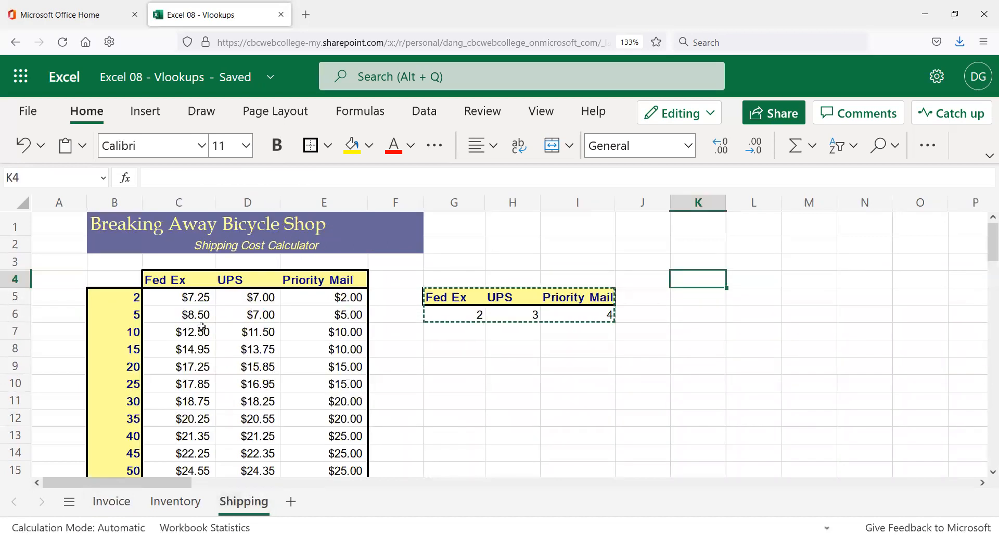
pyautogui.scroll(-1, 145, 333)
pyautogui.scroll(-3, 145, 333)
pyautogui.scroll(4, 145, 332)
pyautogui.click(168, 299)
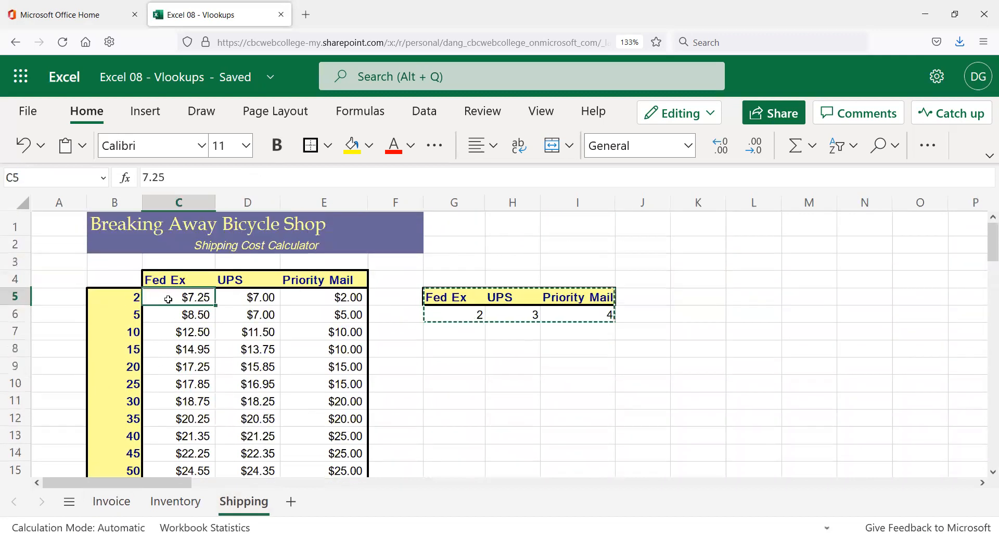
pyautogui.scroll(-6, 168, 300)
pyautogui.scroll(3, 149, 310)
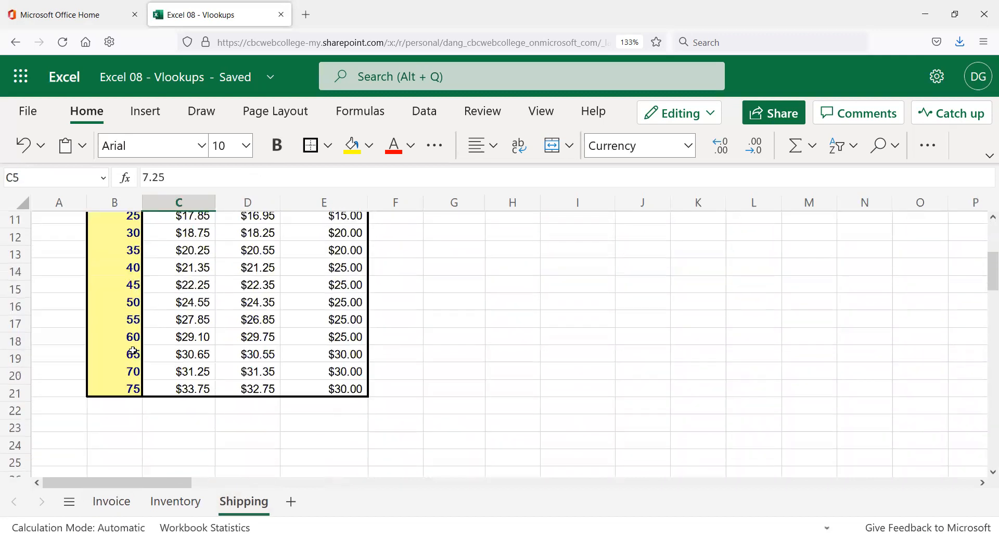
pyautogui.click(119, 393)
pyautogui.scroll(-3, 109, 359)
pyautogui.click(122, 267)
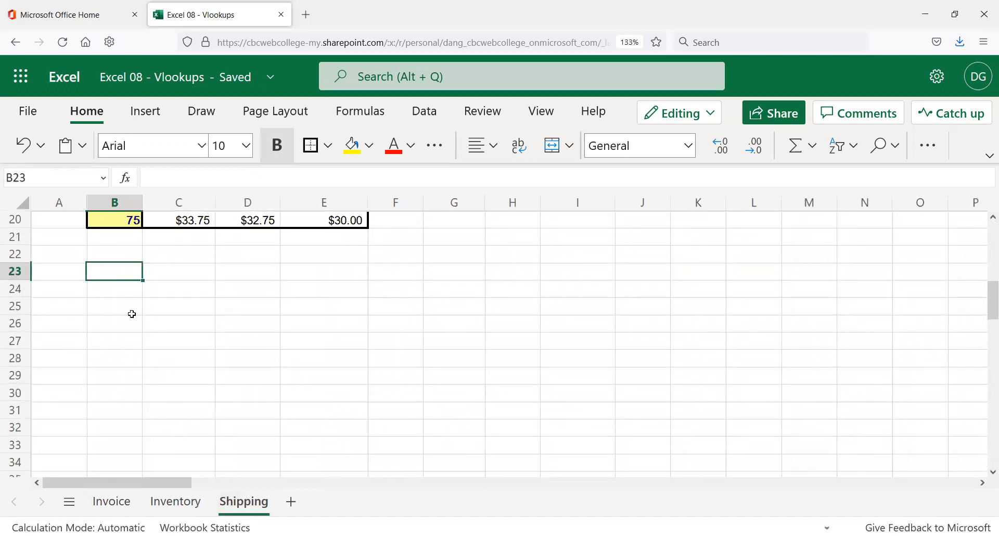
pyautogui.click(130, 343)
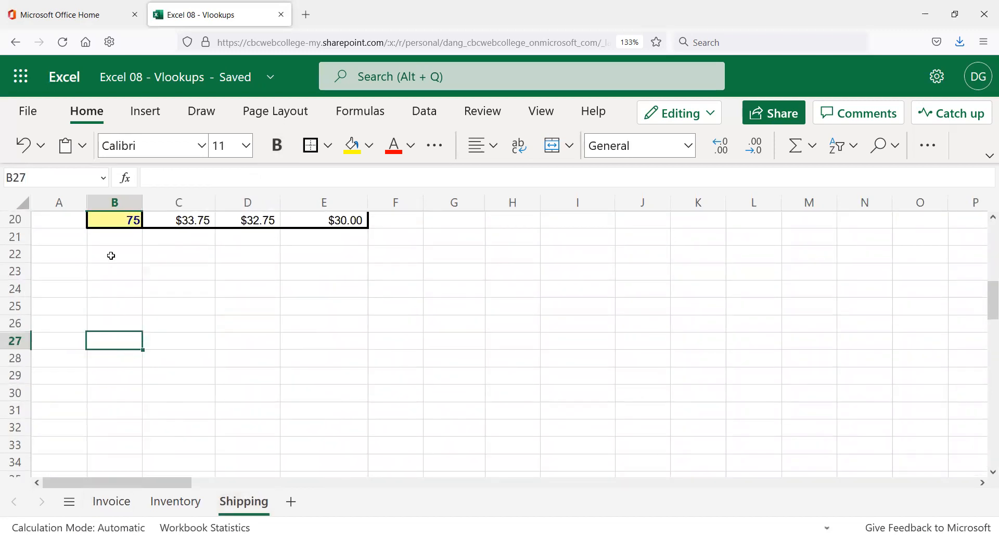
pyautogui.click(116, 238)
pyautogui.scroll(-3, 125, 260)
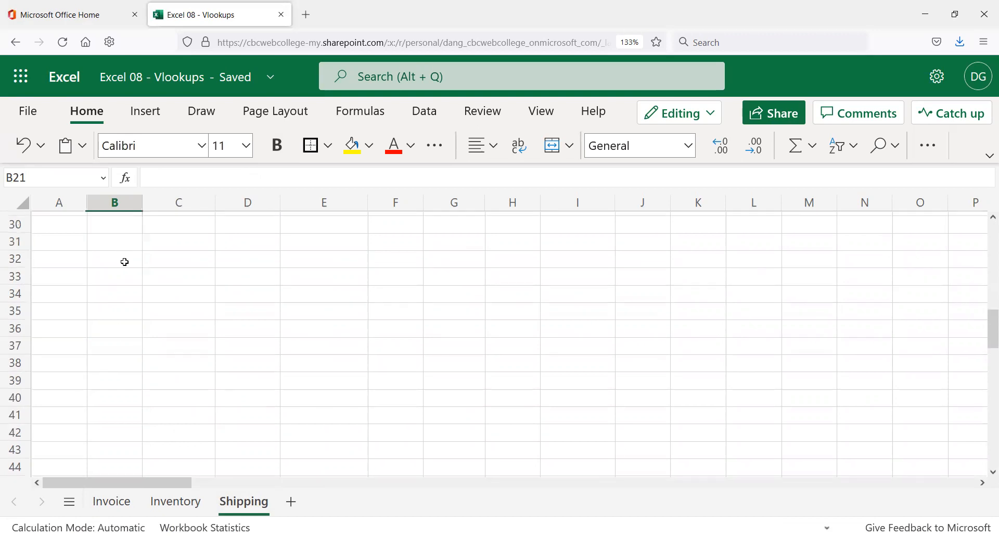
pyautogui.scroll(4, 125, 261)
# - Examine the Inventory sheet's price list from the first item to the last and return to the top of the Shipping rate table
pyautogui.click(179, 502)
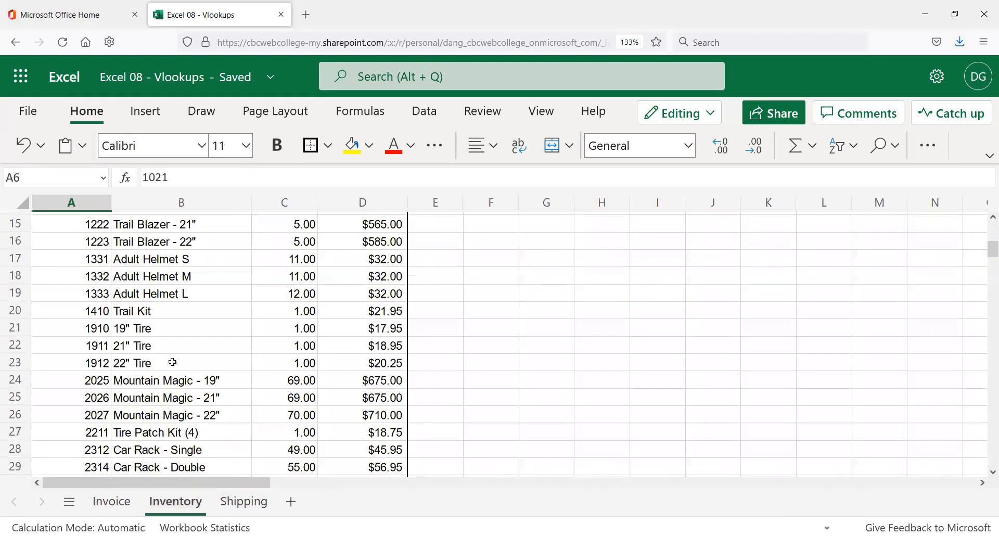
pyautogui.scroll(4, 172, 361)
pyautogui.scroll(-1, 138, 344)
pyautogui.scroll(-8, 76, 359)
pyautogui.scroll(-15, 88, 317)
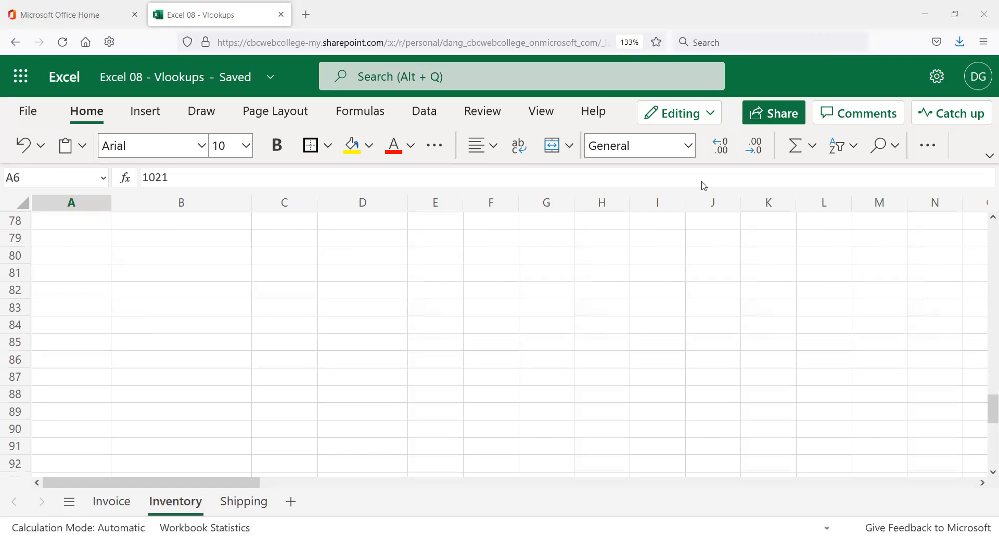
pyautogui.scroll(10, 102, 236)
pyautogui.scroll(9, 107, 236)
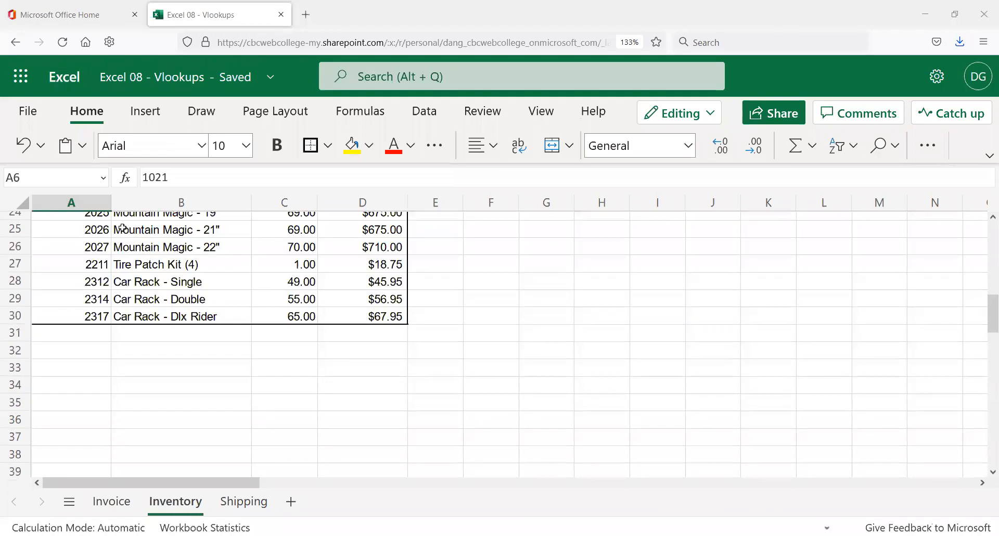
pyautogui.scroll(2, 104, 226)
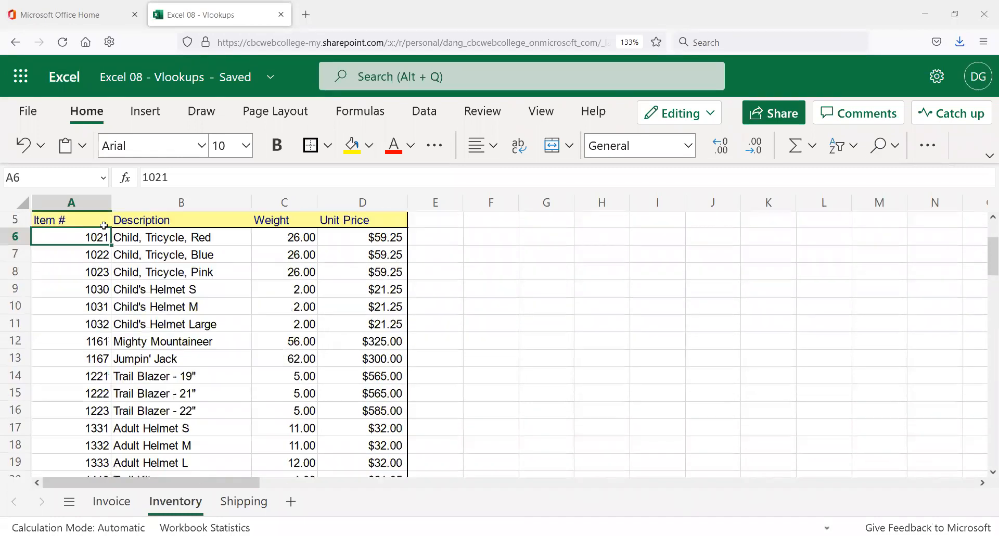
pyautogui.scroll(2, 105, 264)
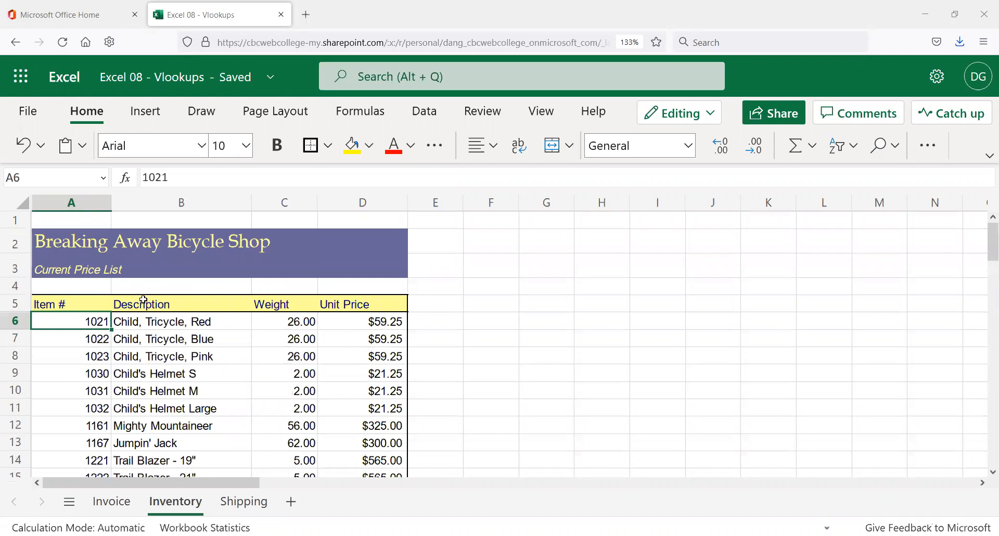
pyautogui.scroll(-6, 88, 336)
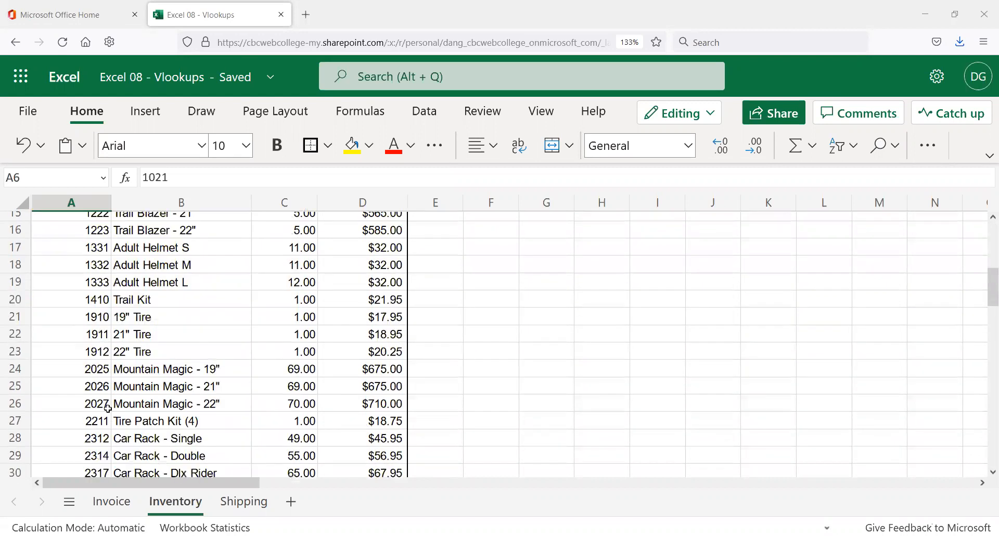
pyautogui.click(94, 331)
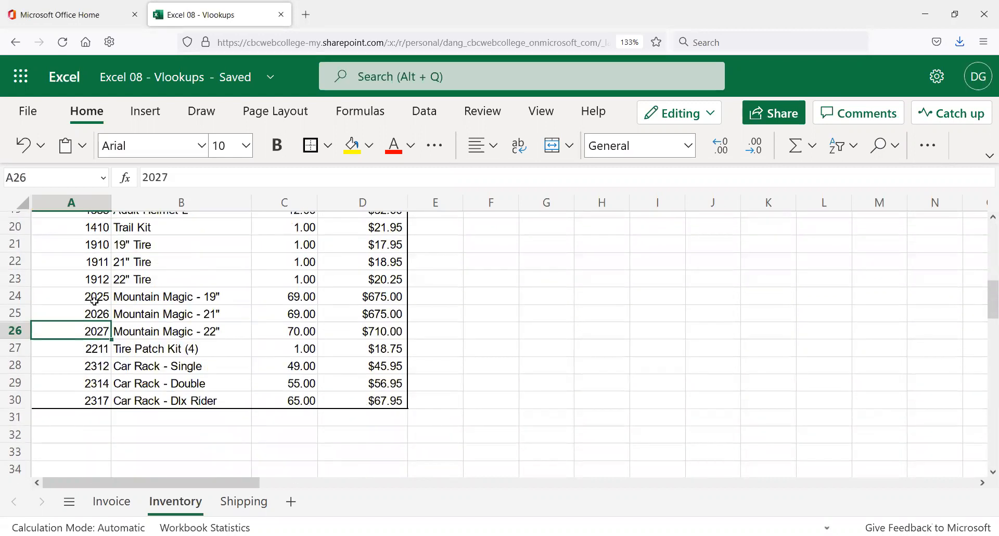
pyautogui.scroll(6, 94, 300)
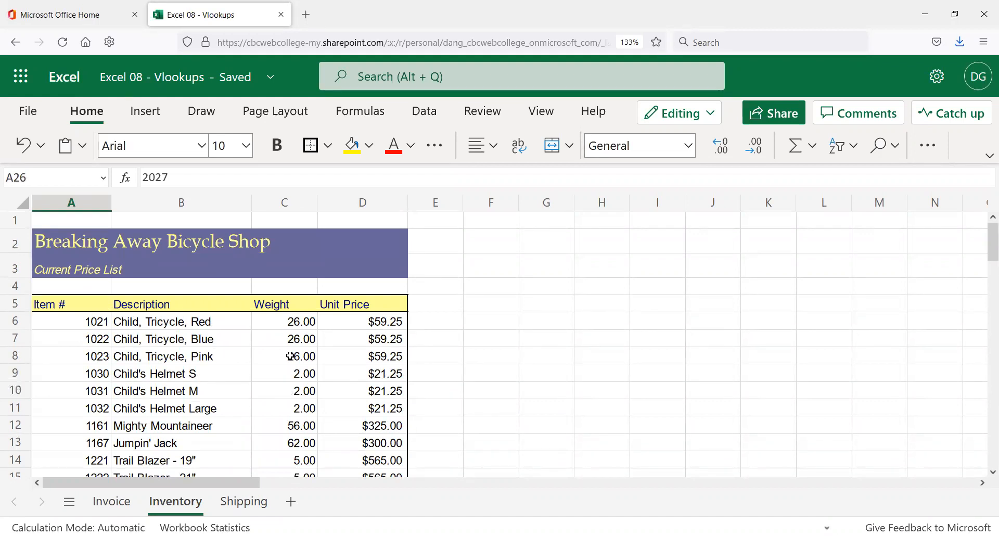
pyautogui.scroll(-6, 158, 393)
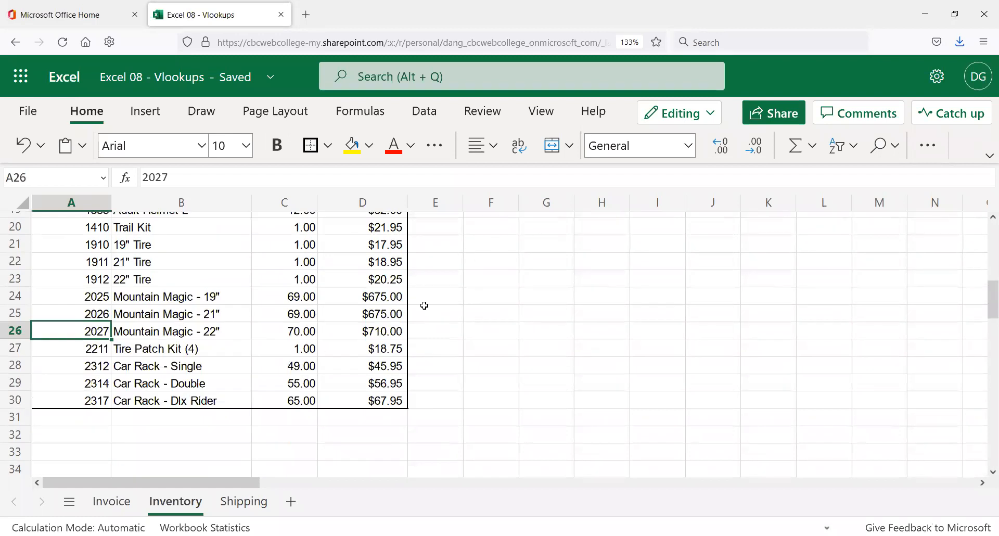
pyautogui.click(228, 502)
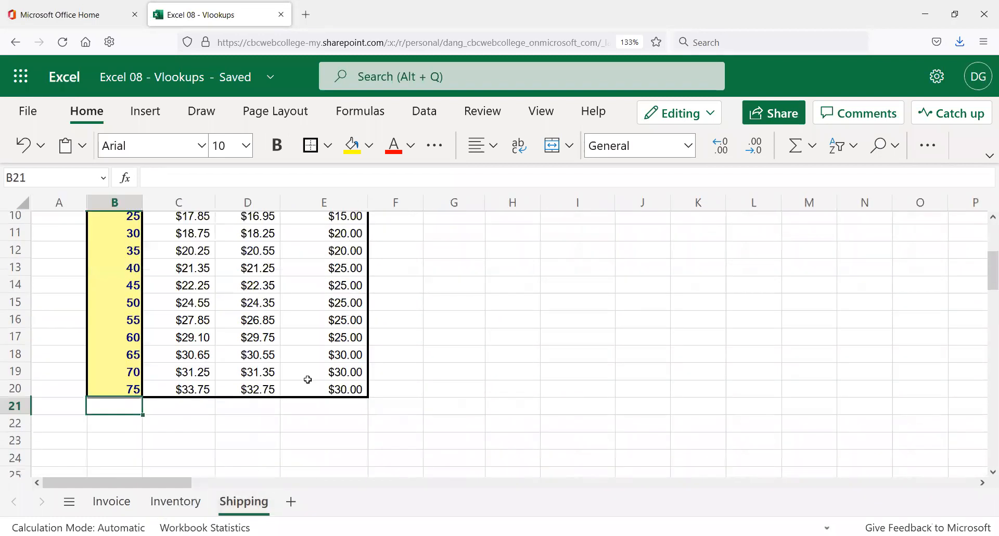
pyautogui.scroll(5, 307, 379)
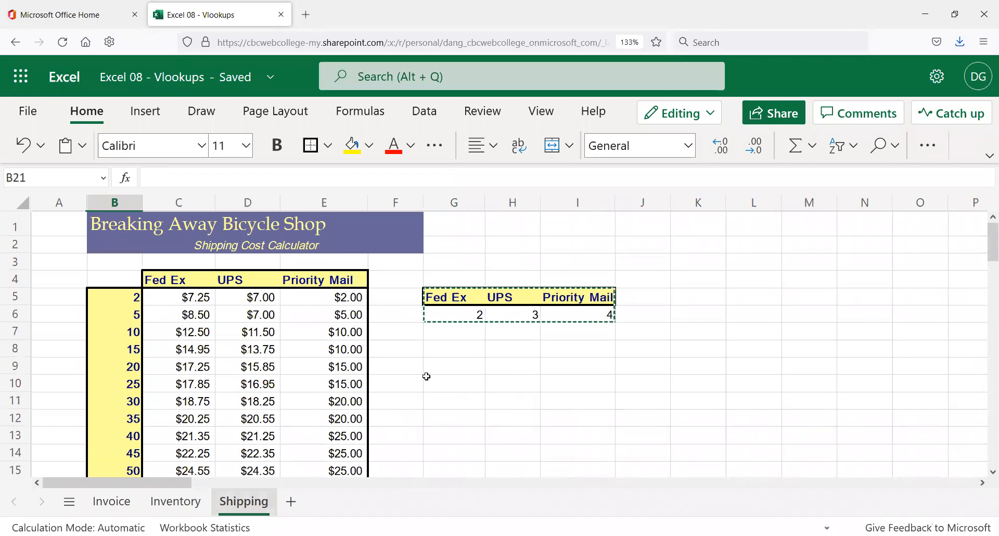
# - Review the HLOOKUP formula in Invoice cell H7 and the carrier numbers it draws from in G6:I6 on the Shipping sheet
pyautogui.click(111, 501)
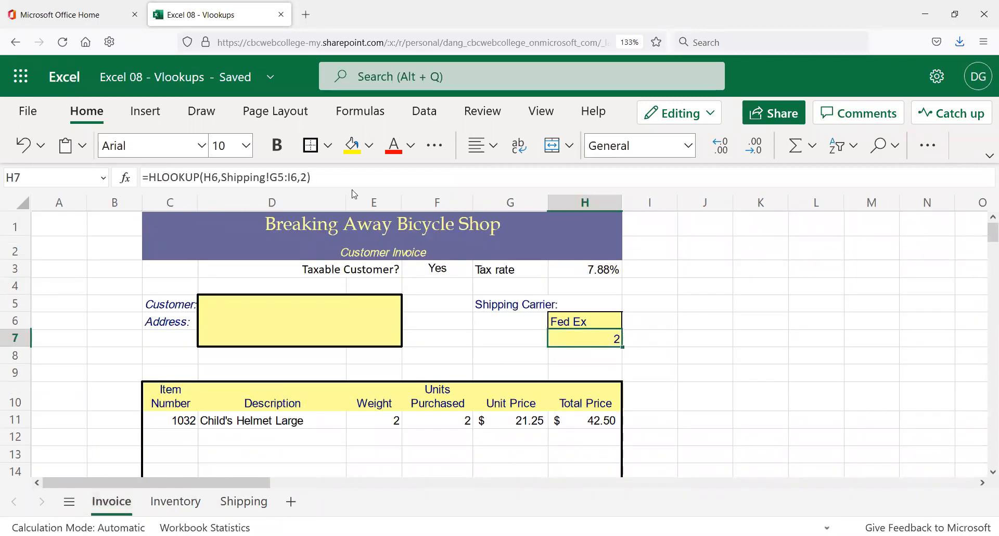
pyautogui.click(338, 174)
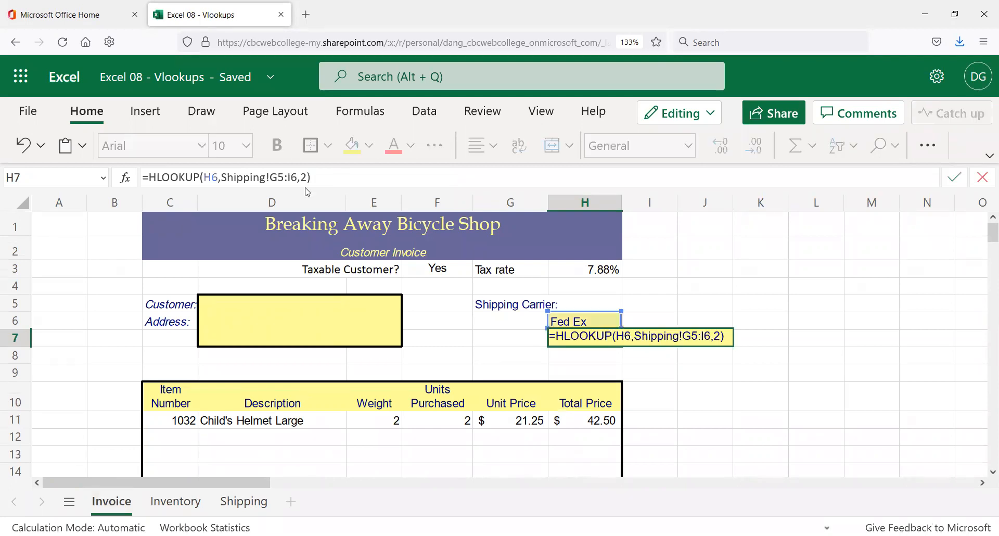
pyautogui.click(280, 176)
pyautogui.hotkey('ctrl', 'Return')
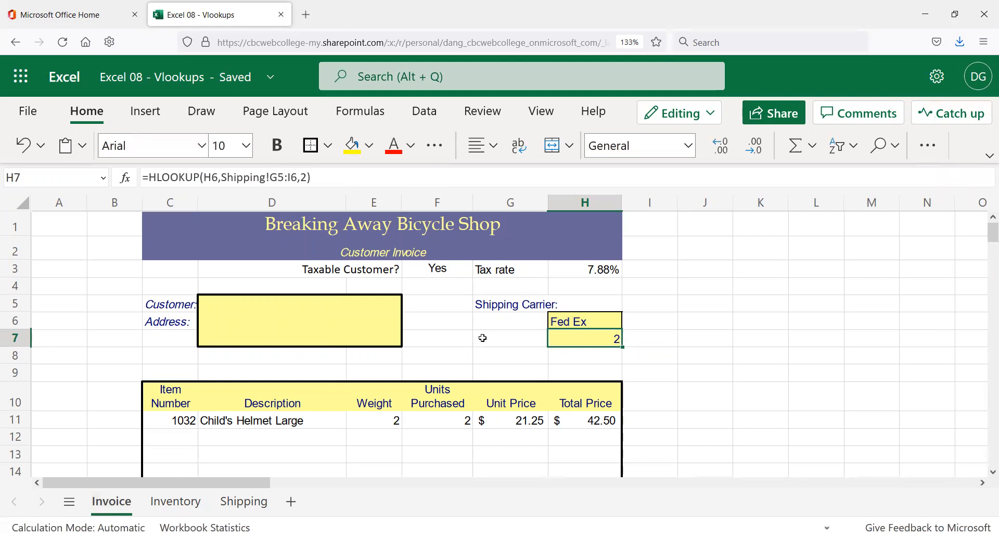
pyautogui.click(247, 499)
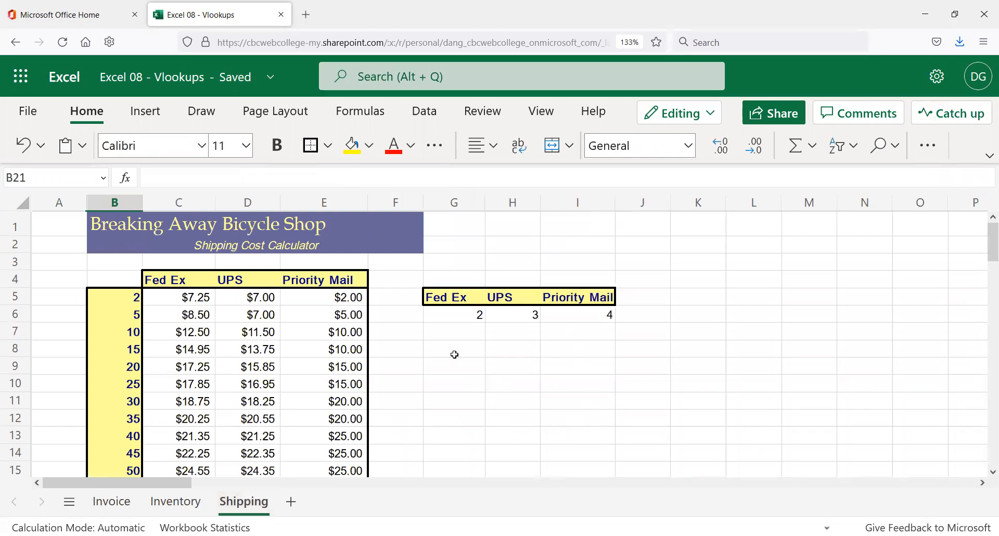
pyautogui.click(463, 316)
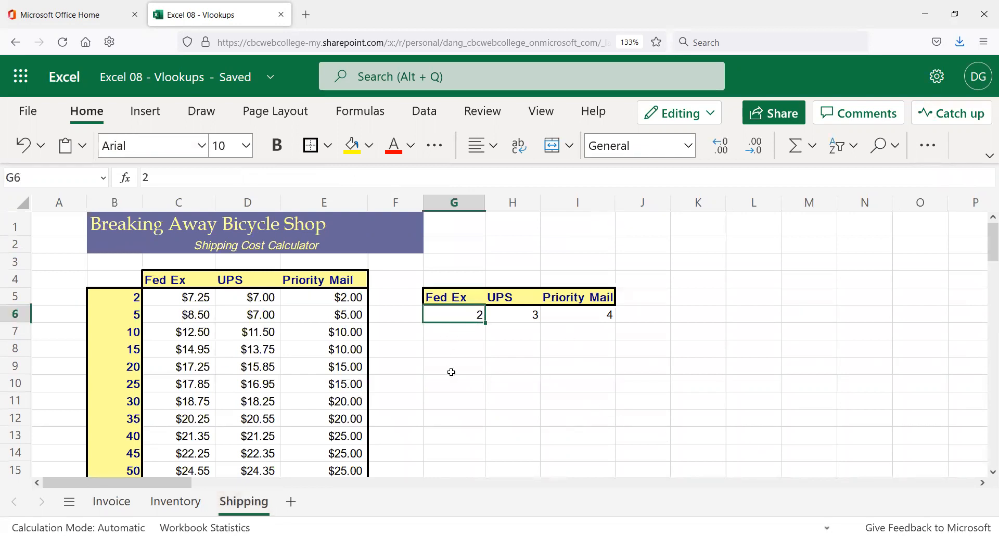
pyautogui.click(511, 314)
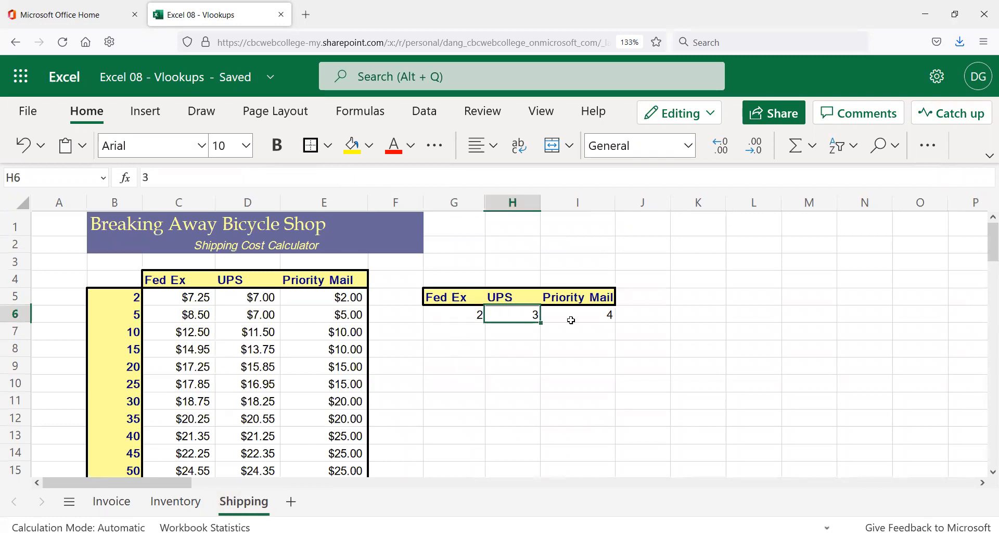
pyautogui.click(566, 318)
pyautogui.click(441, 318)
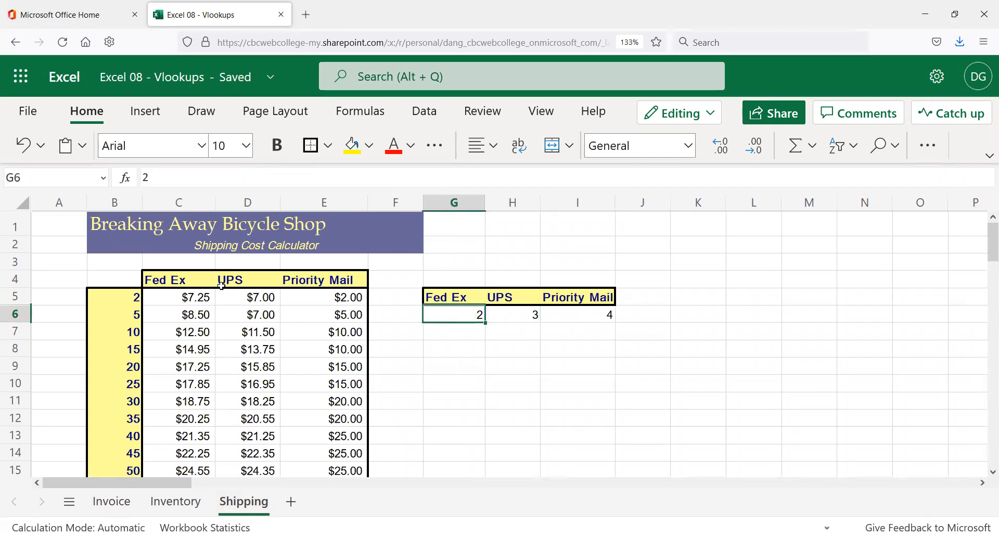
# - Match each carrier number in G6:I6 to its column position in the Shipping rate table, counting from weight column B
pyautogui.moveTo(111, 280); pyautogui.dragTo(337, 353)
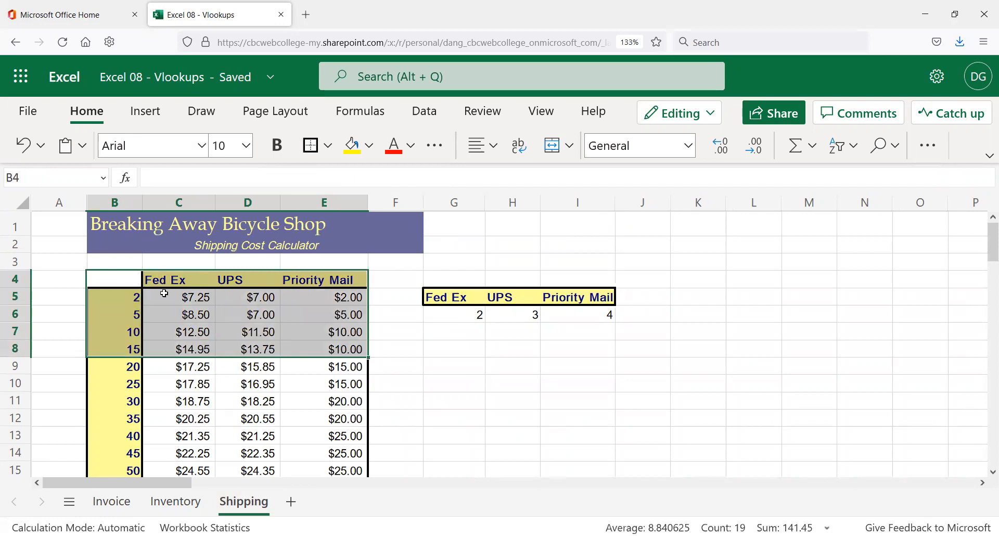
pyautogui.click(126, 275)
pyautogui.moveTo(125, 288); pyautogui.dragTo(114, 372)
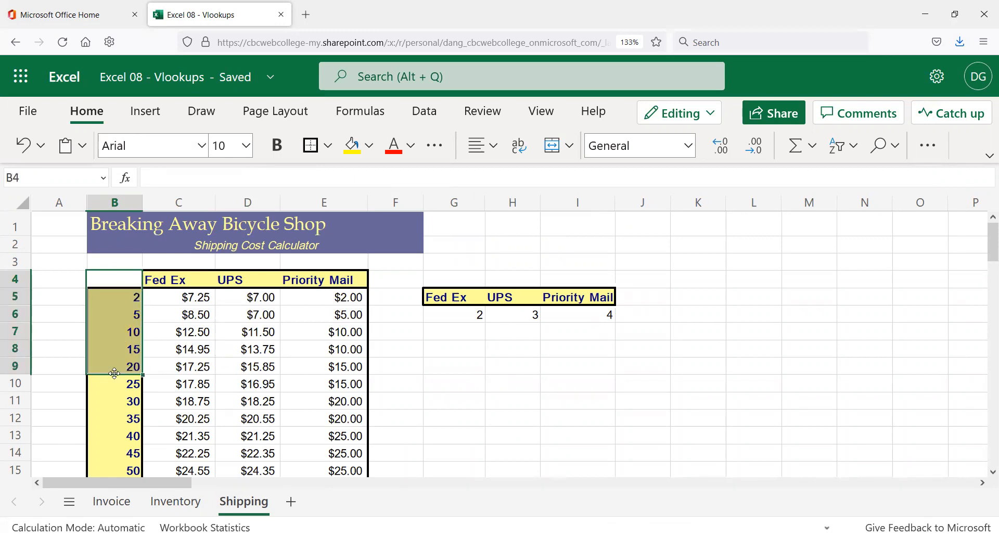
pyautogui.click(188, 281)
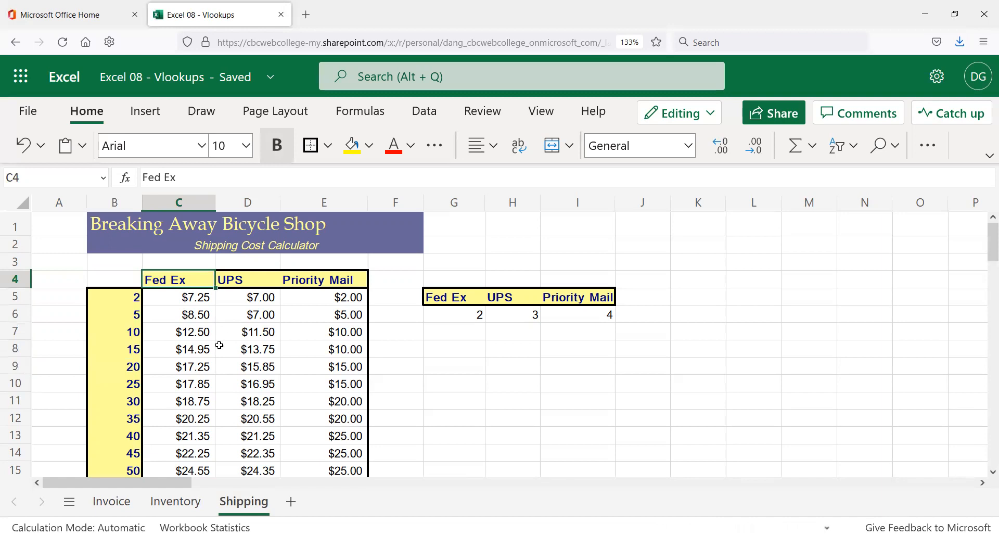
pyautogui.click(479, 312)
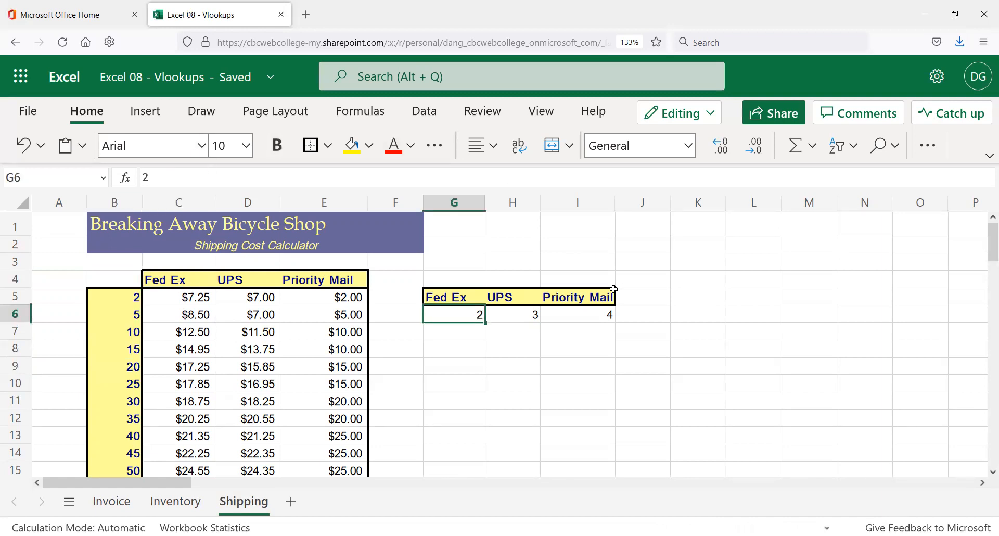
pyautogui.click(248, 283)
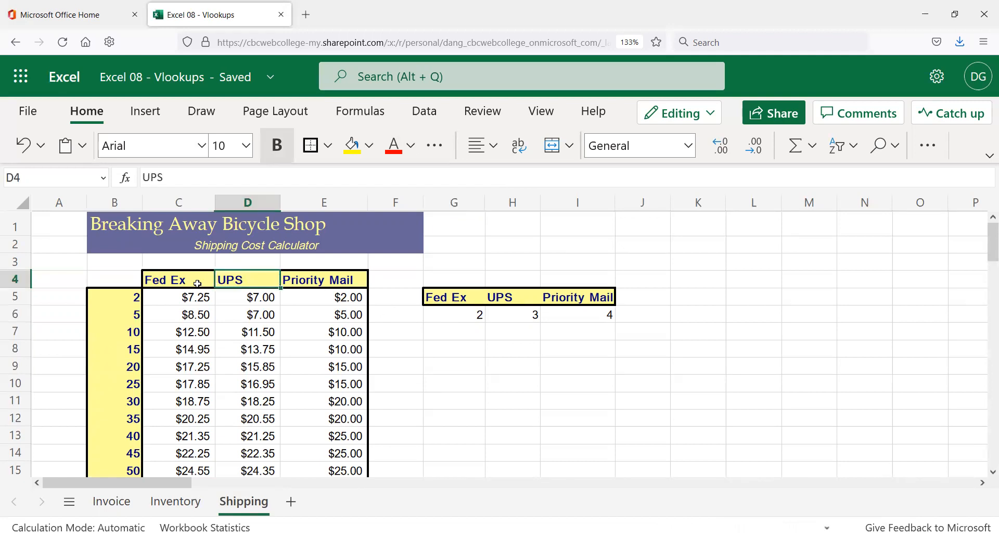
pyautogui.moveTo(106, 282); pyautogui.dragTo(252, 280)
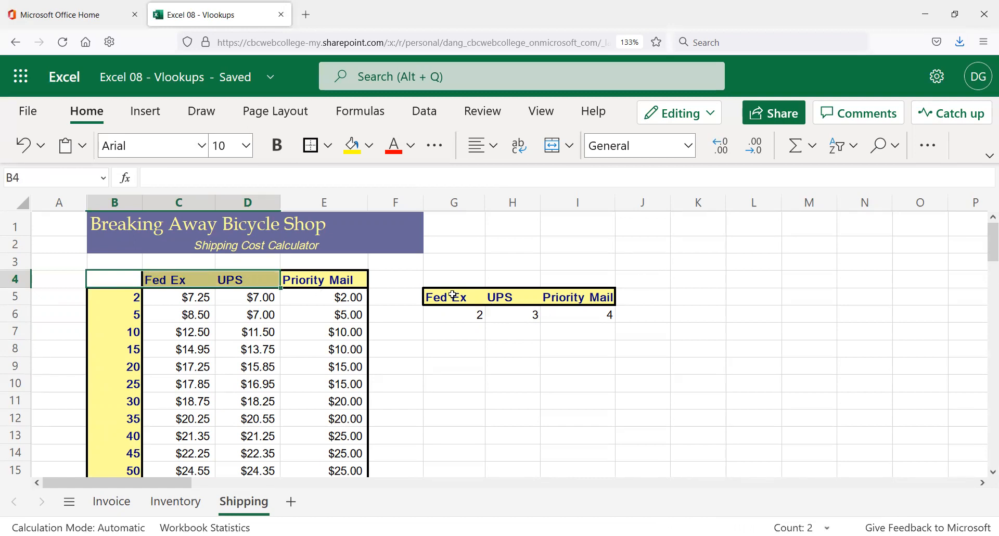
pyautogui.click(454, 295)
pyautogui.click(528, 313)
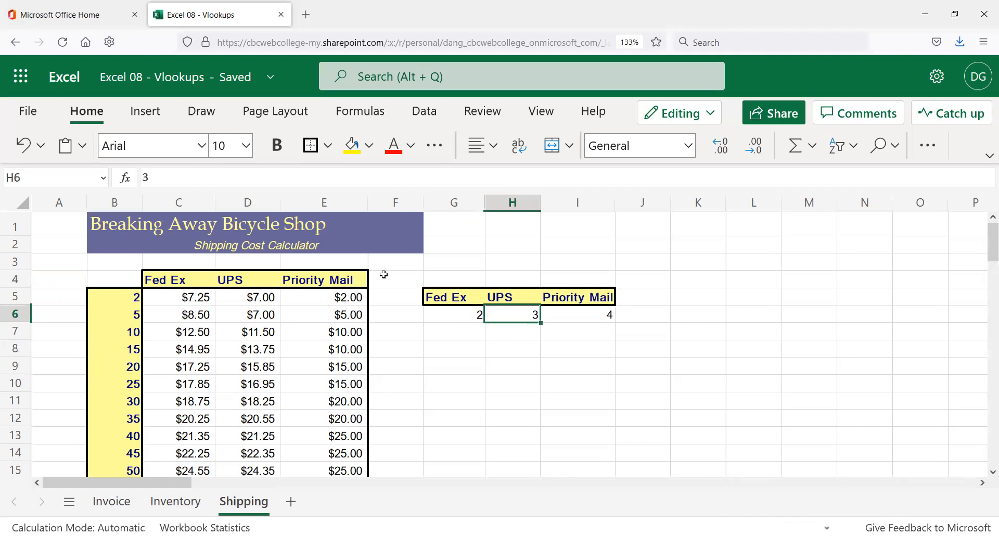
pyautogui.click(350, 279)
pyautogui.click(573, 318)
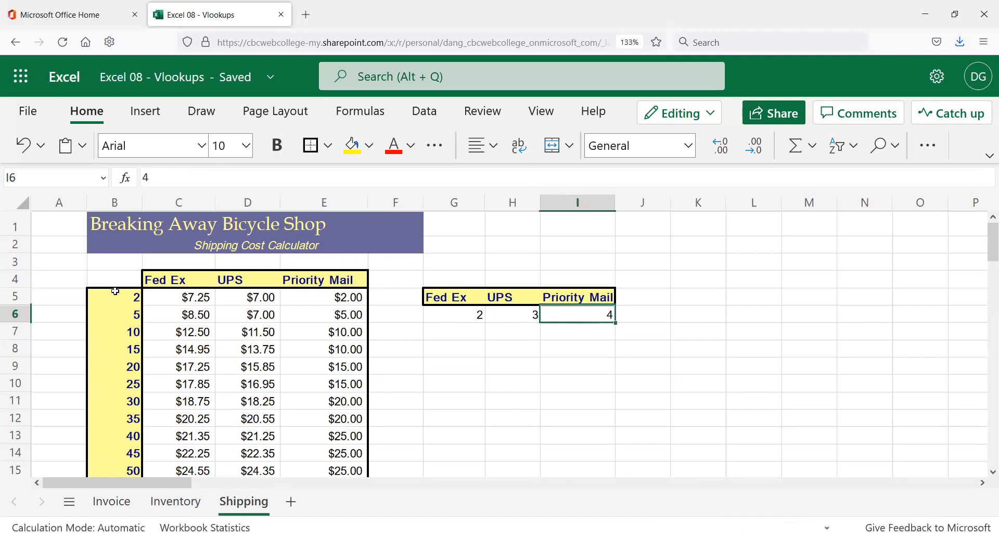
pyautogui.click(116, 270)
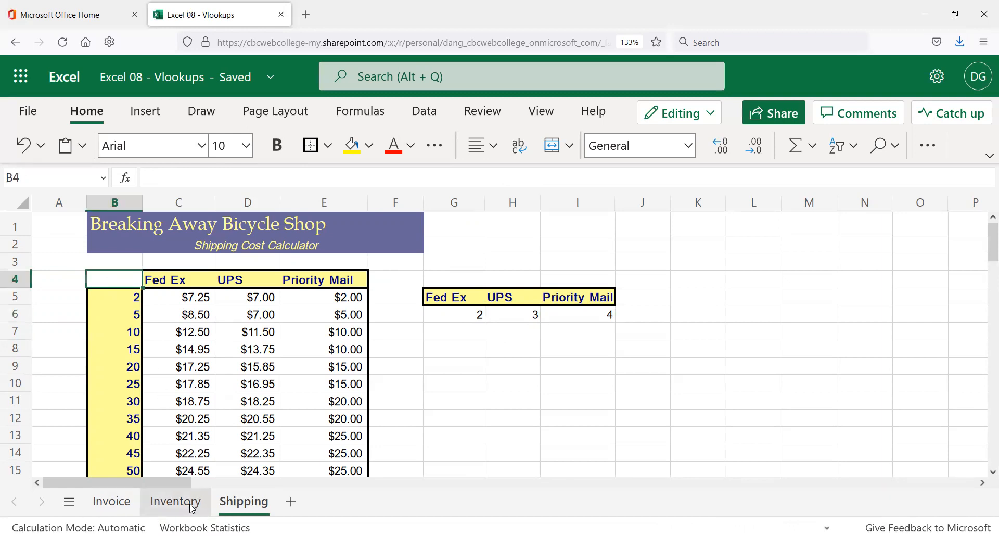
# - Examine the Invoice's empty Shipping cell H23, the total weight in E21 and the carrier number in H7
pyautogui.click(108, 502)
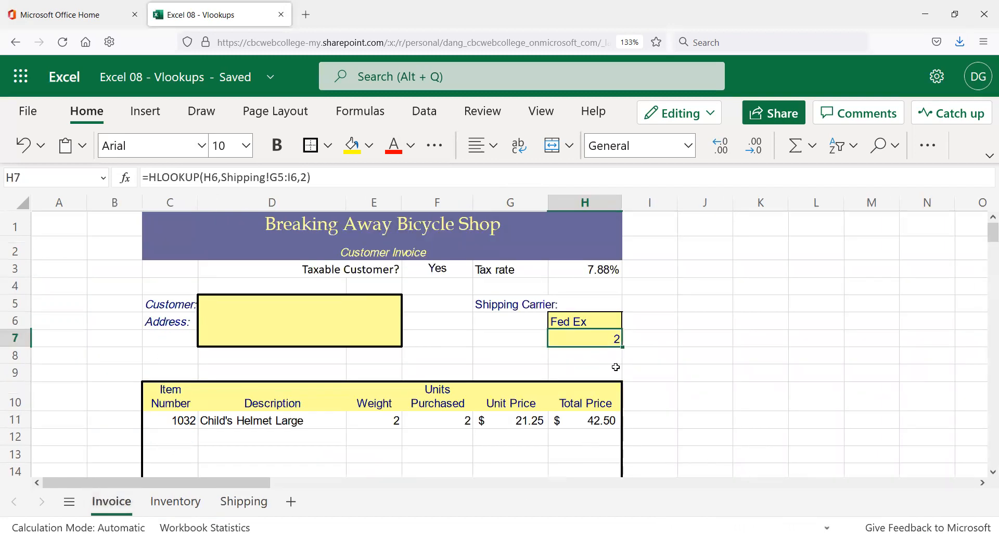
pyautogui.scroll(-5, 606, 393)
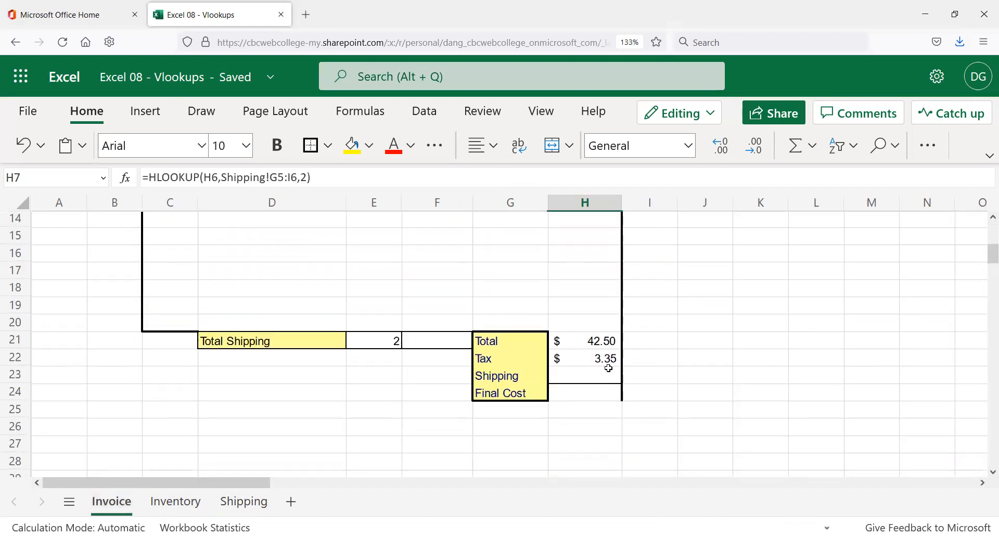
pyautogui.click(605, 375)
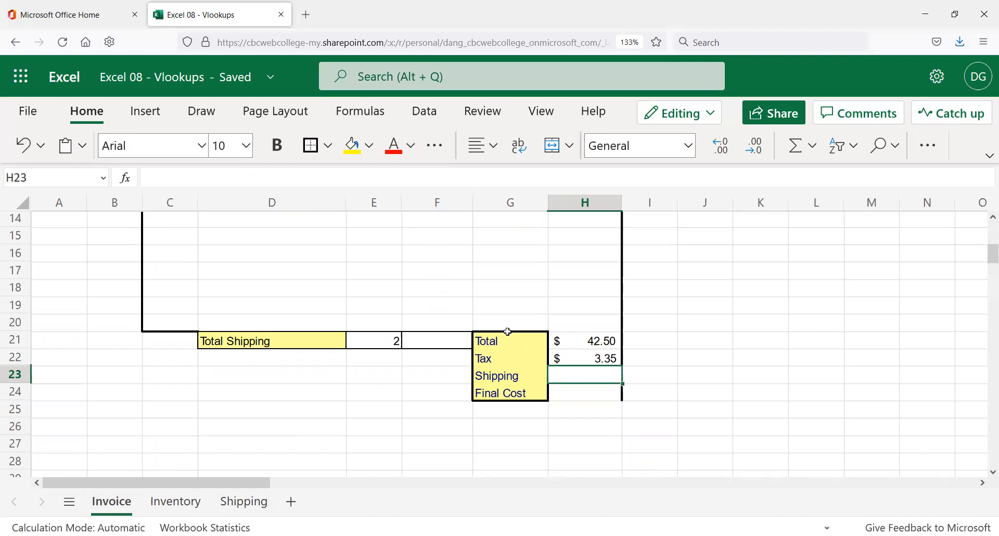
pyautogui.click(380, 342)
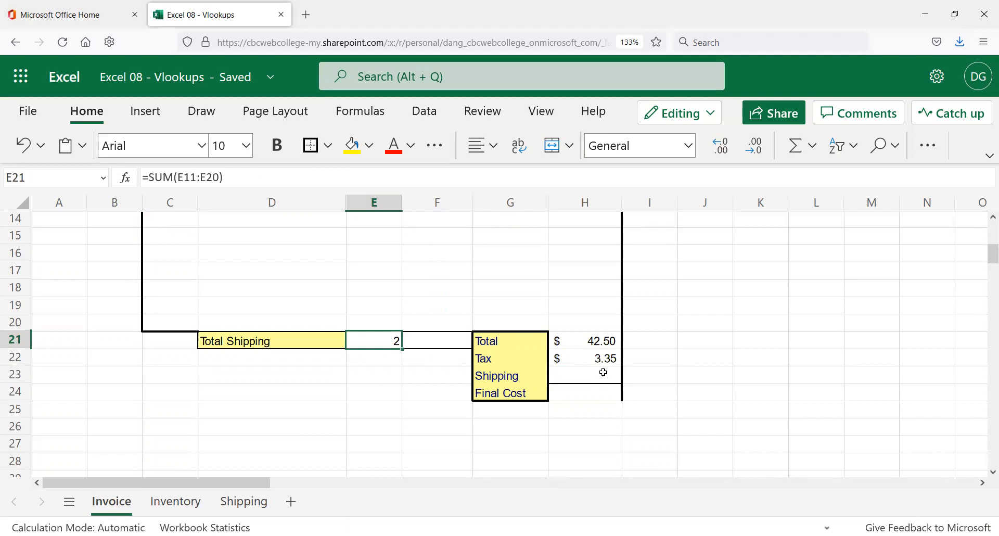
pyautogui.scroll(5, 604, 375)
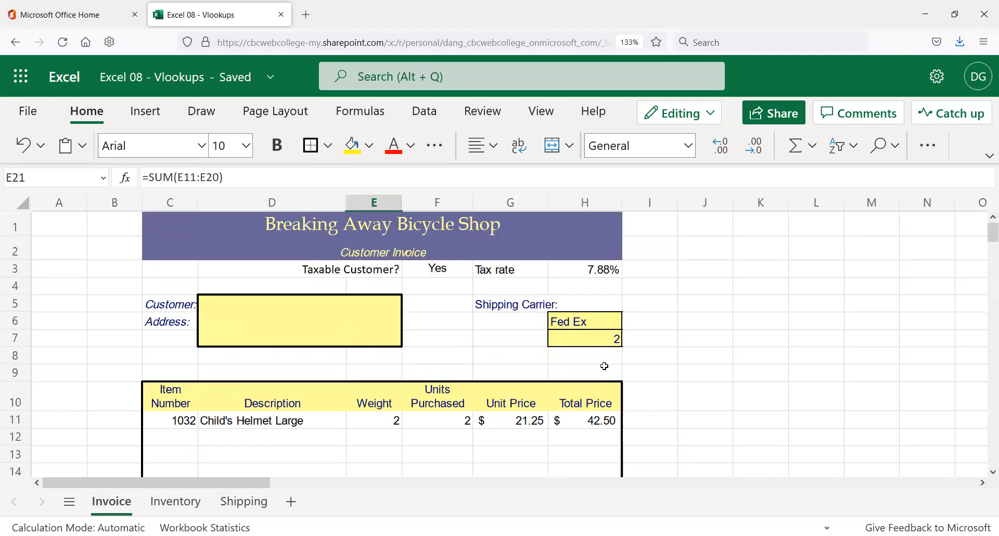
pyautogui.click(611, 336)
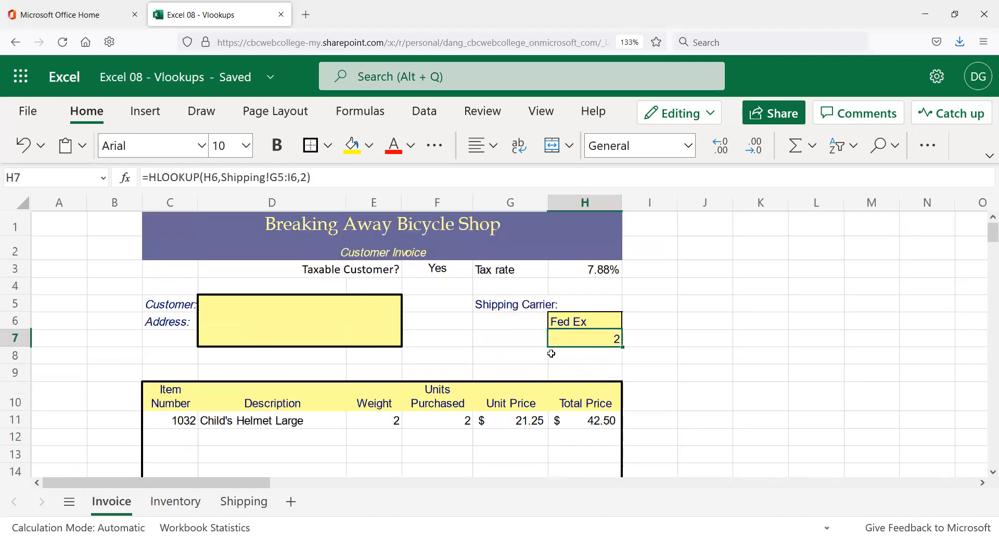
# - Begin a VLOOKUP formula in Invoice cell H23 with E21 as the lookup value, and go to the Shipping sheet for the table array
pyautogui.scroll(-5, 562, 341)
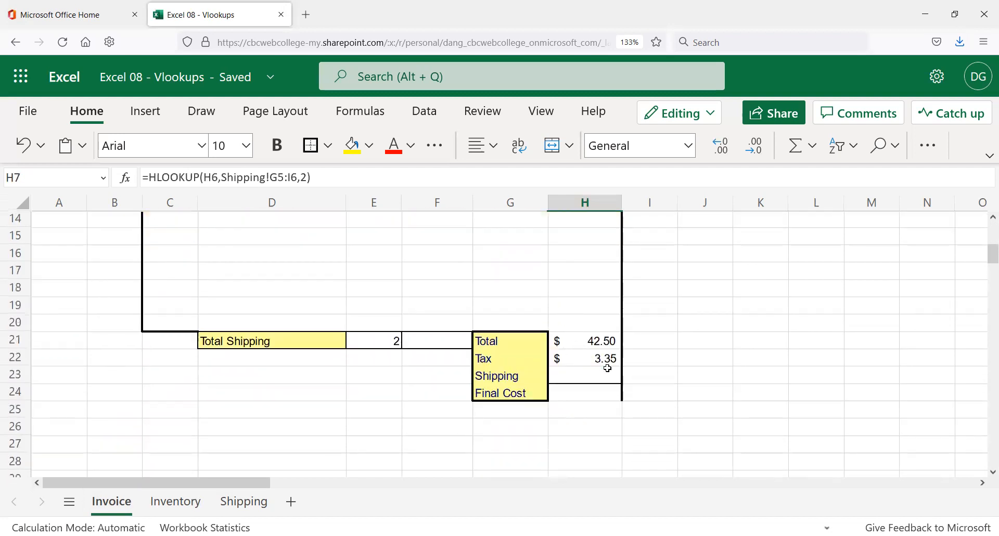
pyautogui.click(606, 369)
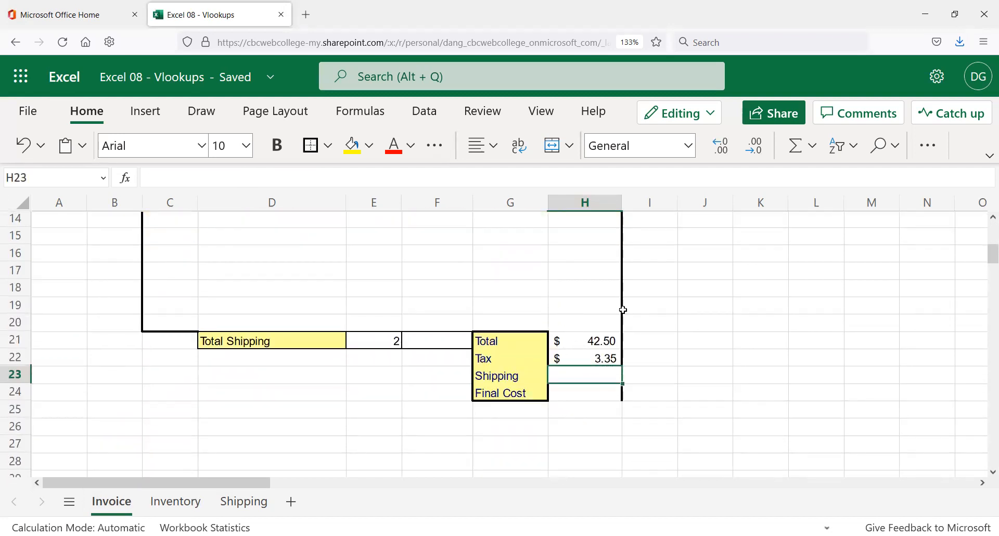
pyautogui.write('=')
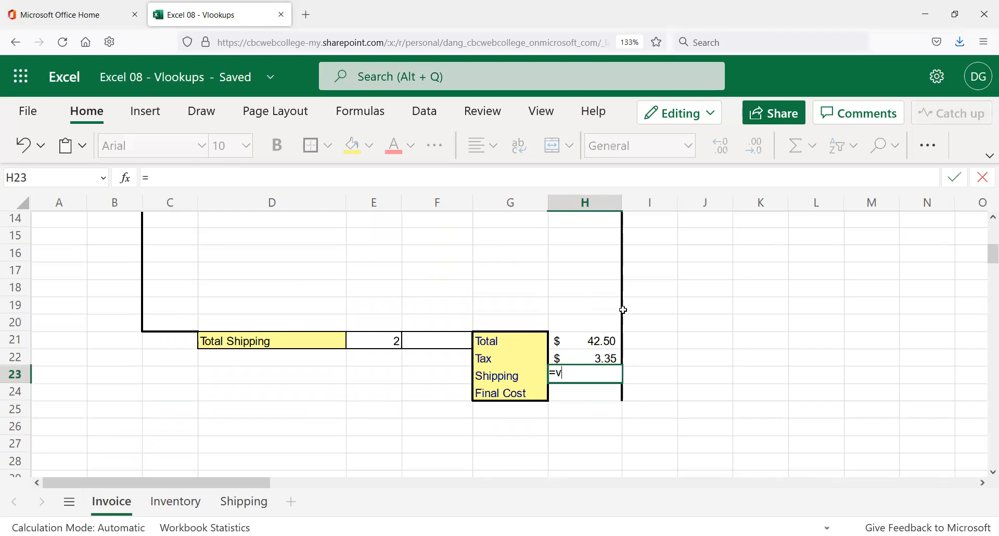
pyautogui.write('vlookup')
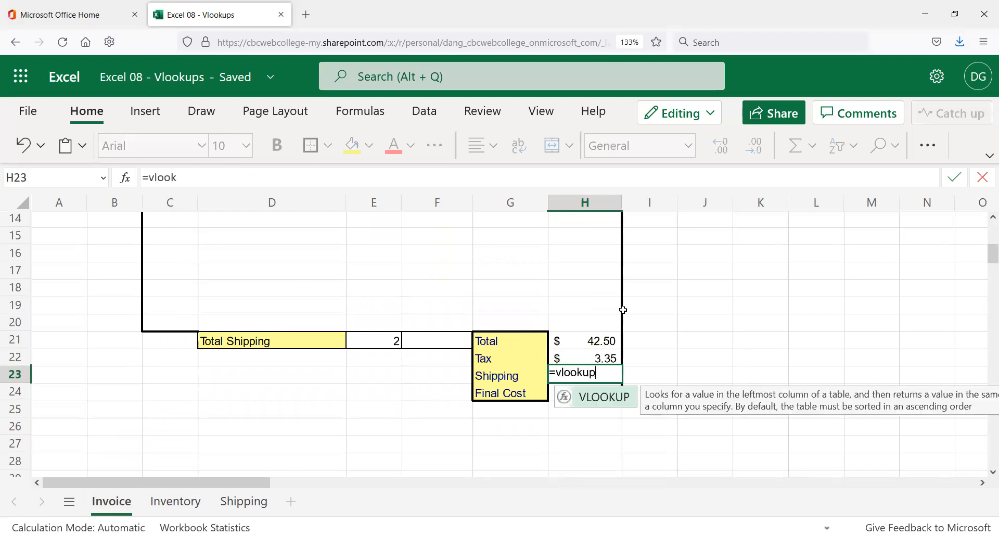
pyautogui.write('(')
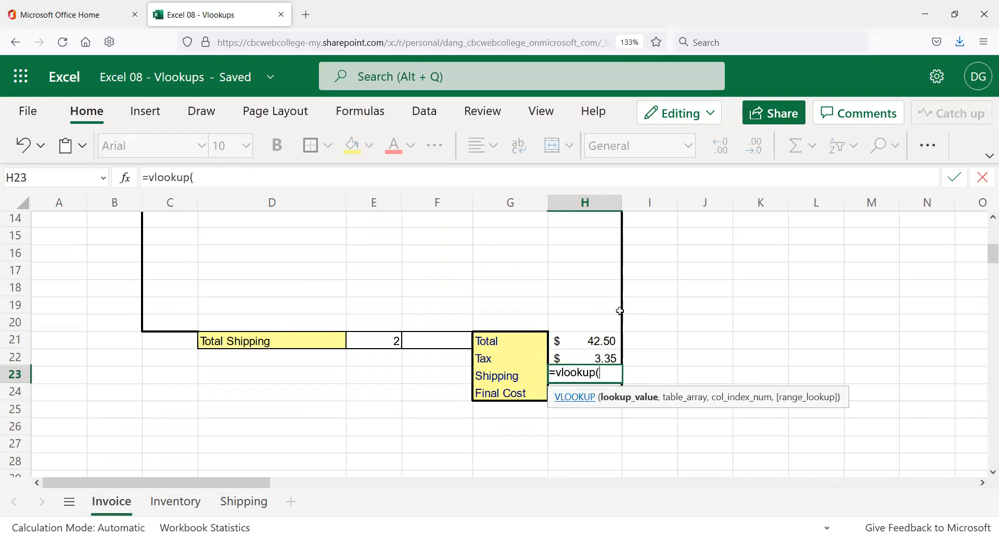
pyautogui.click(387, 339)
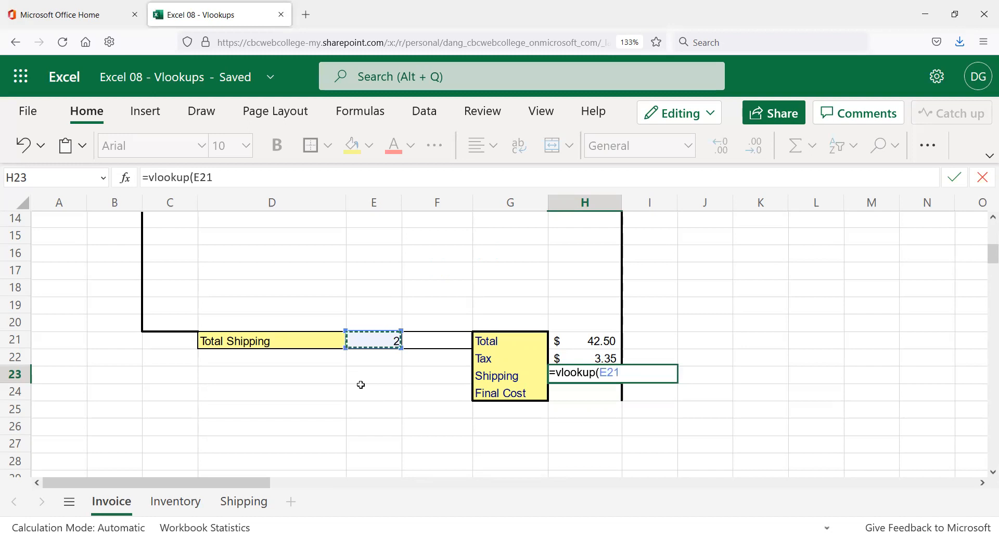
pyautogui.write(',')
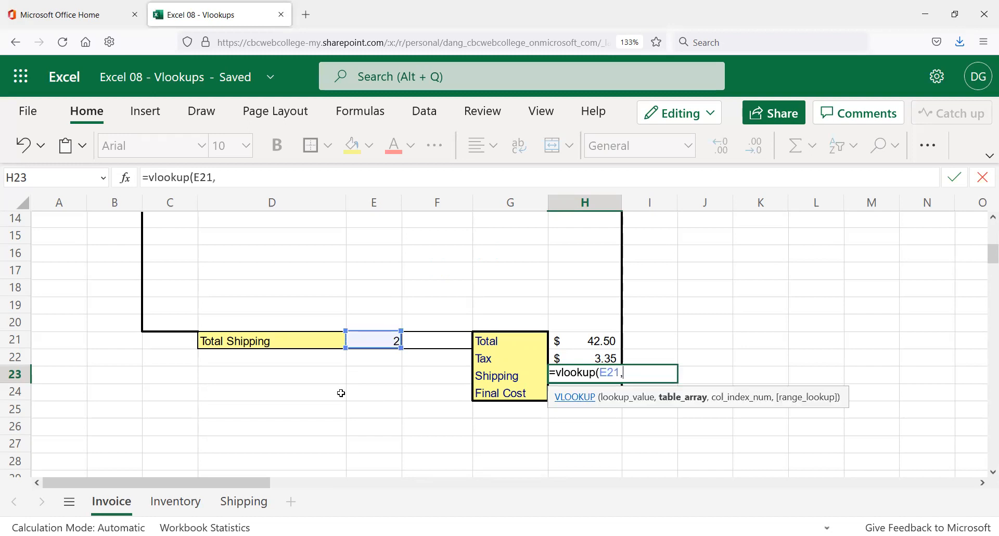
pyautogui.click(244, 502)
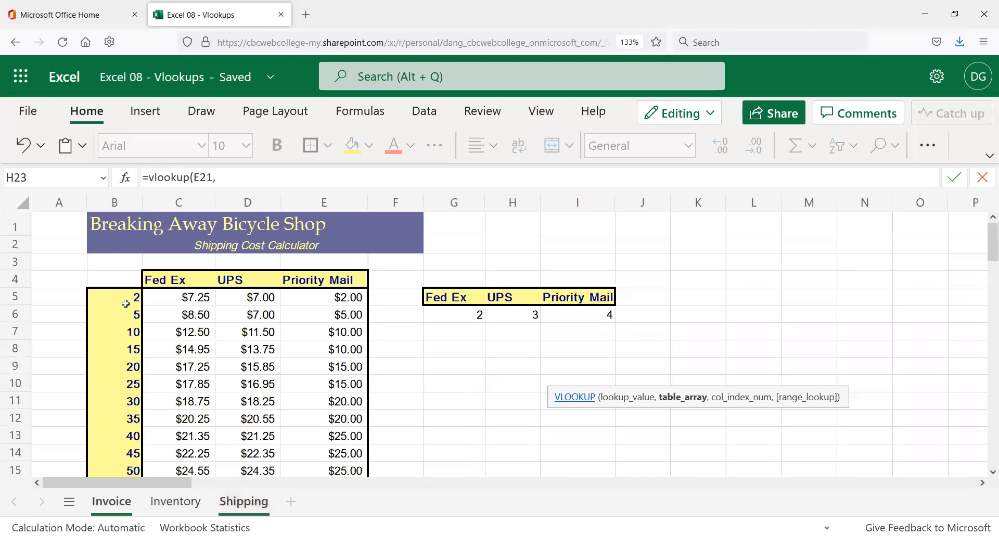
# - Set the table array of the VLOOKUP in Invoice cell H23 to the rate table B5:E20 on the Shipping sheet
pyautogui.moveTo(123, 295); pyautogui.dragTo(209, 436)
pyautogui.moveTo(232, 480); pyautogui.dragTo(330, 402)
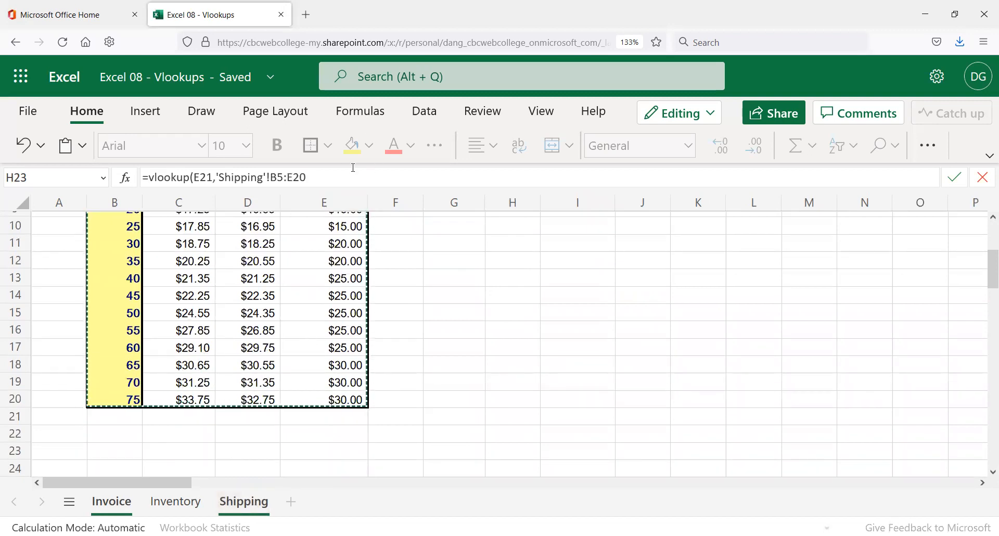
pyautogui.click(320, 176)
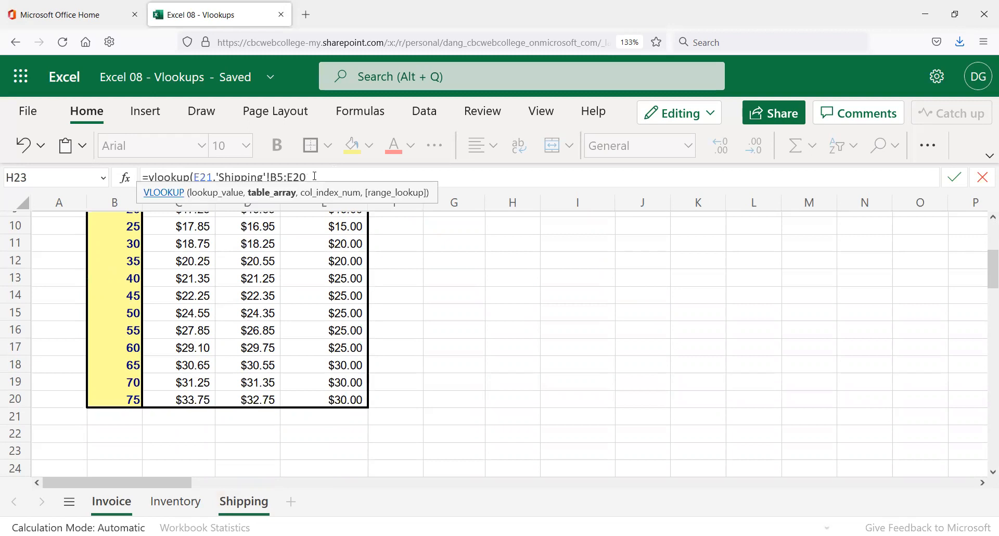
pyautogui.write(',')
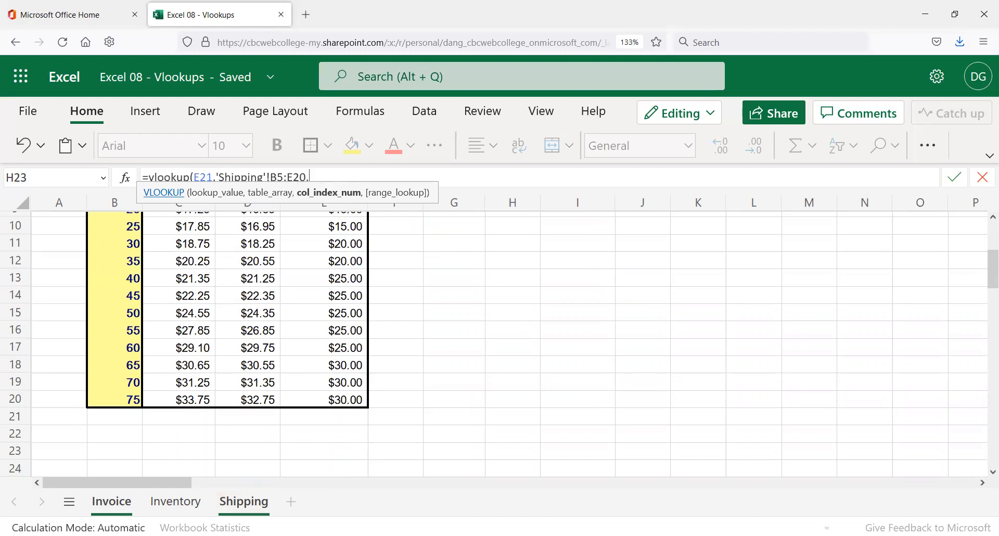
# - Complete the H23 shipping formula with Invoice cell H7 as its column index number
pyautogui.click(115, 502)
pyautogui.scroll(5, 640, 410)
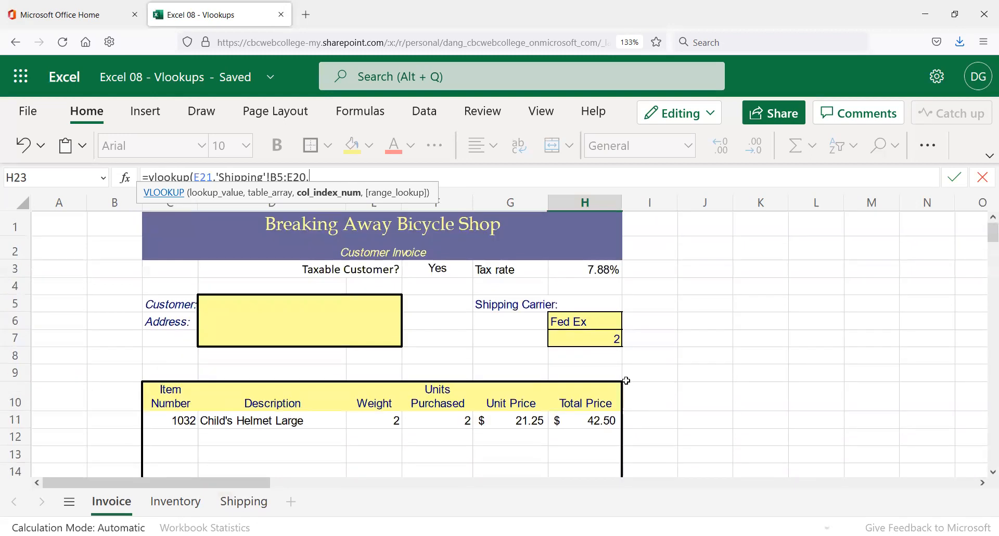
pyautogui.click(610, 336)
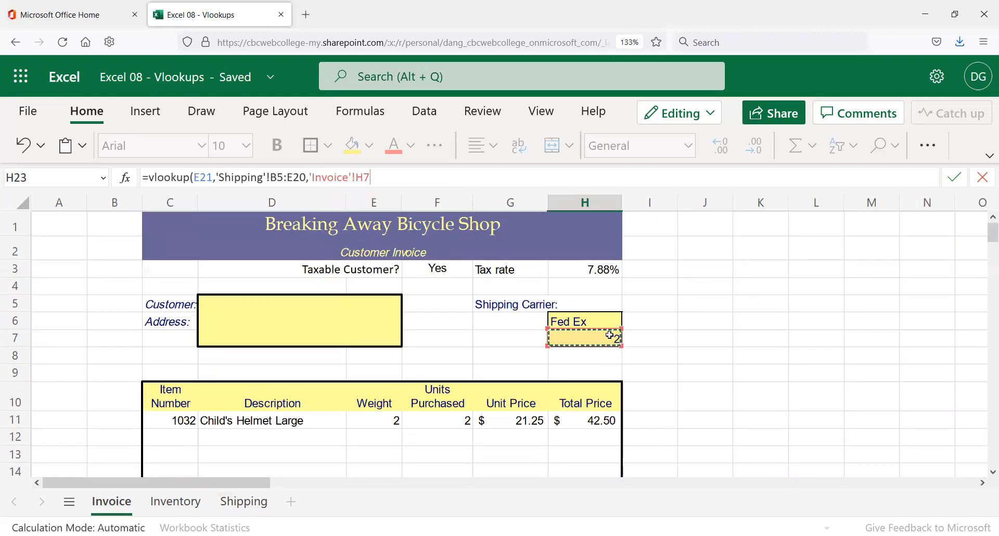
pyautogui.write(')')
pyautogui.press('Return')
pyautogui.press('Up')
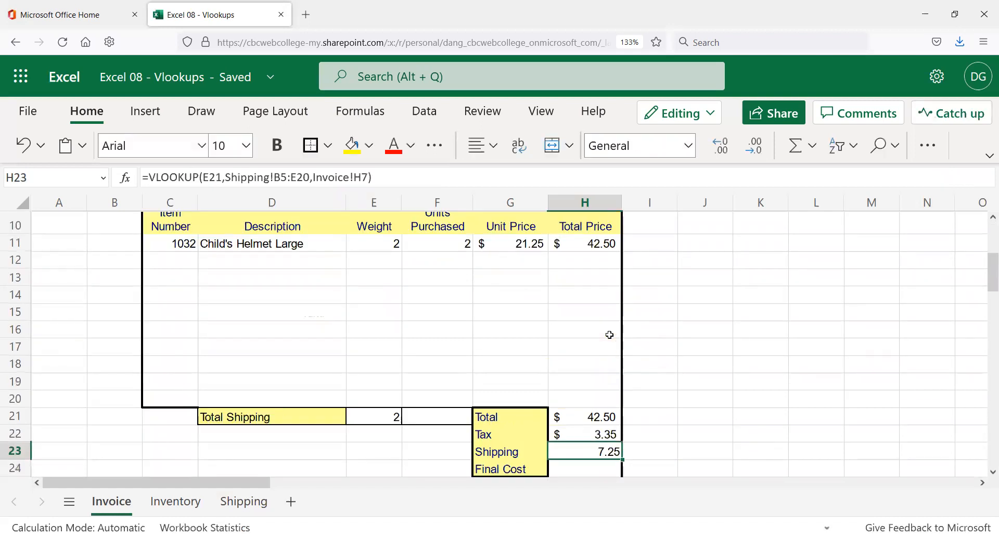
# - Trace the shipping lookup from total weight in E21 and carrier index in H7 through the Shipping sheet's Fed Ex rates to H23
pyautogui.scroll(2, 515, 279)
pyautogui.scroll(-2, 516, 312)
pyautogui.click(384, 416)
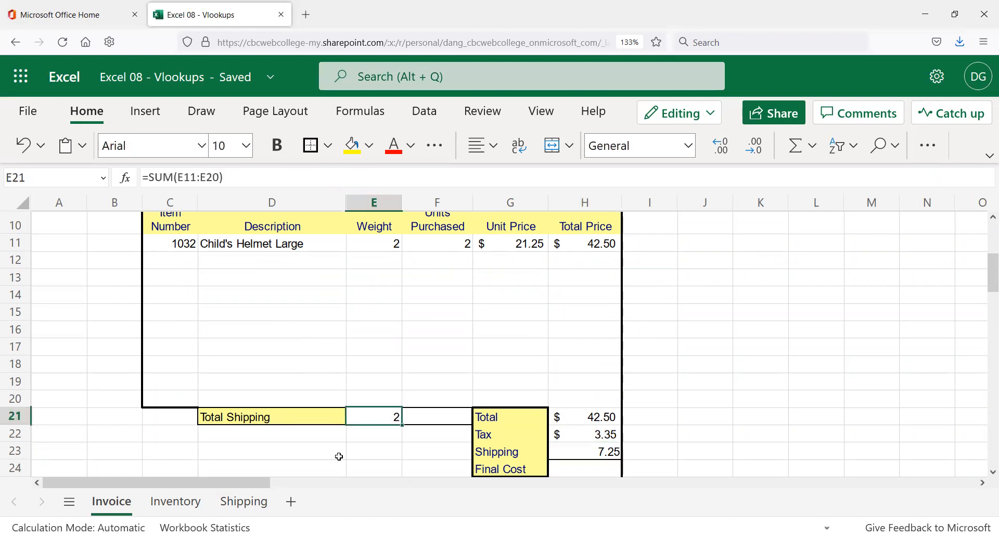
pyautogui.click(231, 503)
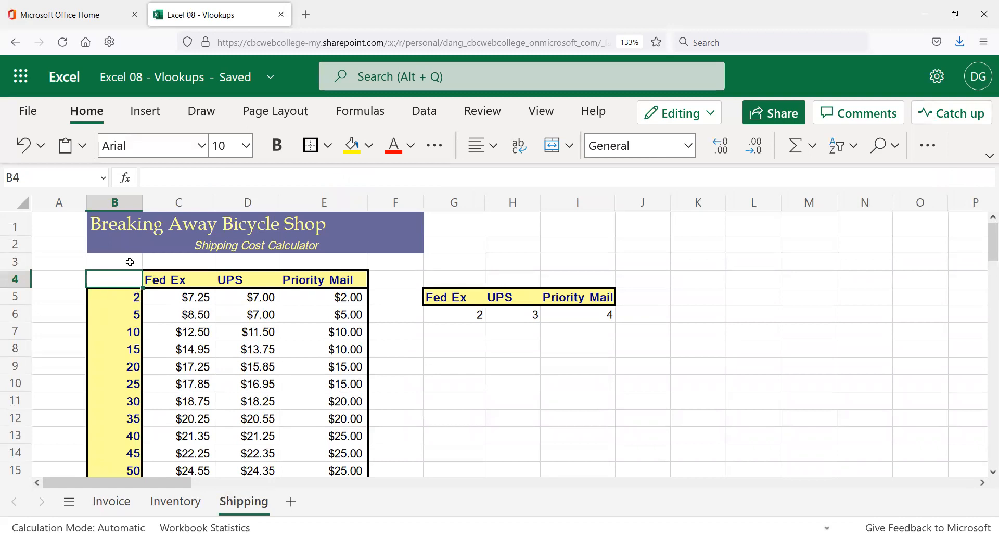
pyautogui.click(135, 297)
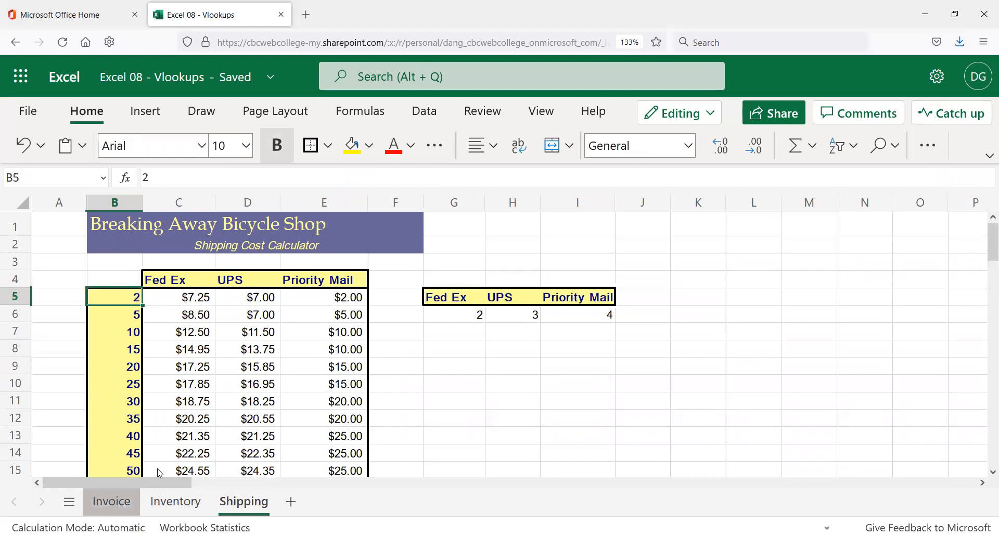
pyautogui.click(114, 502)
pyautogui.scroll(3, 620, 294)
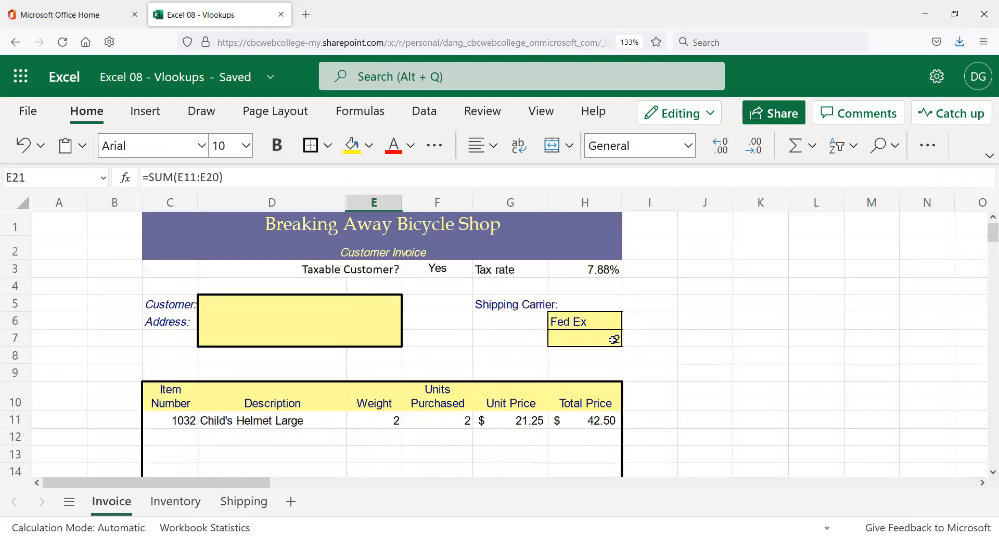
pyautogui.click(614, 338)
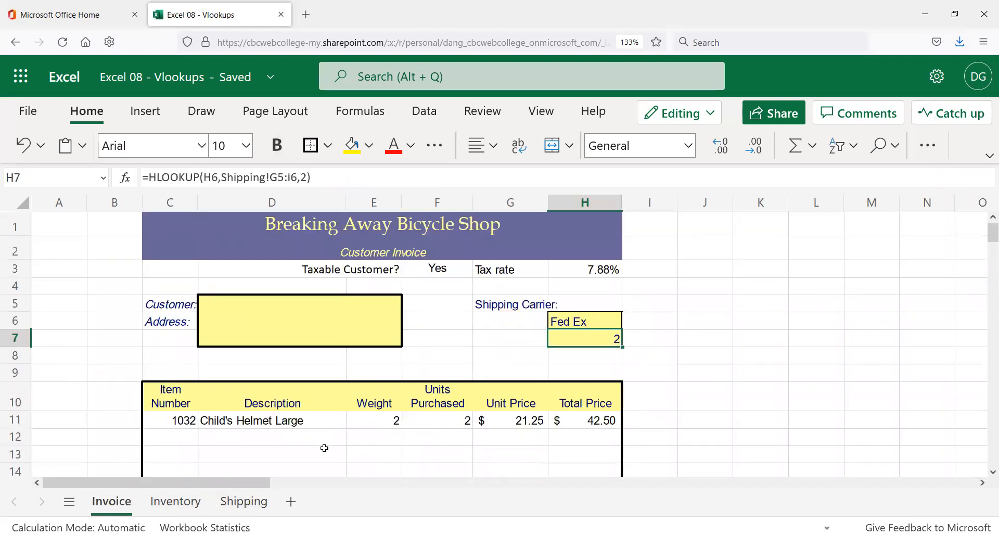
pyautogui.scroll(-3, 313, 448)
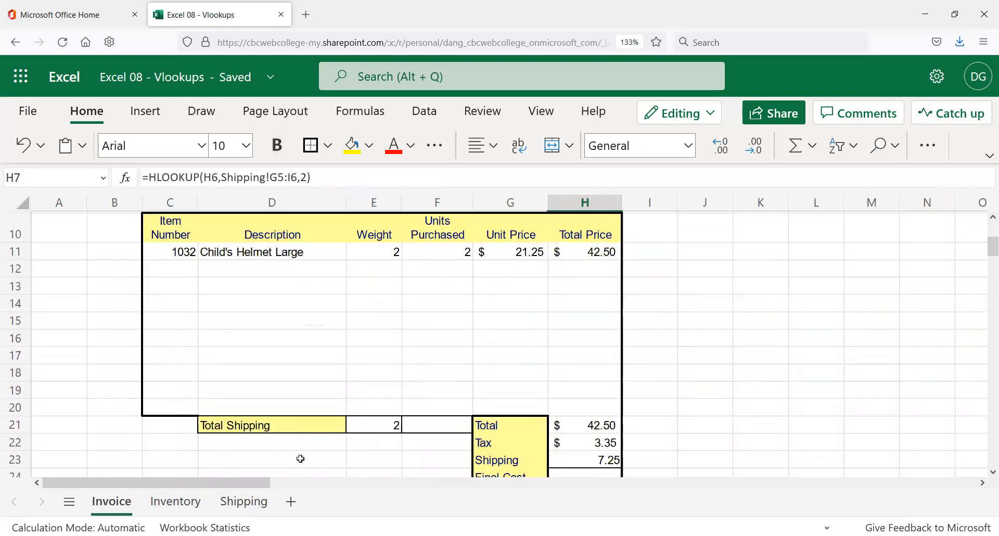
pyautogui.click(244, 501)
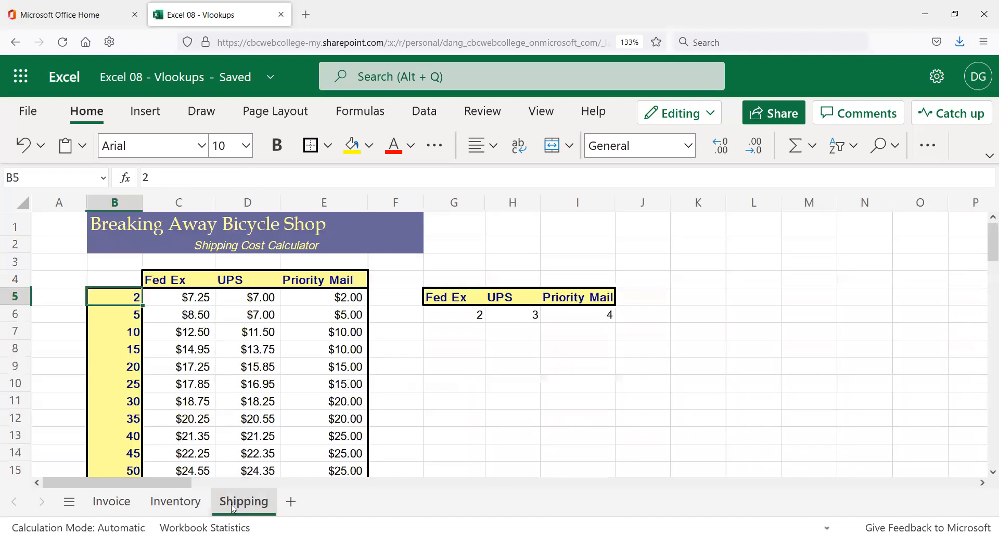
pyautogui.click(196, 305)
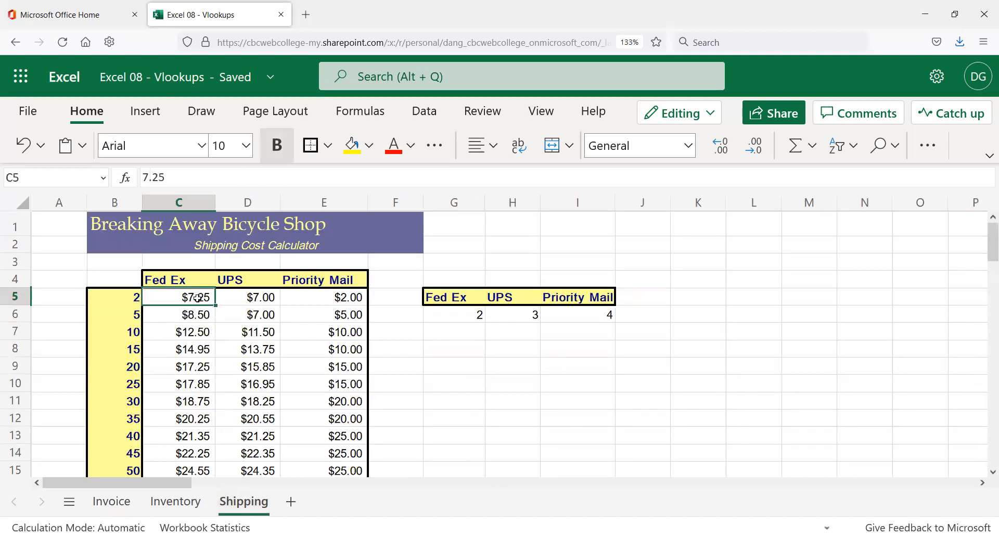
pyautogui.click(111, 501)
pyautogui.click(609, 458)
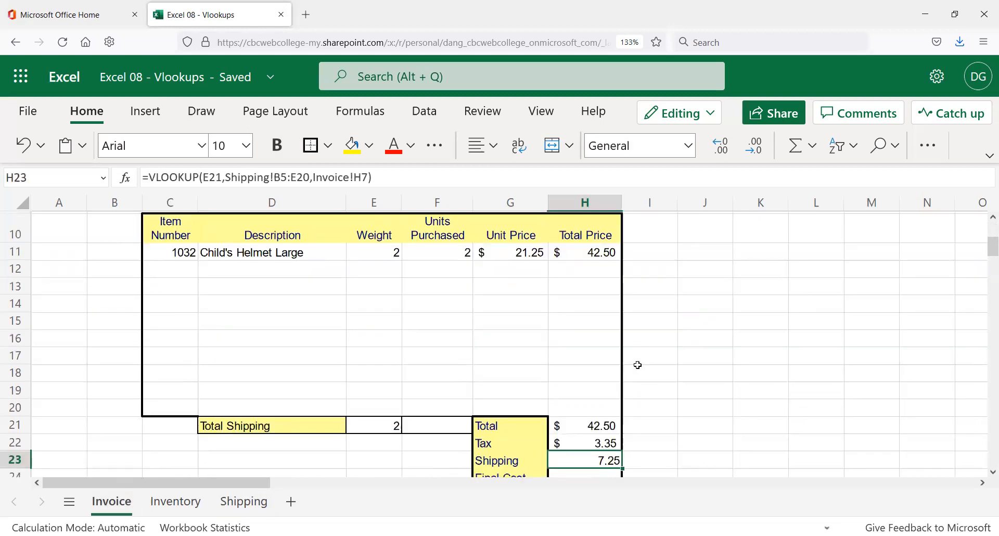
# - Change the shipping carrier in Invoice cell H6 to UPS
pyautogui.scroll(3, 593, 315)
pyautogui.click(593, 318)
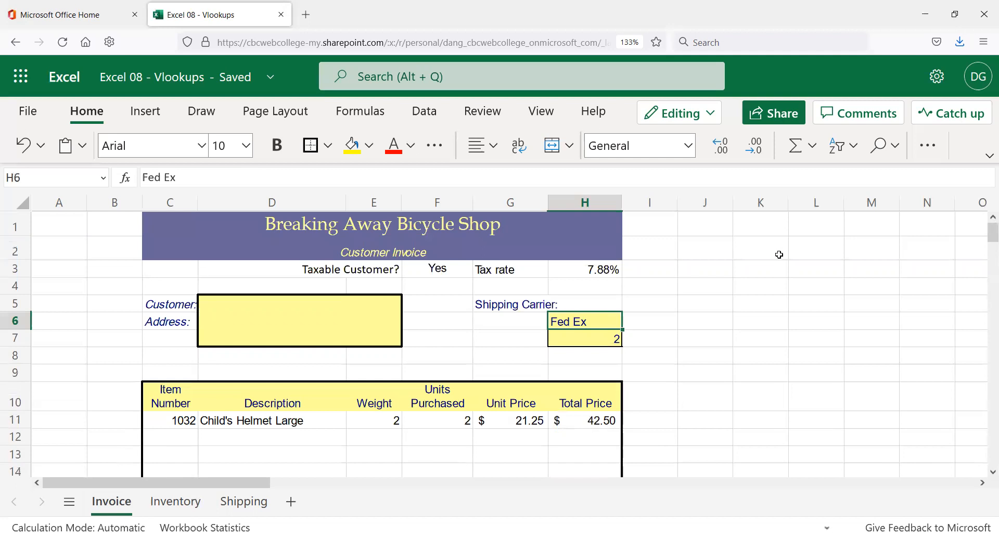
pyautogui.write('UPS')
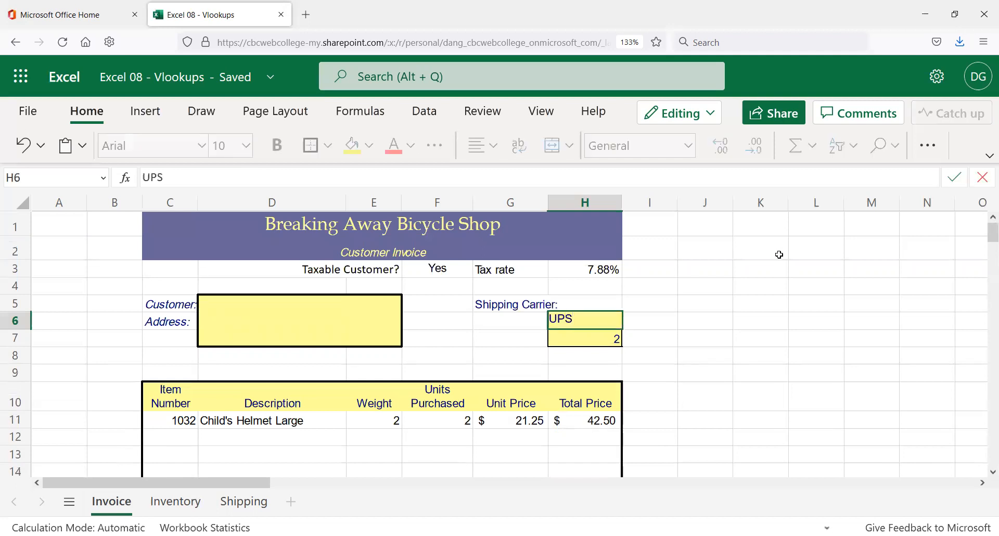
pyautogui.press('Return')
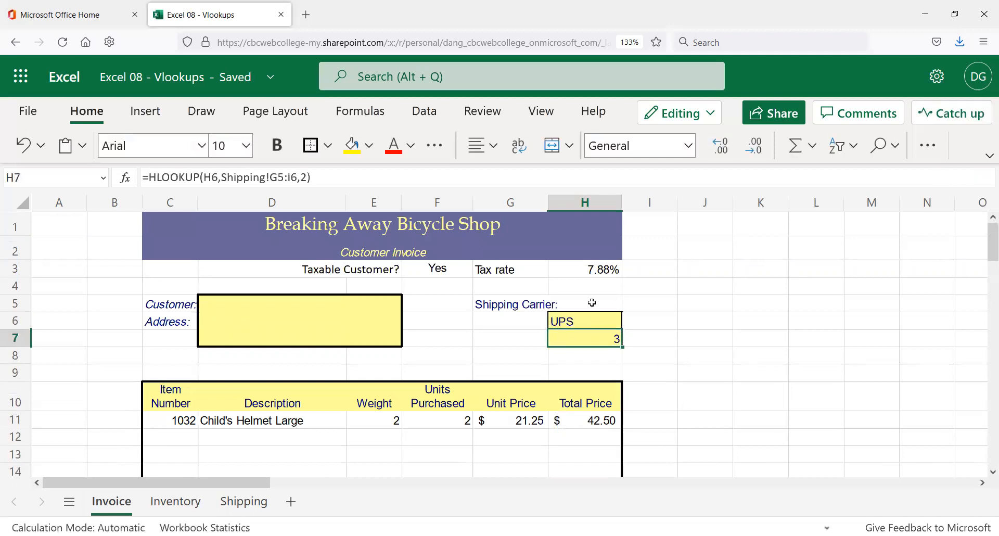
# - Compare the invoice's shipping cost in H23 with the UPS and Fed Ex rates in the Shipping sheet's table
pyautogui.scroll(-6, 589, 304)
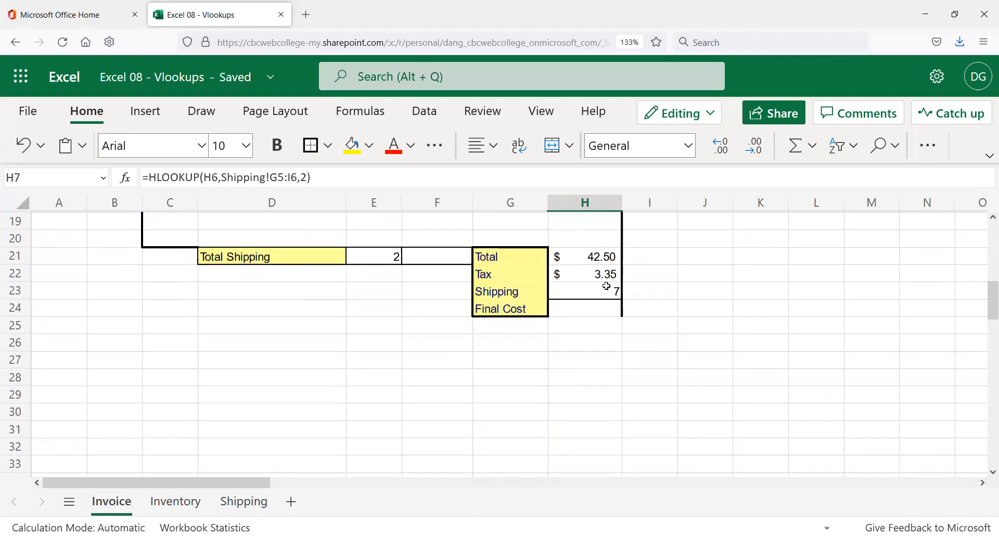
pyautogui.click(606, 287)
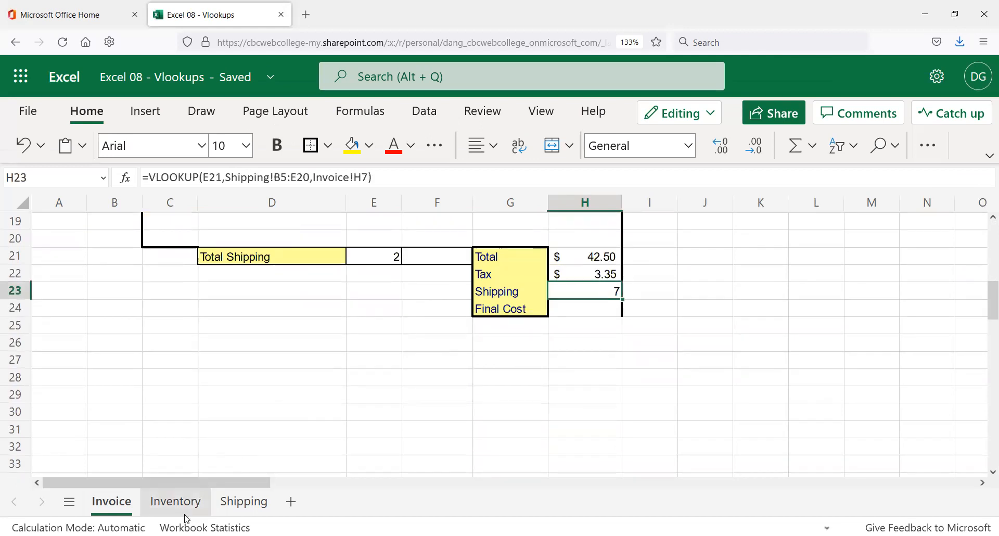
pyautogui.click(249, 502)
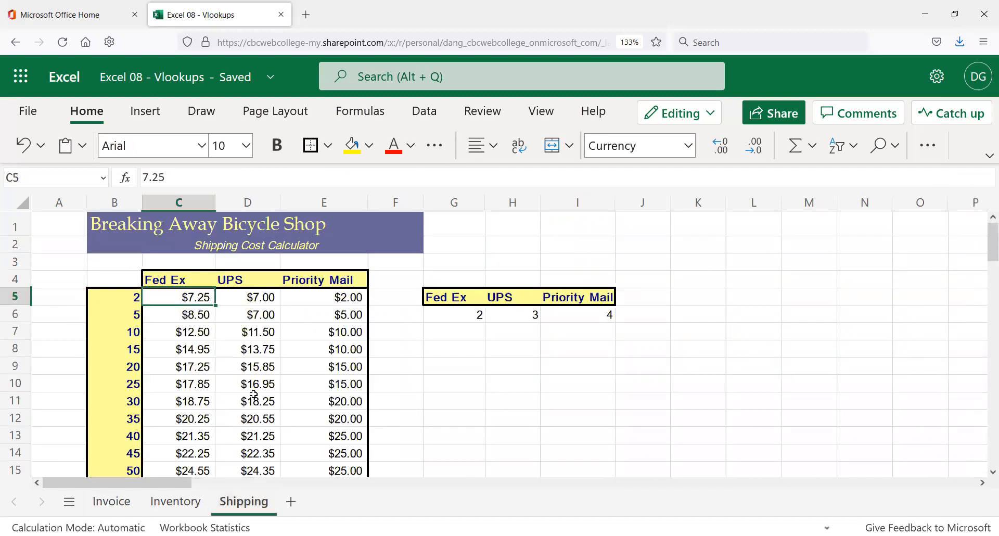
pyautogui.click(247, 294)
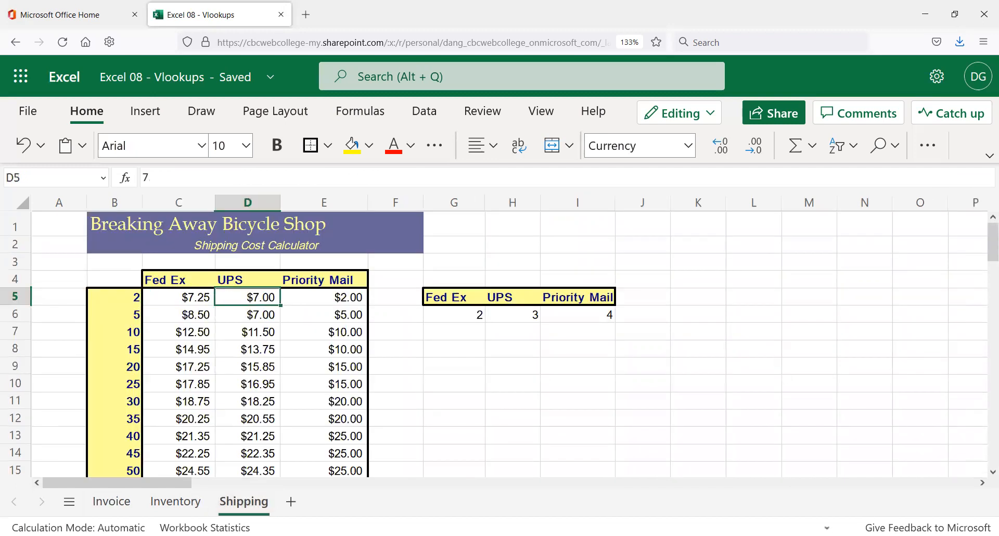
pyautogui.click(99, 501)
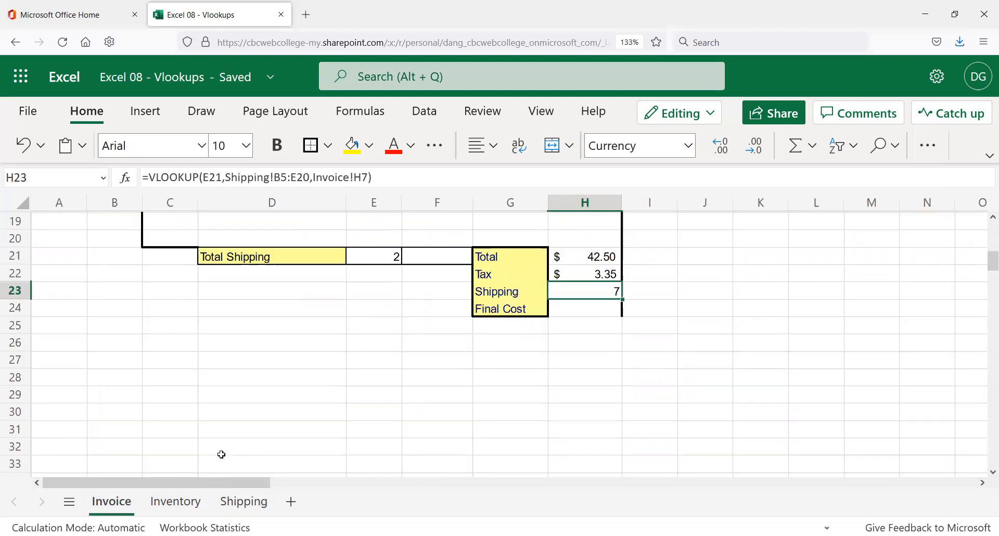
pyautogui.click(243, 501)
pyautogui.click(180, 313)
pyautogui.click(233, 295)
pyautogui.click(132, 313)
pyautogui.click(182, 294)
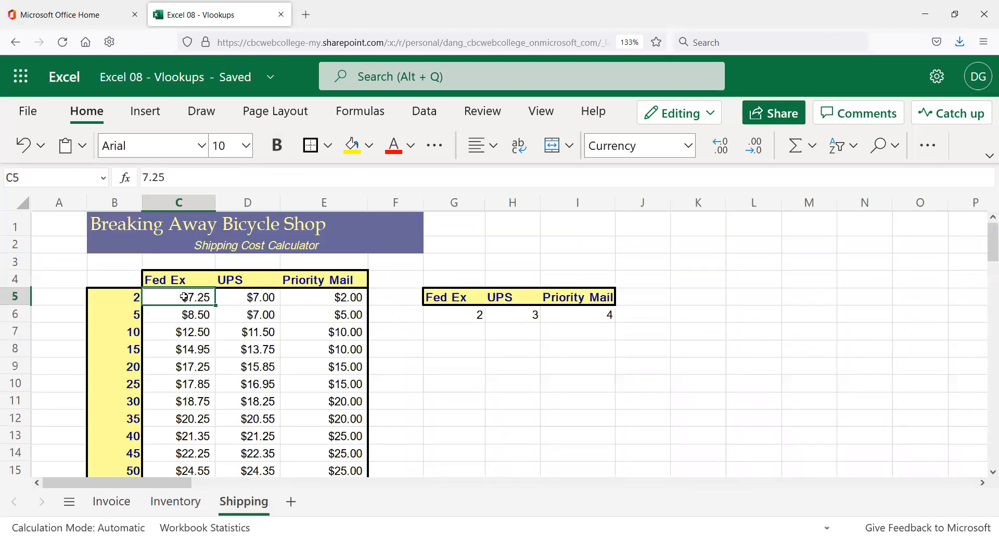
# - Apply the Accounting number format to the shipping cost in Invoice cell H23
pyautogui.click(112, 501)
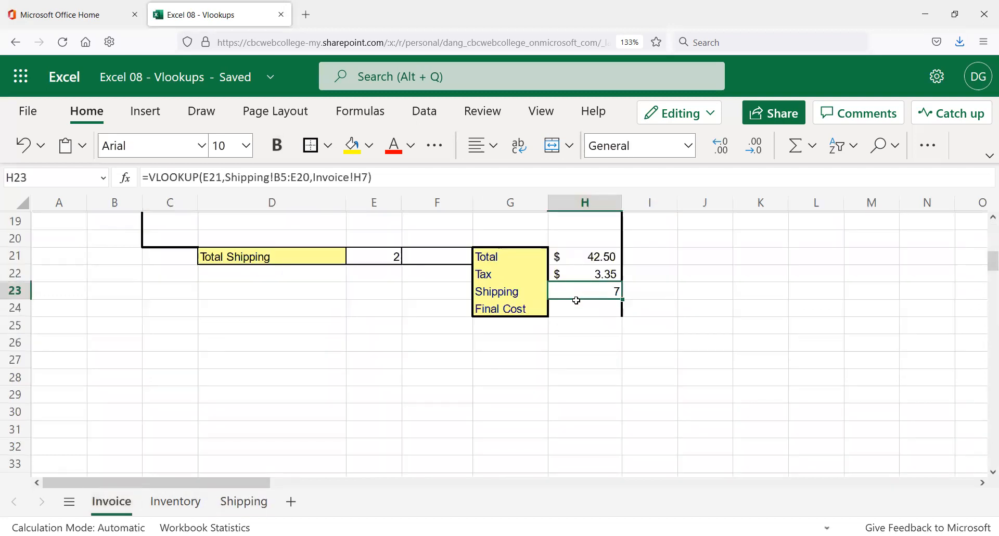
pyautogui.click(693, 146)
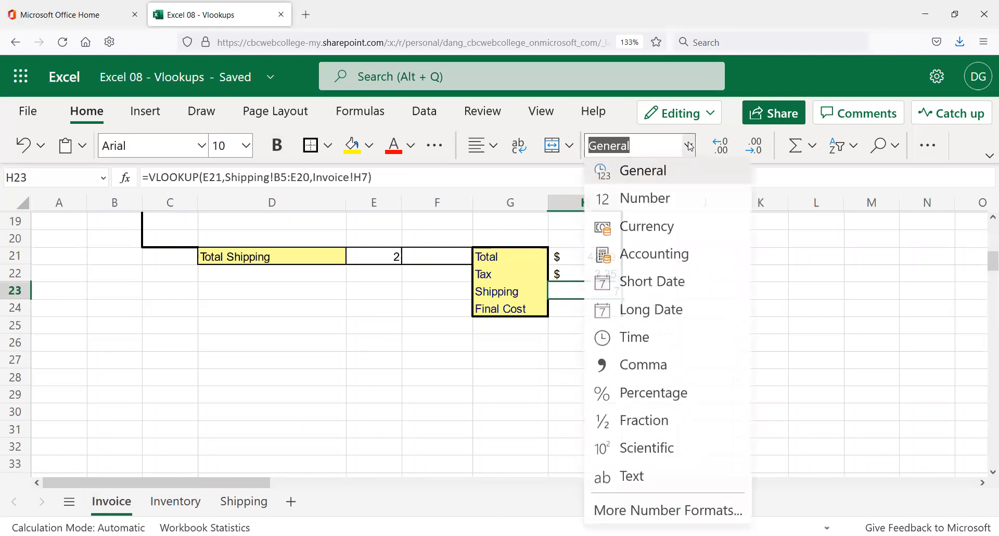
pyautogui.click(670, 256)
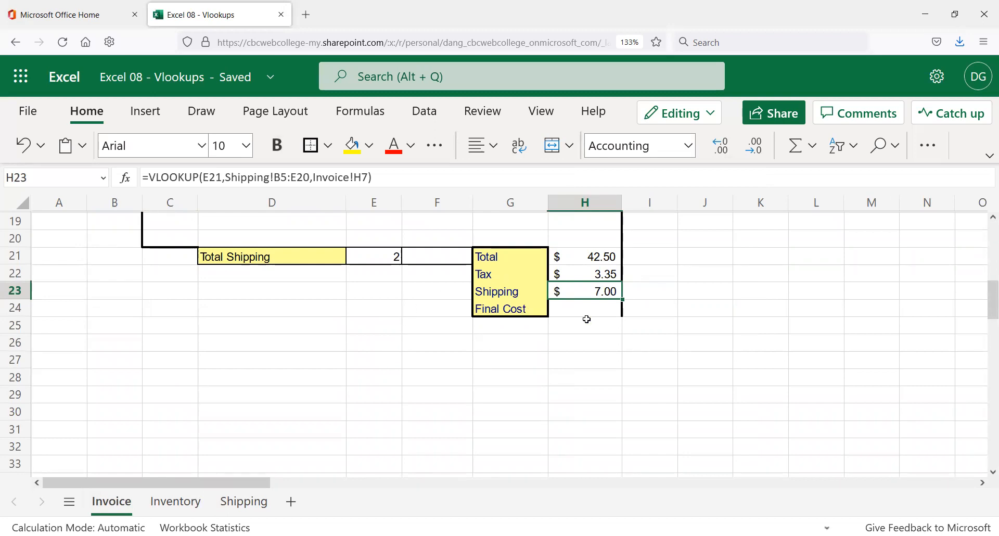
# - Review the shipping formula in H23 and its inputs: total weight E21, carrier H6 and column index H7
pyautogui.scroll(3, 587, 319)
pyautogui.scroll(3, 692, 261)
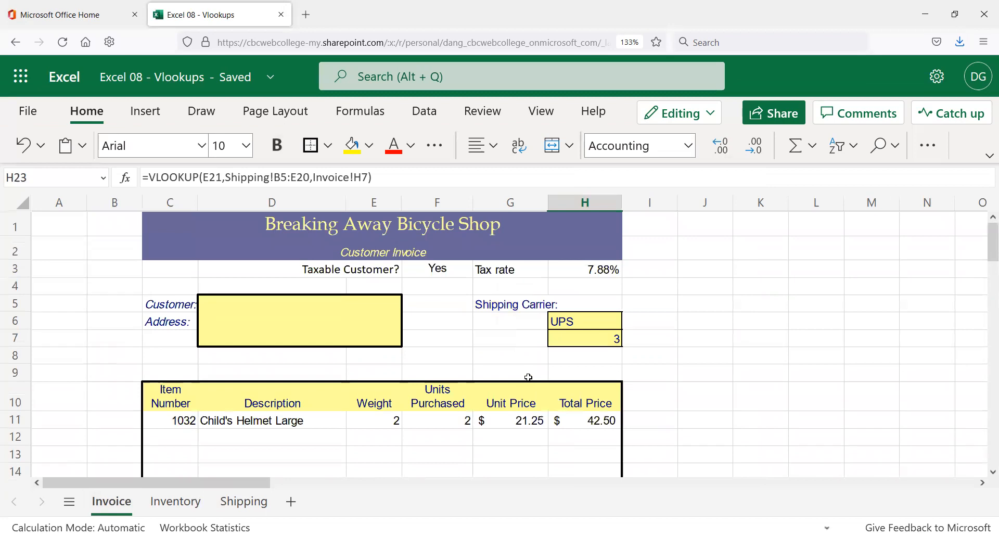
pyautogui.scroll(-3, 577, 446)
pyautogui.click(383, 427)
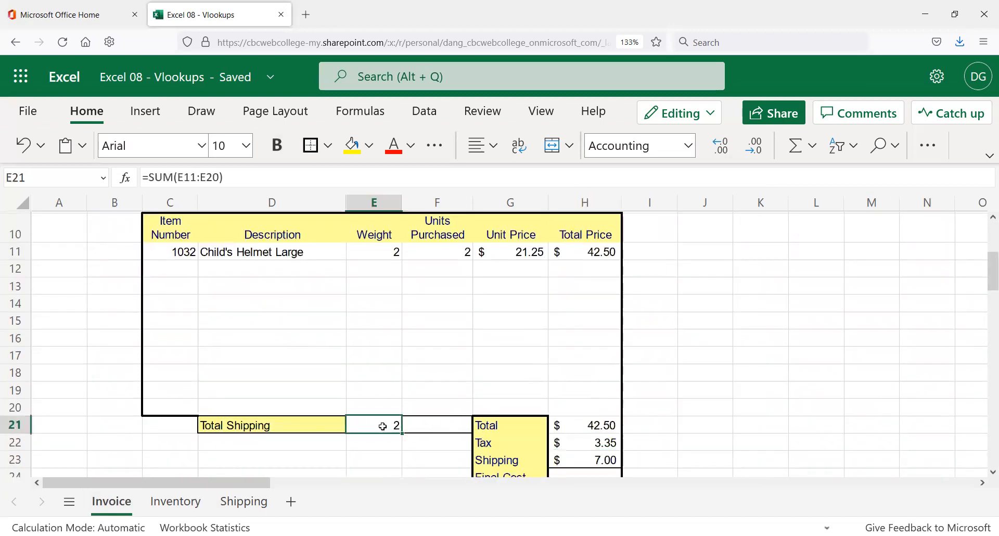
pyautogui.scroll(3, 575, 336)
pyautogui.click(598, 340)
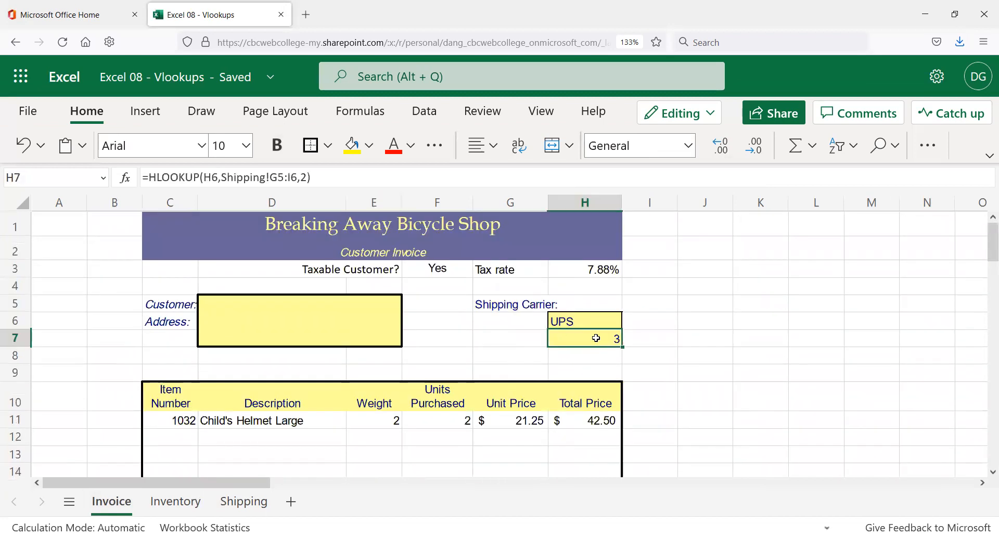
pyautogui.click(578, 314)
pyautogui.moveTo(581, 314); pyautogui.dragTo(591, 339)
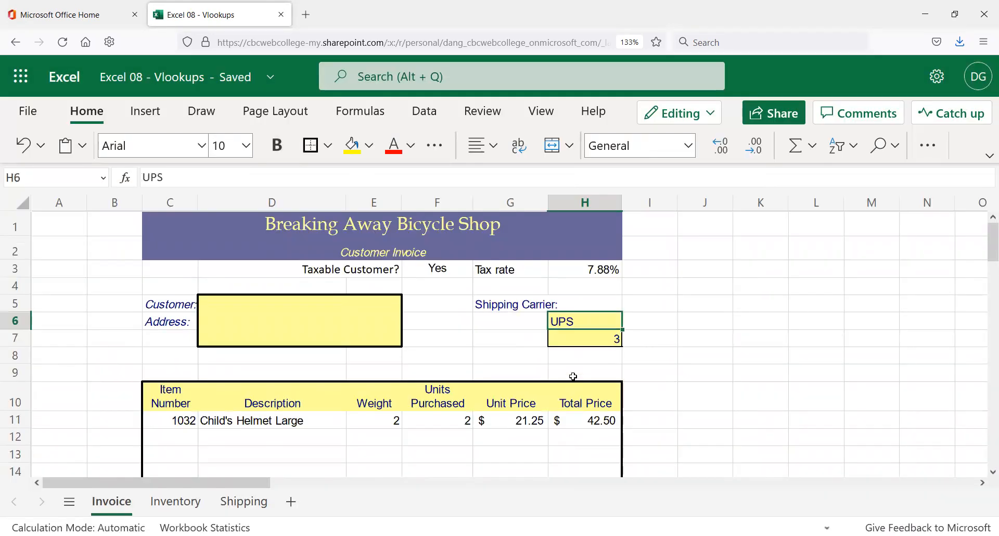
pyautogui.scroll(-3, 572, 379)
pyautogui.click(605, 460)
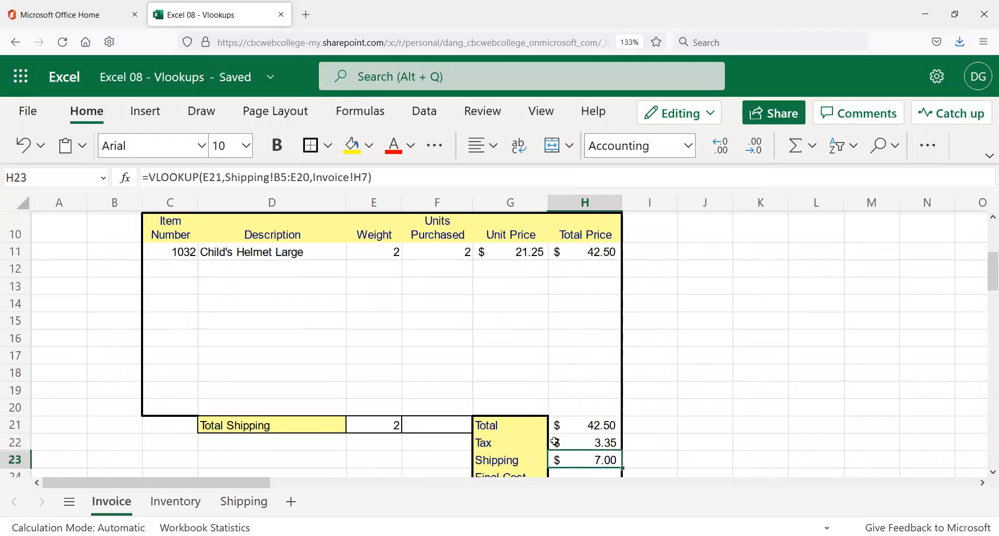
pyautogui.click(360, 171)
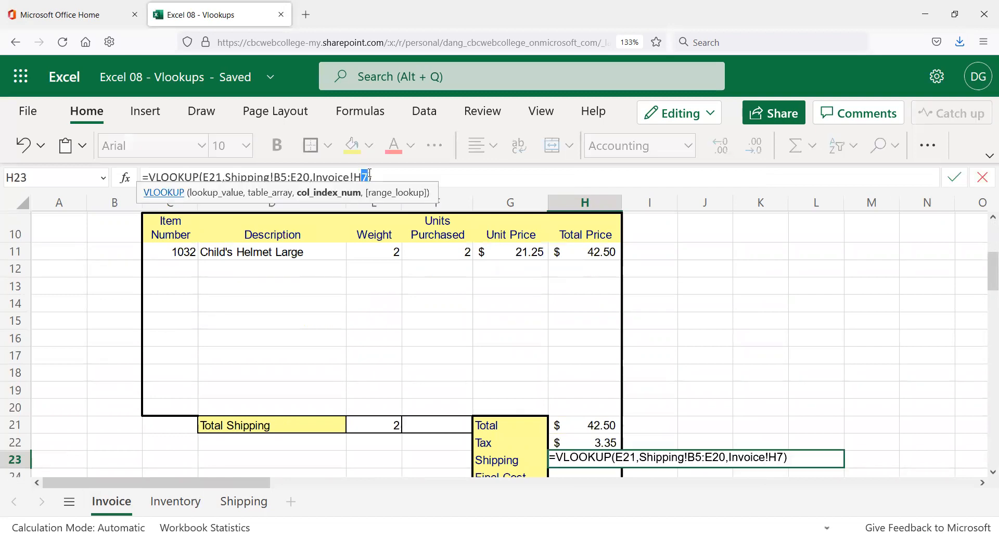
pyautogui.click(385, 177)
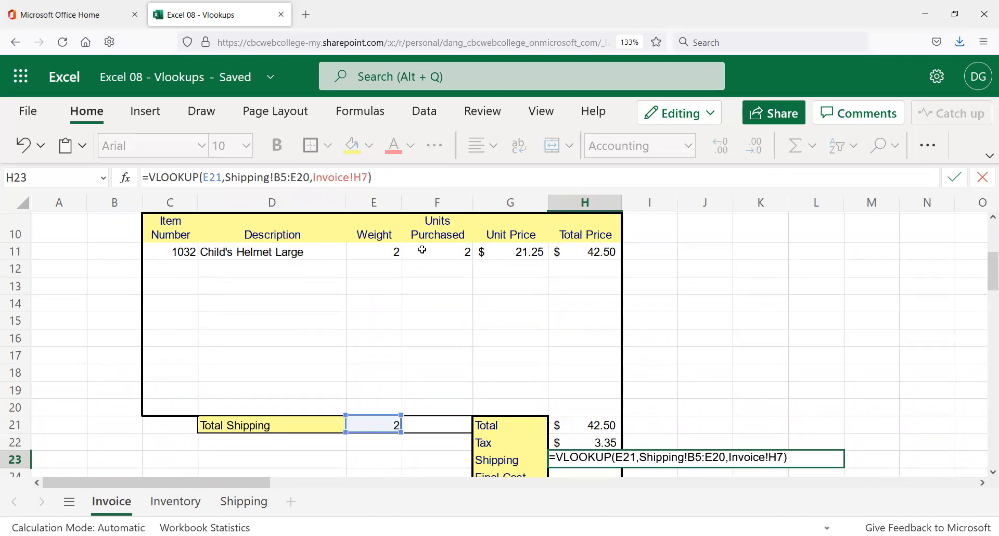
pyautogui.press('Escape')
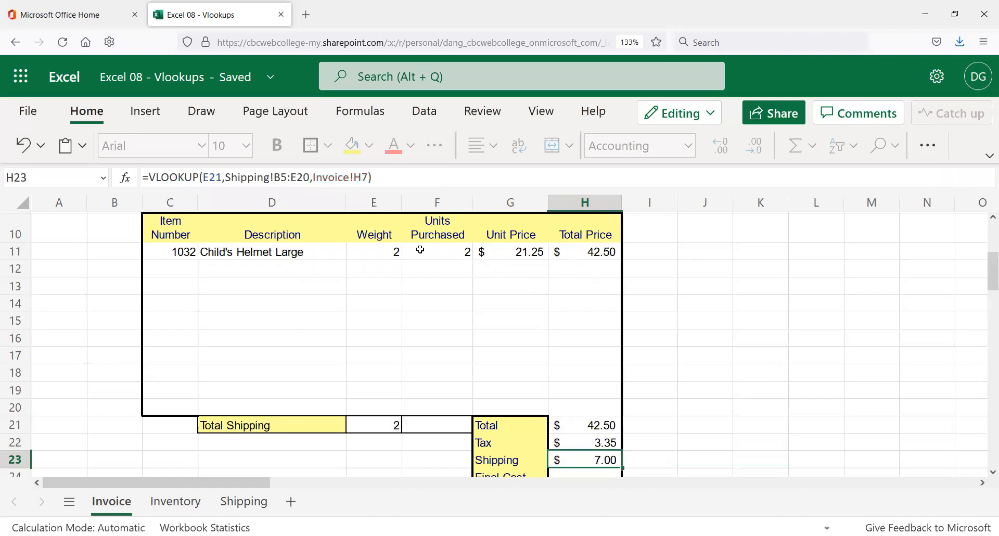
# - Calculate the Final Cost in Invoice cell H24 as the sum of total, tax and shipping with =SUM(H21:H23)
pyautogui.scroll(-2, 608, 422)
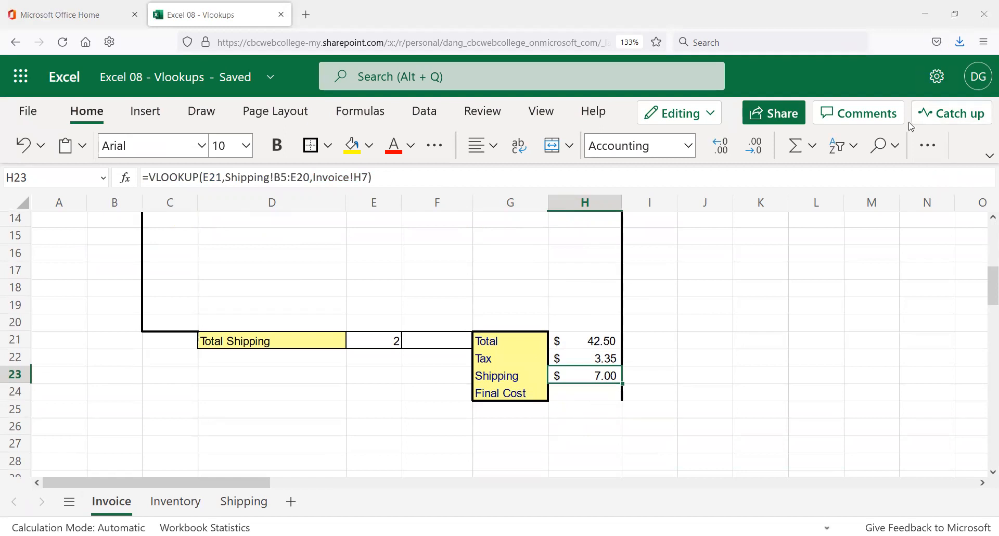
pyautogui.click(583, 395)
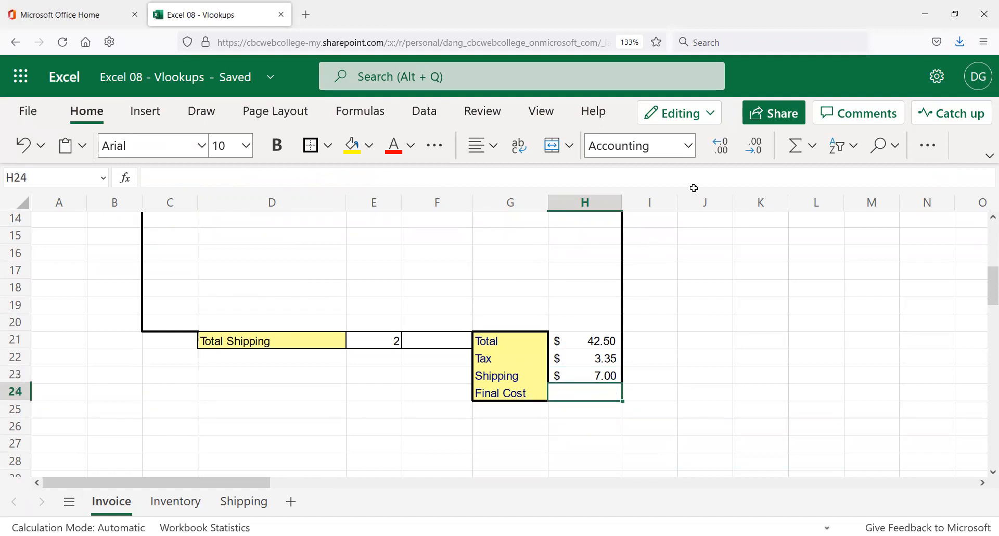
pyautogui.click(796, 147)
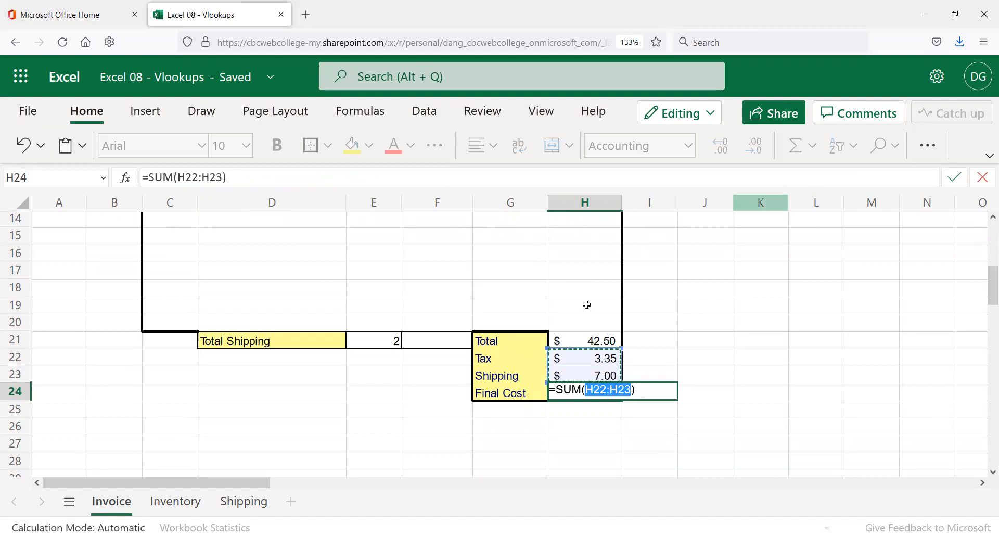
pyautogui.click(586, 339)
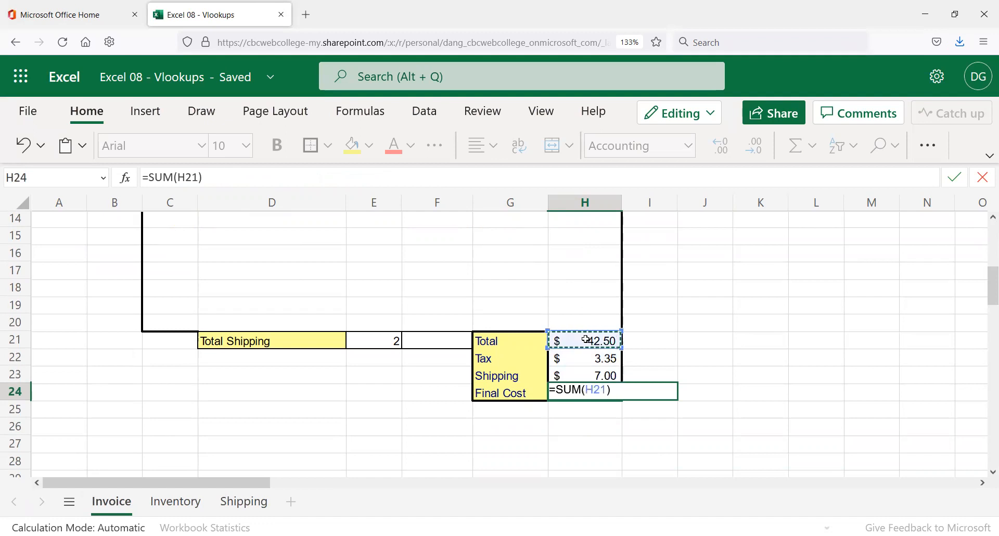
pyautogui.moveTo(586, 339); pyautogui.dragTo(594, 378)
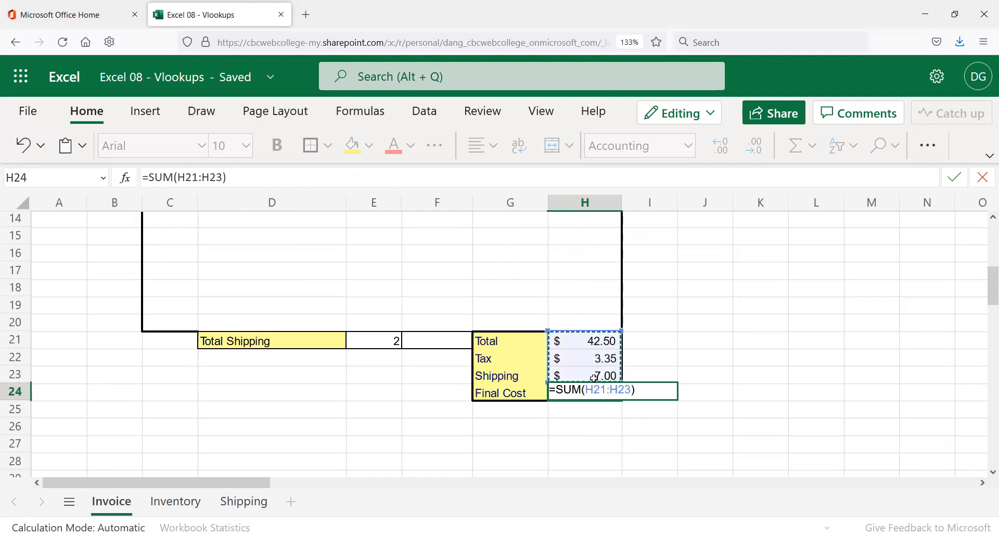
pyautogui.press('Return')
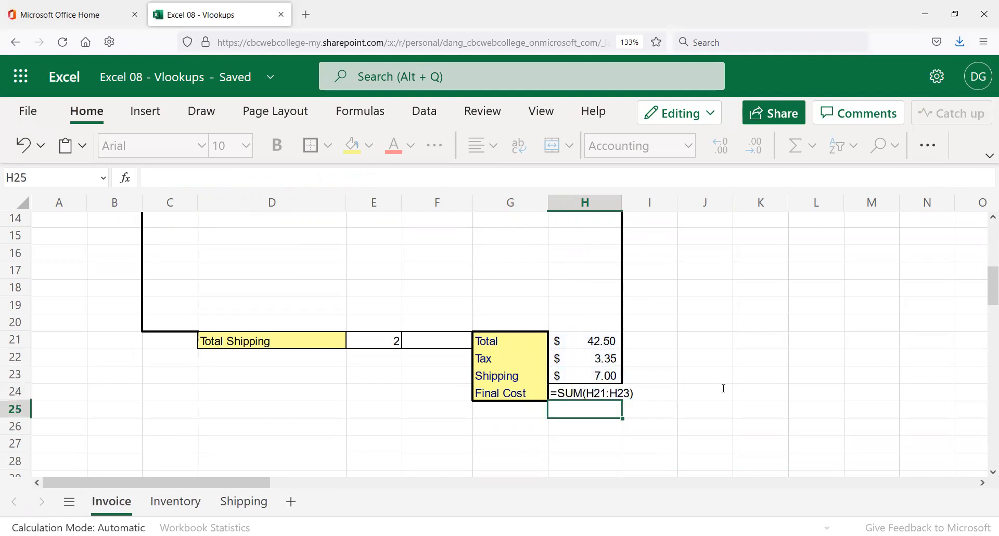
pyautogui.press('Up')
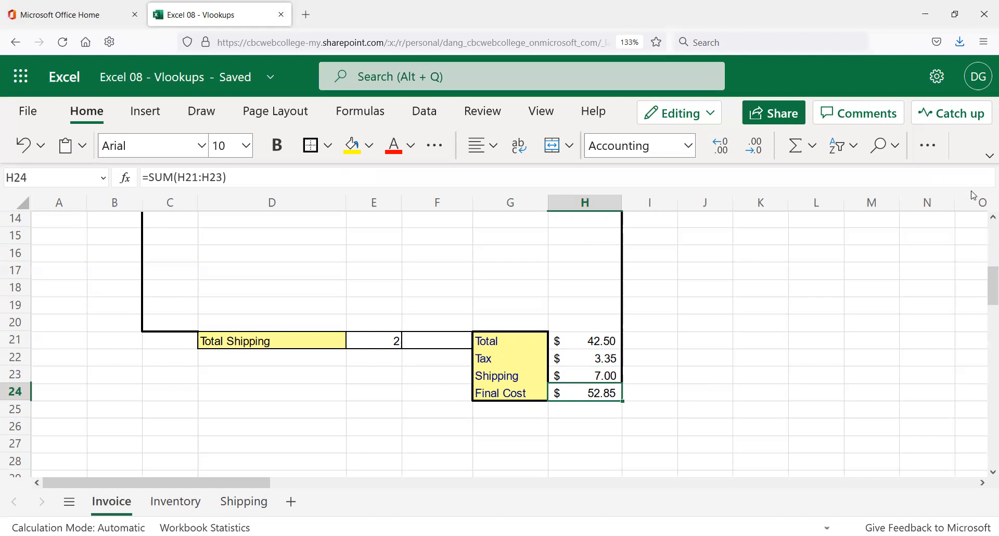
# - Review the invoice's carrier fields and the carrier column-number table in G5:I6 on the Shipping sheet
pyautogui.scroll(5, 595, 339)
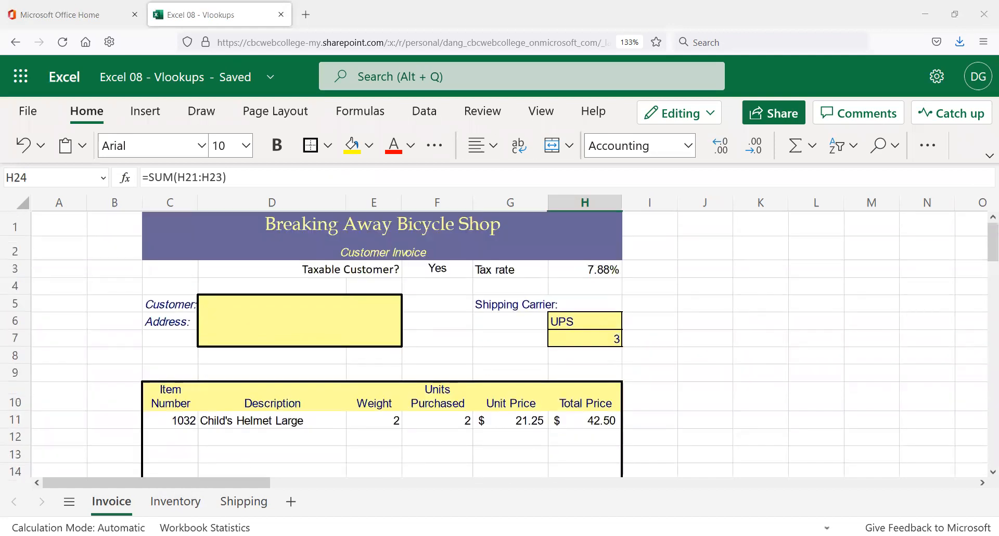
pyautogui.click(244, 501)
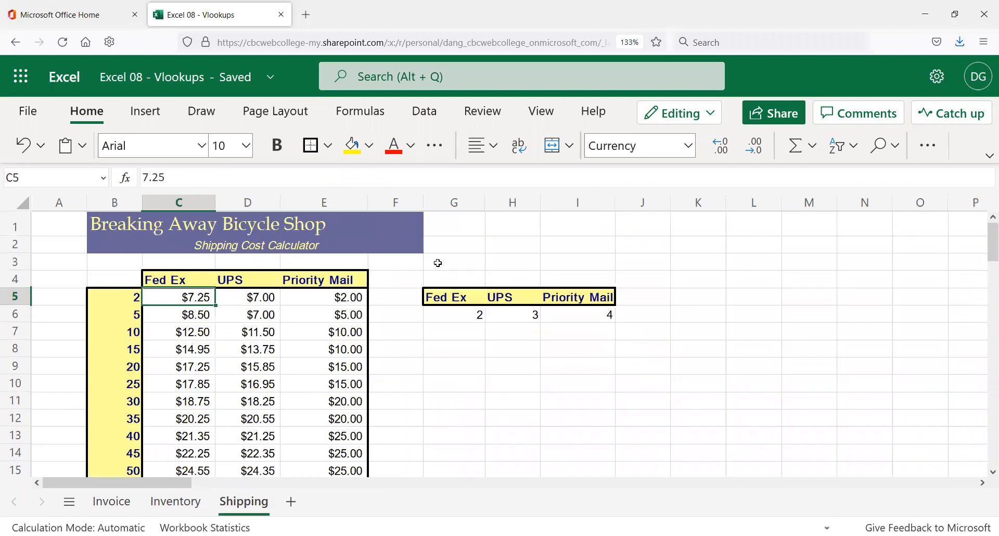
pyautogui.click(461, 262)
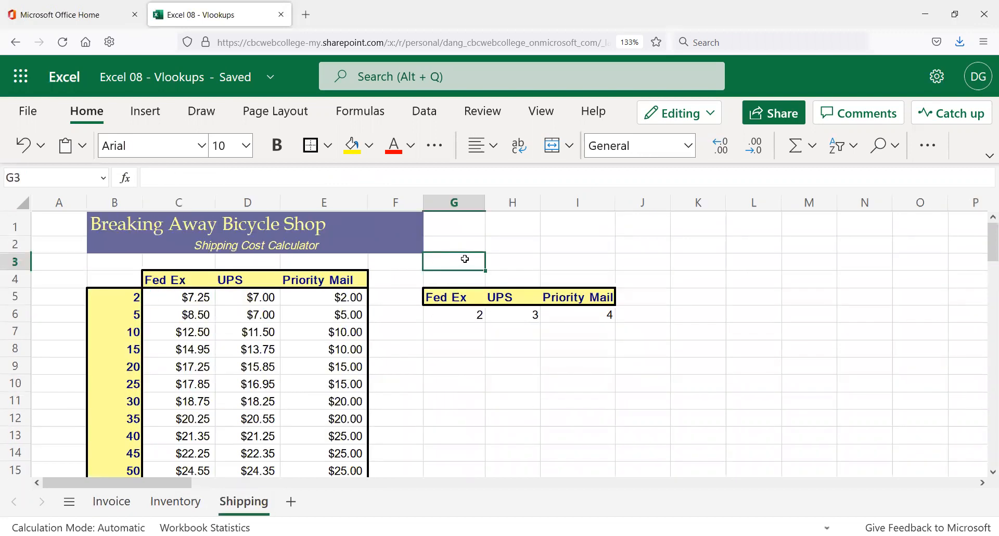
pyautogui.click(474, 313)
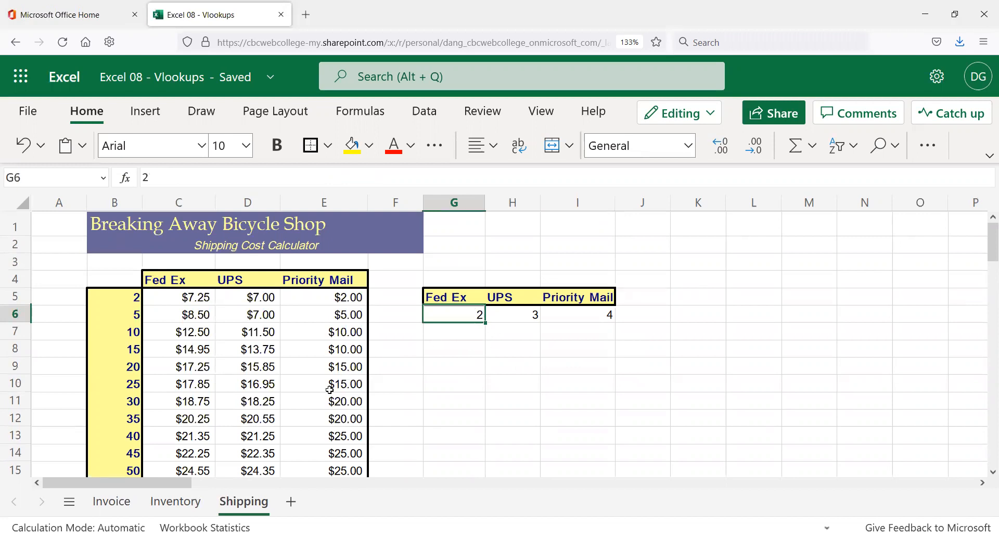
pyautogui.scroll(-1, 531, 338)
pyautogui.scroll(1, 515, 349)
pyautogui.click(111, 501)
# - Test the carrier lookup by changing Invoice cell H6 to UP, and restore the entry to UPS
pyautogui.click(590, 316)
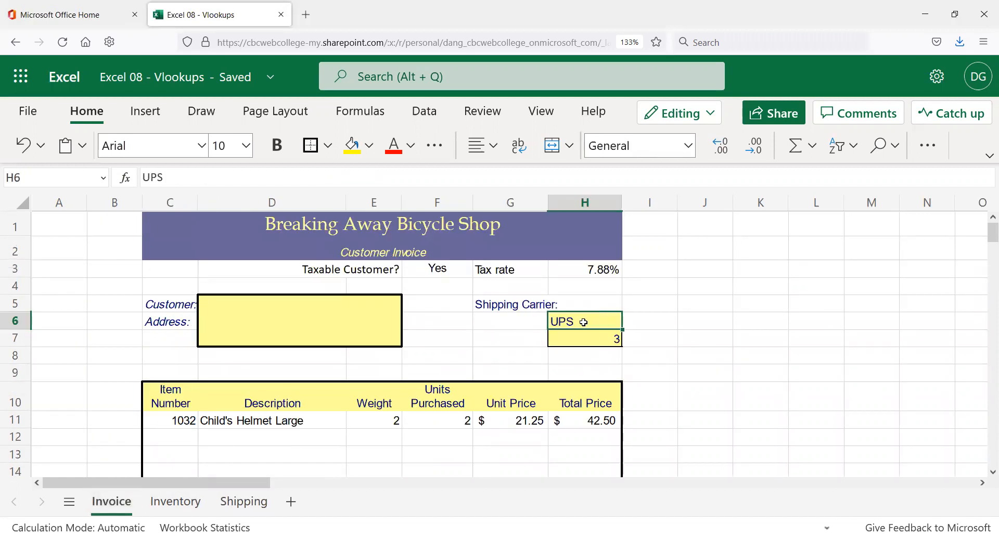
pyautogui.click(239, 179)
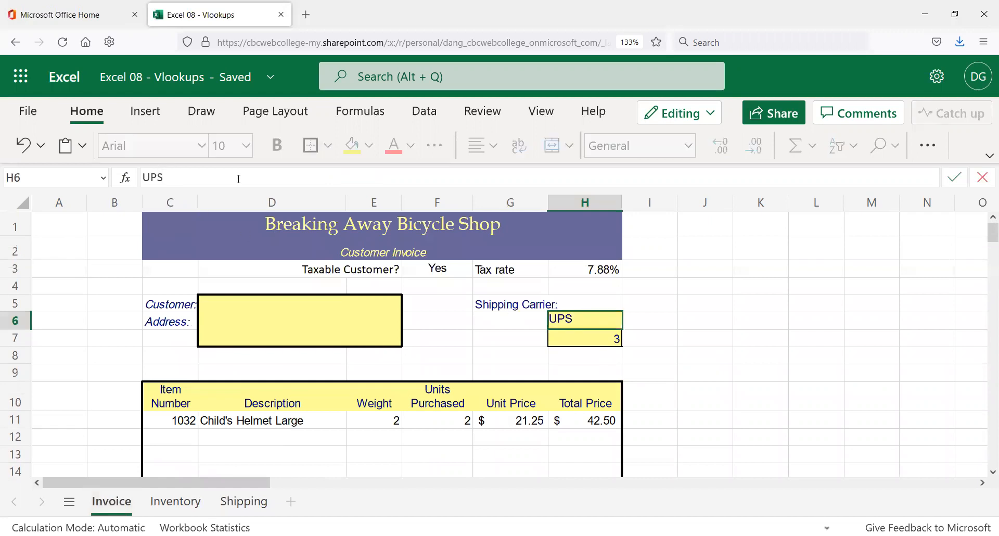
pyautogui.press('Return')
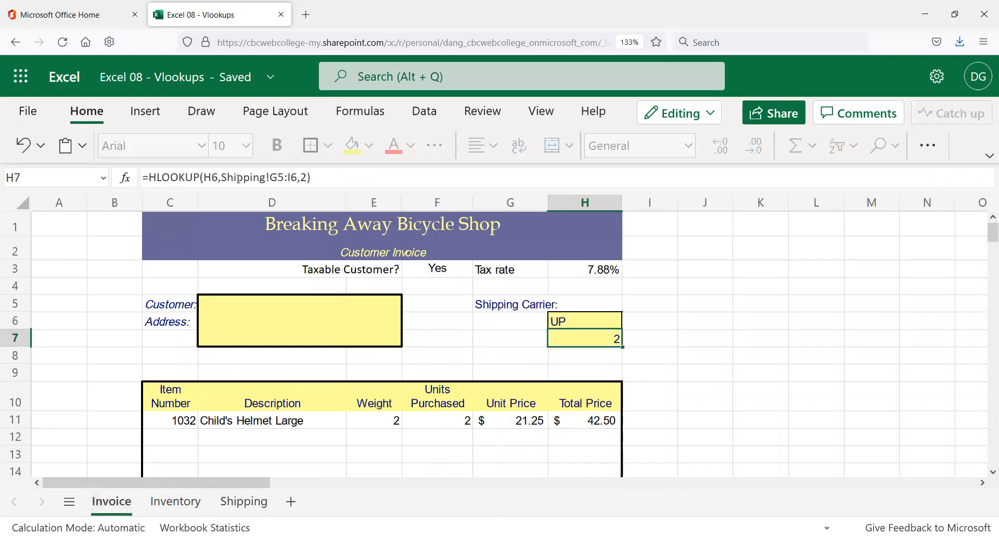
pyautogui.press('Up')
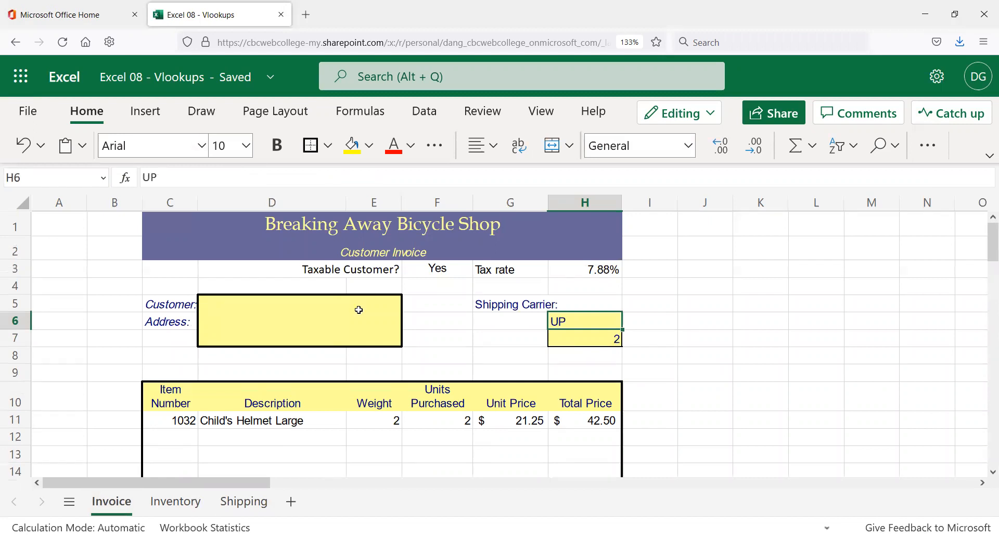
pyautogui.click(188, 177)
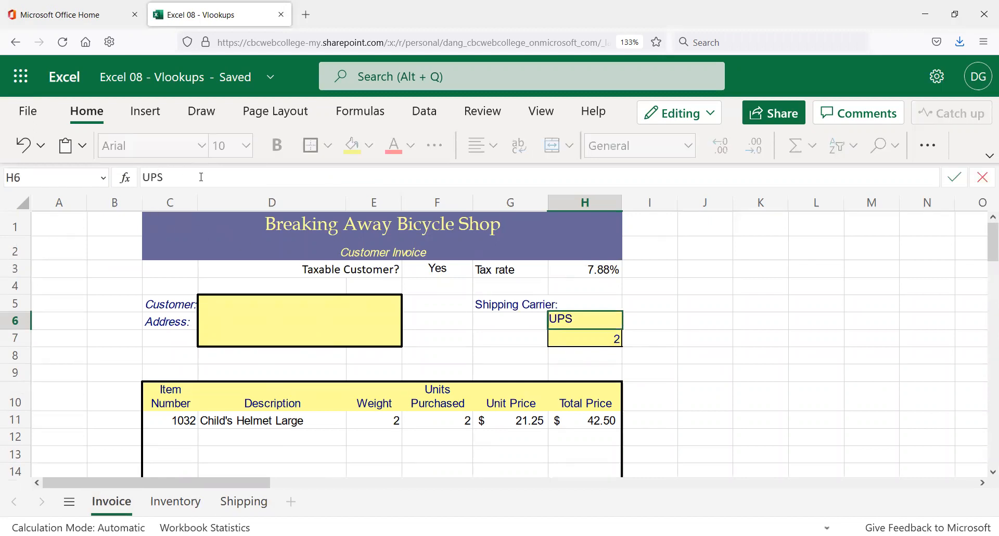
pyautogui.press('Return')
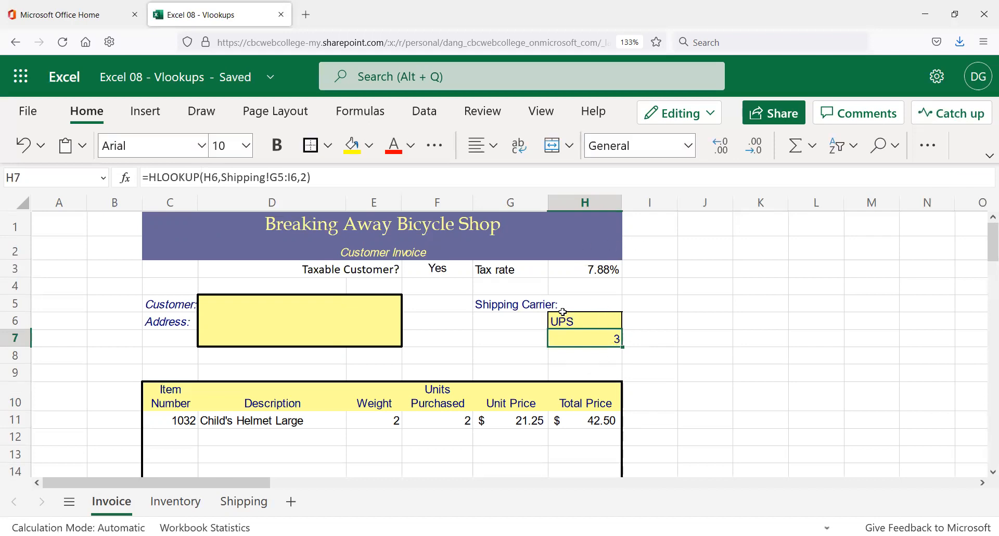
# - Check the Shipping sheet's weight table and replace the total shipping weight in Invoice cell E21 with 3
pyautogui.scroll(-3, 378, 433)
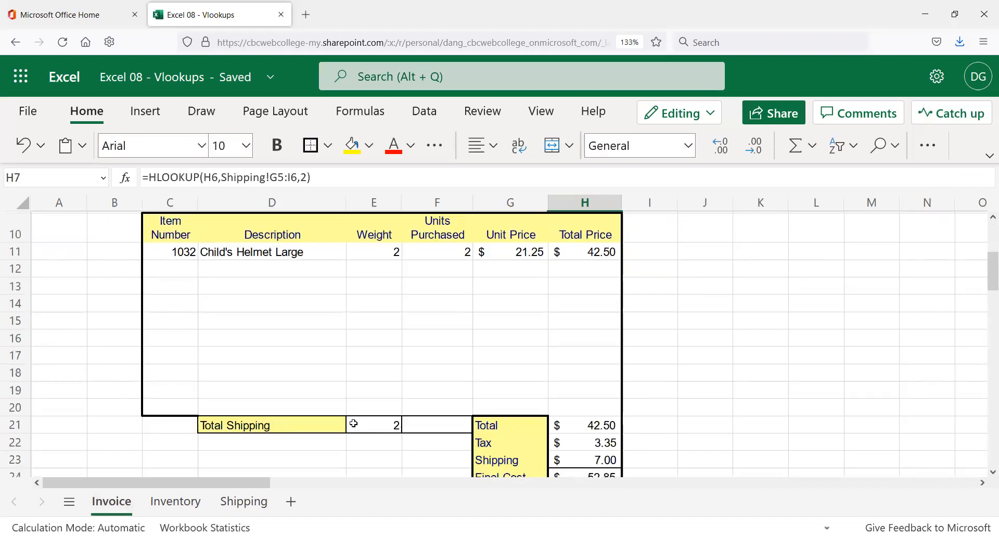
pyautogui.click(395, 424)
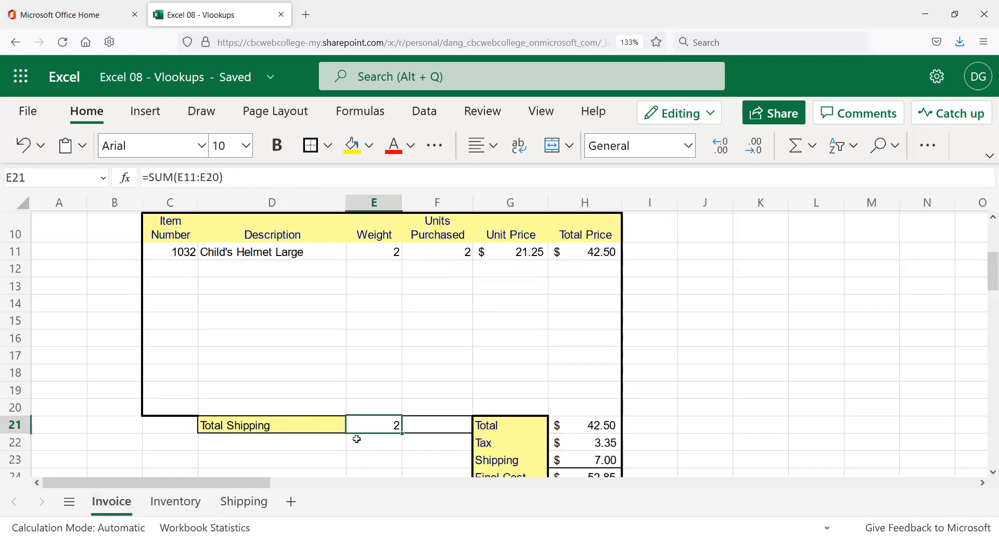
pyautogui.click(238, 502)
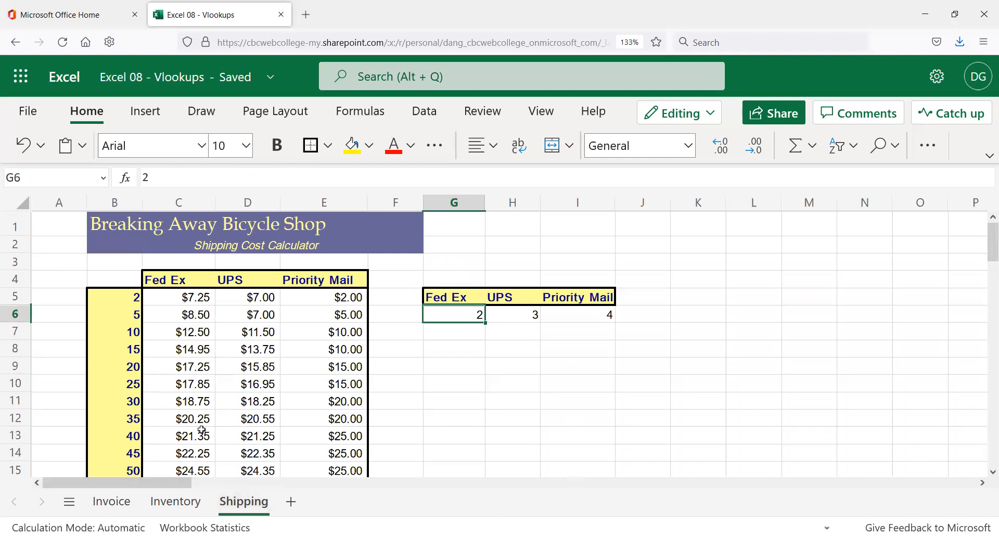
pyautogui.click(111, 502)
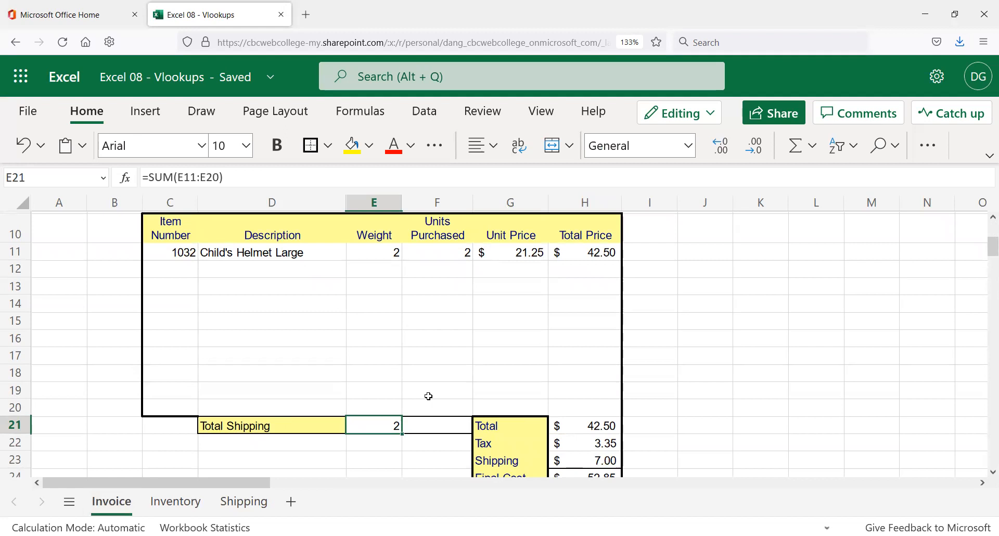
pyautogui.write('3')
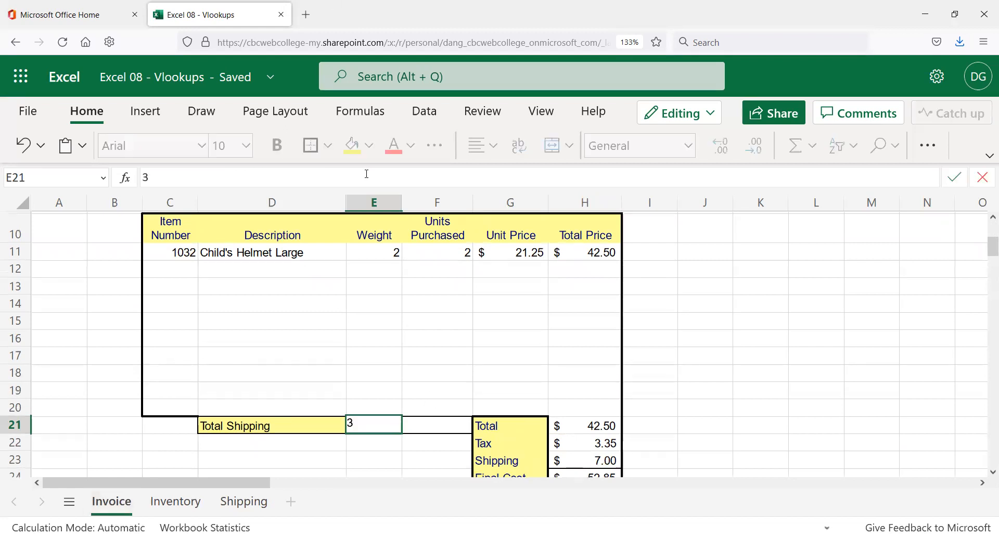
pyautogui.press('Return')
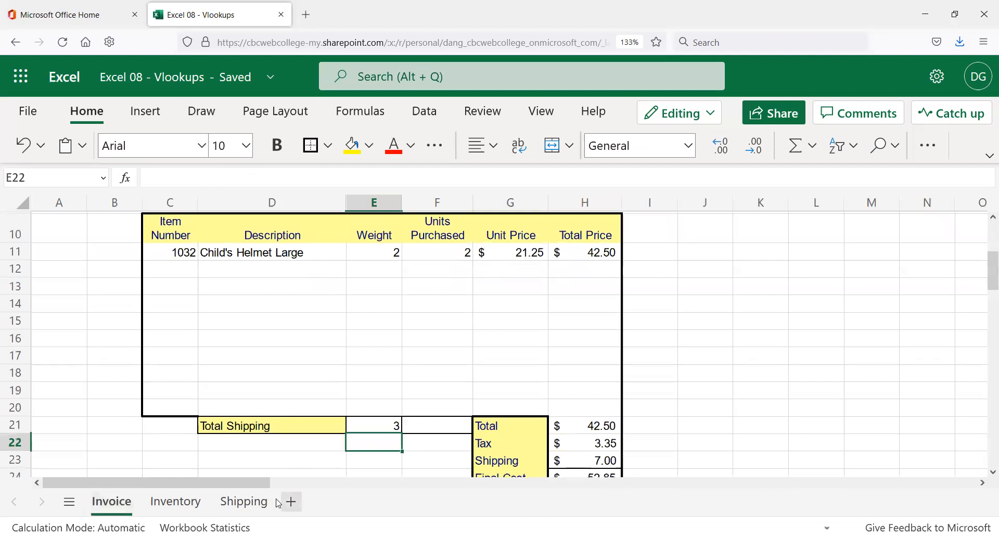
# - Compare the invoice's test weight and shipping cost with the rates for weights 2 and 5 on the Shipping sheet, especially under UPS
pyautogui.click(248, 503)
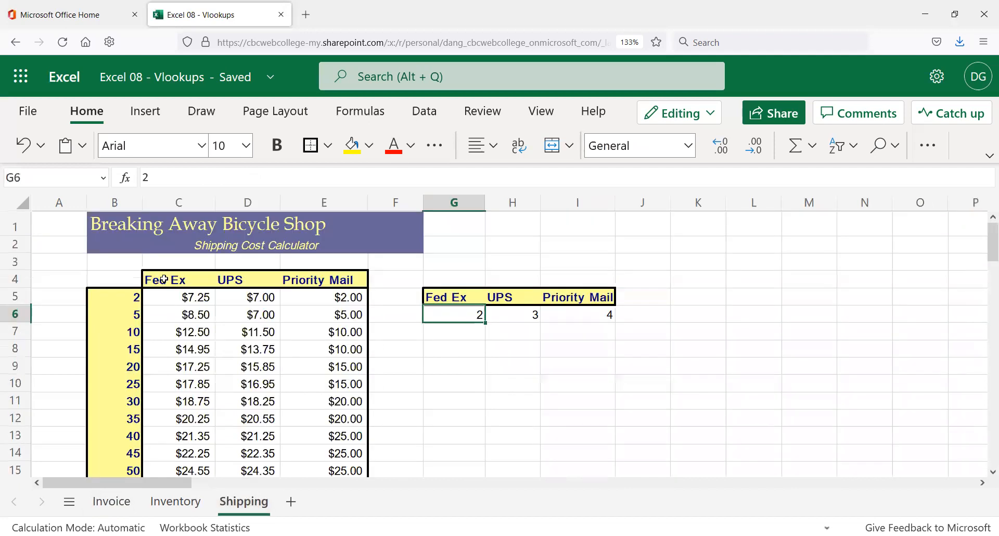
pyautogui.click(132, 298)
pyautogui.click(127, 320)
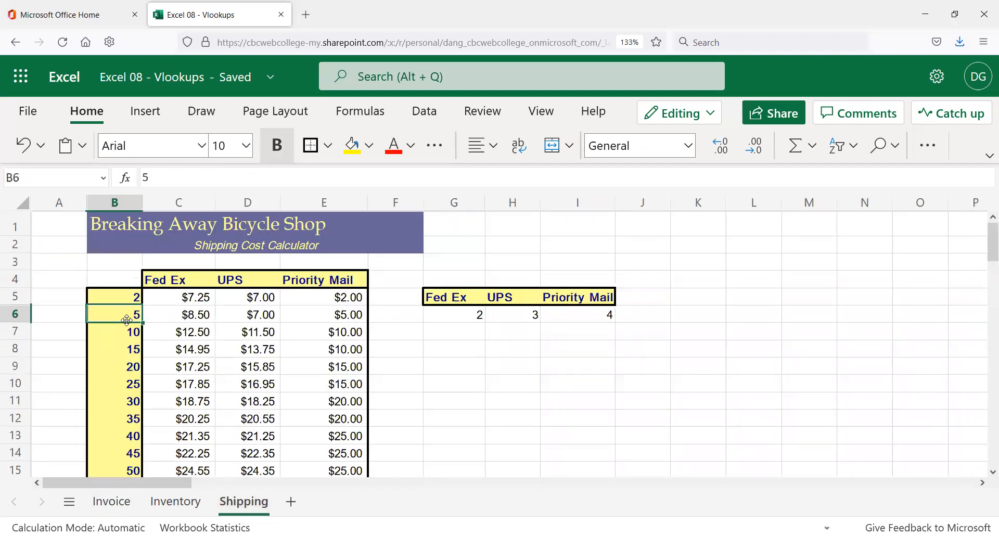
pyautogui.click(105, 507)
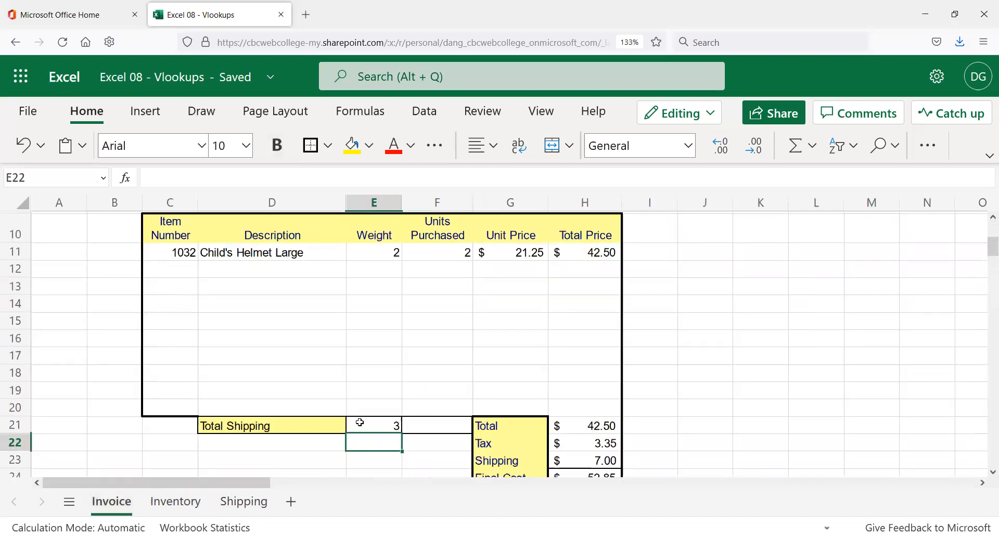
pyautogui.click(366, 424)
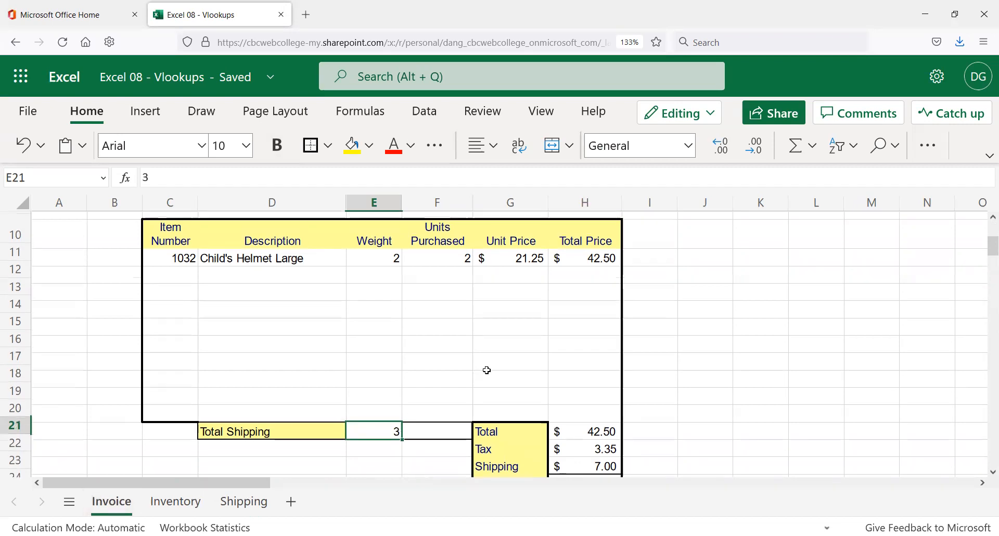
pyautogui.scroll(3, 486, 368)
pyautogui.scroll(-5, 573, 421)
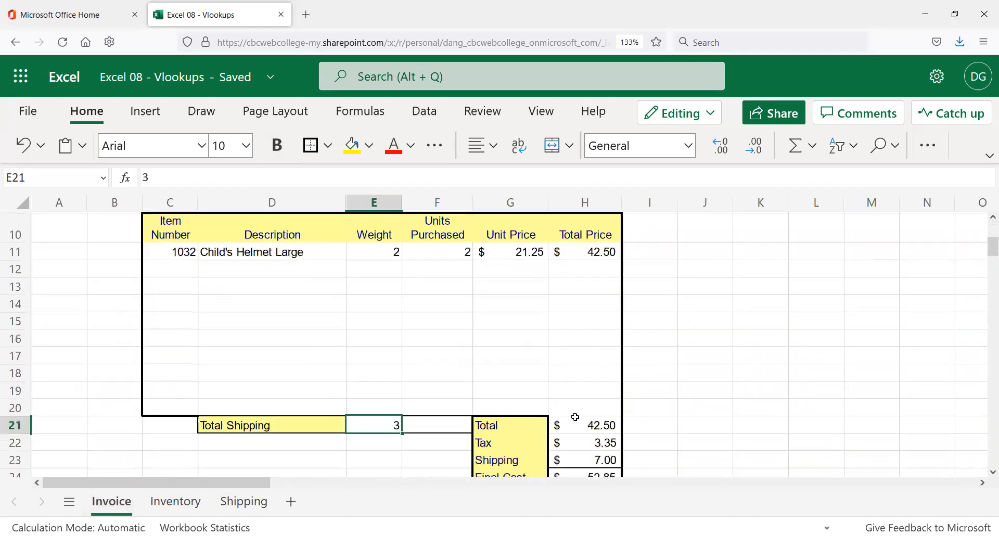
pyautogui.click(247, 504)
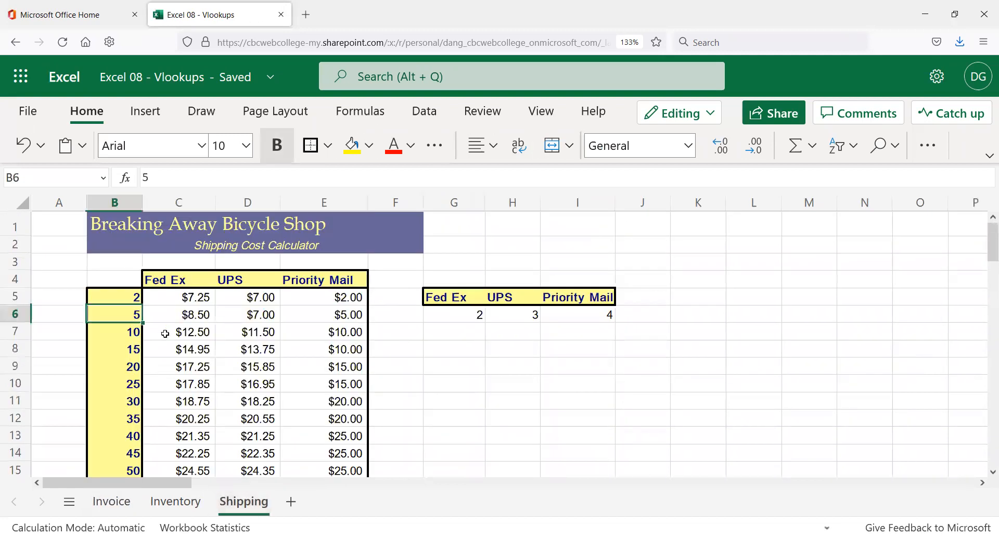
pyautogui.moveTo(125, 301); pyautogui.dragTo(404, 315)
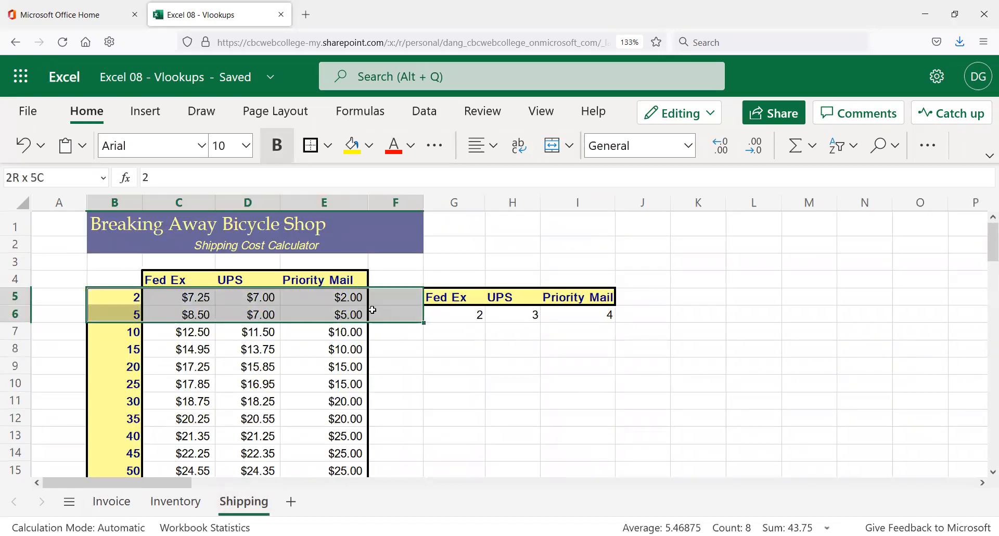
pyautogui.click(254, 304)
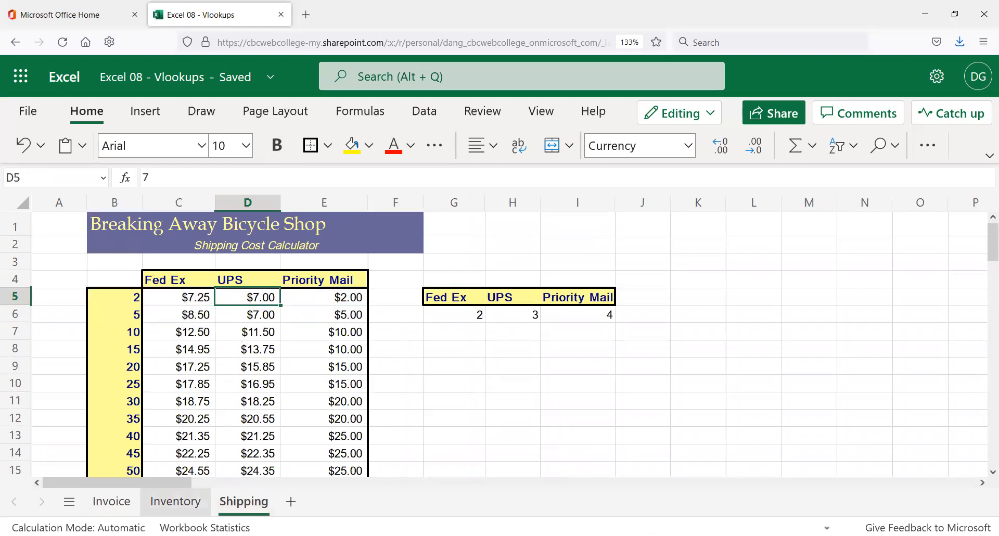
pyautogui.click(105, 502)
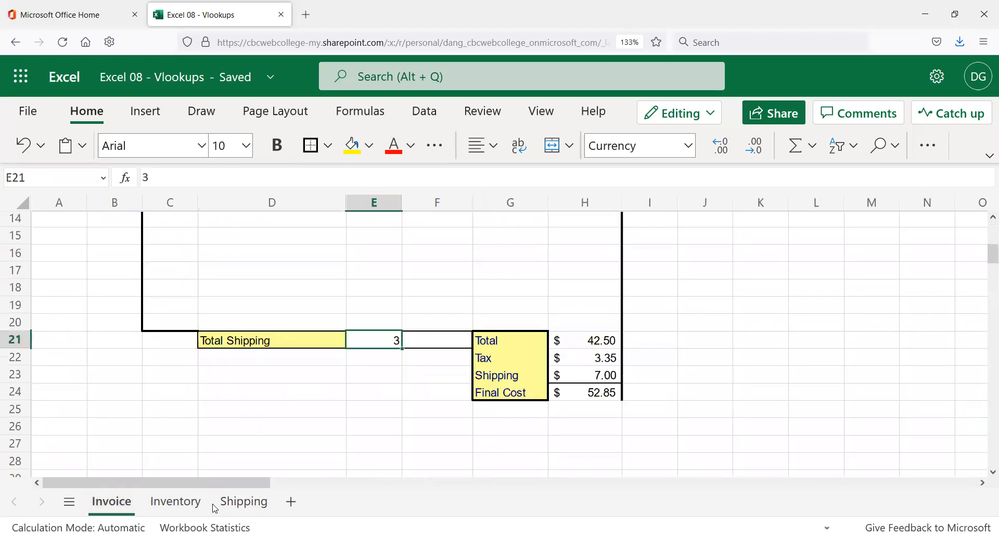
pyautogui.click(245, 499)
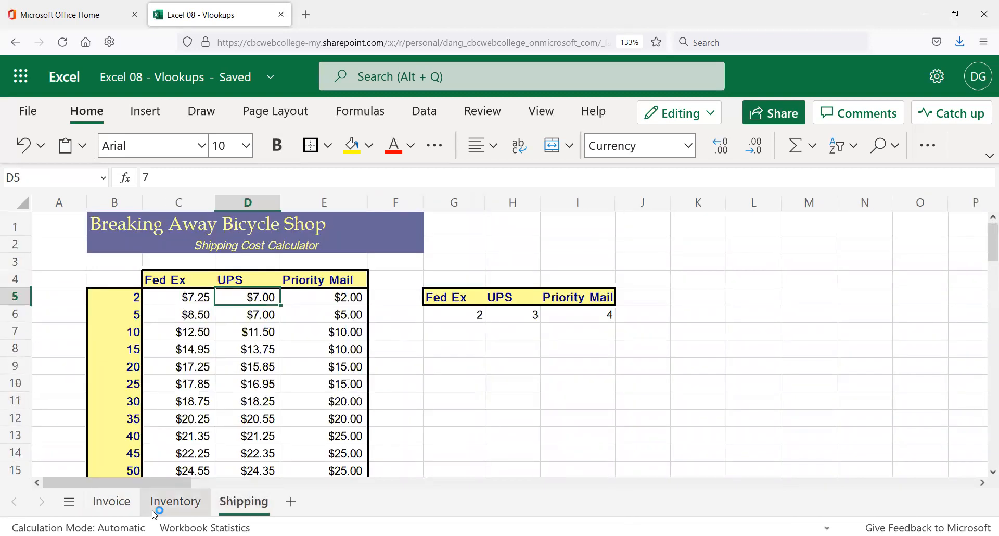
# - Set the total shipping weight in Invoice cell E21 to 8
pyautogui.click(111, 501)
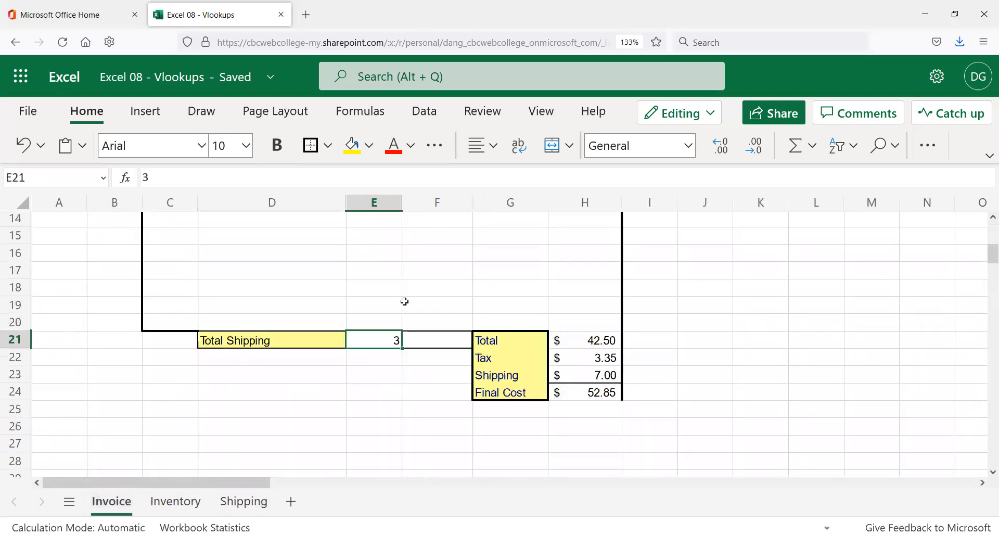
pyautogui.write('8')
pyautogui.press('Return')
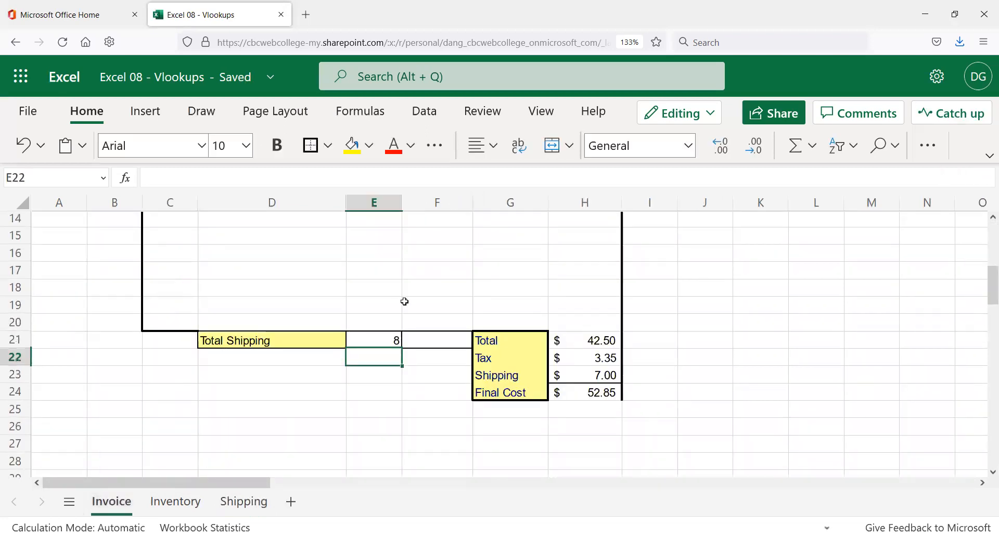
# - Compare the invoice's shipping cost for weight 8 with the UPS rates for weights 5 and 10 on the Shipping sheet
pyautogui.press('Up')
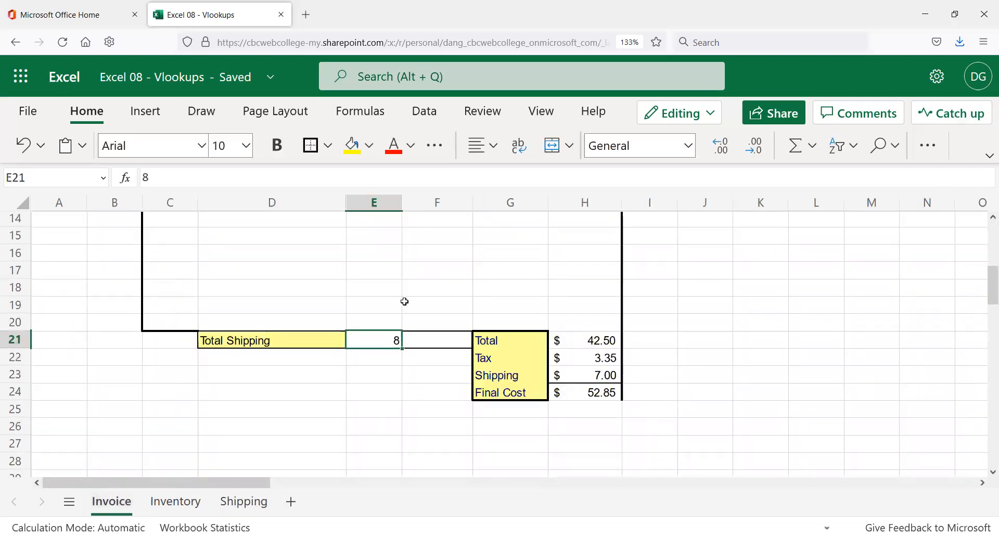
pyautogui.click(613, 374)
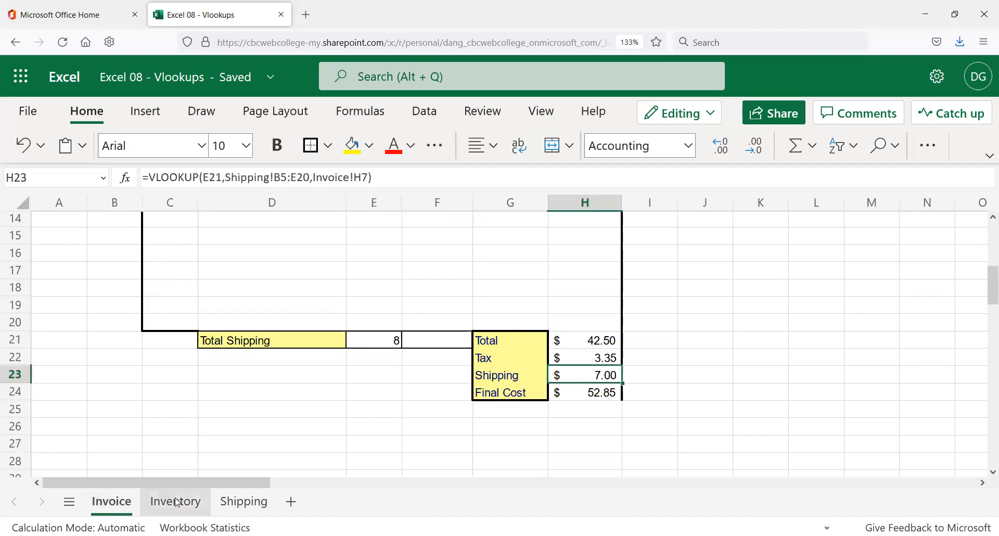
pyautogui.click(245, 502)
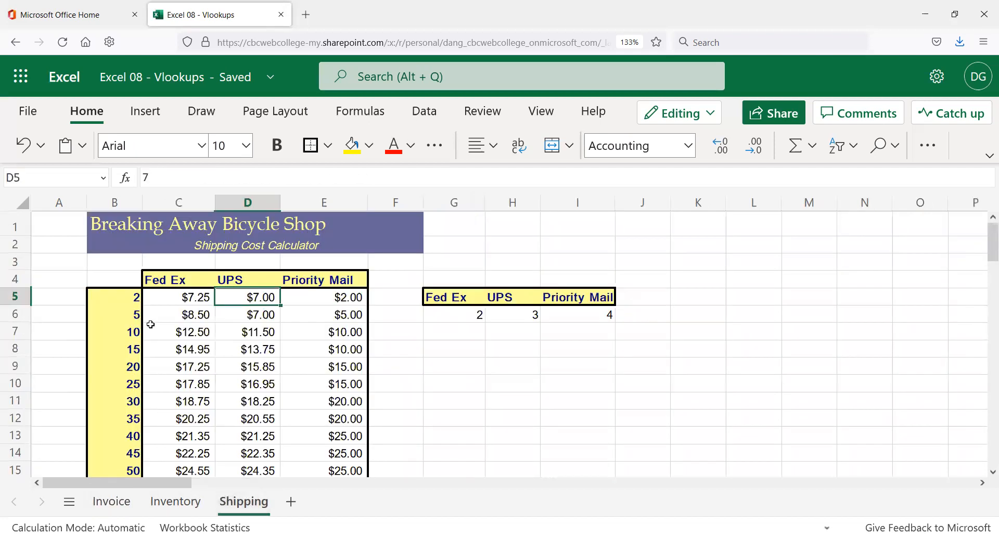
pyautogui.moveTo(127, 301); pyautogui.dragTo(129, 328)
pyautogui.click(130, 317)
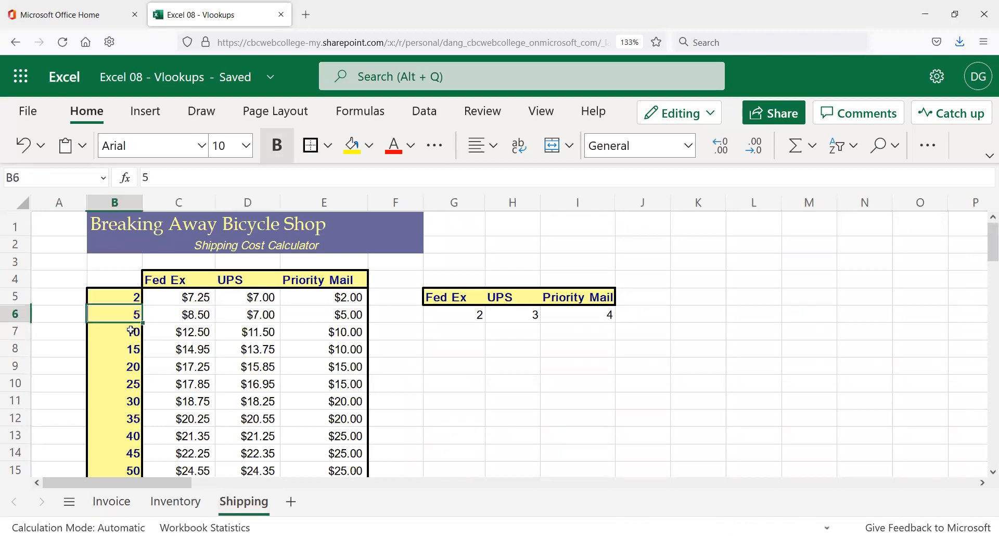
pyautogui.click(131, 332)
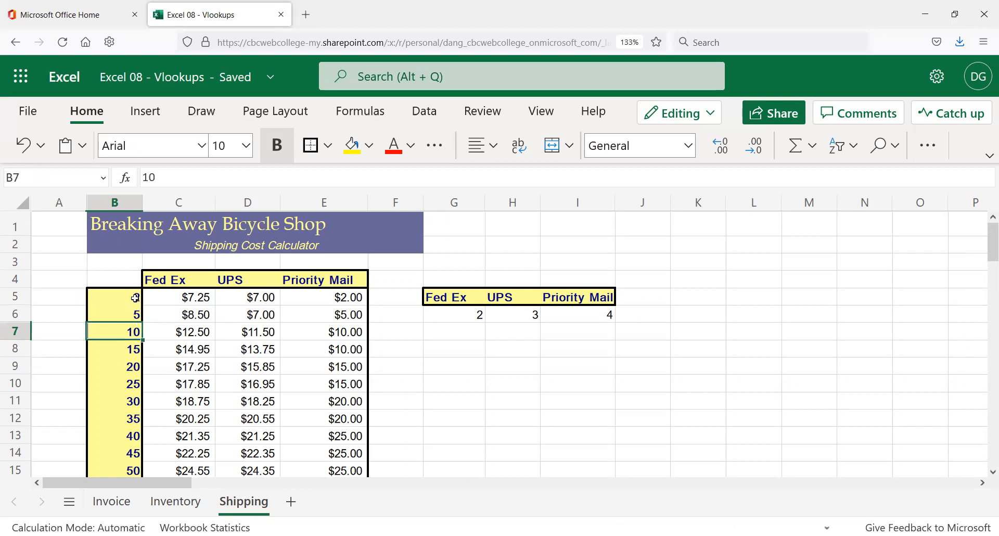
pyautogui.click(136, 316)
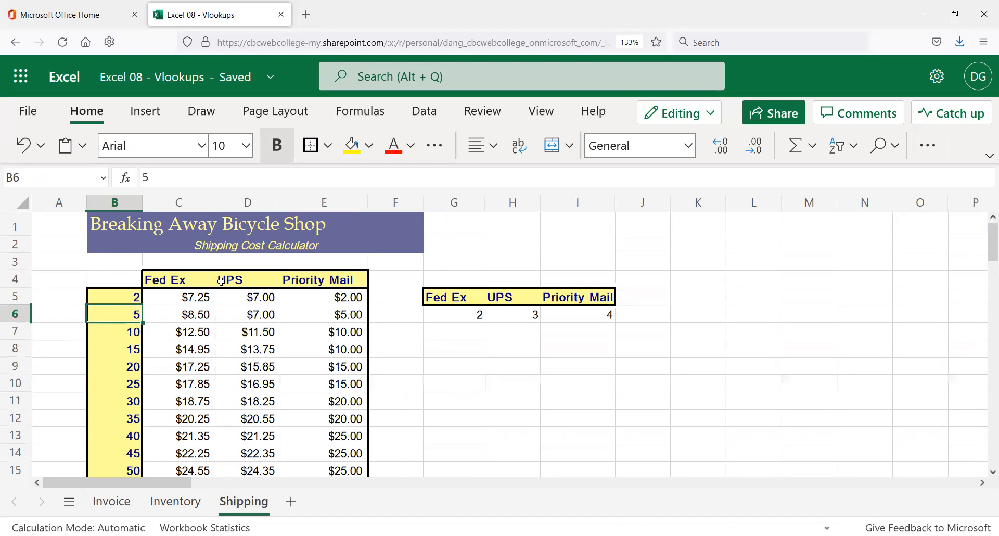
pyautogui.click(265, 317)
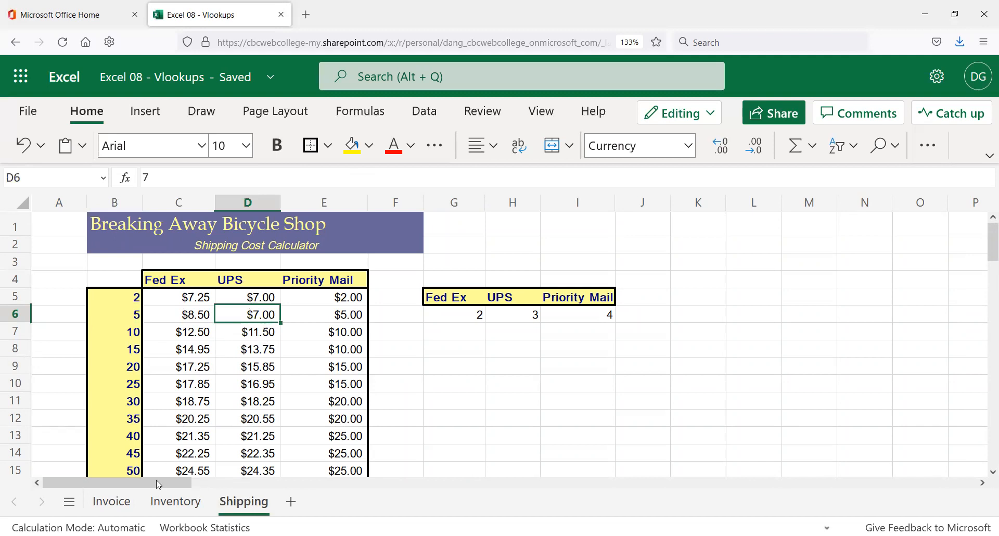
pyautogui.click(117, 504)
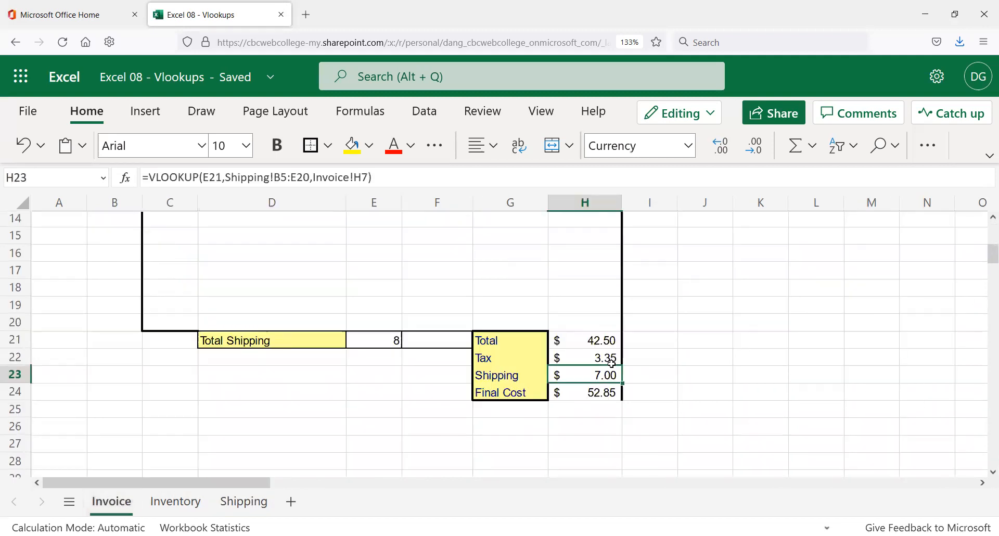
pyautogui.click(244, 502)
pyautogui.click(127, 332)
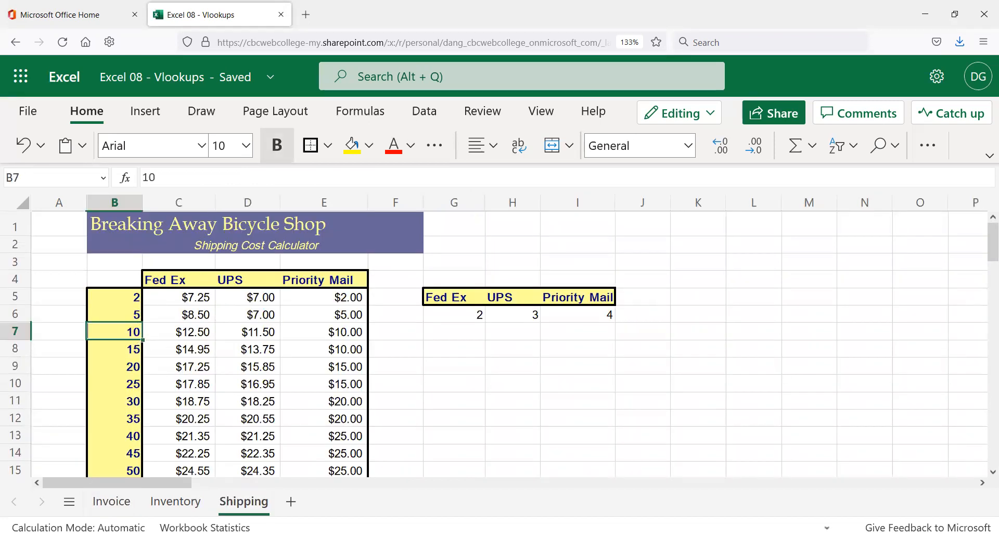
pyautogui.click(112, 503)
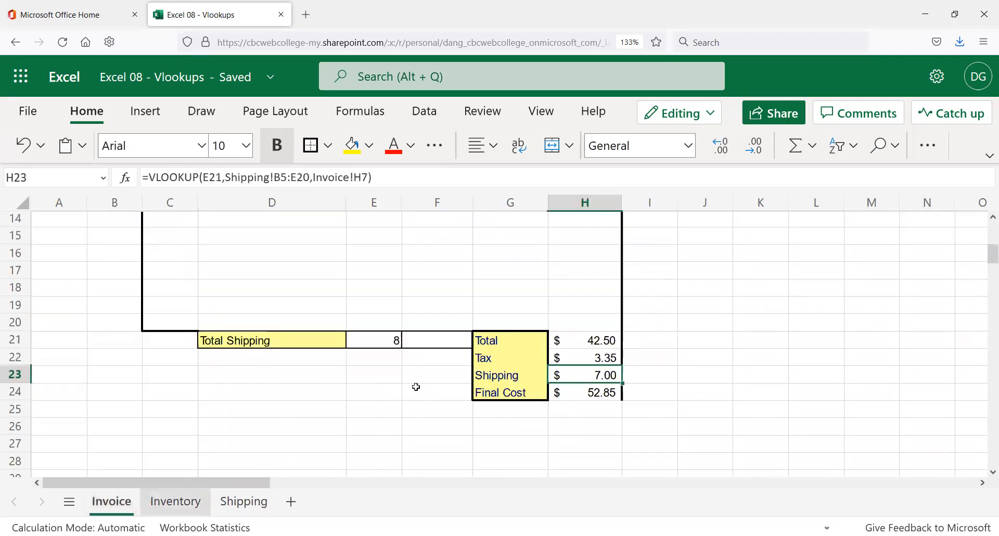
# - Examine the weight brackets down column B of the Shipping sheet's rate table, through the last row
pyautogui.click(245, 501)
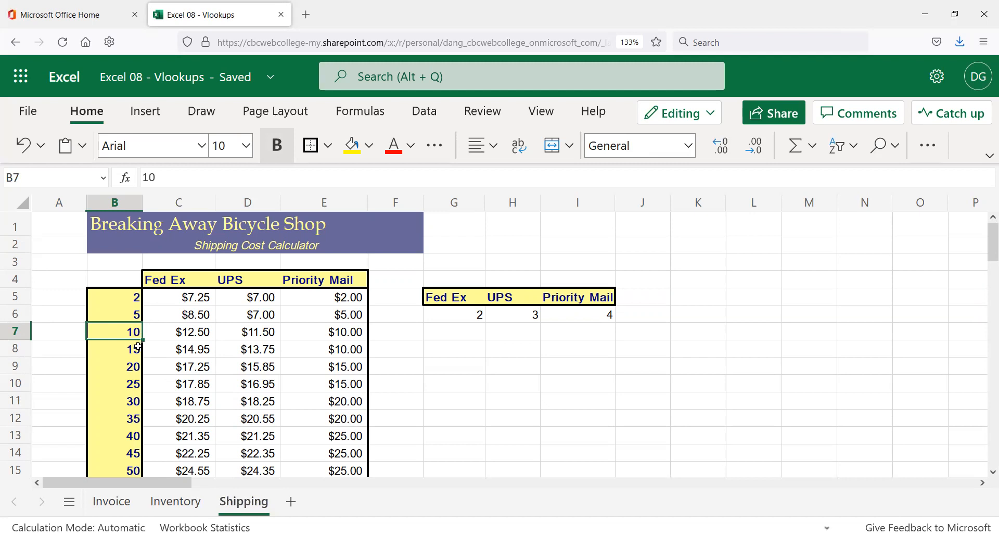
pyautogui.scroll(-3, 127, 378)
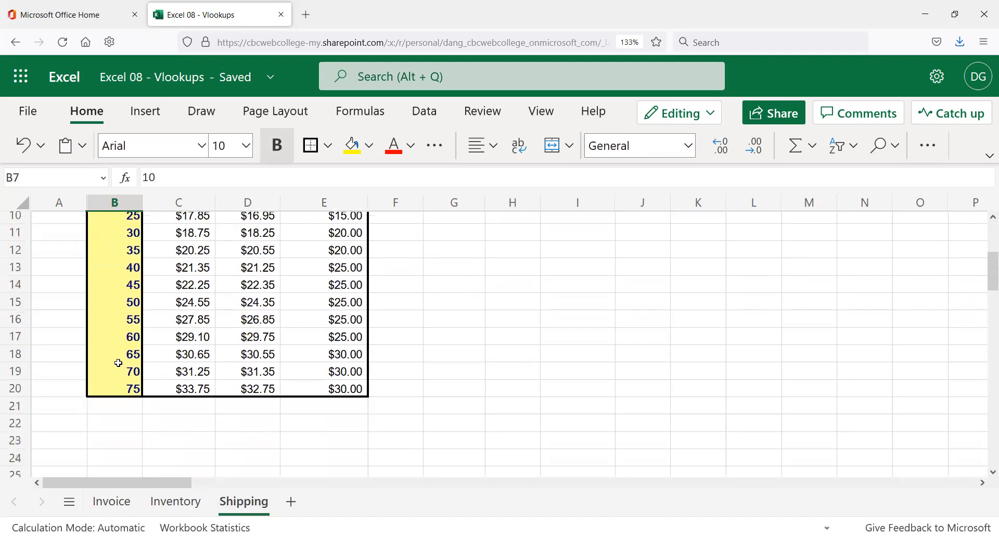
pyautogui.scroll(3, 119, 365)
pyautogui.click(118, 366)
pyautogui.click(128, 400)
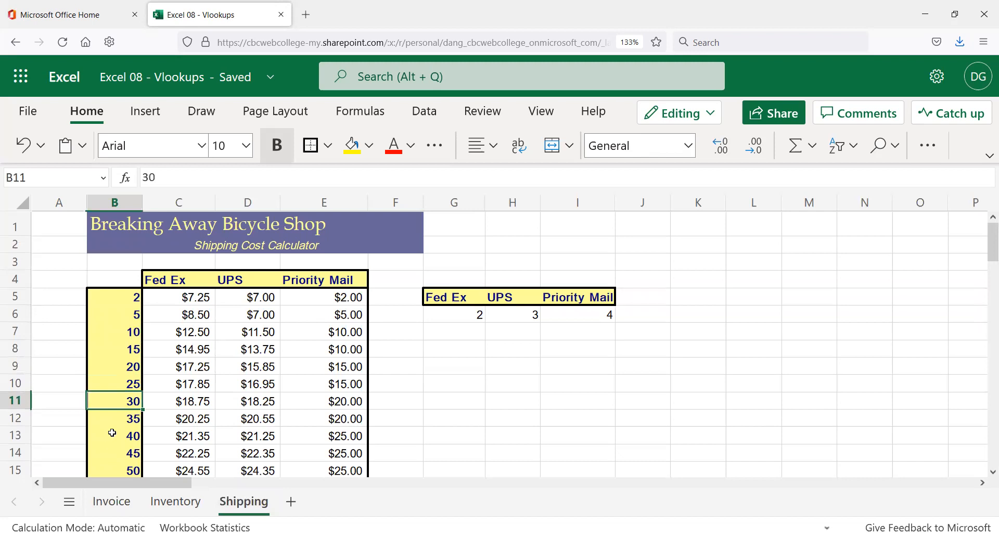
pyautogui.click(112, 438)
pyautogui.click(112, 451)
pyautogui.click(111, 466)
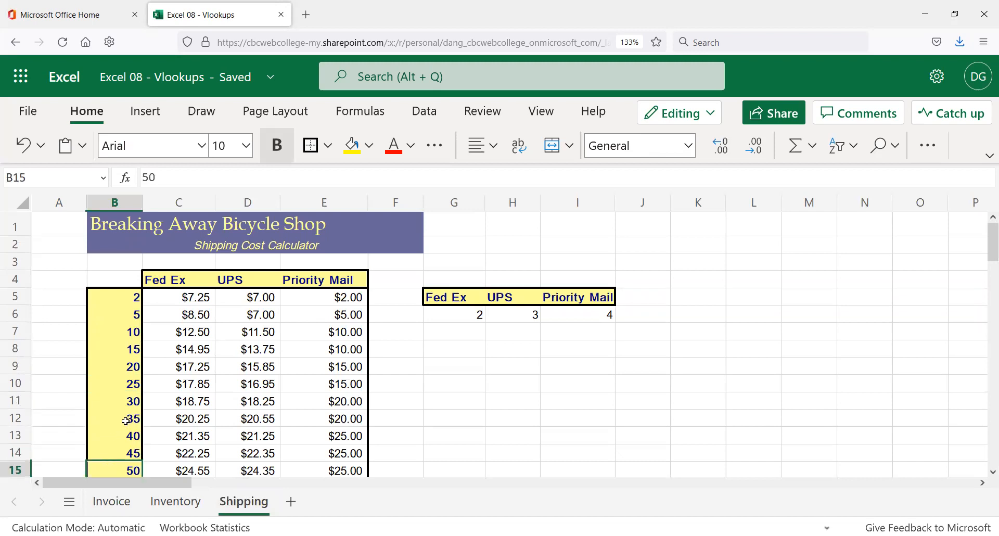
pyautogui.scroll(-3, 125, 429)
pyautogui.click(111, 501)
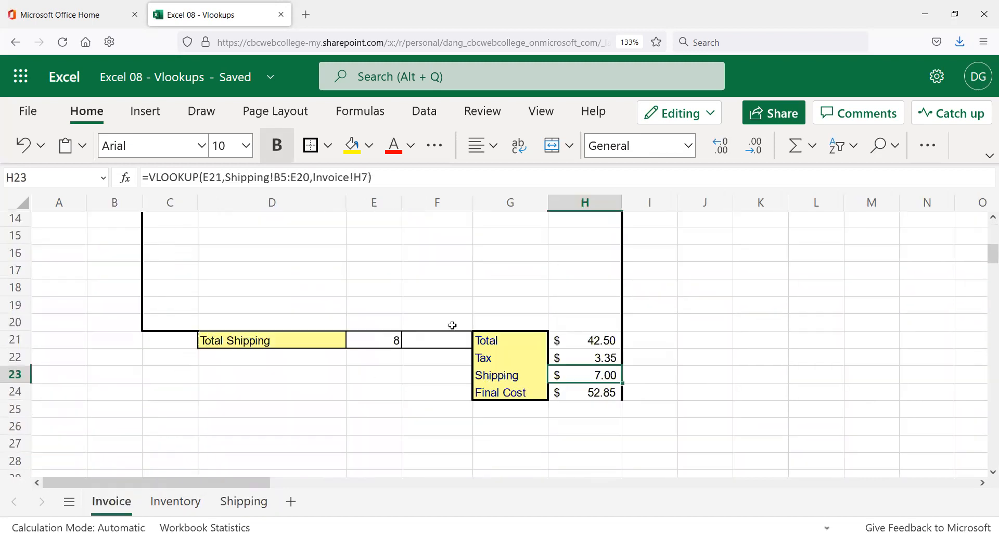
# - Undo both test weights entered in the total shipping cell E21 on the Invoice sheet
pyautogui.click(402, 344)
pyautogui.scroll(3, 406, 357)
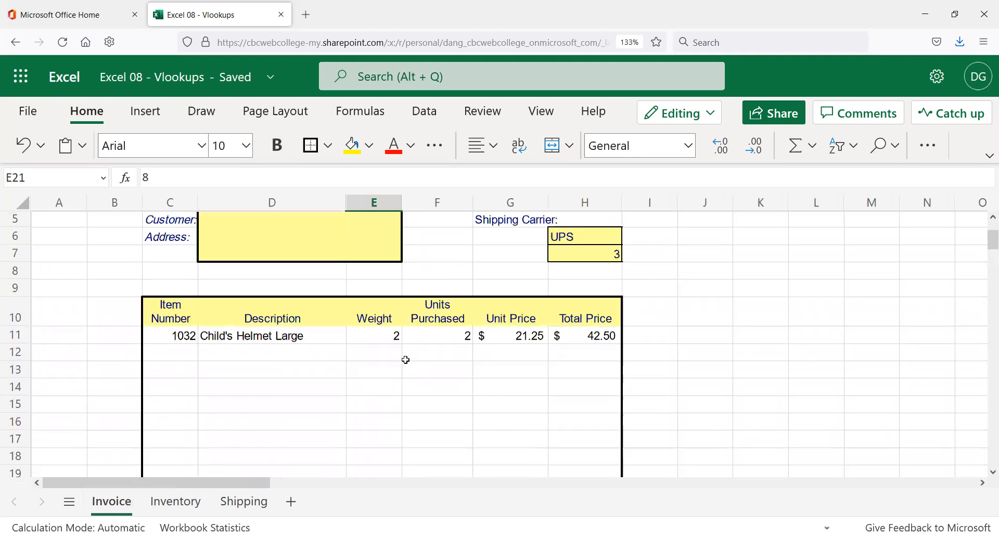
pyautogui.scroll(-3, 396, 367)
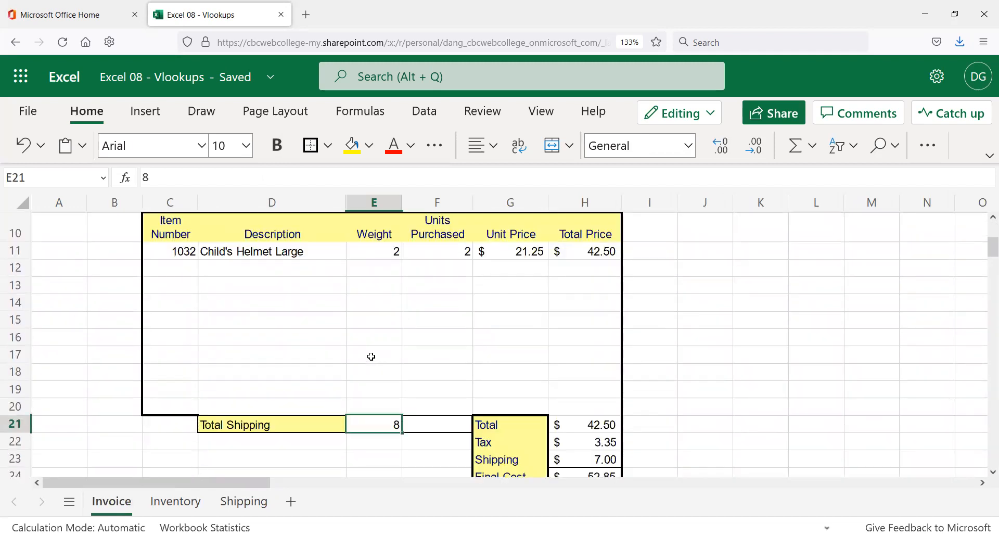
pyautogui.hotkey('ctrl', 'z')
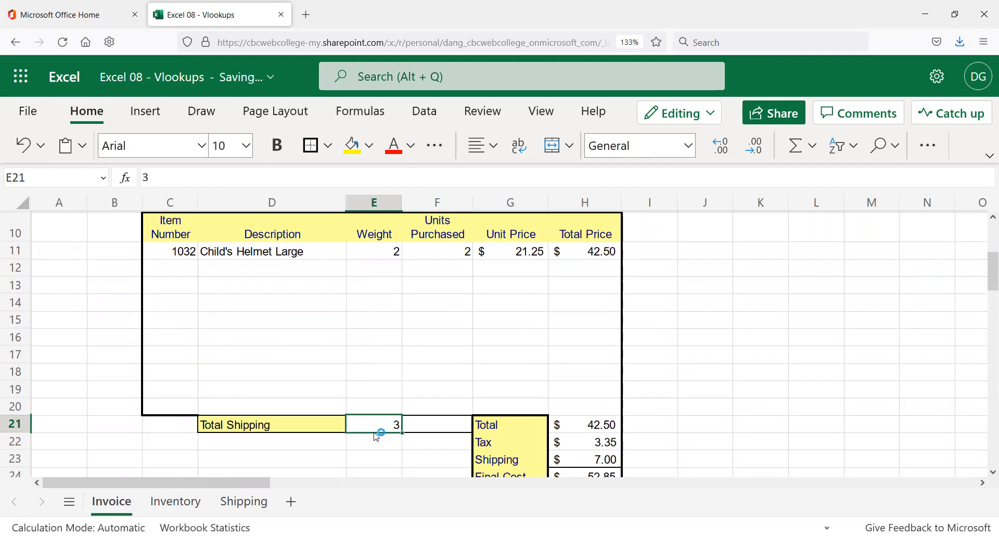
pyautogui.hotkey('ctrl', 'z')
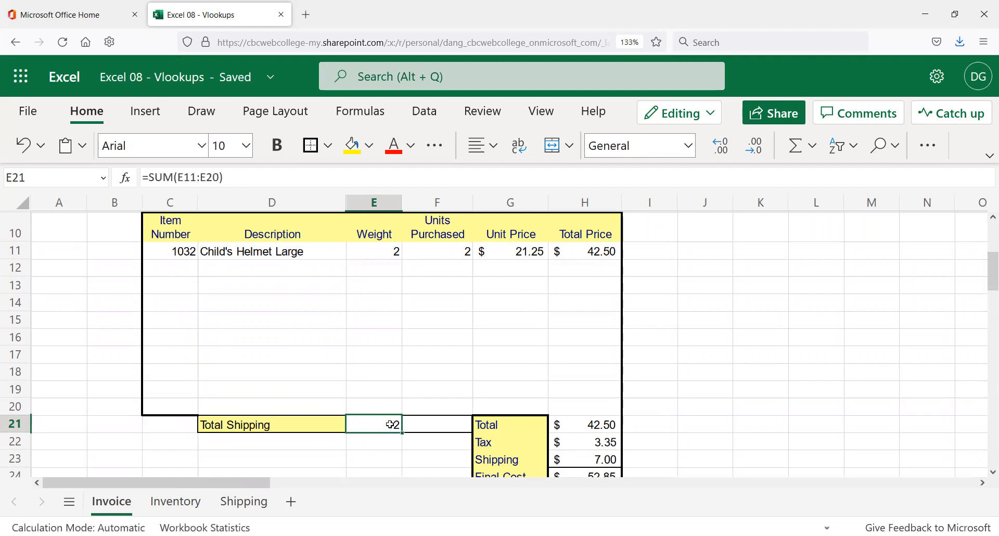
# - Clear the shipping carrier entry from Invoice cell H6
pyautogui.scroll(-3, 704, 372)
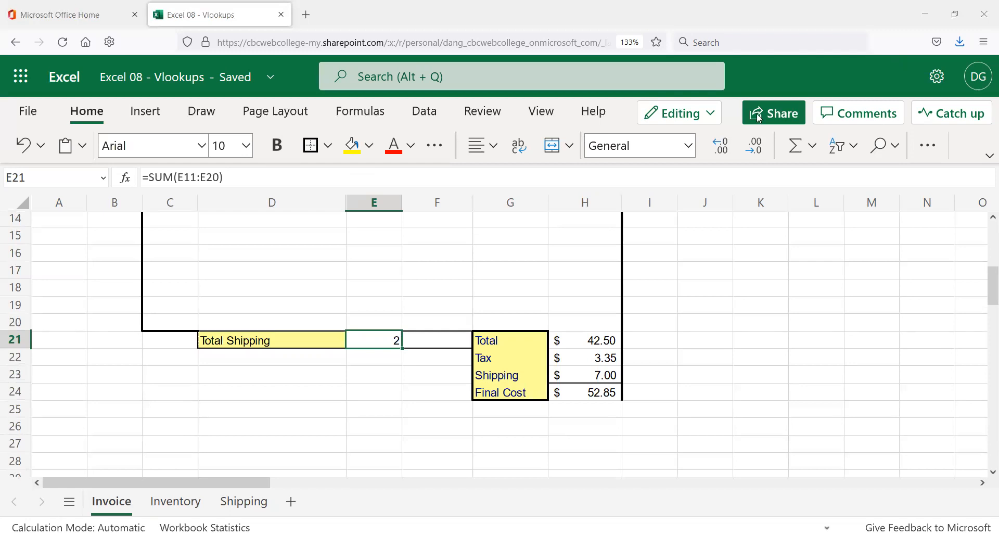
pyautogui.scroll(5, 664, 307)
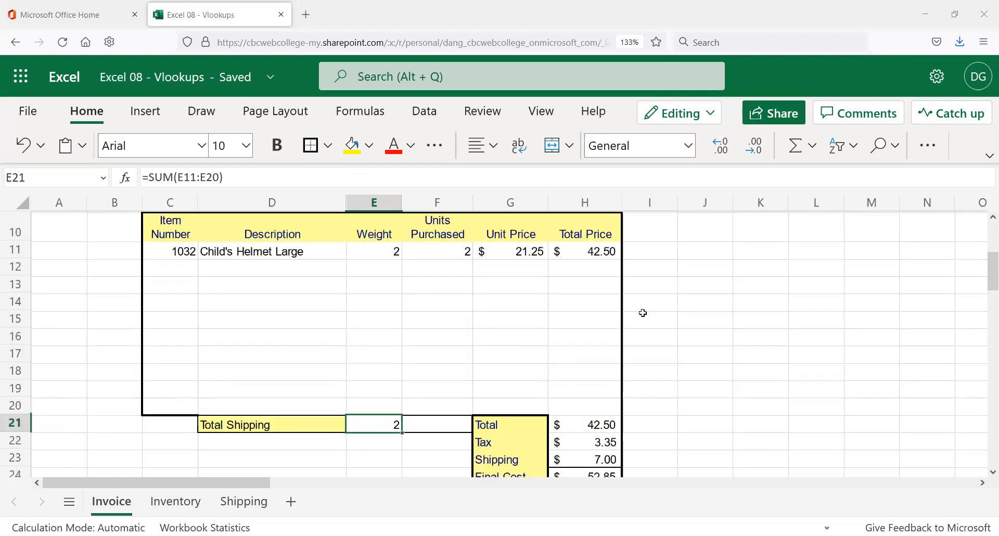
pyautogui.scroll(2, 463, 335)
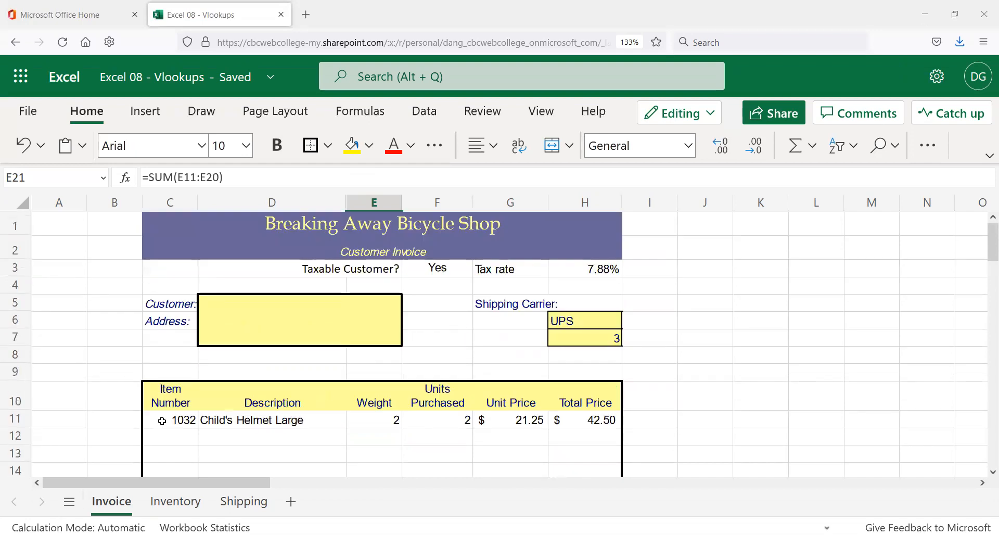
pyautogui.scroll(-2, 174, 411)
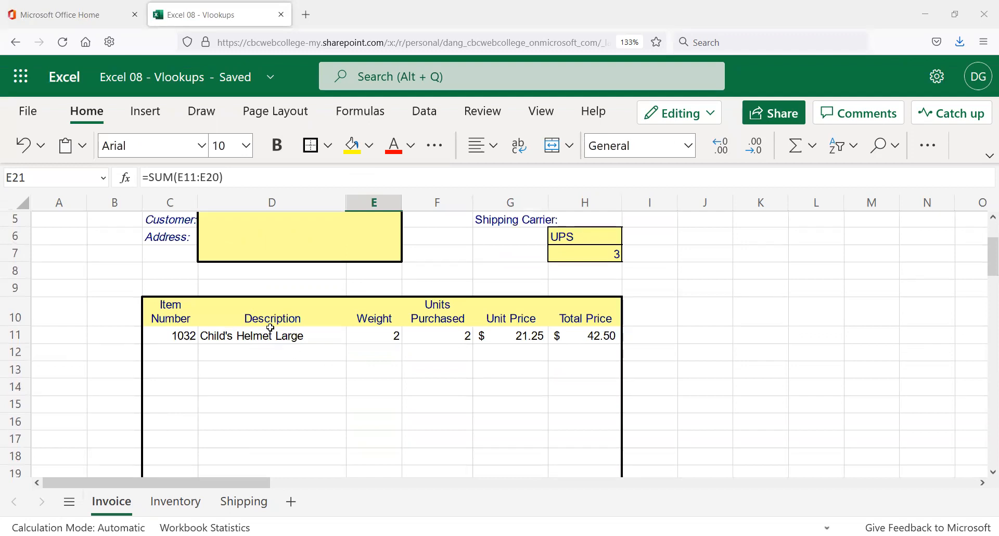
pyautogui.click(600, 234)
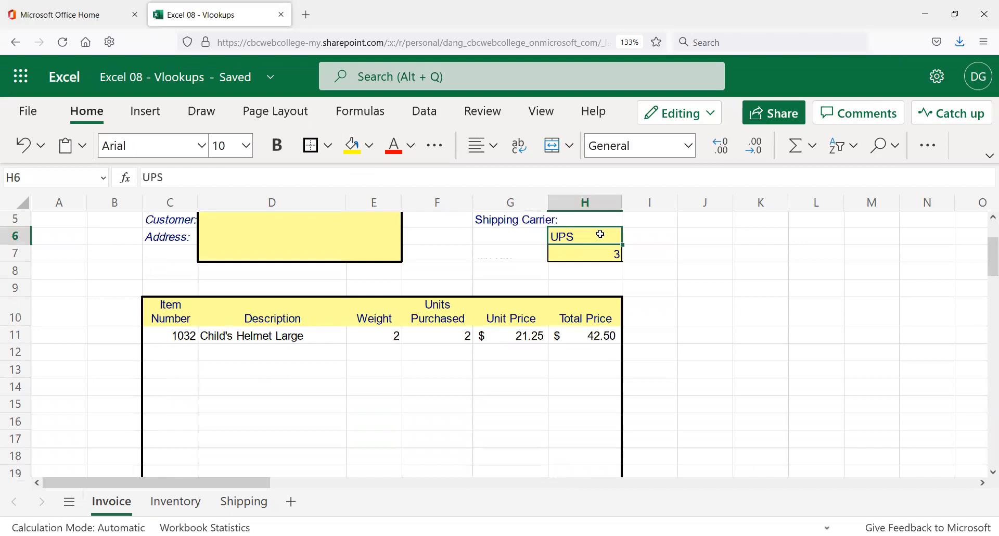
pyautogui.press('Delete')
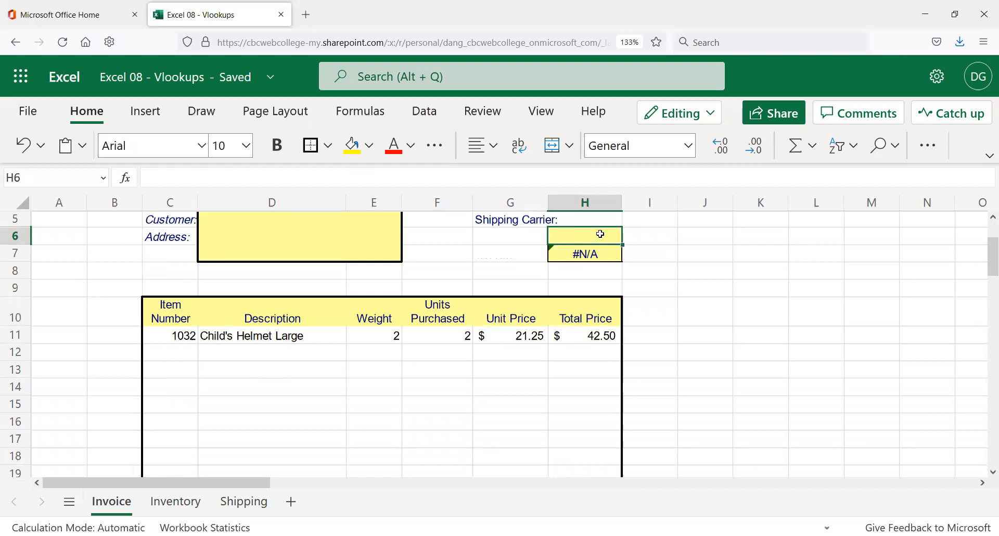
# - Wrap the carrier lookup in Invoice cell H7 in an IF test: =IF(H6>0,HLOOKUP(H6,Shipping!G5:I6,2),"")
pyautogui.click(587, 254)
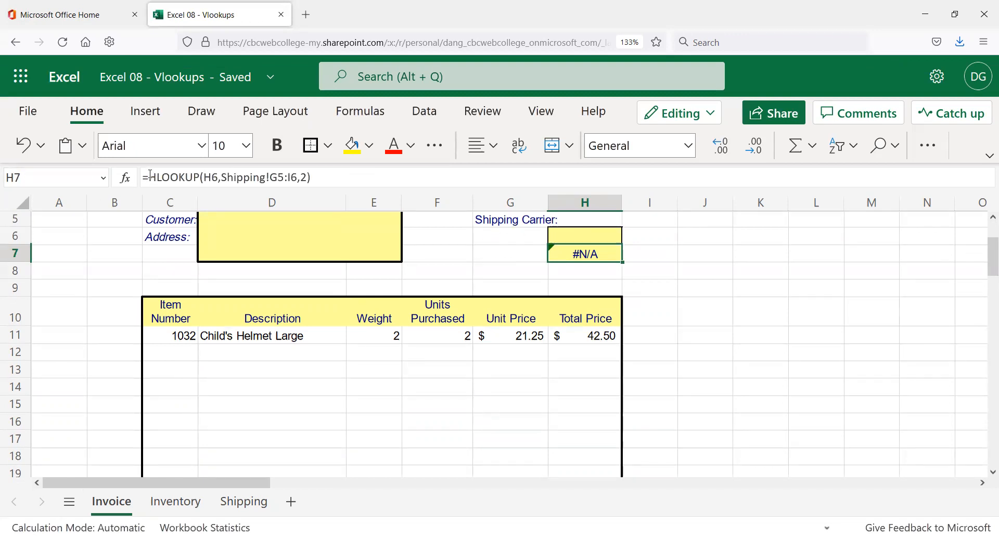
pyautogui.click(150, 177)
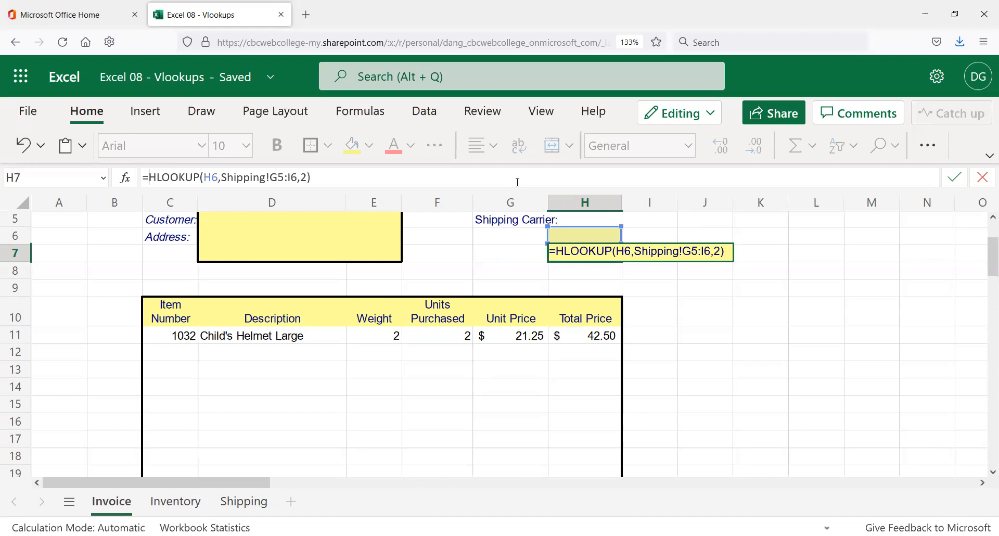
pyautogui.write('if(')
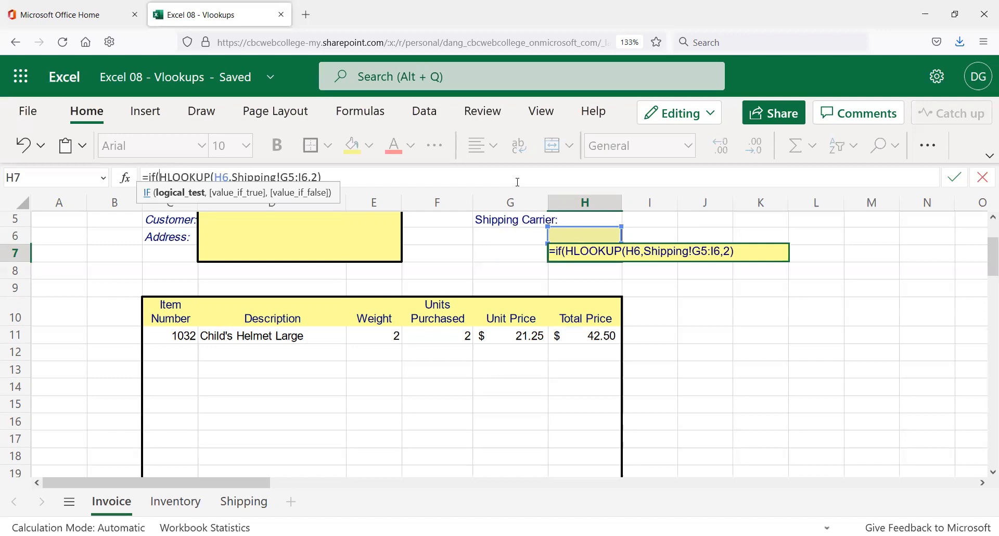
pyautogui.write('h6')
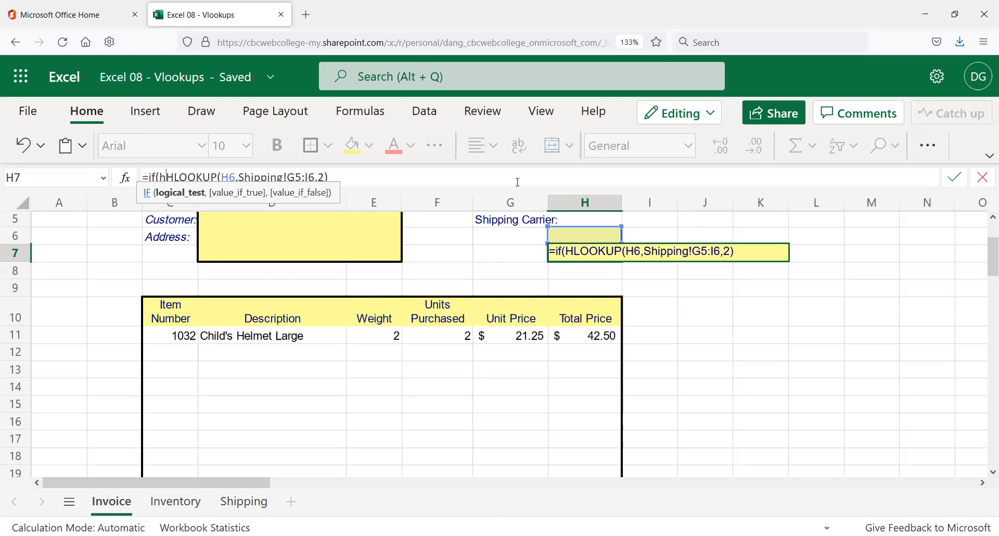
pyautogui.write('>')
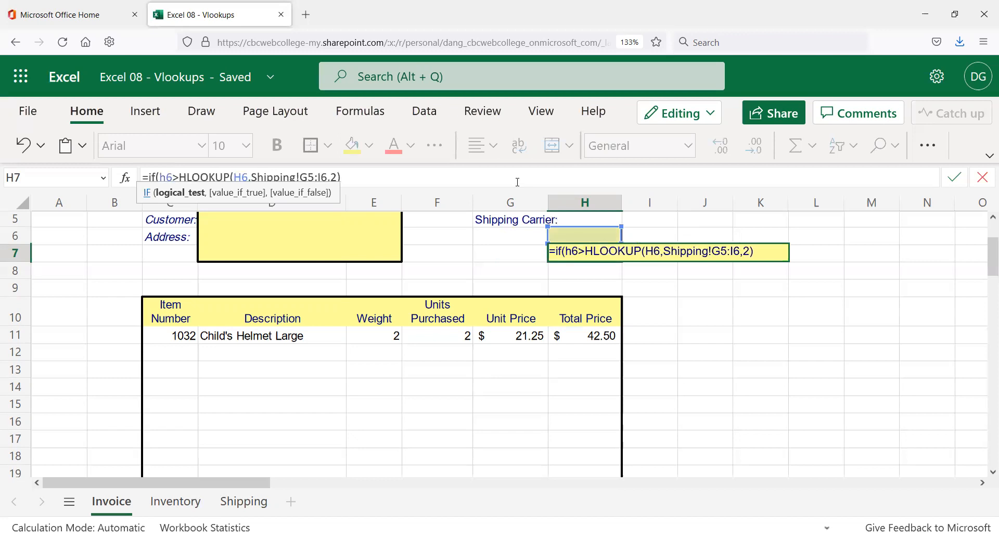
pyautogui.write('0')
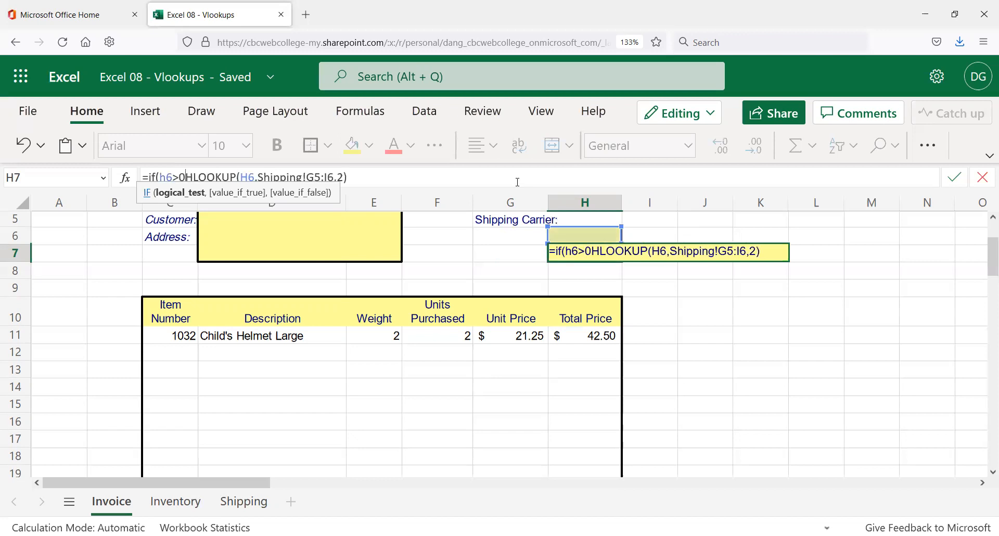
pyautogui.write(',')
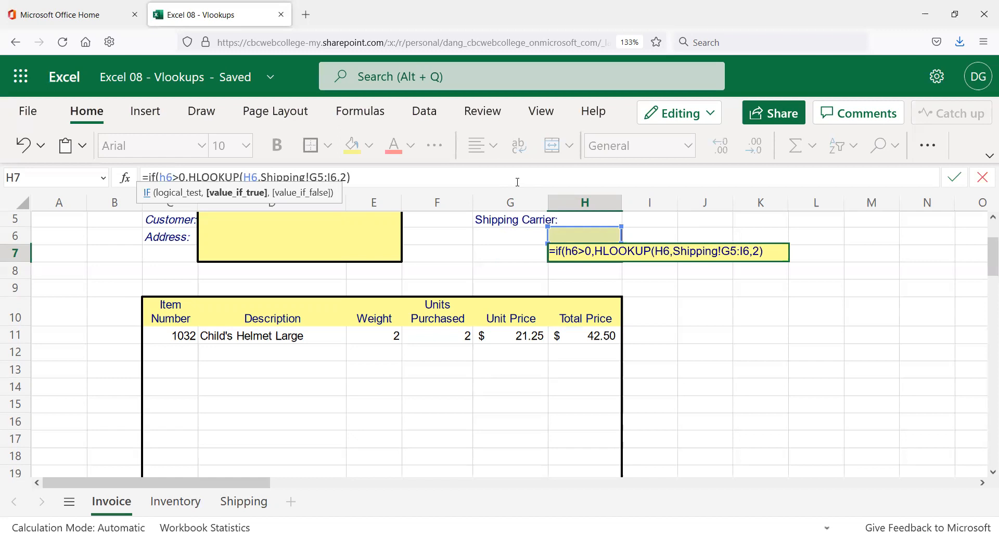
pyautogui.write(',')
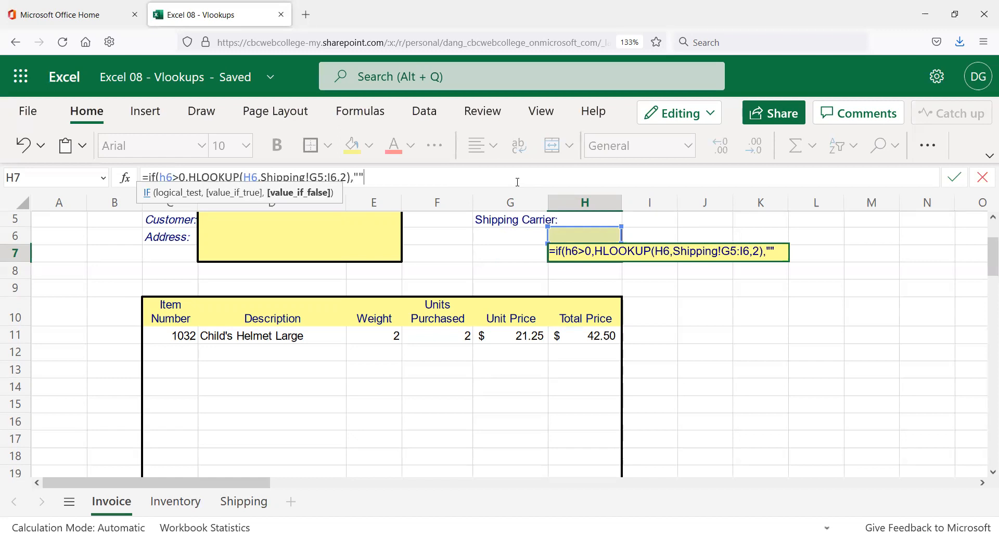
pyautogui.write('"")')
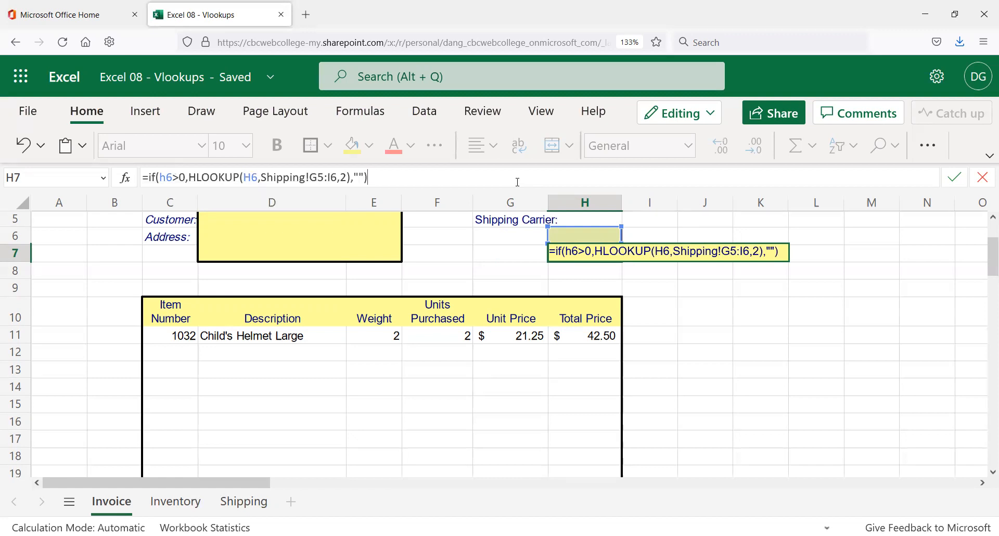
pyautogui.press('Return')
pyautogui.press('Up')
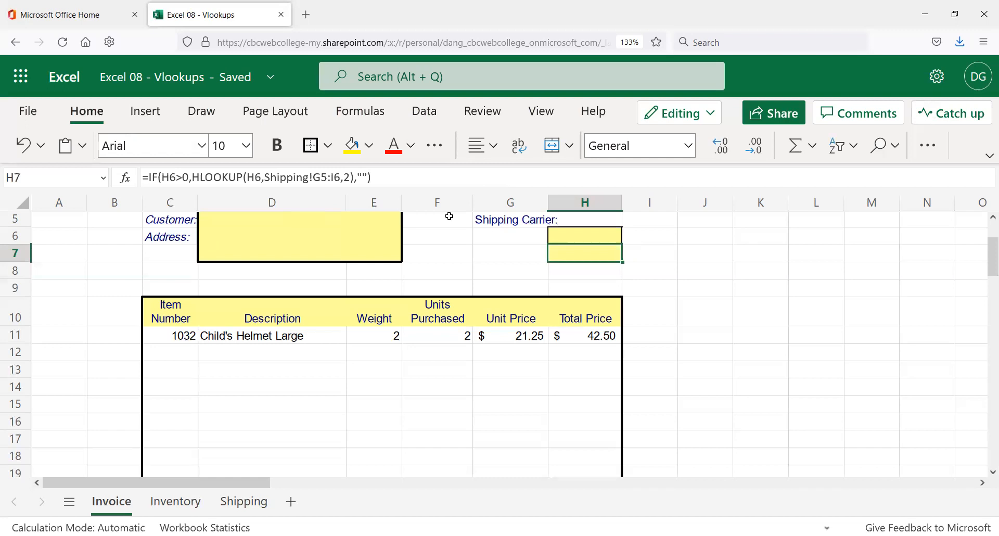
# - Test the carrier lookup by entering UPS in Invoice cell H6, and clear the entry again
pyautogui.click(575, 231)
pyautogui.write('UPS')
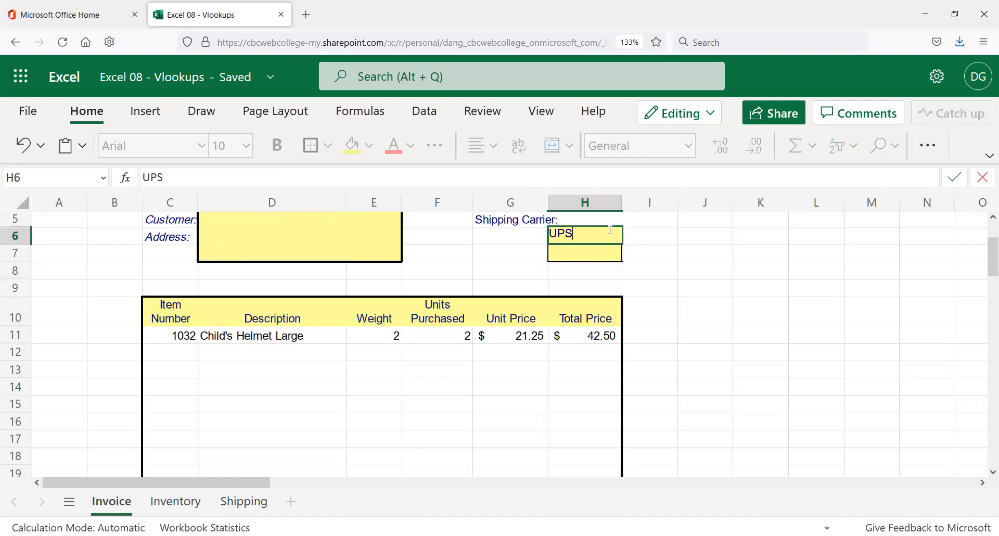
pyautogui.press('Return')
pyautogui.click(610, 230)
pyautogui.press('Delete')
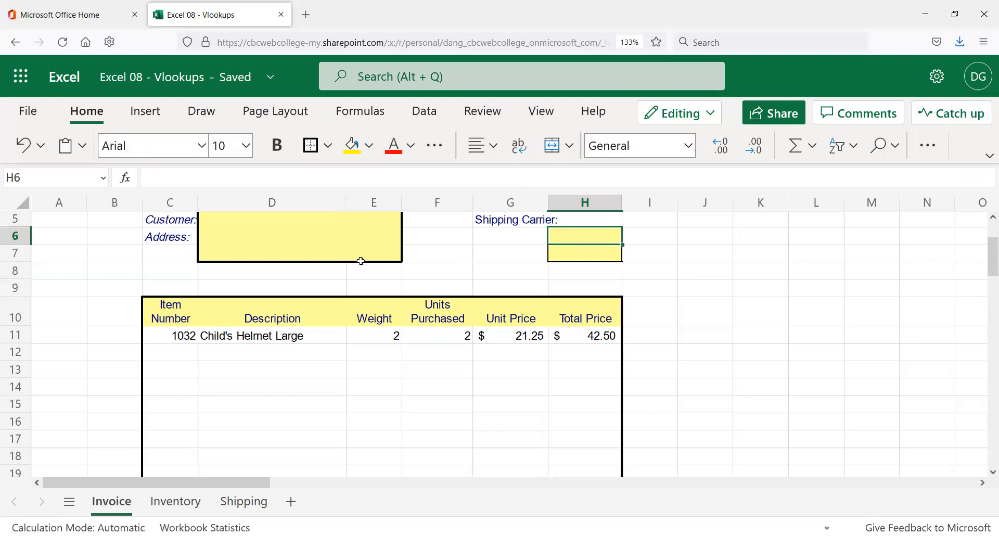
# - Clear the item number in C11 and the units purchased in F11 from the first invoice line
pyautogui.scroll(-2, 344, 265)
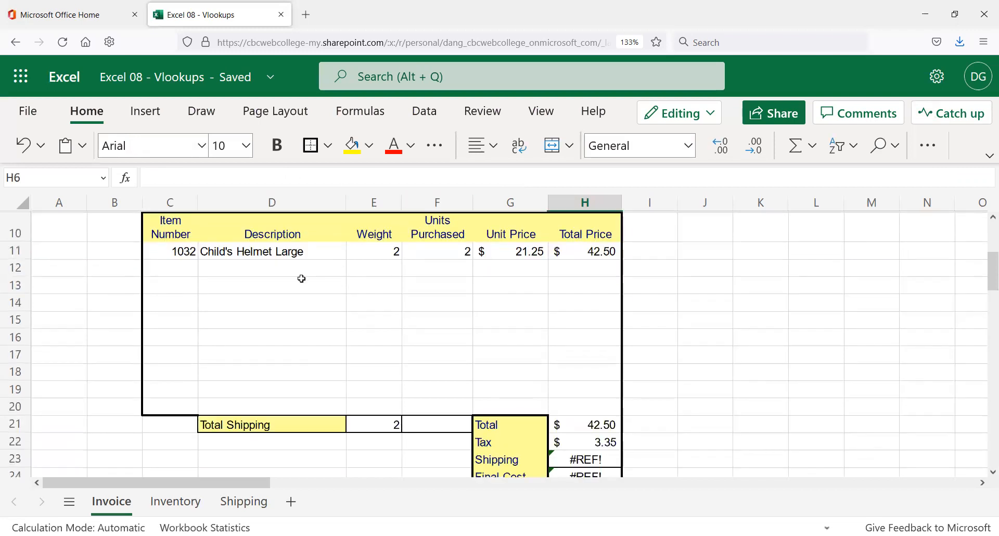
pyautogui.click(182, 253)
pyautogui.press('Delete')
pyautogui.press('Right')
pyautogui.press('Right')
pyautogui.press('Right')
pyautogui.press('Right')
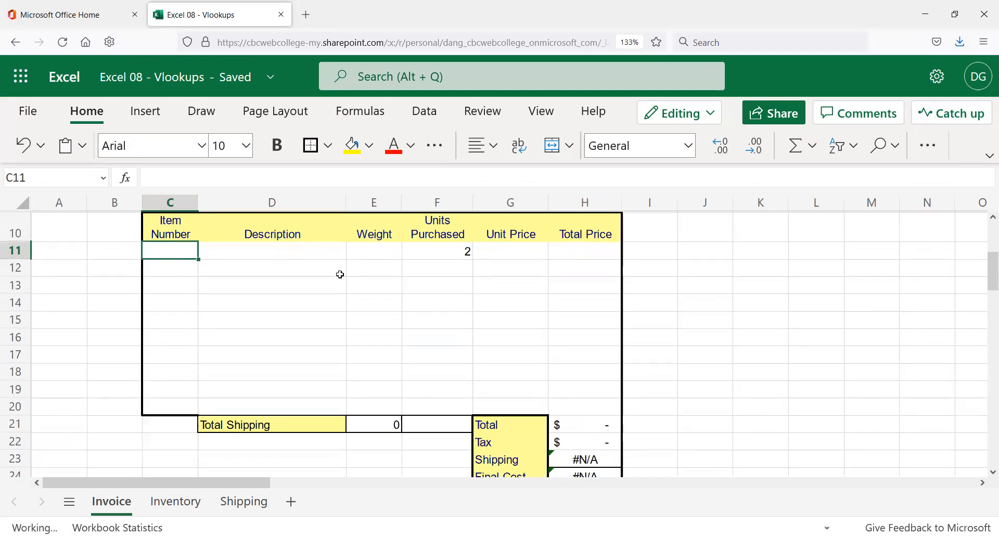
pyautogui.press('Left')
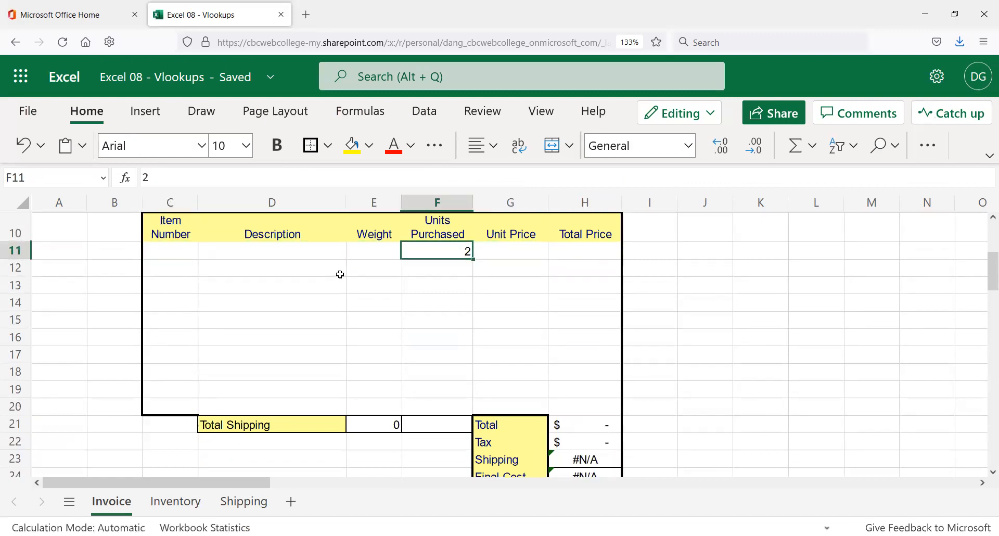
pyautogui.press('Delete')
pyautogui.press('Down')
pyautogui.press('Down')
pyautogui.press('Down')
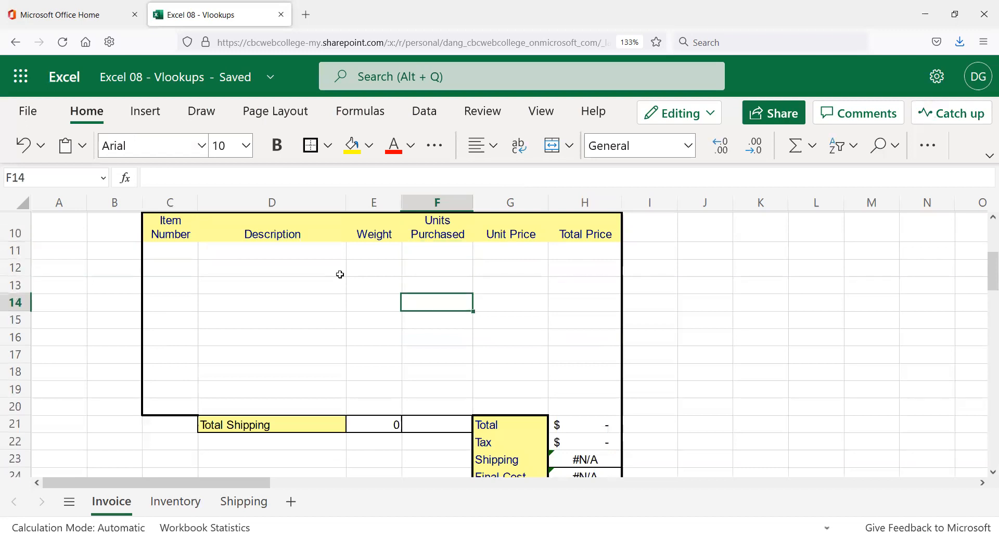
# - Examine the shipping formula in H23 against the blank carrier and item cells of the invoice
pyautogui.scroll(-2, 407, 346)
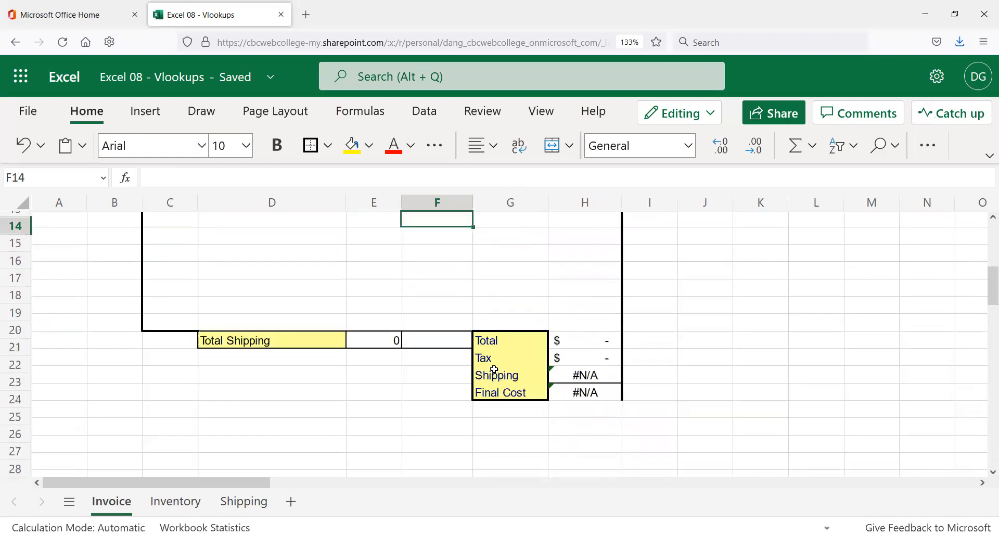
pyautogui.click(610, 374)
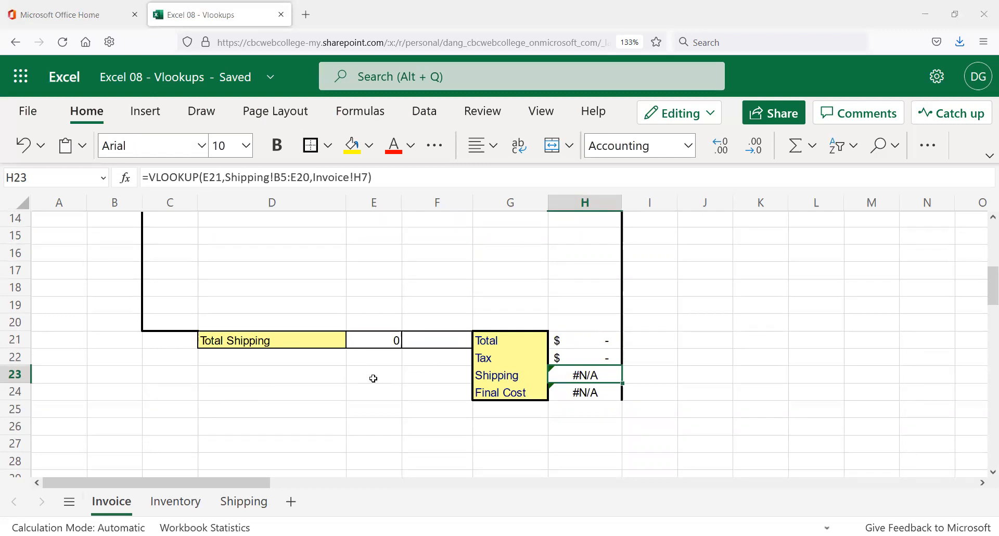
pyautogui.scroll(3, 373, 381)
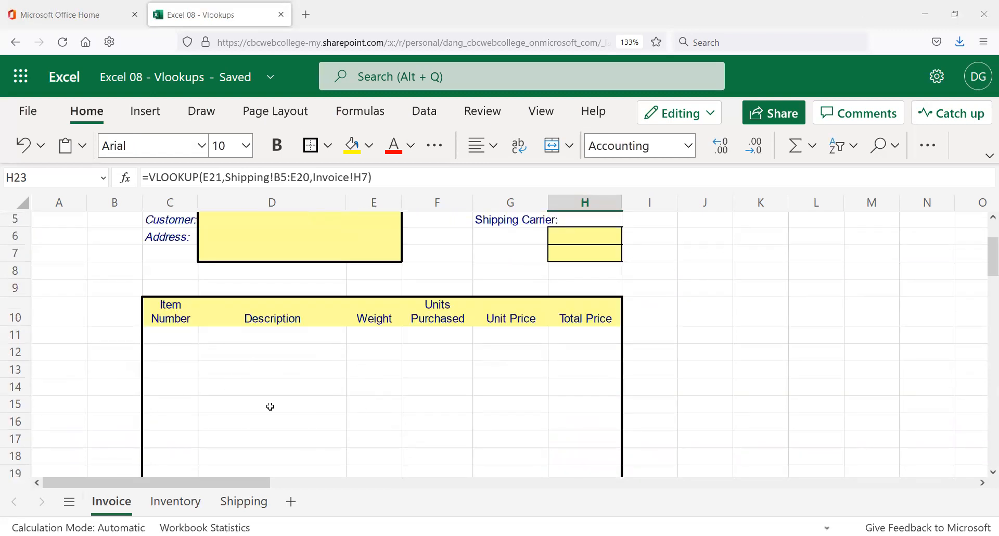
pyautogui.scroll(-3, 341, 371)
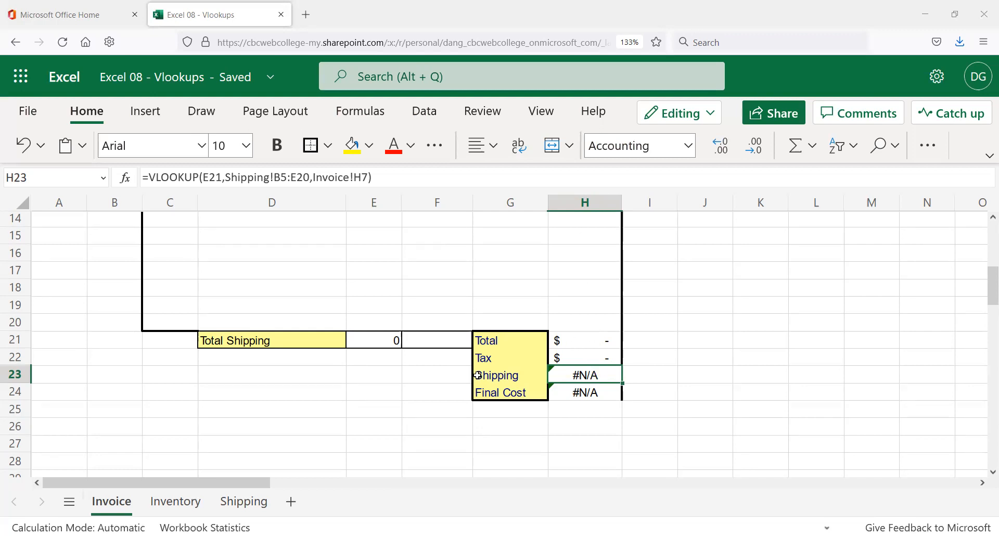
# - Enter item number 1032 in C11 and 1 unit purchased in F11 on the Invoice sheet
pyautogui.scroll(2, 486, 367)
pyautogui.click(186, 249)
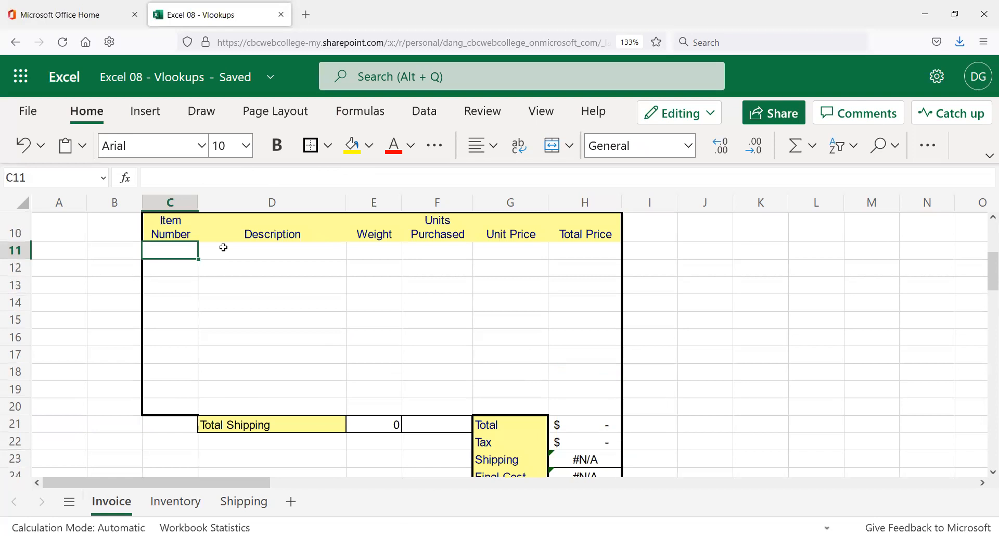
pyautogui.write('1032')
pyautogui.press('Tab')
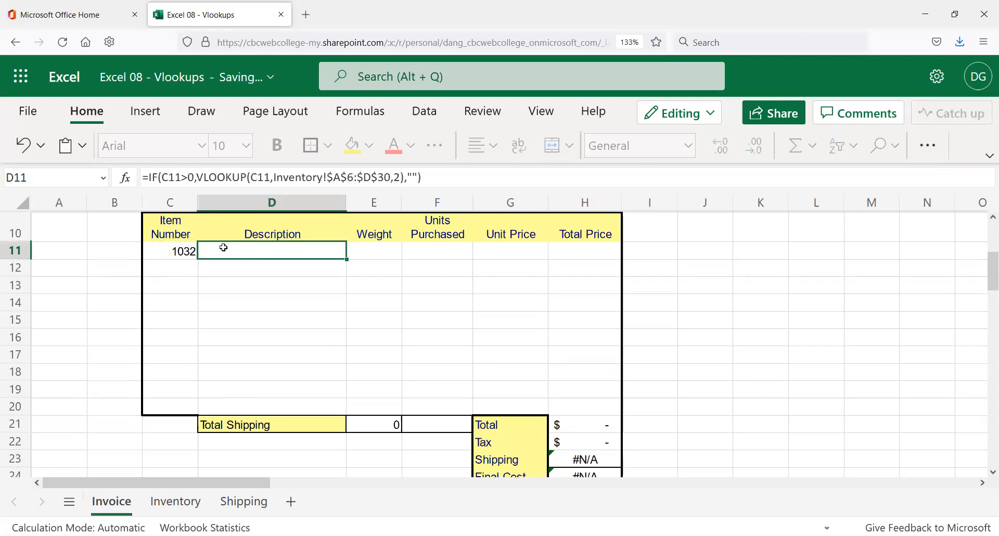
pyautogui.scroll(2, 172, 245)
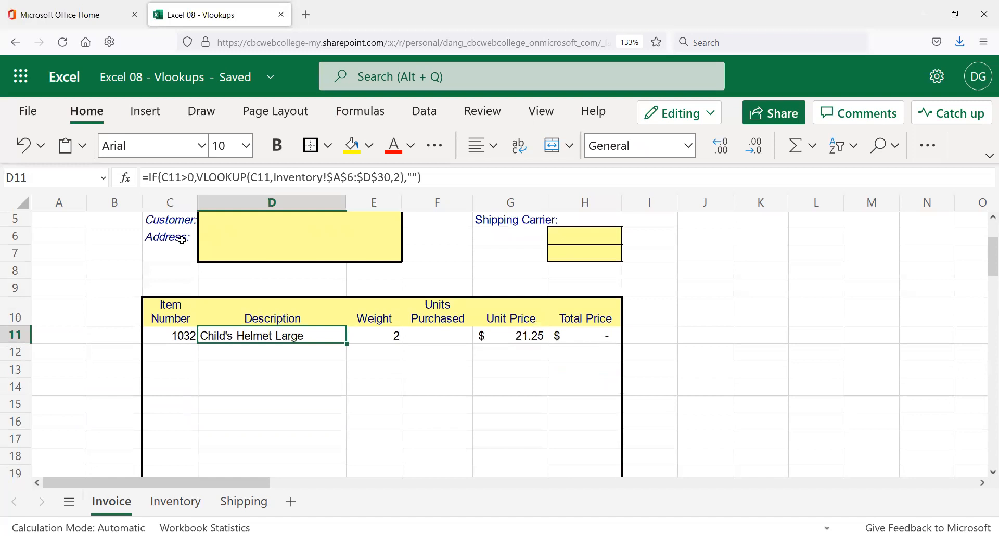
pyautogui.click(441, 338)
pyautogui.write('1')
pyautogui.press('Return')
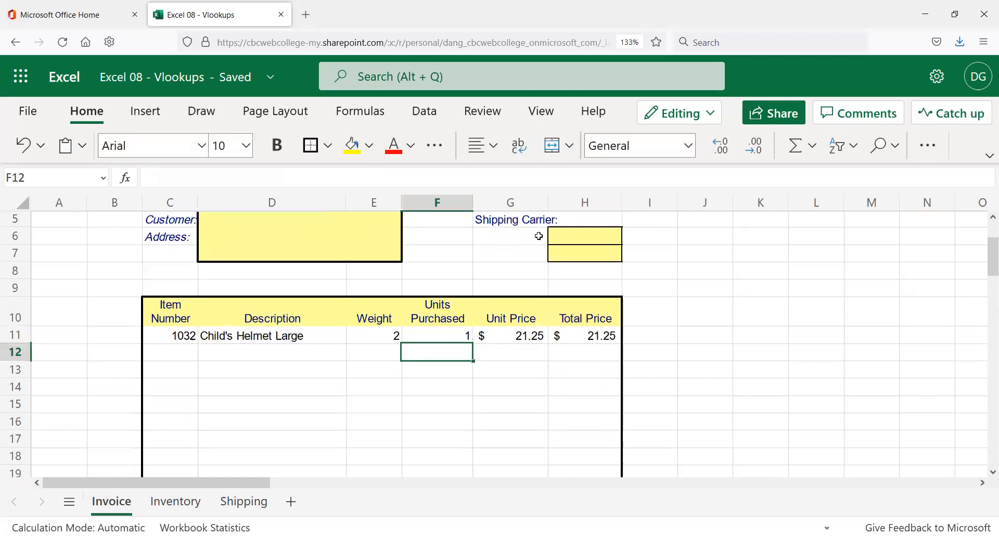
# - Undo the units purchased entry in F11 and clear the item number from C11
pyautogui.scroll(-4, 518, 290)
pyautogui.scroll(6, 370, 326)
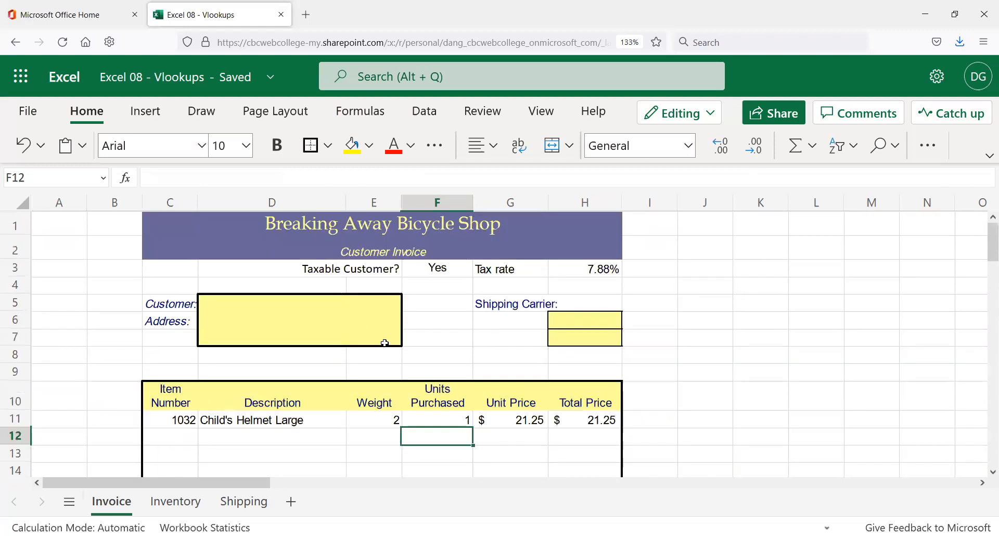
pyautogui.hotkey('ctrl', 'z')
pyautogui.click(185, 418)
pyautogui.press('Delete')
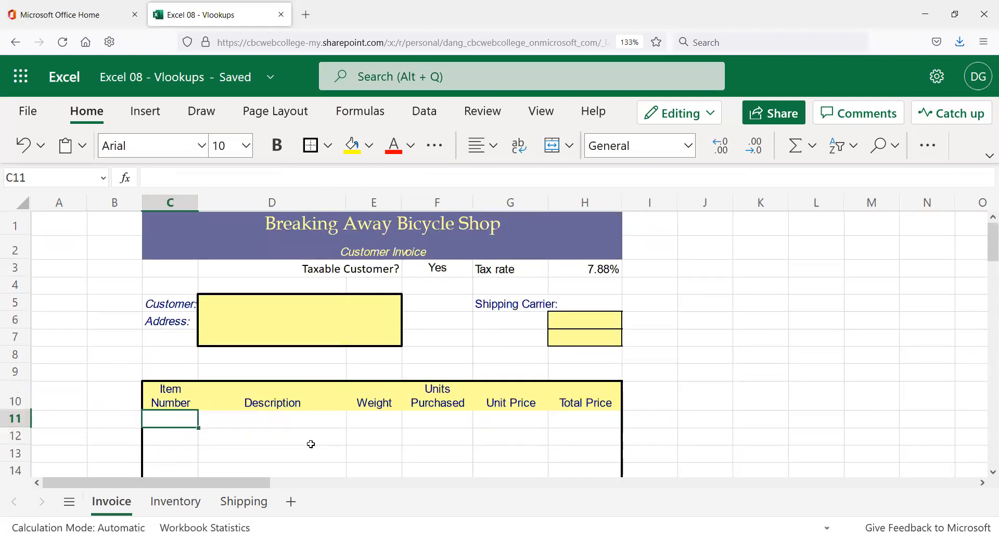
# - Compare the shipping formula in H23 with the final cost formula in H24 to trace the source of the error
pyautogui.scroll(-1, 279, 439)
pyautogui.scroll(-3, 279, 438)
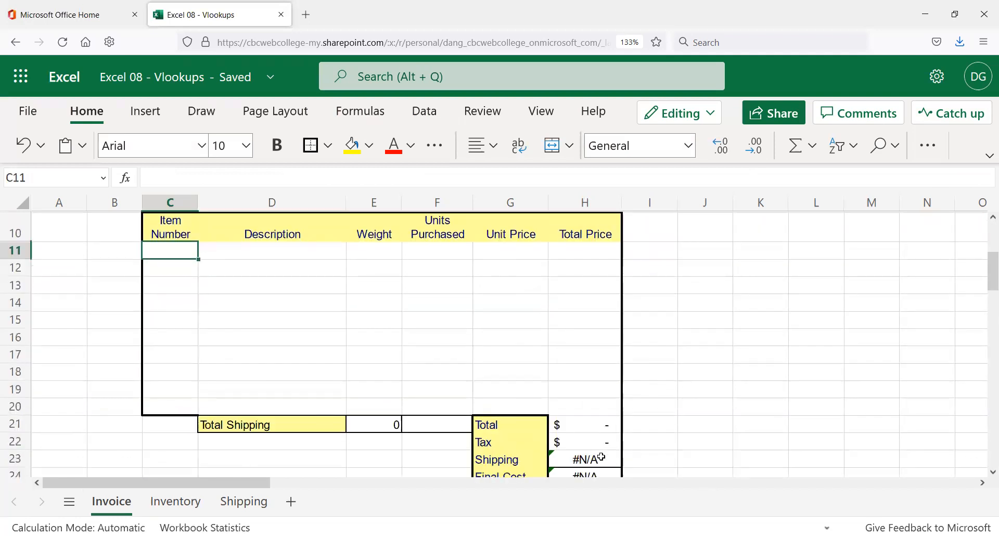
pyautogui.click(595, 459)
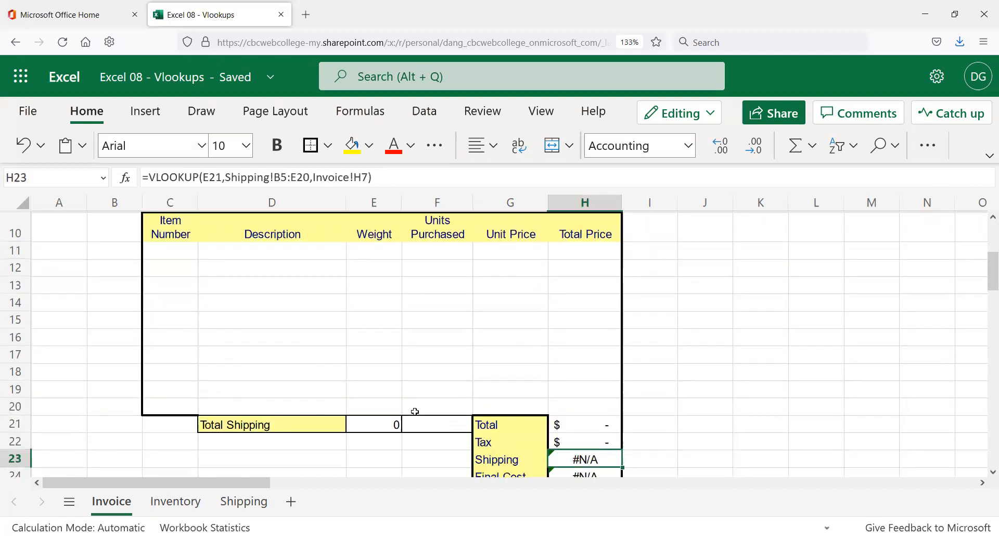
pyautogui.scroll(-2, 415, 412)
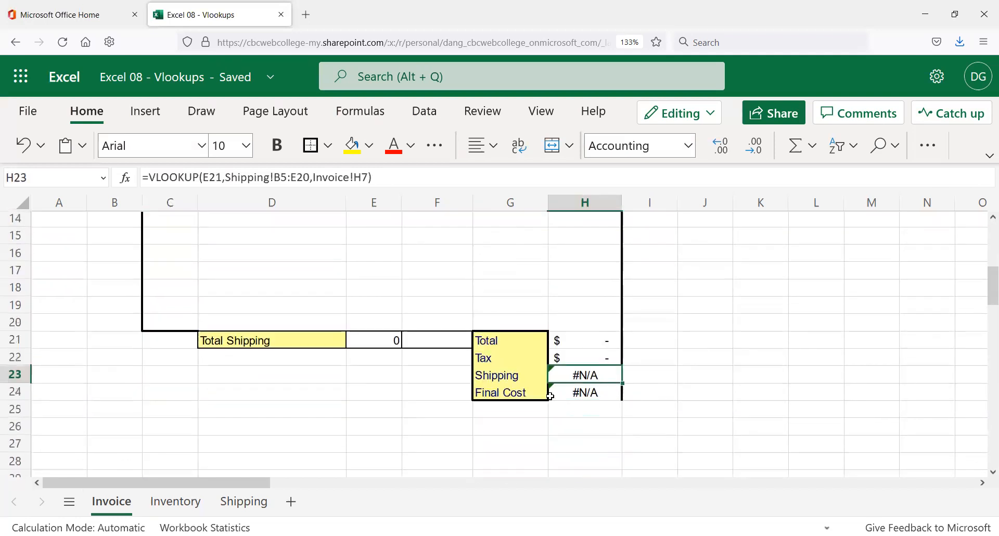
pyautogui.click(593, 394)
pyautogui.click(587, 375)
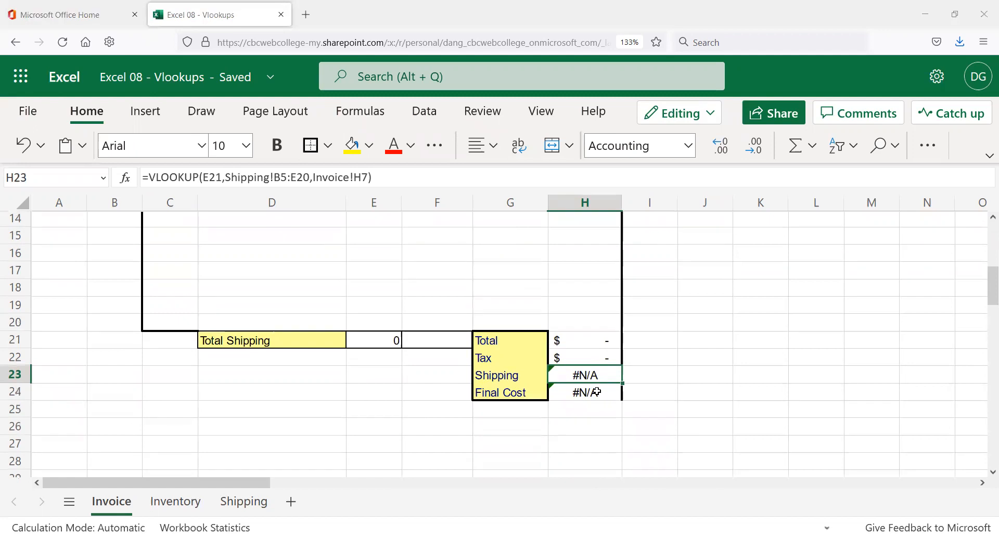
pyautogui.click(598, 391)
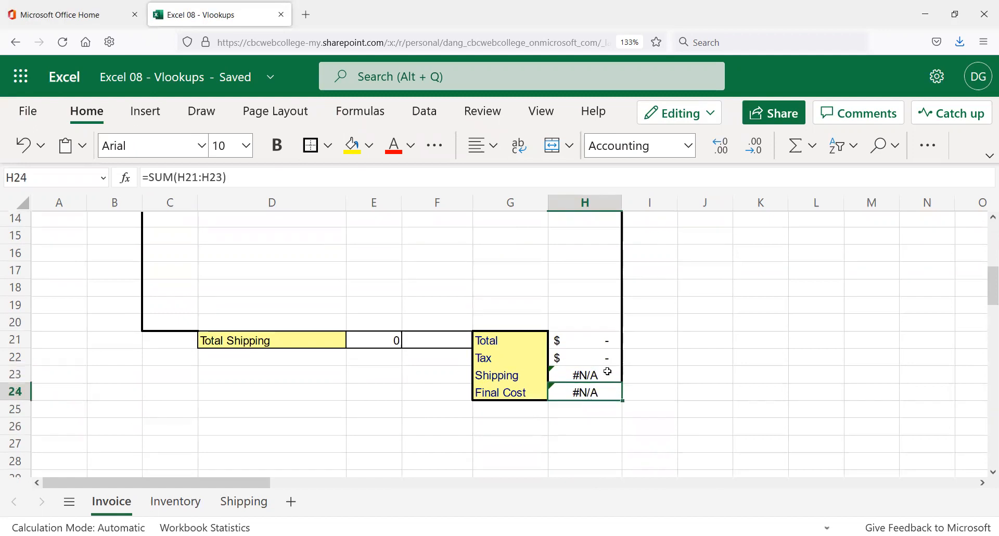
pyautogui.click(585, 379)
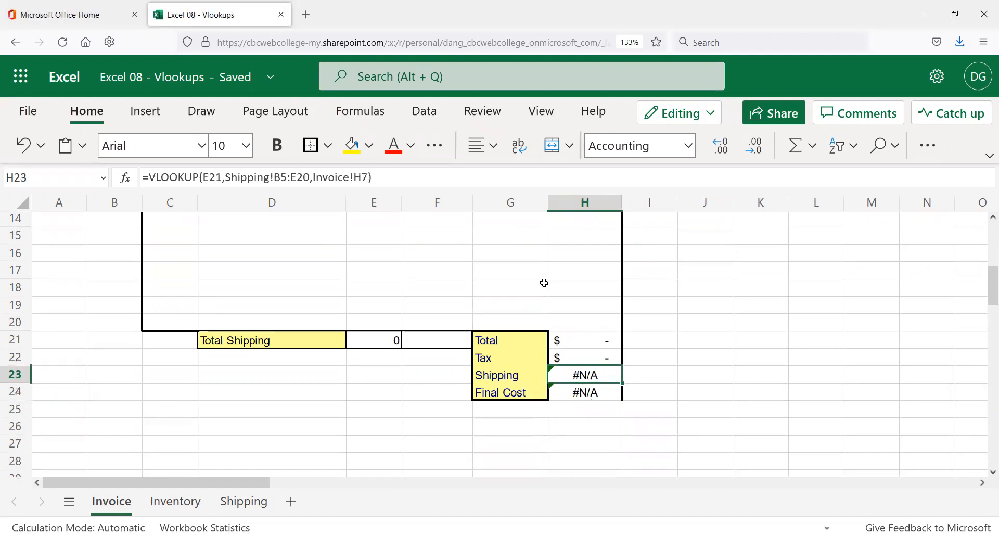
pyautogui.click(599, 396)
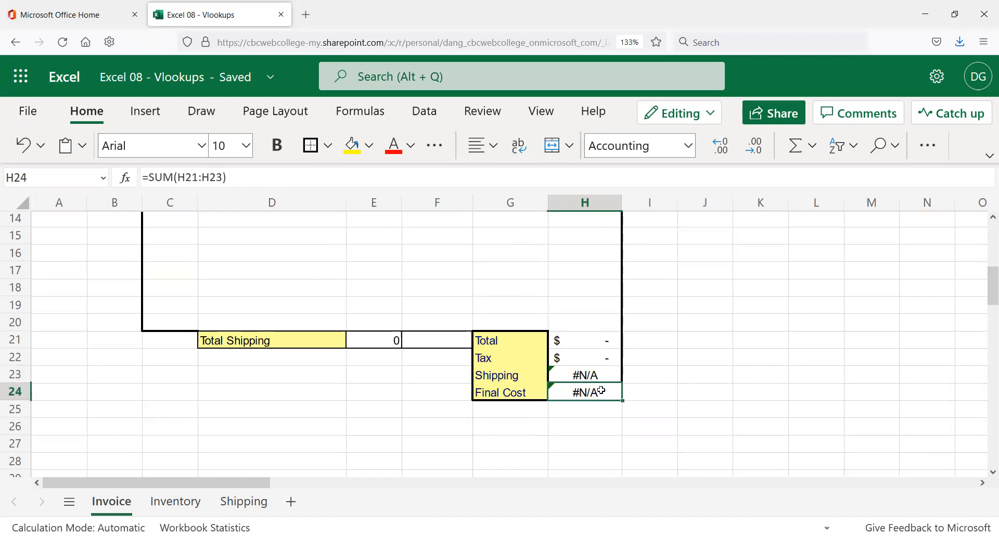
# - Try replacing the shipping formula in Invoice cell H23 with 0
pyautogui.click(593, 371)
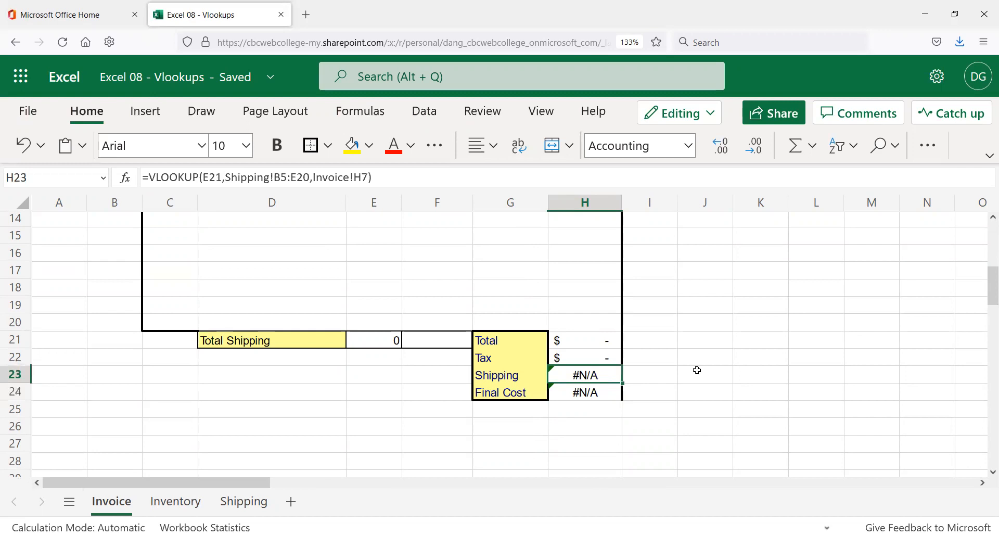
pyautogui.write('0')
pyautogui.press('Return')
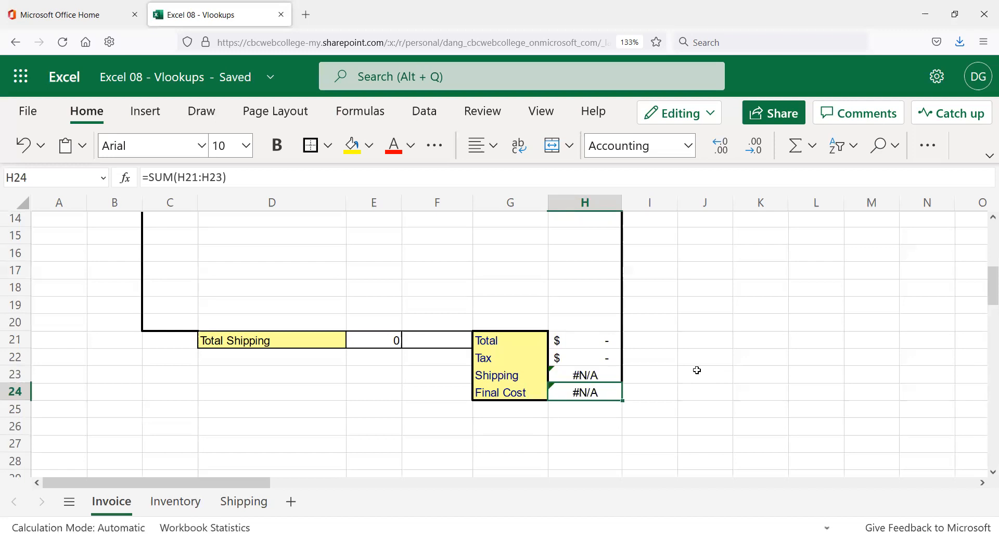
pyautogui.press('Up')
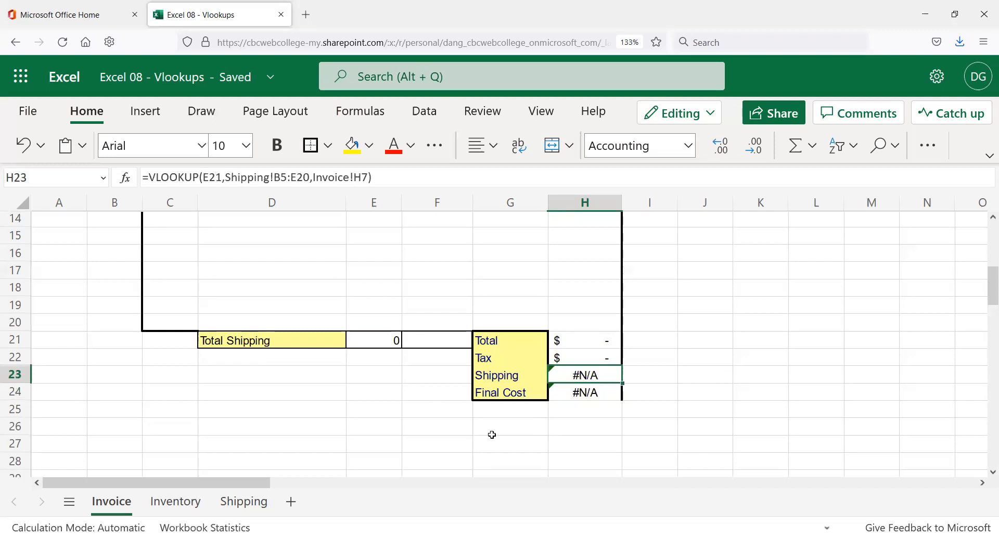
# - Wrap the shipping lookup in Invoice cell H23 in an IF: =IF(H6>0,VLOOKUP(E21,Shipping!B5:E20,Invoice!H7),0)
pyautogui.scroll(2, 609, 380)
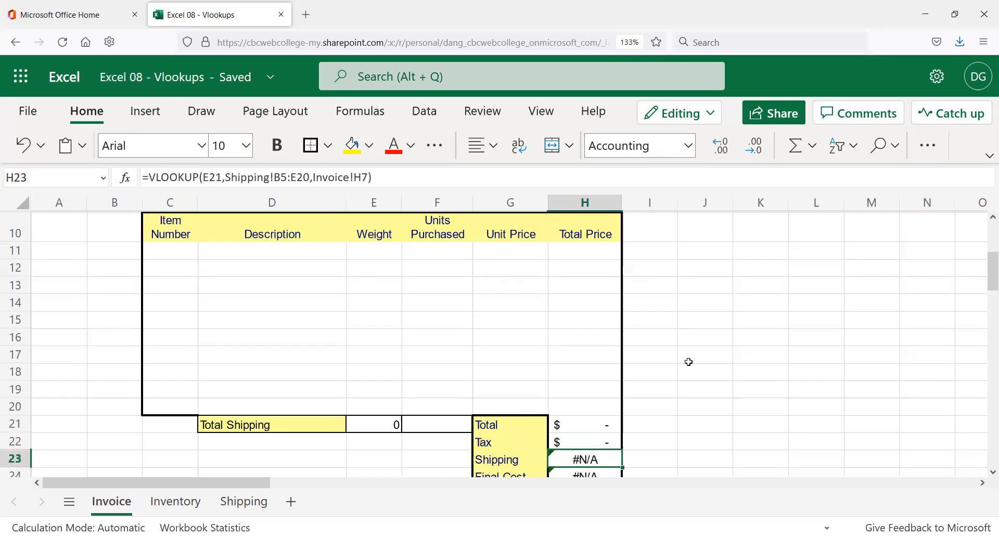
pyautogui.click(149, 177)
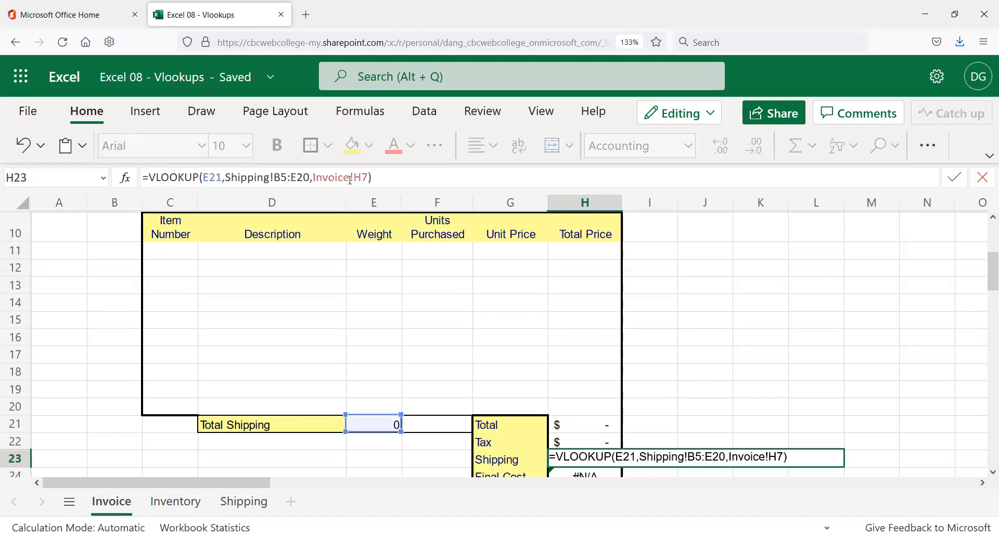
pyautogui.write('if')
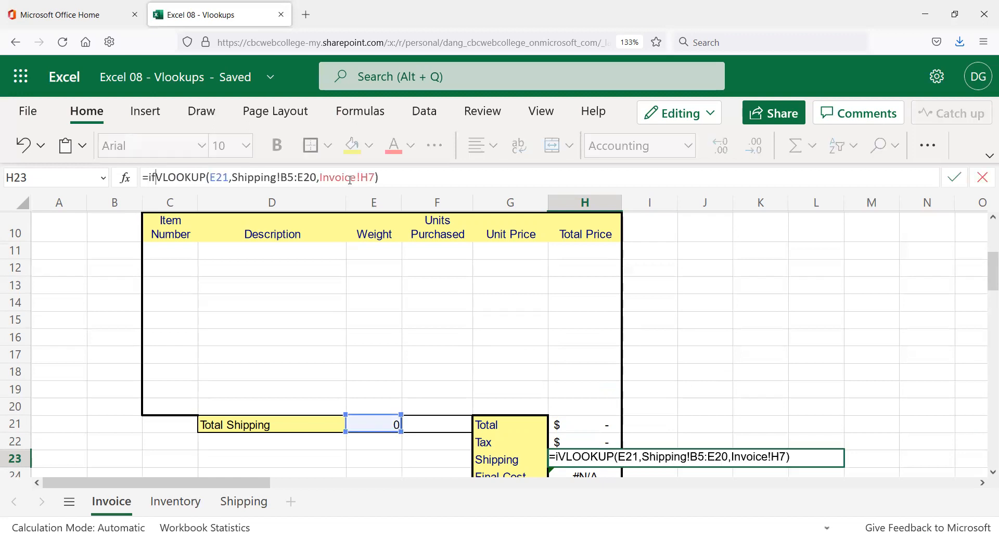
pyautogui.write('(')
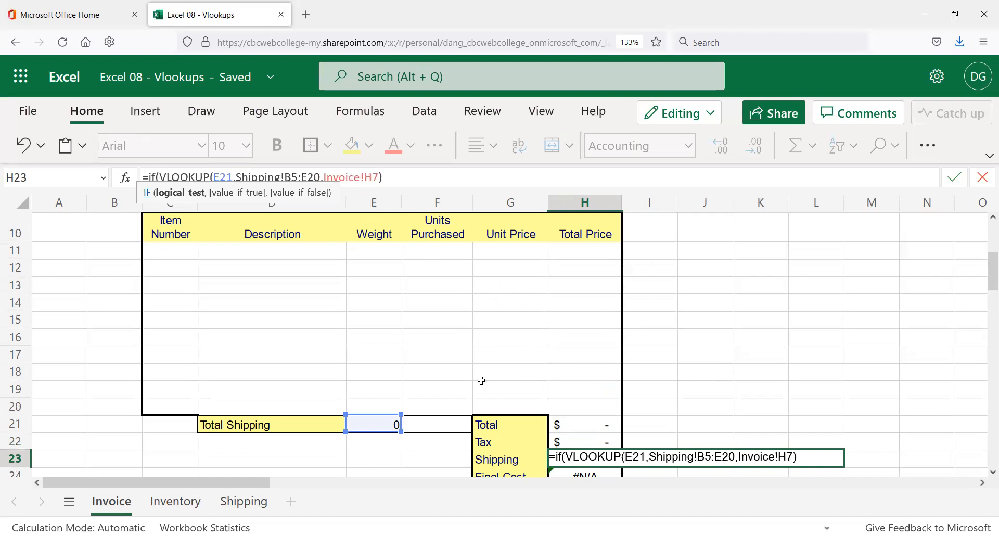
pyautogui.scroll(1, 515, 389)
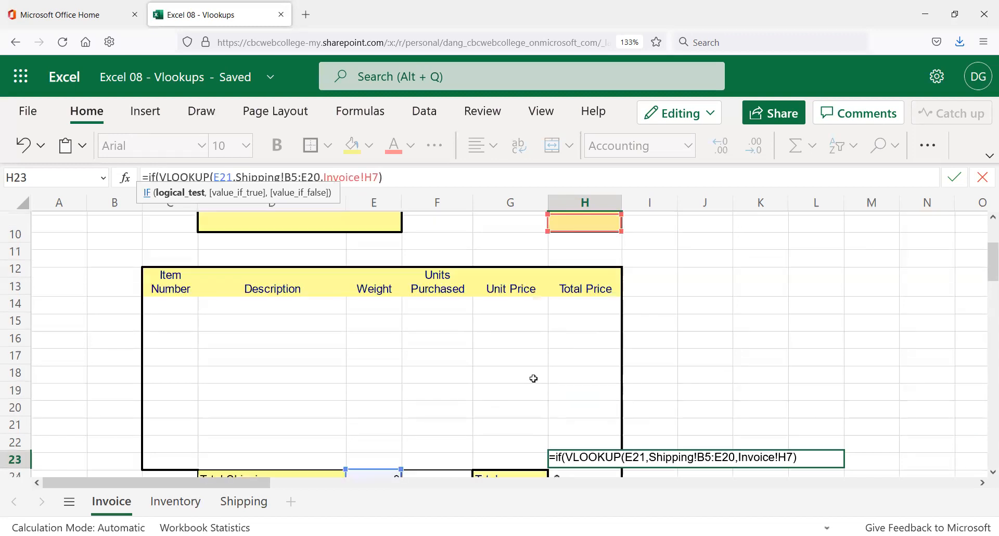
pyautogui.scroll(3, 515, 390)
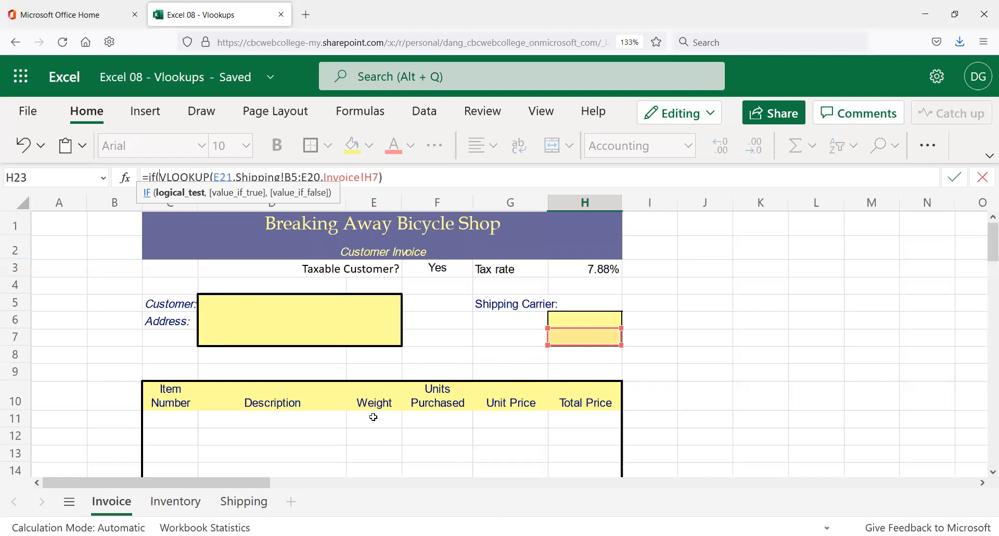
pyautogui.scroll(-5, 451, 471)
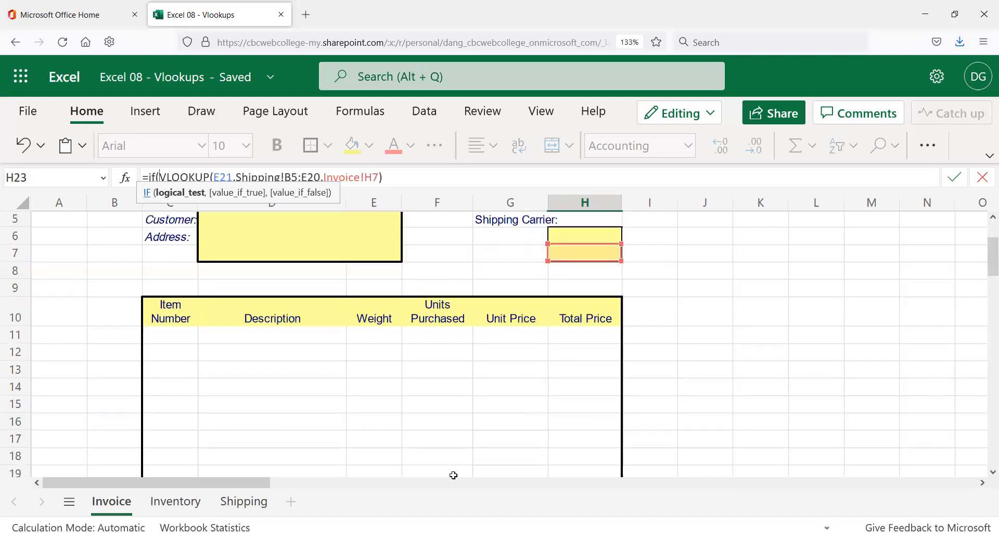
pyautogui.scroll(3, 439, 454)
pyautogui.write('h6')
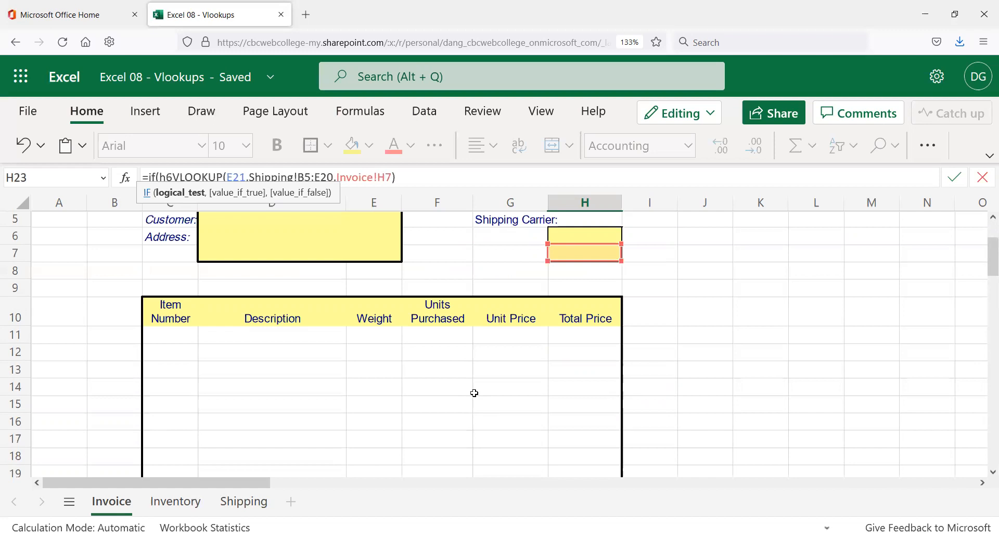
pyautogui.write('>0,')
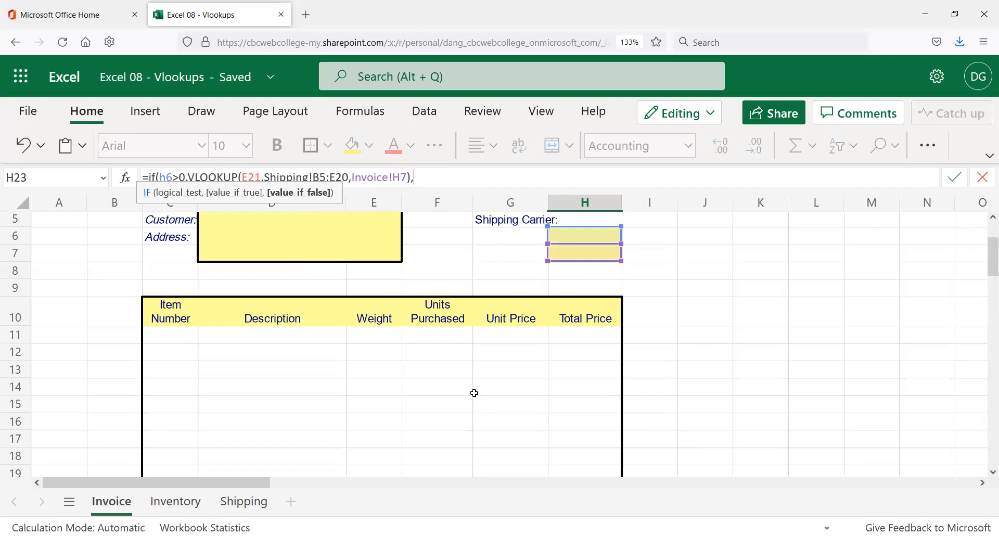
pyautogui.write('0')
pyautogui.write(')')
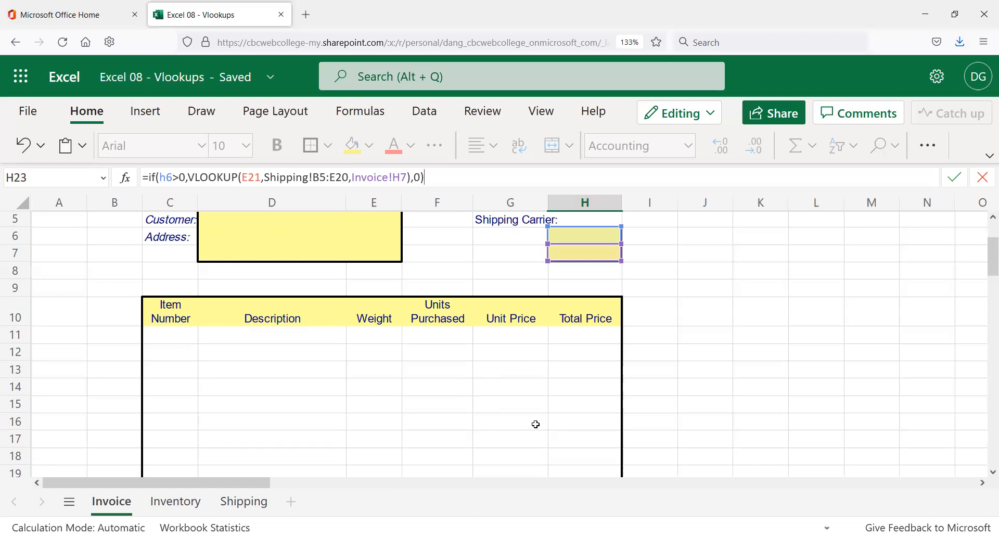
pyautogui.press('Return')
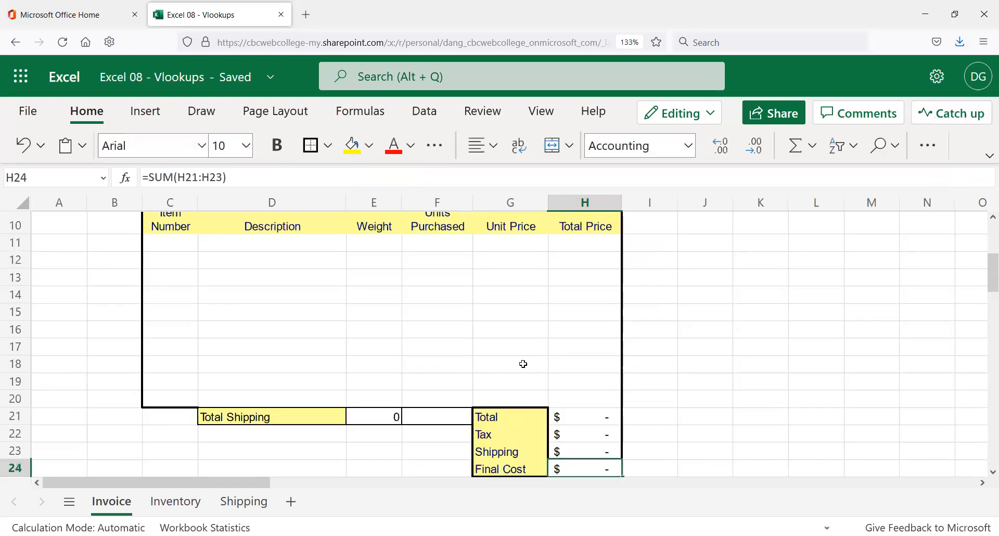
# - Apply a thick bottom border to the final cost cell H24 on the Invoice sheet
pyautogui.scroll(-2, 522, 362)
pyautogui.click(578, 368)
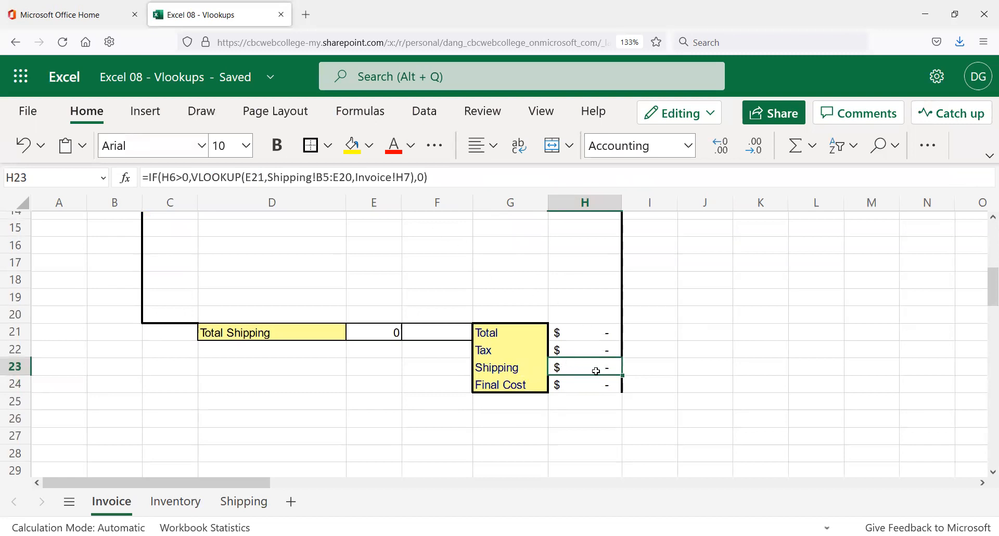
pyautogui.click(588, 390)
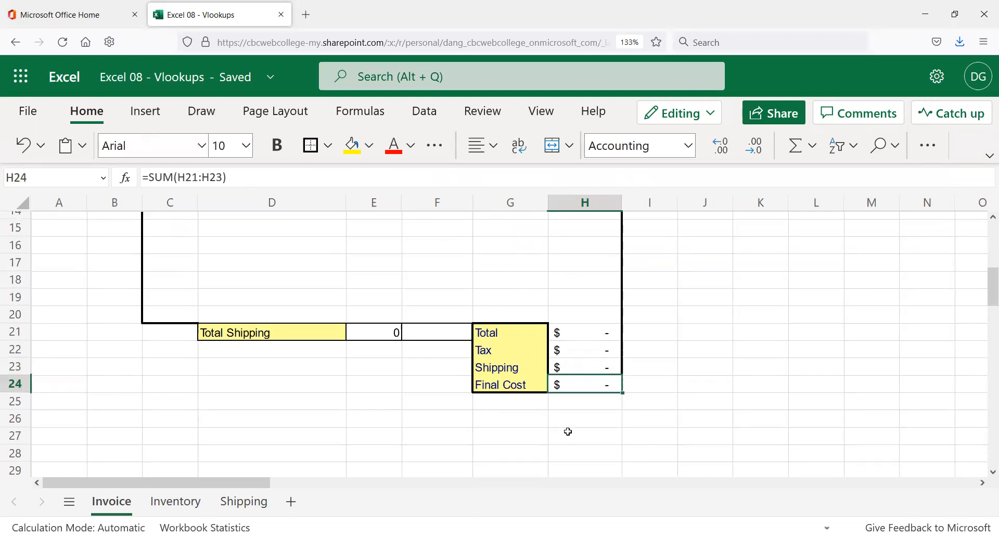
pyautogui.click(660, 337)
pyautogui.click(597, 386)
pyautogui.scroll(2, 552, 347)
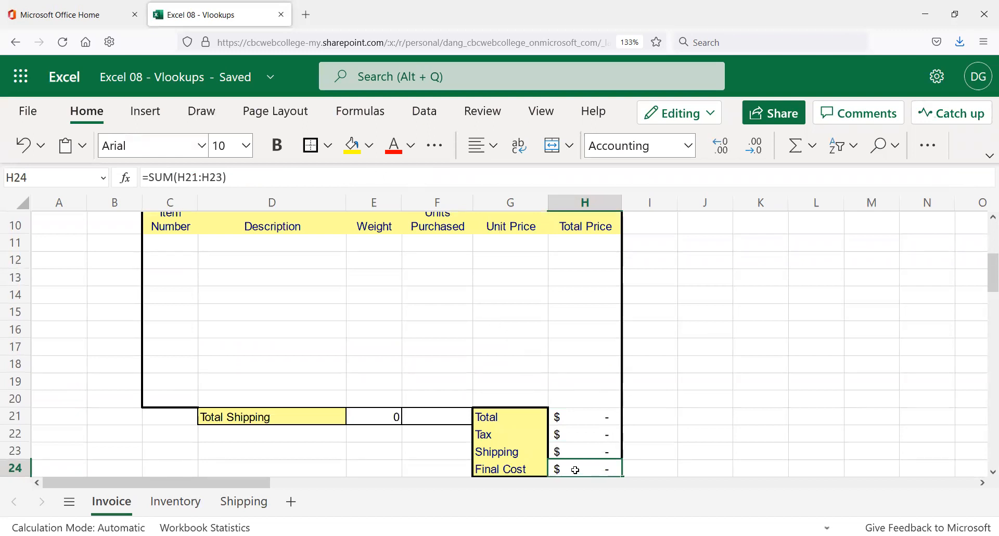
pyautogui.click(329, 145)
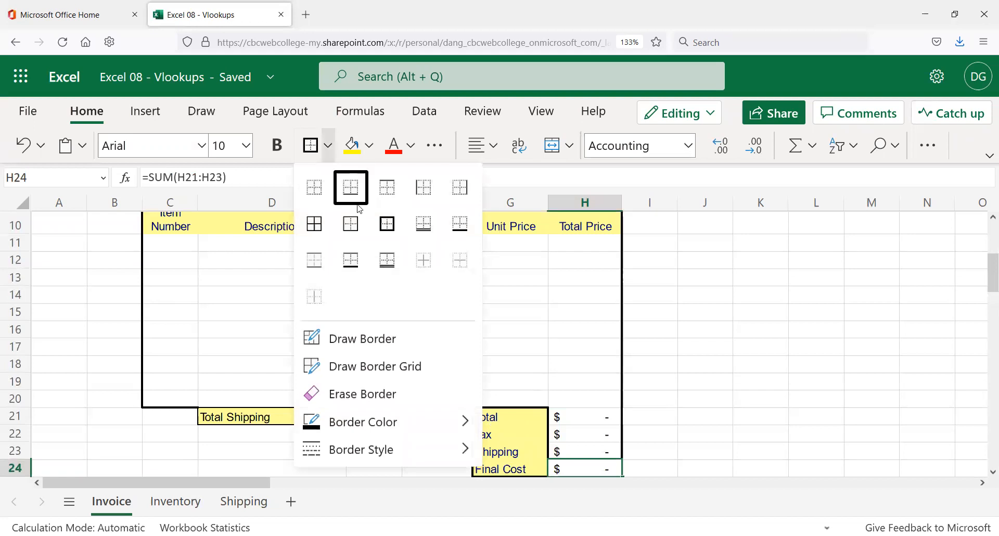
pyautogui.click(460, 223)
pyautogui.click(643, 378)
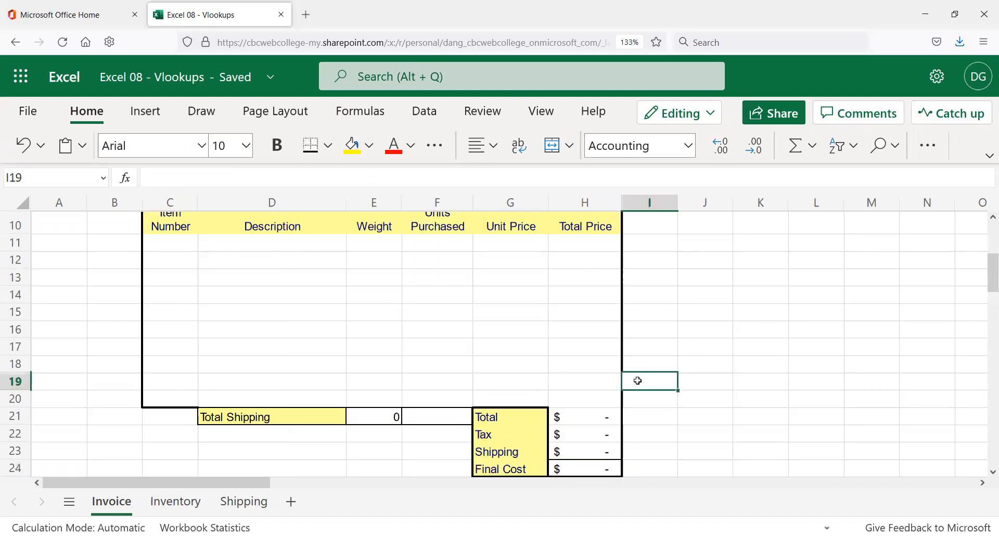
pyautogui.scroll(-3, 639, 379)
pyautogui.scroll(3, 610, 358)
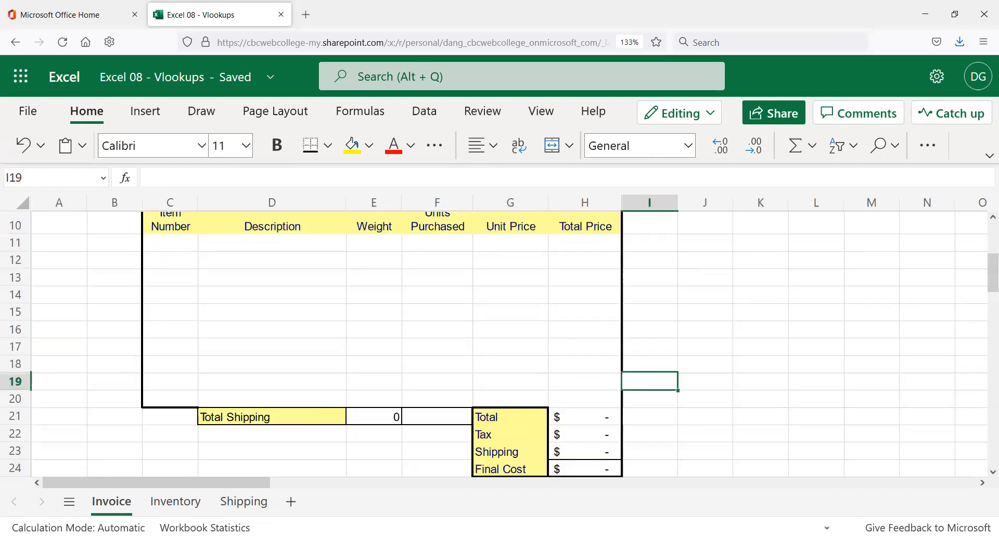
# - Look up item numbers on the Inventory sheet and enter 1222 in C11 and 1410 in C12 of the Invoice sheet
pyautogui.click(175, 501)
pyautogui.scroll(6, 120, 383)
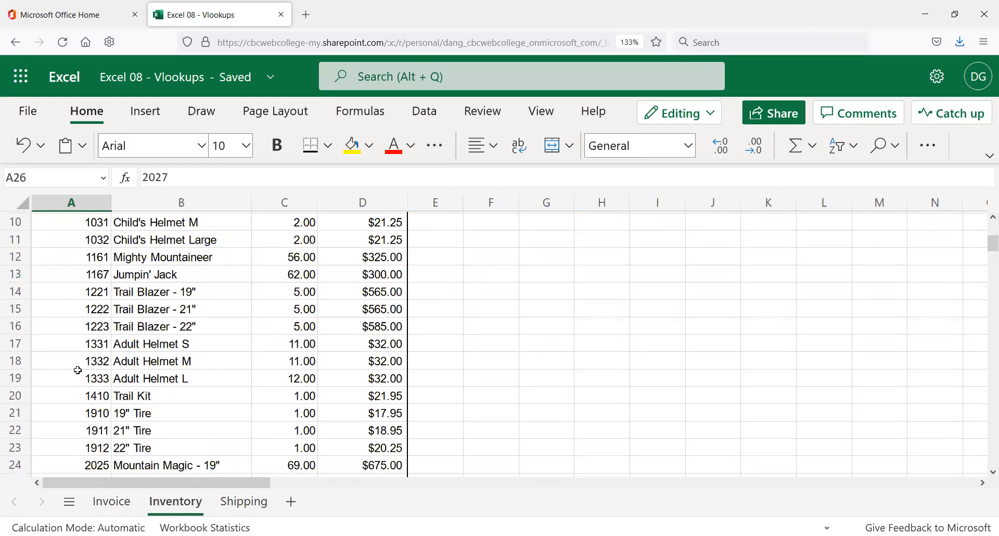
pyautogui.scroll(2, 88, 322)
pyautogui.scroll(-2, 78, 379)
pyautogui.click(113, 502)
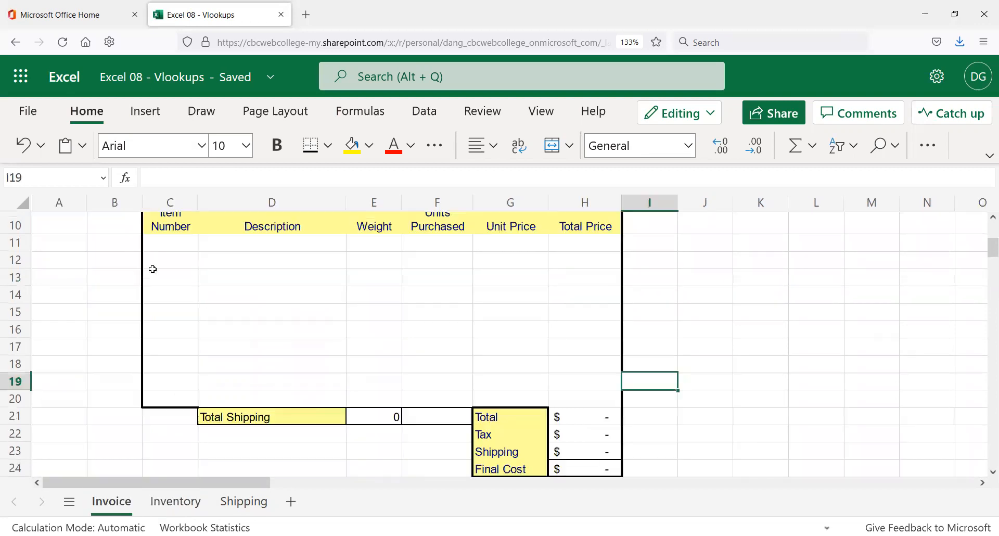
pyautogui.click(183, 241)
pyautogui.write('1')
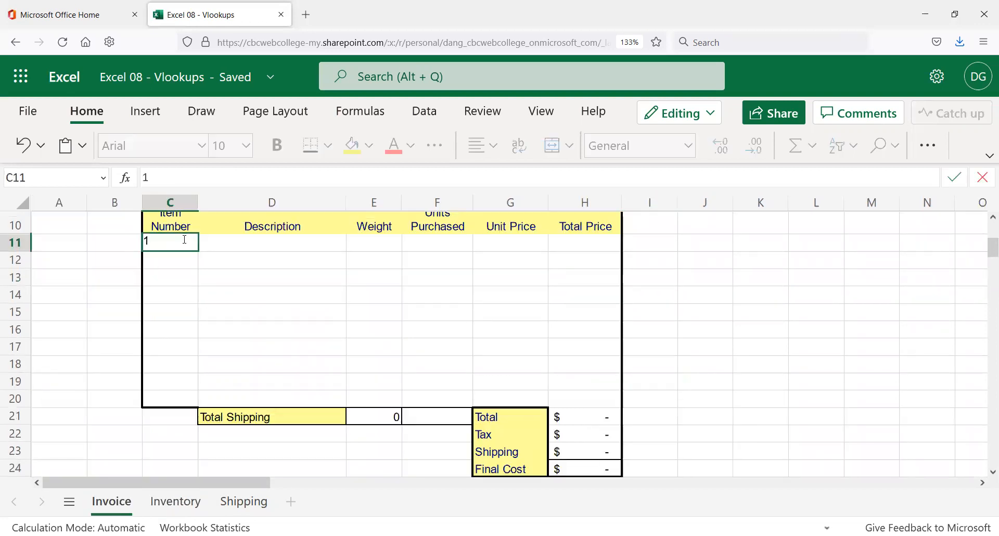
pyautogui.write('222')
pyautogui.press('Return')
pyautogui.write('14')
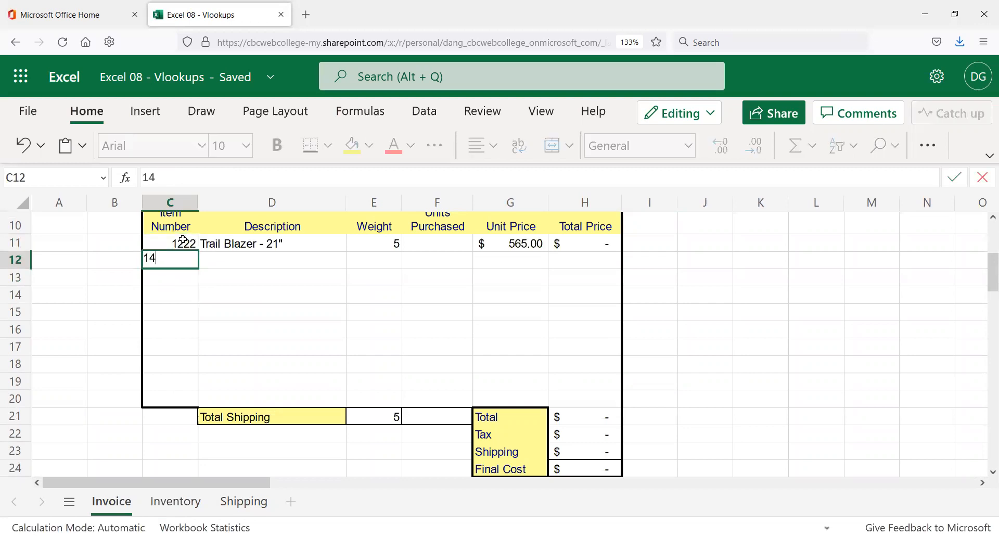
pyautogui.press('Tab')
# - Enter 2 units purchased for each of the two invoice items, in F11 and F12
pyautogui.press('Tab')
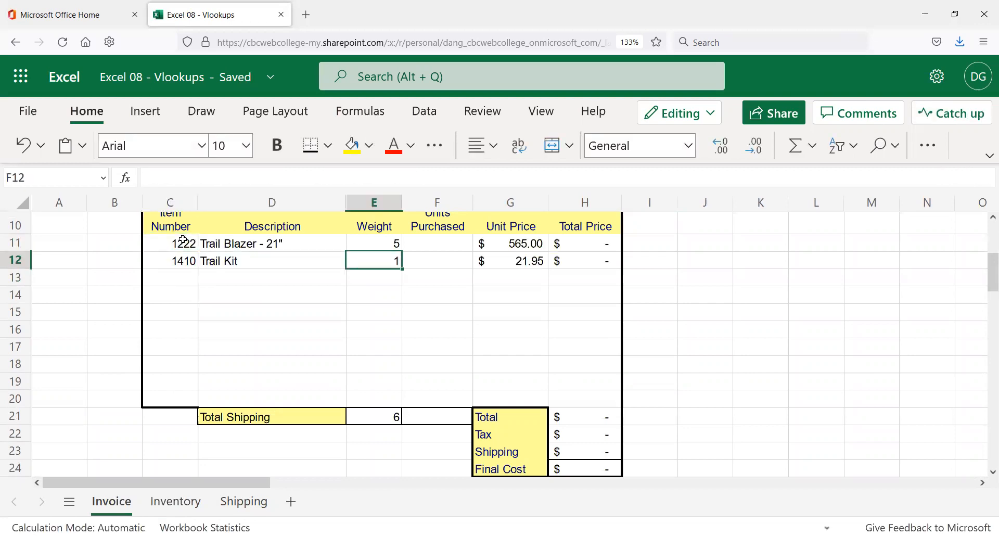
pyautogui.press('Tab')
pyautogui.press('Up')
pyautogui.write('2')
pyautogui.press('Return')
pyautogui.write('2')
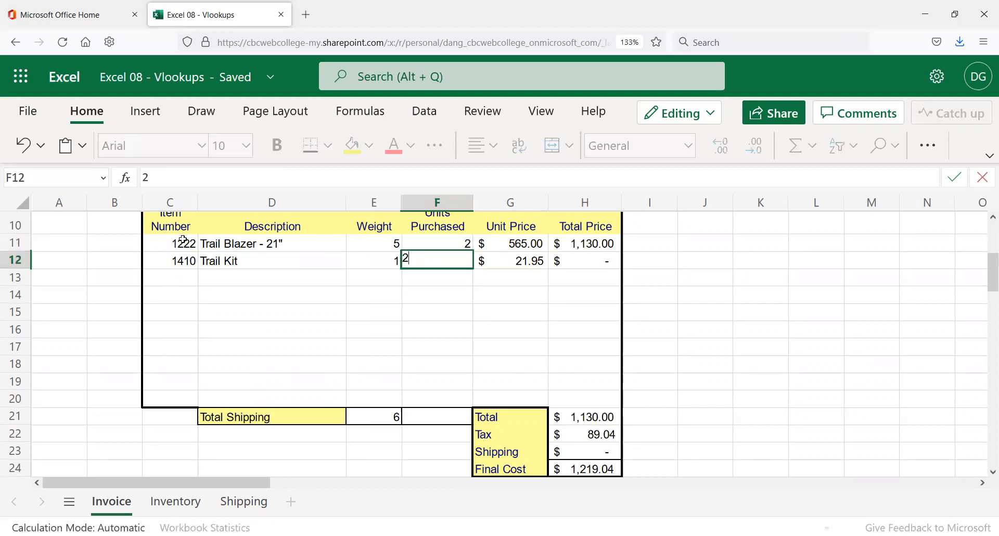
pyautogui.press('Return')
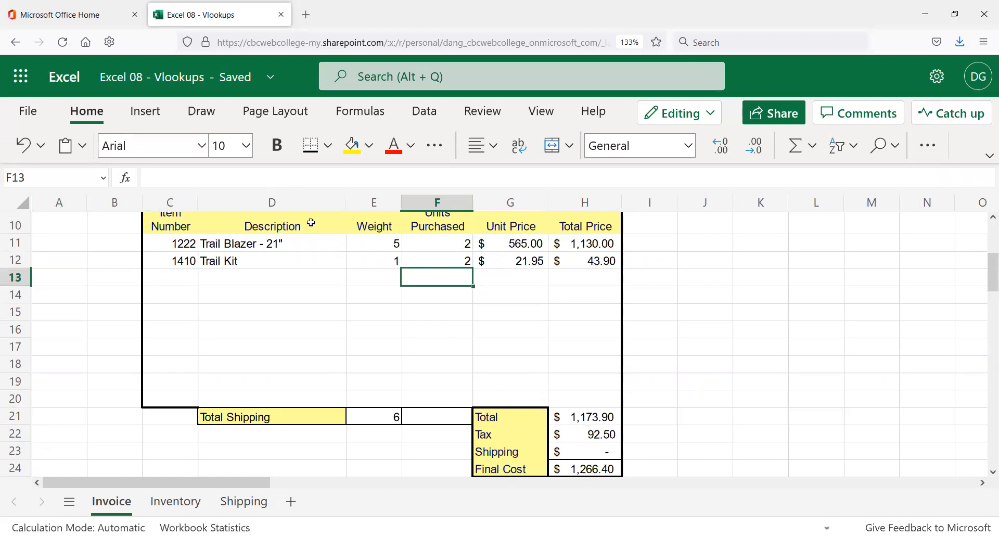
# - Review the shipping formula in H23 and enter UPS as the shipping carrier in H6
pyautogui.scroll(3, 518, 299)
pyautogui.scroll(-3, 539, 333)
pyautogui.click(583, 455)
pyautogui.scroll(3, 563, 384)
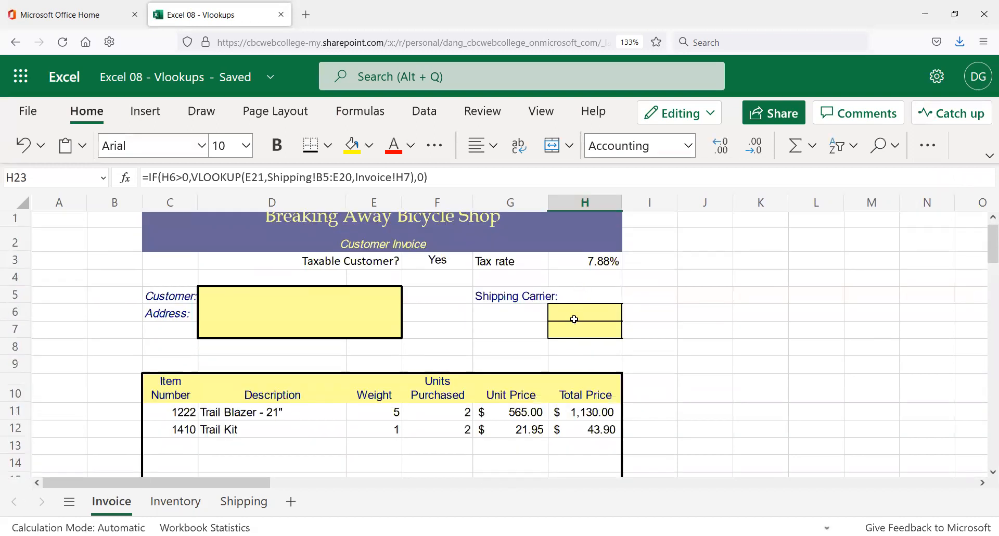
pyautogui.click(578, 313)
pyautogui.write('UPS')
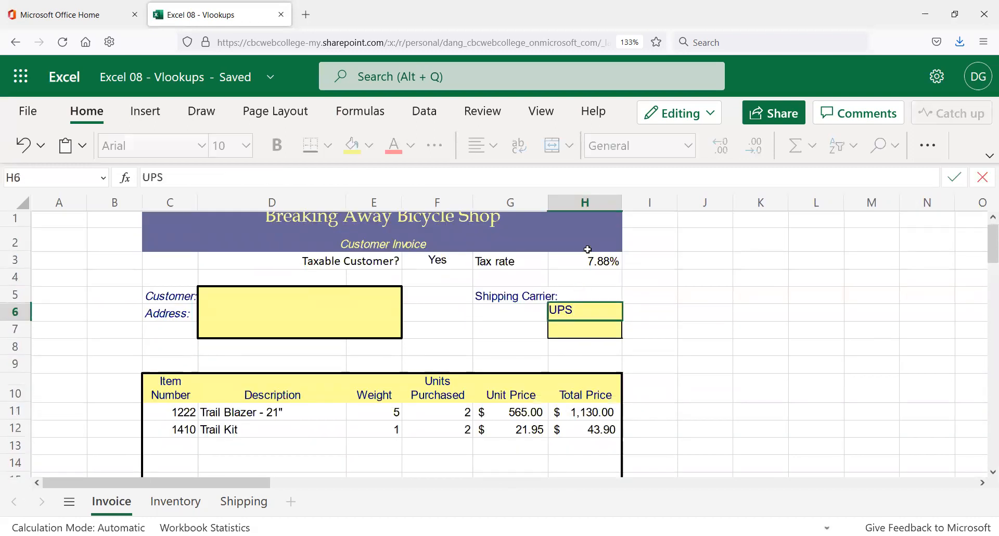
pyautogui.press('Tab')
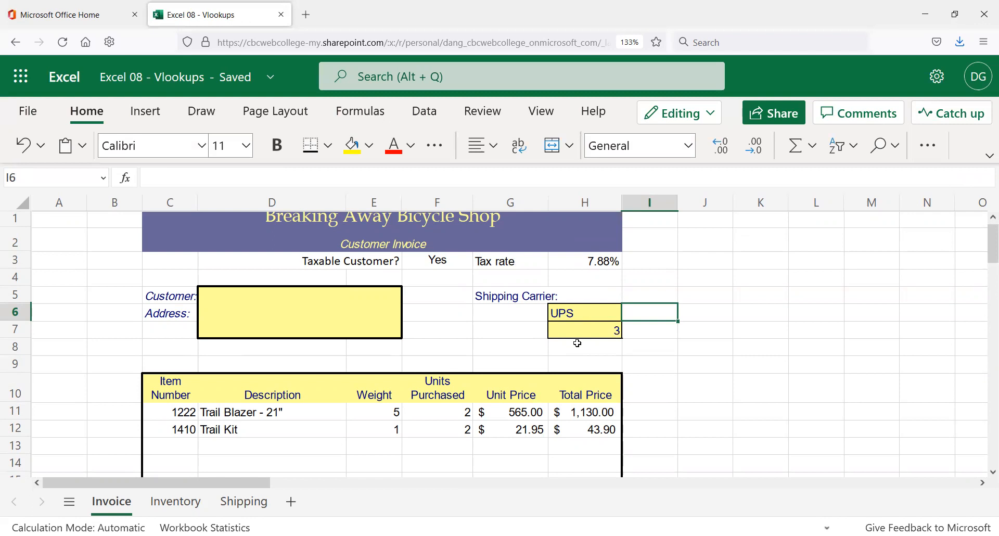
# - Check the invoice's shipping charge in H23 against the UPS rate in cell D6 of the Shipping sheet
pyautogui.scroll(-3, 575, 340)
pyautogui.click(610, 452)
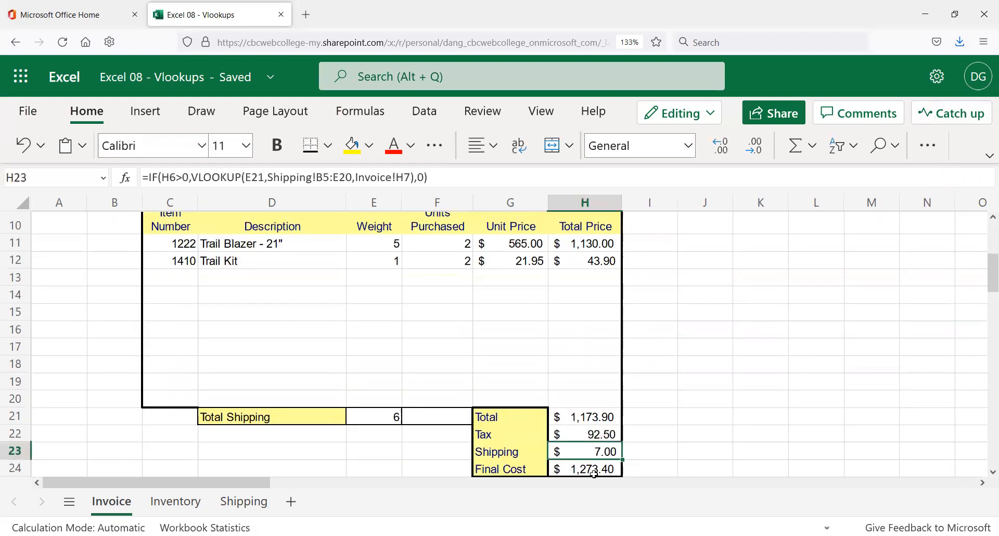
pyautogui.scroll(-3, 437, 438)
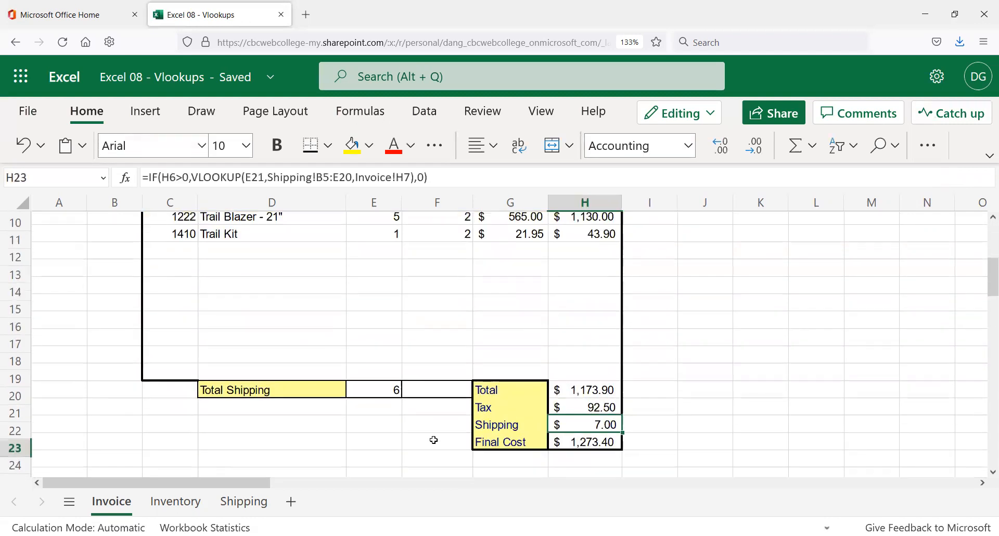
pyautogui.scroll(5, 384, 387)
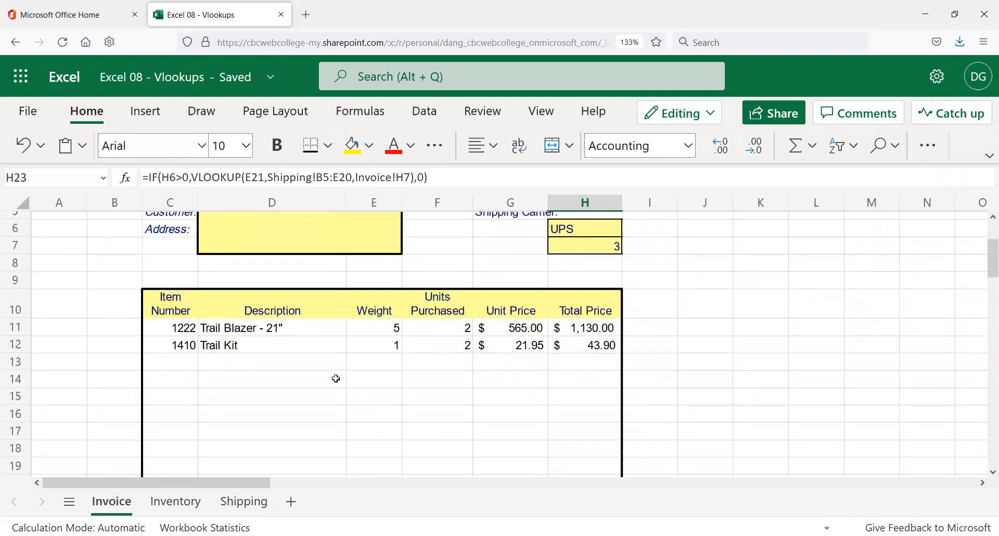
pyautogui.click(236, 501)
pyautogui.scroll(3, 248, 388)
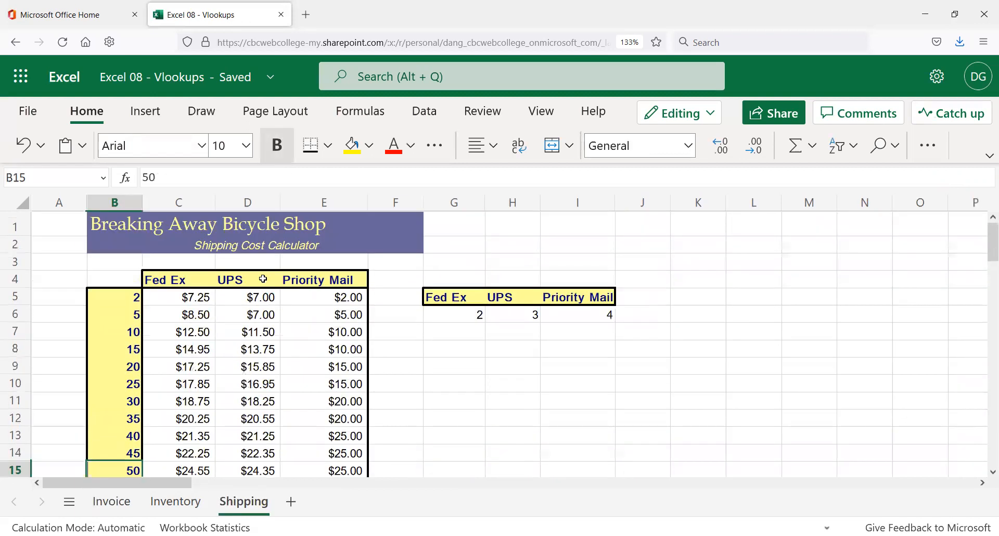
pyautogui.click(259, 316)
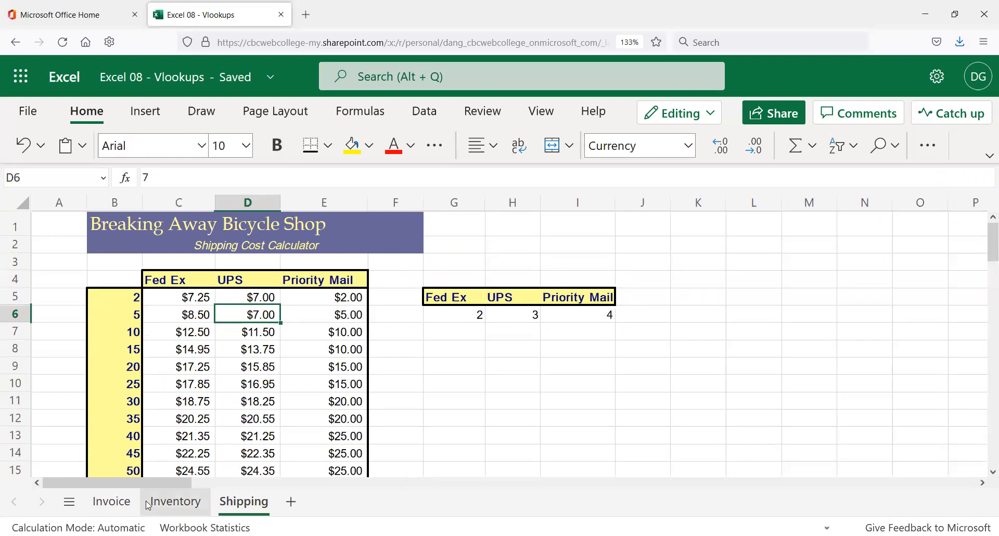
pyautogui.click(111, 503)
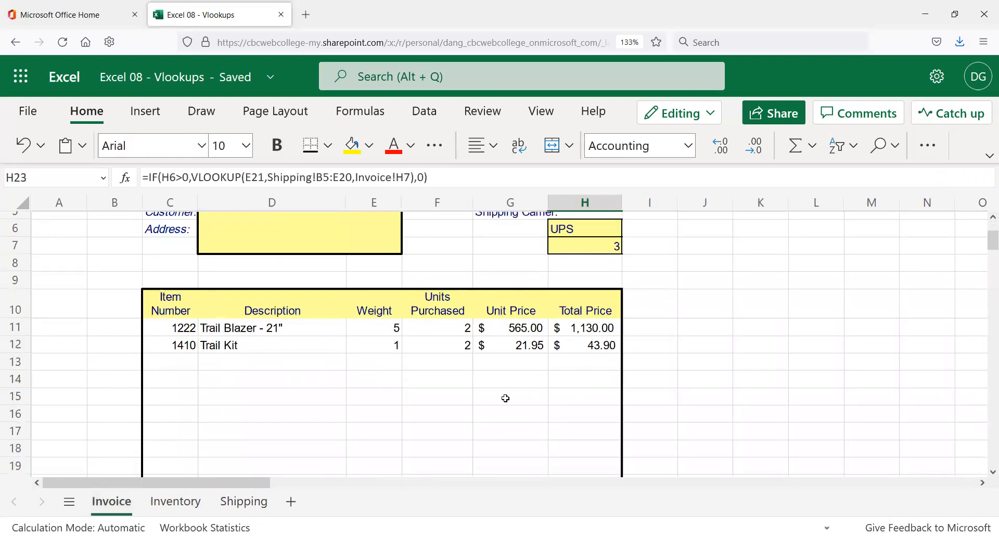
pyautogui.scroll(2, 506, 399)
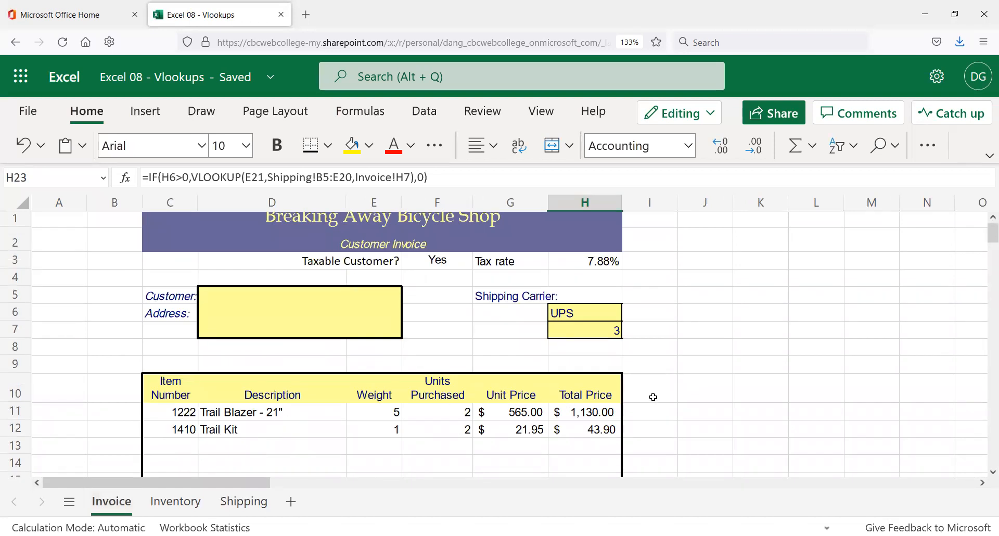
pyautogui.scroll(-3, 576, 440)
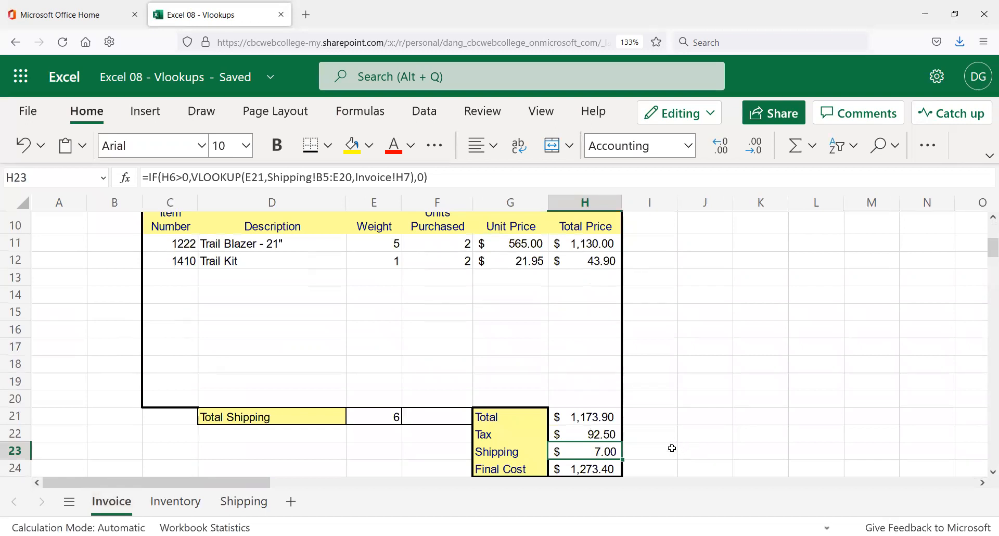
# - Change the shipping carrier in H6 to Fed Ex and check the resulting shipping charge and final cost
pyautogui.press('Down')
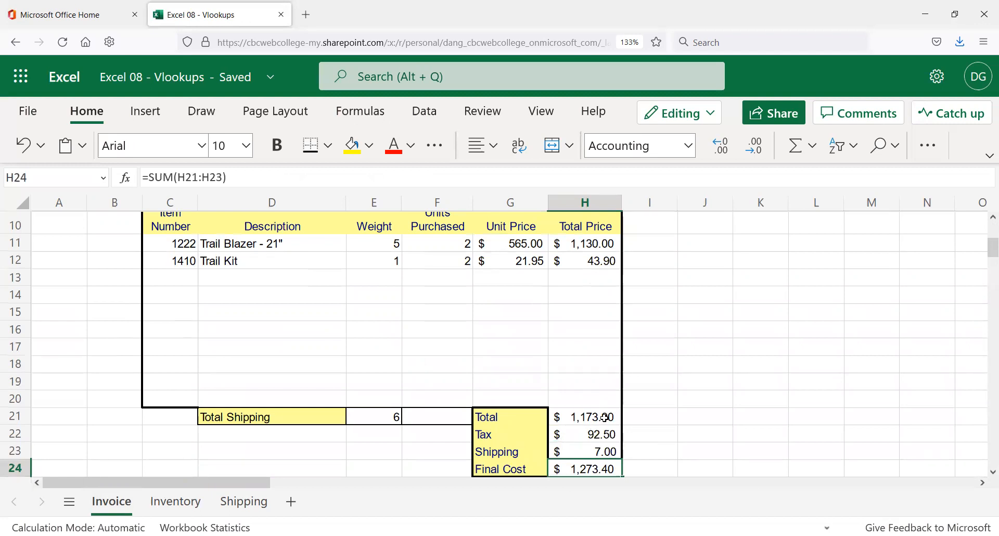
pyautogui.scroll(3, 570, 412)
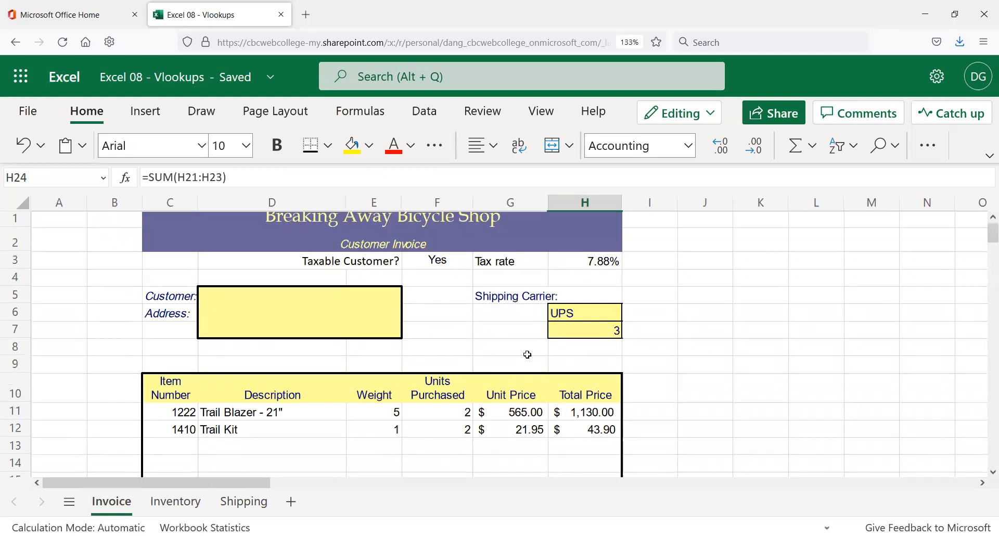
pyautogui.click(583, 310)
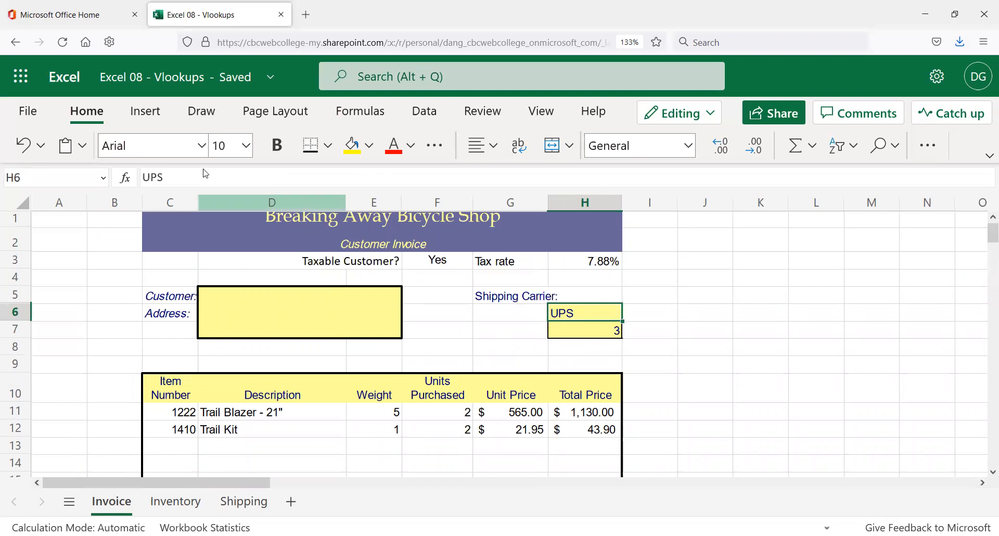
pyautogui.click(151, 178)
pyautogui.hotkey('ctrl', 'a')
pyautogui.write('Fed Ex')
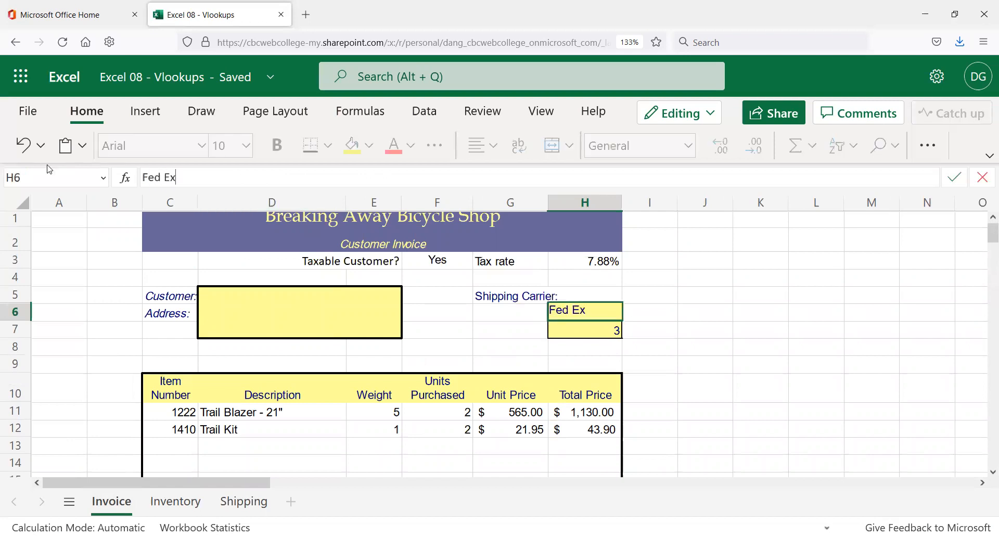
pyautogui.press('Return')
pyautogui.scroll(-3, 373, 276)
pyautogui.scroll(-3, 374, 275)
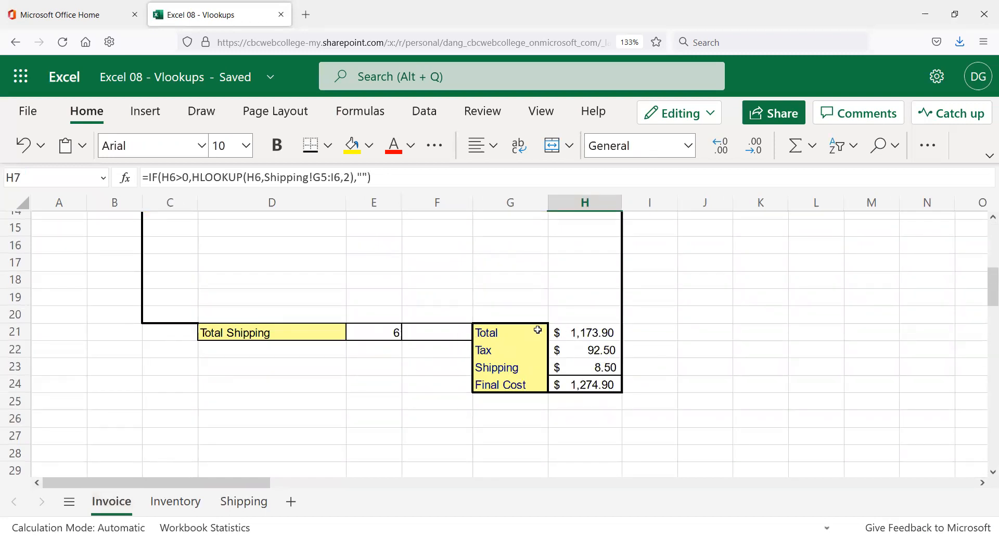
pyautogui.scroll(3, 626, 343)
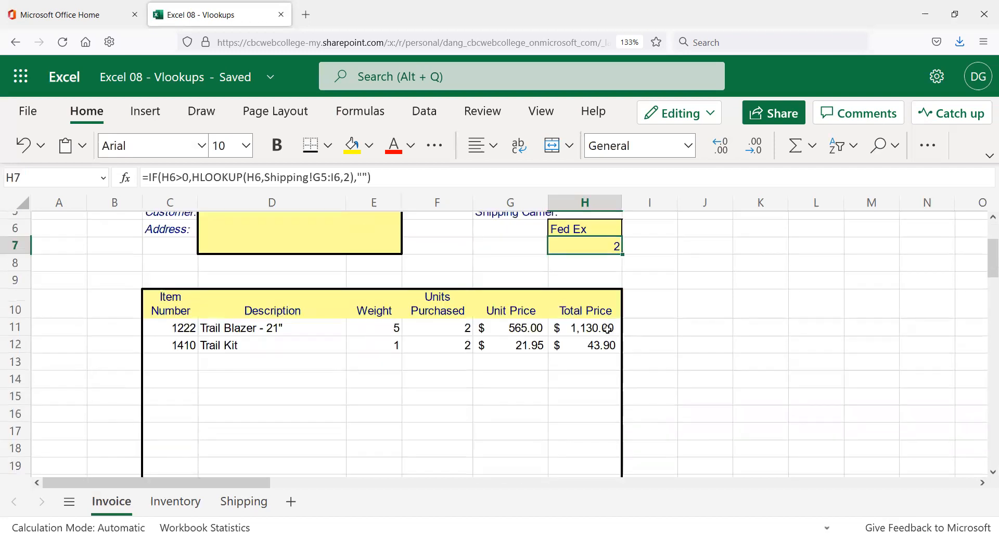
pyautogui.scroll(2, 624, 320)
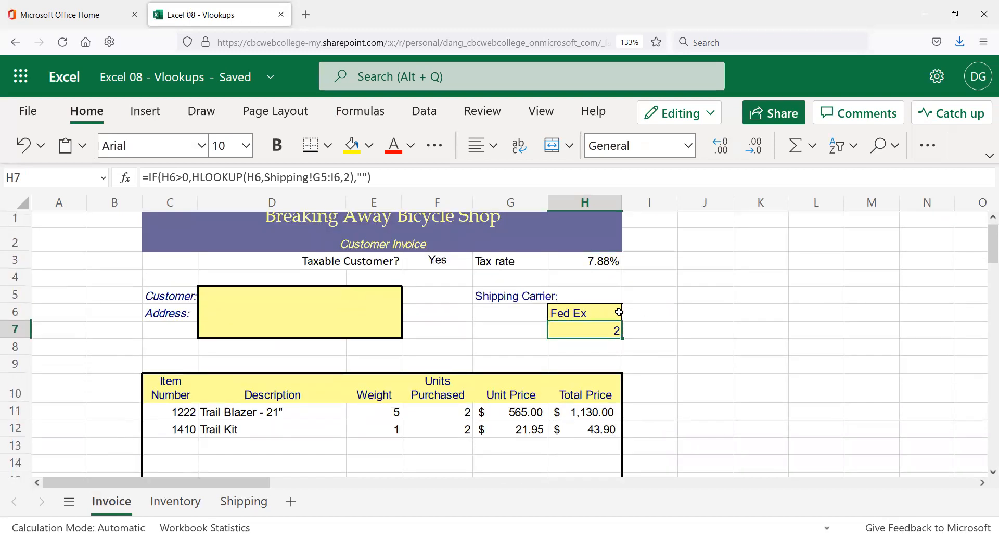
# - Try clearing the carrier lookup formula in H7 and undo the deletion
pyautogui.click(616, 310)
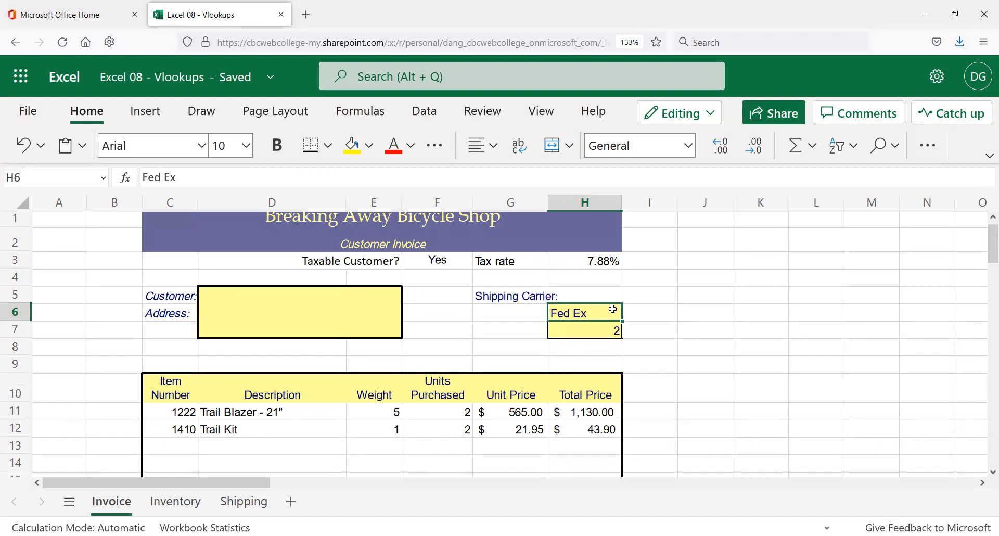
pyautogui.press('Down')
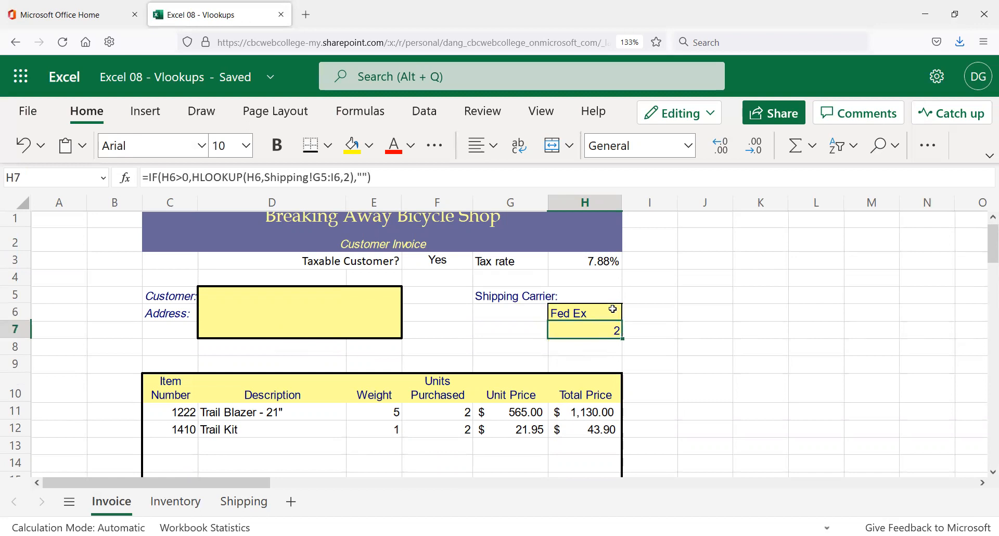
pyautogui.press('Delete')
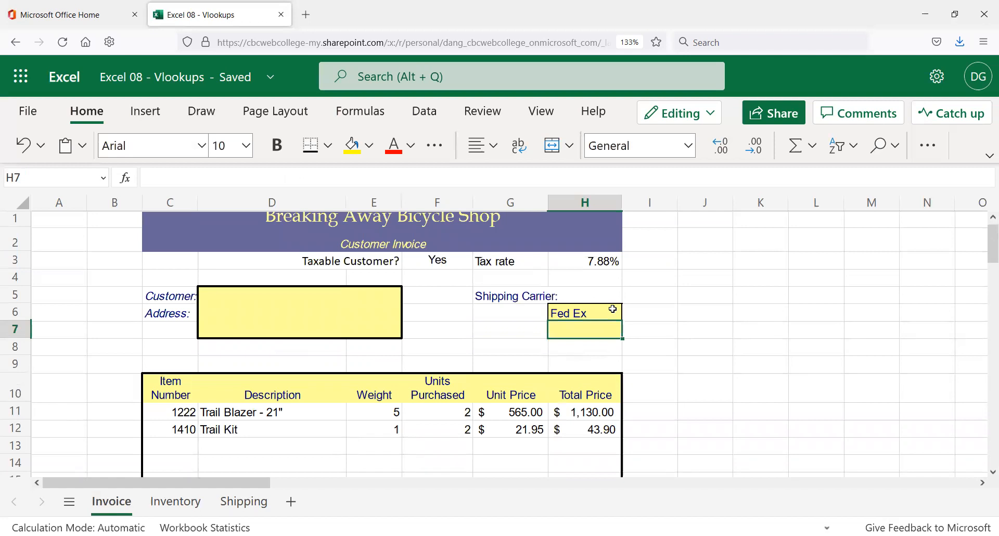
pyautogui.hotkey('ctrl', 'z')
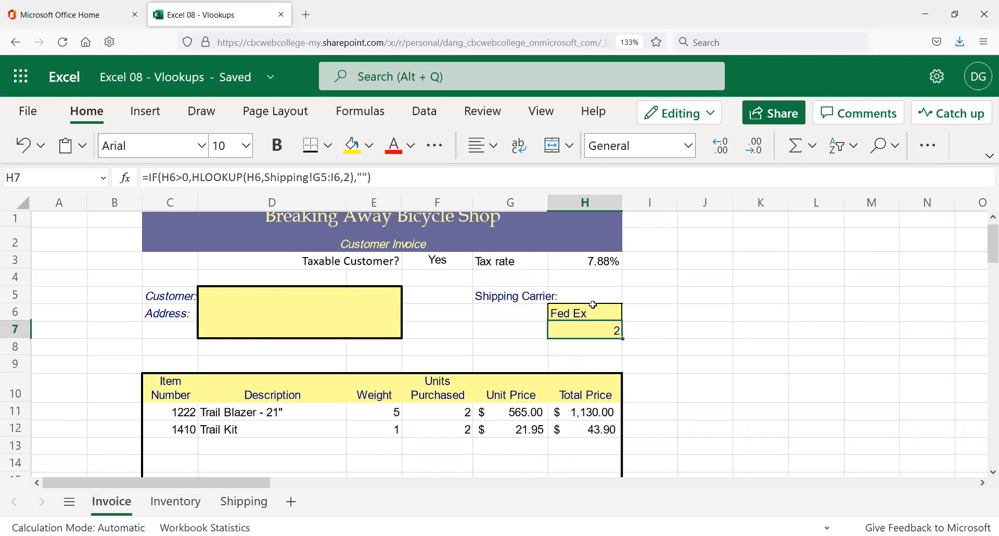
# - Clear the shipping carrier in H6 to test the invoice with that input blank
pyautogui.scroll(1, 593, 305)
pyautogui.click(594, 319)
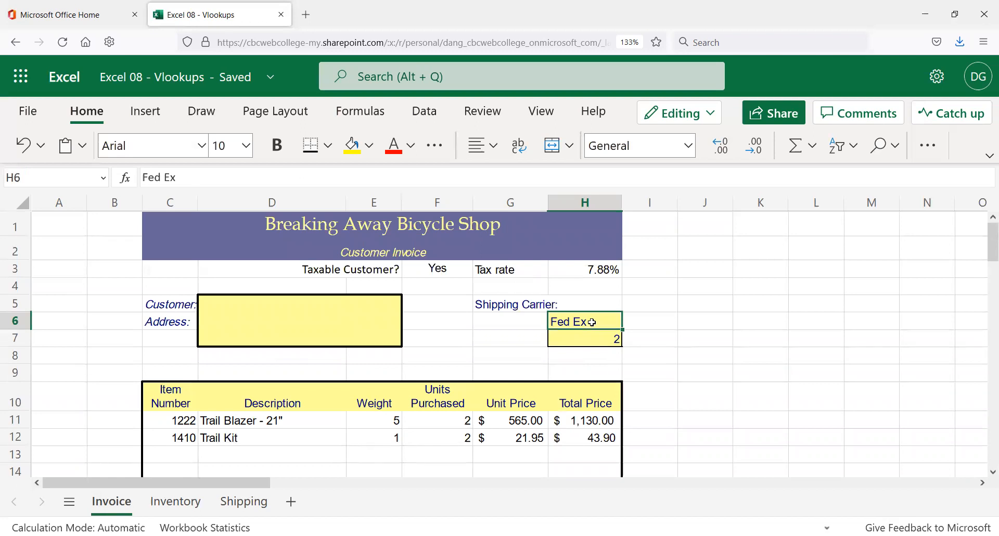
pyautogui.press('Delete')
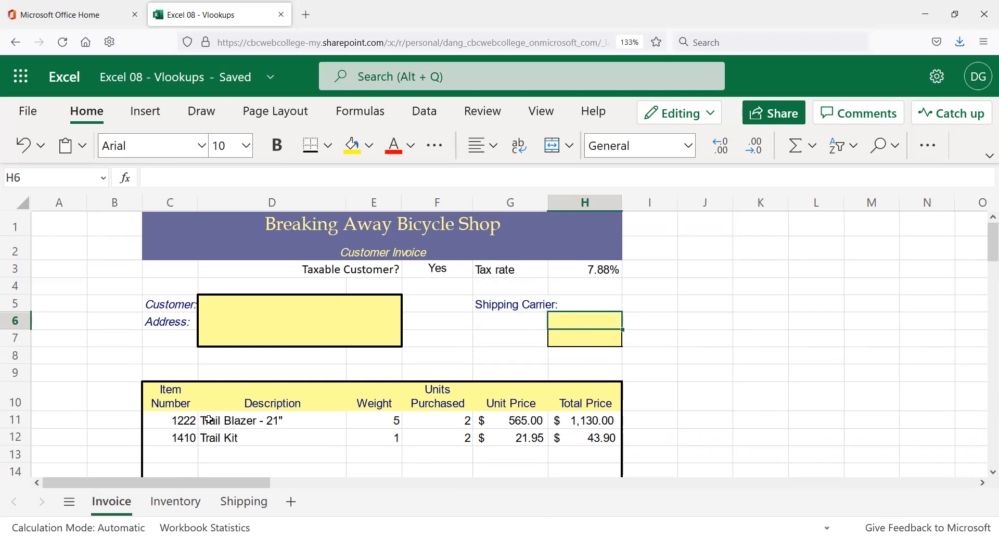
# - Try clearing both complete invoice lines in C11:H12 and undo the deletion
pyautogui.moveTo(182, 416); pyautogui.dragTo(578, 428)
pyautogui.click(185, 420)
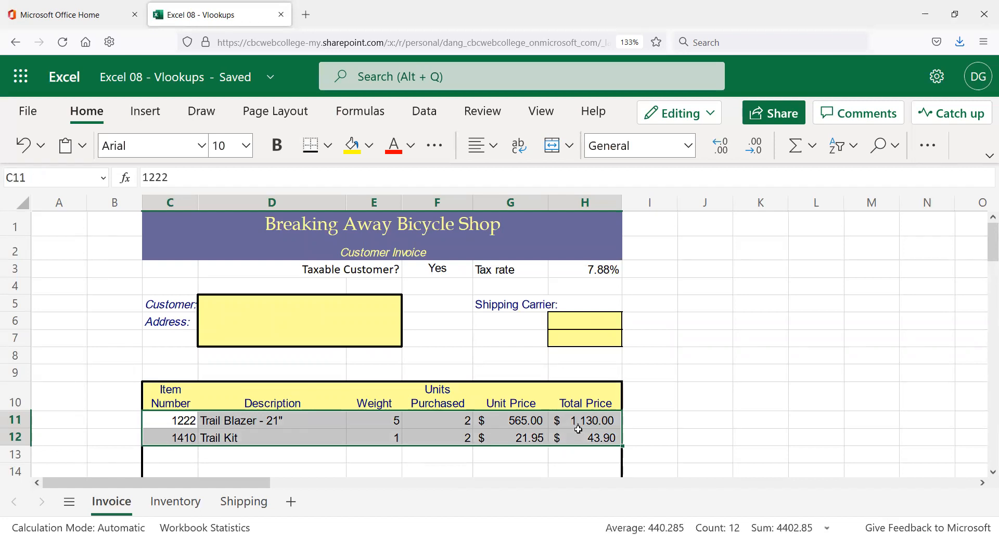
pyautogui.press('Delete')
pyautogui.press('Right')
pyautogui.press('Right')
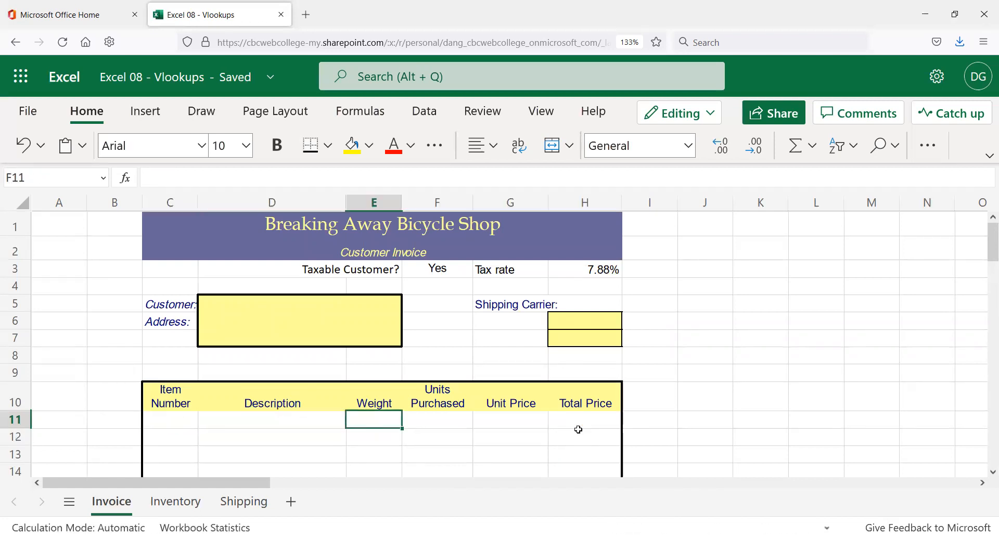
pyautogui.press('Right')
pyautogui.hotkey('ctrl', 'z')
pyautogui.press('Left')
pyautogui.press('Left')
pyautogui.press('Left')
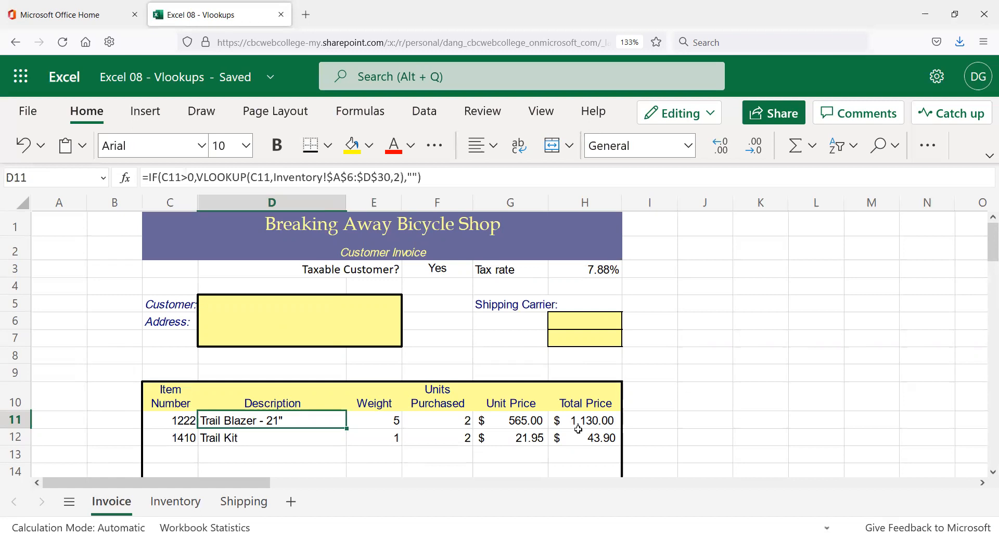
# - Clear only the inputs of both invoice lines: the item numbers in C11 and C12 and the units in F11 and F12
pyautogui.press('Delete')
pyautogui.press('Down')
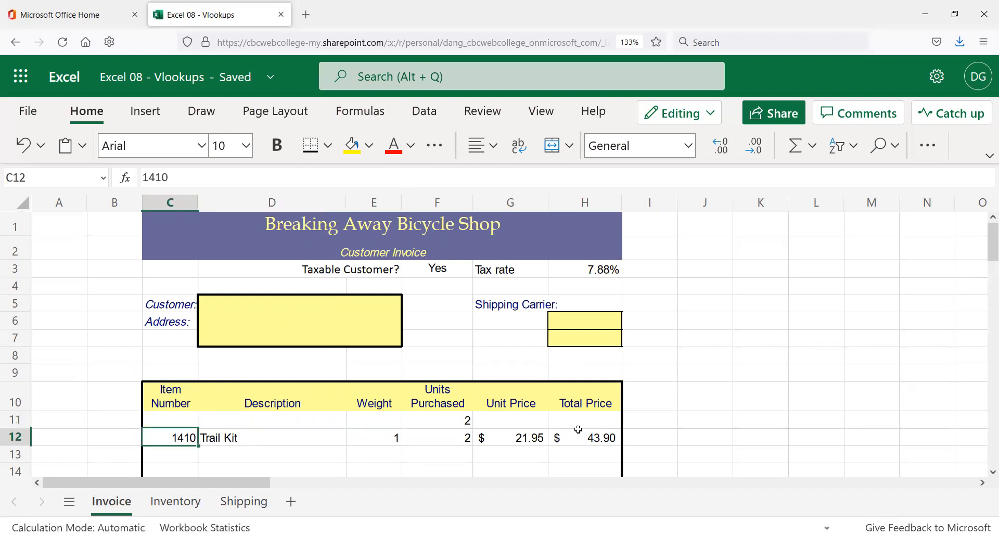
pyautogui.press('Delete')
pyautogui.press('Right')
pyautogui.press('Right')
pyautogui.press('Right')
pyautogui.press('Delete')
pyautogui.press('Up')
pyautogui.press('Delete')
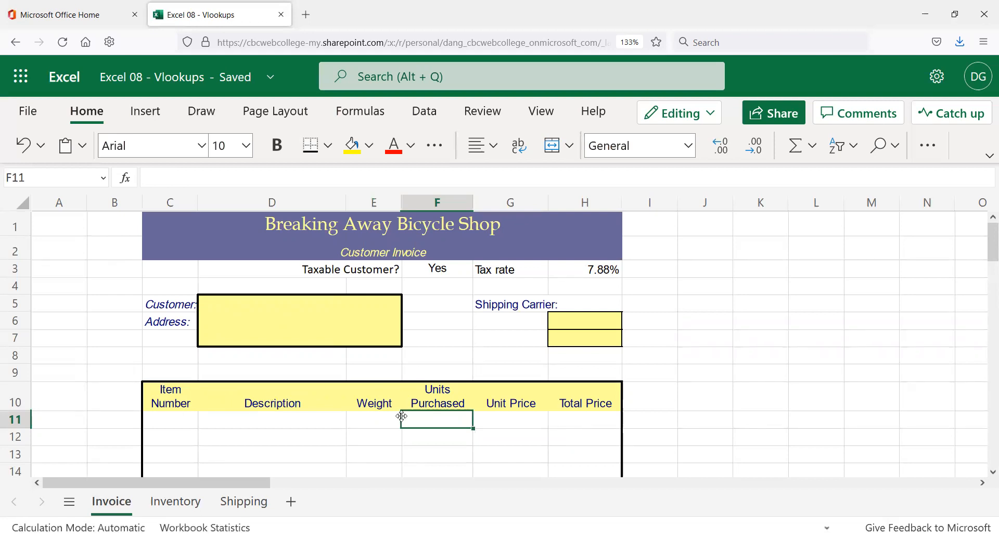
# - Examine the blank invoice's totals, the formula areas for description, weight and prices, and the input cells C11 and F11
pyautogui.scroll(-5, 278, 426)
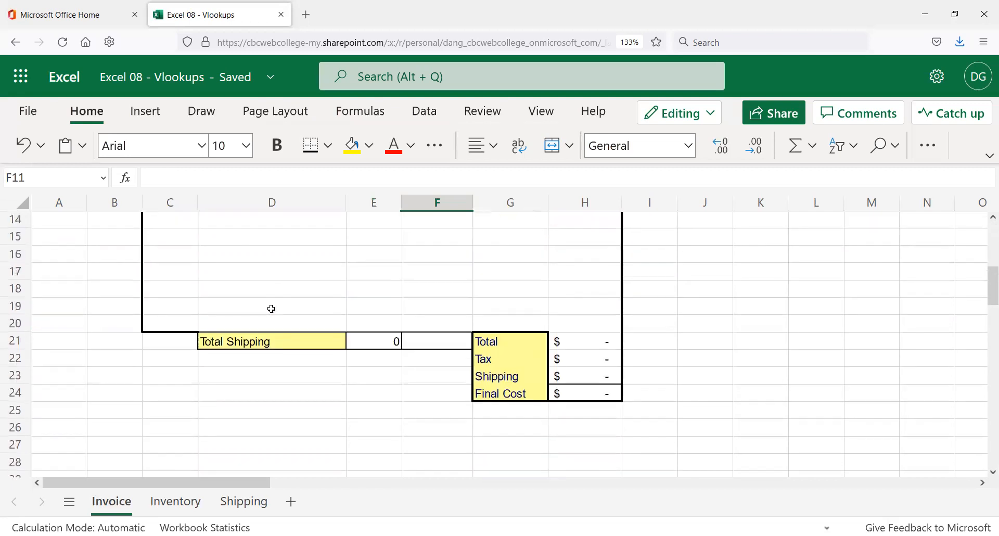
pyautogui.scroll(3, 271, 308)
pyautogui.moveTo(258, 316); pyautogui.dragTo(395, 481)
pyautogui.moveTo(363, 382); pyautogui.dragTo(371, 354)
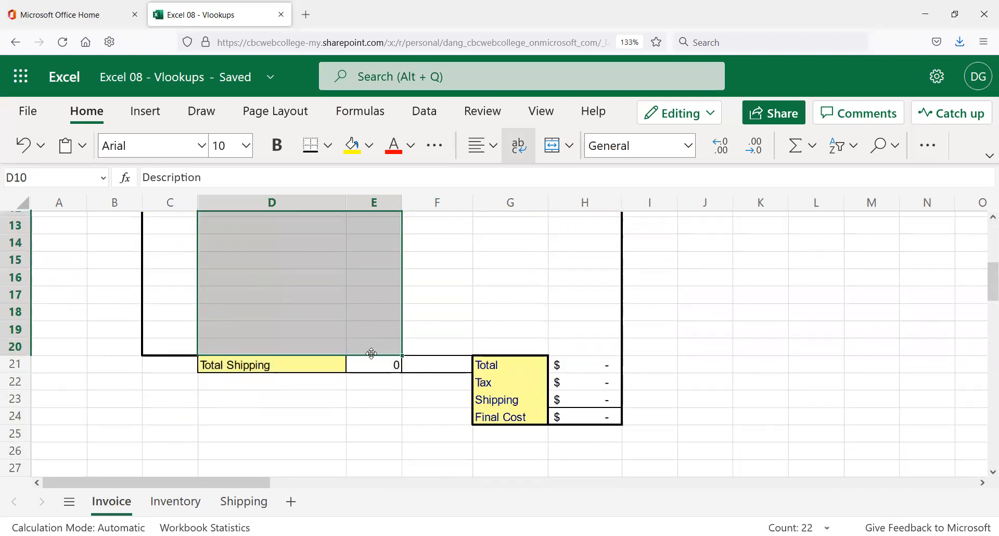
pyautogui.keyDown('shift'); pyautogui.click(387, 357); pyautogui.keyUp('shift')
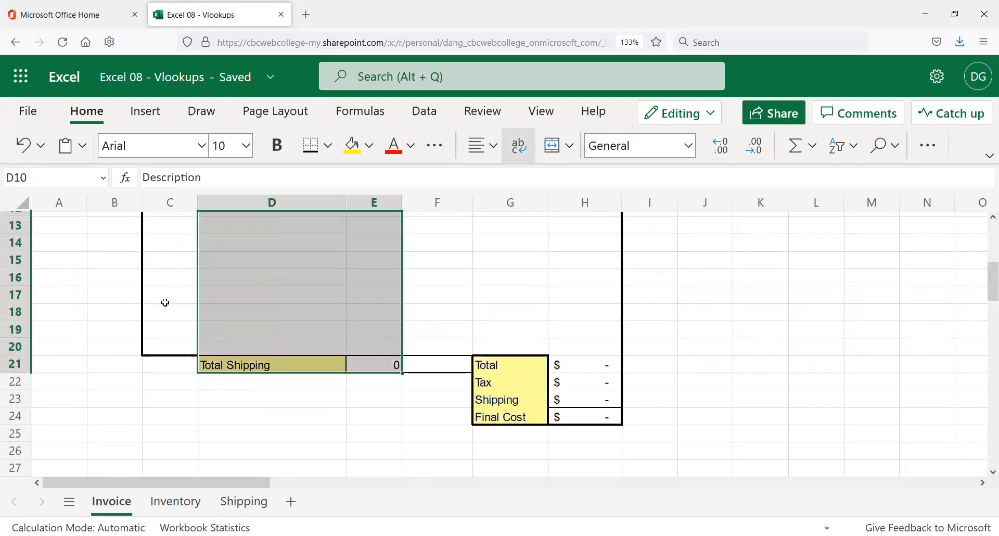
pyautogui.scroll(2, 200, 327)
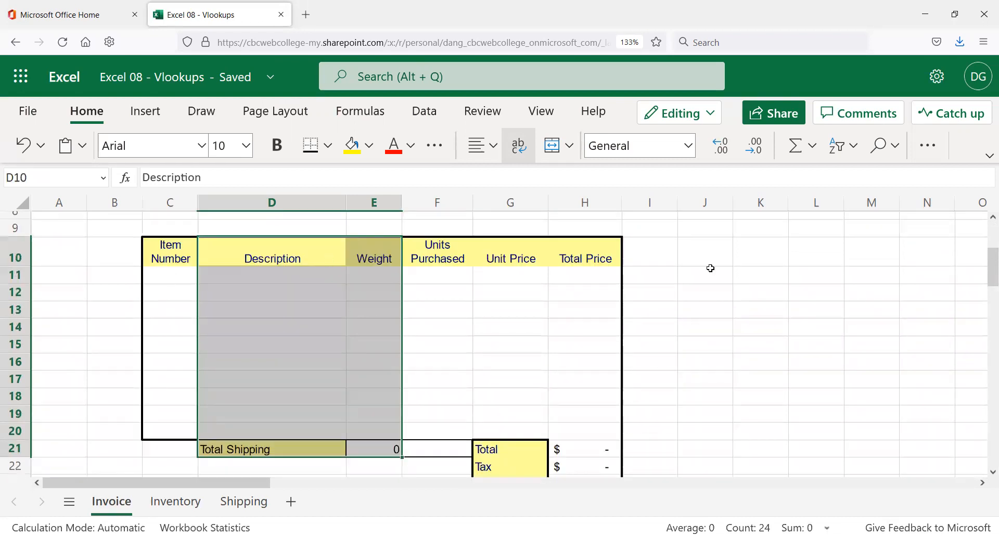
pyautogui.moveTo(502, 256); pyautogui.dragTo(575, 395)
pyautogui.scroll(5, 553, 359)
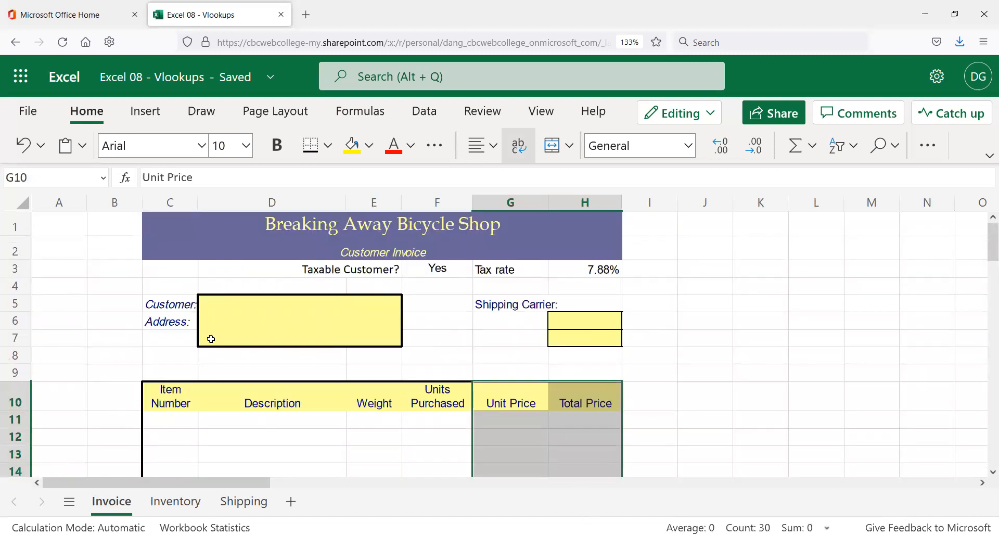
pyautogui.click(175, 422)
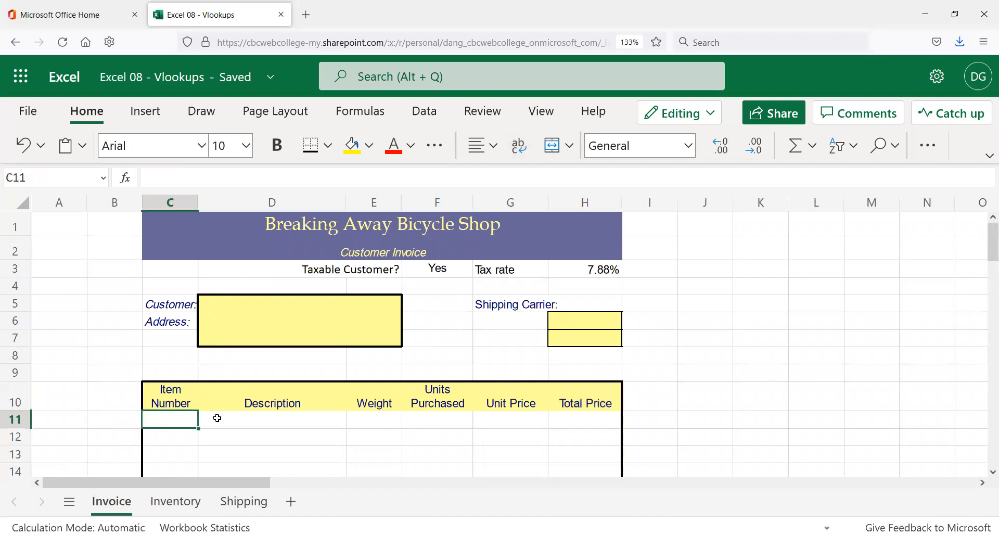
pyautogui.click(442, 420)
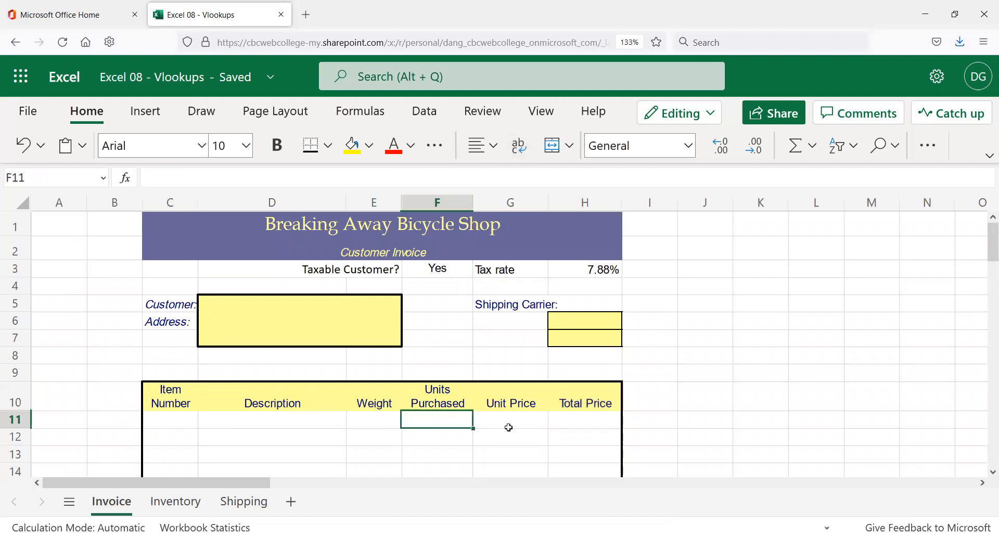
# - Undo the clearing of the item numbers, units and shipping carrier, and check the invoice totals
pyautogui.scroll(-3, 515, 435)
pyautogui.scroll(3, 509, 398)
pyautogui.click(571, 316)
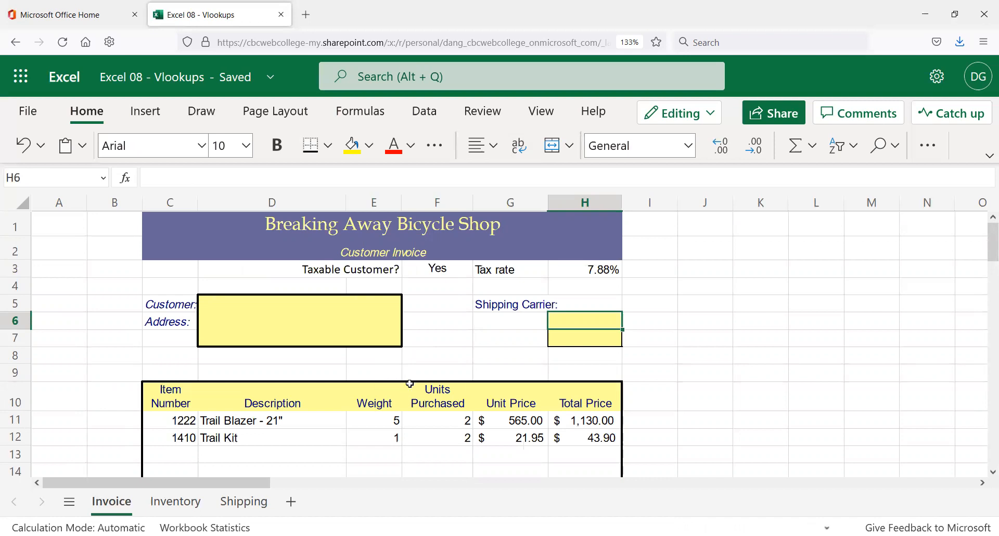
pyautogui.scroll(-6, 409, 384)
pyautogui.scroll(3, 398, 381)
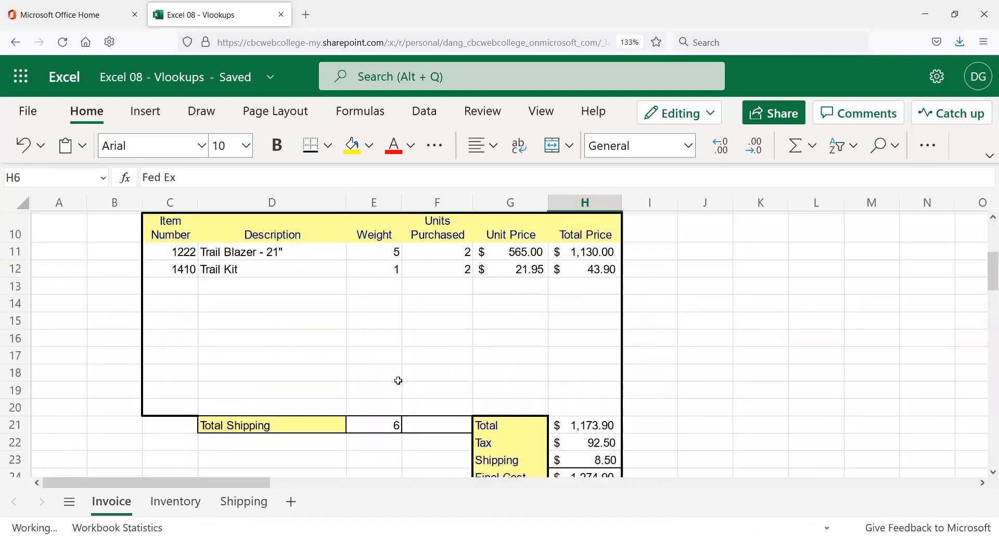
pyautogui.scroll(3, 398, 381)
pyautogui.scroll(-3, 528, 401)
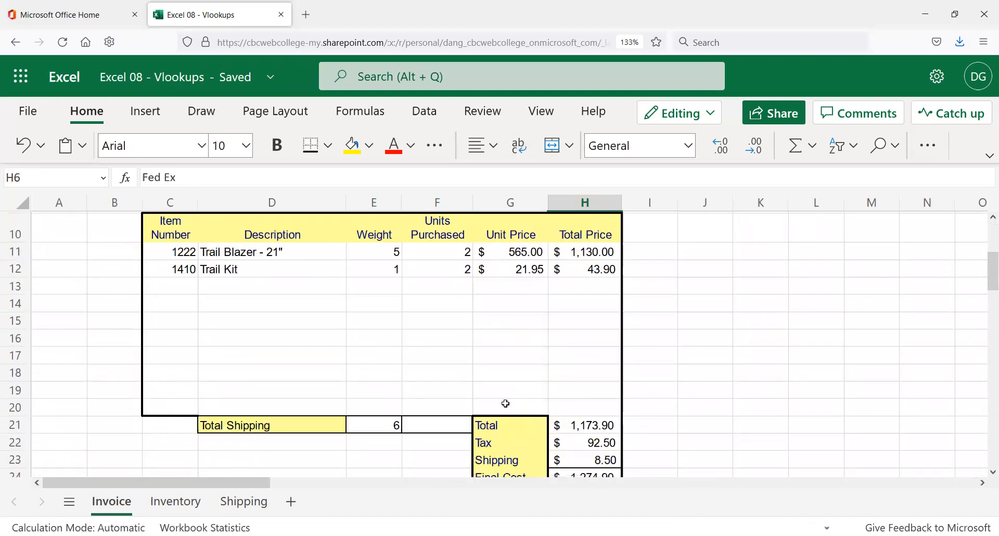
pyautogui.scroll(-1, 553, 381)
pyautogui.scroll(5, 474, 366)
# - Clear the taxable customer answer in F3 and check the effect on the tax in H22 and final cost in H24
pyautogui.click(437, 266)
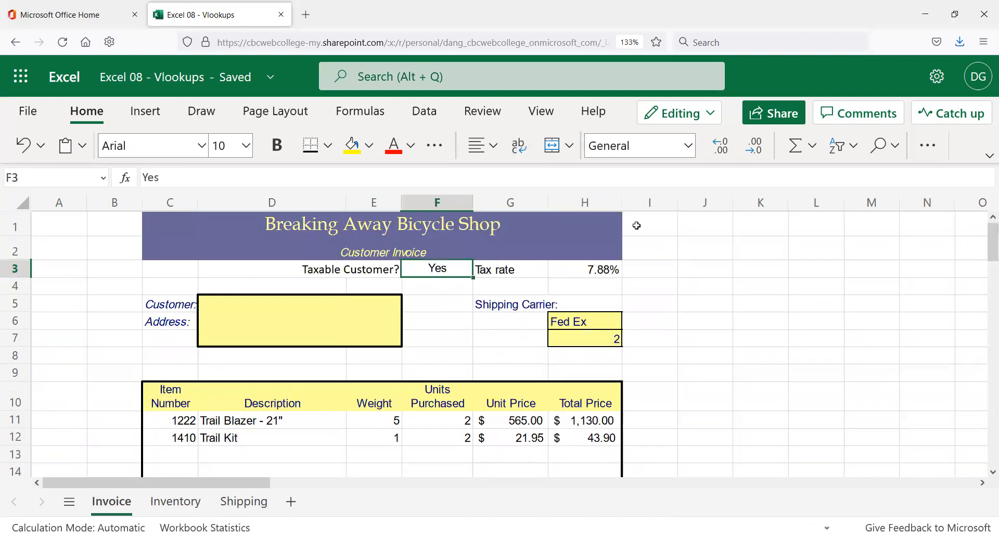
pyautogui.press('Delete')
pyautogui.press('Down')
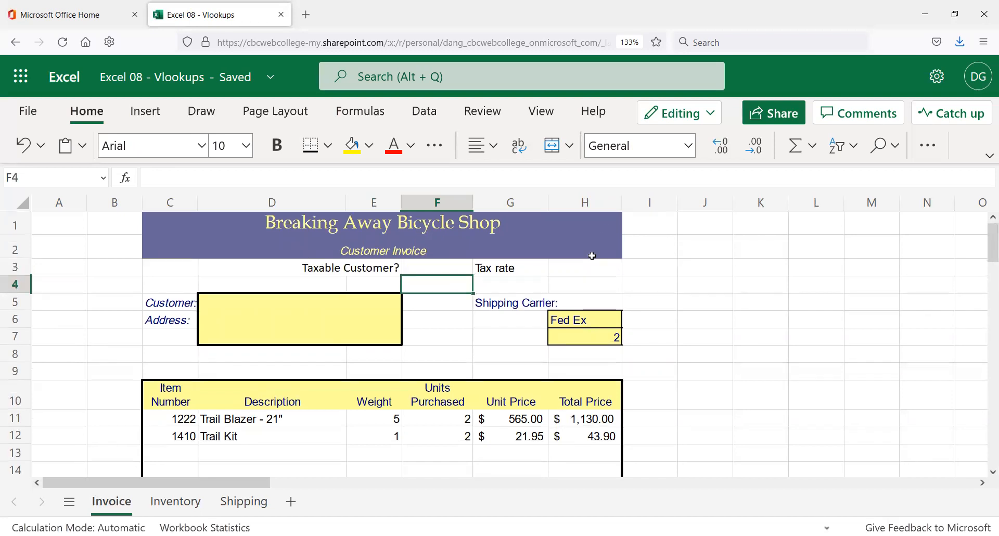
pyautogui.scroll(-5, 591, 252)
pyautogui.moveTo(591, 356); pyautogui.dragTo(671, 353)
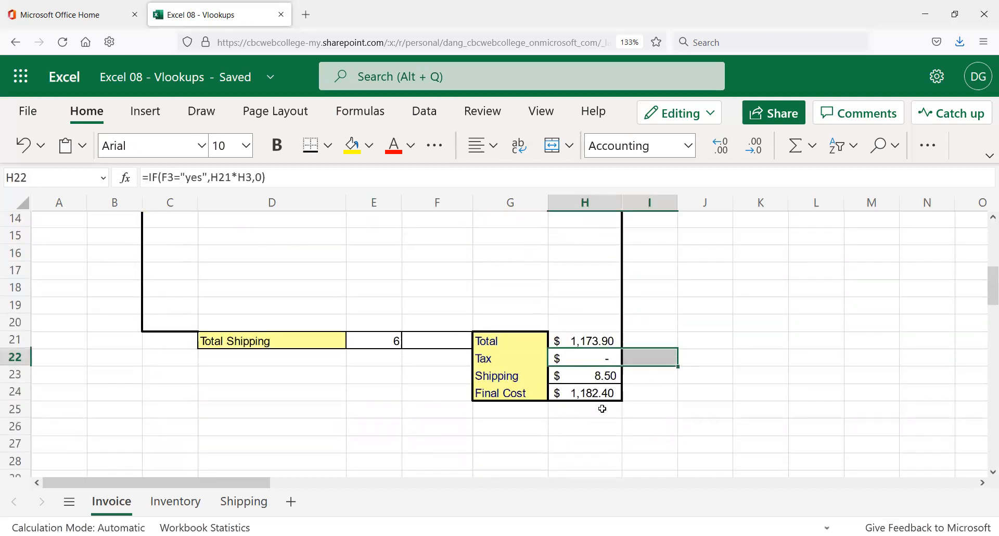
pyautogui.click(600, 395)
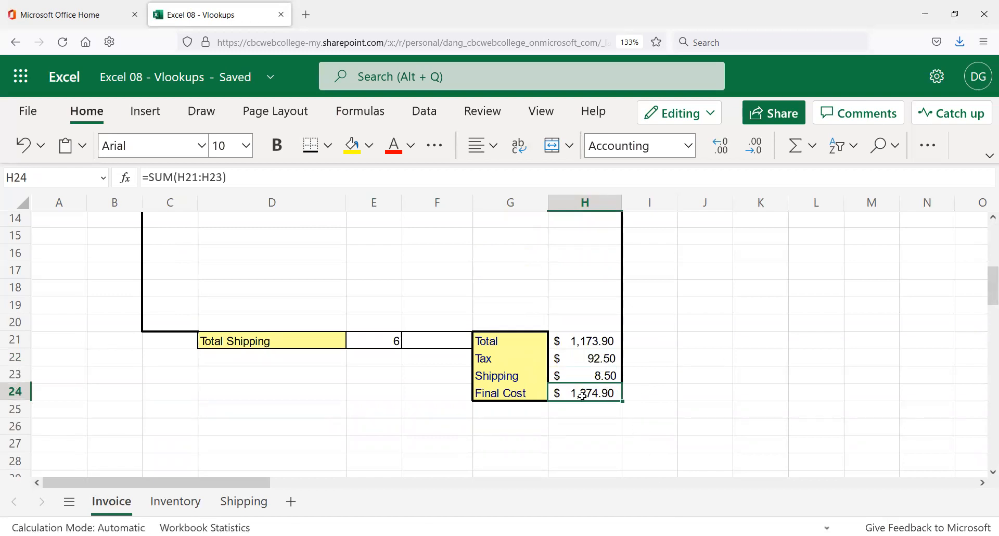
# - Undo and redo the clearing of the taxable customer answer to compare the totals, leaving Yes in F3
pyautogui.scroll(4, 630, 380)
pyautogui.scroll(-3, 630, 376)
pyautogui.scroll(-2, 630, 376)
pyautogui.hotkey('ctrl', 'z')
pyautogui.hotkey('ctrl', 'y')
pyautogui.click(557, 345)
pyautogui.hotkey('ctrl', 'z')
pyautogui.scroll(3, 604, 389)
pyautogui.scroll(2, 604, 387)
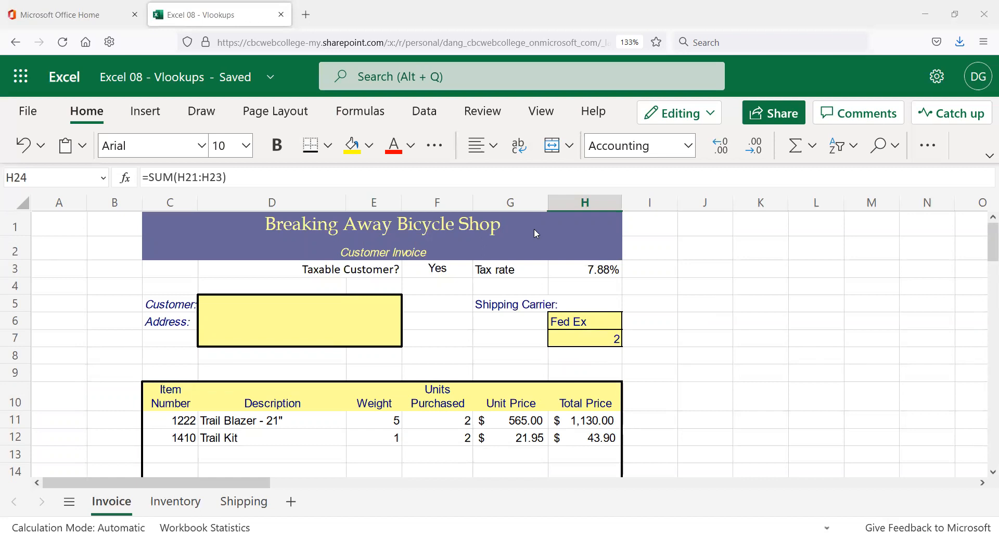
# - Review the invoice lines and examine the price list on the Inventory sheet
pyautogui.scroll(-2, 229, 375)
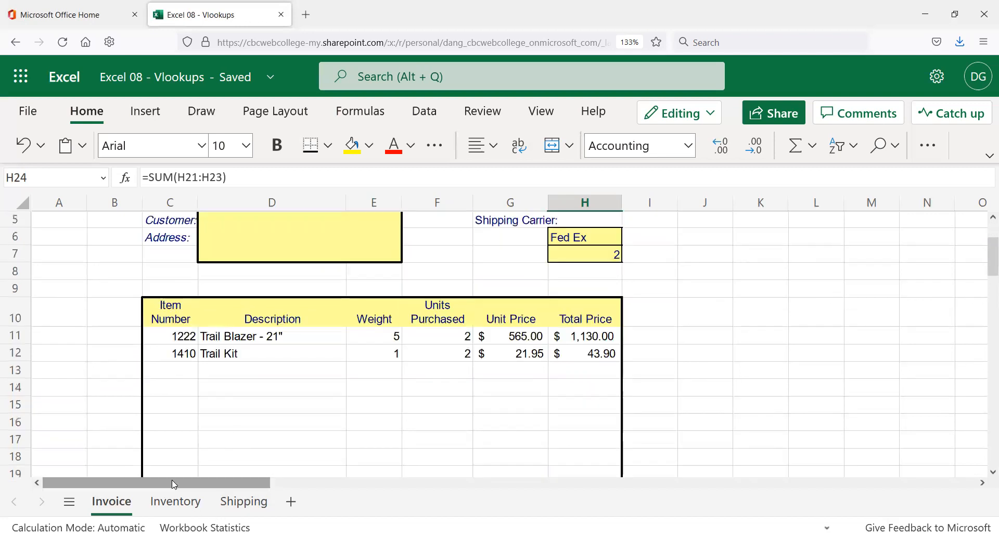
pyautogui.click(176, 501)
pyautogui.scroll(3, 132, 483)
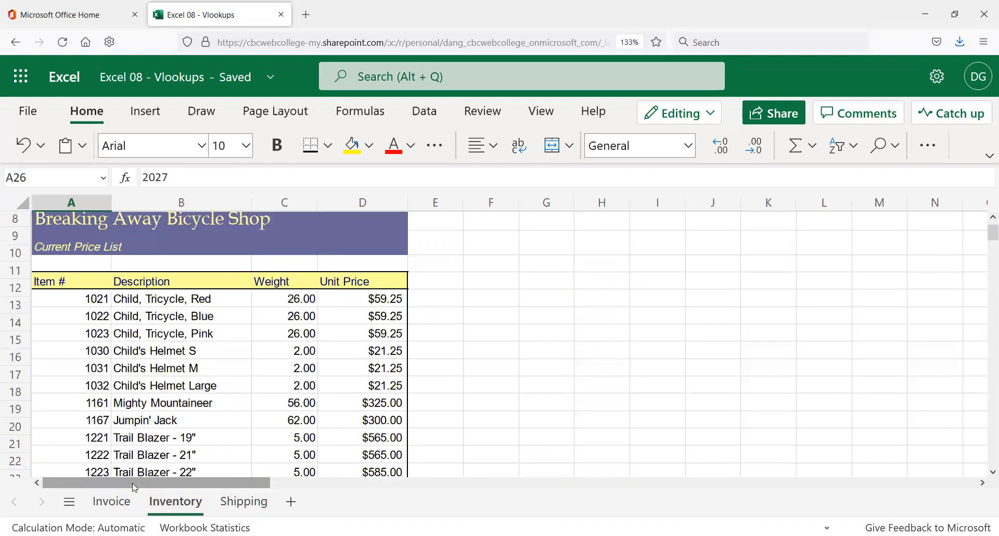
# - Examine the whole price list on the Inventory sheet and its Item #, Description, Weight and Unit Price headings
pyautogui.scroll(-10, 98, 323)
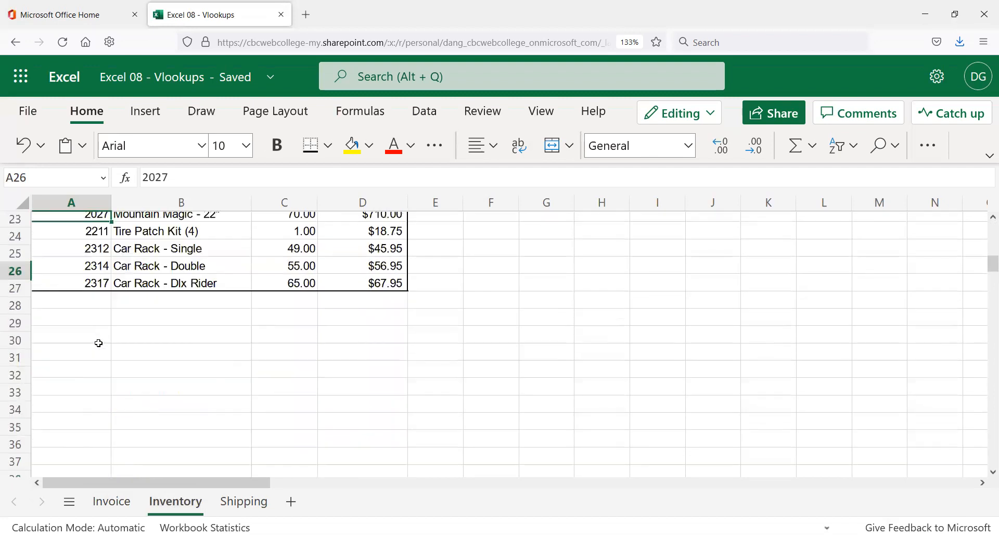
pyautogui.scroll(10, 91, 354)
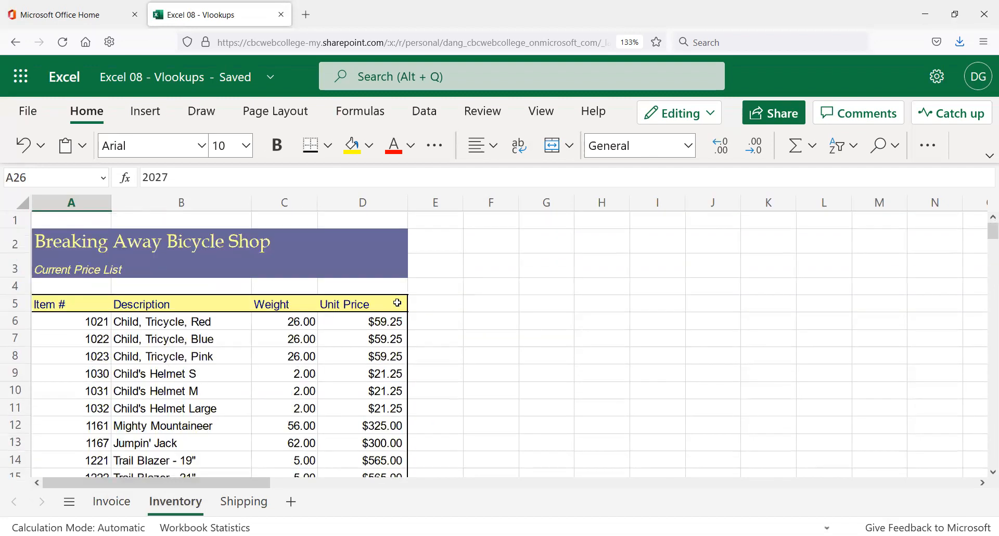
pyautogui.scroll(-2, 203, 442)
pyautogui.scroll(2, 125, 444)
pyautogui.click(77, 302)
pyautogui.click(140, 303)
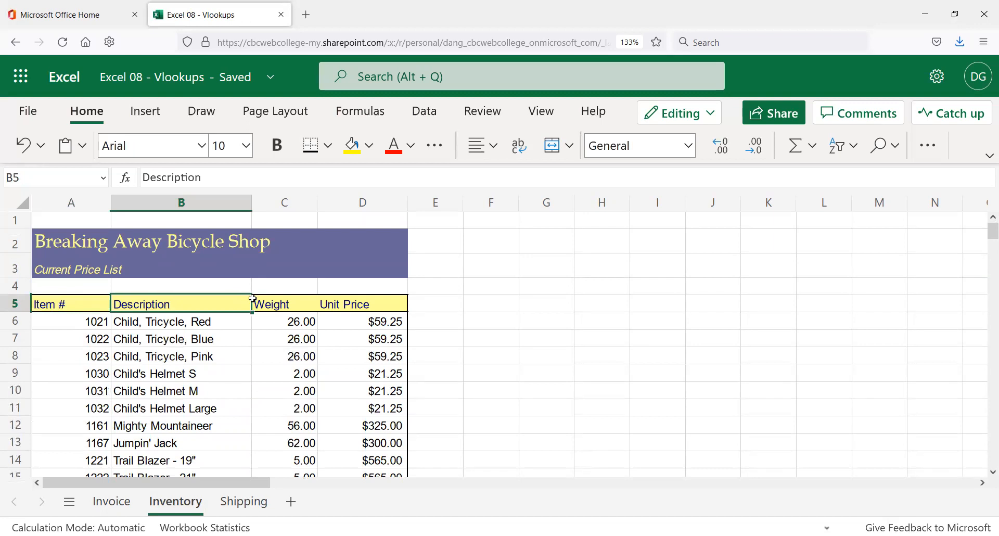
pyautogui.click(285, 304)
pyautogui.click(400, 303)
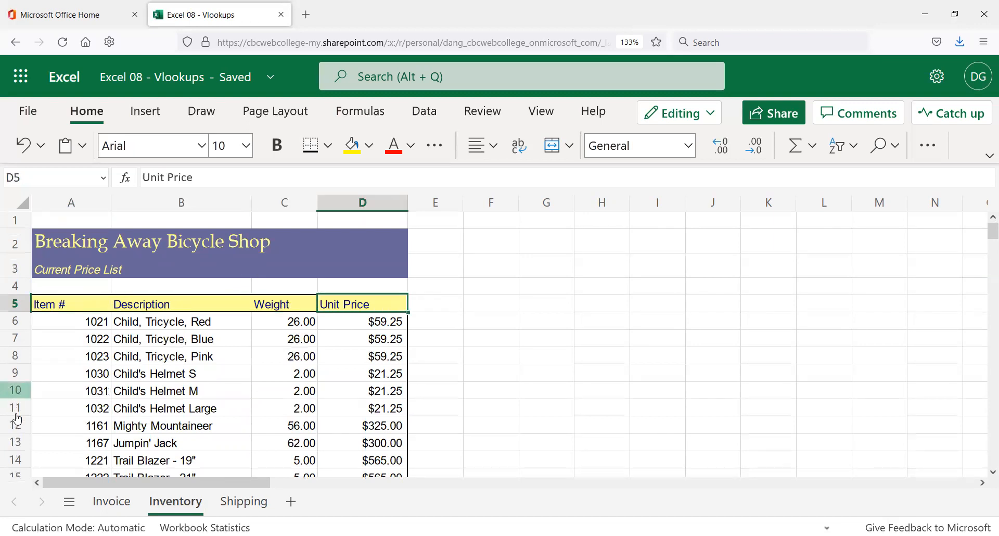
pyautogui.click(248, 503)
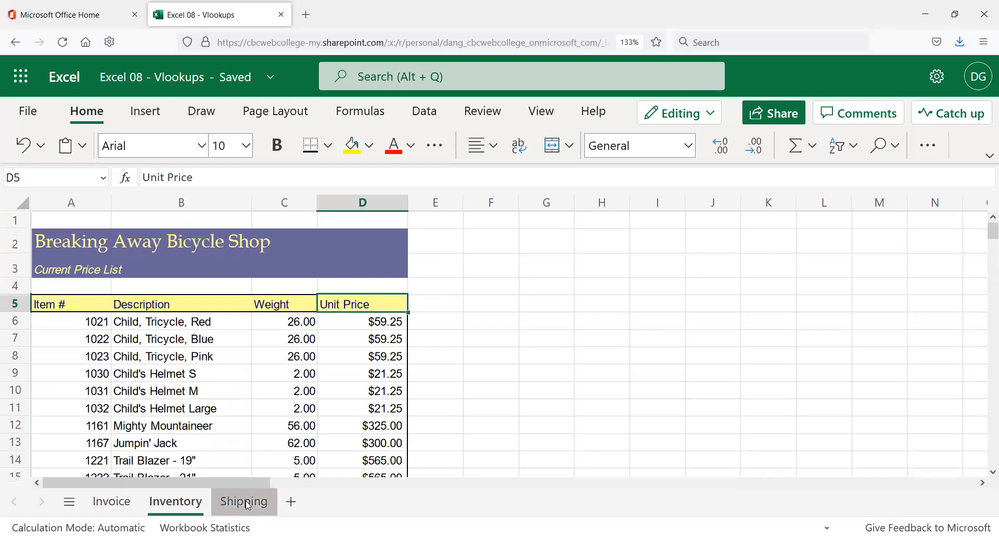
# - Clear the item numbers in C11:C12 and the units purchased in F11:F12 on the Invoice sheet
pyautogui.click(131, 501)
pyautogui.click(177, 336)
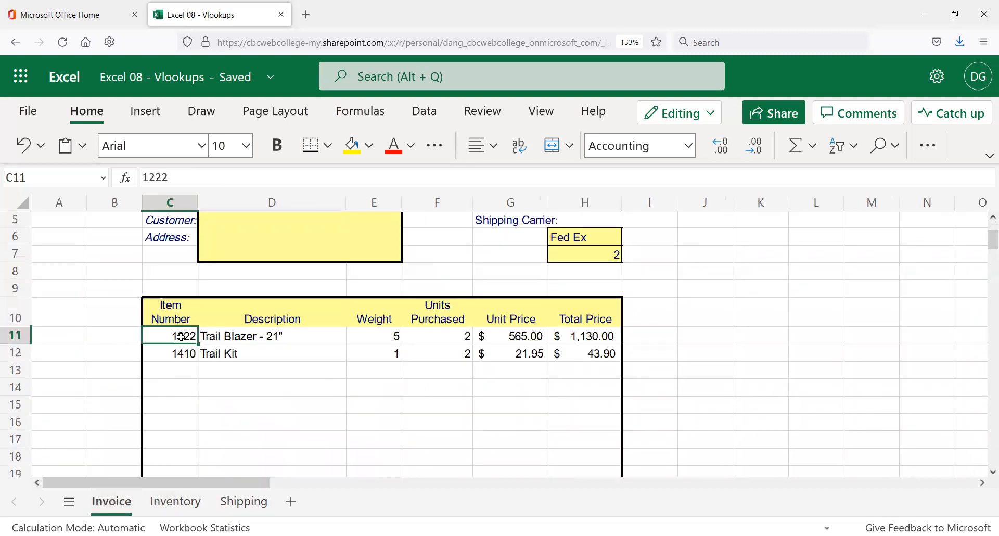
pyautogui.press('Delete')
pyautogui.press('Down')
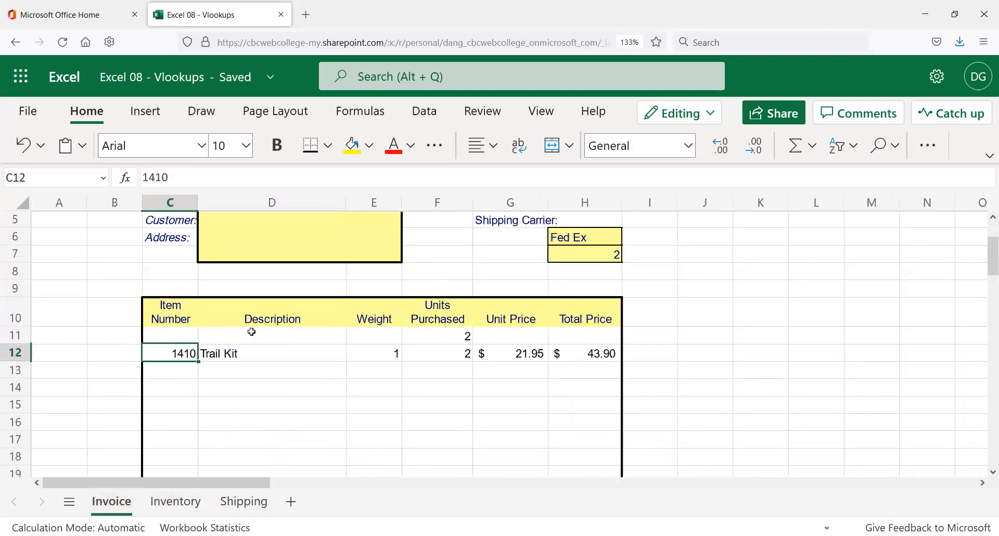
pyautogui.press('Delete')
pyautogui.press('Right')
pyautogui.press('Right')
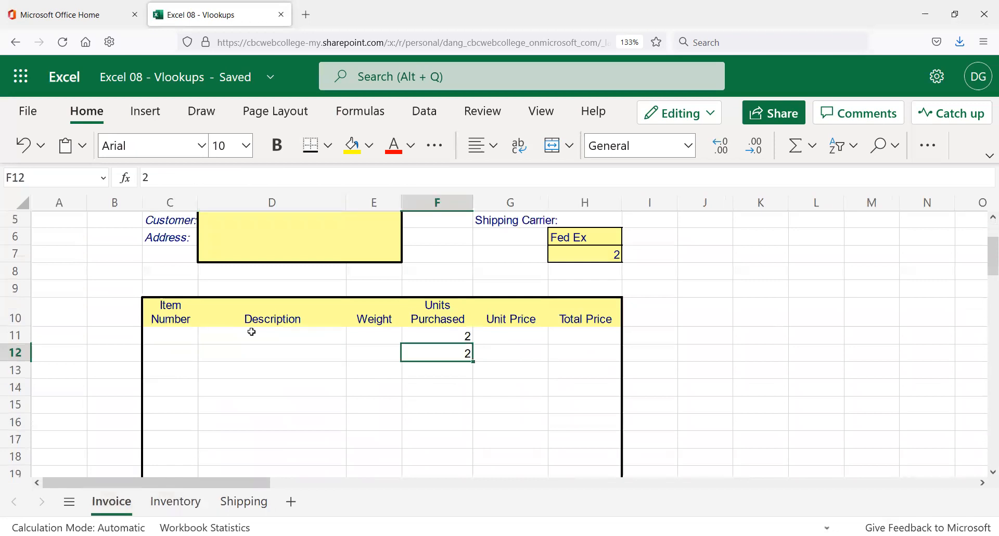
pyautogui.press('Up')
pyautogui.press('Delete')
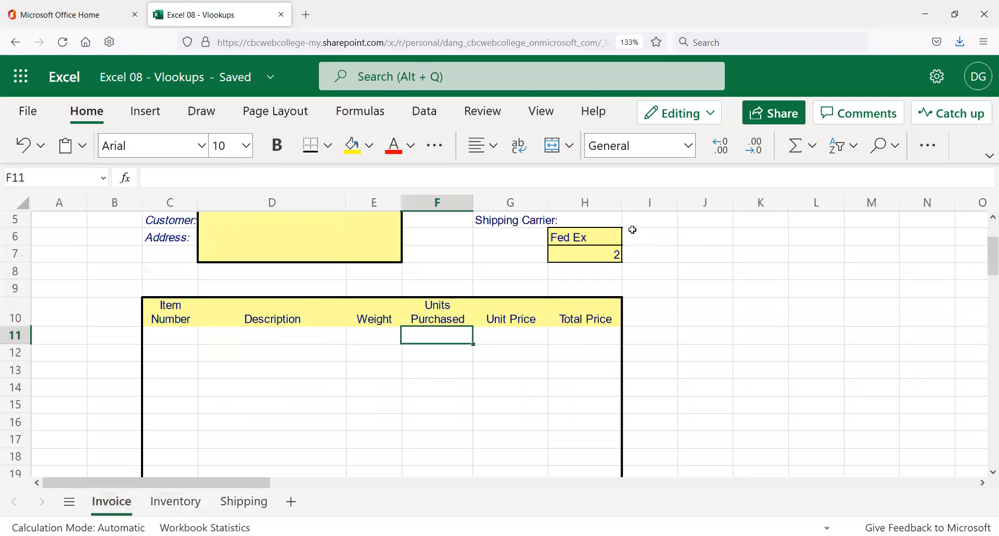
# - Clear the shipping carrier in H6 and the taxable customer answer in F3, checking the totals block
pyautogui.click(607, 233)
pyautogui.press('Delete')
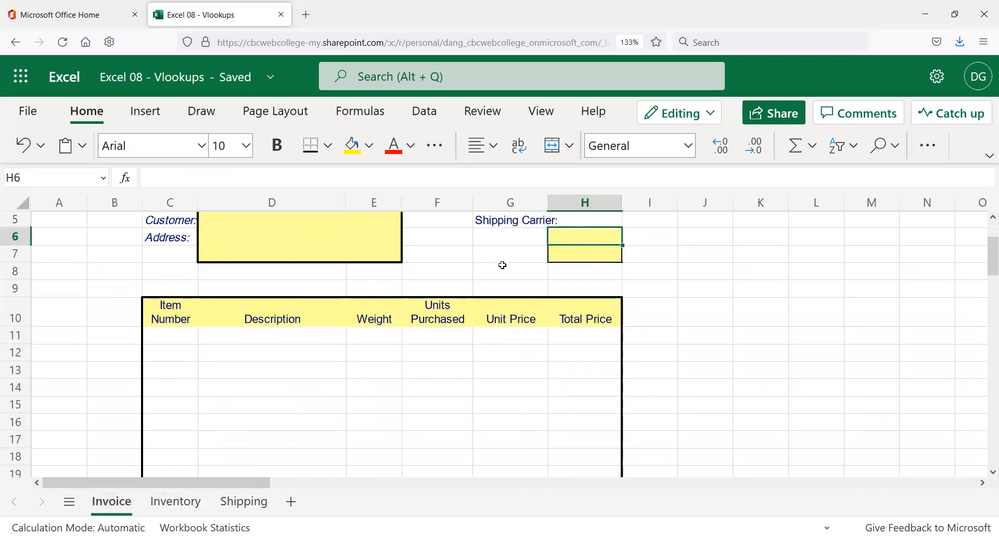
pyautogui.scroll(-3, 504, 281)
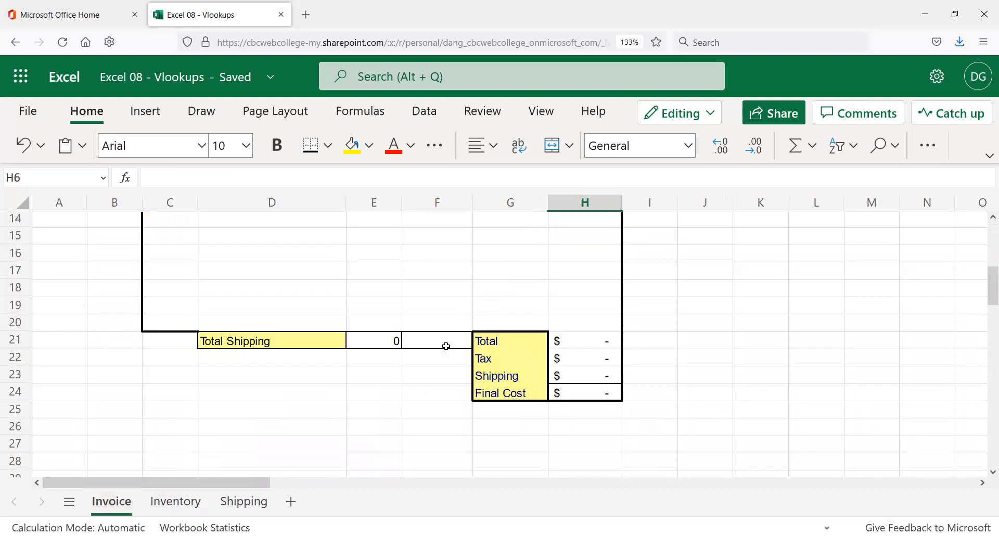
pyautogui.scroll(5, 445, 344)
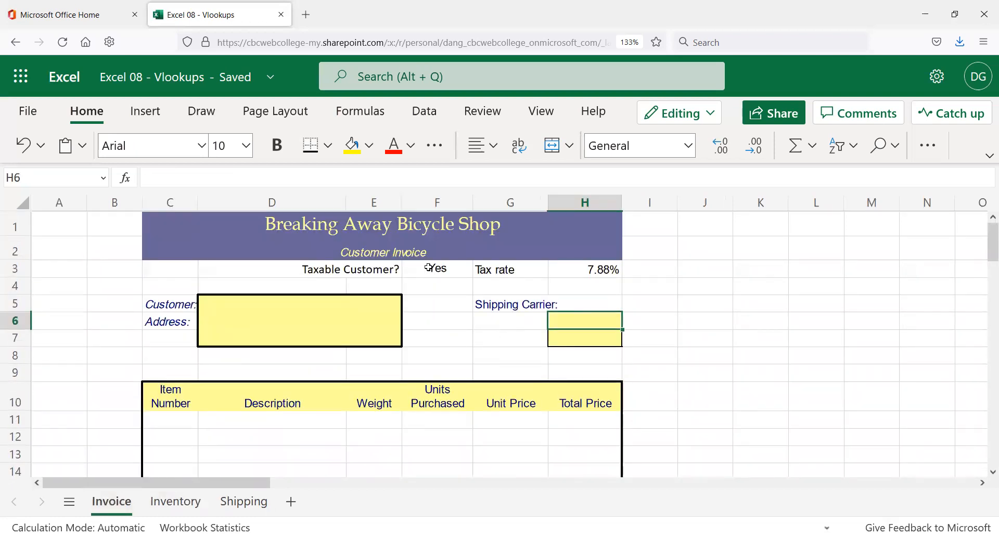
pyautogui.click(447, 266)
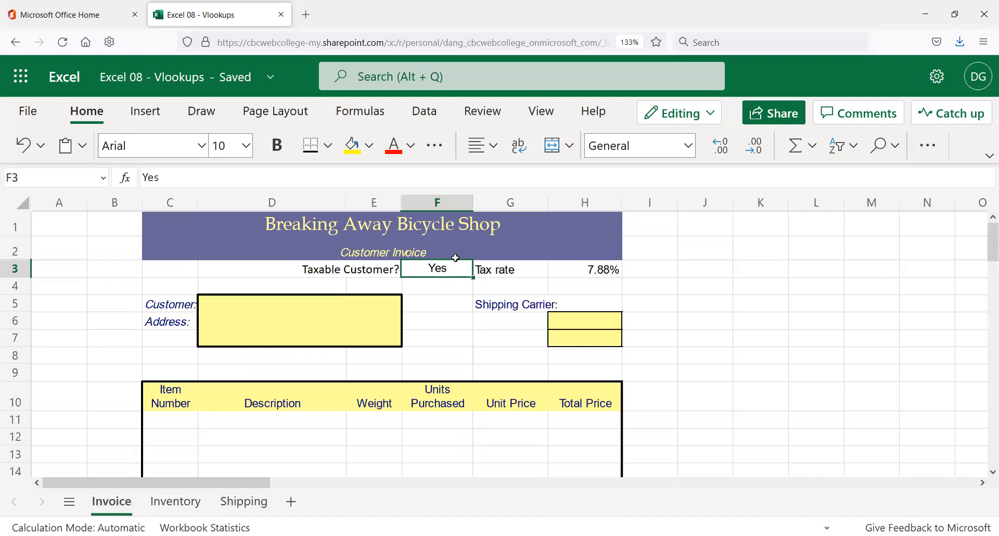
pyautogui.press('Delete')
pyautogui.press('Down')
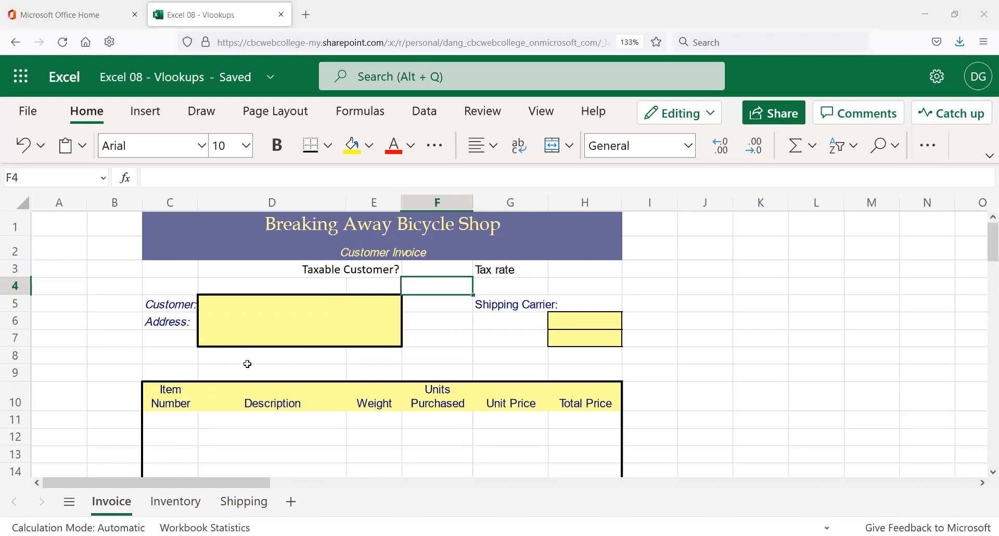
# - Inspect the description lookup formula in D11 and compare its source tables on the Shipping and Inventory sheets
pyautogui.click(194, 420)
pyautogui.click(269, 418)
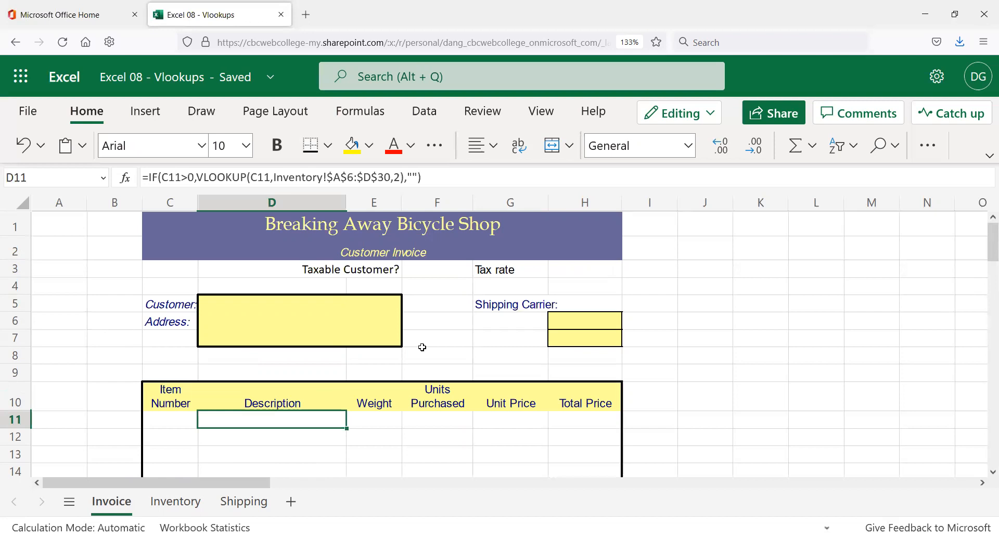
pyautogui.click(224, 499)
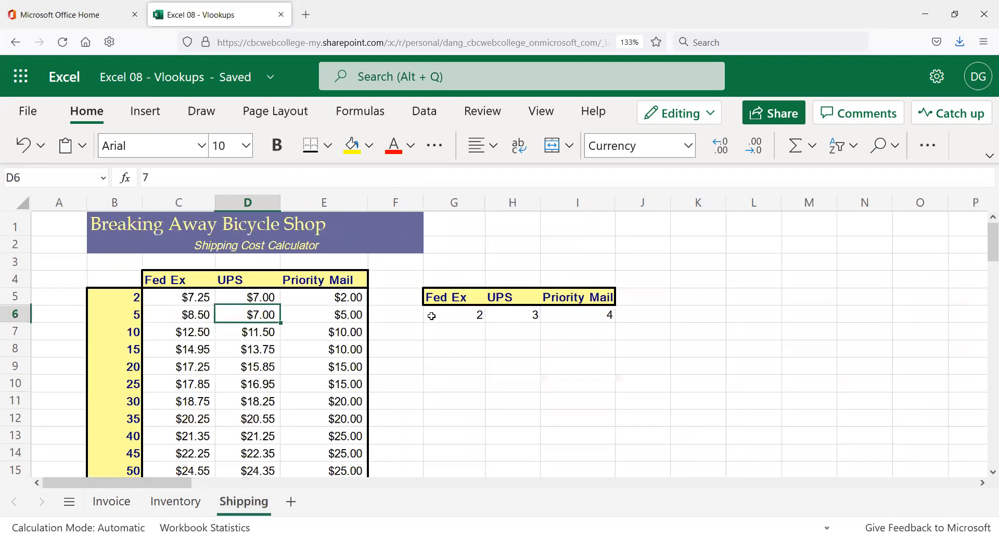
pyautogui.moveTo(449, 297); pyautogui.dragTo(560, 297)
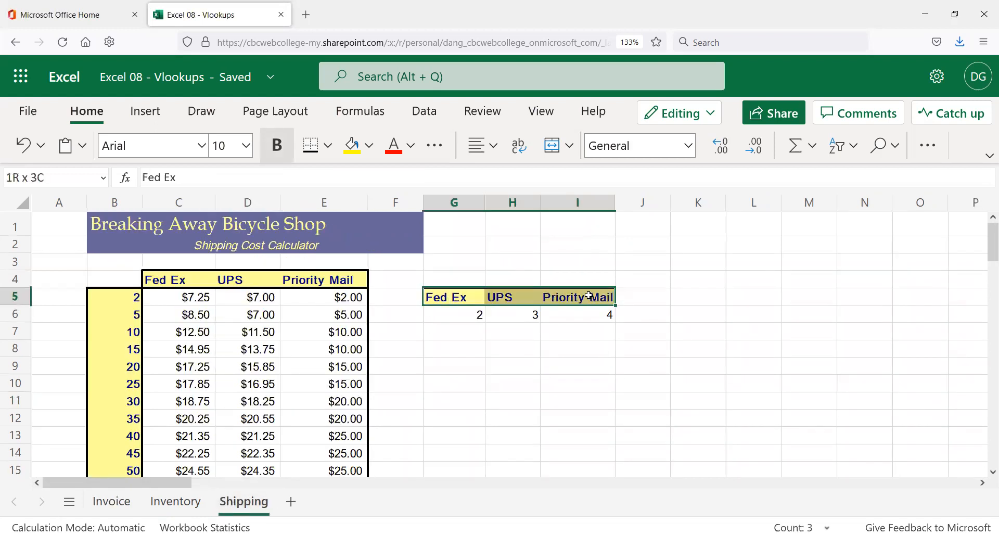
pyautogui.moveTo(125, 299); pyautogui.dragTo(130, 450)
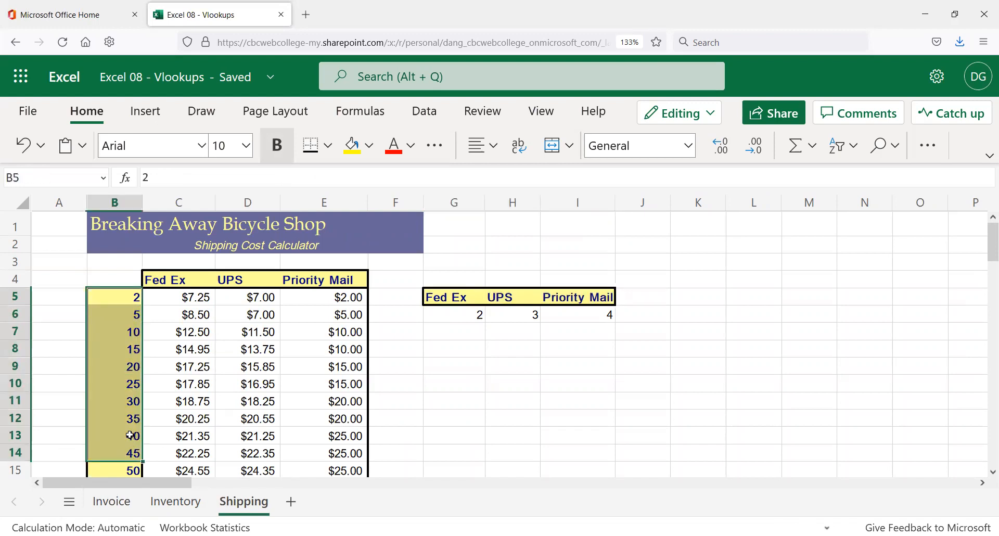
pyautogui.click(175, 502)
pyautogui.click(94, 327)
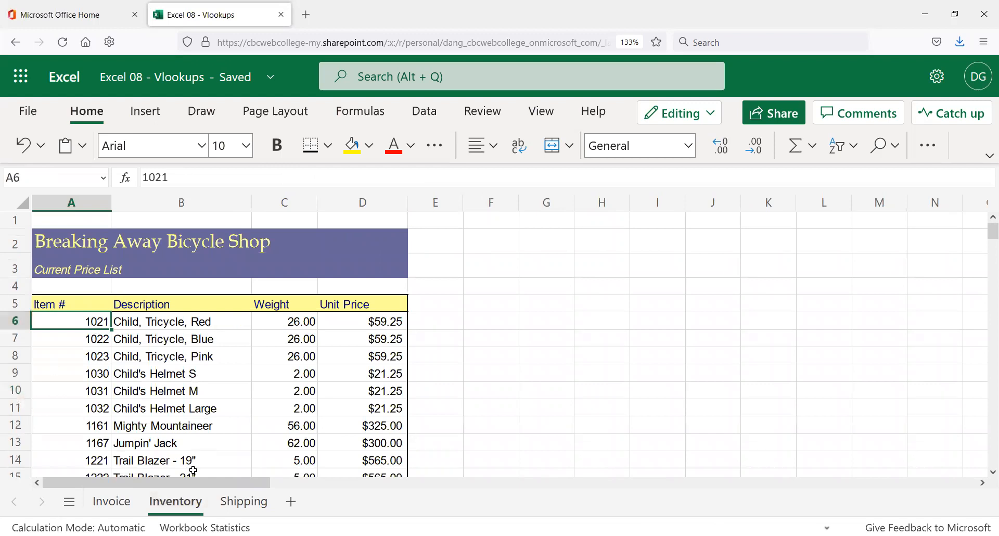
# - Examine the layout of the Shipping sheet's cost table, including the carrier headings in row 4 and weights in column B
pyautogui.click(222, 500)
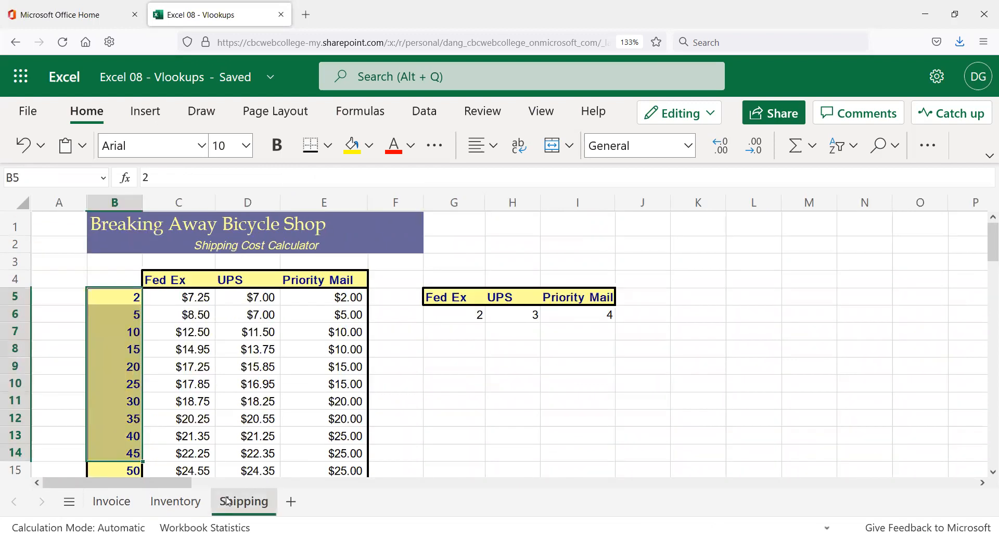
pyautogui.click(58, 203)
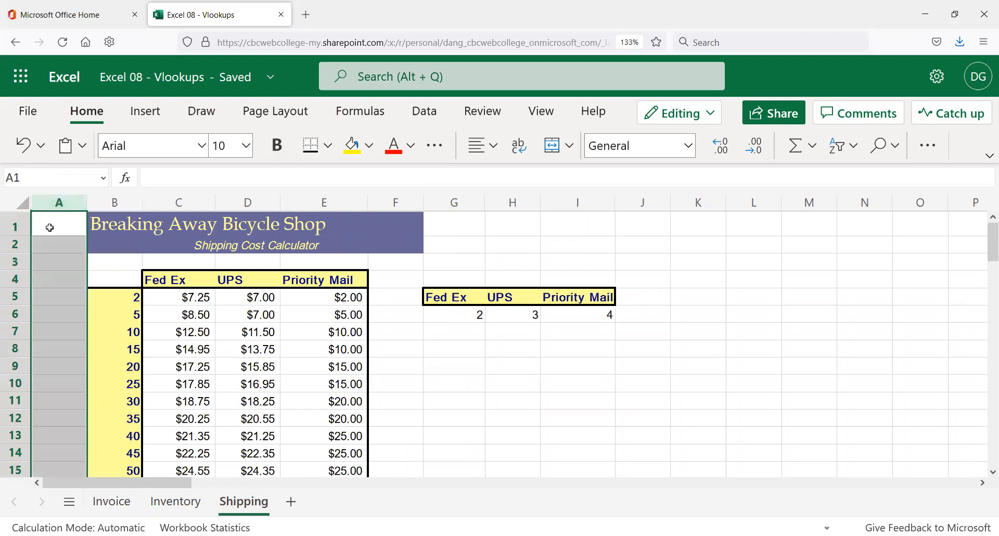
pyautogui.click(107, 270)
pyautogui.click(63, 275)
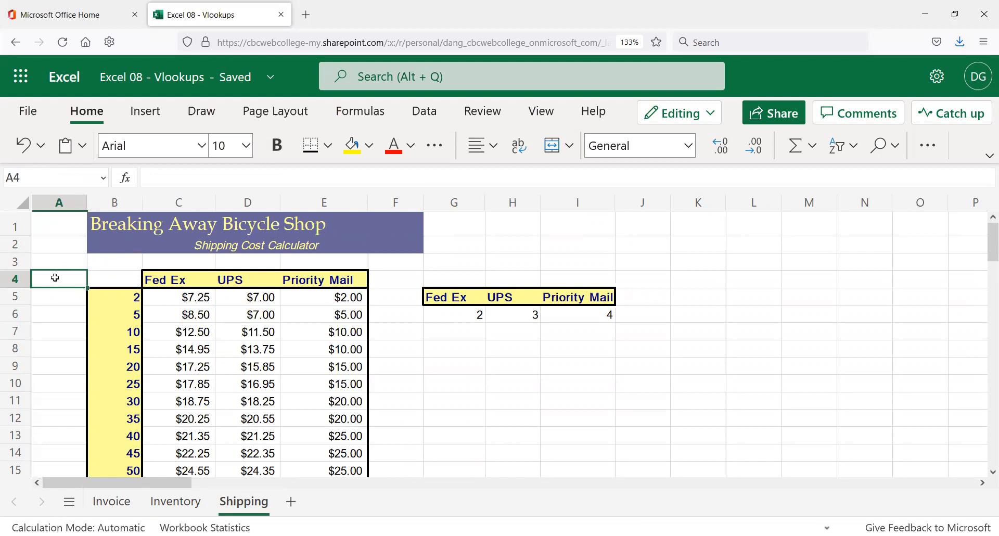
pyautogui.click(128, 277)
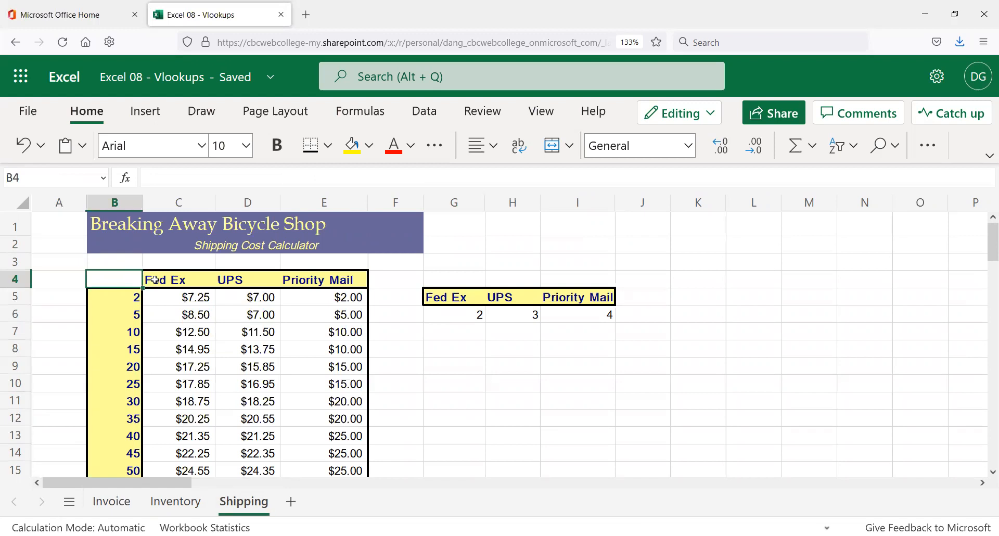
pyautogui.click(162, 278)
pyautogui.click(242, 276)
pyautogui.click(277, 279)
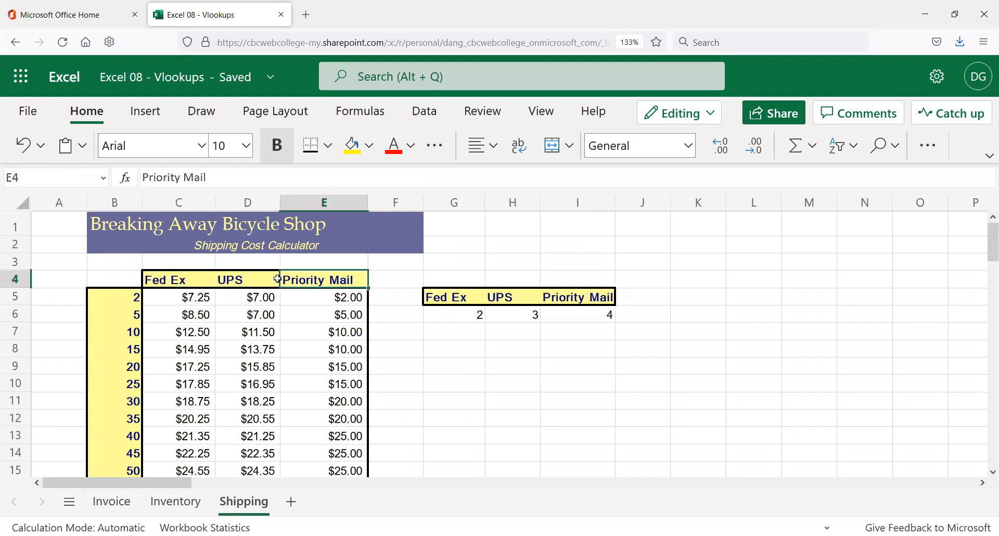
pyautogui.click(119, 296)
pyautogui.moveTo(119, 296); pyautogui.dragTo(134, 346)
pyautogui.click(122, 302)
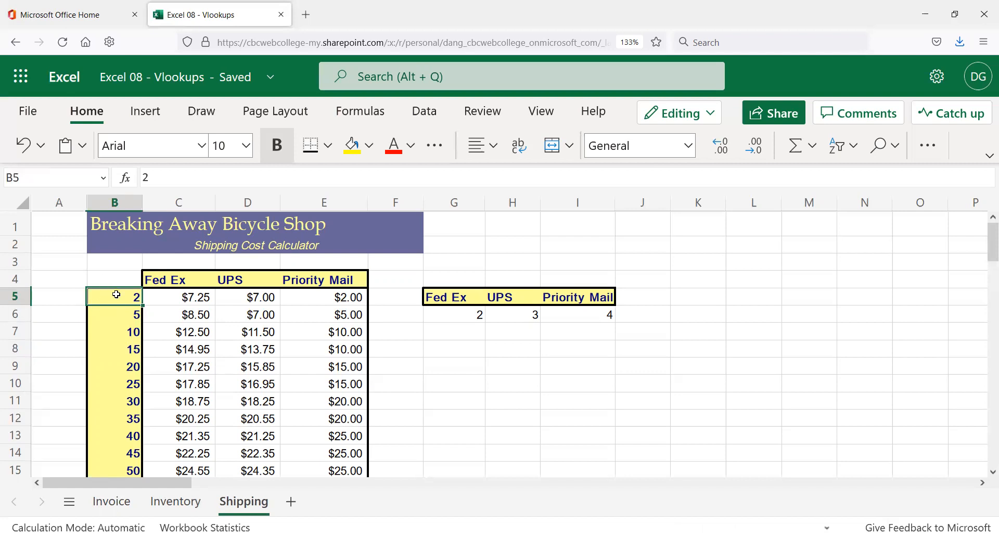
pyautogui.moveTo(120, 301); pyautogui.dragTo(187, 504)
# - Examine the headings in row 5 of the Inventory sheet's price list and the item rows beneath them
pyautogui.click(188, 503)
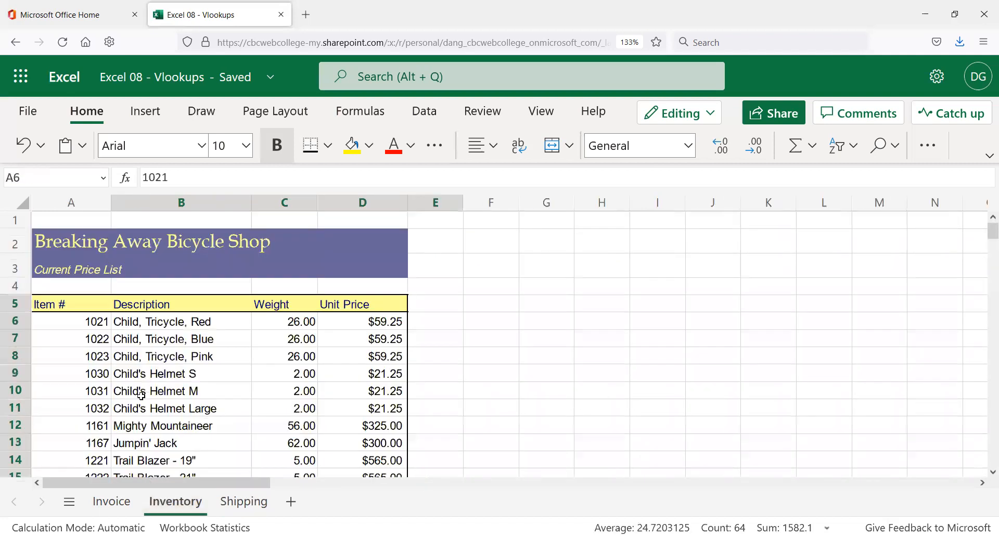
pyautogui.click(543, 245)
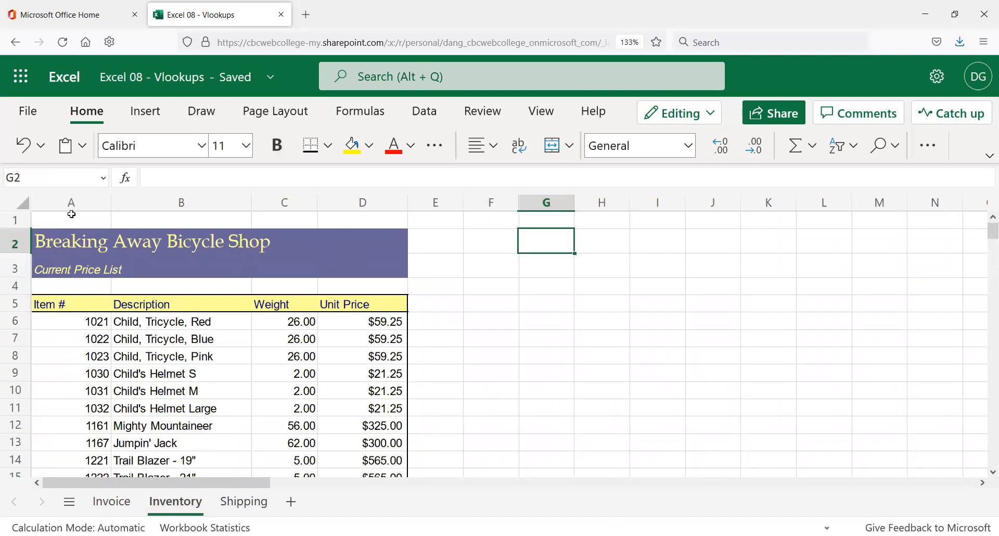
pyautogui.moveTo(43, 303); pyautogui.dragTo(366, 303)
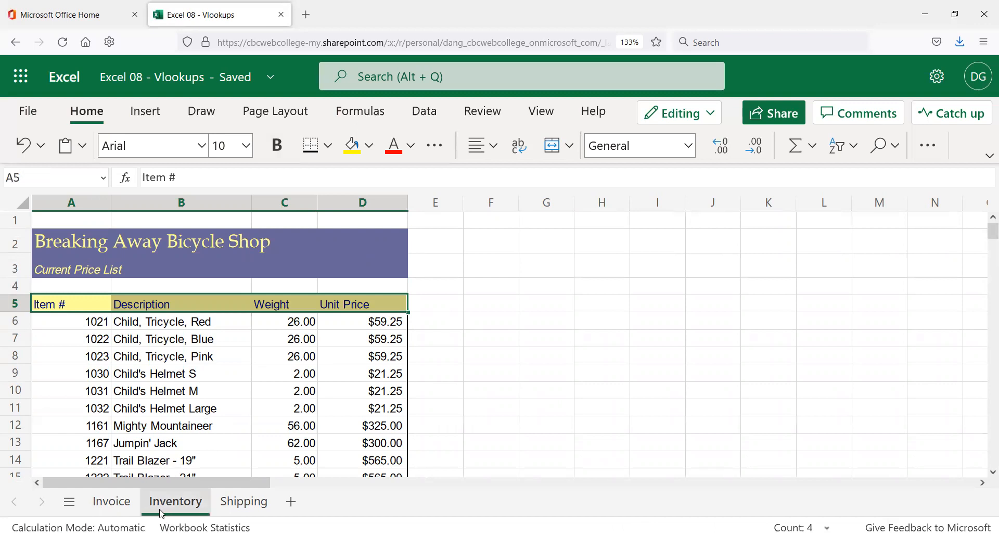
pyautogui.scroll(-2, 179, 484)
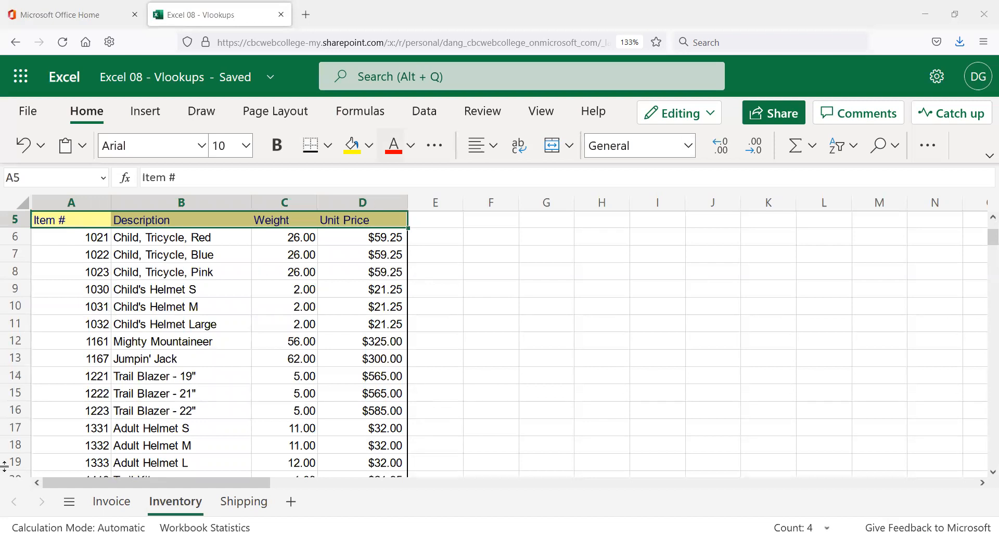
pyautogui.scroll(2, 496, 312)
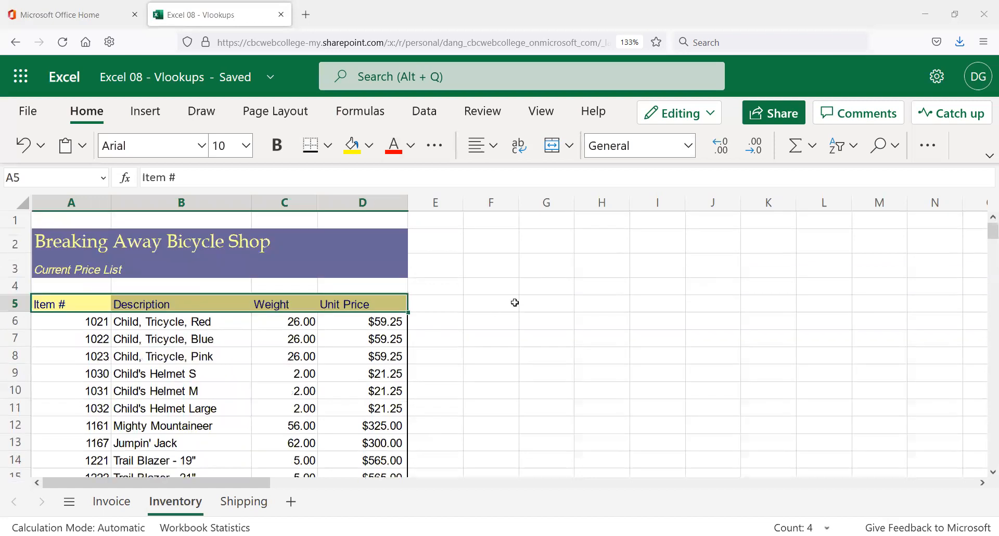
pyautogui.click(515, 302)
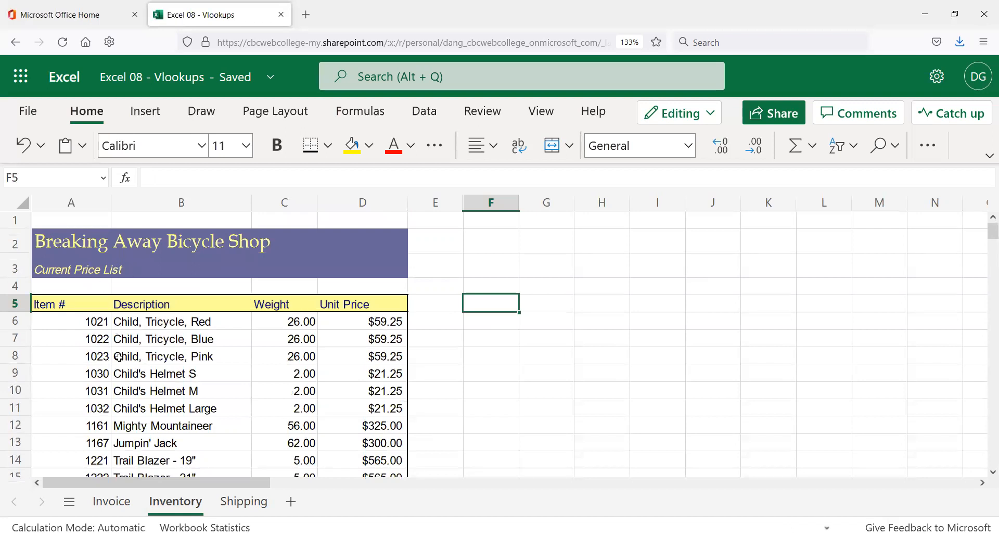
# - Inspect the Inventory sheet's item number, description, weight and unit price columns, A to D, one by one
pyautogui.click(86, 309)
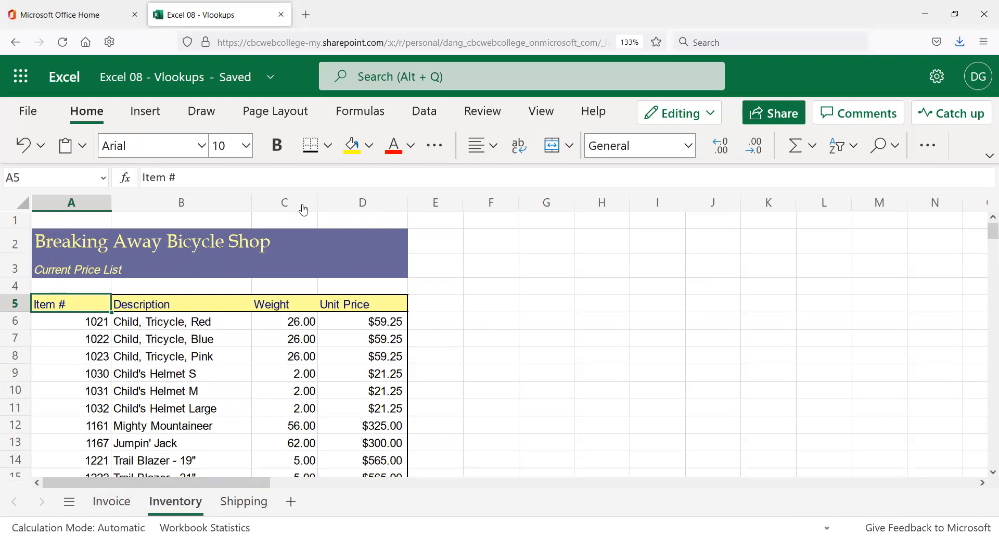
pyautogui.scroll(-1, 123, 304)
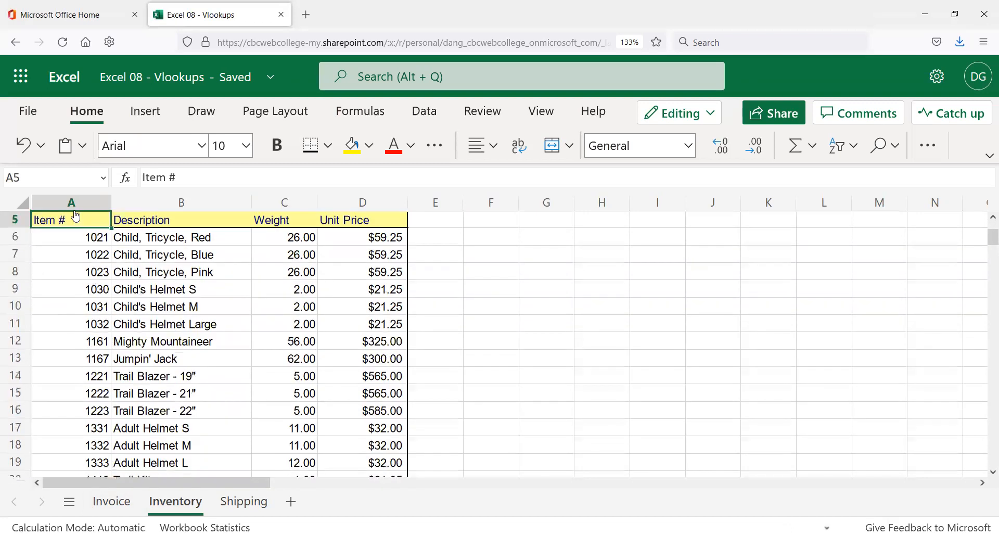
pyautogui.click(76, 203)
pyautogui.click(156, 203)
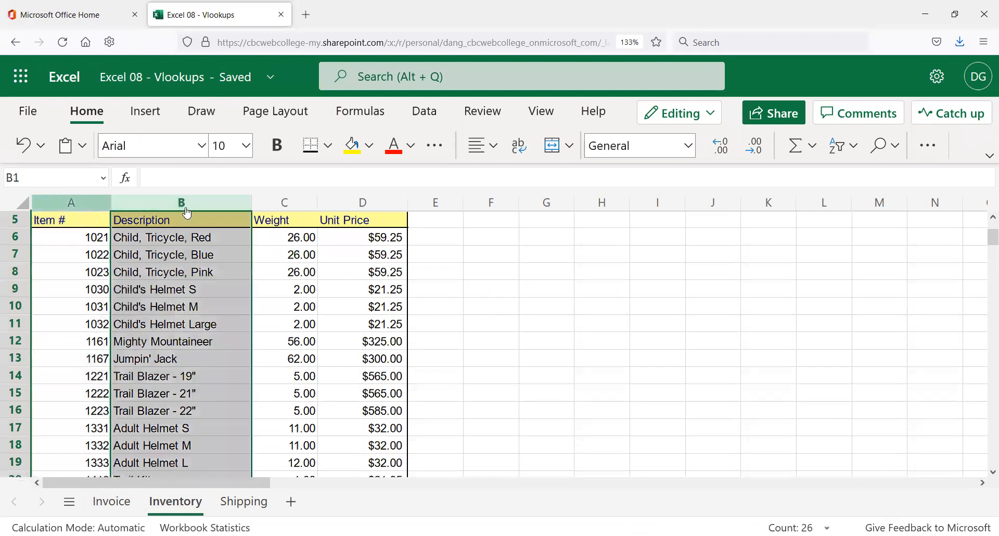
pyautogui.click(281, 202)
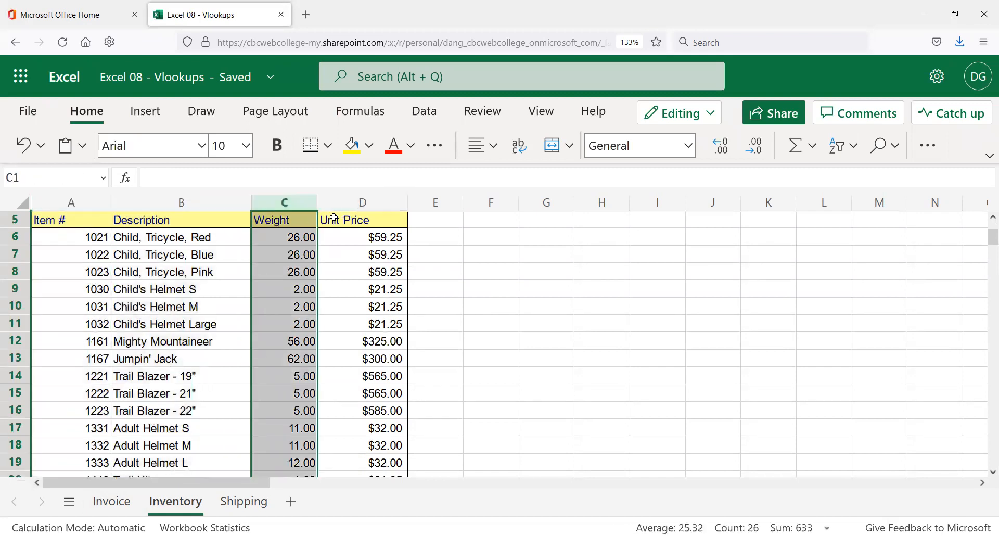
pyautogui.click(363, 202)
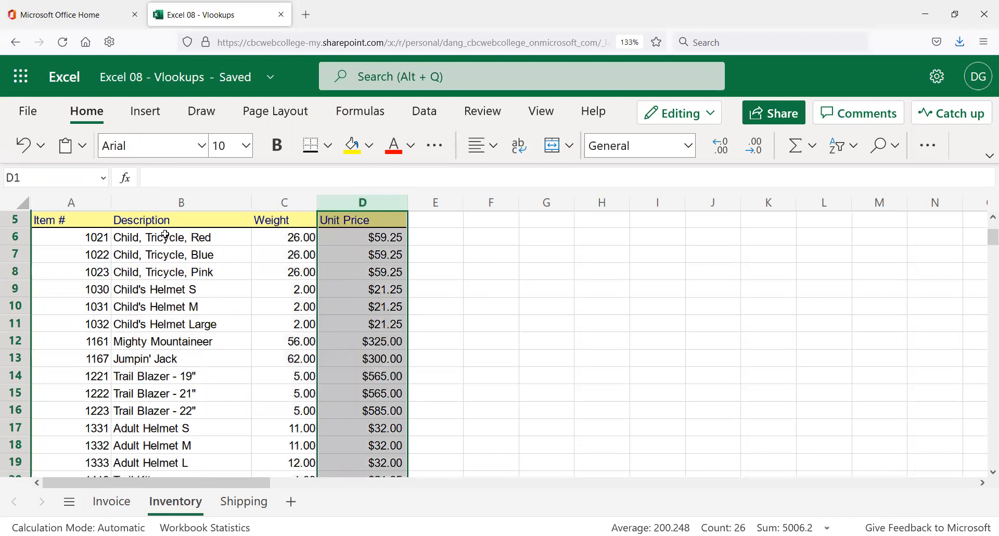
pyautogui.click(102, 306)
pyautogui.scroll(2, 112, 325)
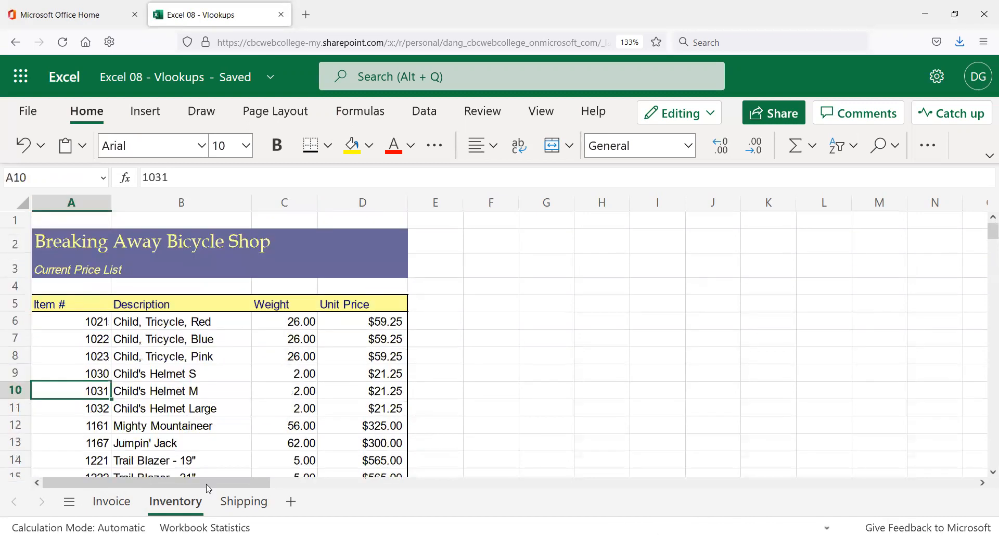
pyautogui.click(59, 216)
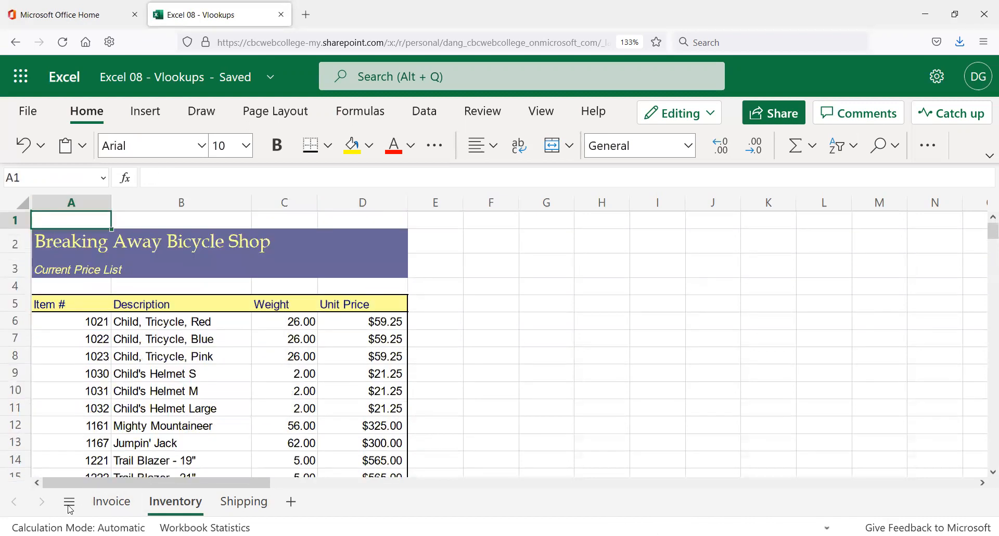
# - Look over the line-item table on the Invoice sheet
pyautogui.click(112, 503)
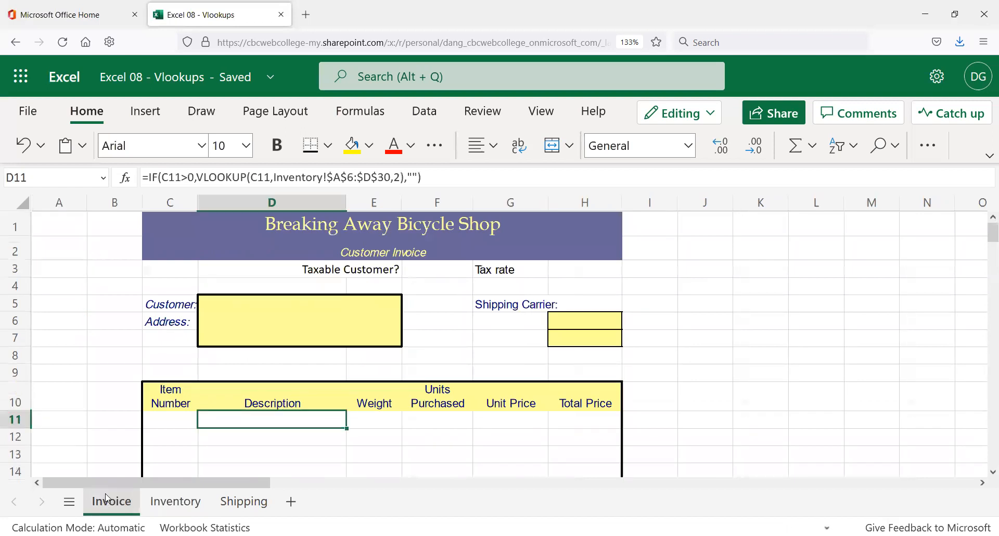
pyautogui.scroll(-3, 362, 435)
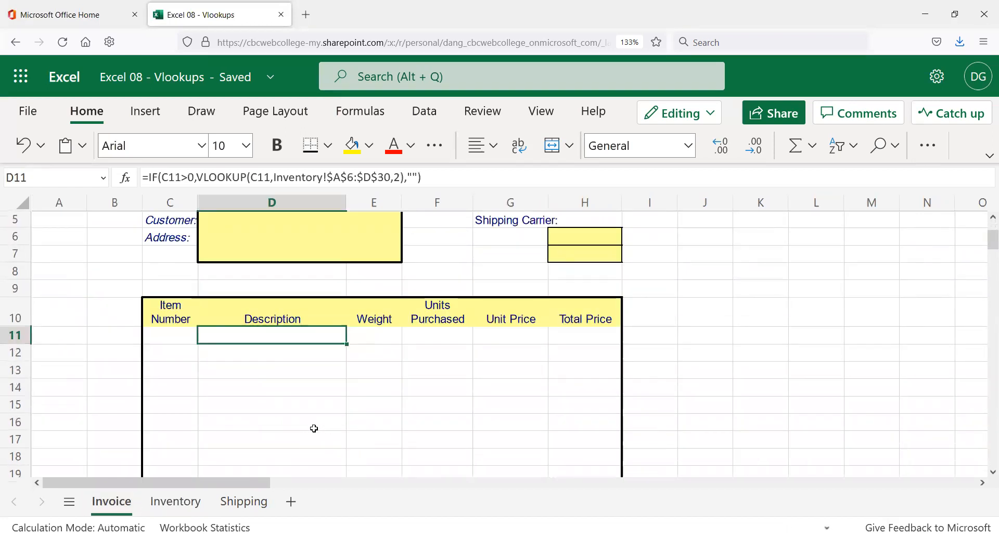
pyautogui.scroll(3, 314, 428)
# - Add a worksheet after the Shipping sheet and name it with the owner's first name followed directly by "Shipping"
pyautogui.click(243, 501)
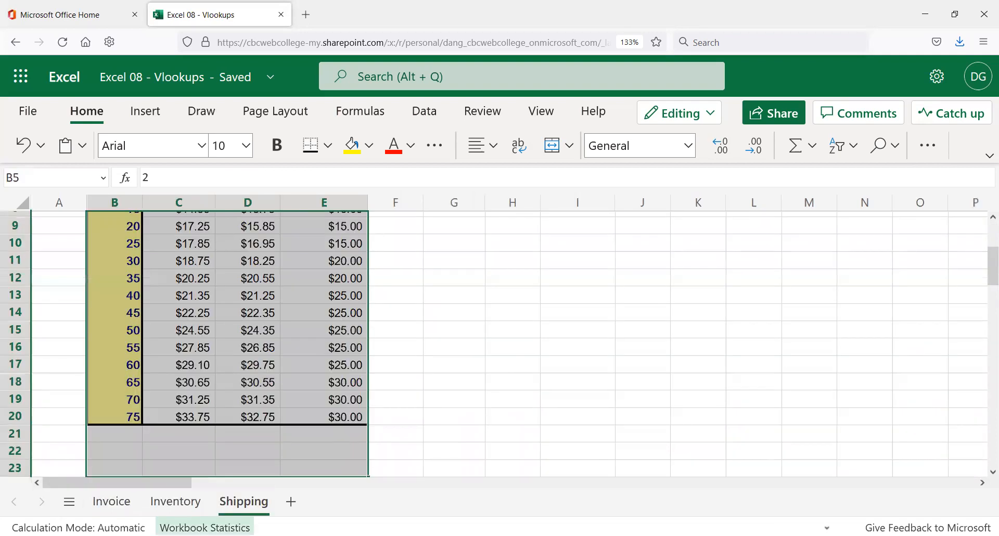
pyautogui.click(291, 501)
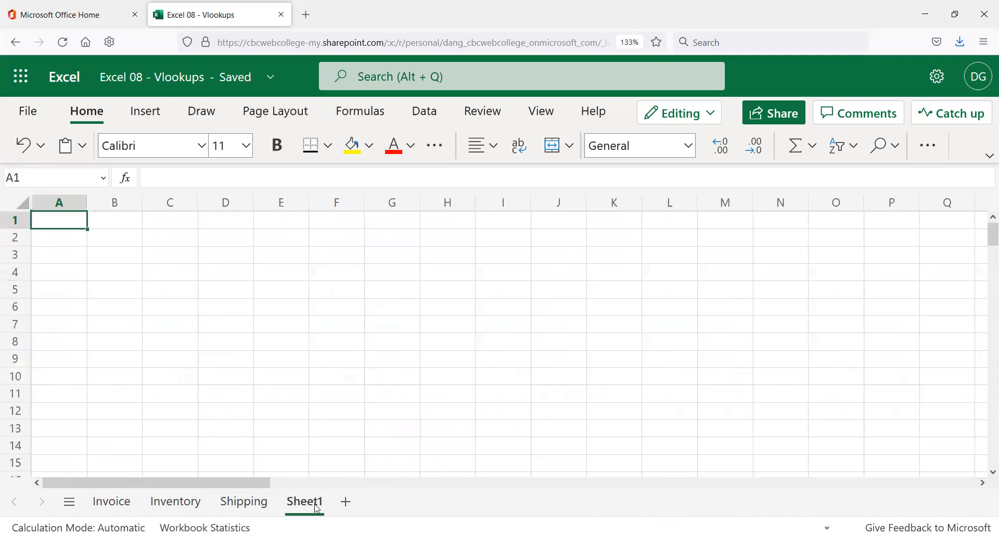
pyautogui.doubleClick(317, 509)
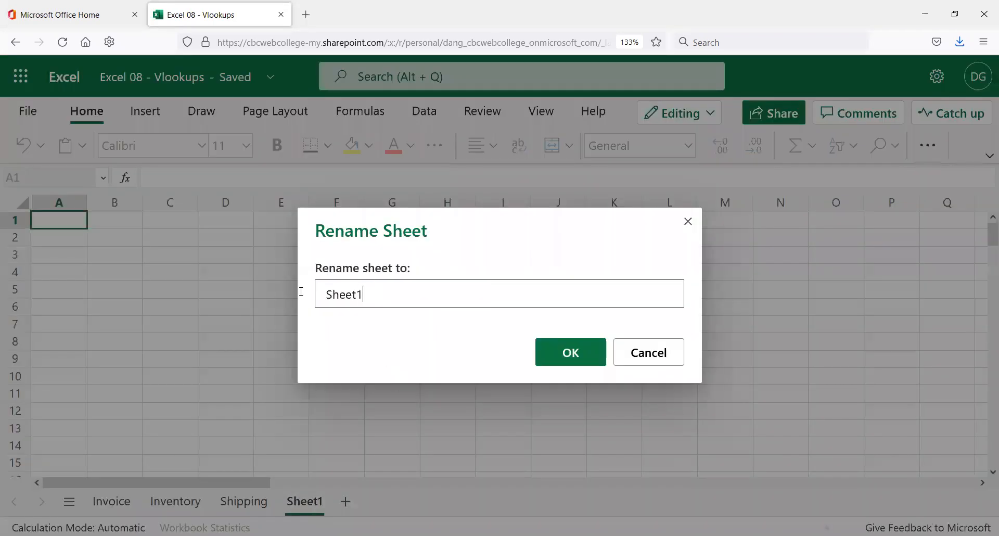
pyautogui.moveTo(312, 291); pyautogui.dragTo(242, 280)
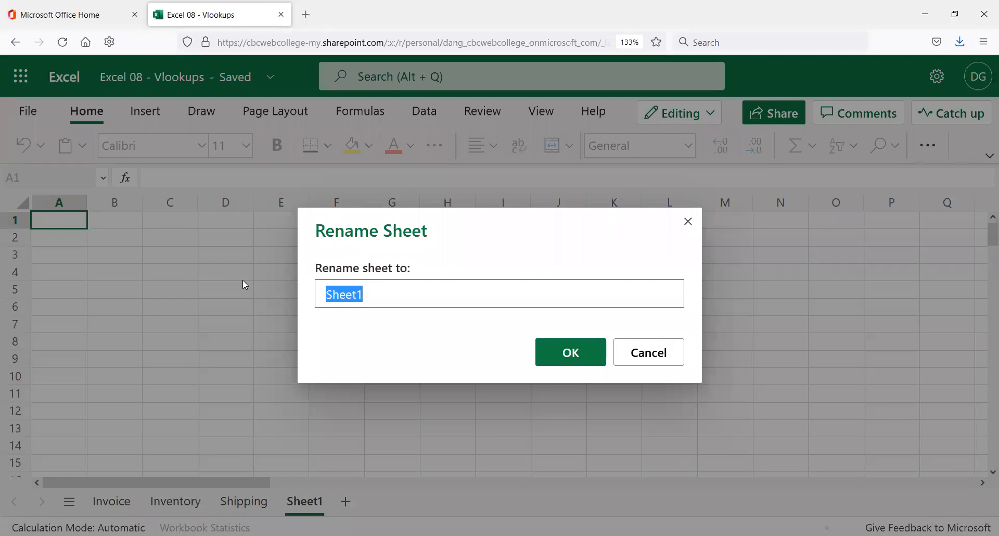
pyautogui.write('Shi')
pyautogui.press('BackSpace')
pyautogui.press('BackSpace')
pyautogui.press('BackSpace')
pyautogui.write('DanShipping')
pyautogui.click(582, 352)
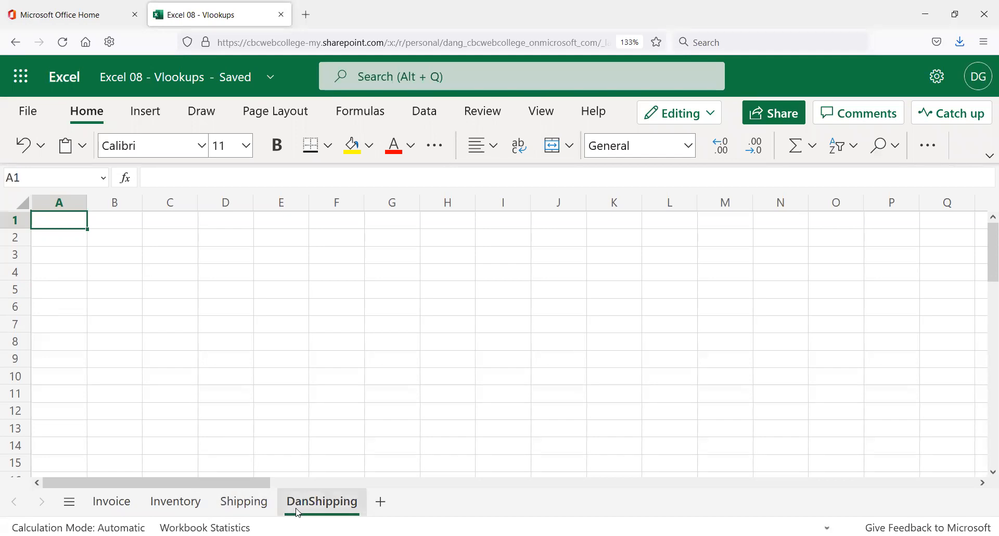
# - Link cell A1 of the new worksheet to the blank corner cell B4 of the Shipping sheet's cost table with =Shipping!B4
pyautogui.click(258, 503)
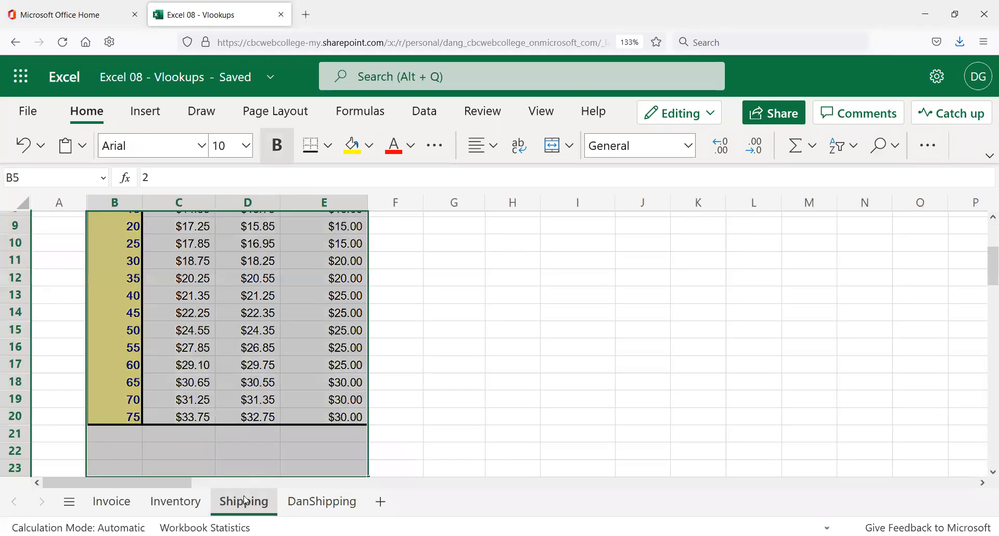
pyautogui.click(416, 310)
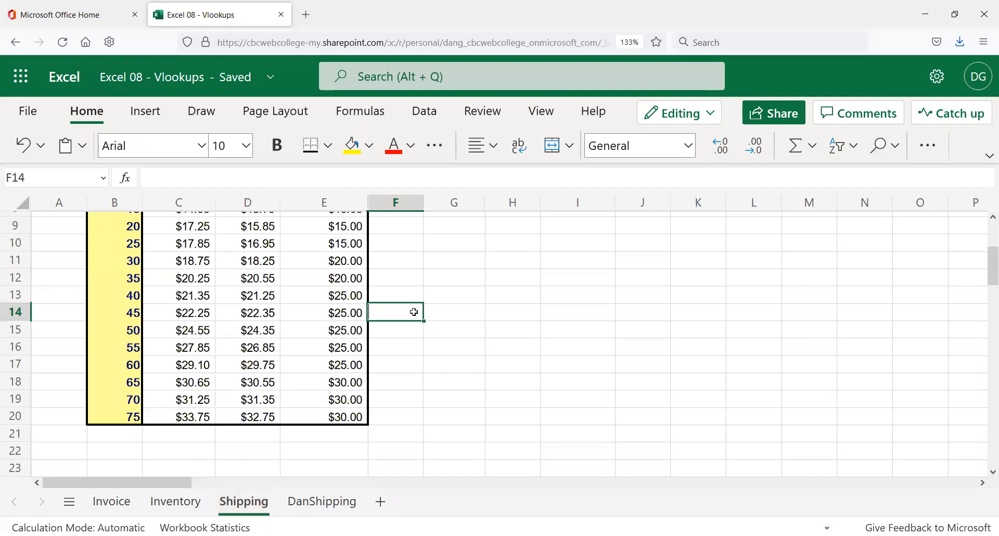
pyautogui.scroll(3, 416, 310)
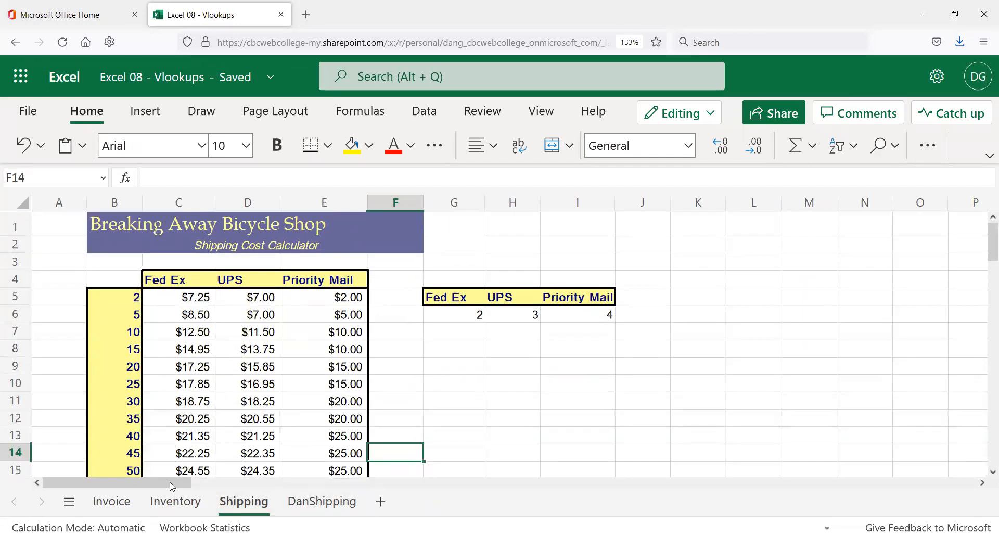
pyautogui.click(116, 273)
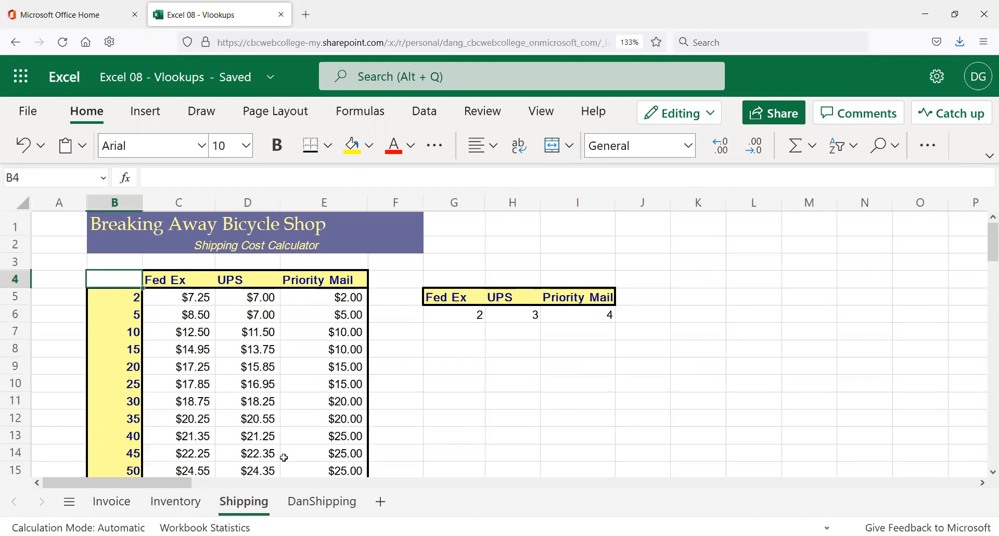
pyautogui.click(322, 502)
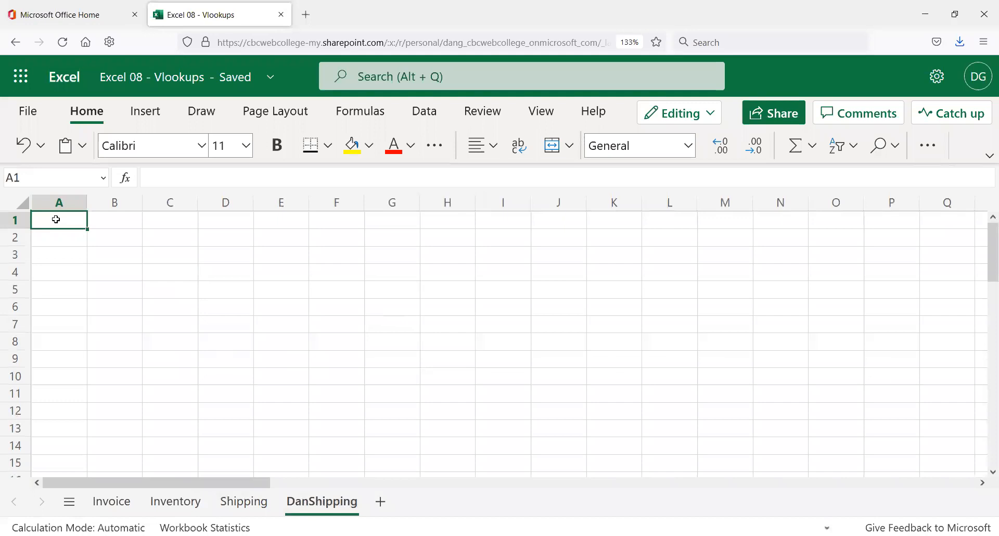
pyautogui.write('=')
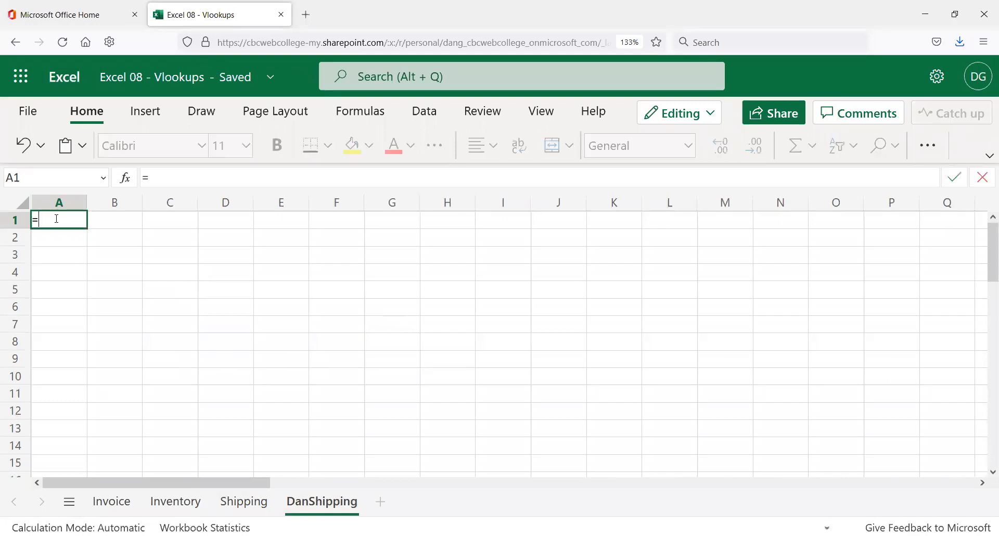
pyautogui.click(252, 503)
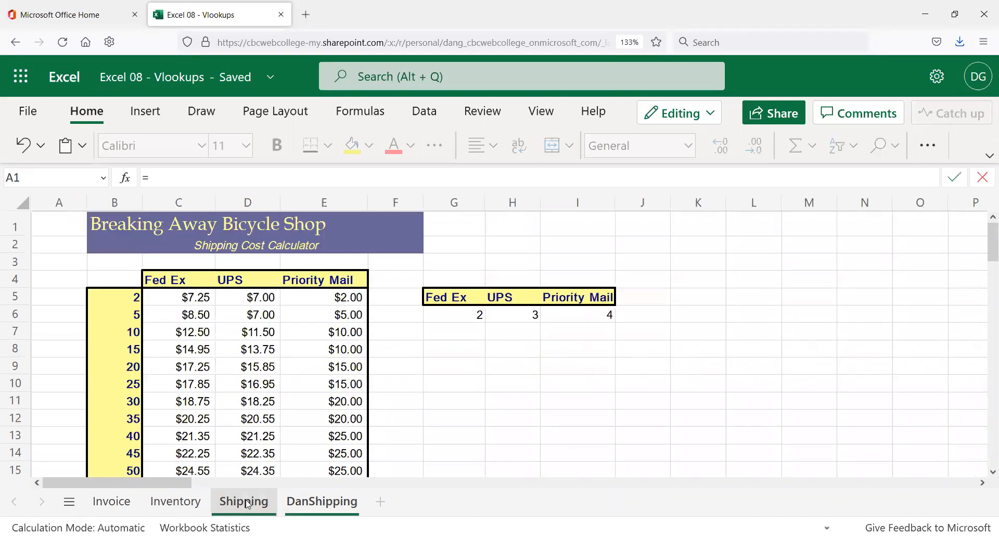
pyautogui.click(112, 273)
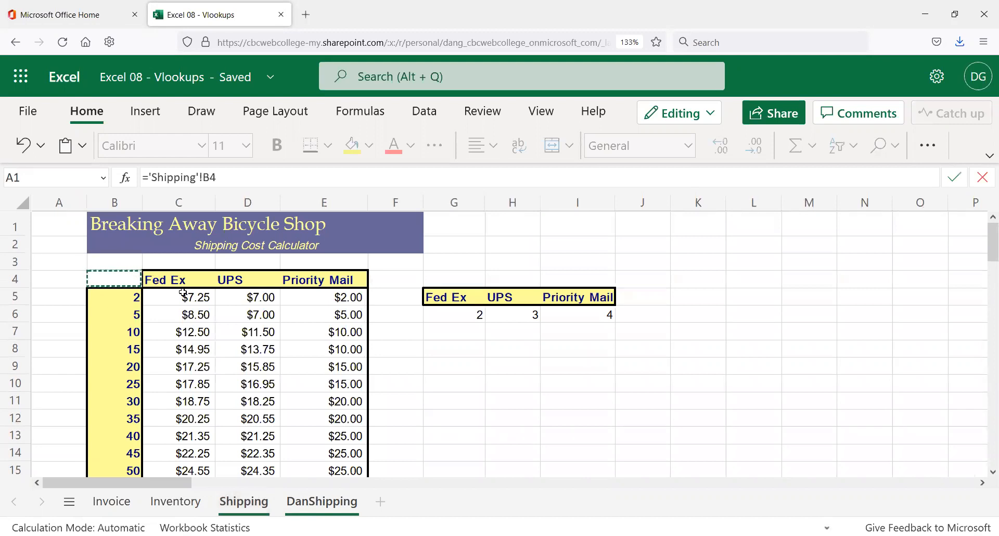
pyautogui.press('Return')
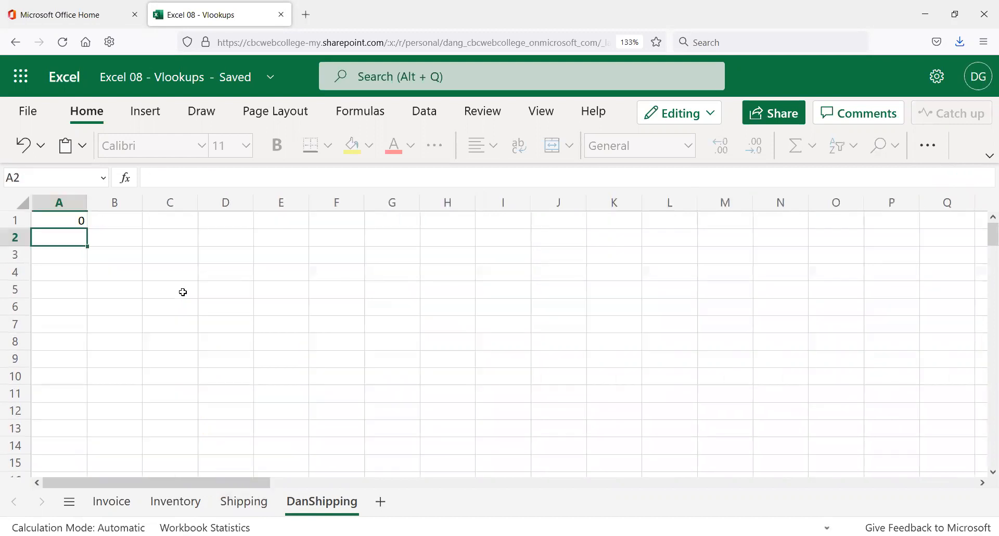
pyautogui.press('Up')
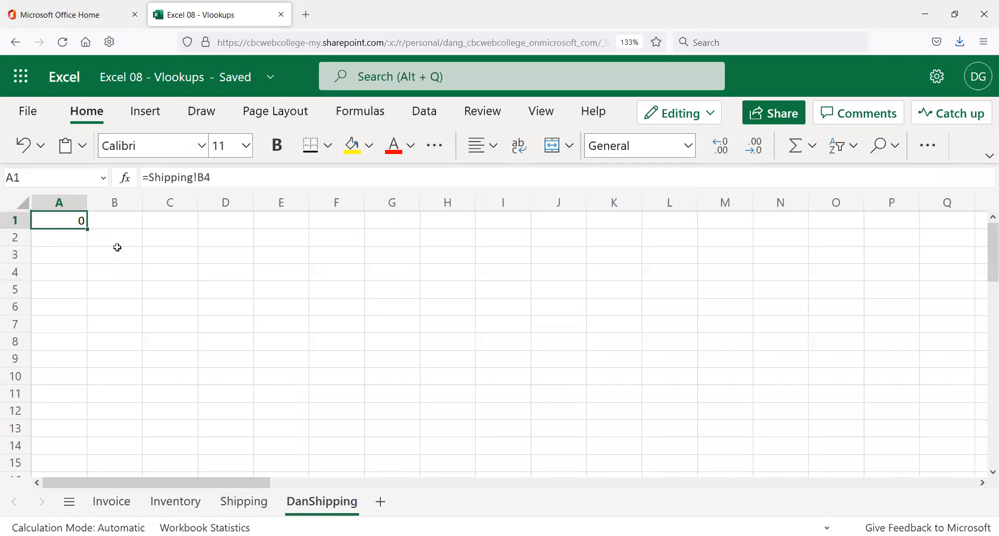
# - Fill the A1 link formula through D34 and clear the surplus formulas in rows 18 to 34
pyautogui.moveTo(88, 228); pyautogui.dragTo(247, 471)
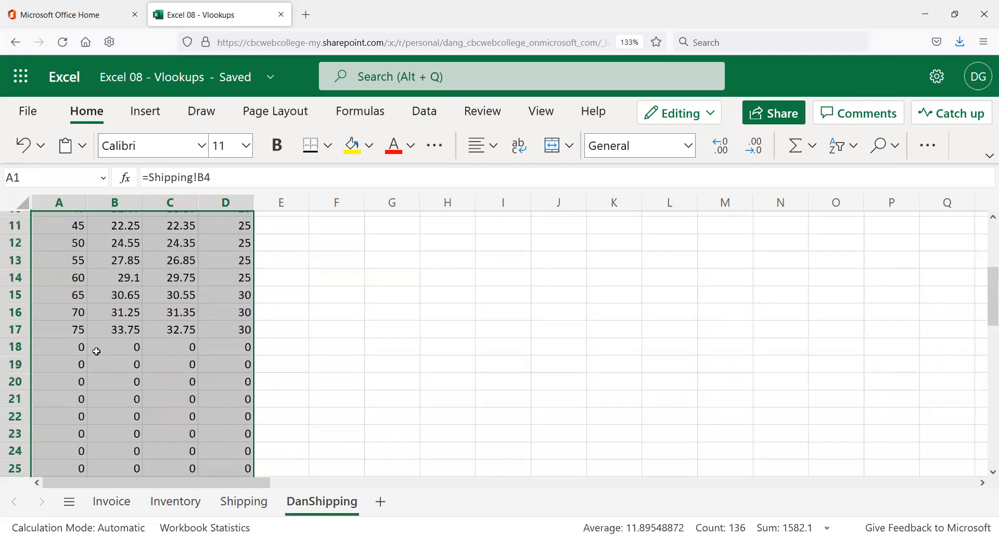
pyautogui.click(54, 341)
pyautogui.moveTo(17, 346); pyautogui.dragTo(283, 414)
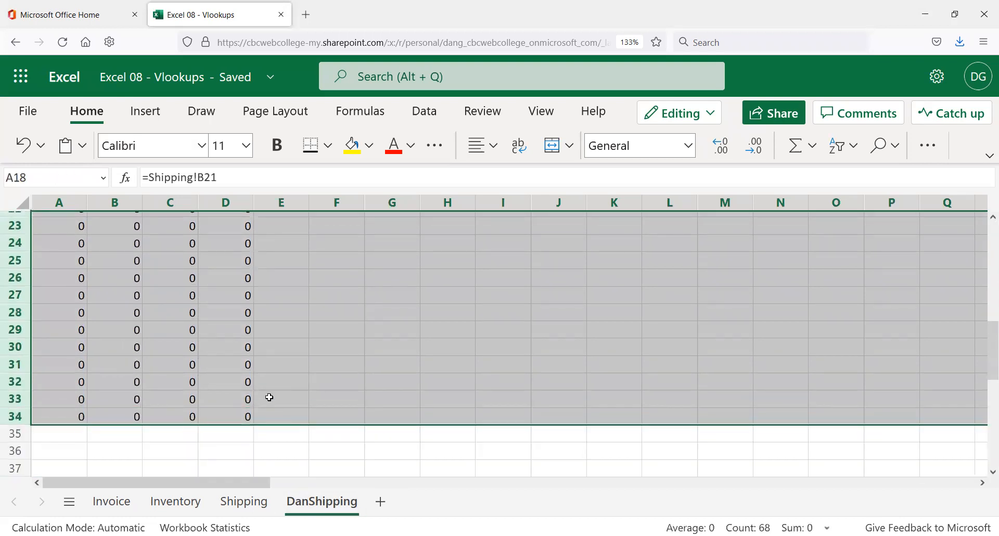
pyautogui.press('Delete')
pyautogui.scroll(7, 157, 377)
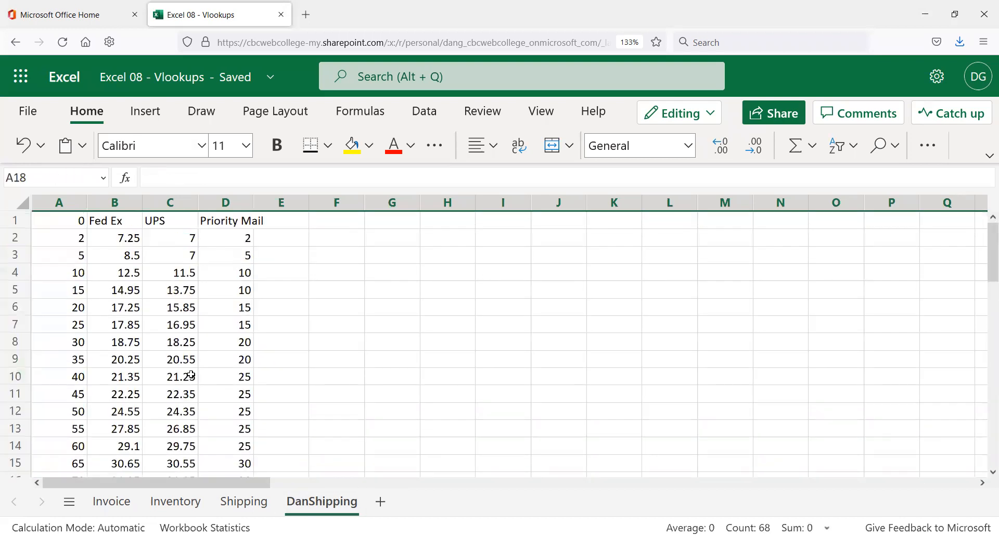
pyautogui.click(381, 362)
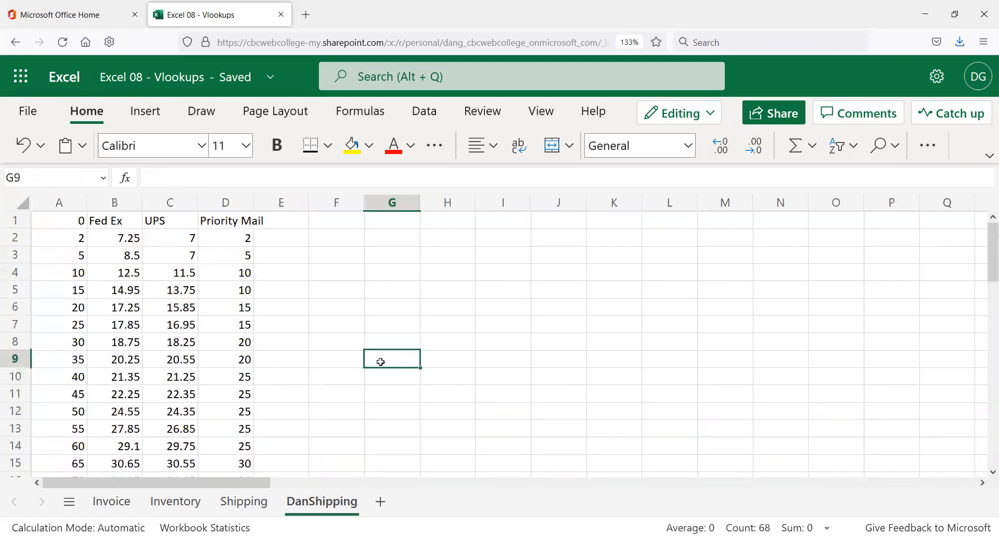
# - Make the carrier heading row 1 of the new worksheet bold
pyautogui.click(21, 221)
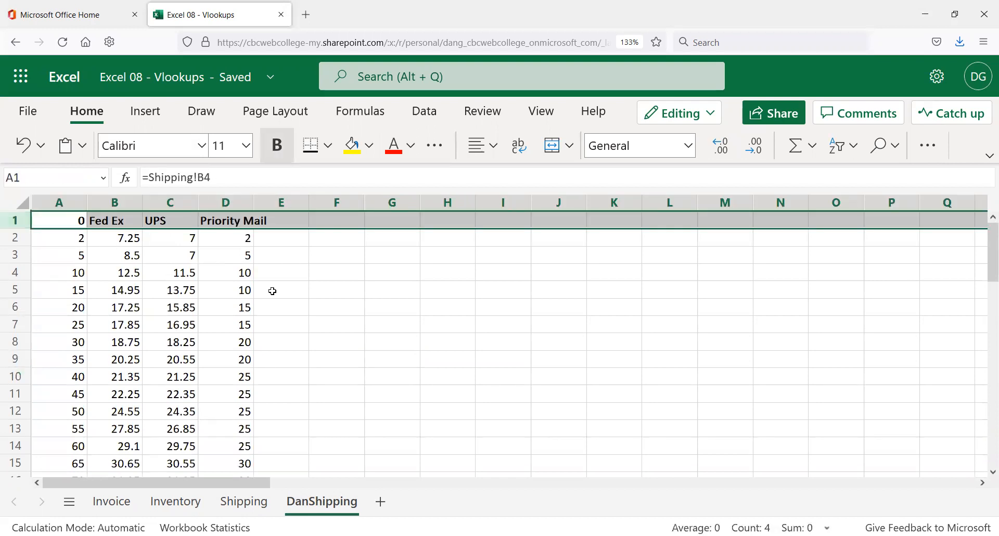
# - Clear the surplus link formula from corner cell A1 of the new shipping worksheet
pyautogui.click(290, 257)
pyautogui.click(82, 220)
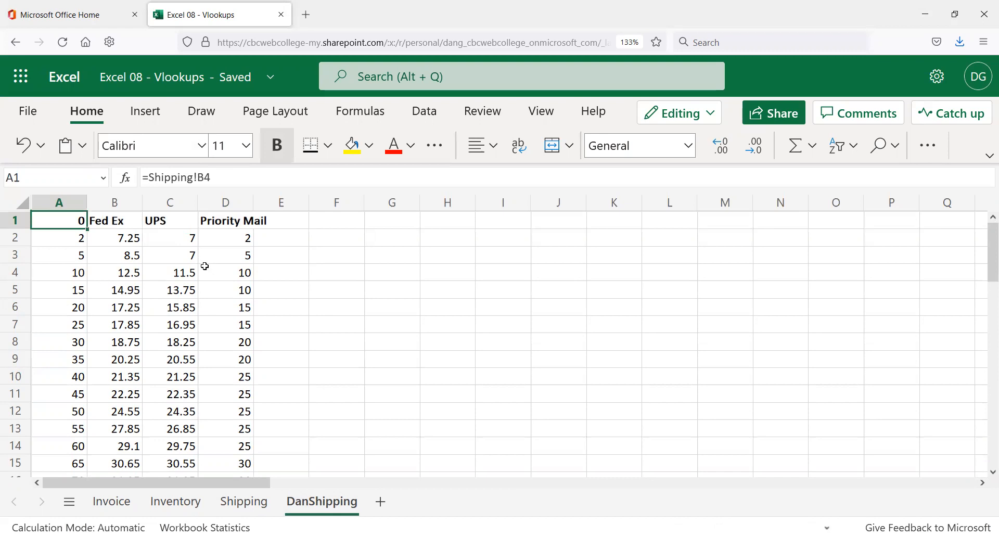
pyautogui.press('Delete')
pyautogui.press('Down')
# - Examine the link formulas in the new worksheet's weight and carrier cost cells against the Shipping sheet
pyautogui.click(256, 504)
pyautogui.click(348, 506)
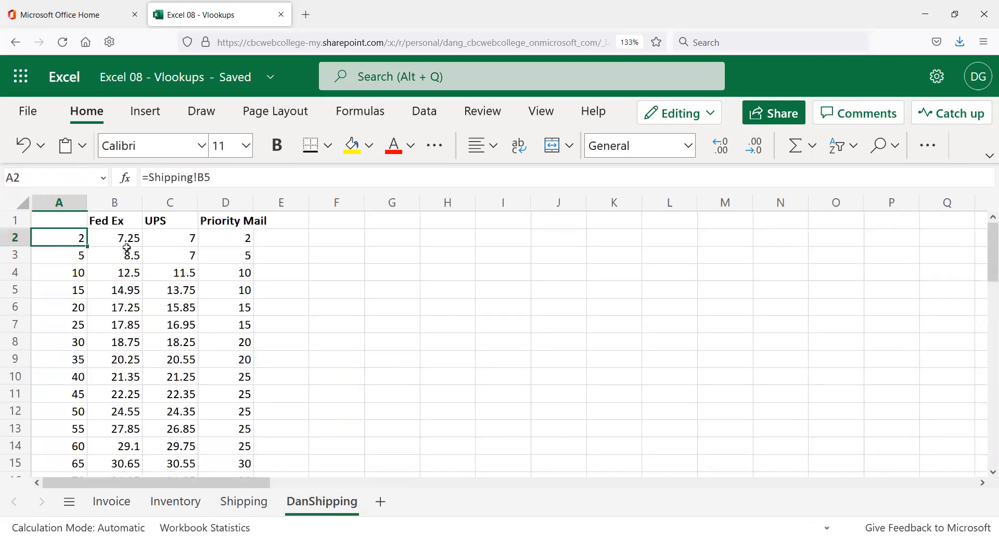
pyautogui.click(101, 237)
pyautogui.click(214, 308)
pyautogui.click(221, 381)
pyautogui.click(208, 410)
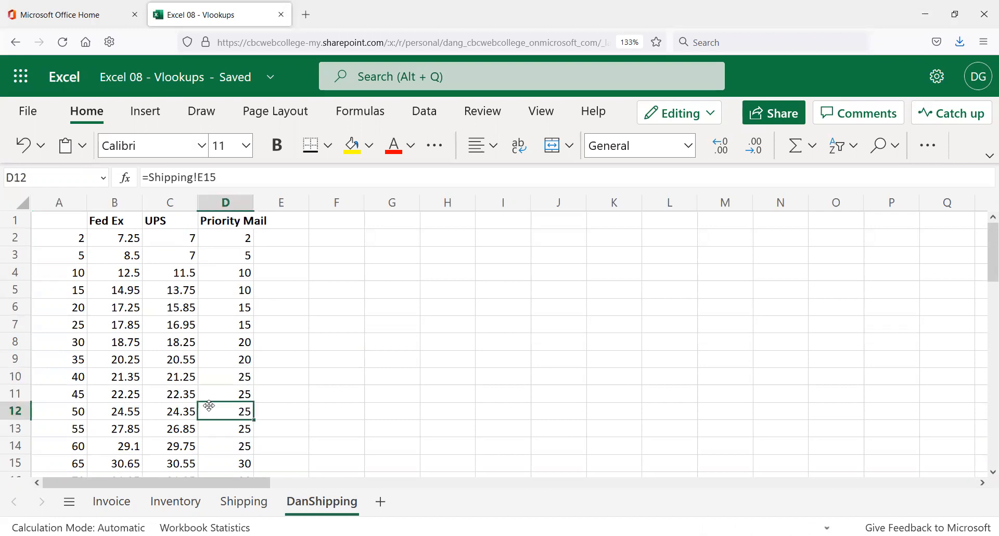
pyautogui.click(165, 455)
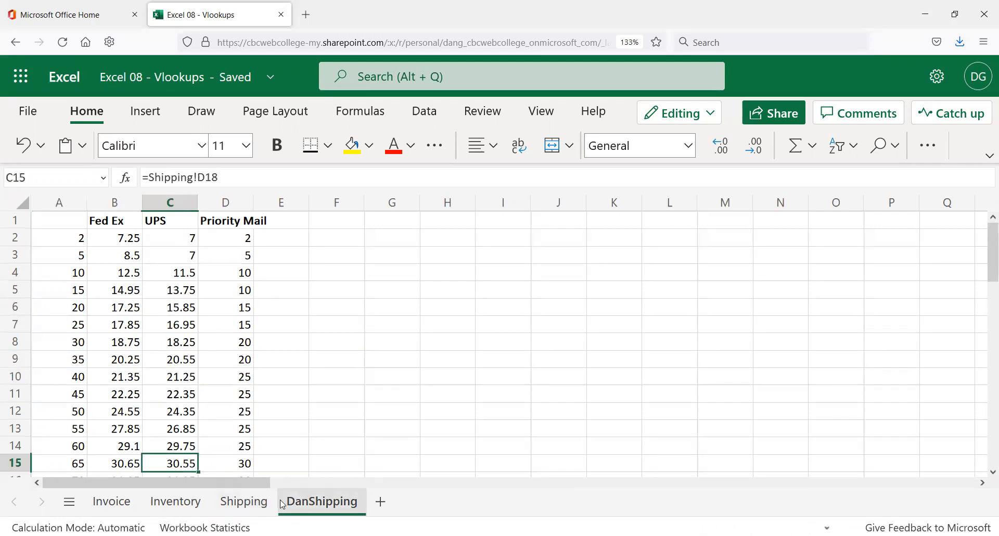
# - Set the UPS cost for weight 5 in cell D6 of the Shipping sheet to 10
pyautogui.click(245, 502)
pyautogui.click(192, 319)
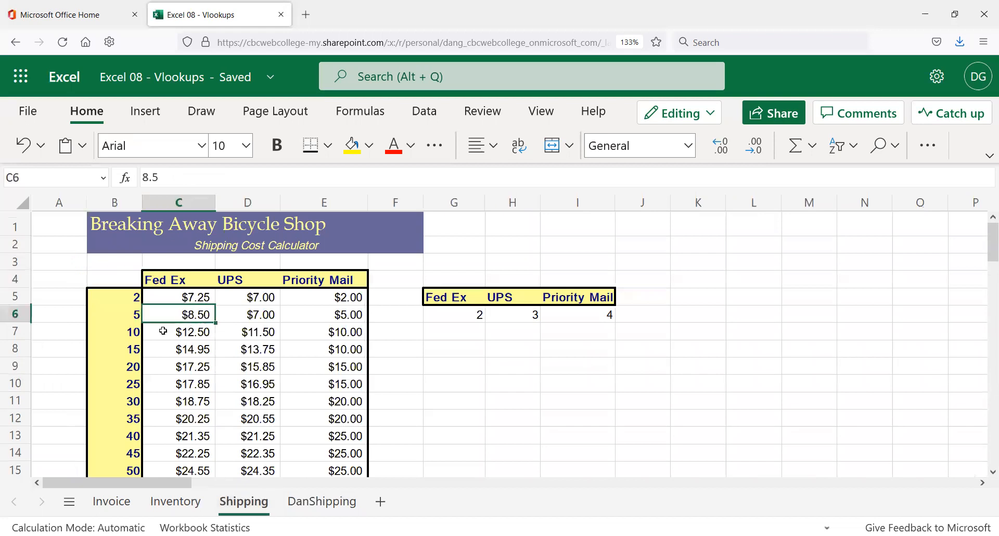
pyautogui.click(250, 372)
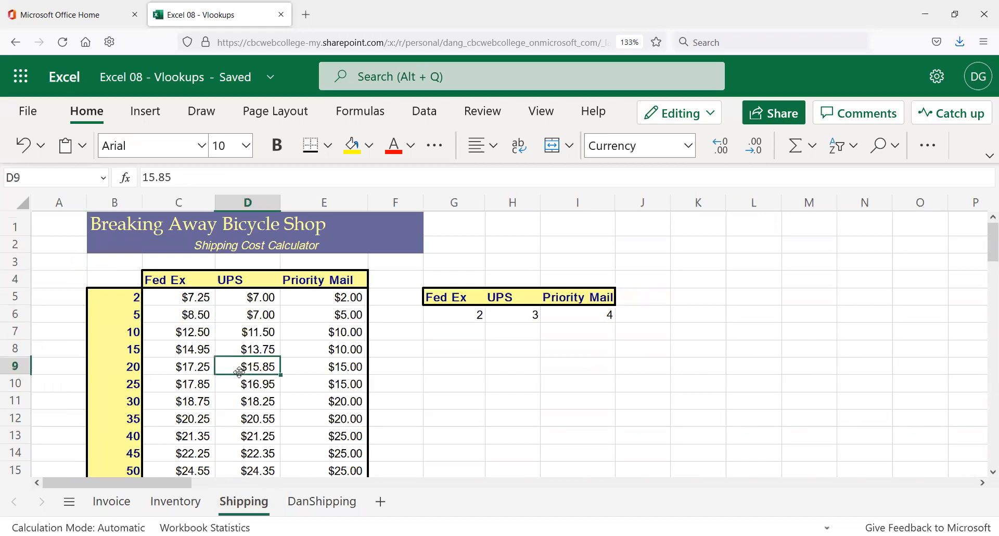
pyautogui.scroll(-2, 225, 343)
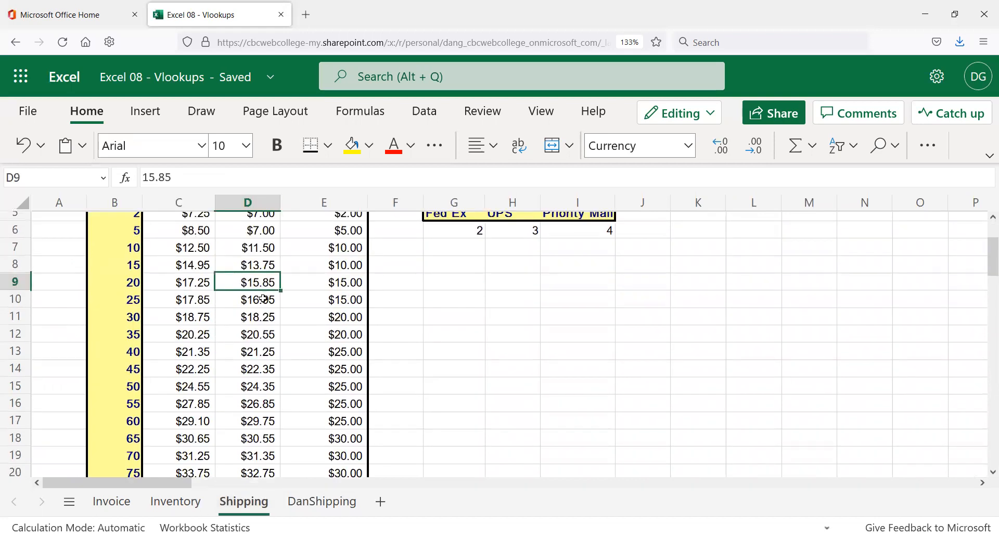
pyautogui.scroll(2, 273, 270)
pyautogui.click(273, 315)
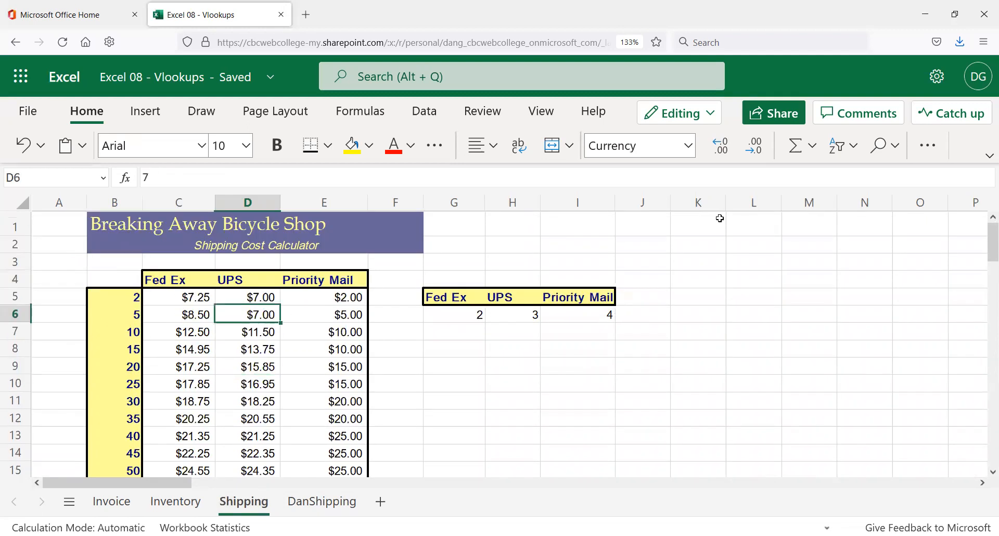
pyautogui.write('10')
pyautogui.press('Tab')
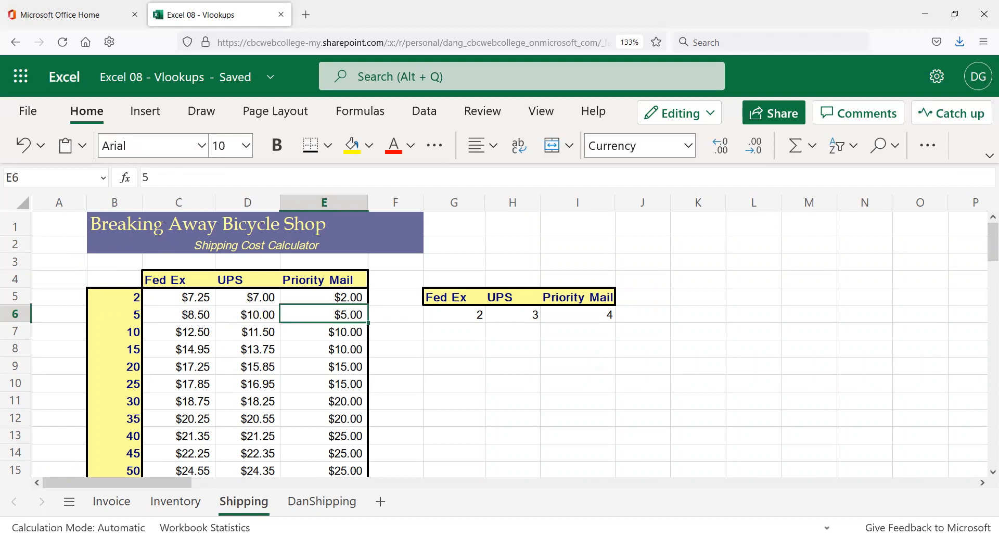
# - Check the linked UPS cost for weight 5 in cell C3 of the new shipping worksheet
pyautogui.click(321, 503)
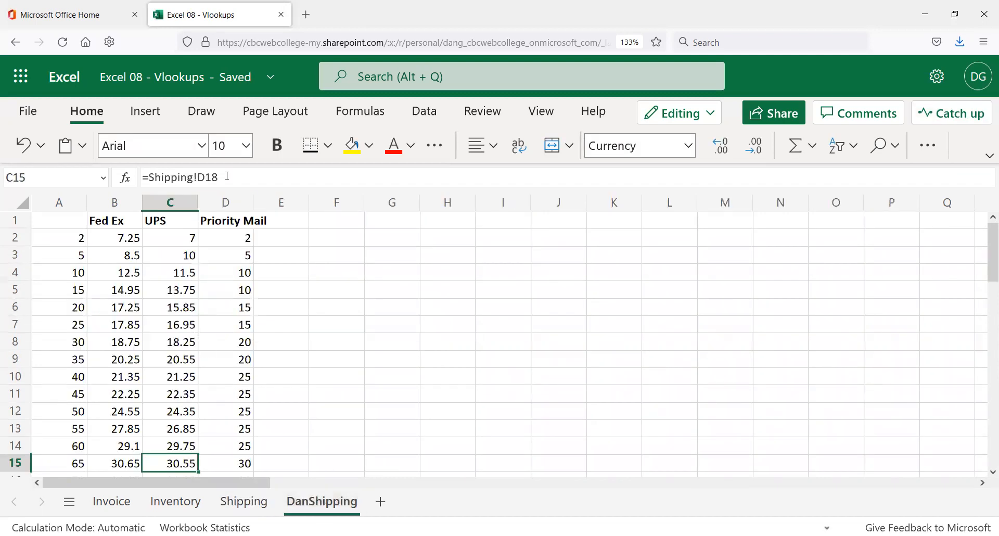
pyautogui.click(200, 251)
pyautogui.click(193, 261)
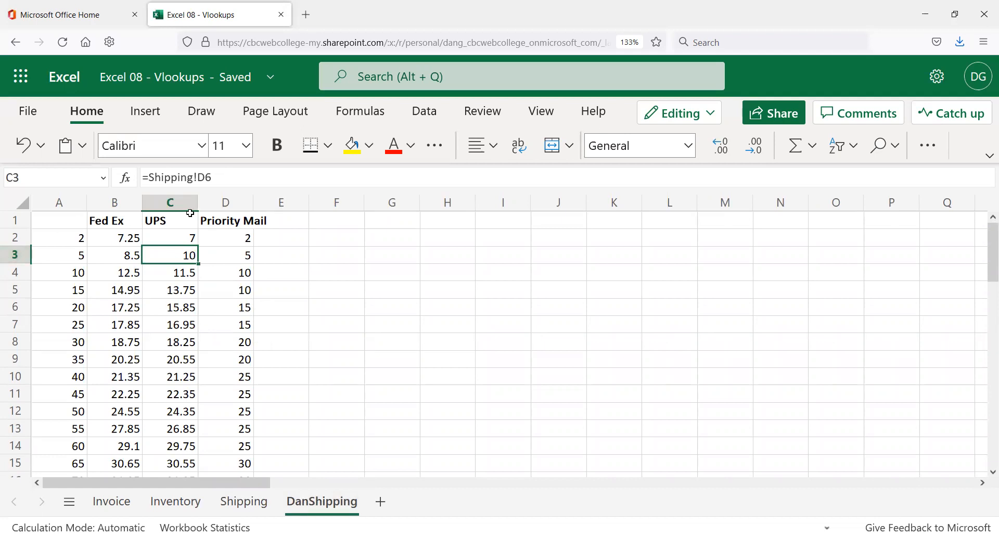
# - Select the linked table A1:D17 and hide the new shipping worksheet
pyautogui.moveTo(61, 225); pyautogui.dragTo(209, 365)
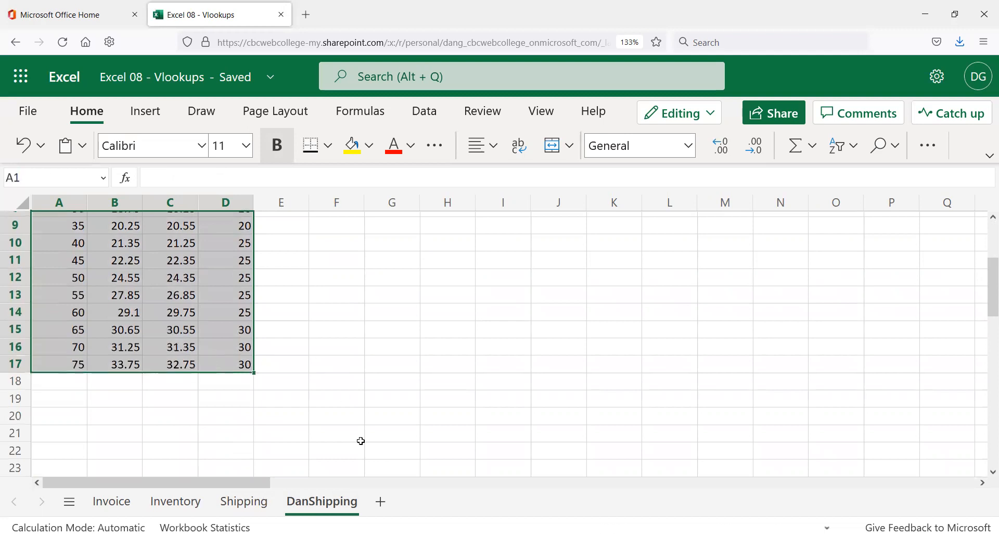
pyautogui.rightClick(327, 502)
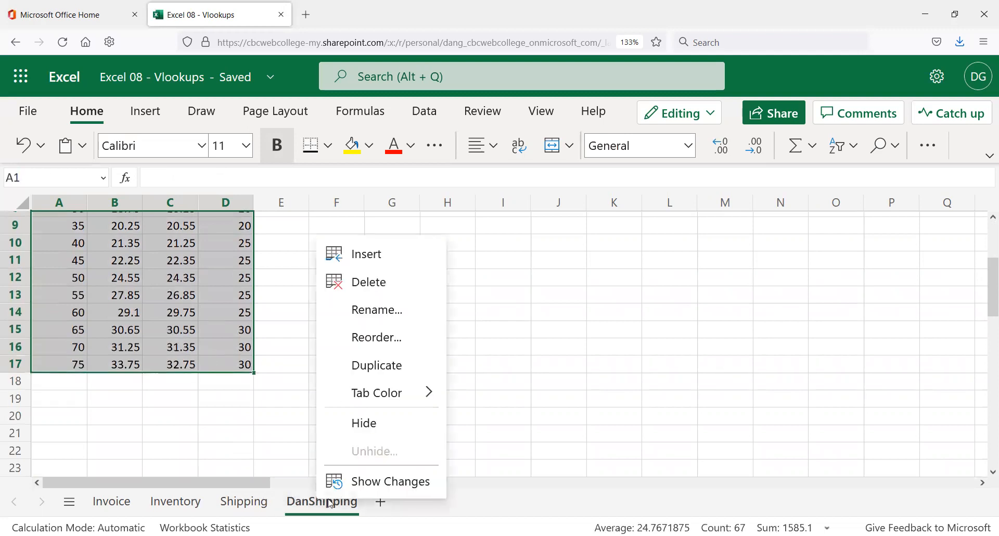
pyautogui.click(364, 435)
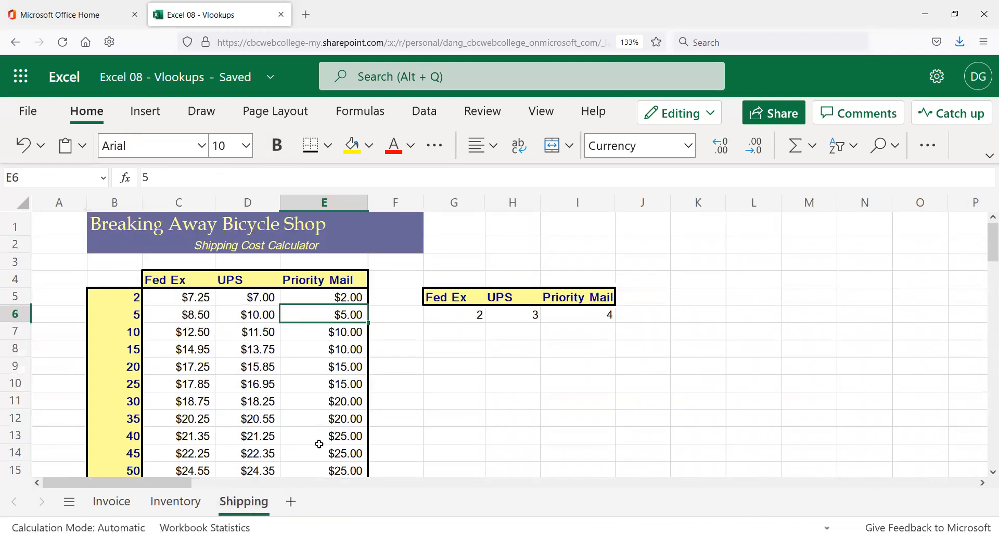
# - Look over the Shipping sheet's cost table and the Invoice sheet while the linked worksheet is hidden
pyautogui.click(473, 372)
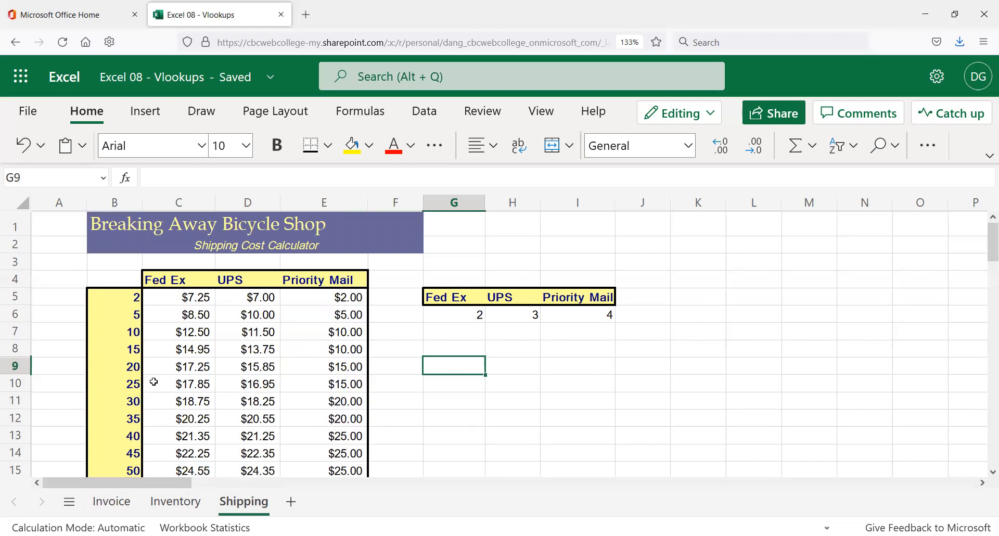
pyautogui.scroll(-6, 203, 315)
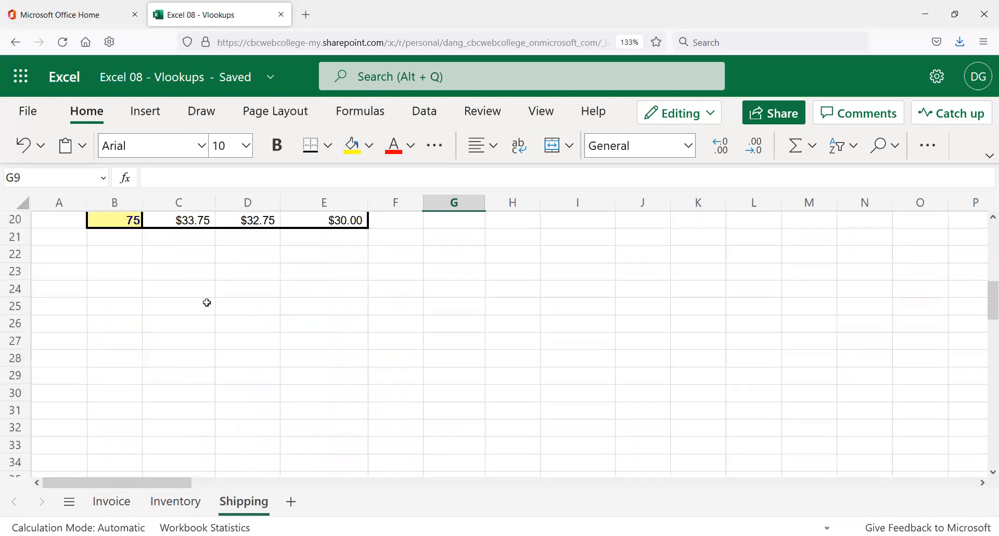
pyautogui.scroll(5, 203, 310)
pyautogui.scroll(2, 200, 286)
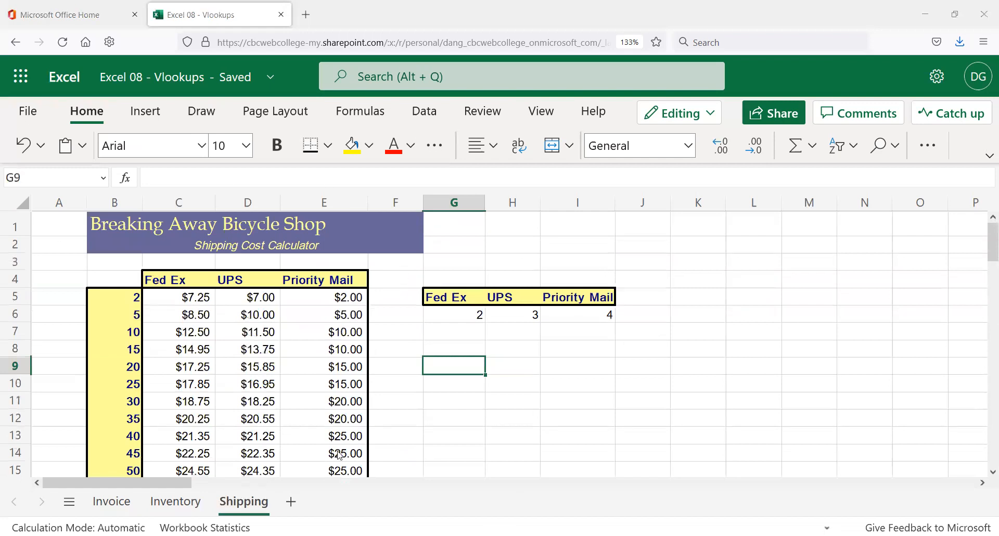
pyautogui.click(120, 504)
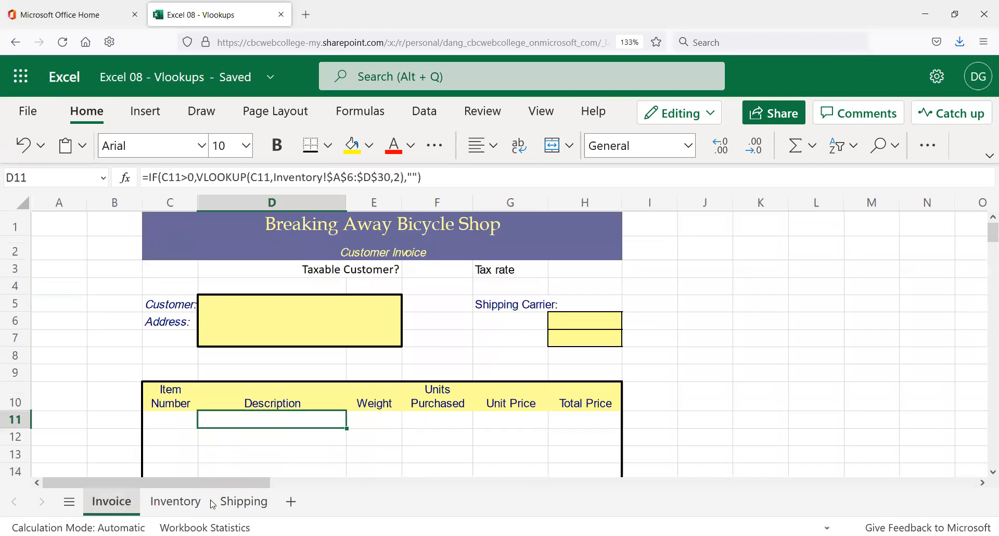
pyautogui.click(249, 506)
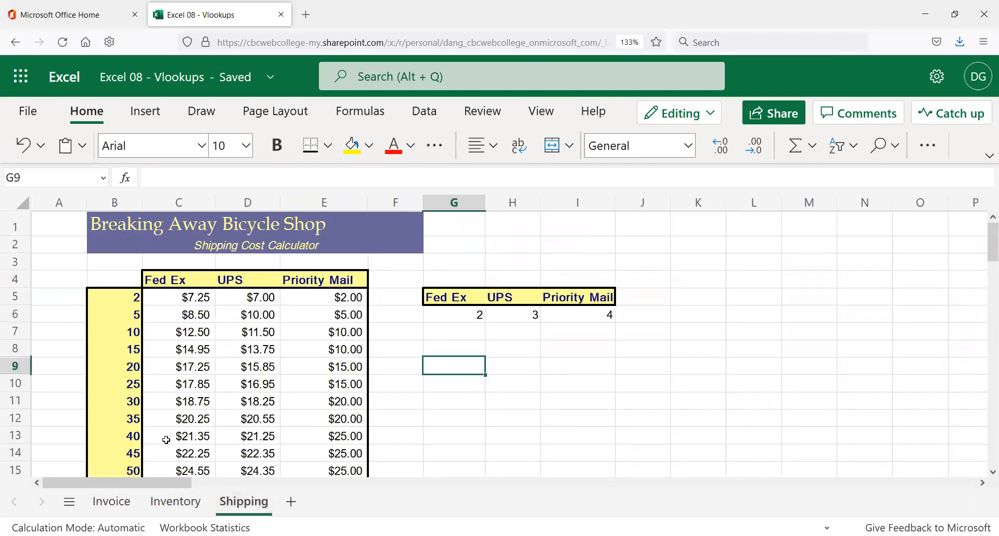
# - Add a blank worksheet after the Shipping sheet and delete it, twice in a row
pyautogui.click(293, 506)
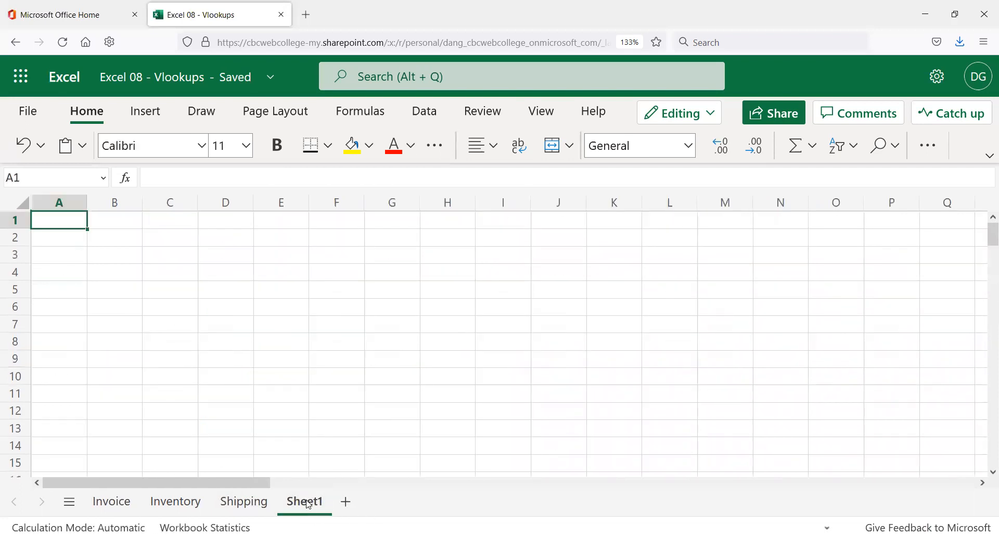
pyautogui.rightClick(309, 505)
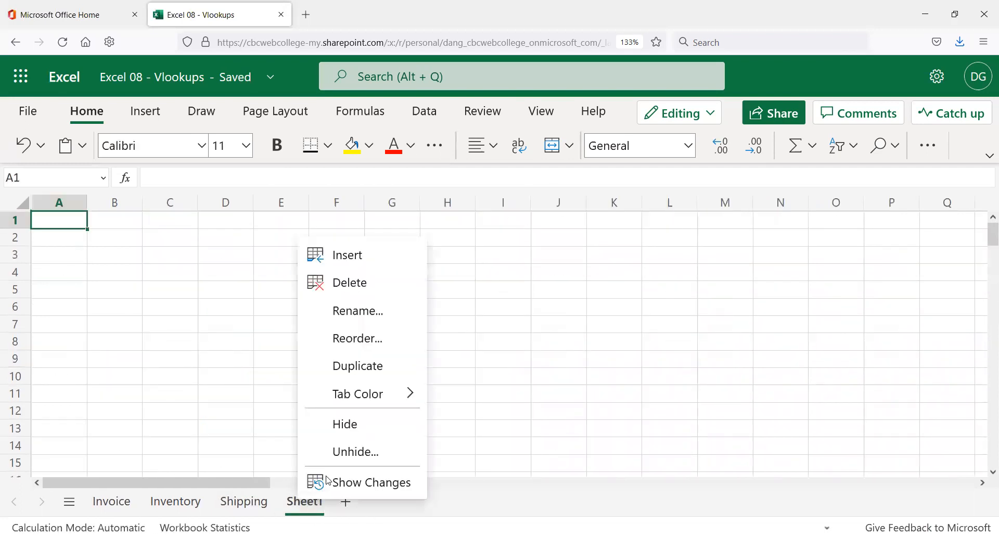
pyautogui.click(373, 293)
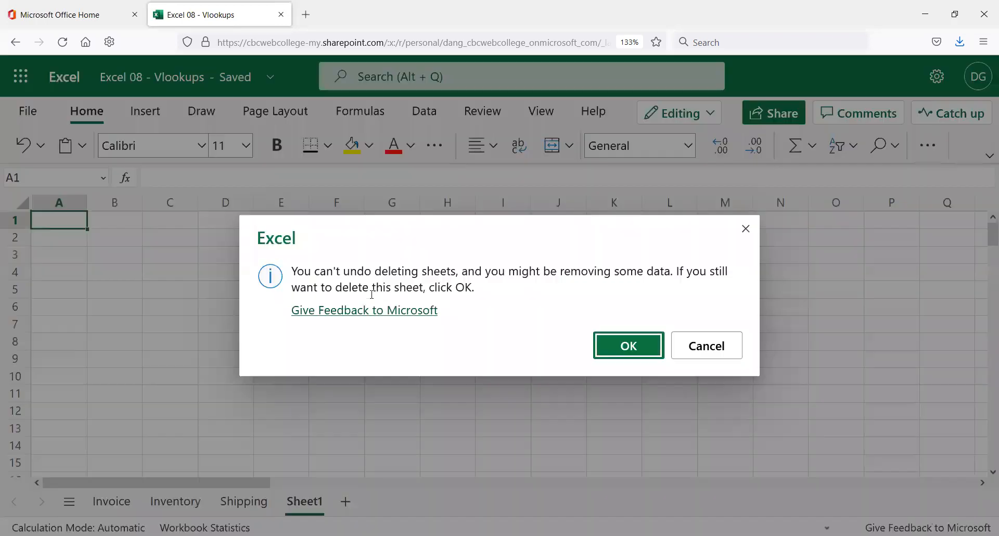
pyautogui.click(606, 347)
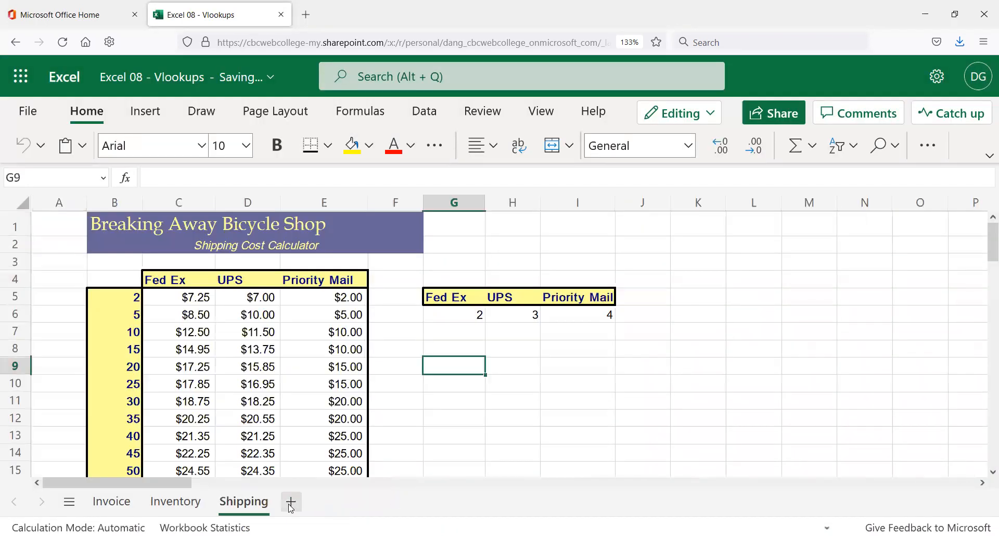
pyautogui.click(293, 503)
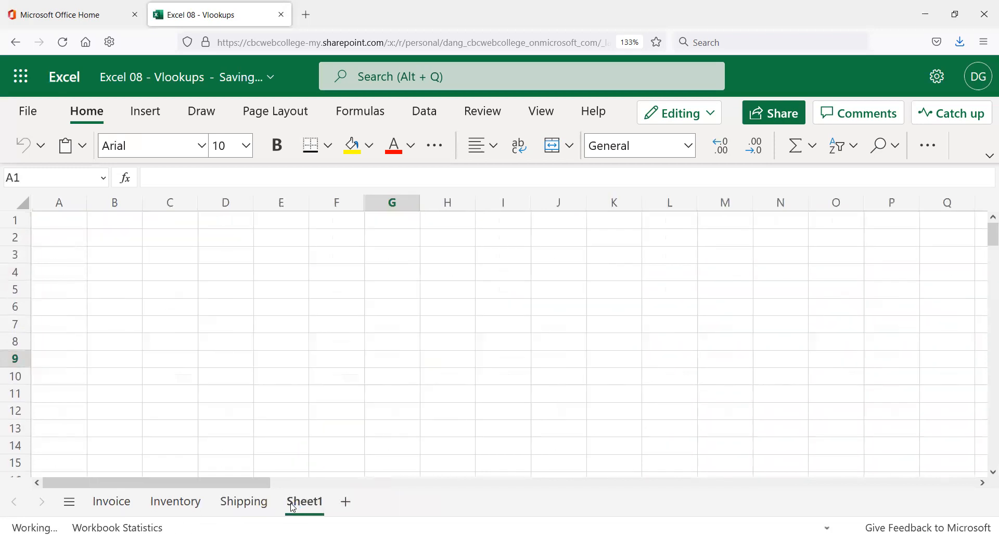
pyautogui.rightClick(295, 508)
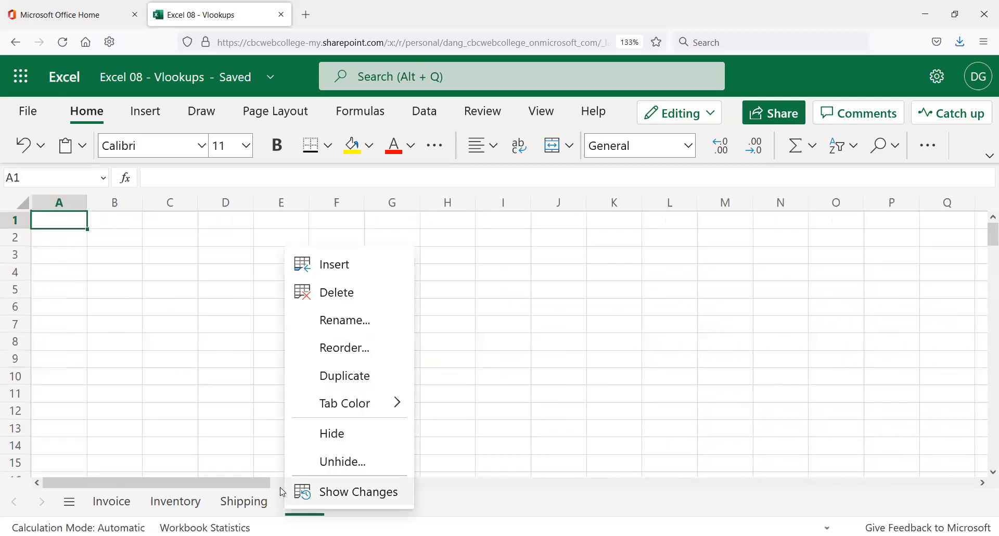
pyautogui.click(383, 290)
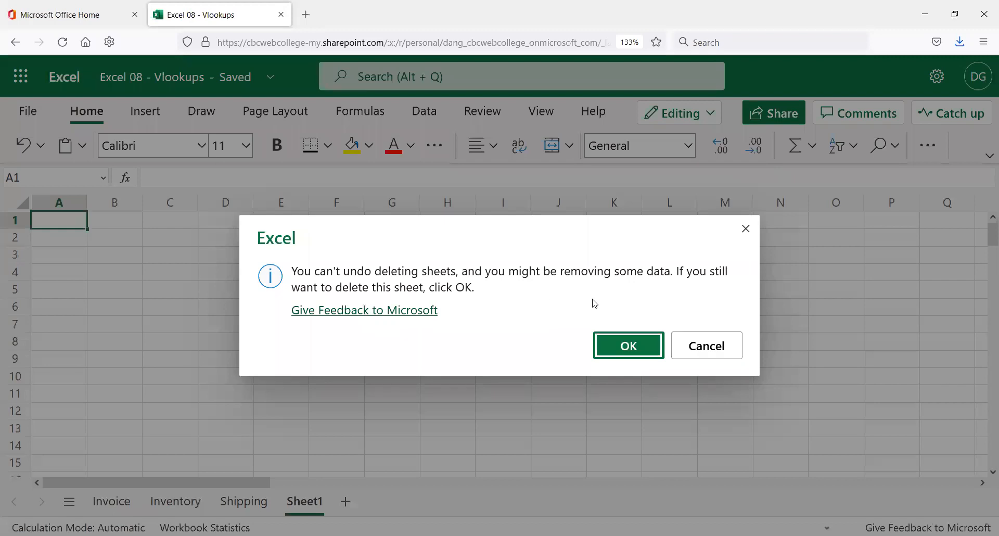
pyautogui.click(622, 346)
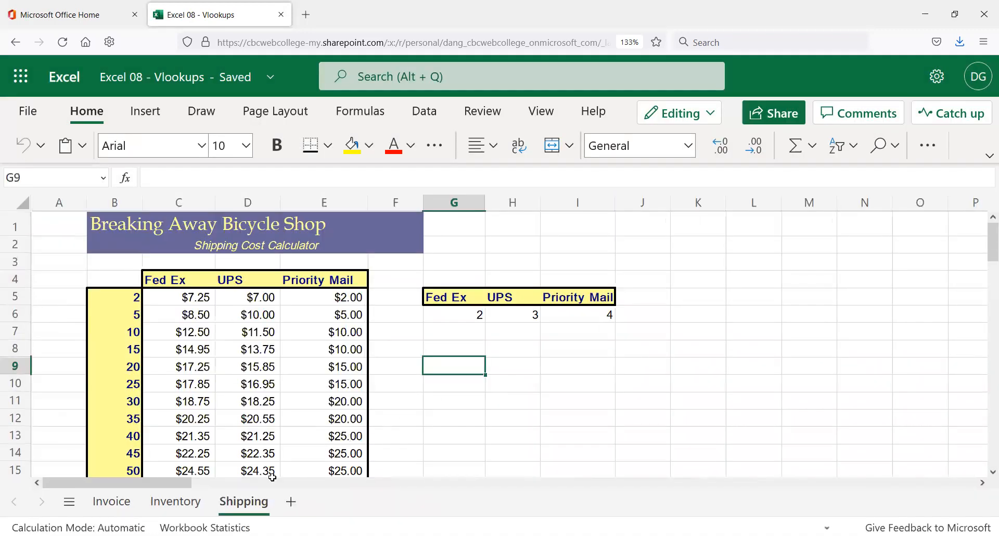
# - Unhide the linked shipping worksheet and deselect its table
pyautogui.rightClick(249, 503)
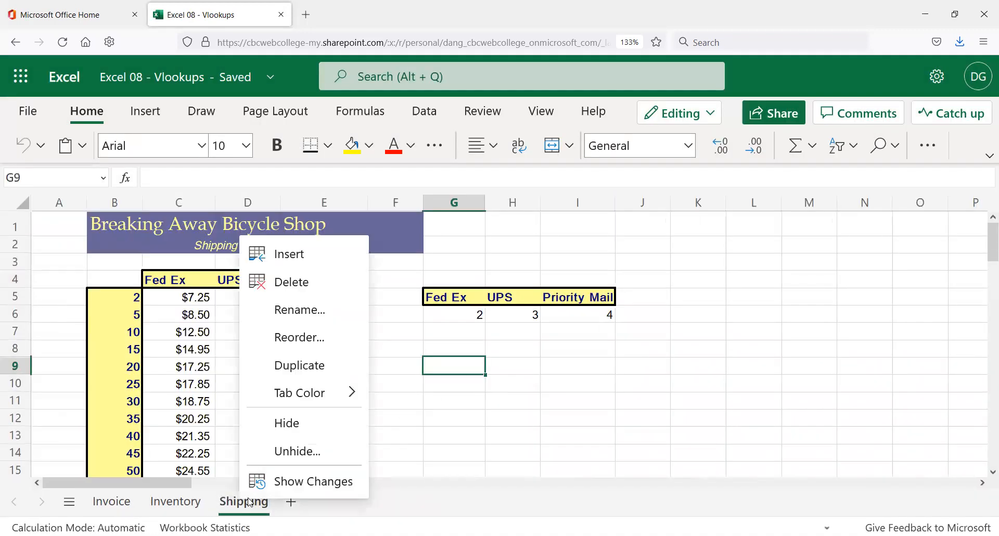
pyautogui.click(307, 453)
pyautogui.click(523, 410)
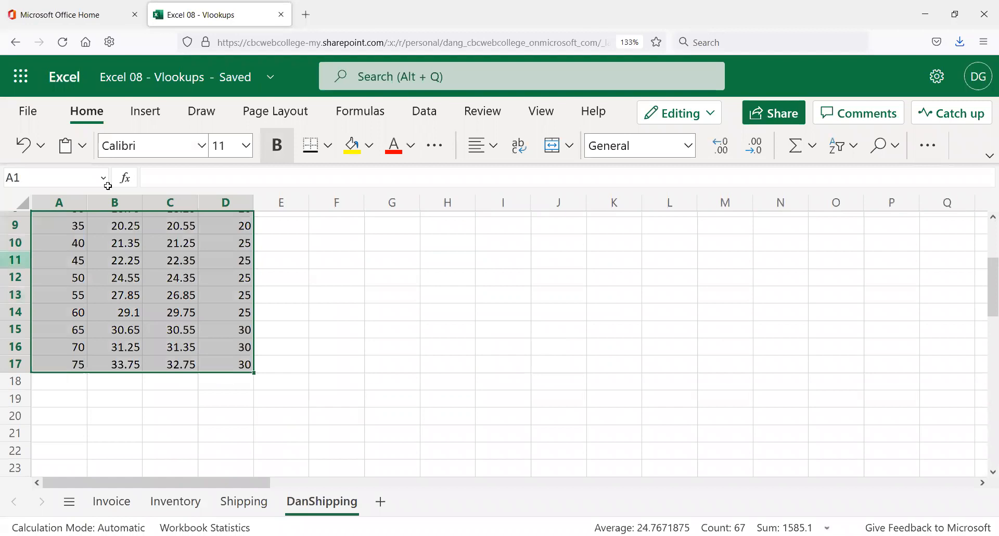
pyautogui.scroll(3, 279, 374)
pyautogui.click(322, 295)
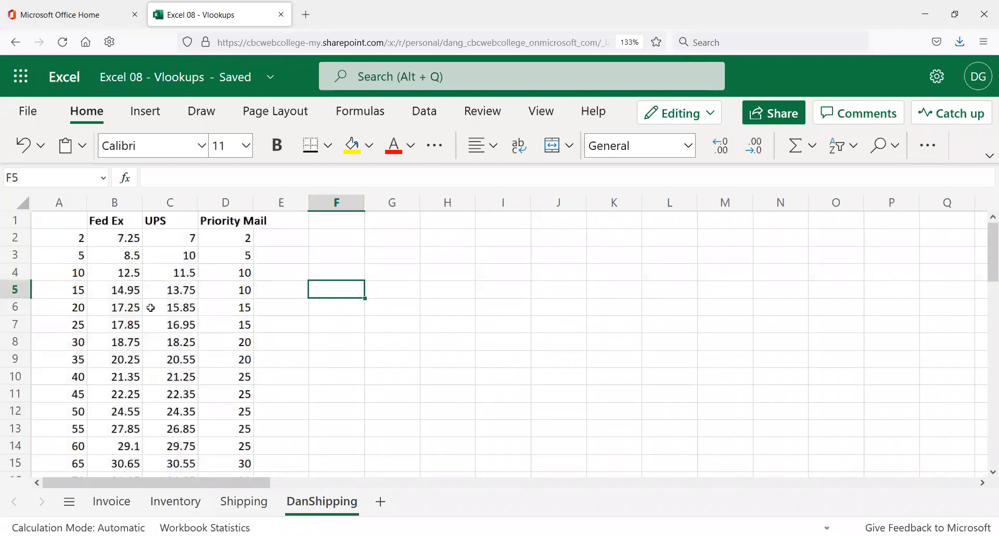
# - Compare the weight 2 carrier costs in row 5 of the Shipping sheet with the link formula in B2 of the linked worksheet
pyautogui.click(244, 501)
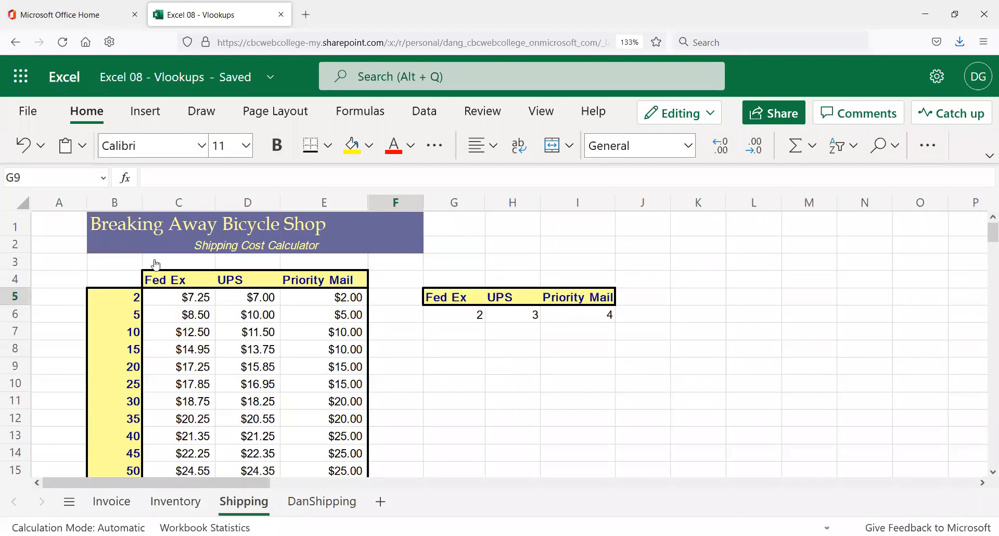
pyautogui.click(178, 292)
pyautogui.click(268, 297)
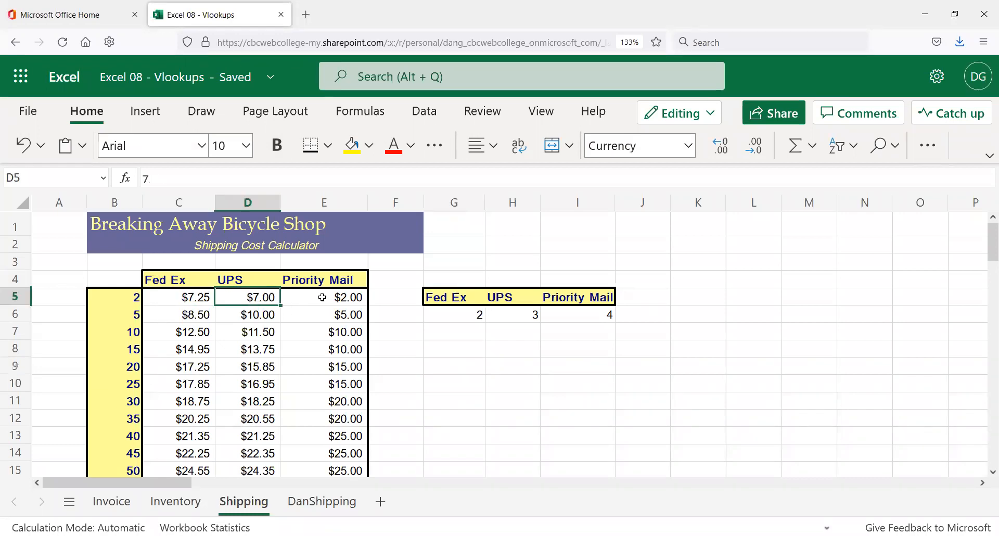
pyautogui.click(322, 296)
pyautogui.click(321, 502)
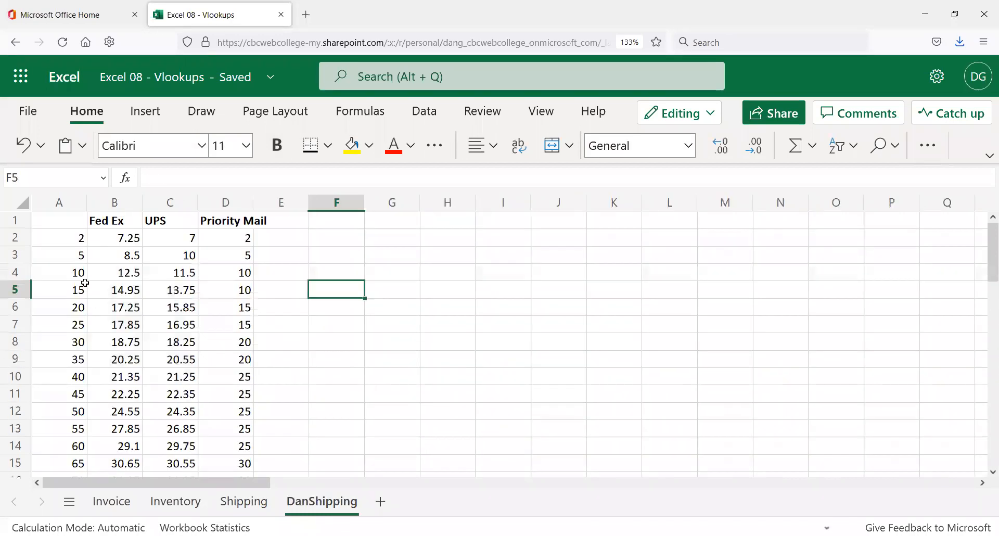
pyautogui.click(108, 240)
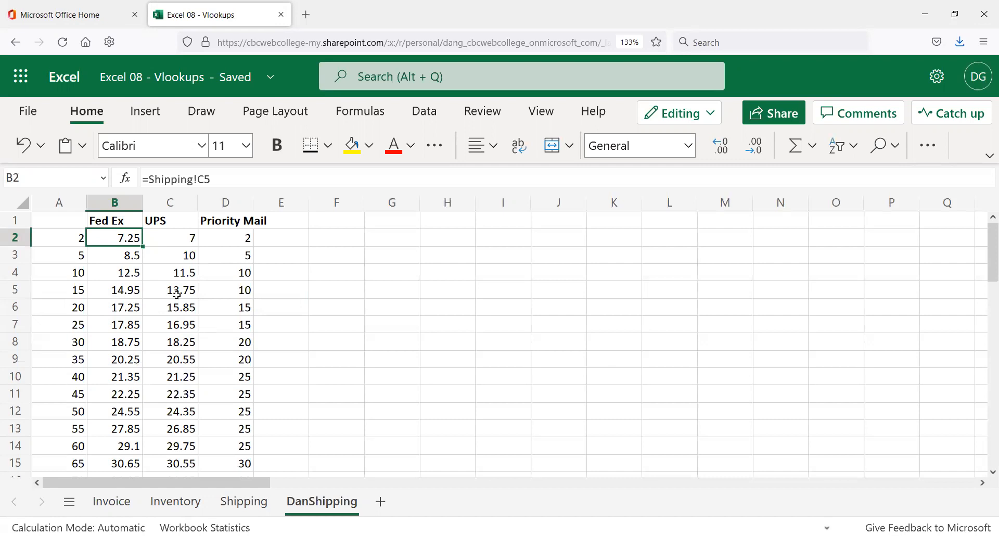
pyautogui.click(254, 502)
pyautogui.click(327, 501)
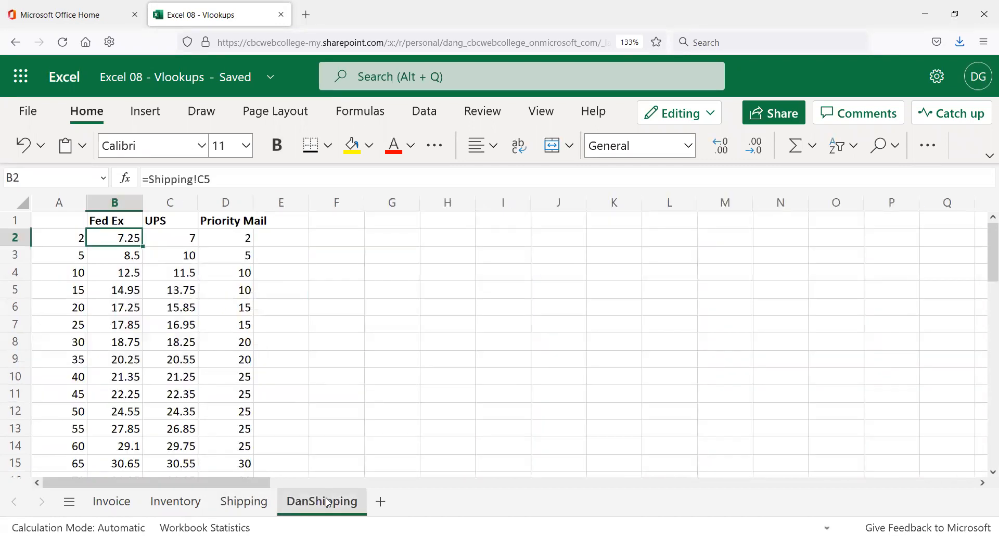
# - Delete the linked shipping worksheet from the workbook and confirm its permanent removal
pyautogui.rightClick(327, 501)
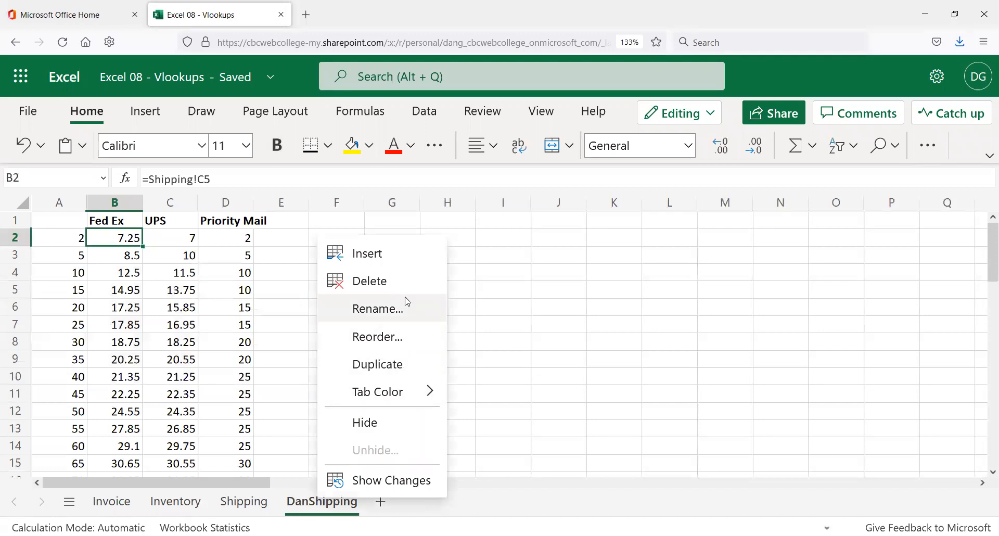
pyautogui.click(400, 282)
pyautogui.click(626, 343)
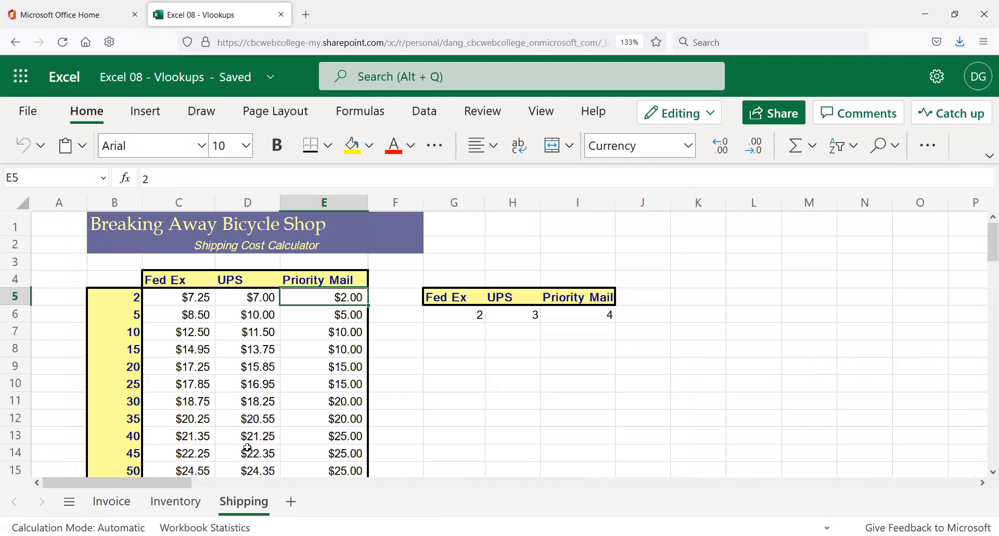
# - Look over the Invoice sheet from the customer details to the totals block, then return to cell A1
pyautogui.click(117, 503)
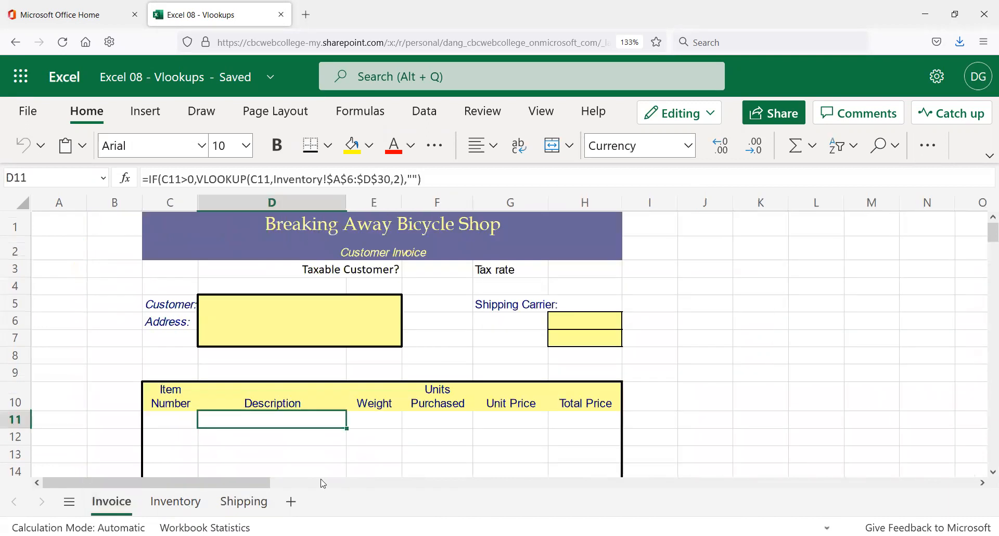
pyautogui.click(99, 266)
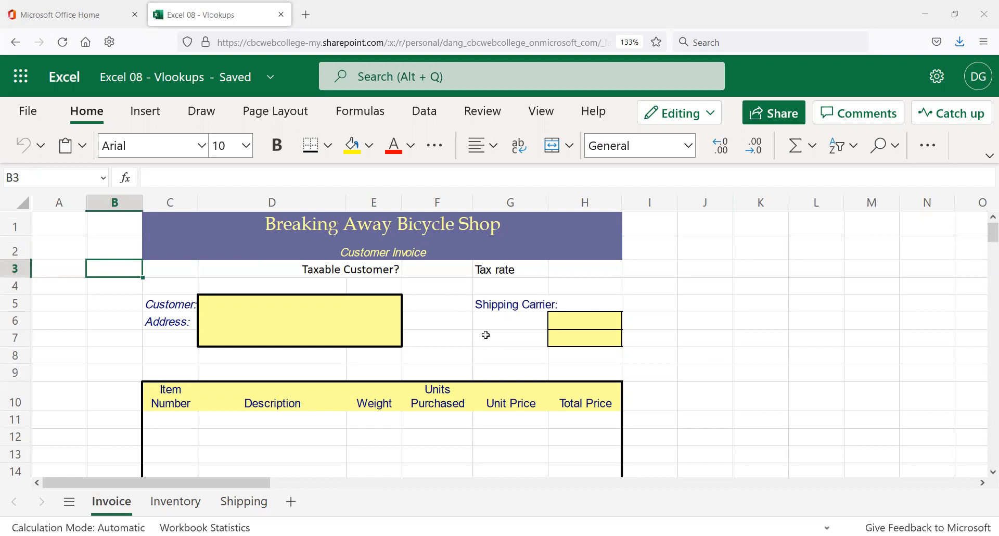
pyautogui.scroll(-2, 437, 379)
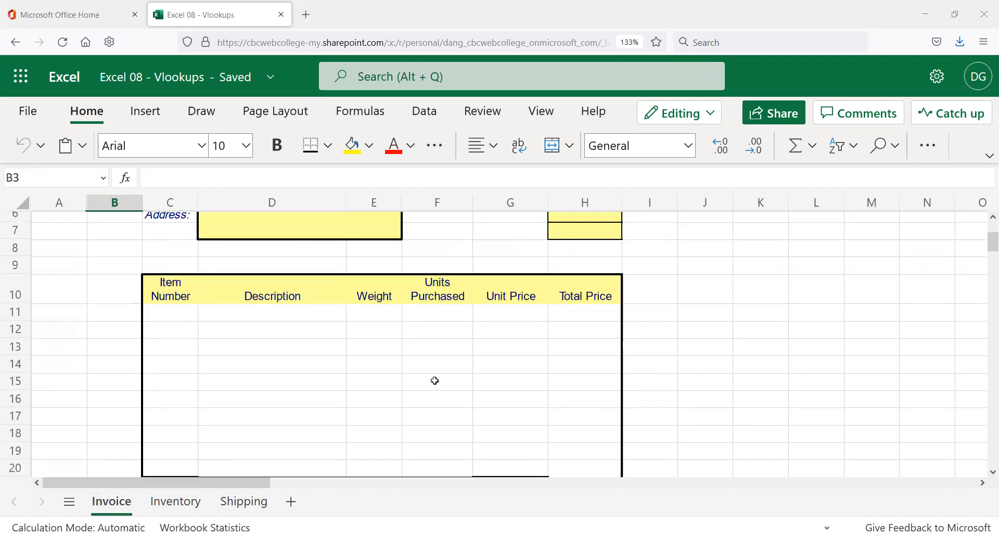
pyautogui.scroll(-3, 436, 379)
pyautogui.scroll(2, 450, 294)
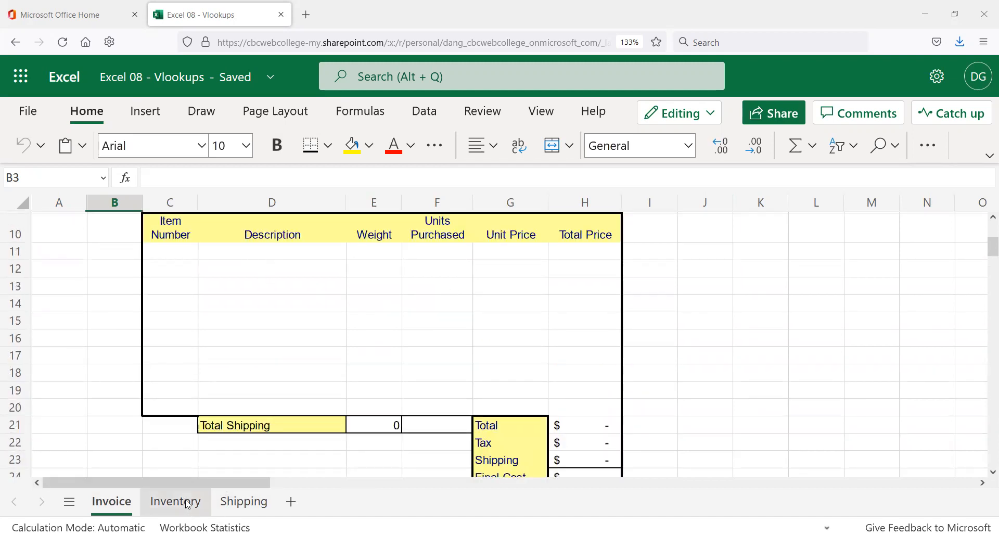
pyautogui.scroll(2, 222, 440)
pyautogui.scroll(1, 237, 369)
pyautogui.scroll(1, 236, 370)
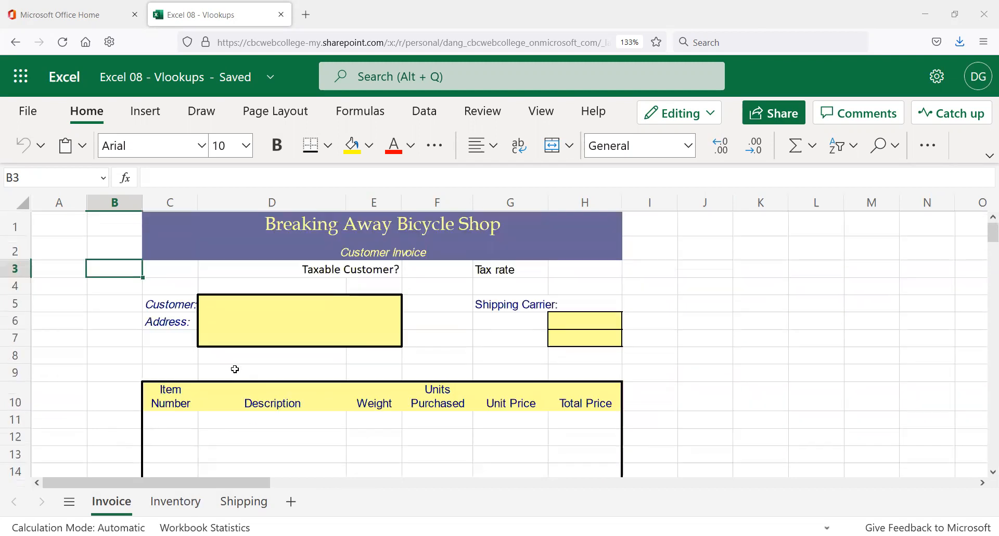
pyautogui.click(61, 225)
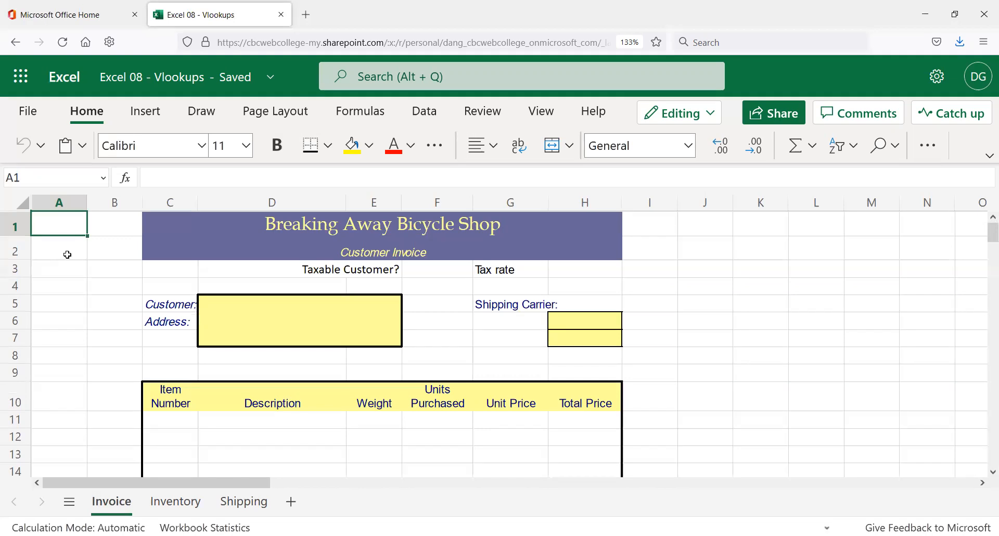